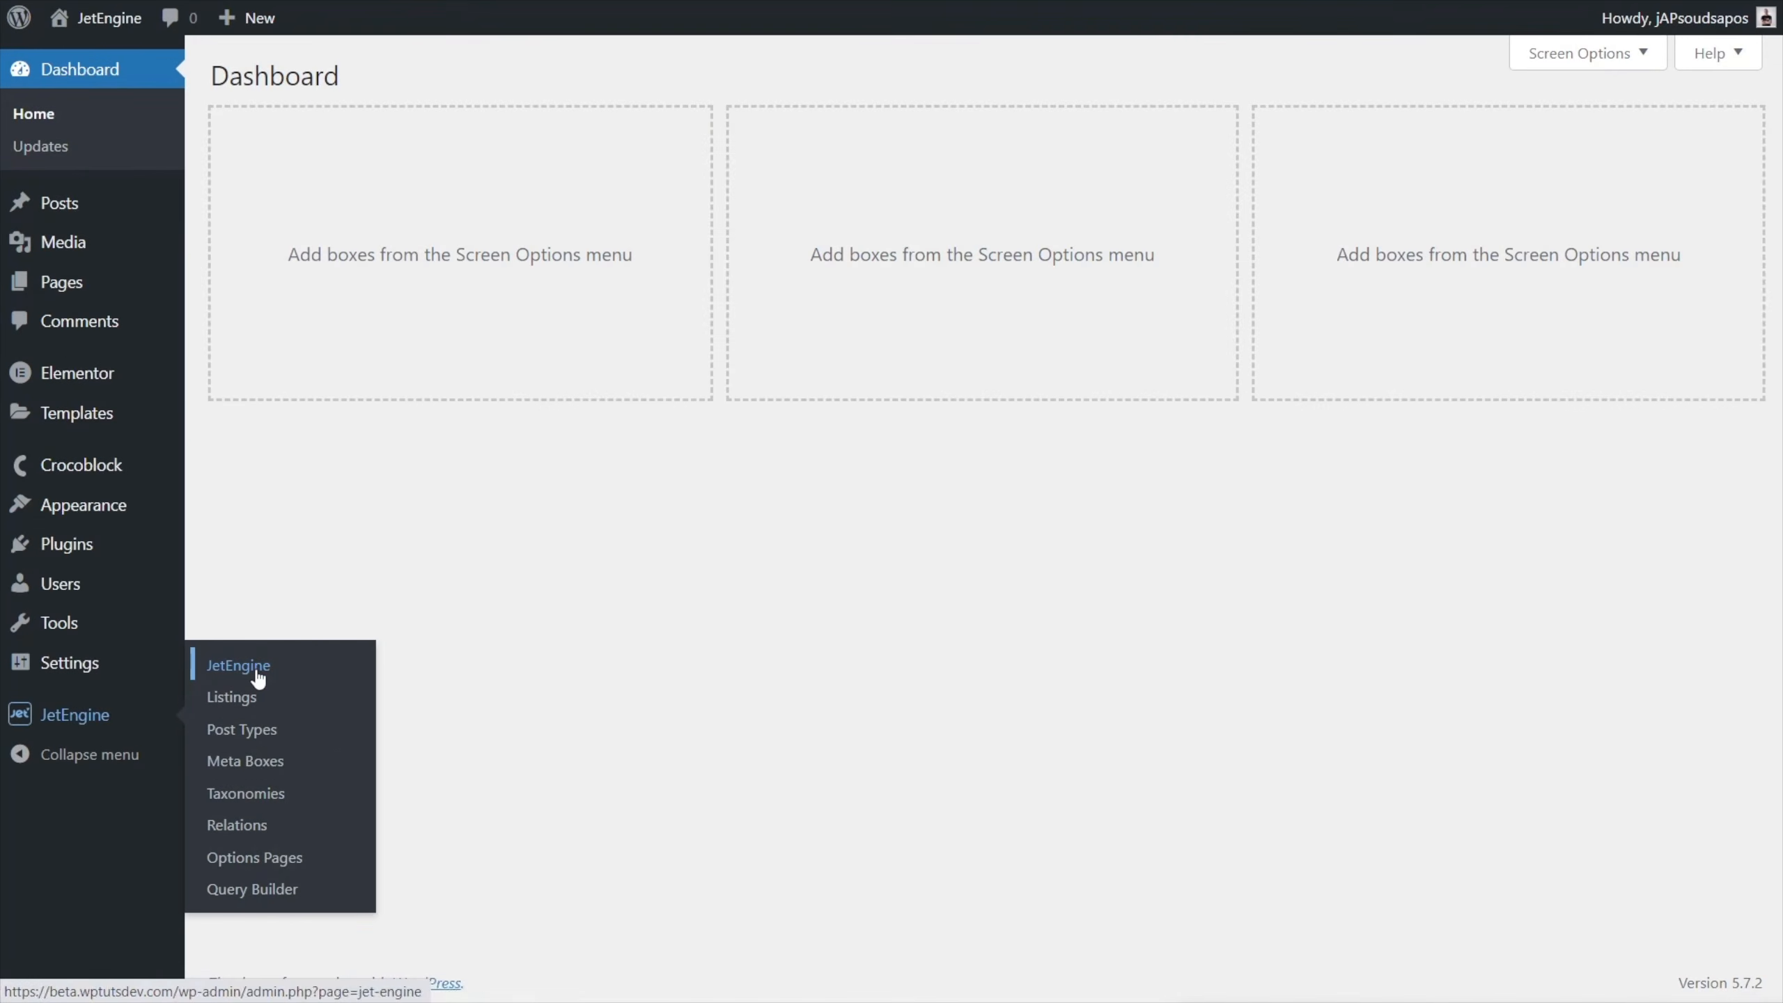
# Open the JetEngine dashboard and review the available modules and their Elementor and Blocks views support.
pyautogui.click(259, 678)
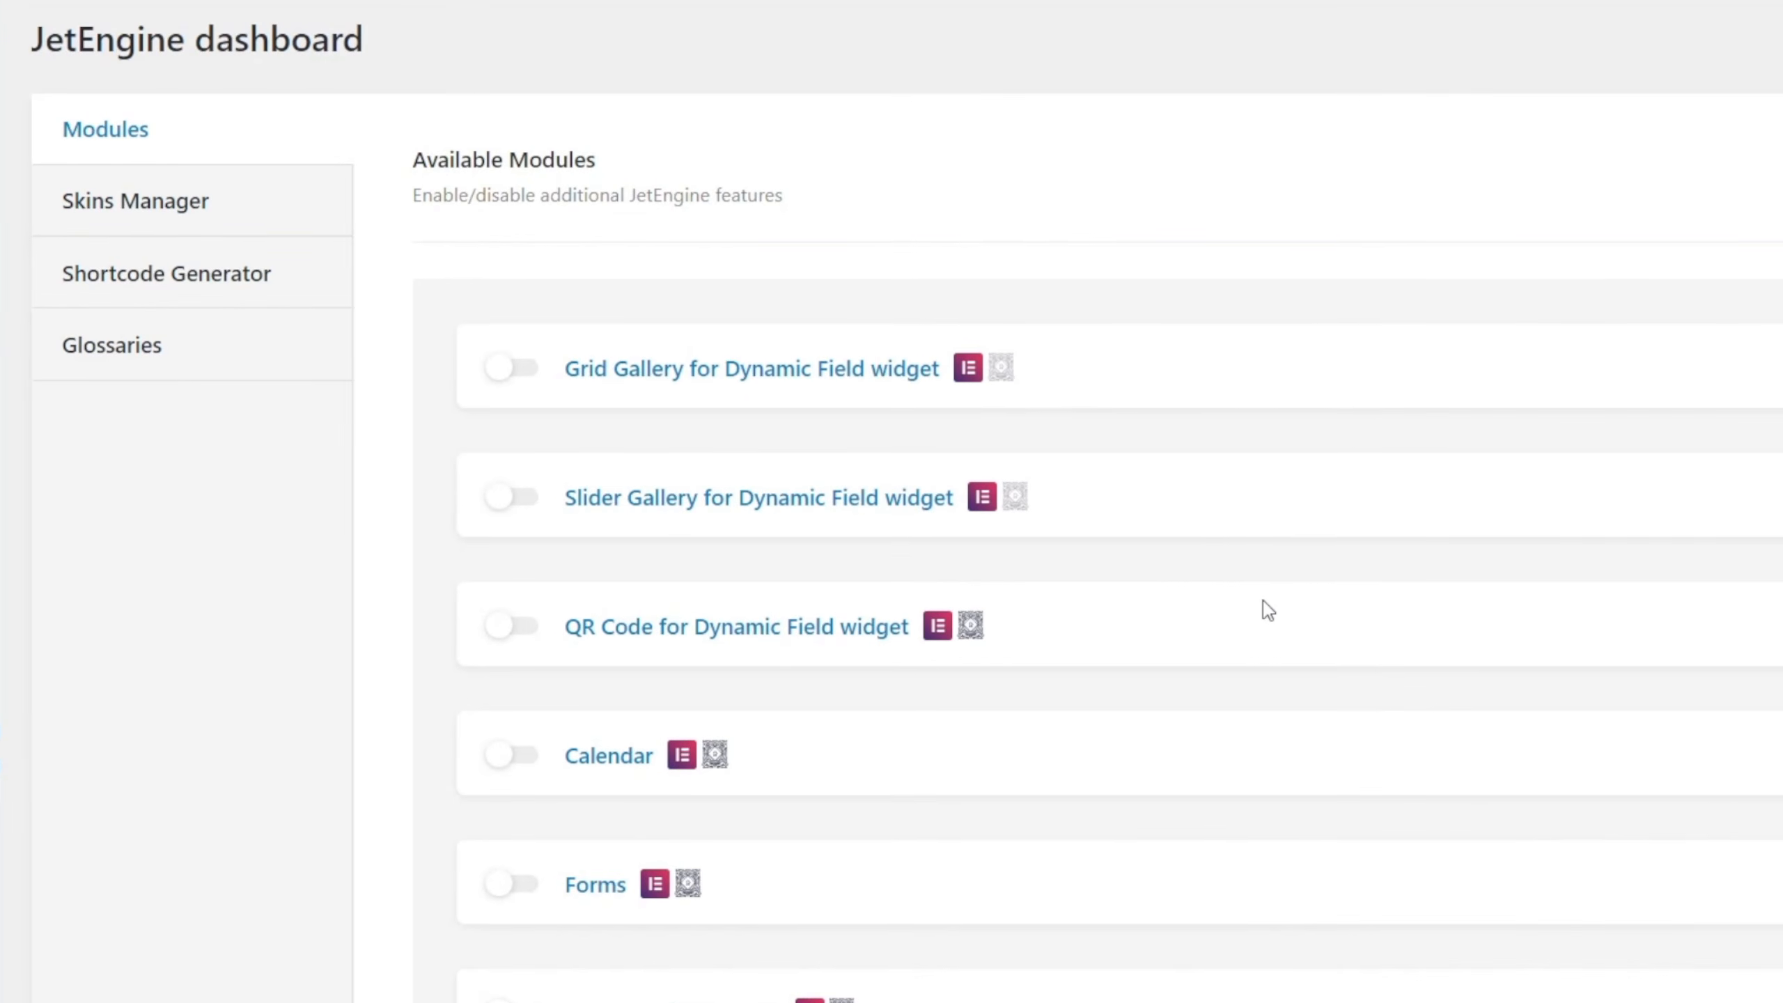
pyautogui.scroll(-8, 1262, 599)
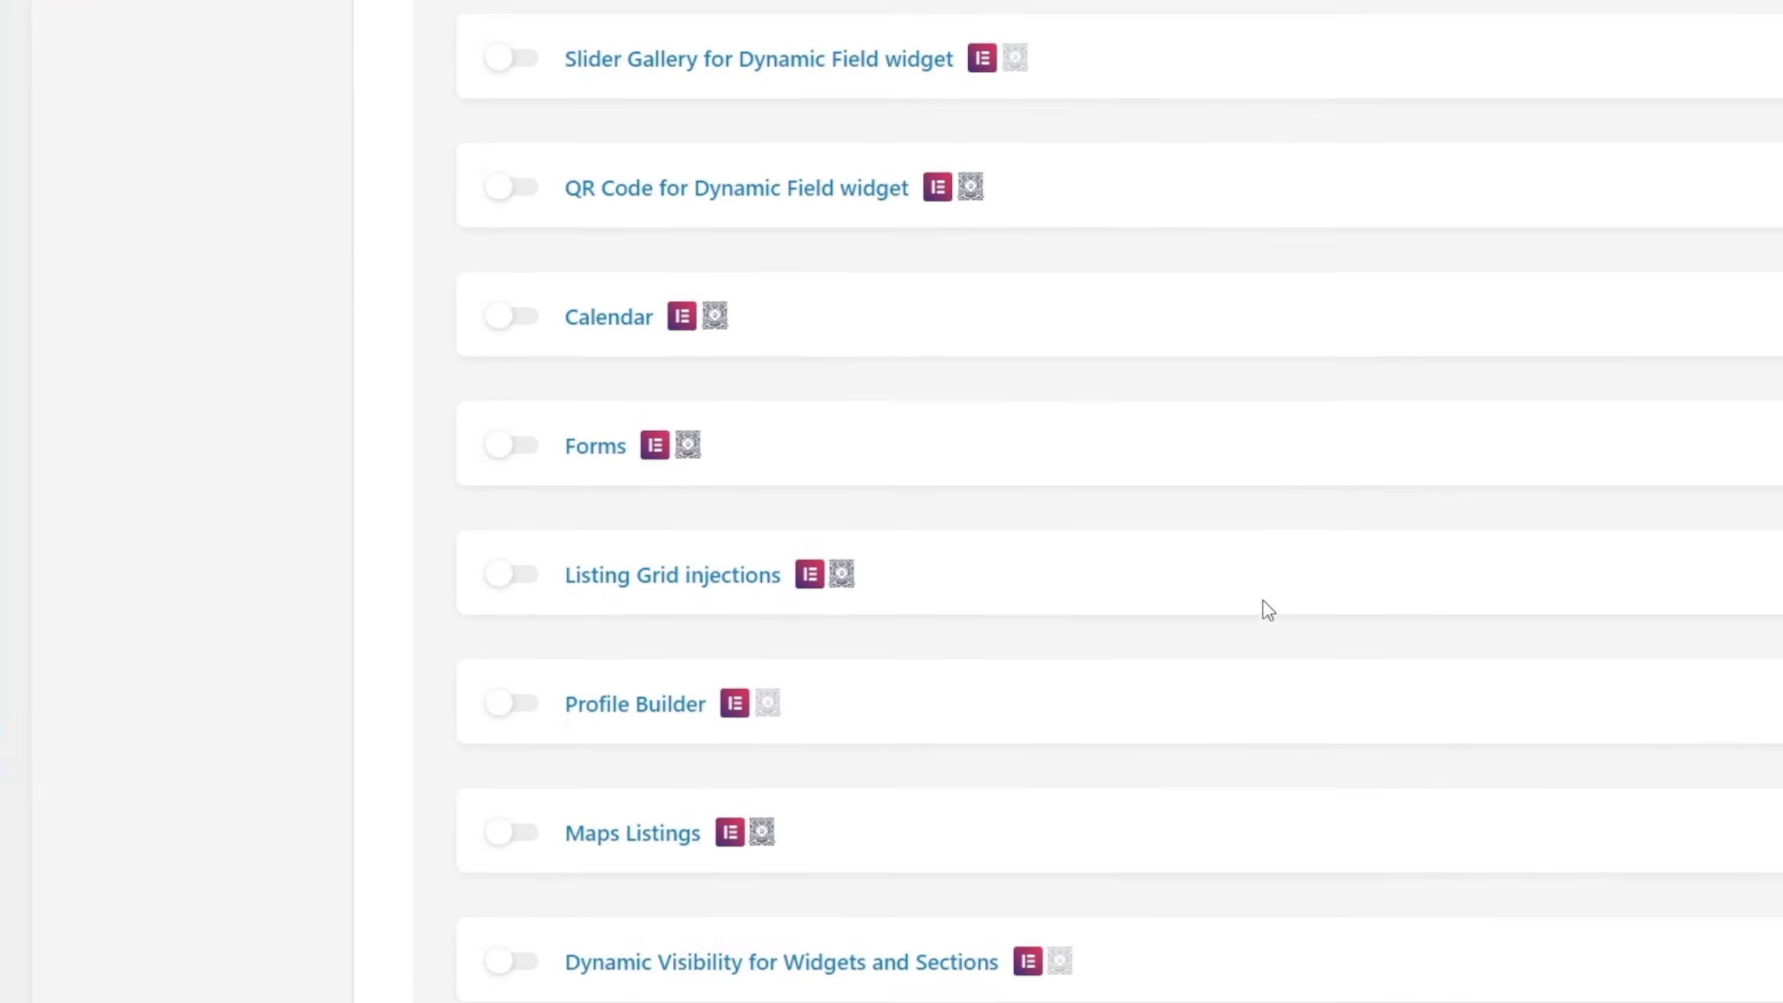
pyautogui.scroll(-6, 1262, 599)
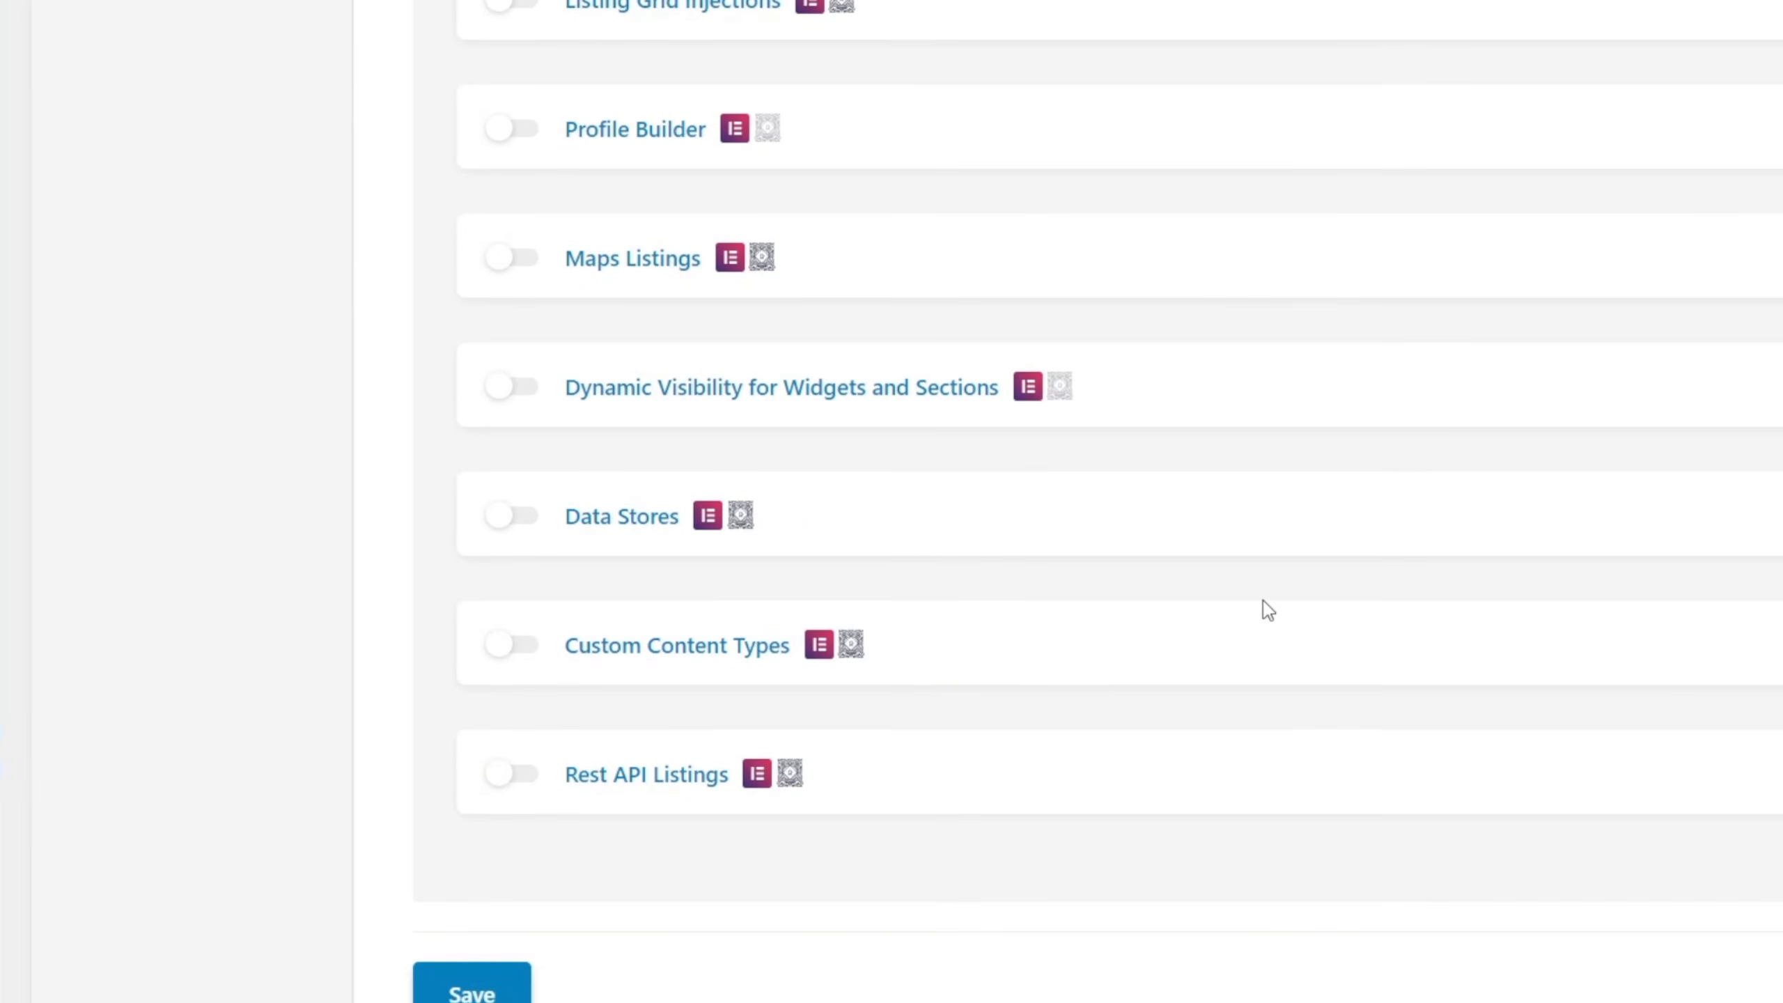
pyautogui.scroll(10, 1264, 602)
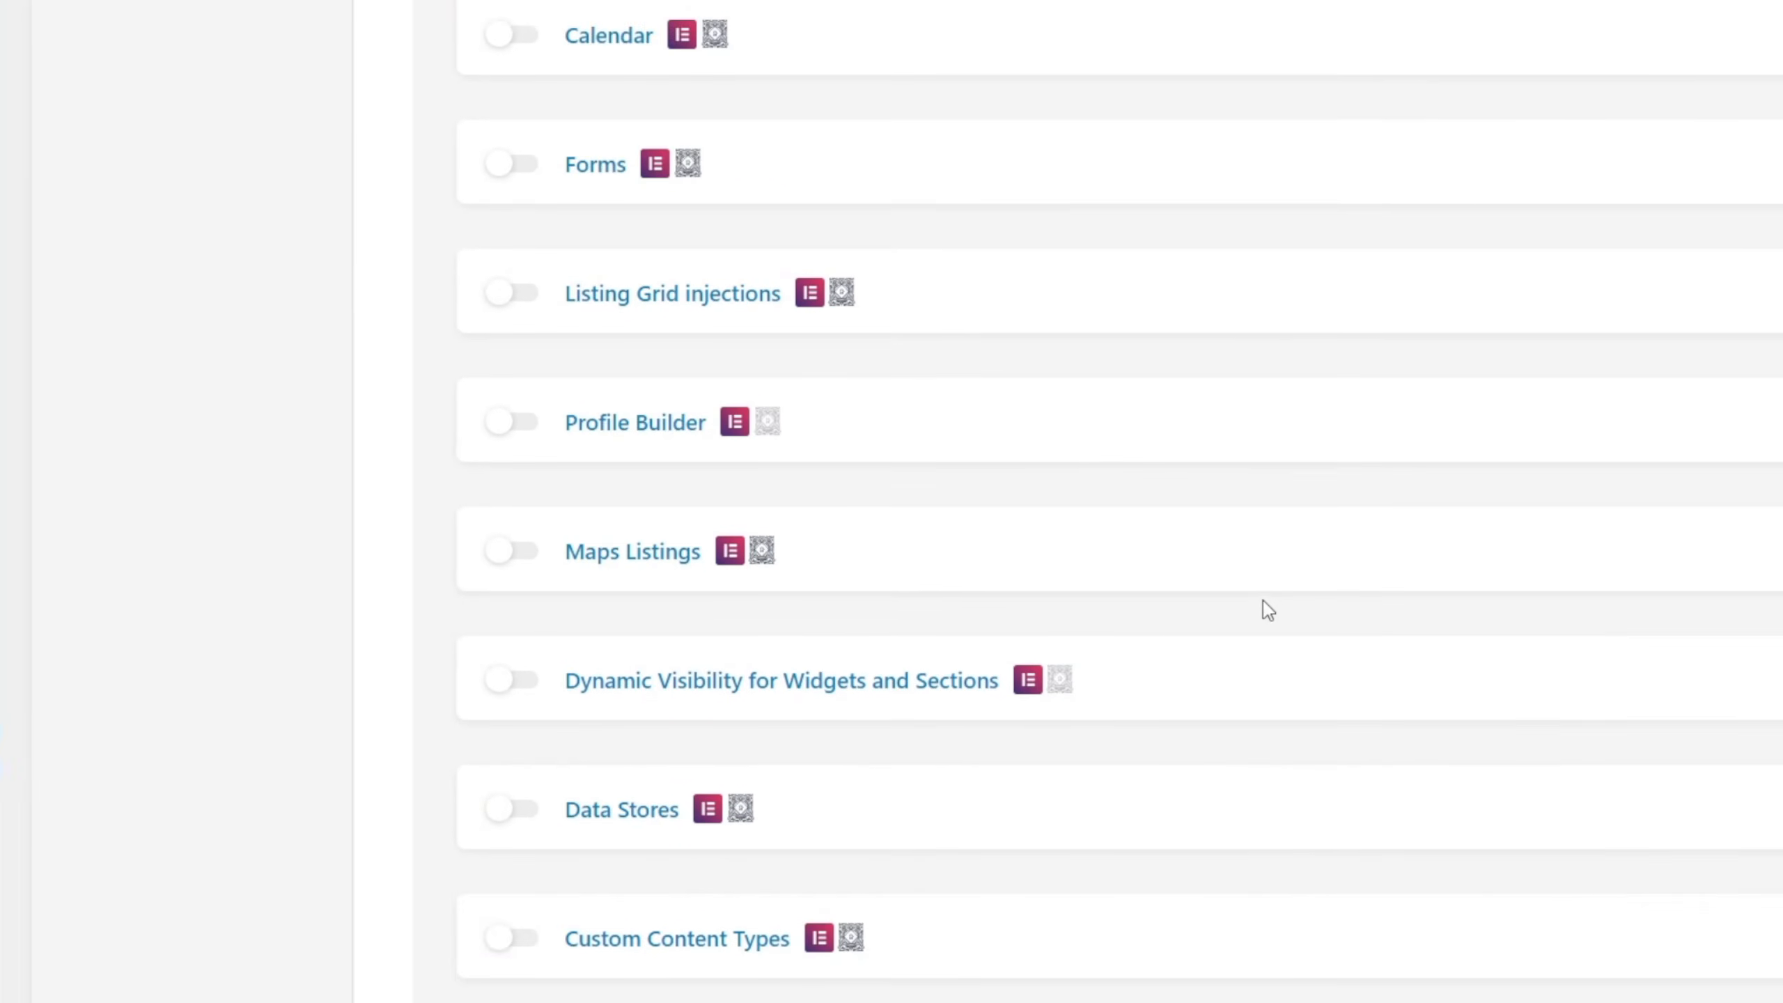
pyautogui.scroll(2, 1264, 602)
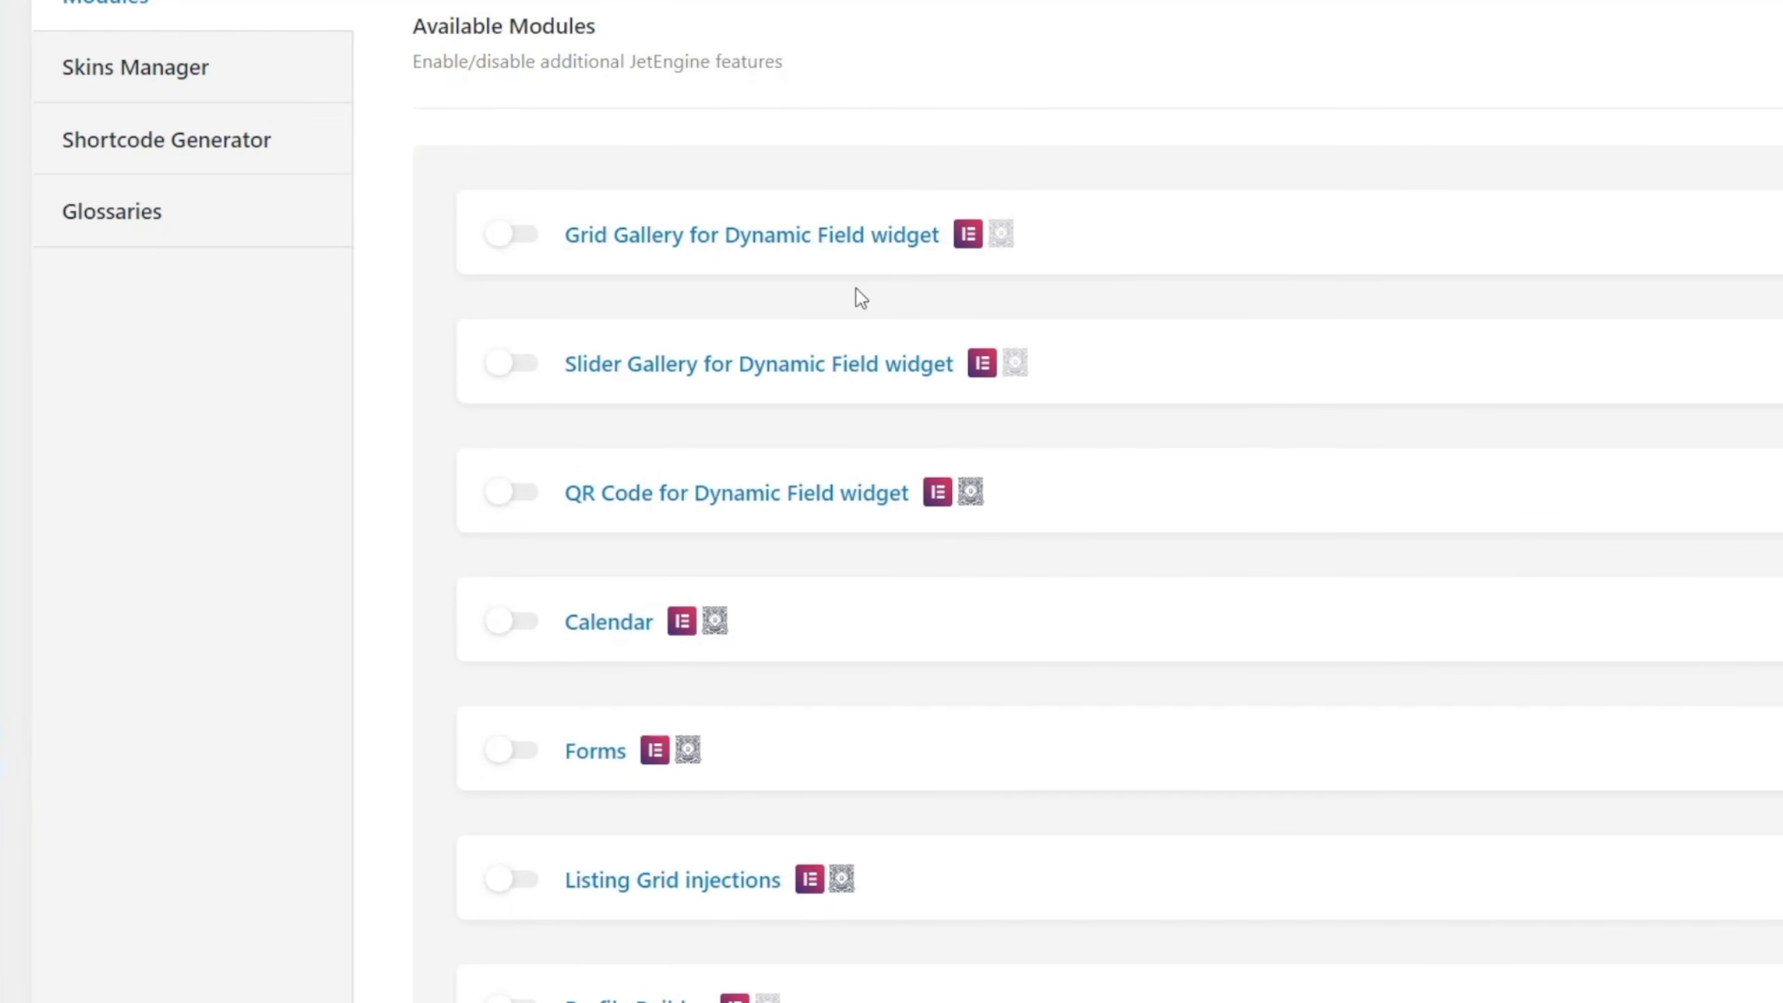
pyautogui.moveTo(979, 244)
pyautogui.moveTo(931, 509)
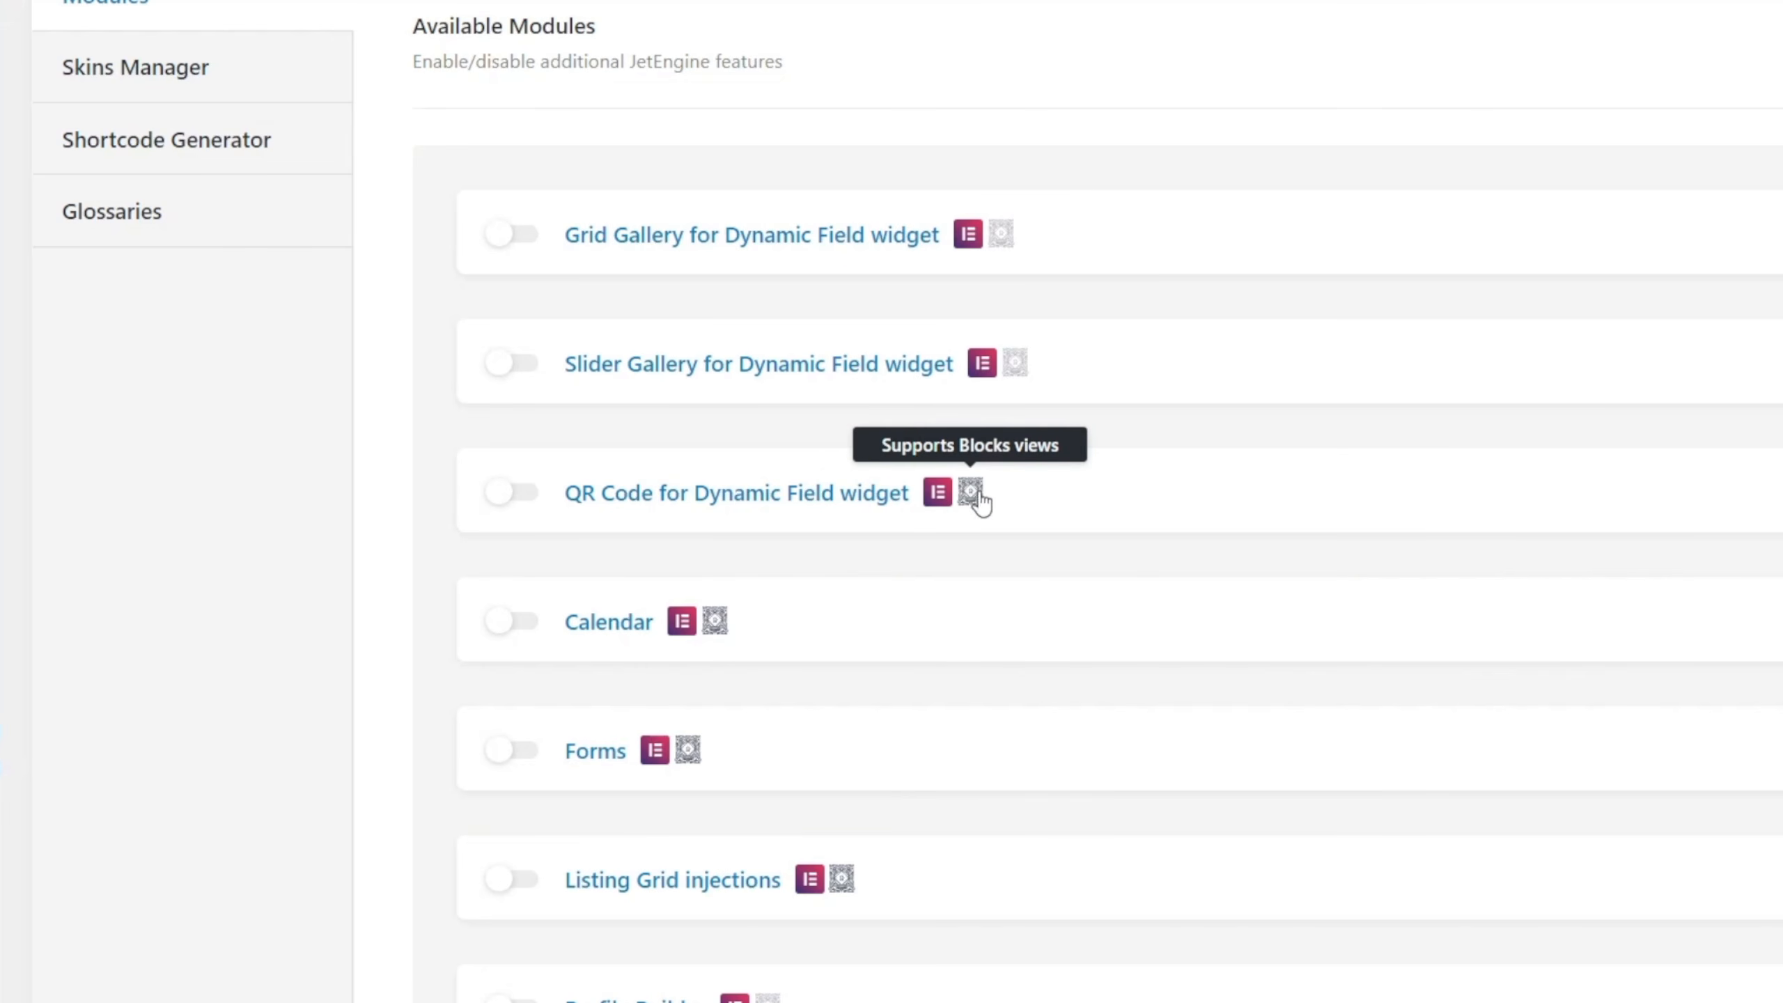
pyautogui.moveTo(1016, 372)
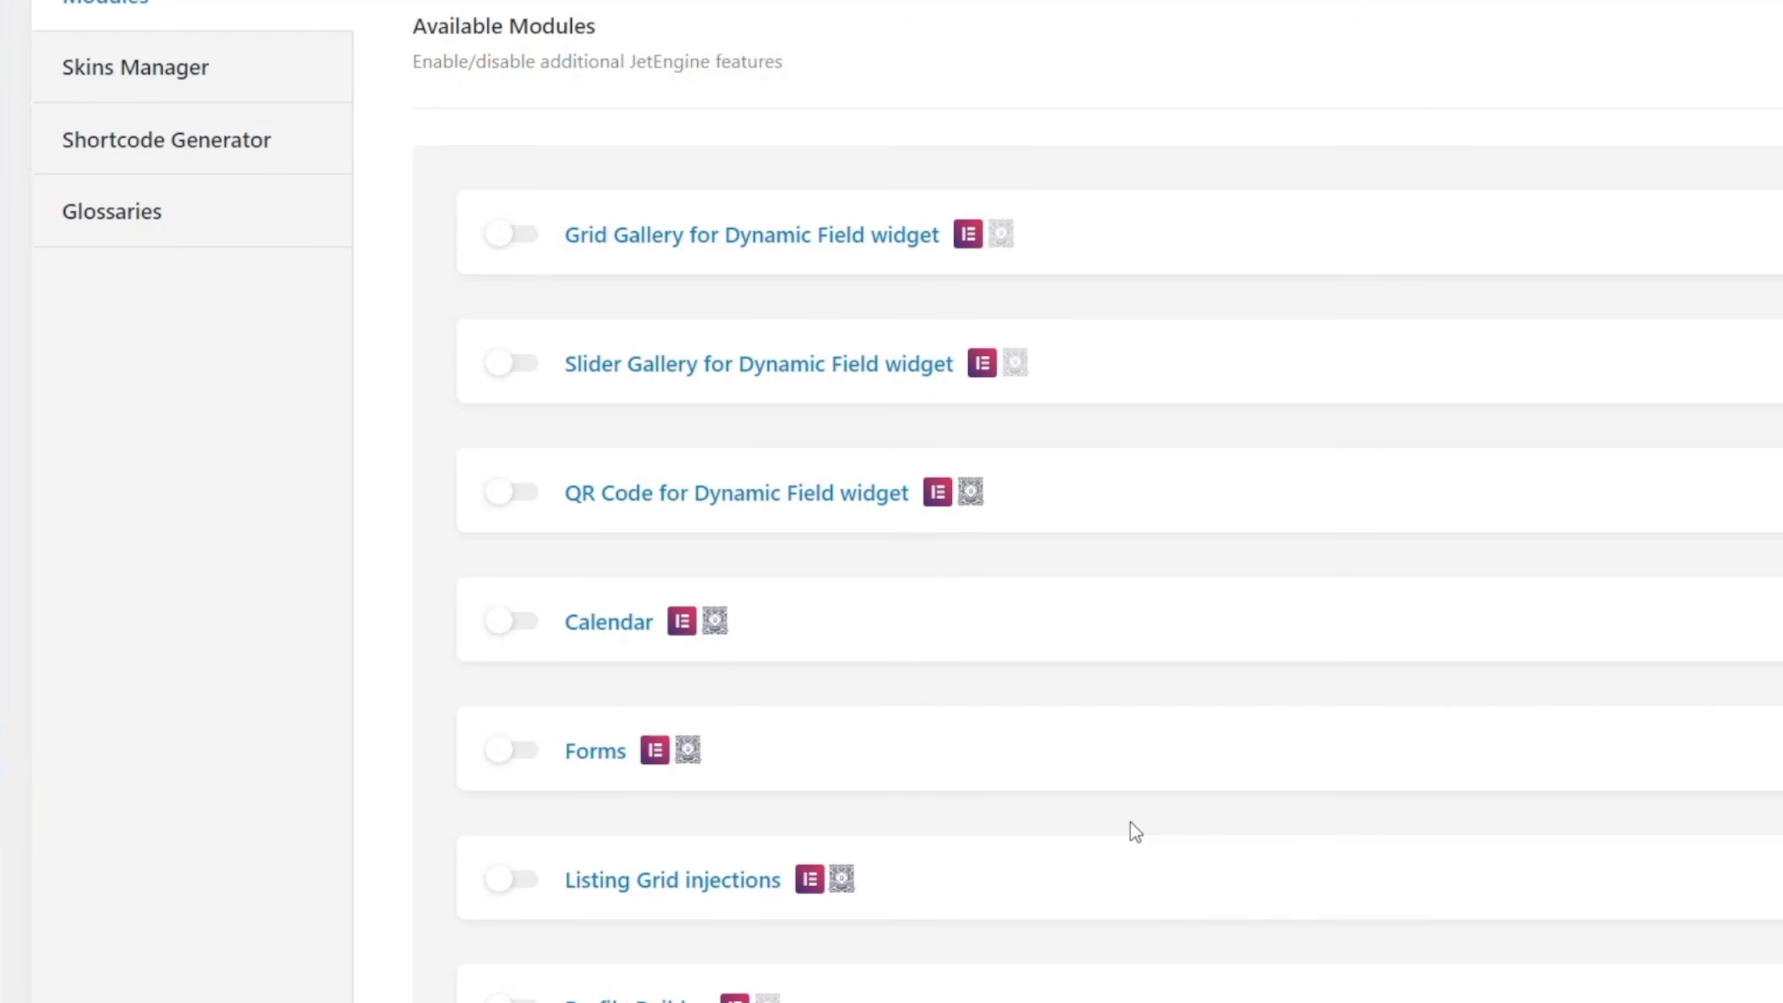
pyautogui.scroll(-4, 1207, 818)
pyautogui.scroll(4, 1203, 813)
pyautogui.scroll(-12, 1203, 814)
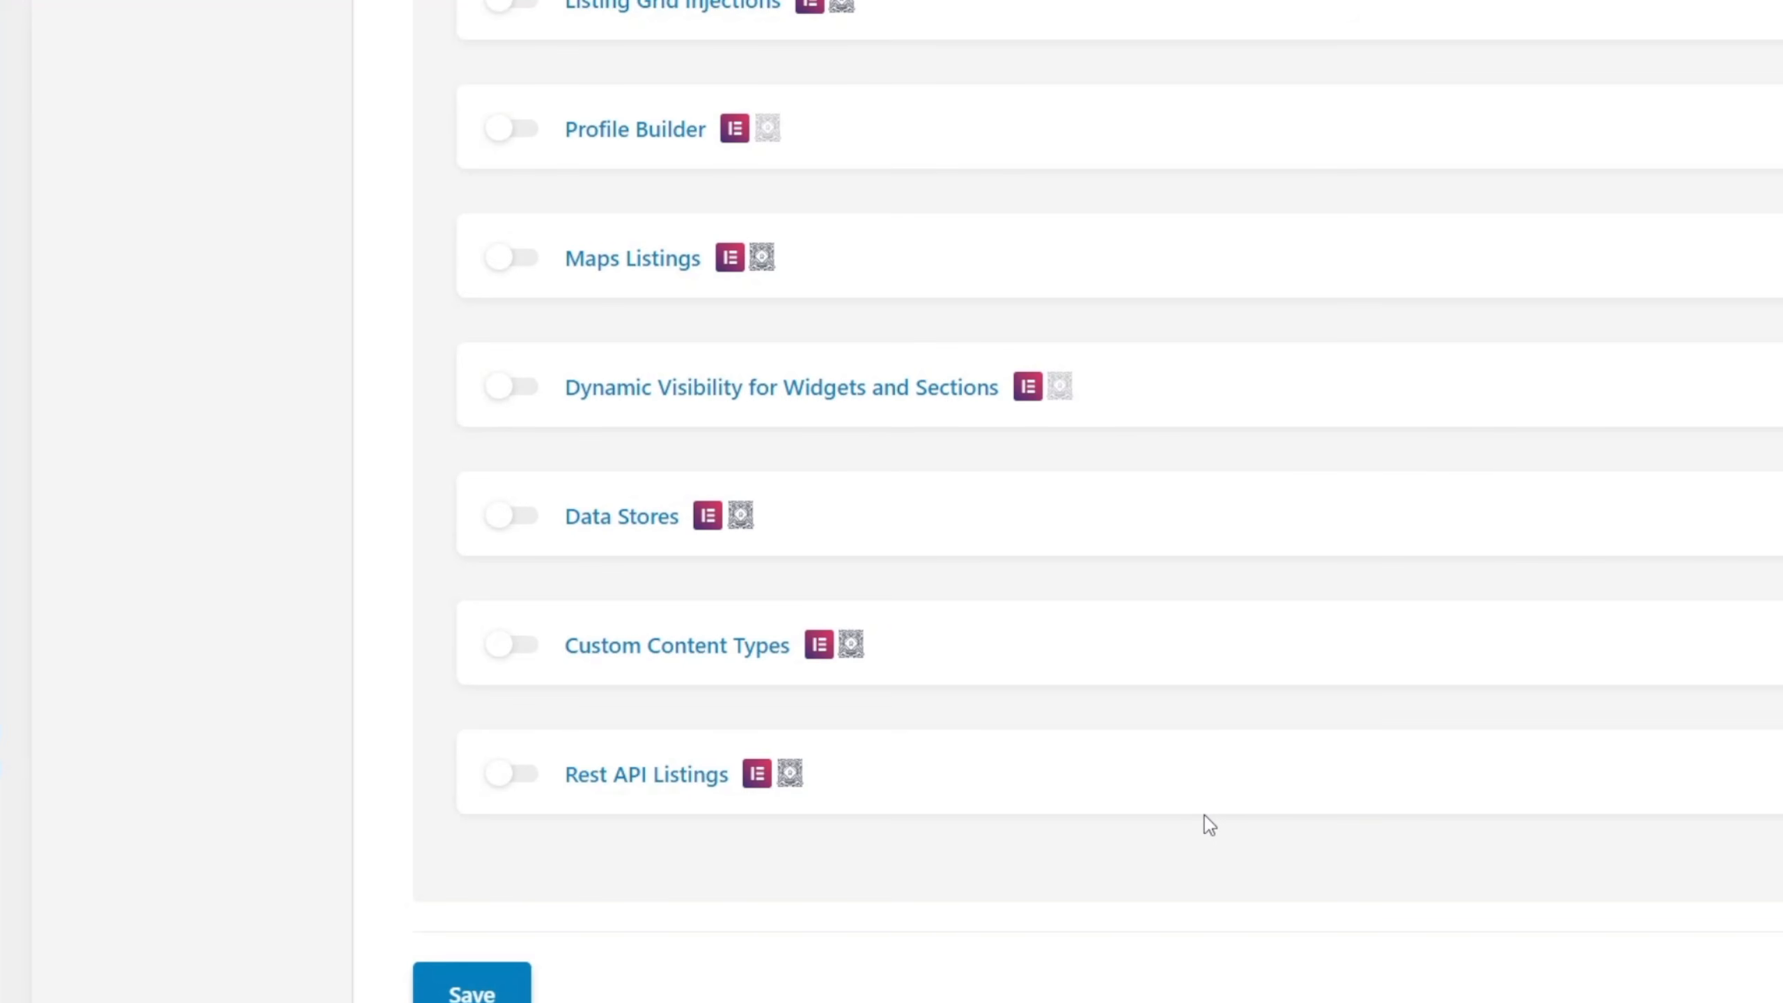
pyautogui.scroll(12, 1203, 815)
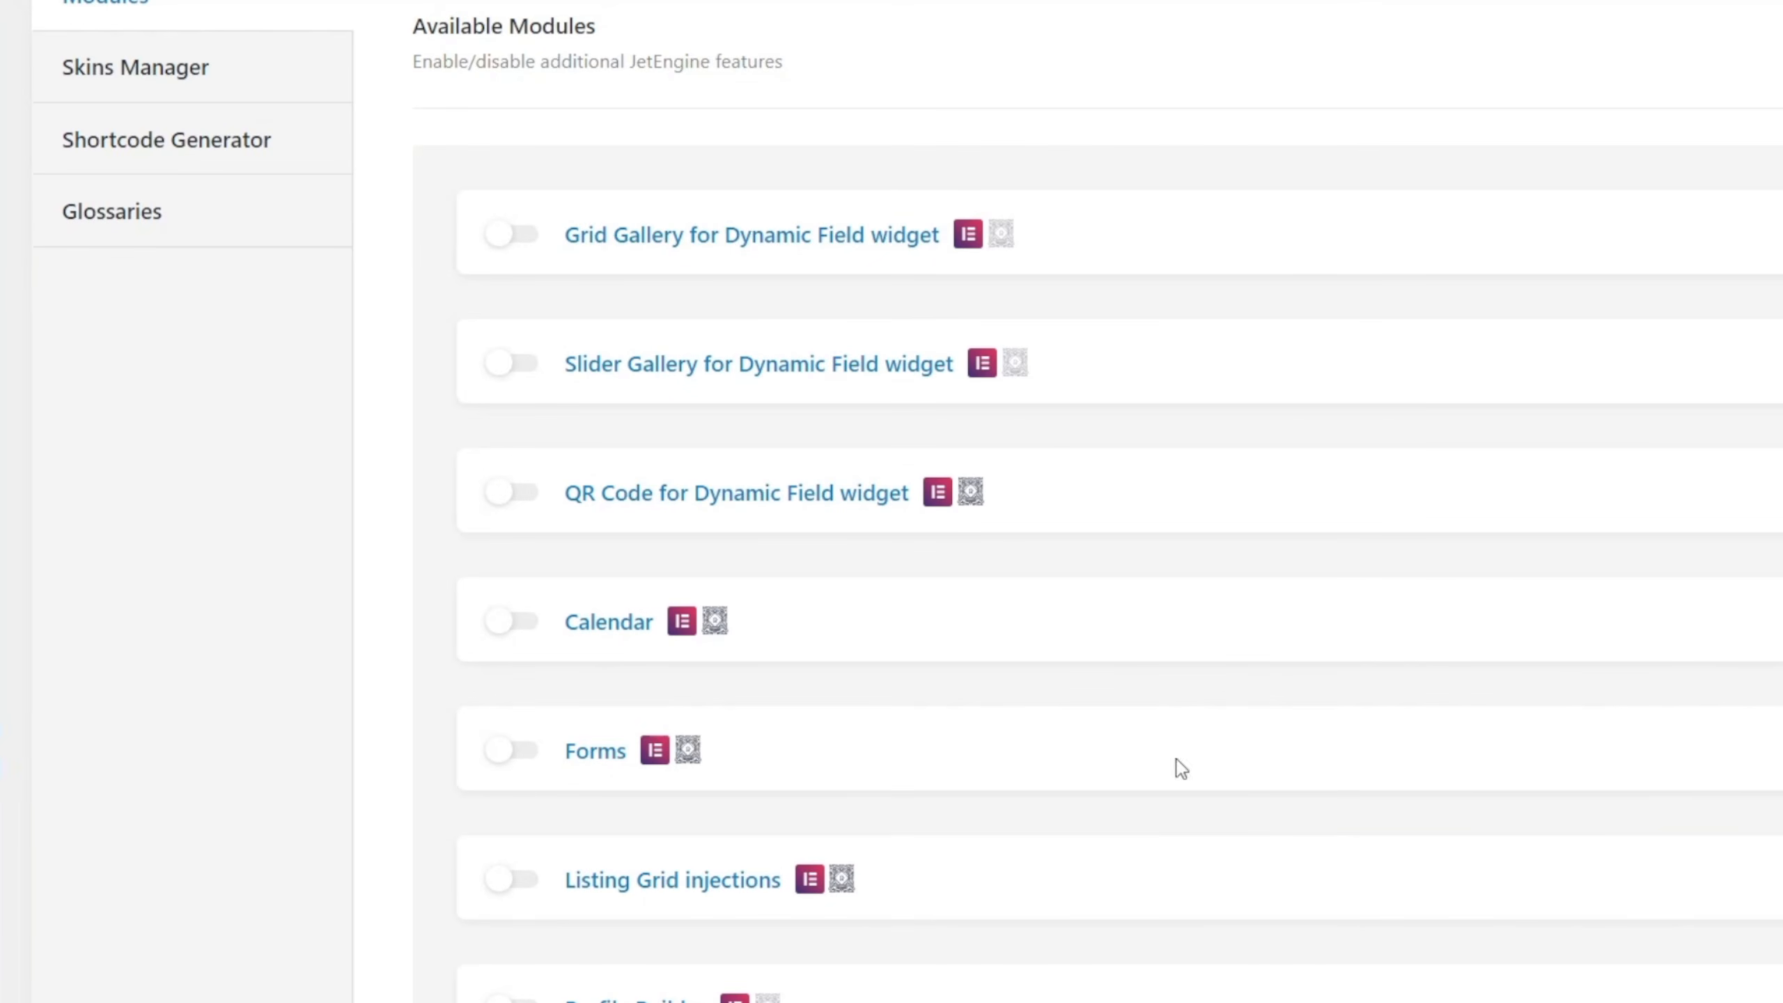
# Look through the Skins Manager, Shortcode Generator and Glossaries sections, and open the Property Features Glossary.
pyautogui.scroll(2, 1175, 769)
pyautogui.click(166, 227)
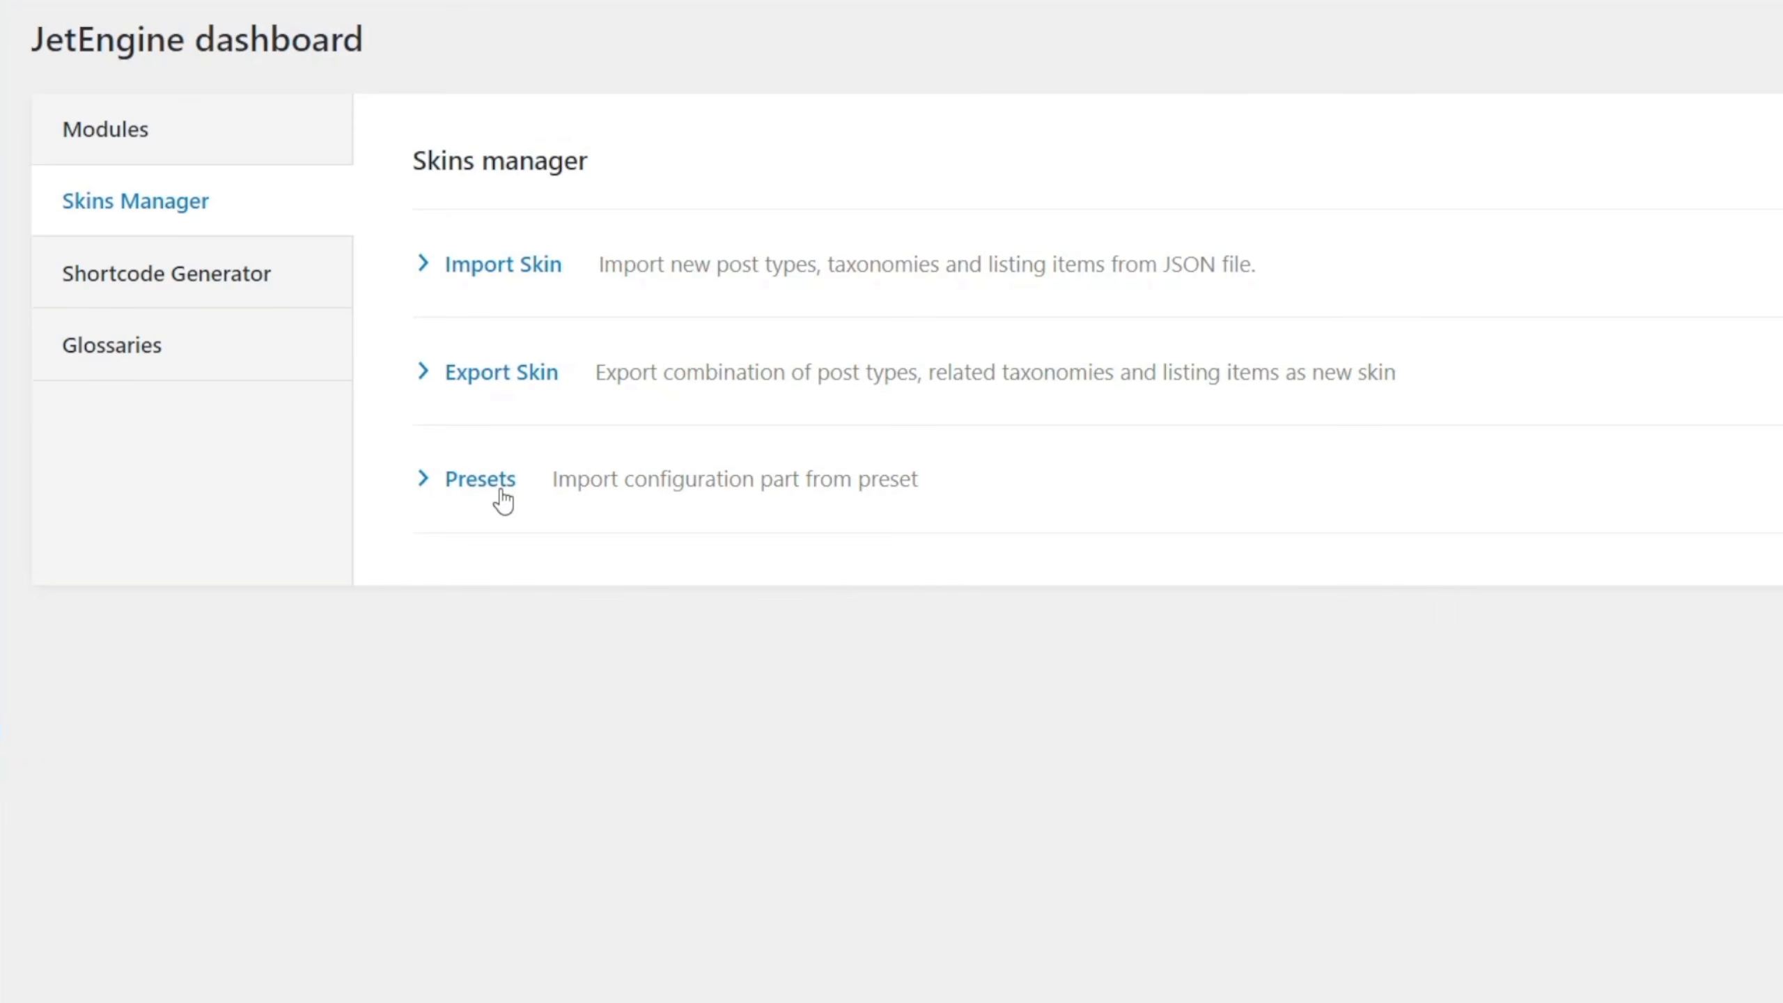
pyautogui.click(205, 294)
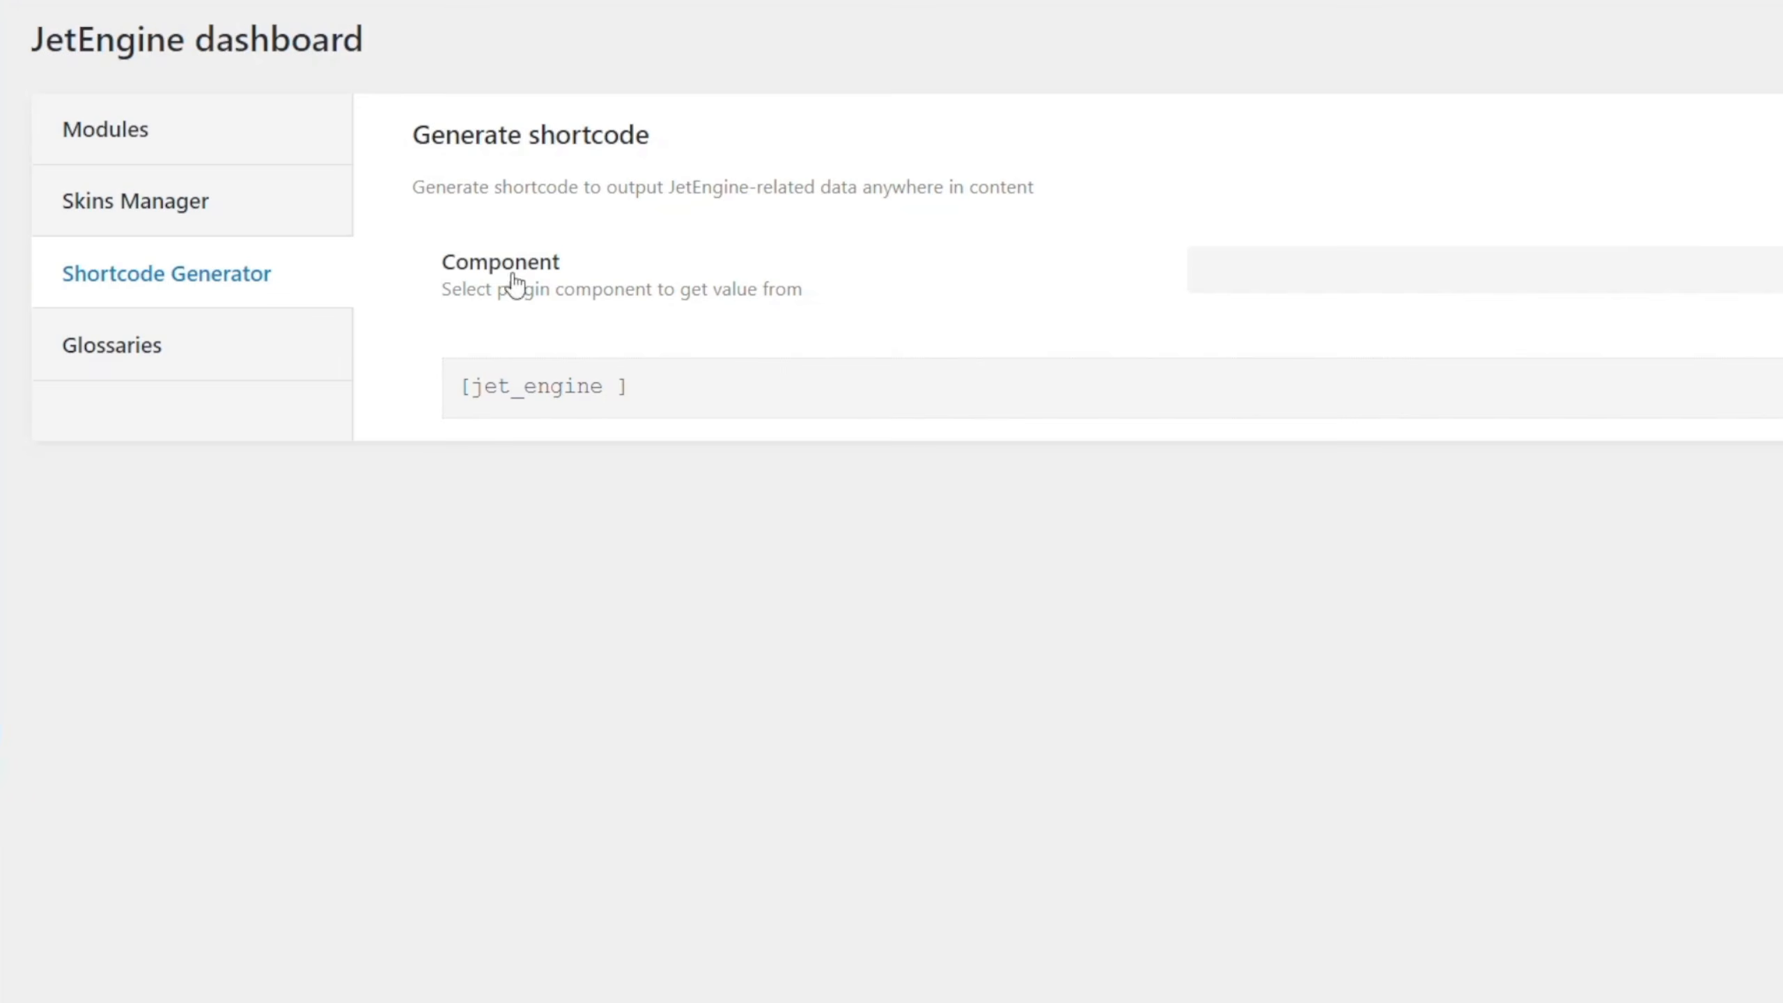
pyautogui.click(207, 355)
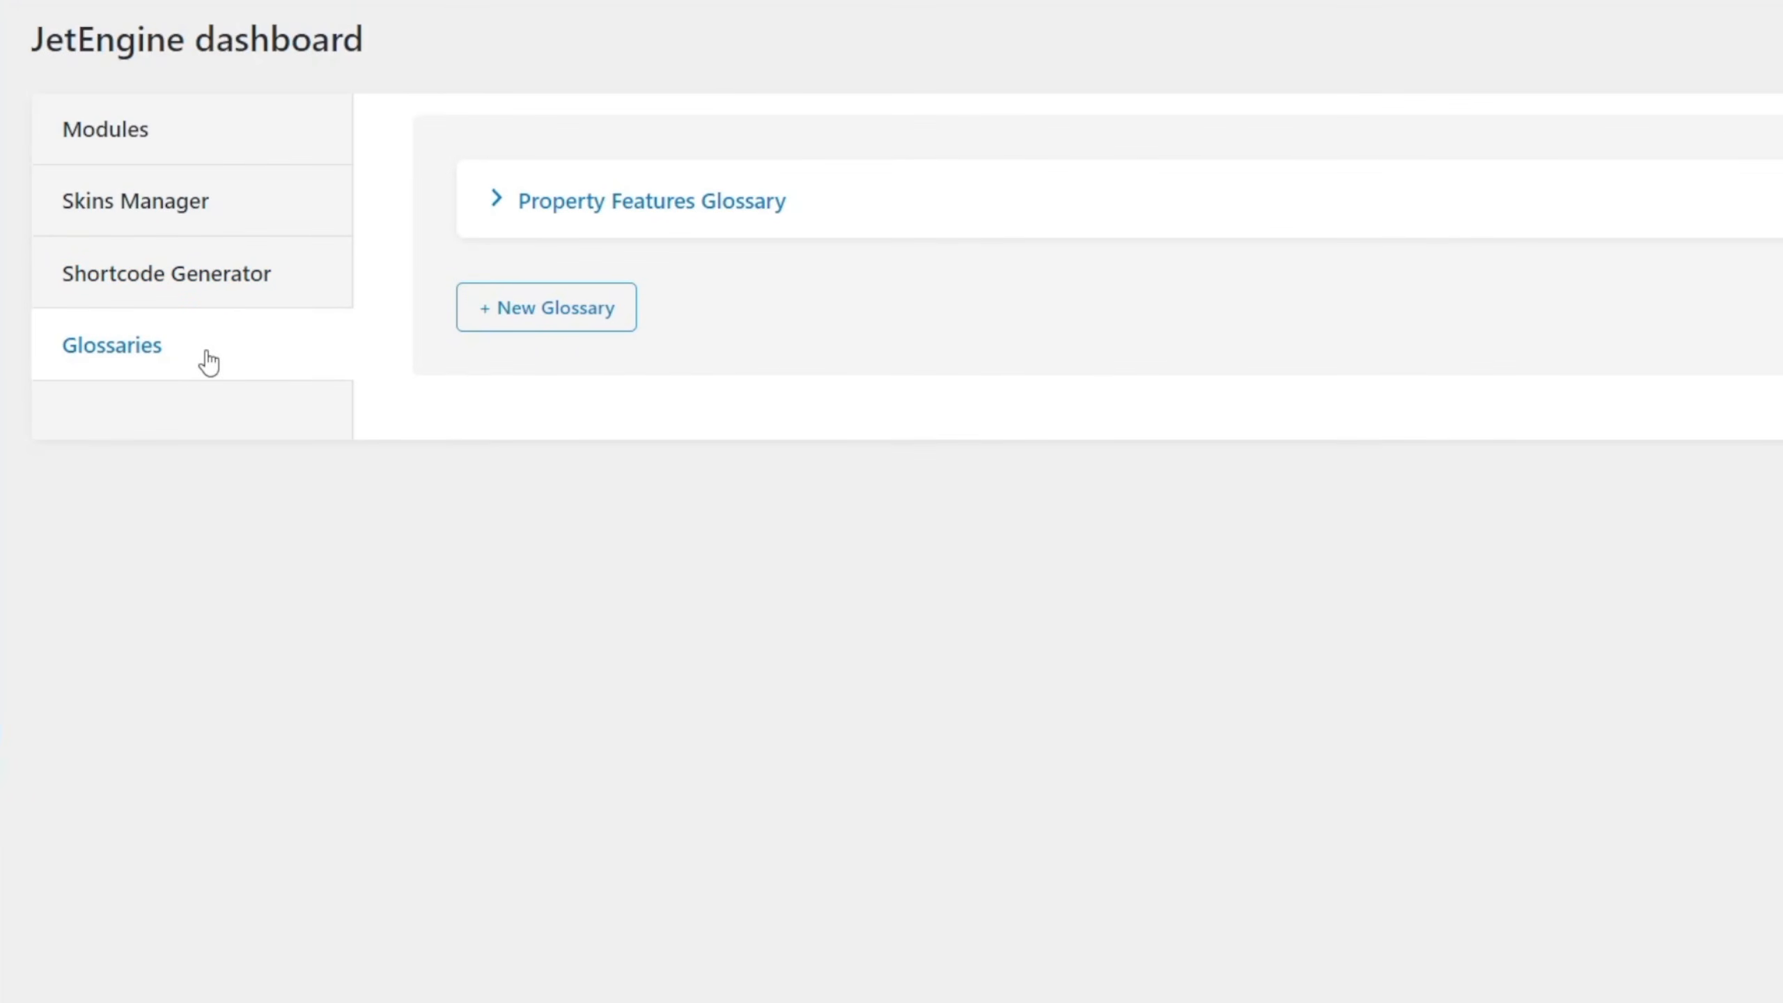
pyautogui.click(689, 214)
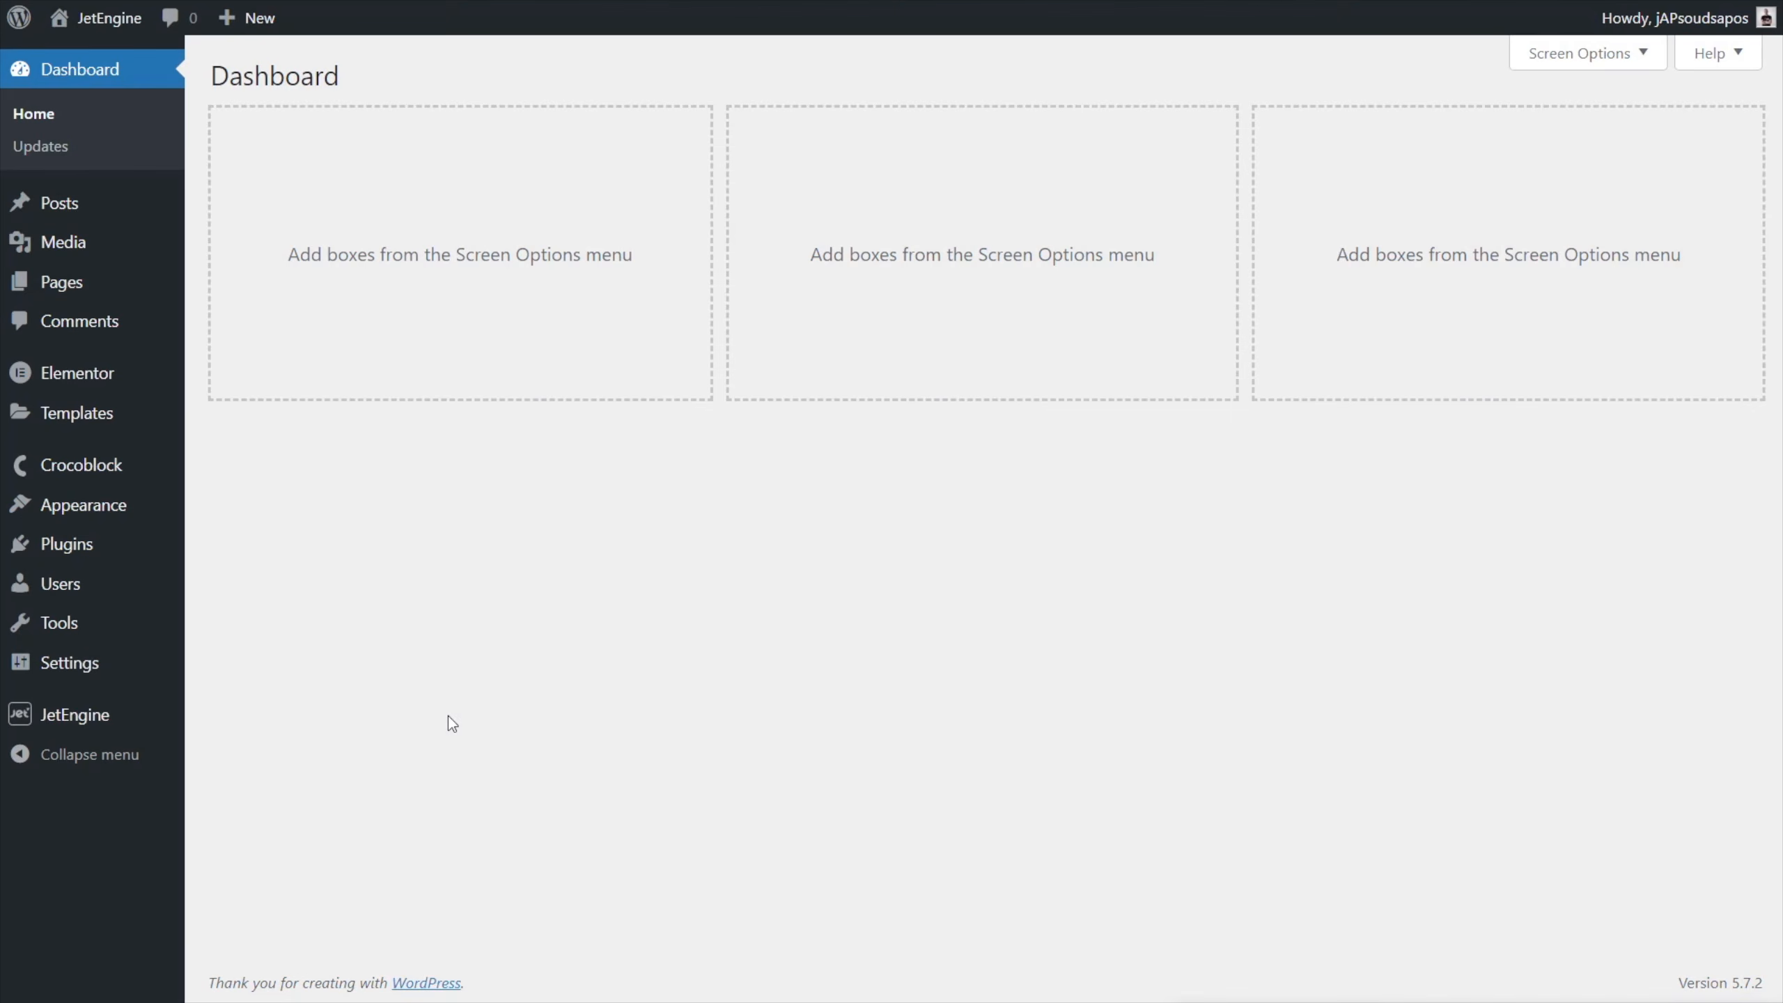
# Start a new custom post type in JetEngine and name it Properties.
pyautogui.moveTo(121, 723)
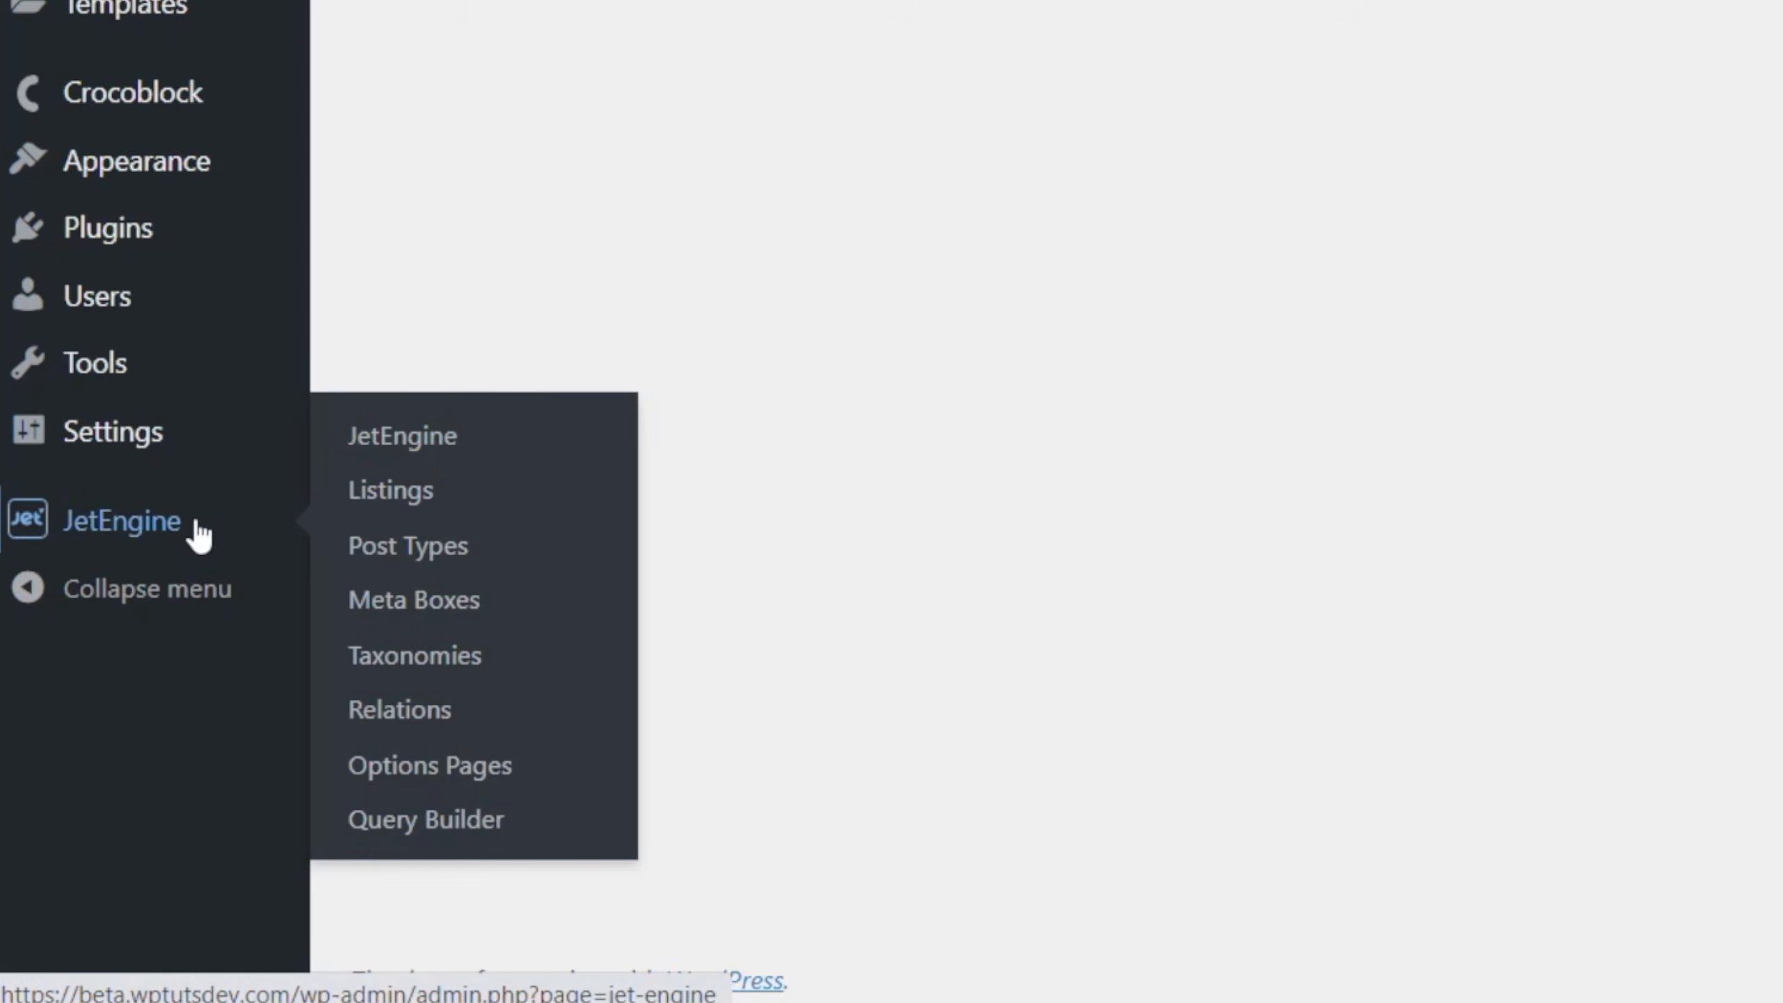
pyautogui.click(422, 545)
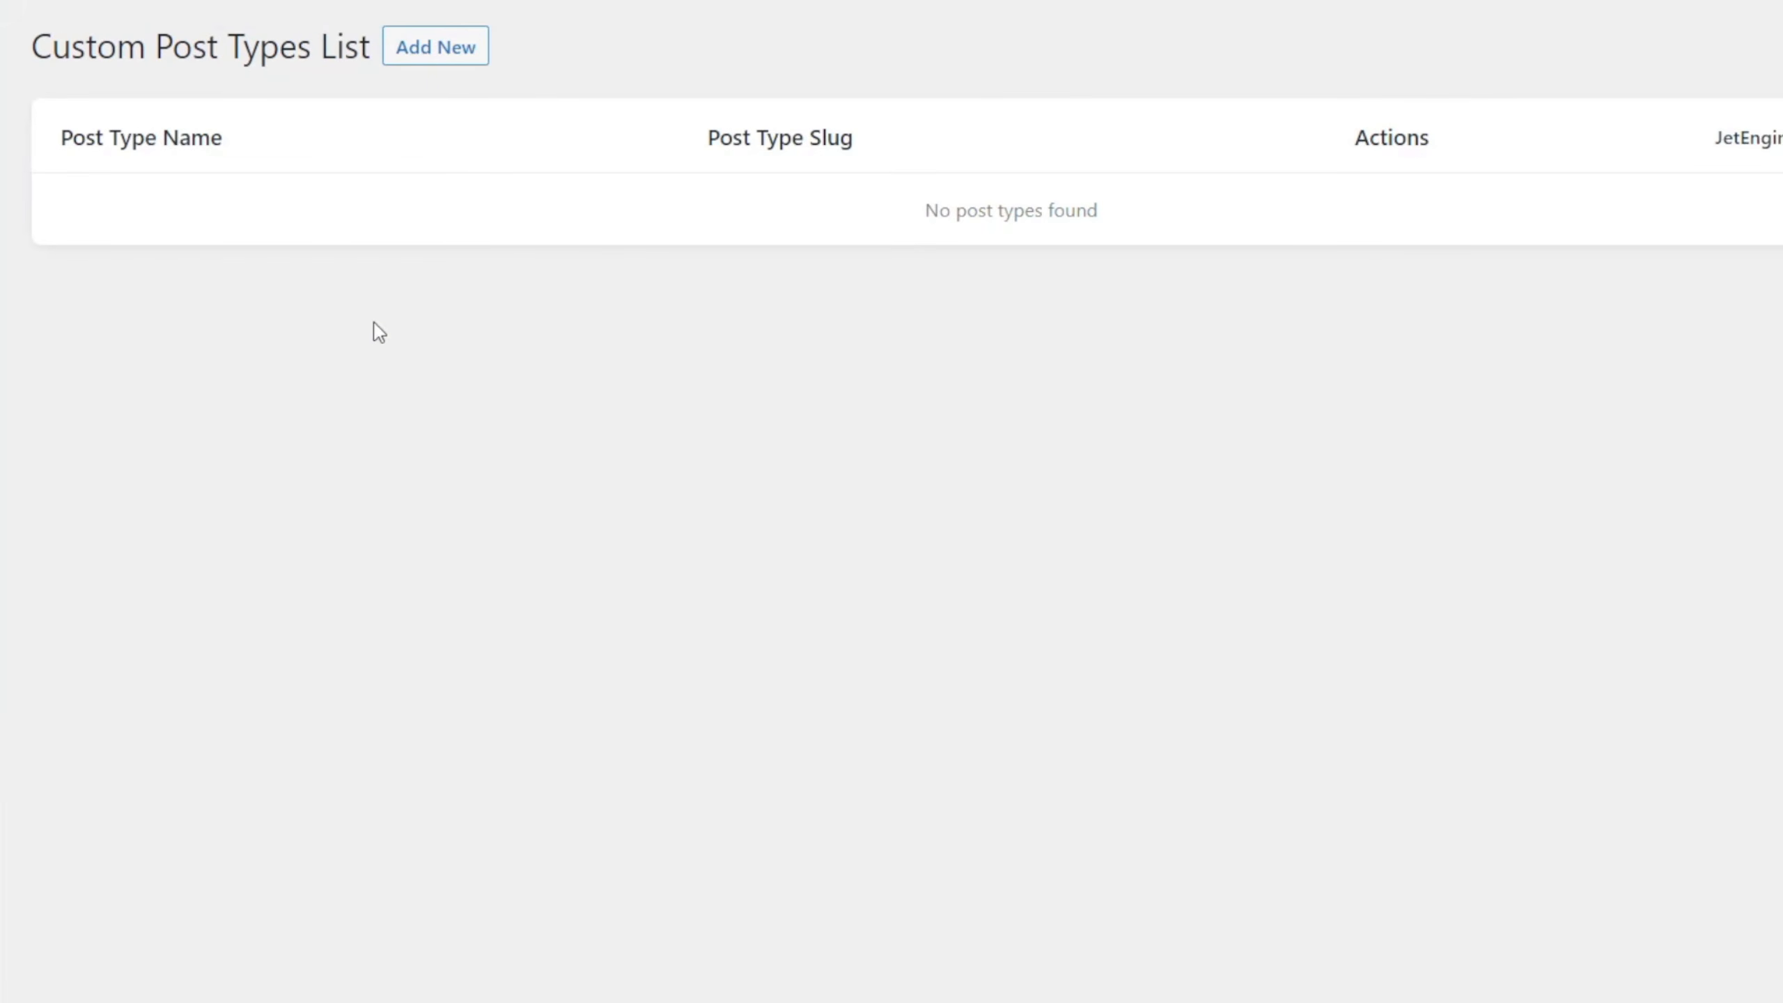
pyautogui.click(441, 48)
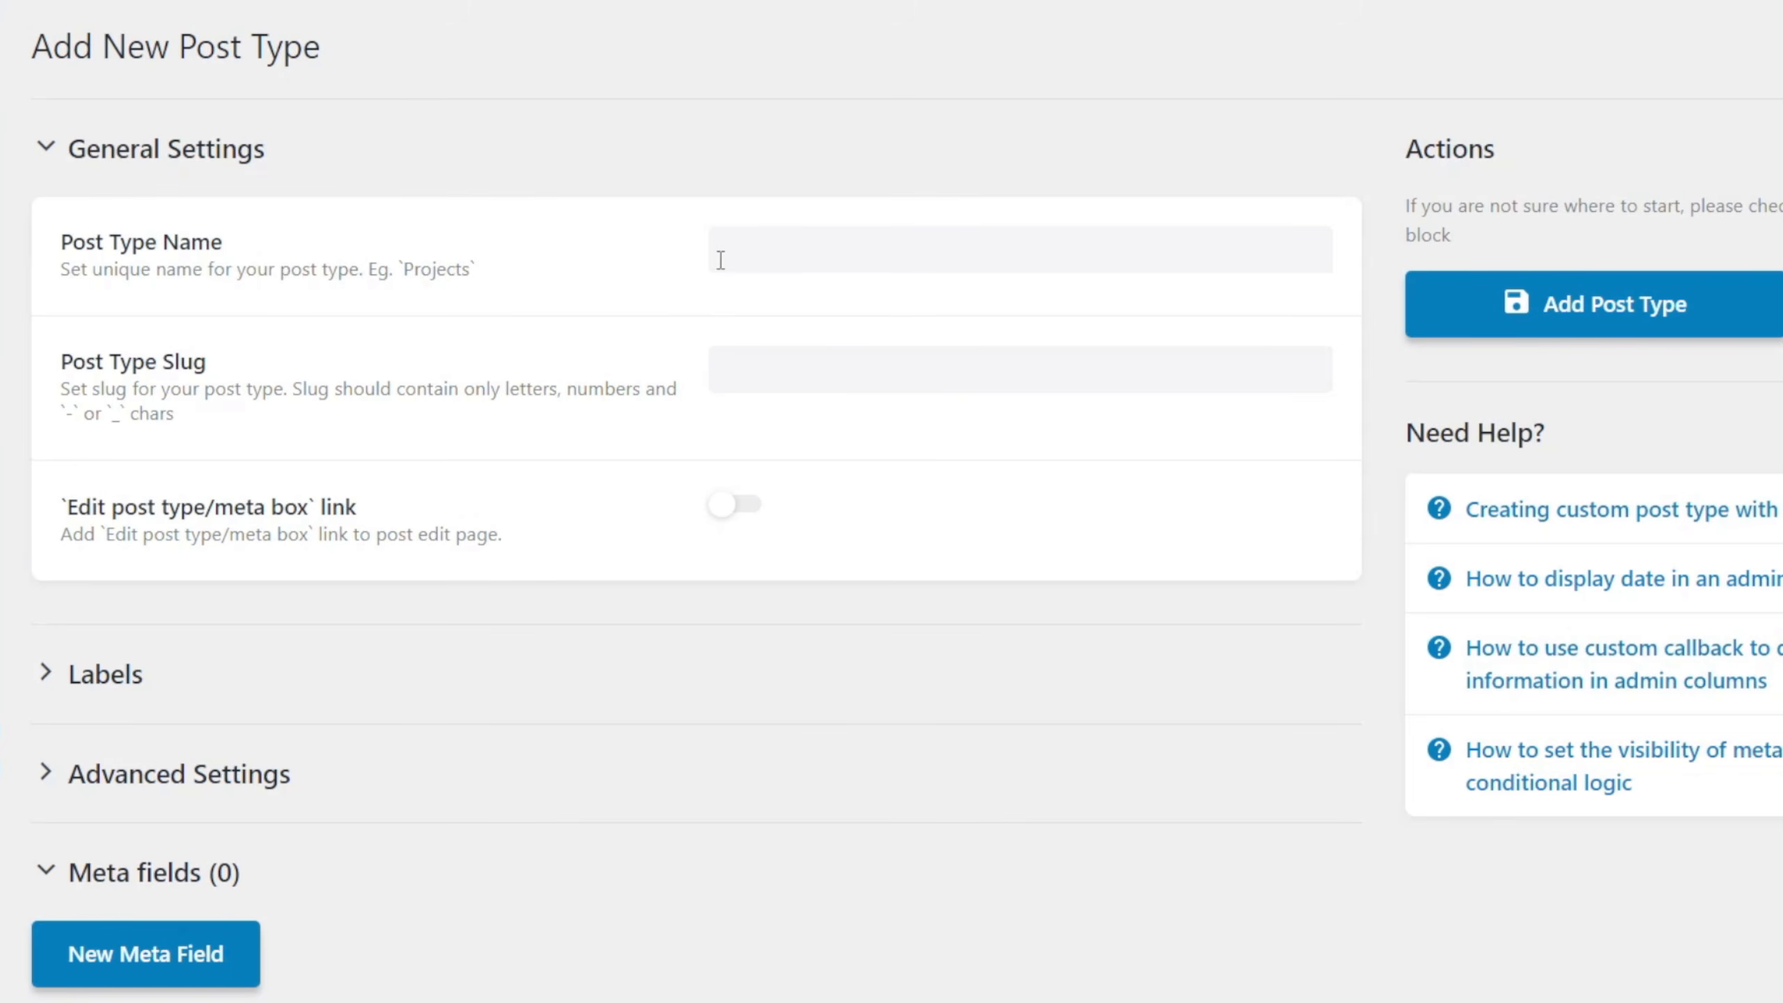
pyautogui.click(763, 260)
pyautogui.write('Pr')
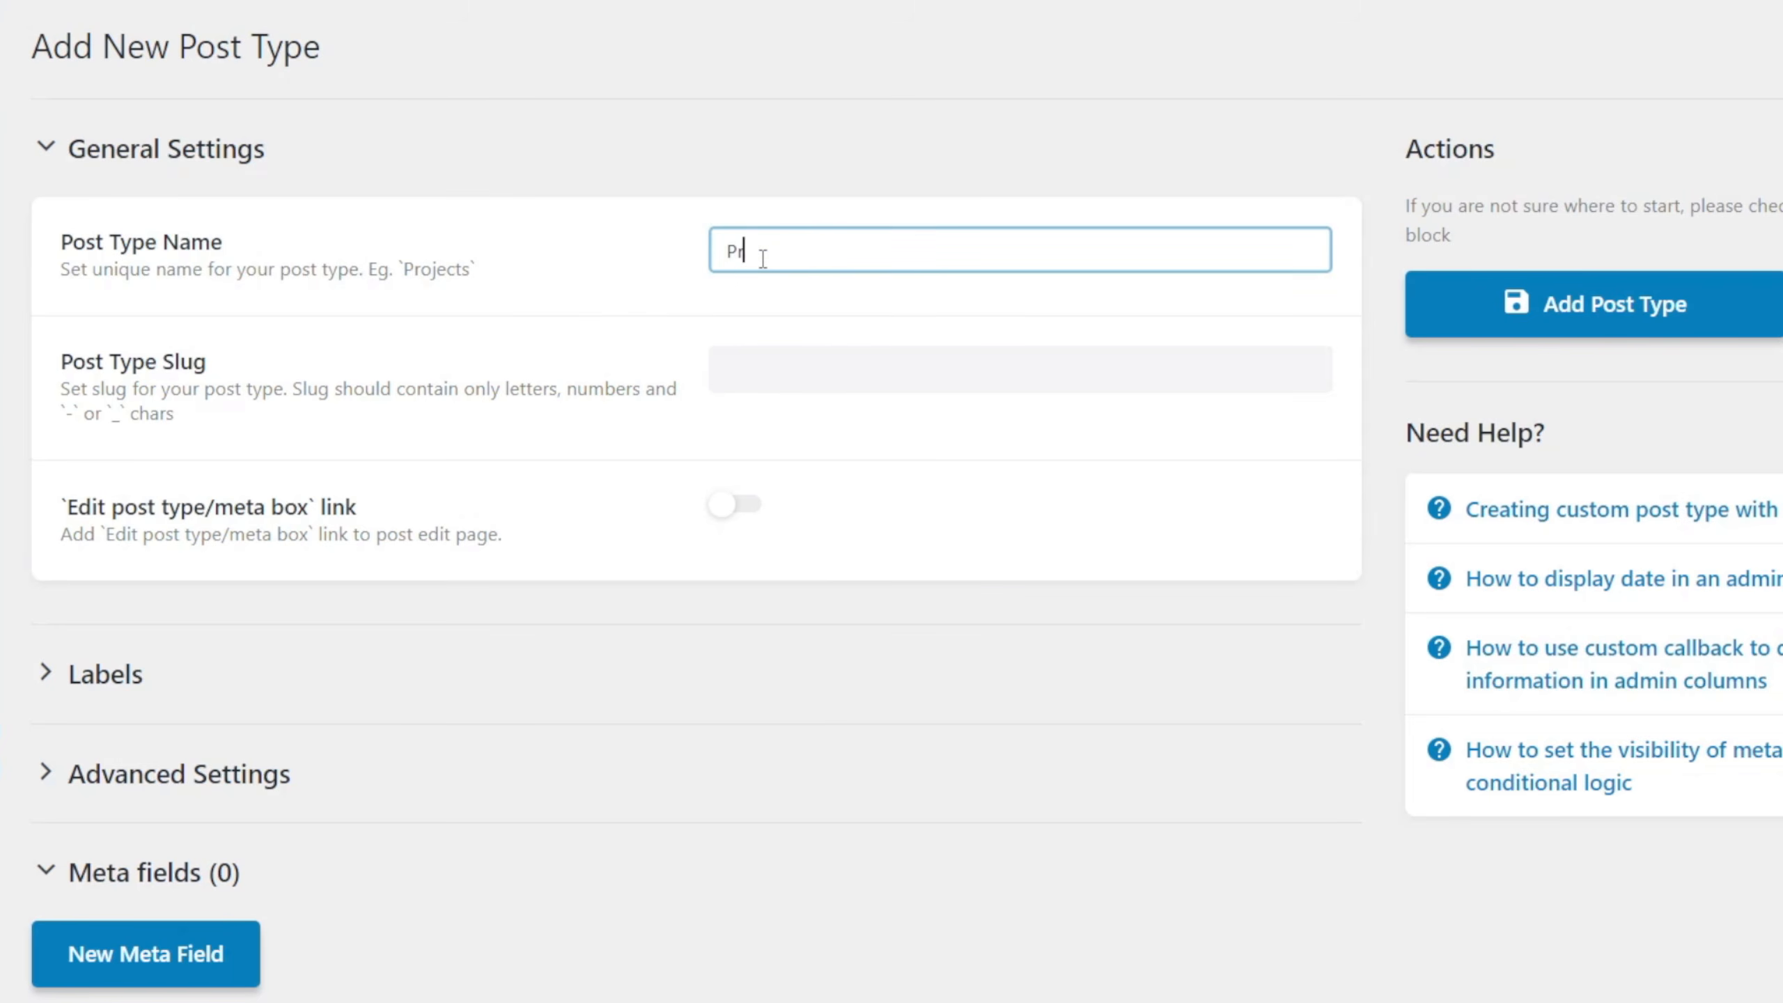
pyautogui.write('operties')
pyautogui.click(917, 416)
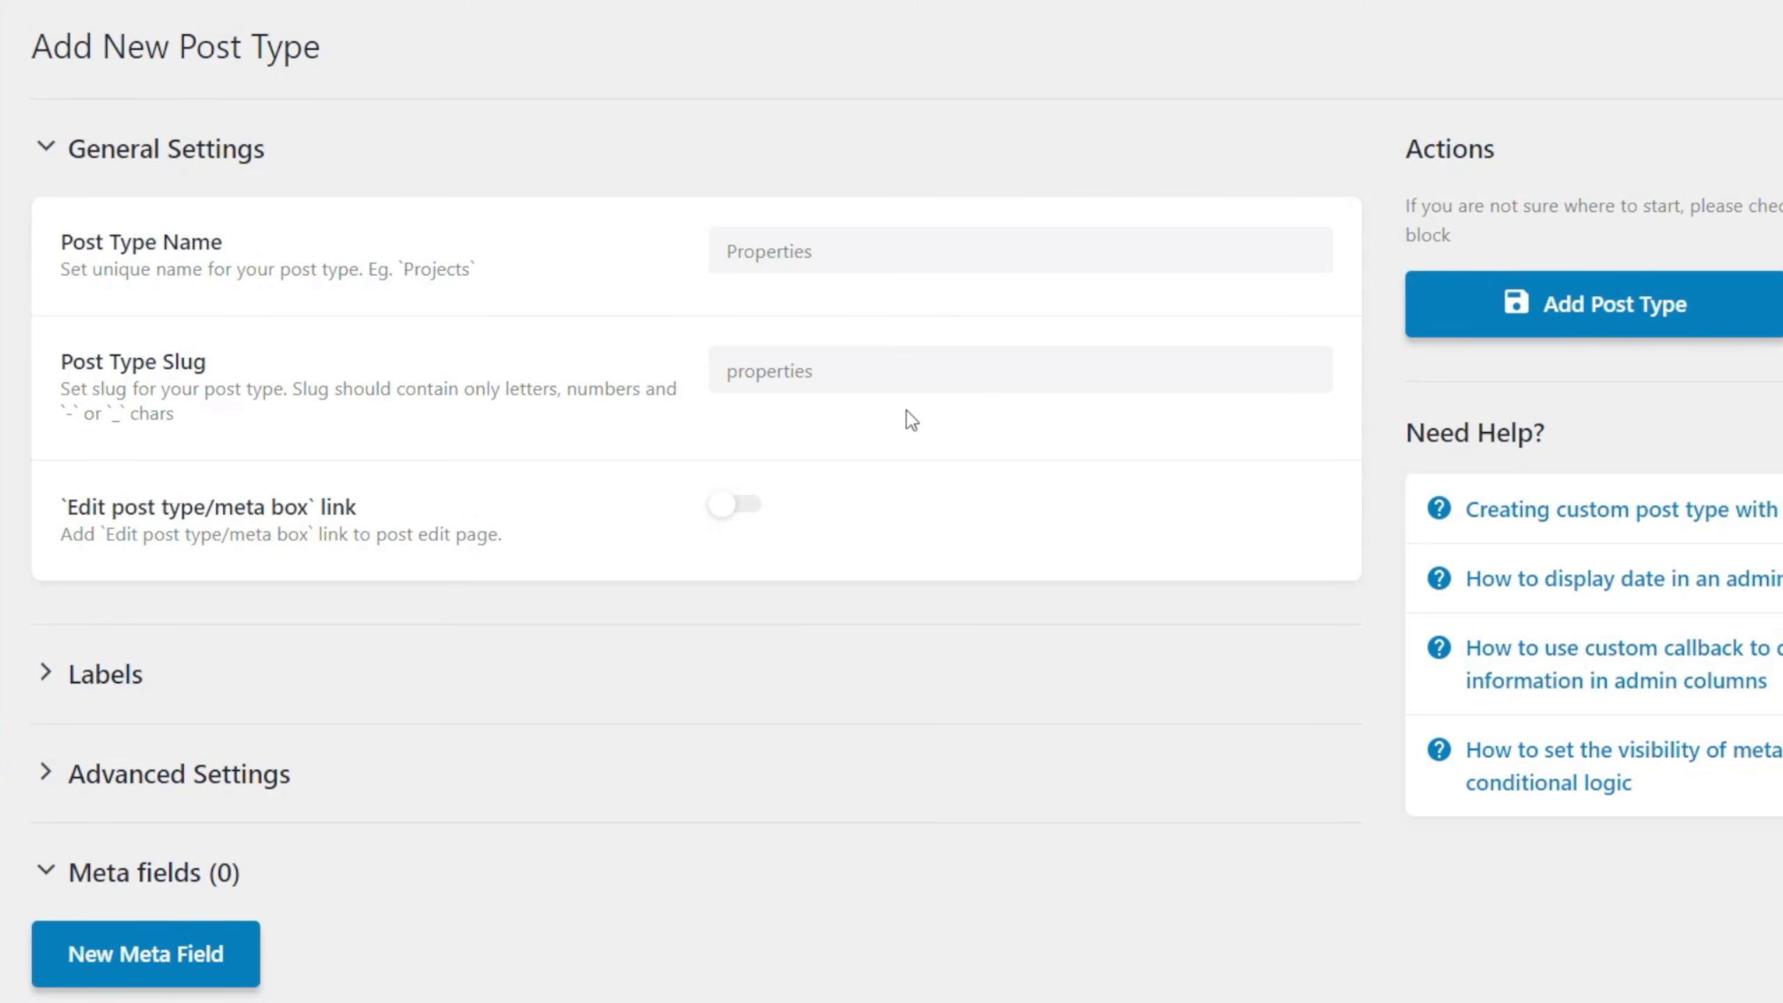
# Examine the post type's slug and the rule for which characters a slug may contain.
pyautogui.click(862, 377)
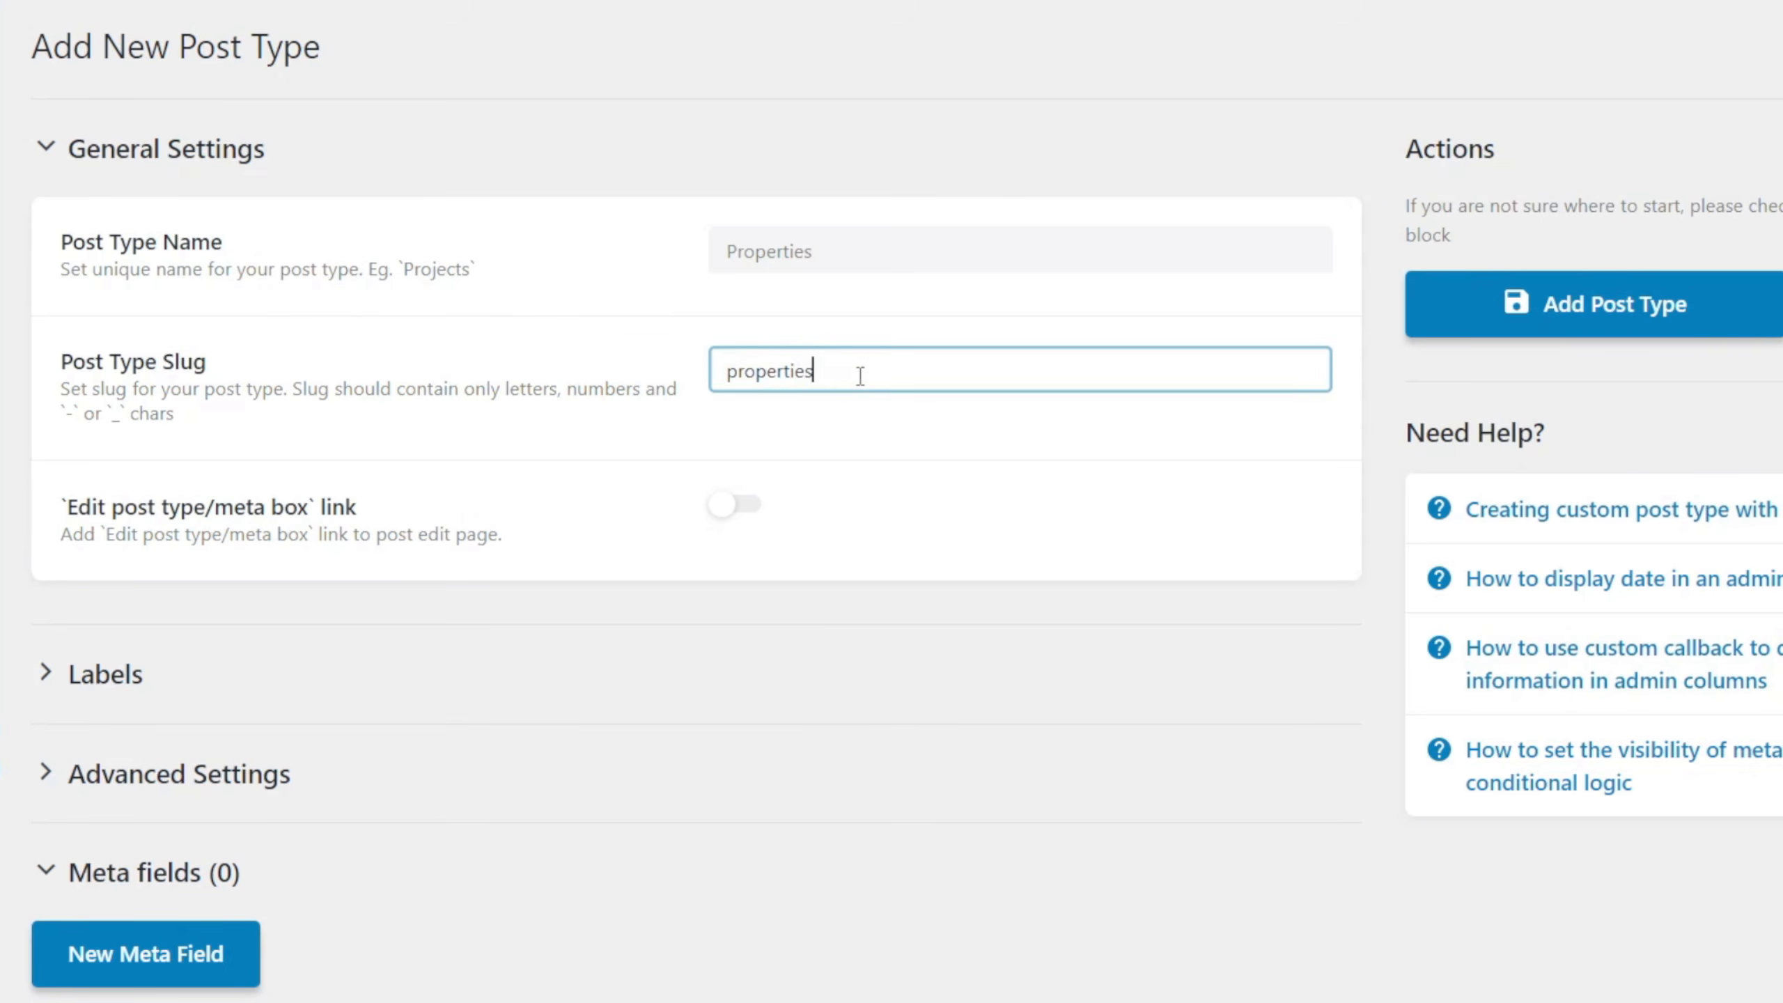
pyautogui.moveTo(863, 370); pyautogui.dragTo(722, 372)
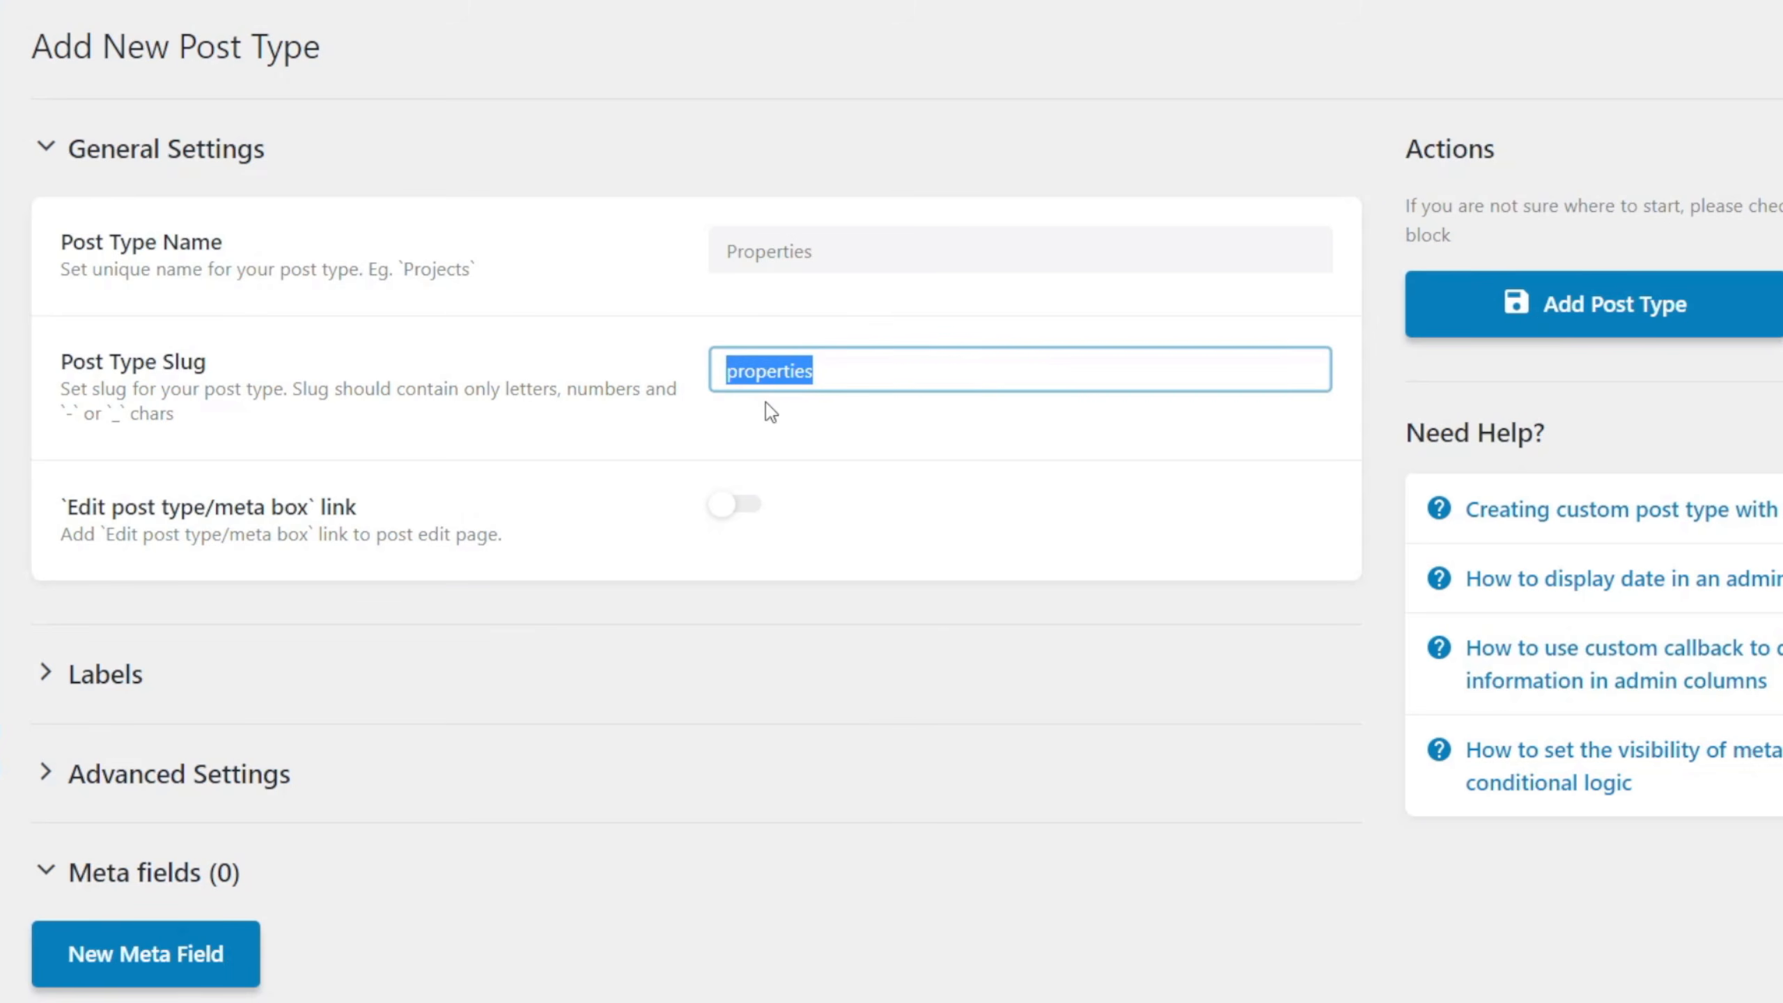
pyautogui.click(886, 413)
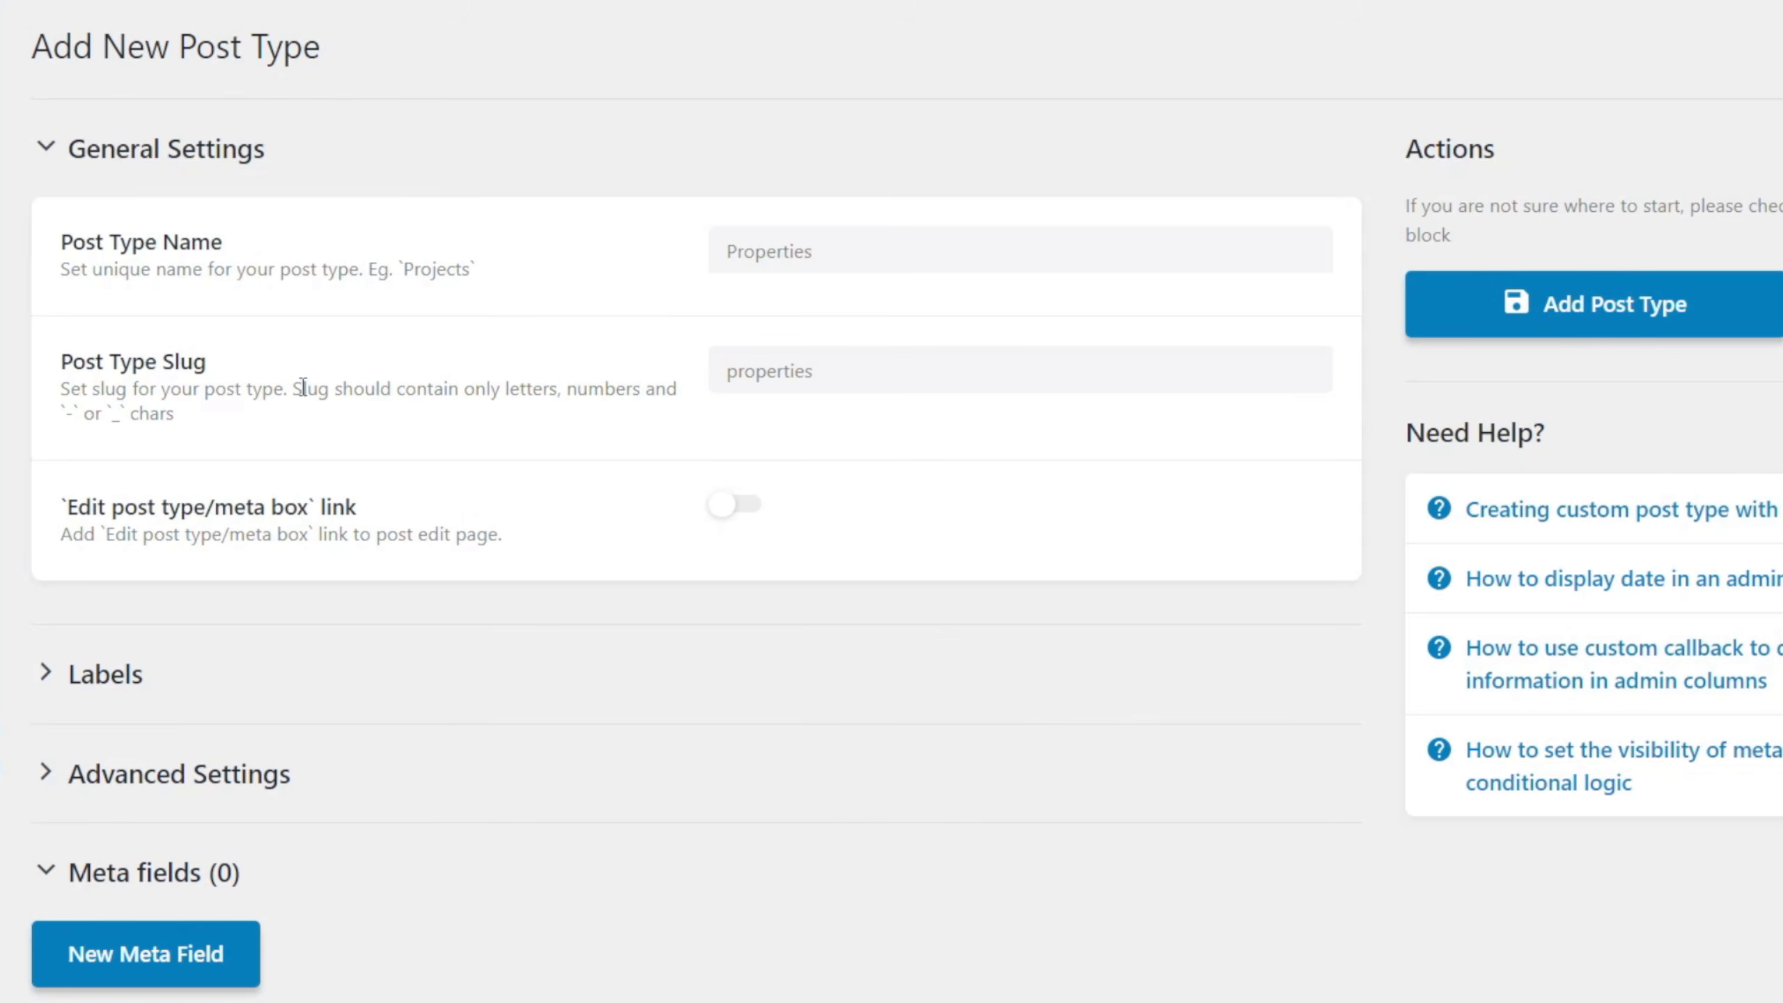
pyautogui.moveTo(292, 383); pyautogui.dragTo(310, 419)
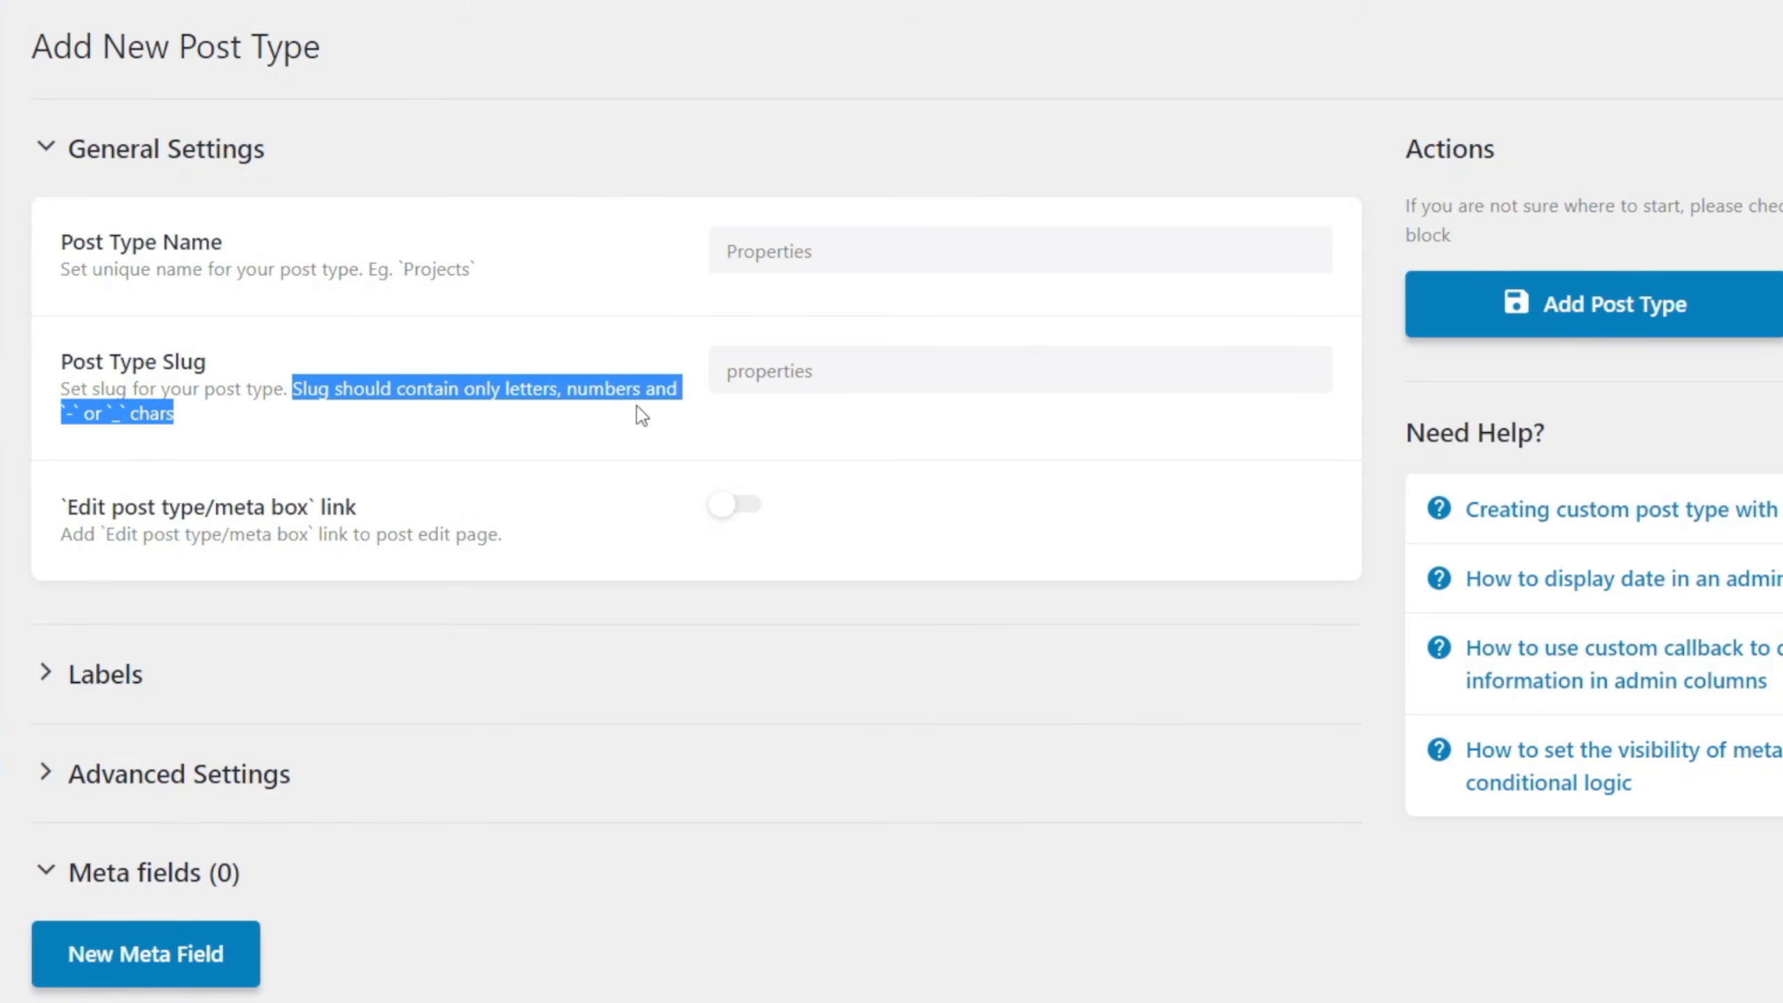
pyautogui.click(883, 369)
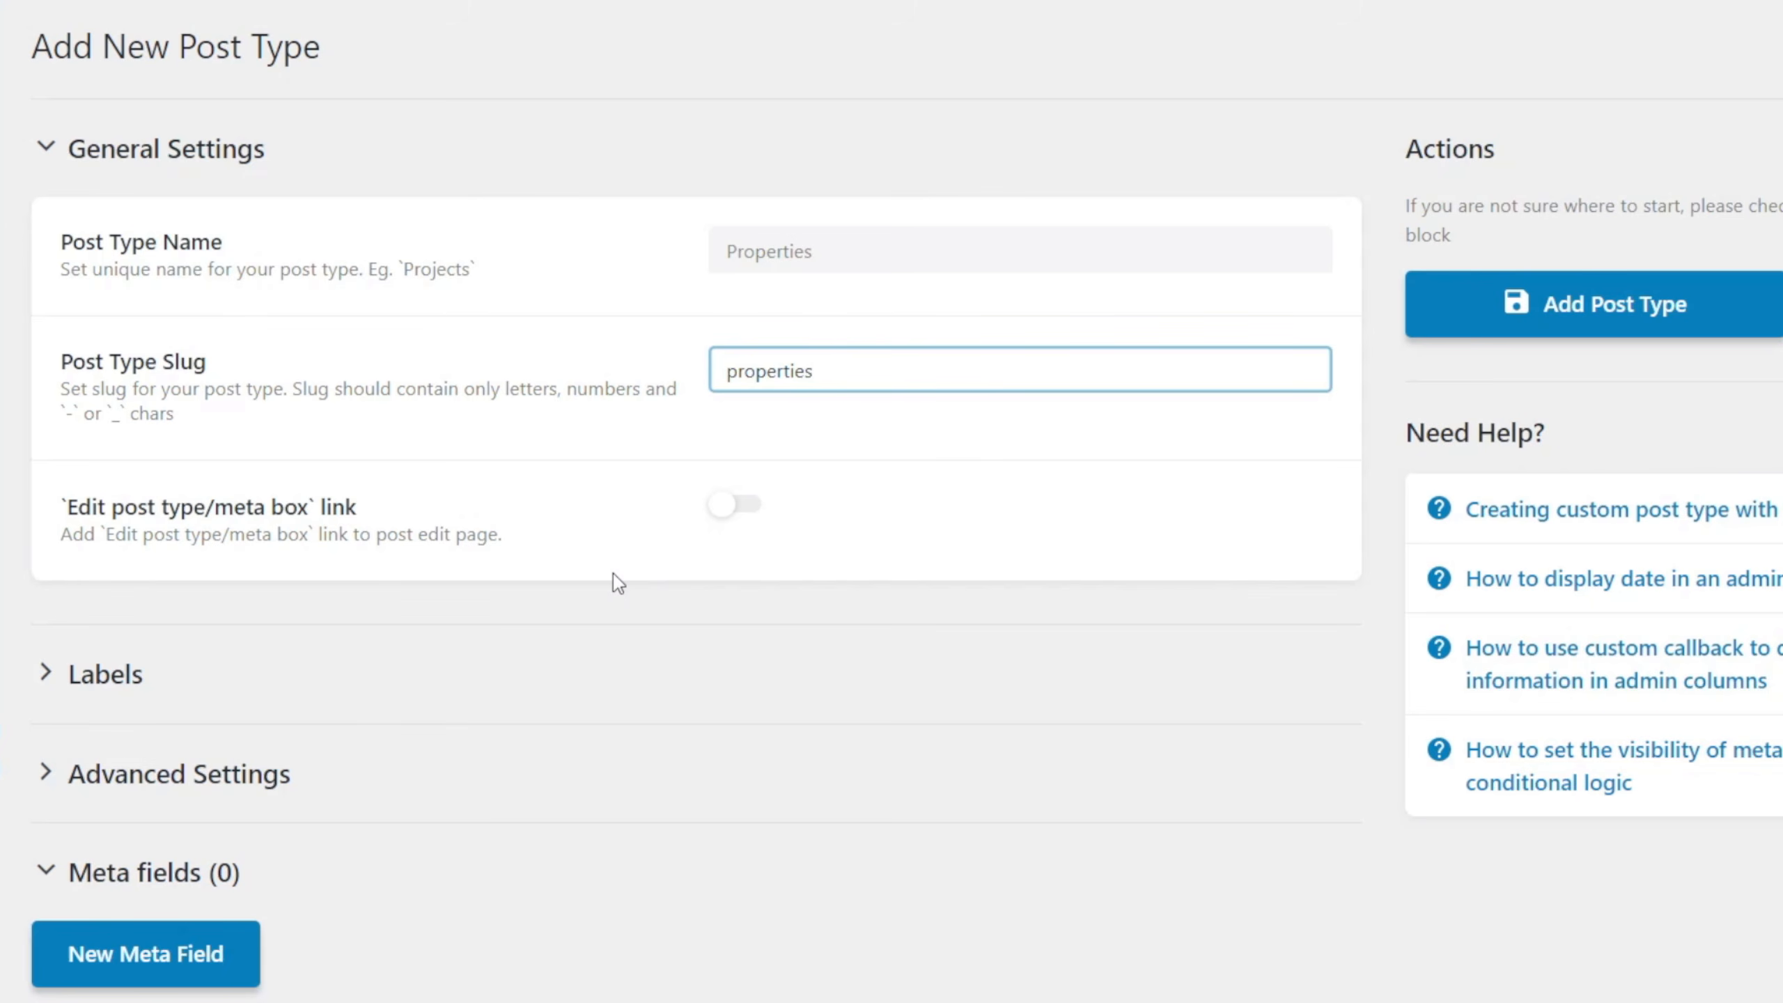
# Expand the post type's Labels settings and review the label fields, comparing them with the admin menu wording for Pages.
pyautogui.click(123, 685)
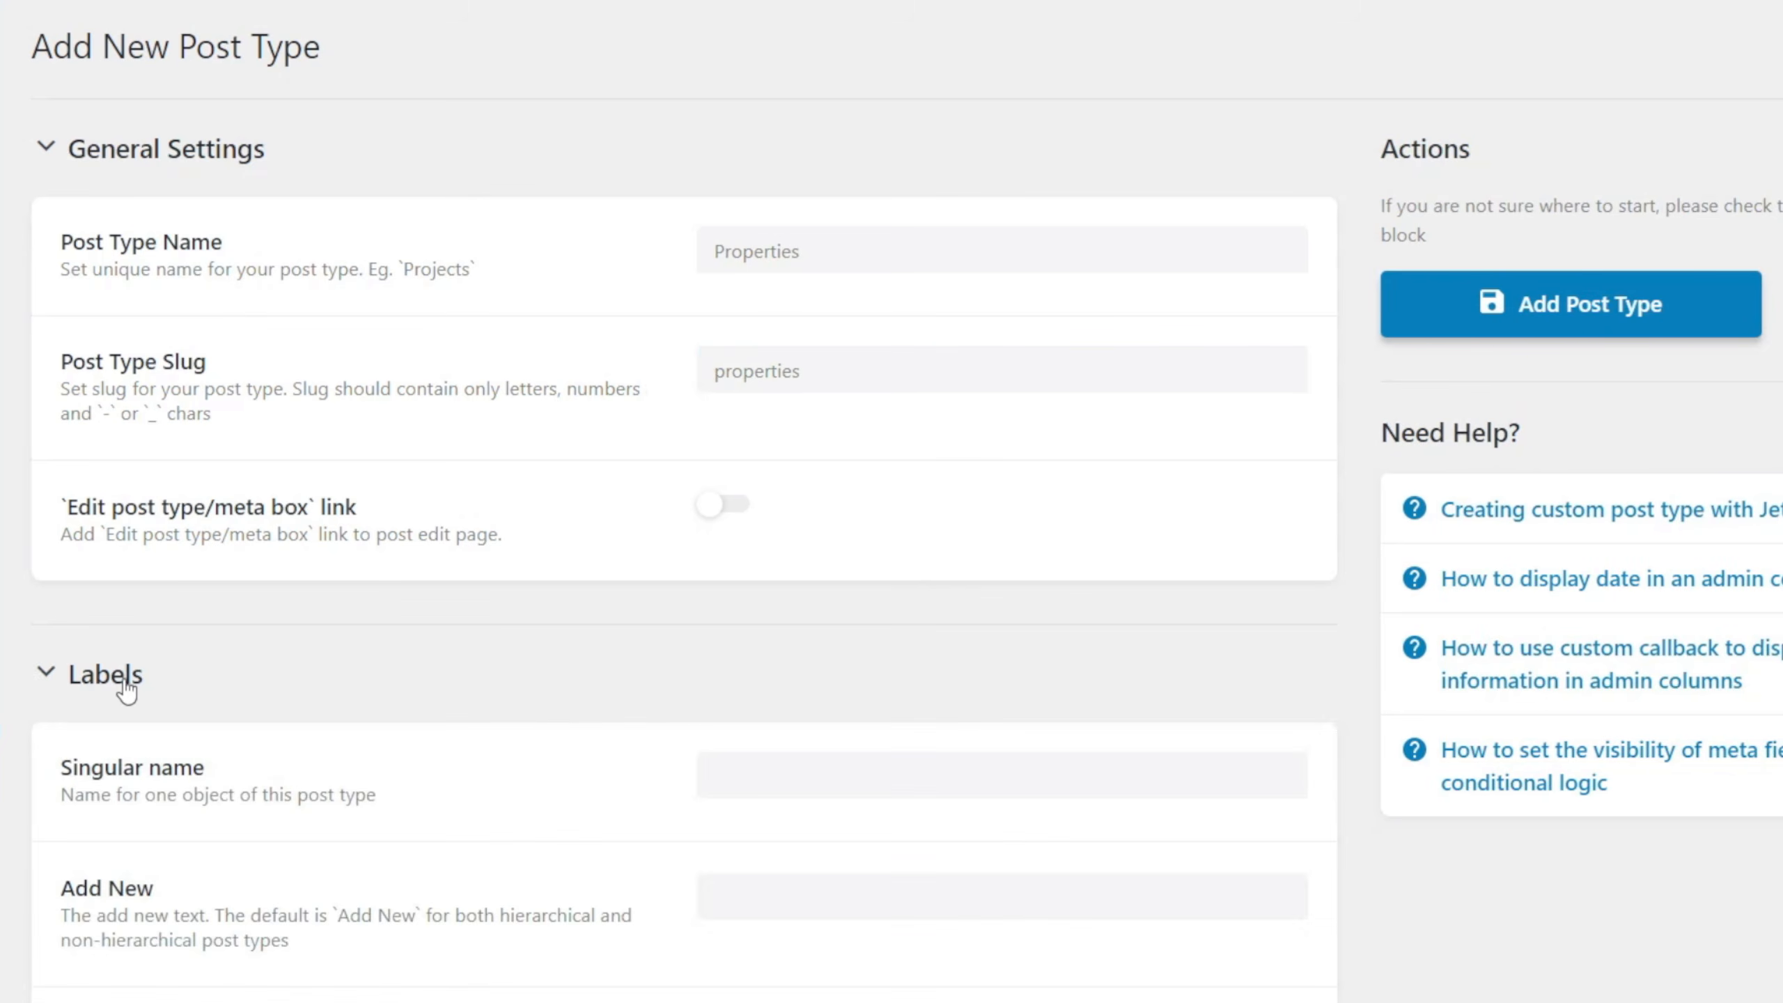
pyautogui.scroll(-4, 424, 742)
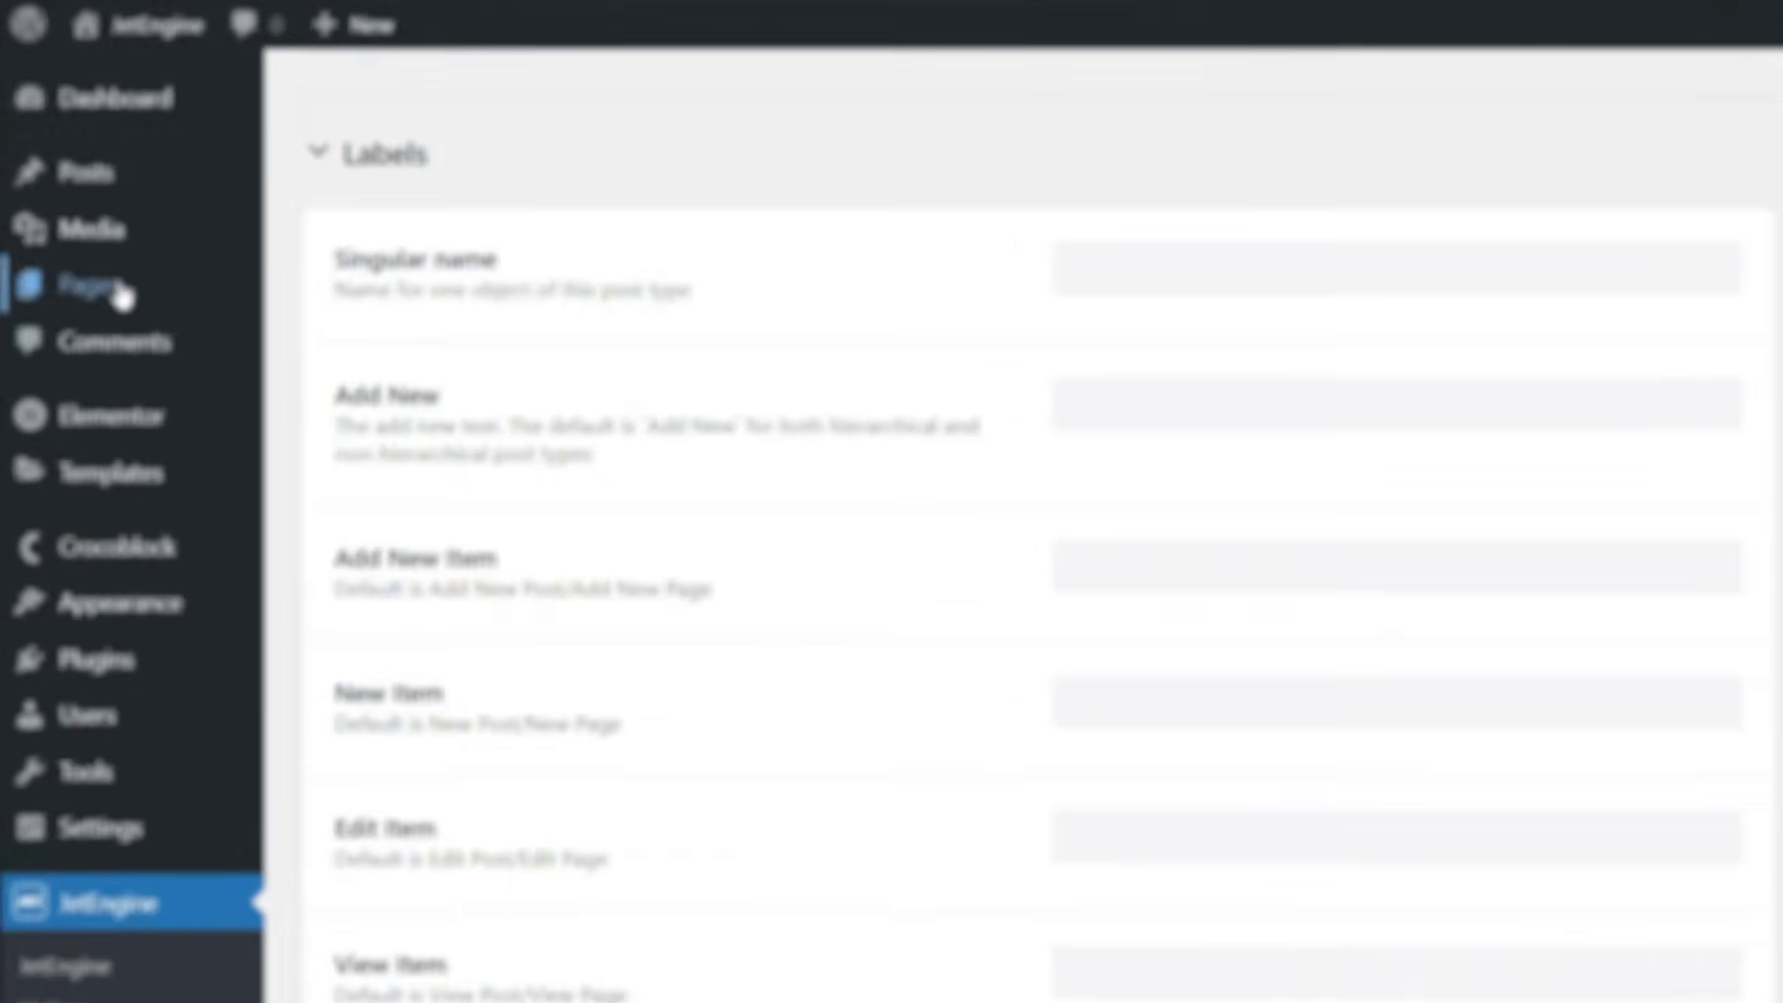
pyautogui.moveTo(84, 204)
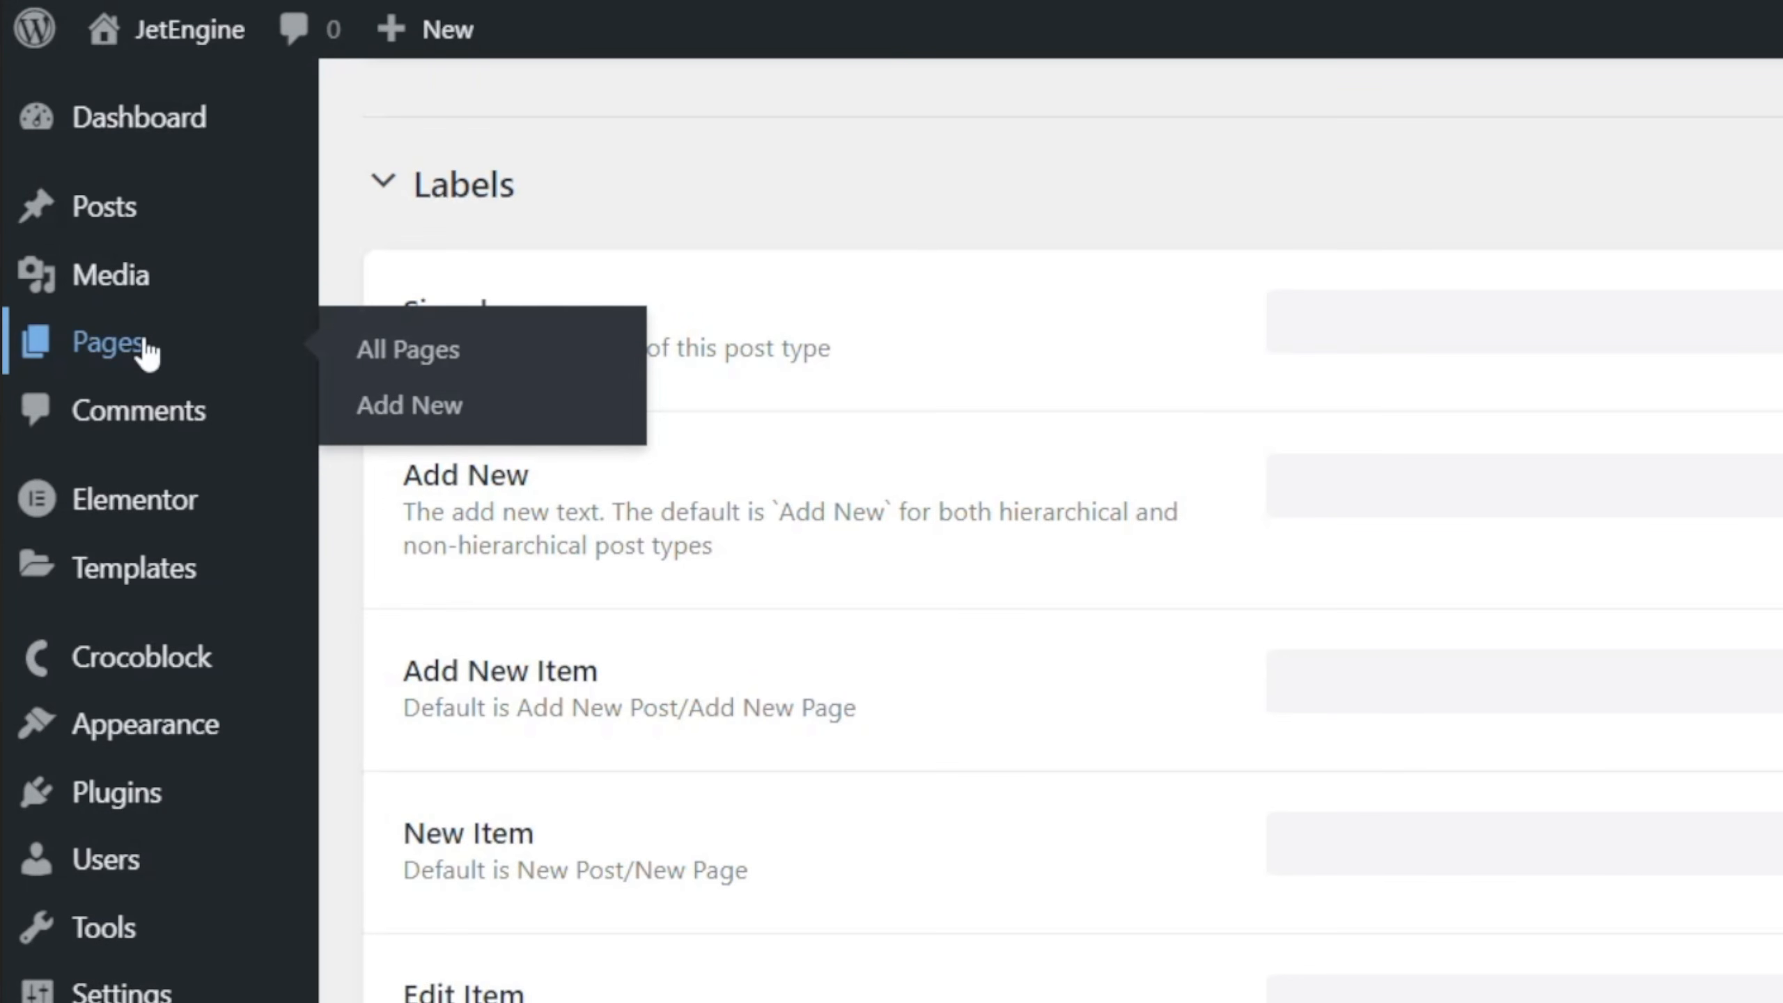
pyautogui.moveTo(161, 226)
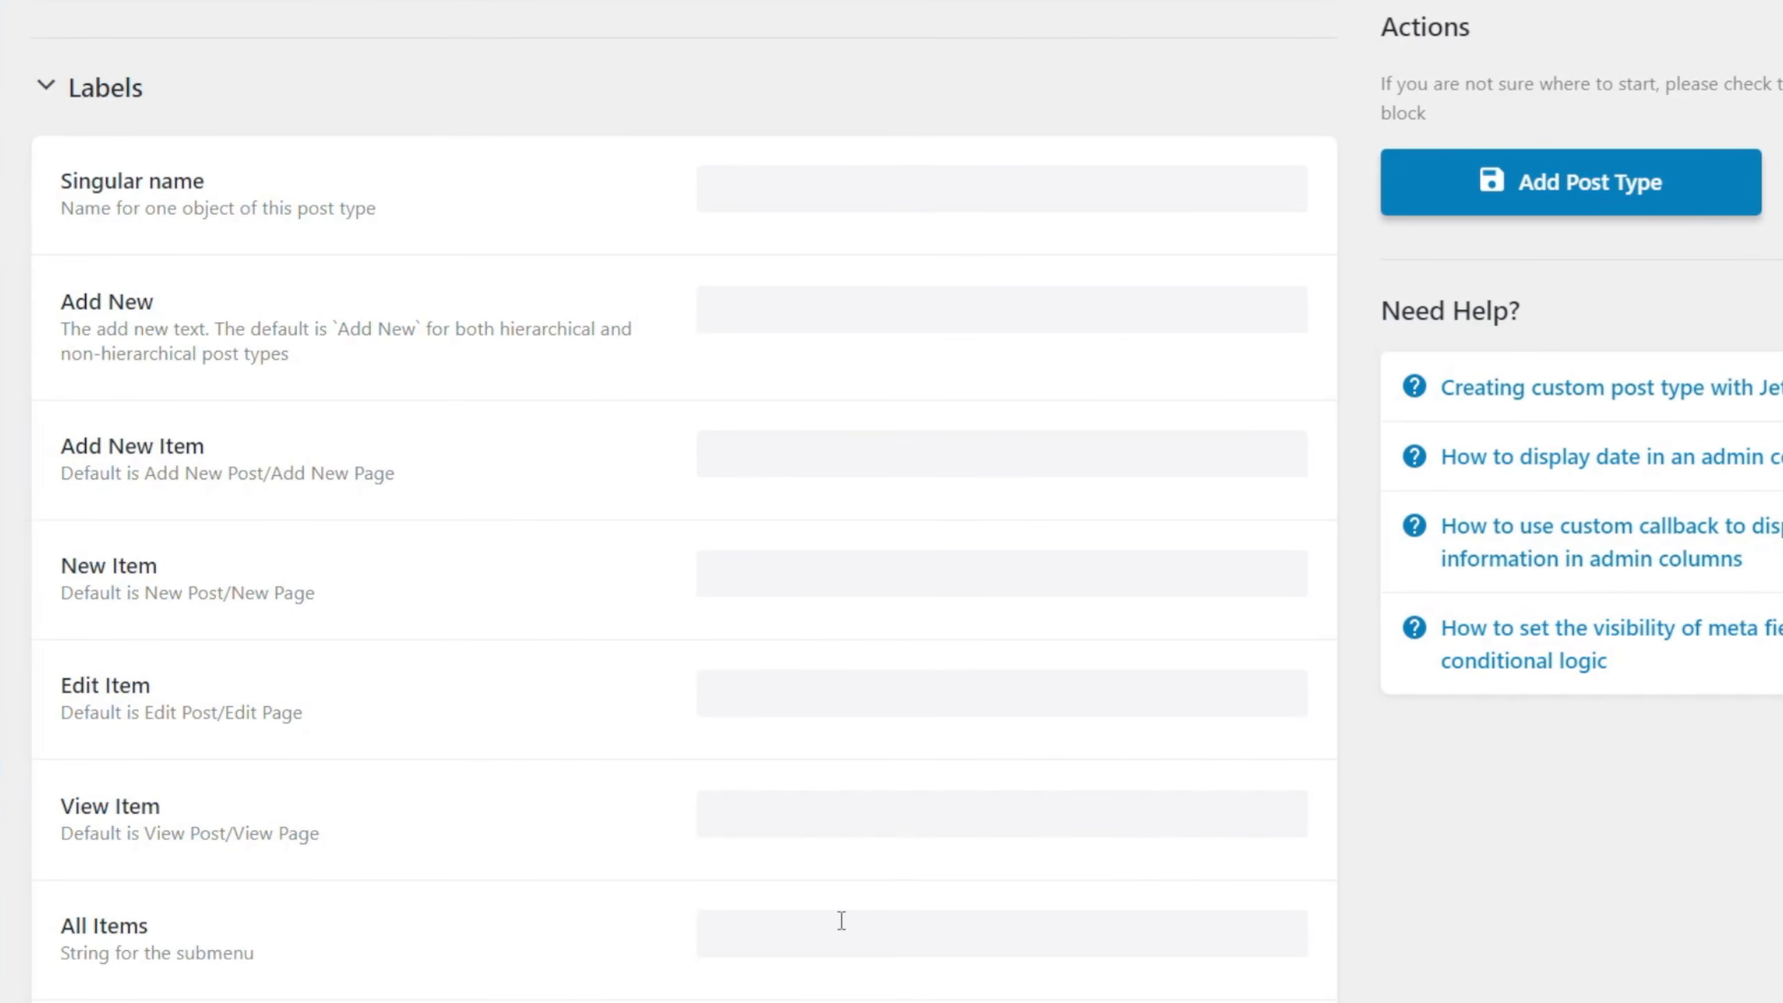
pyautogui.scroll(-2, 840, 921)
pyautogui.scroll(-4, 841, 921)
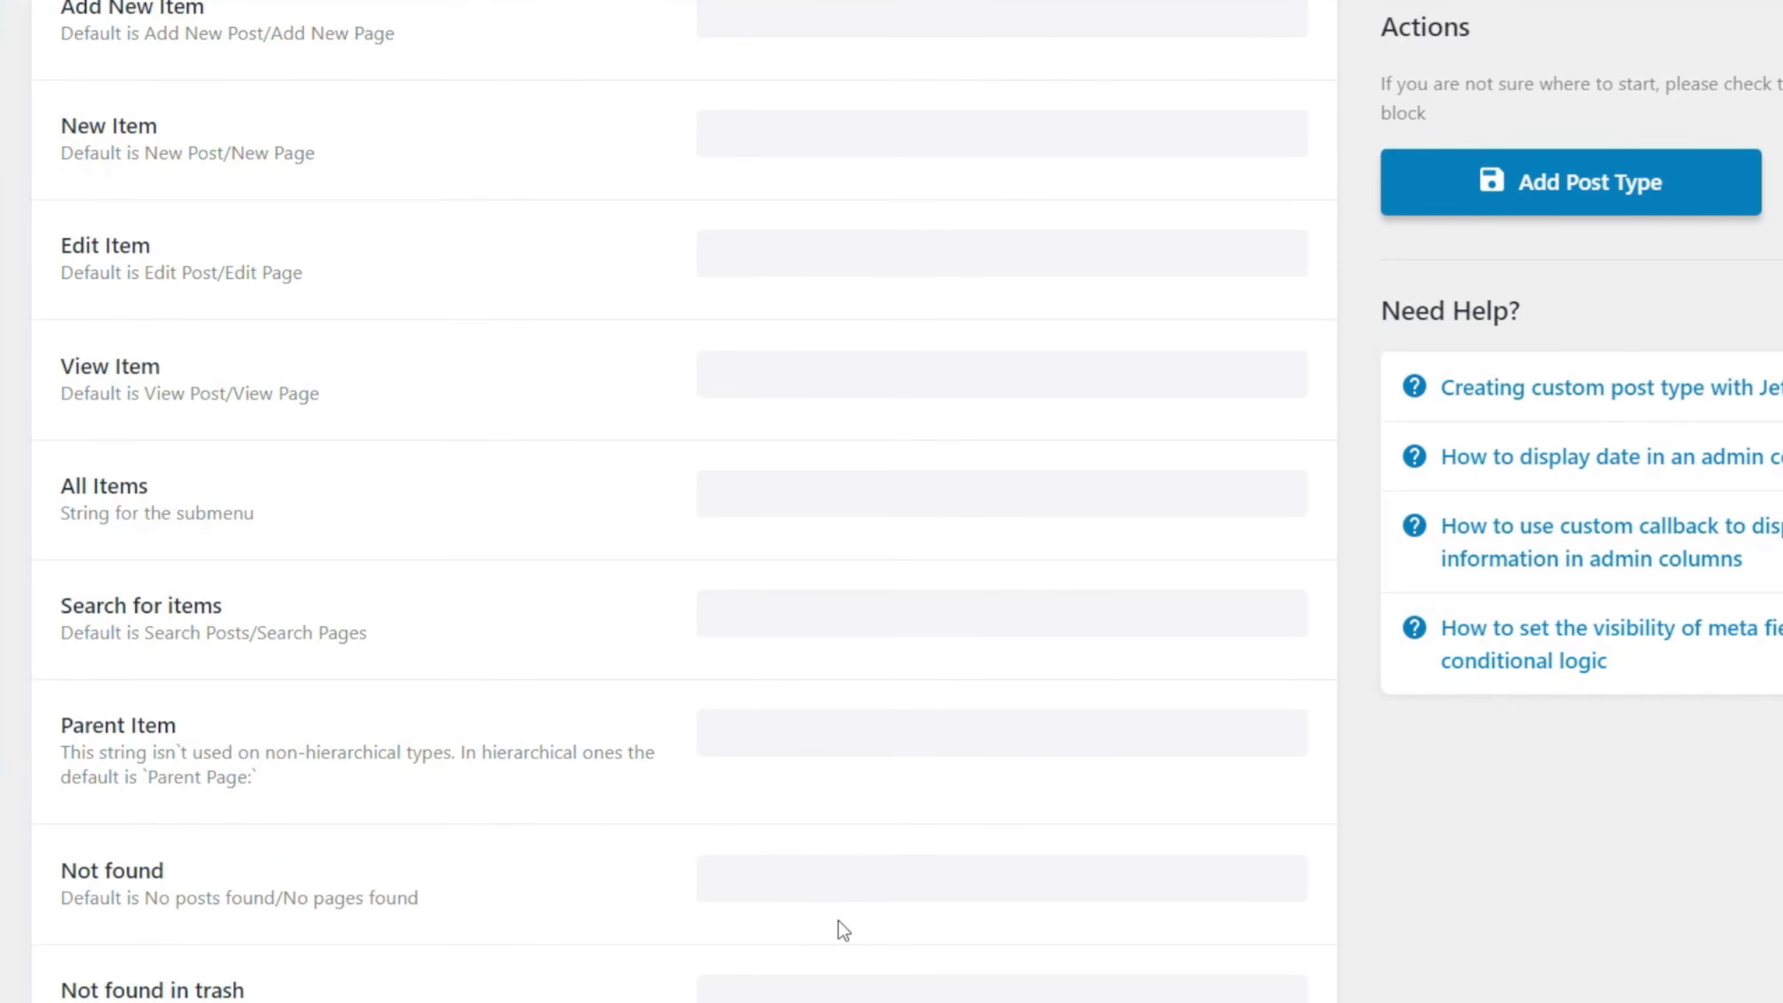
pyautogui.scroll(-14, 673, 912)
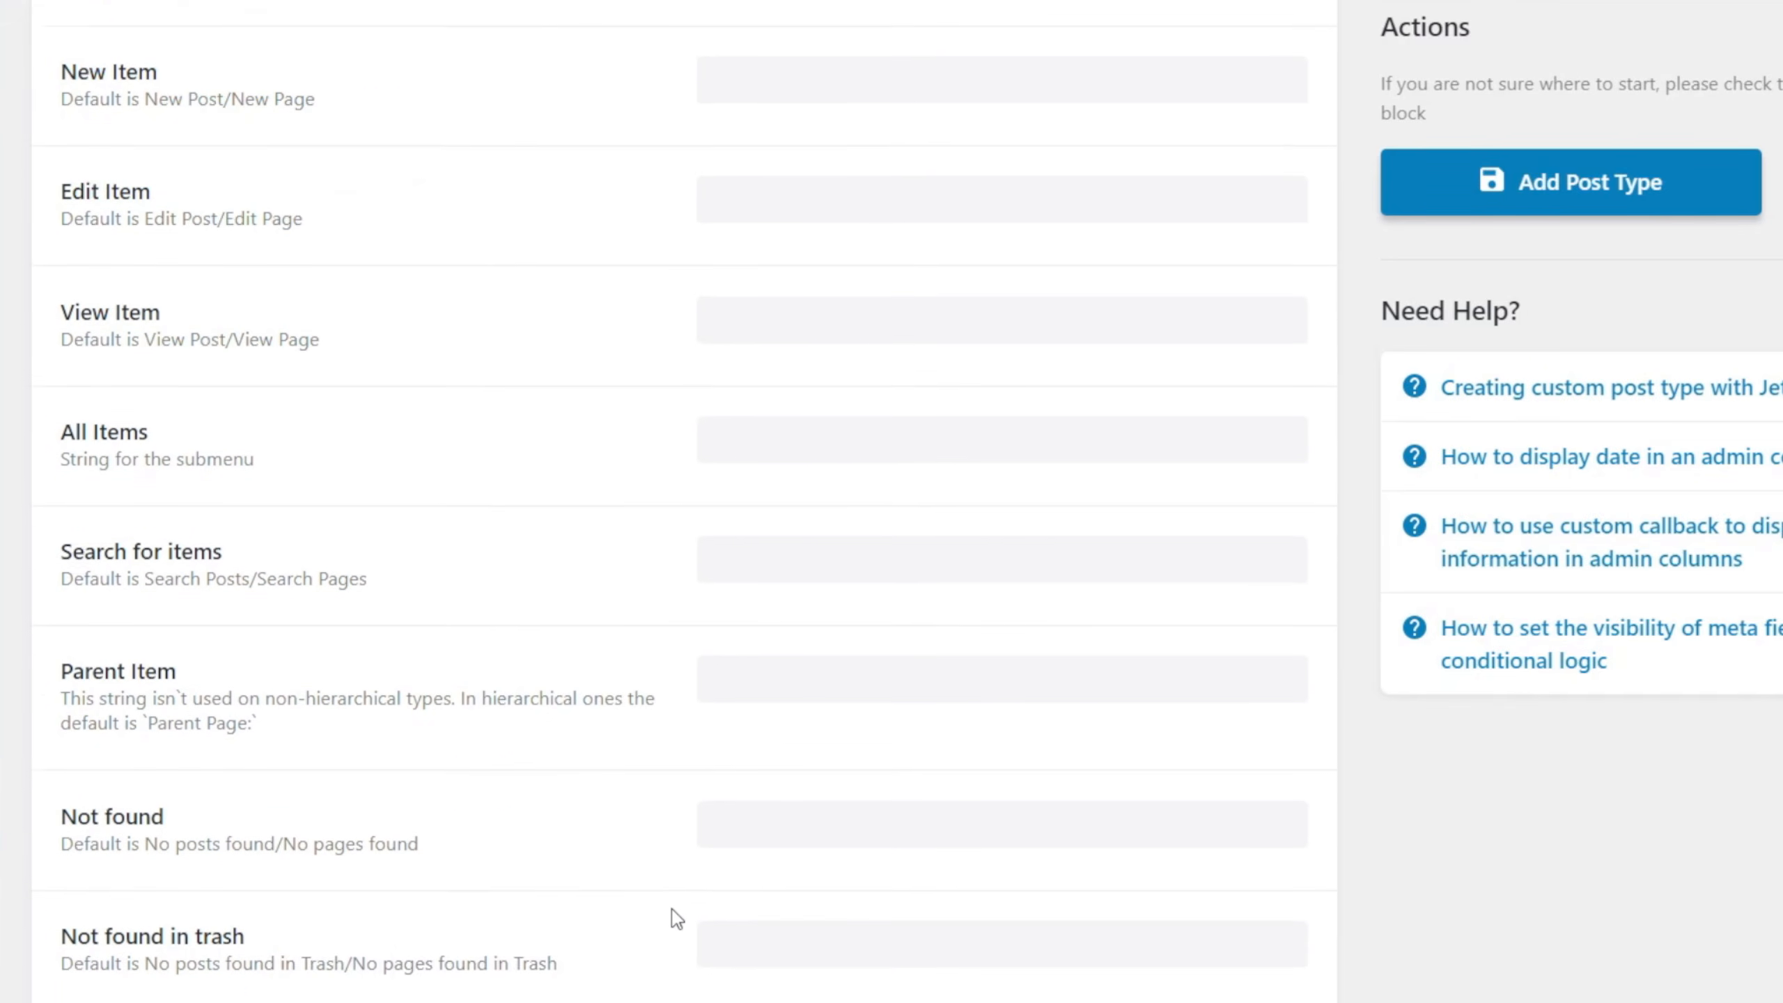
pyautogui.scroll(-6, 672, 909)
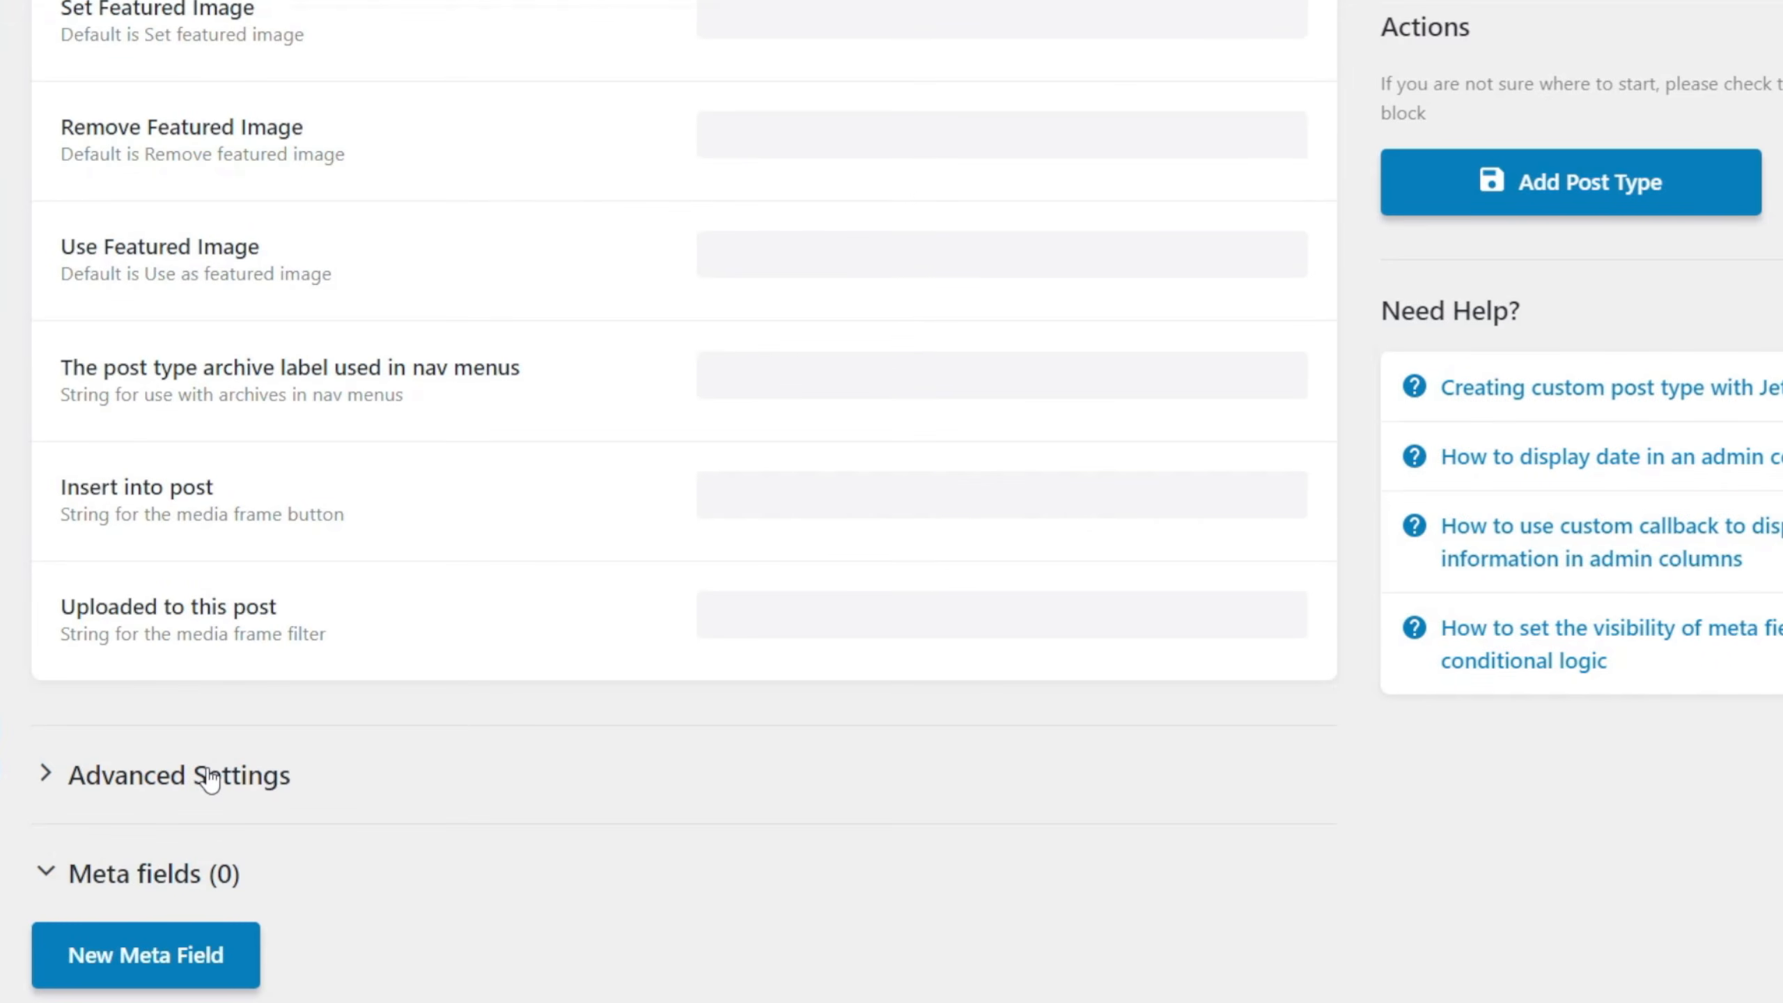
# Expand the post type's Advanced Settings and examine the visibility, REST API, rewrite, capability, archive and hierarchy options.
pyautogui.click(209, 777)
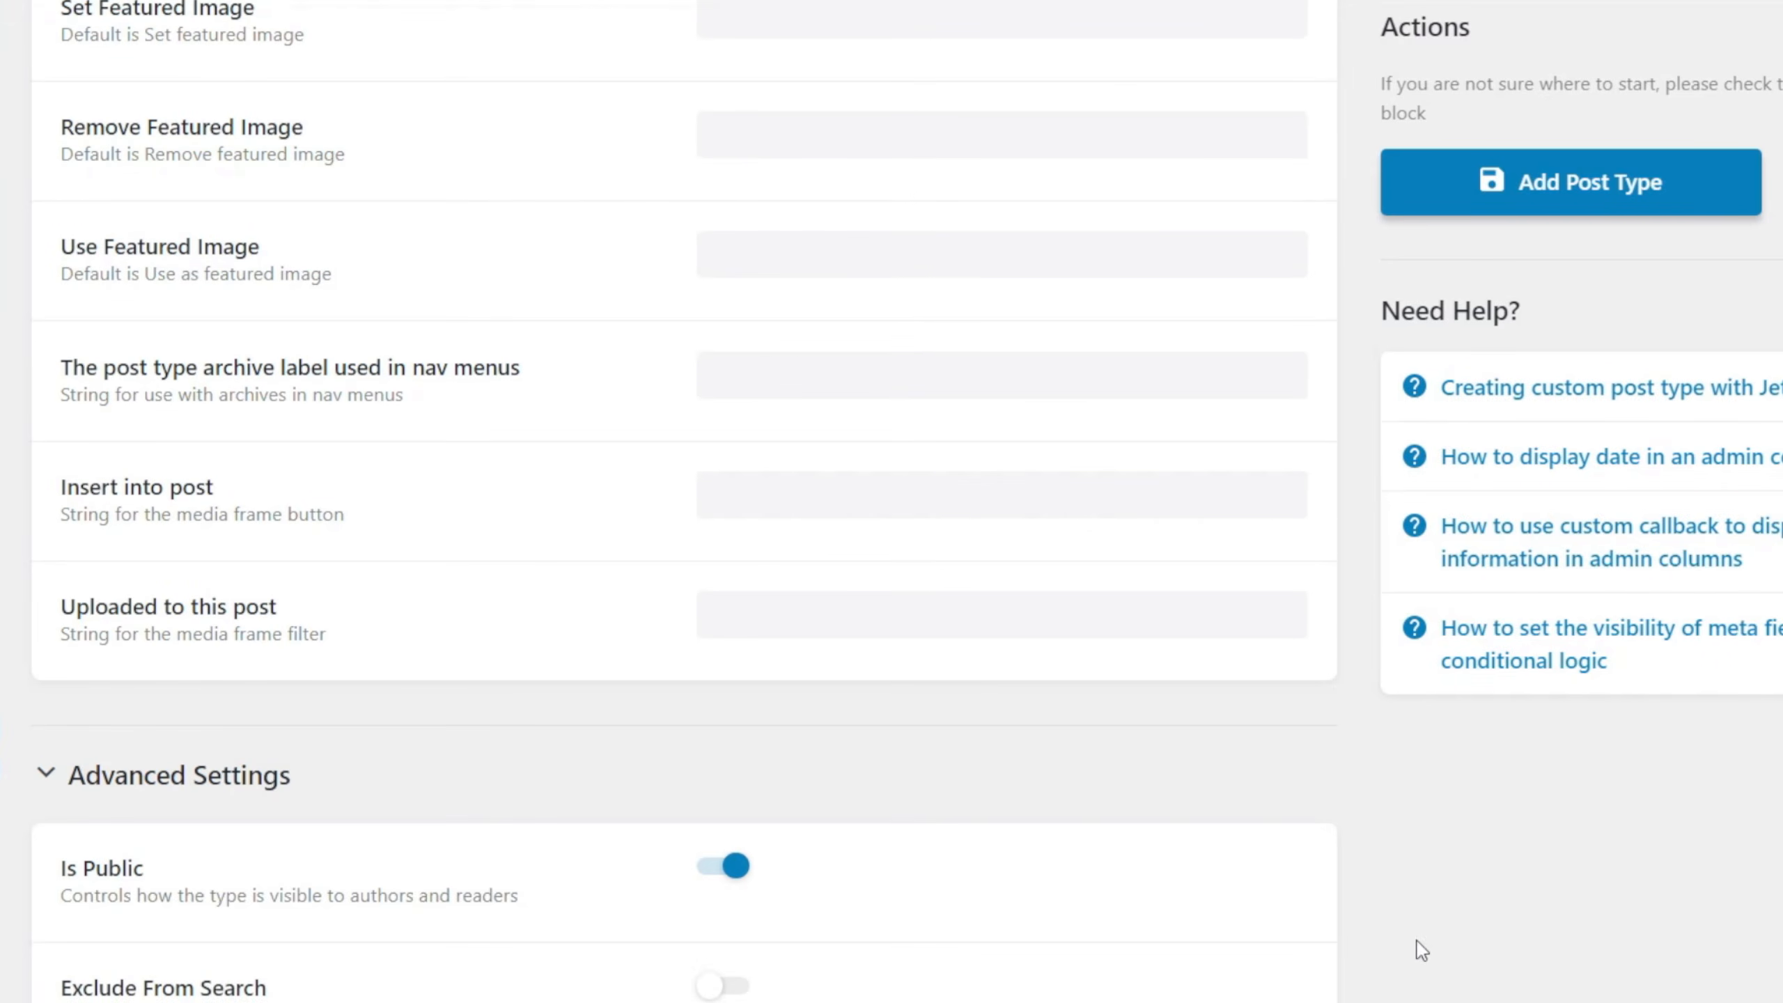
pyautogui.scroll(-4, 1427, 942)
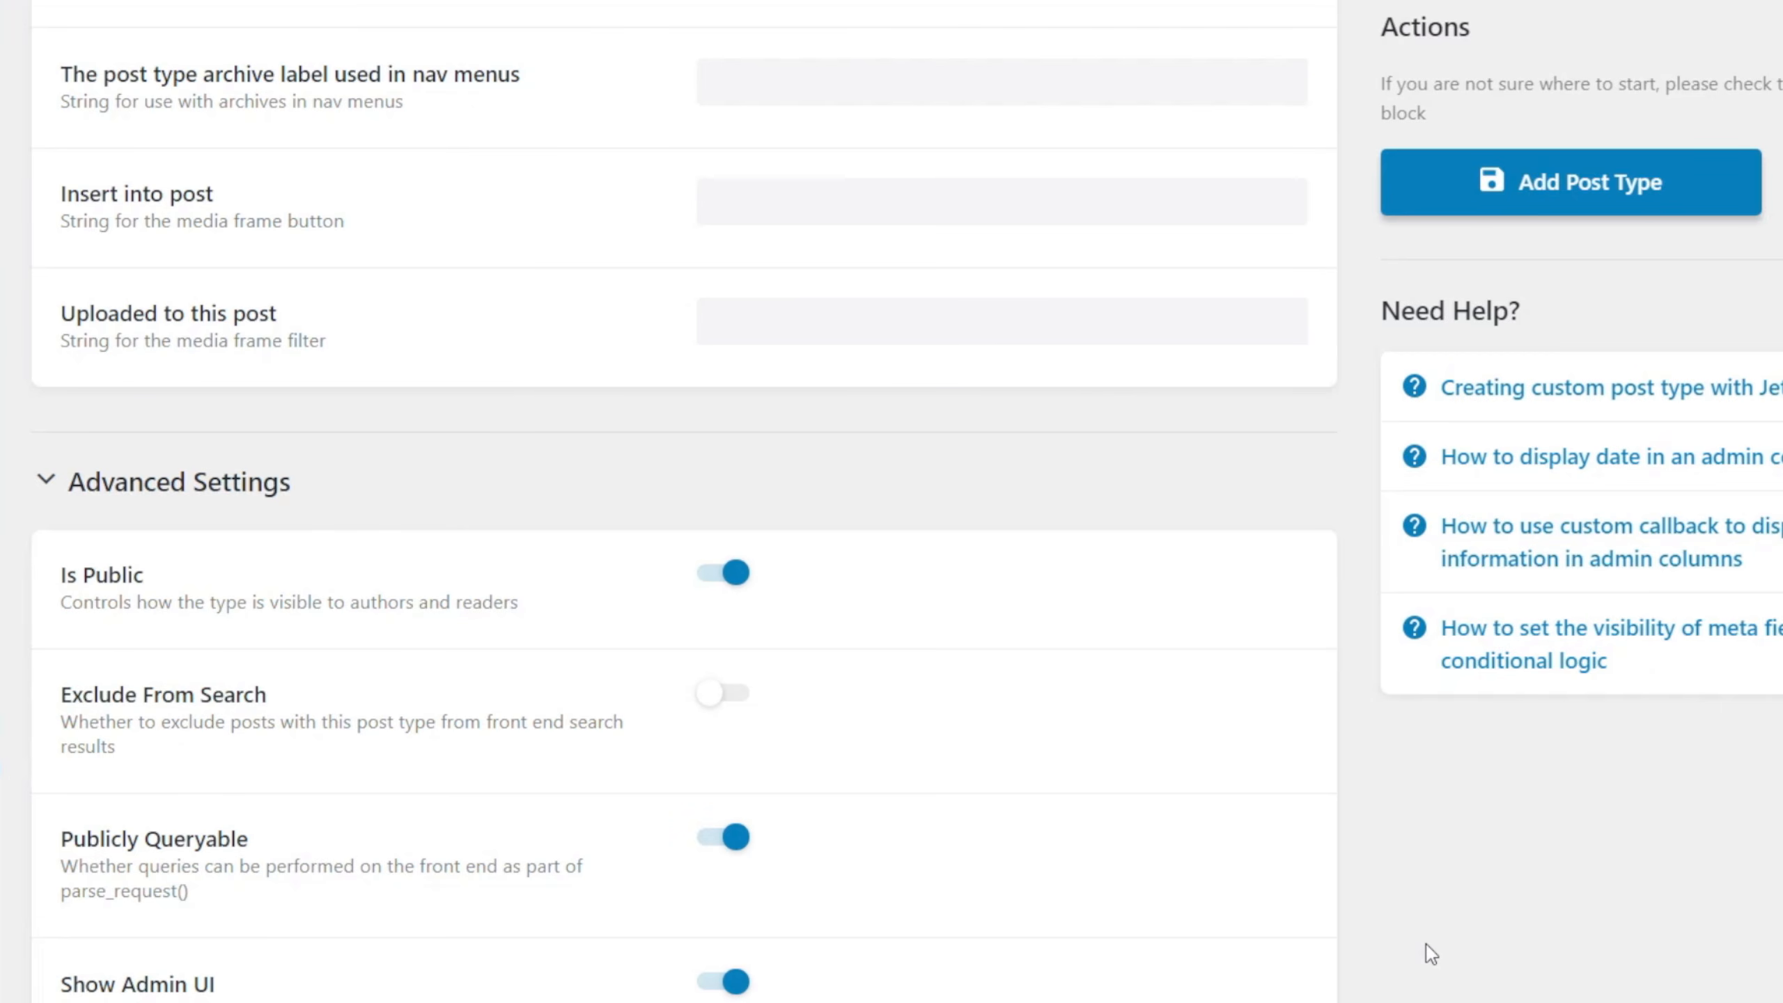
pyautogui.scroll(-4, 1095, 807)
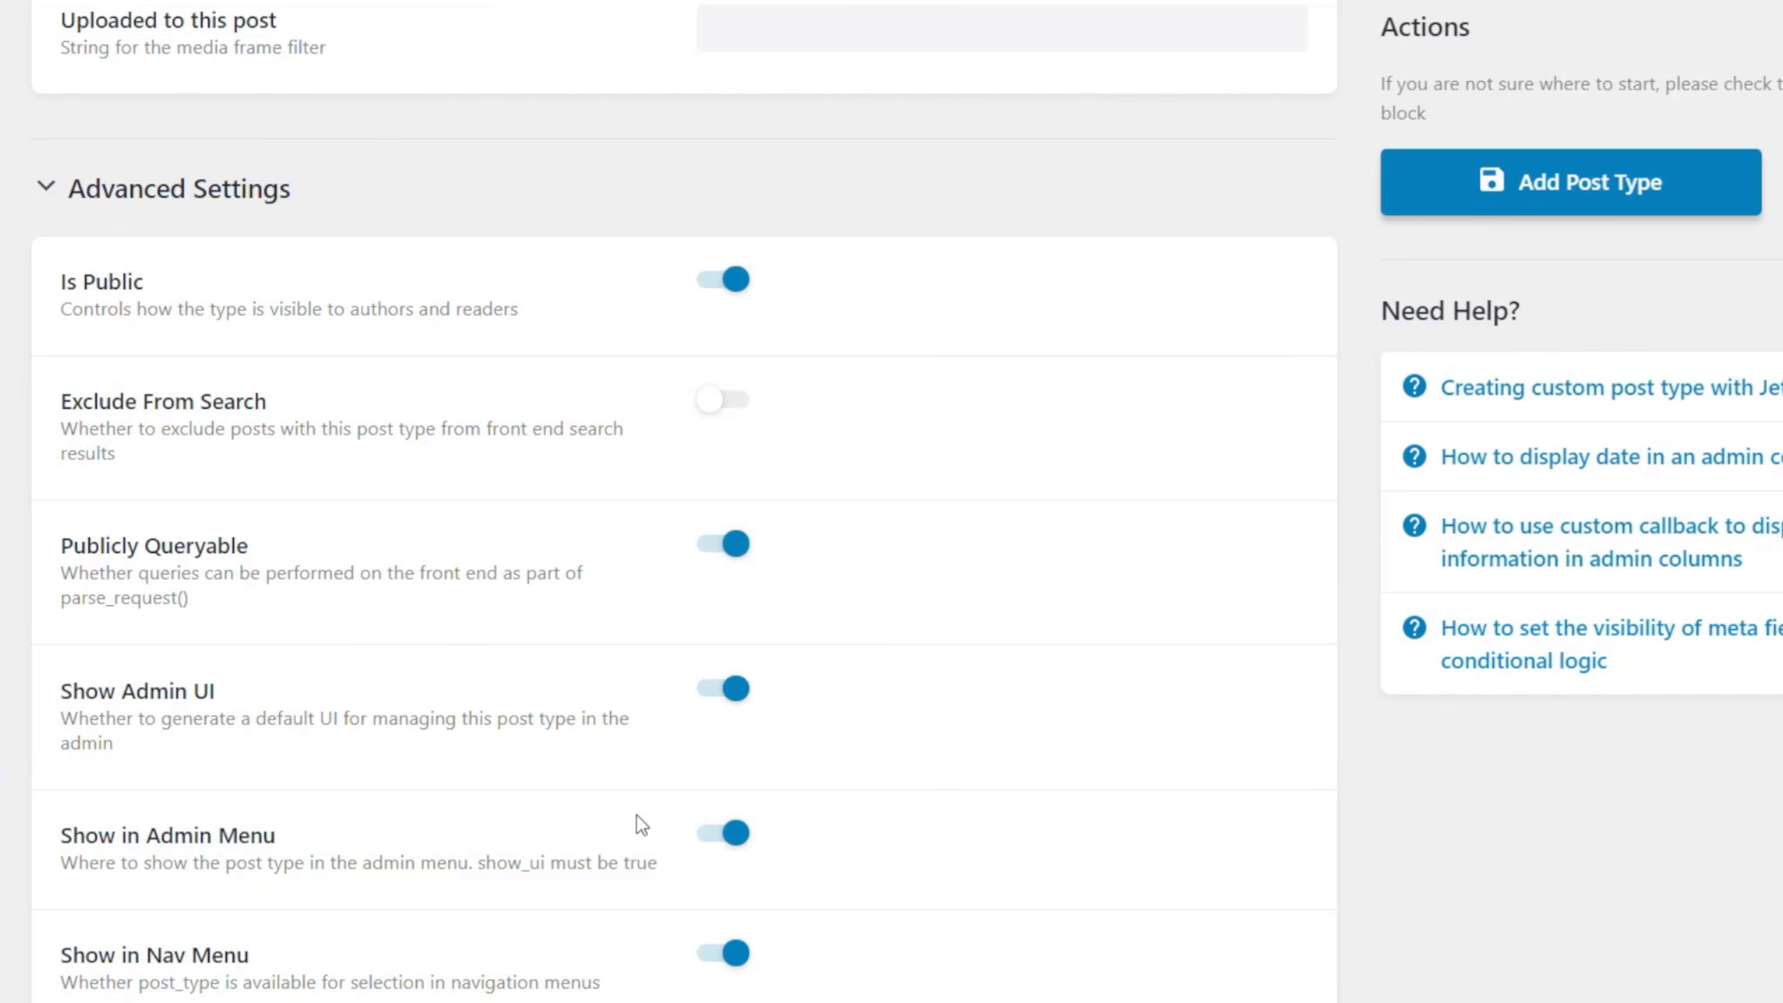
pyautogui.scroll(-4, 636, 815)
pyautogui.scroll(-4, 638, 816)
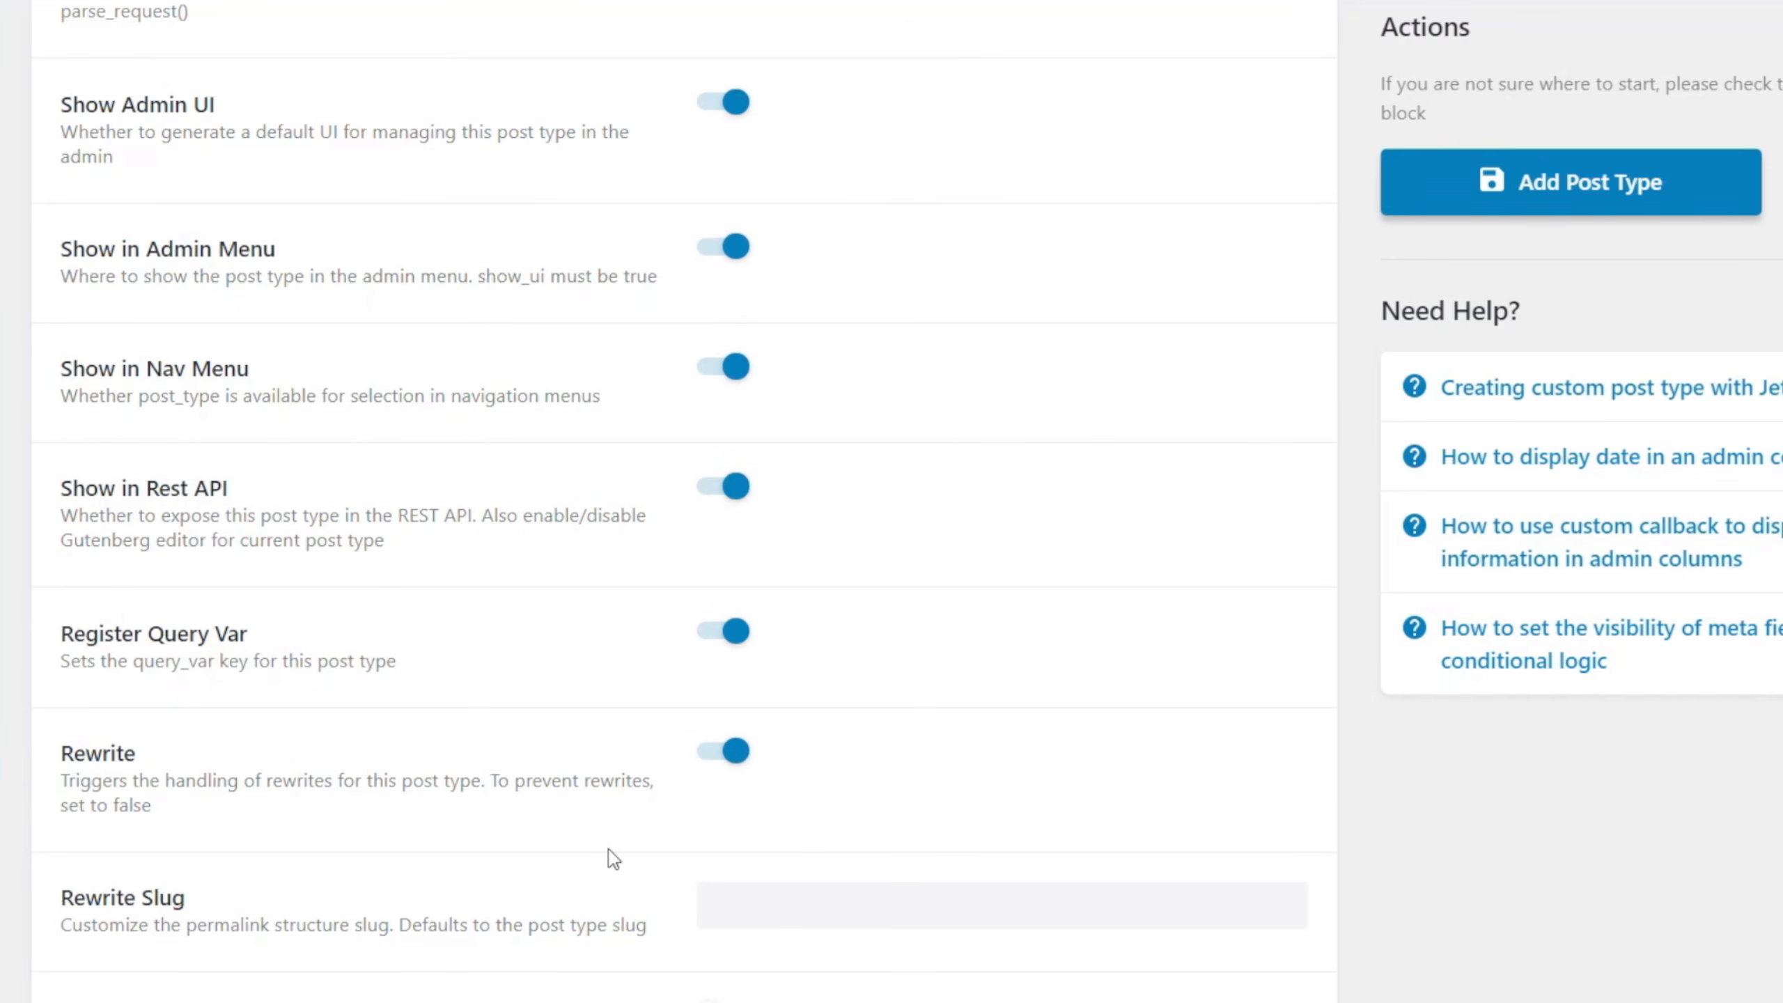
pyautogui.scroll(-4, 607, 848)
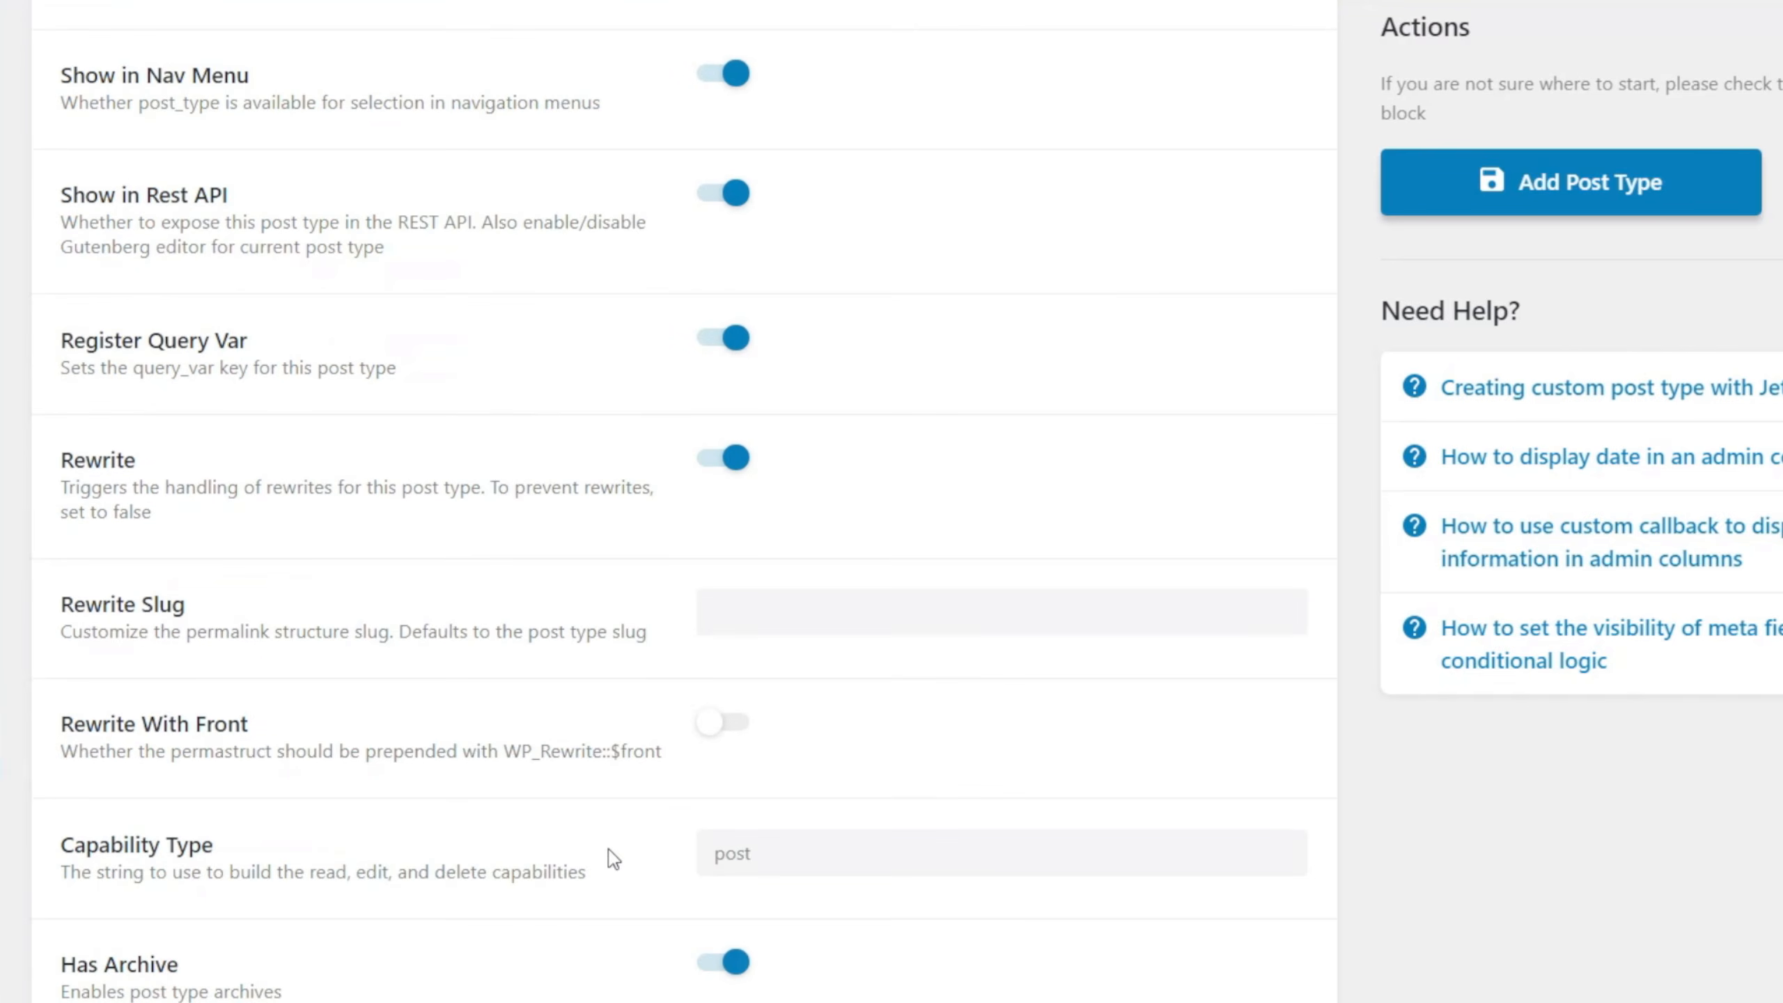
pyautogui.scroll(-2, 608, 849)
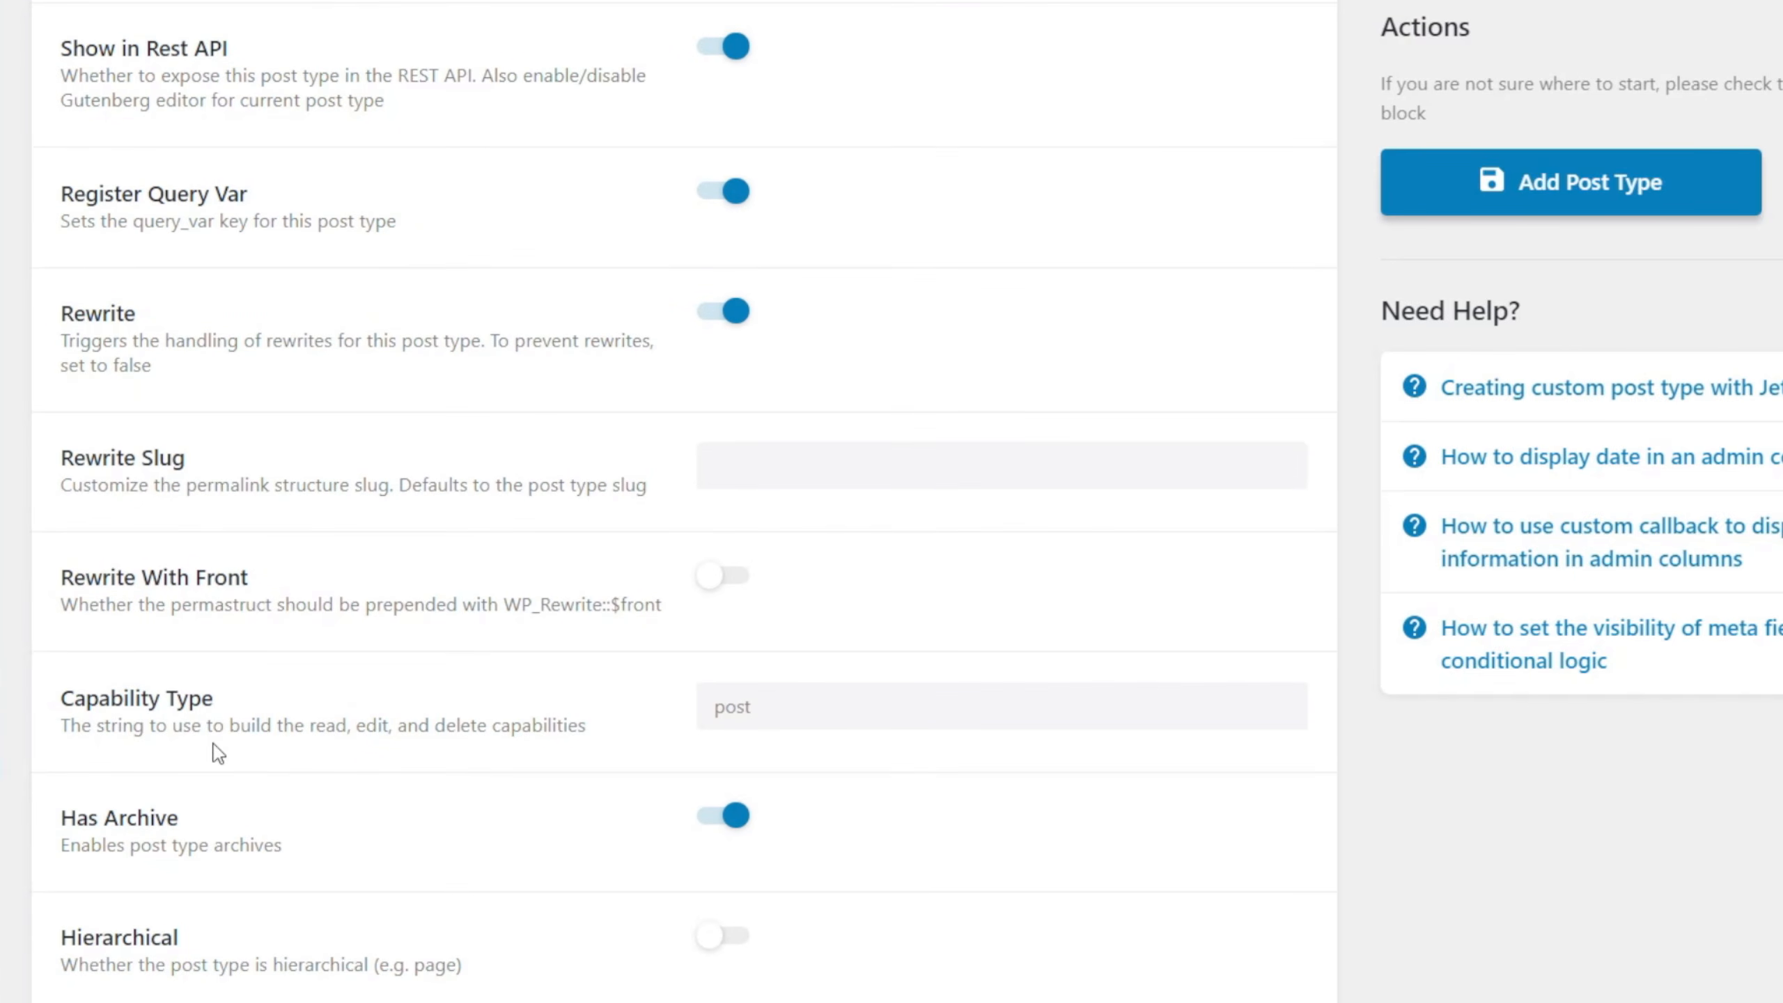
pyautogui.click(784, 715)
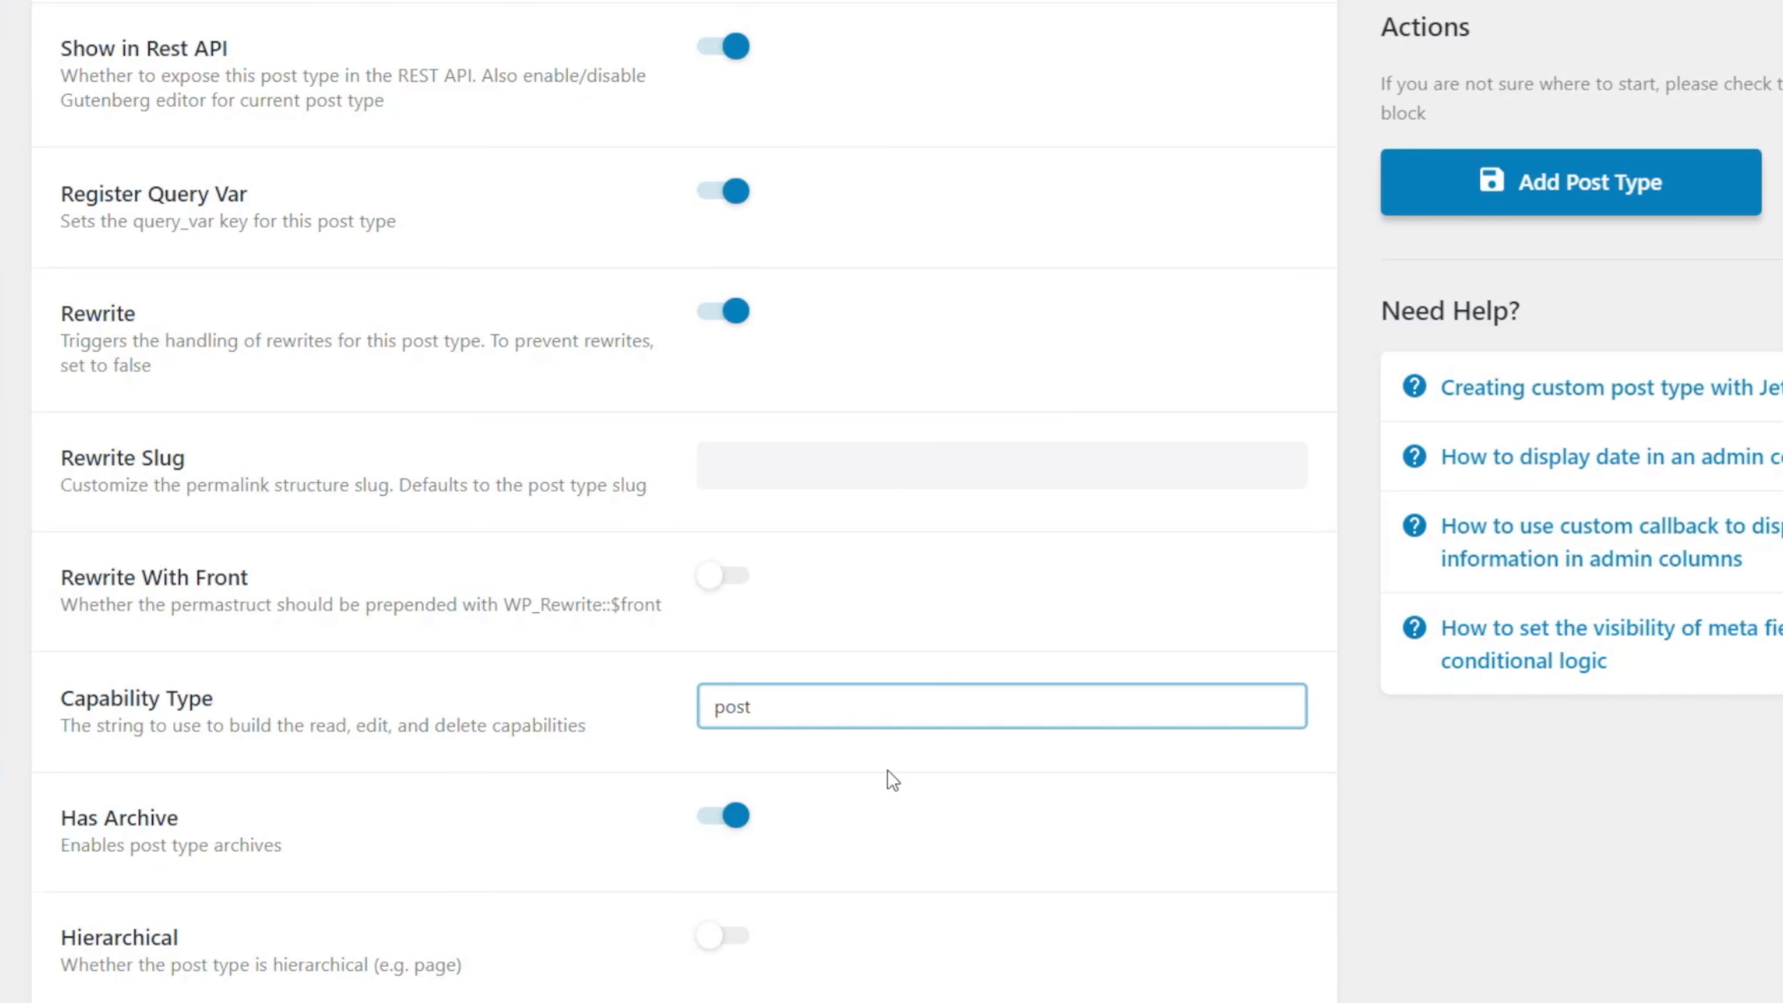
pyautogui.scroll(-2, 887, 769)
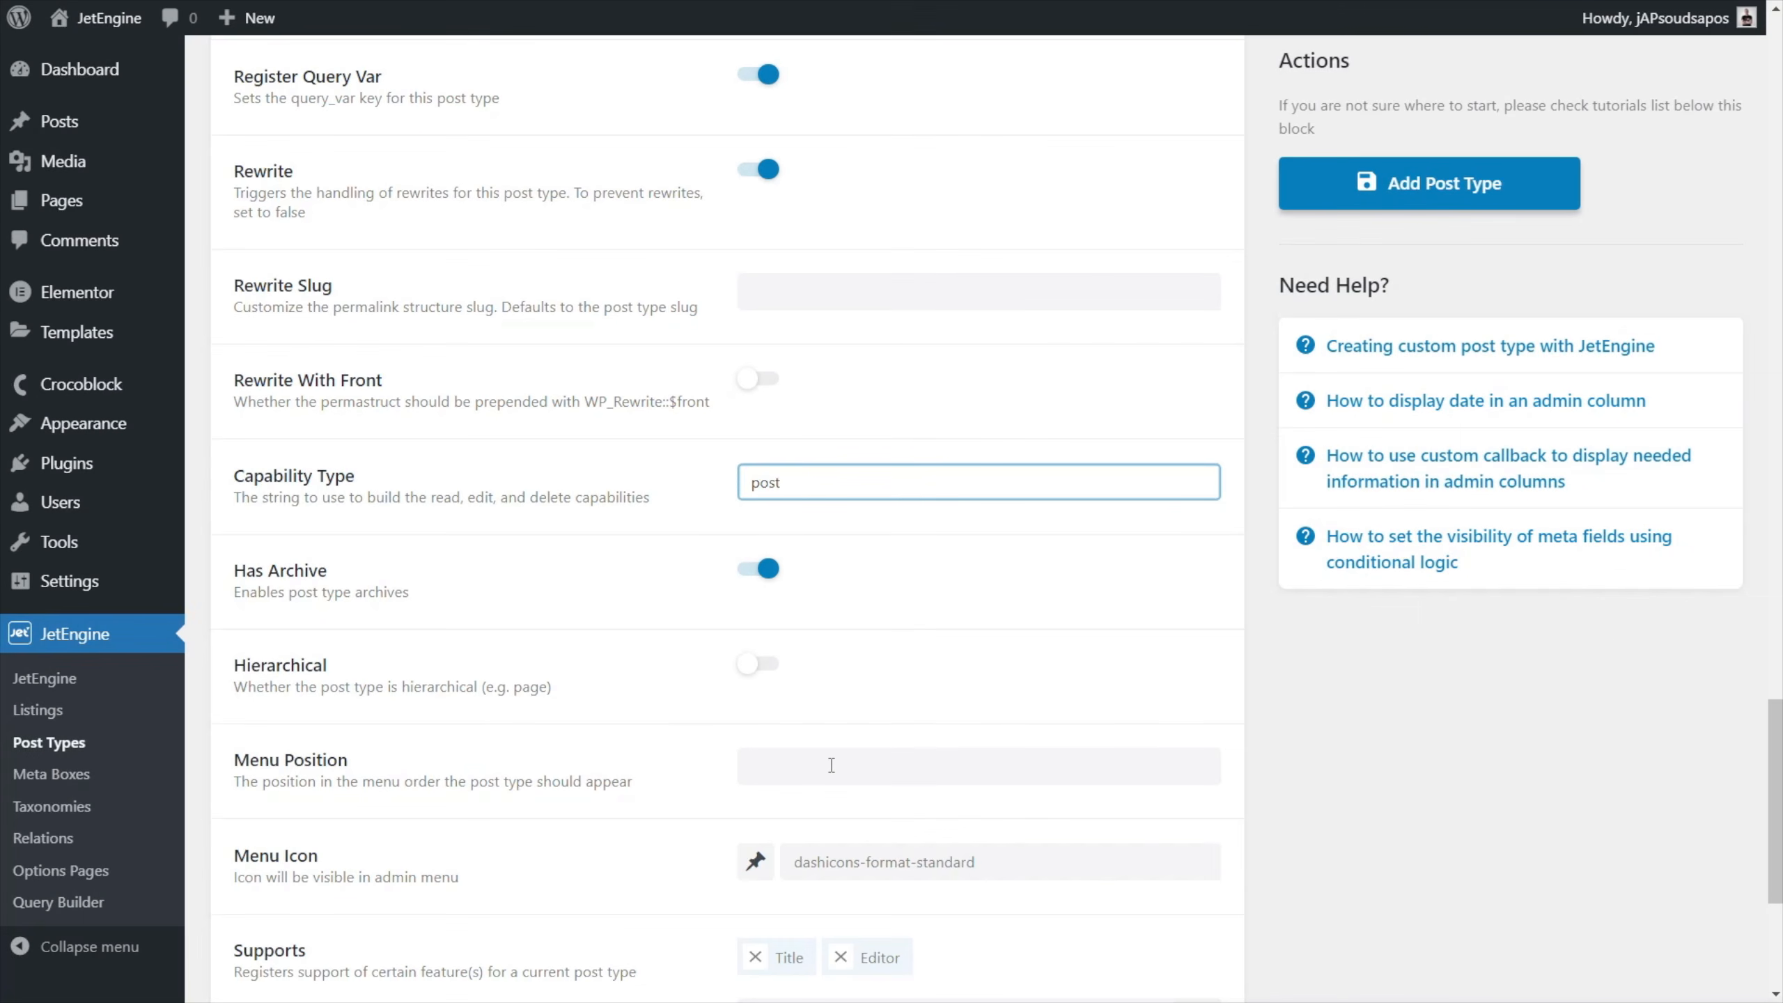
# Set the post type's menu position to 1 and its menu icon to dashicons-admin-home.
pyautogui.click(831, 765)
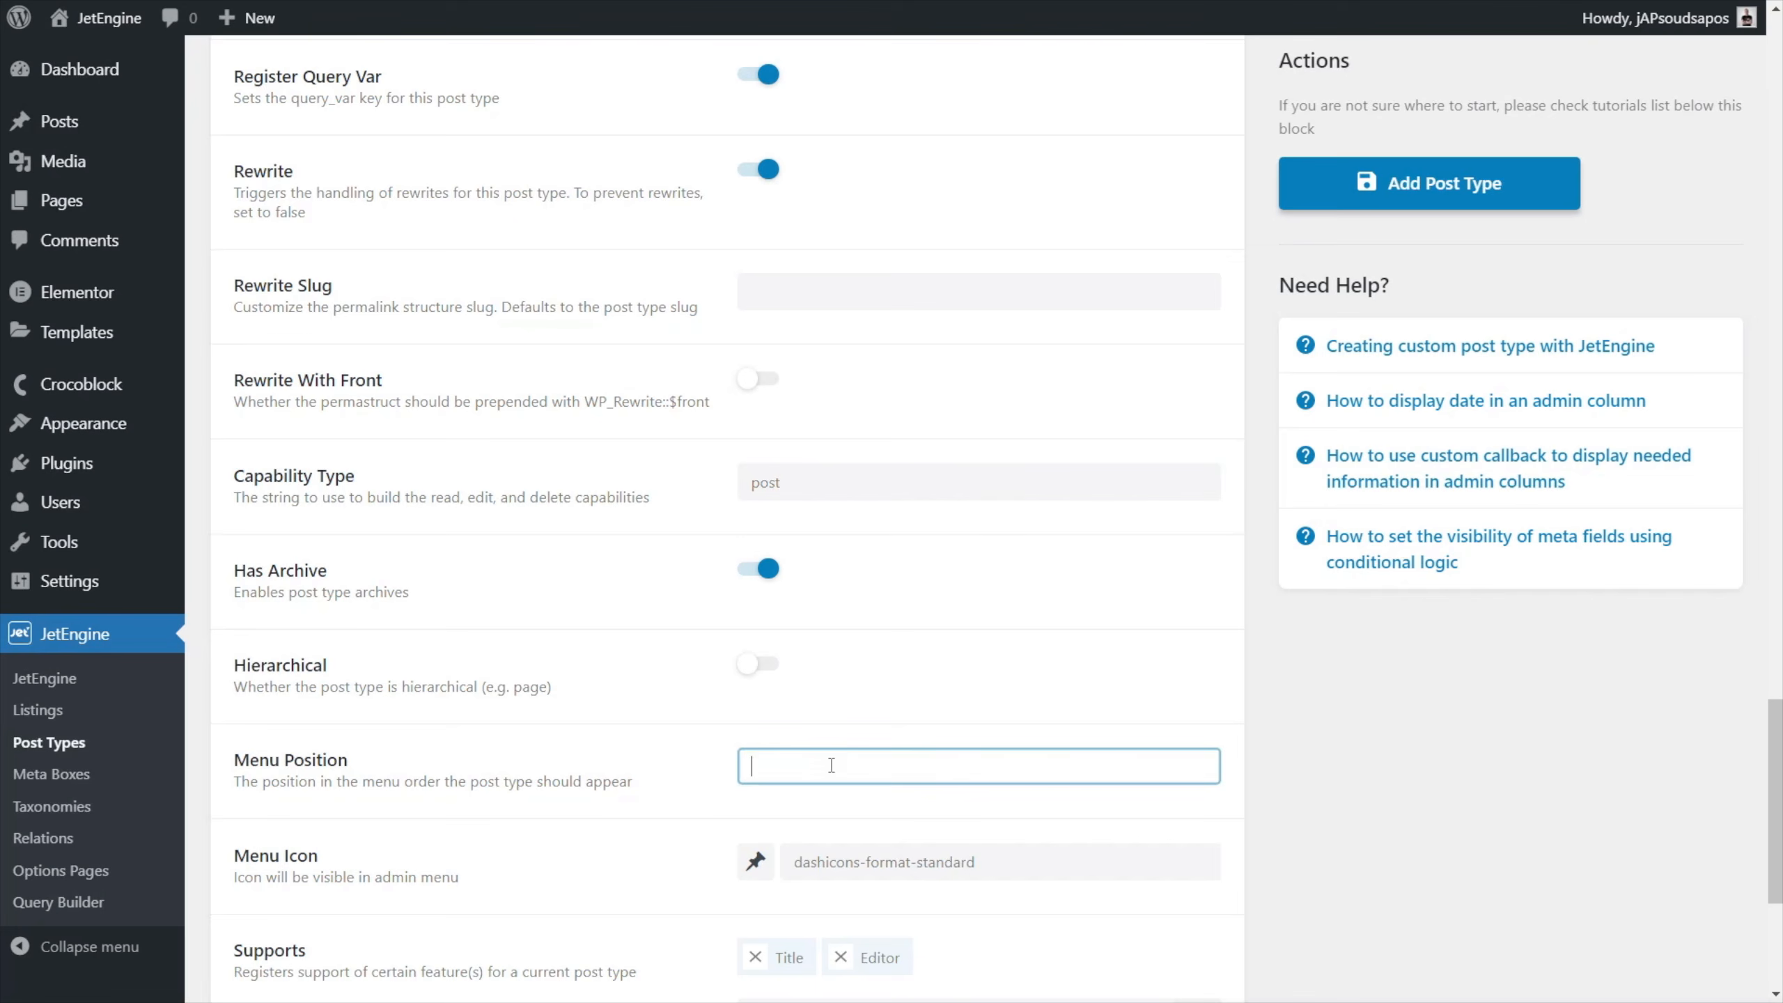
pyautogui.write('1')
pyautogui.scroll(-2, 1113, 743)
pyautogui.scroll(-3, 1114, 743)
pyautogui.click(756, 515)
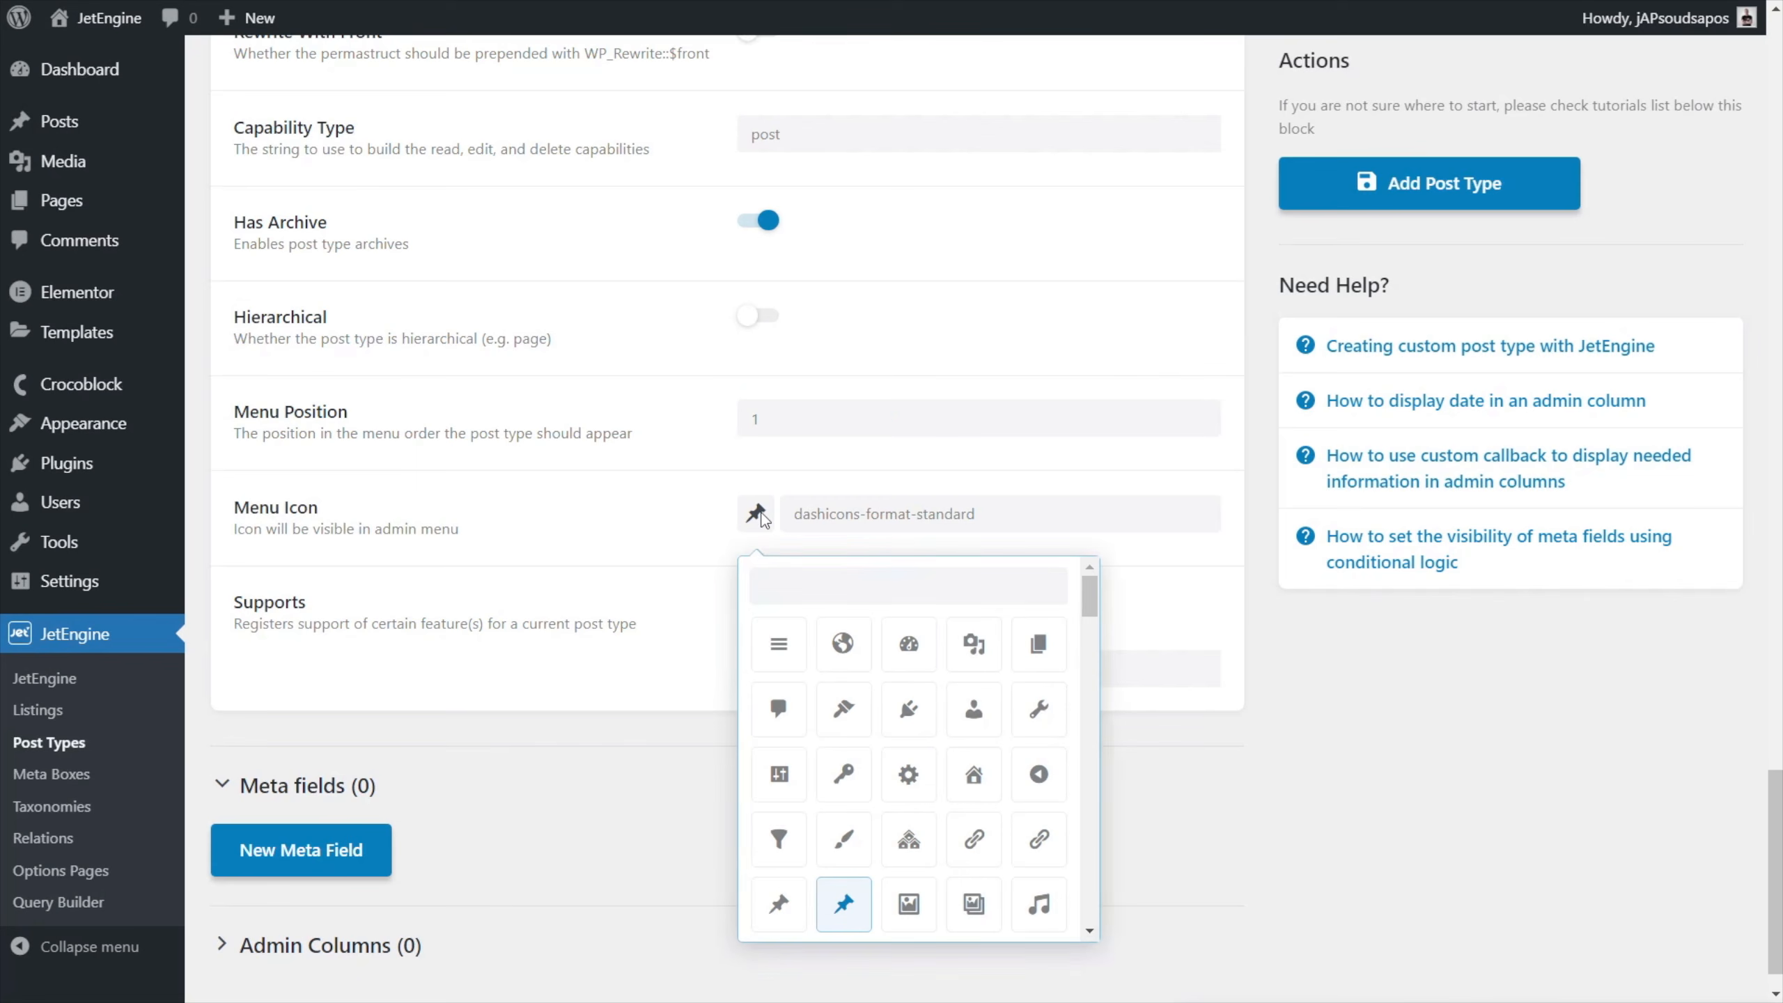
pyautogui.click(978, 781)
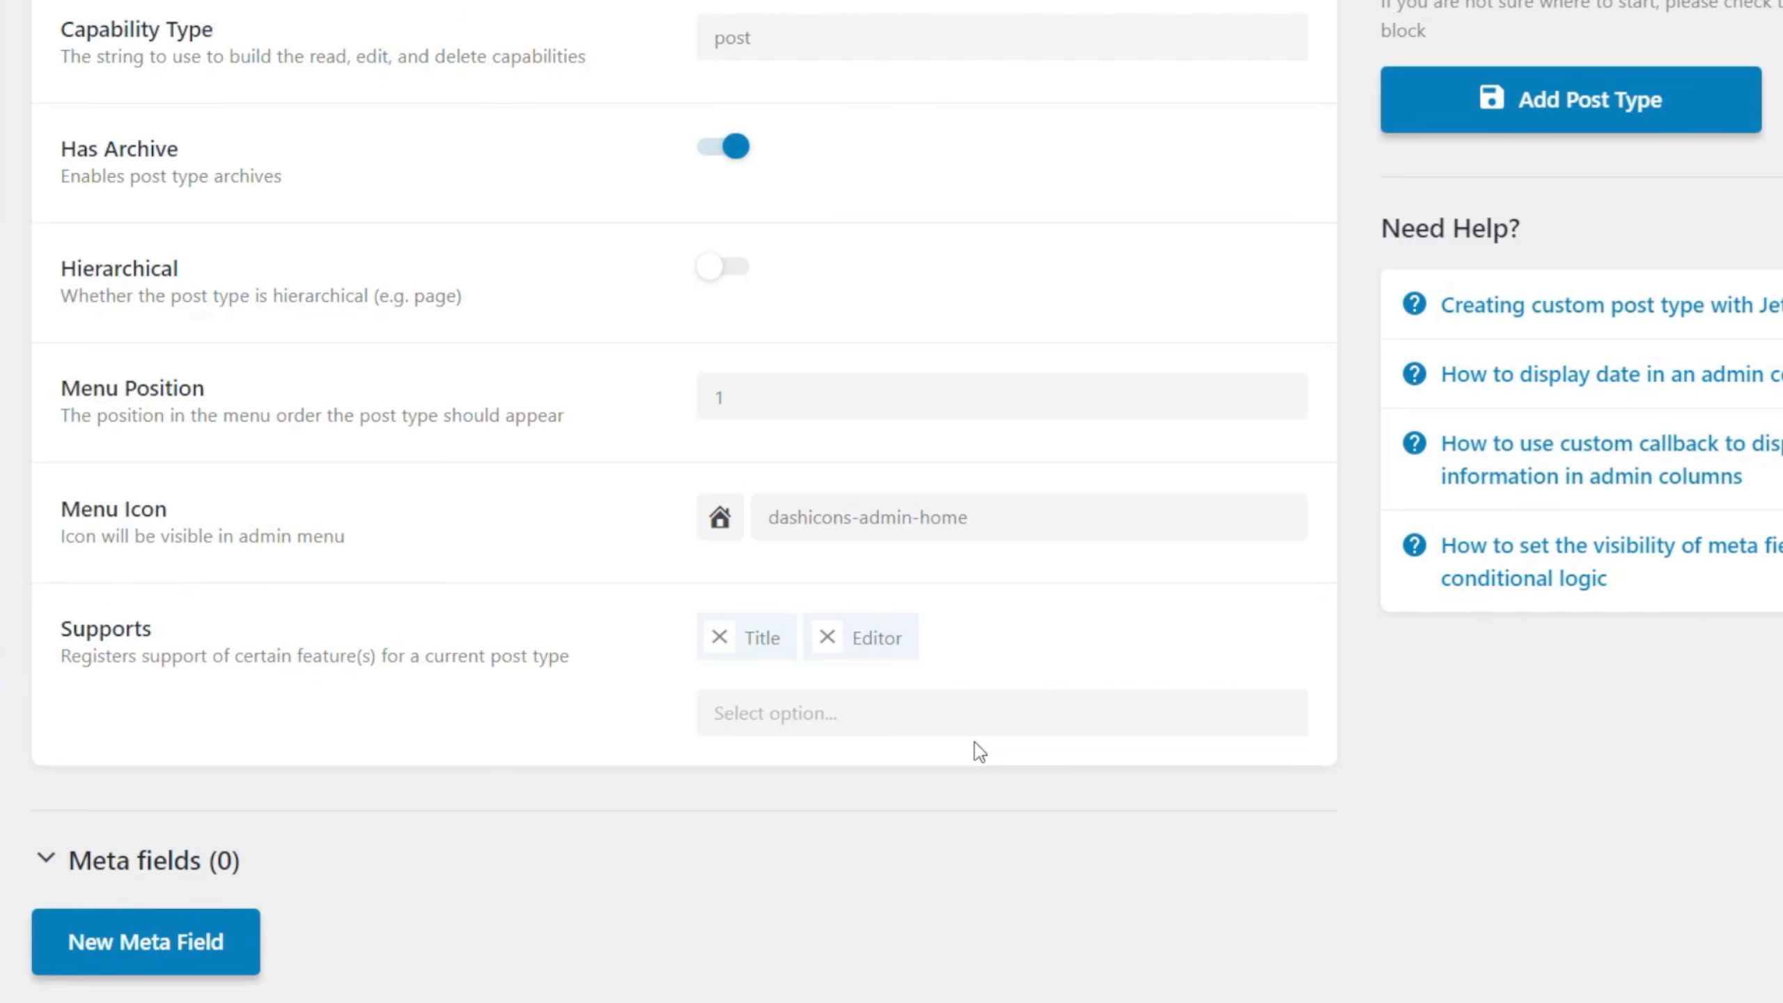
# Add Thumbnail (Featured Image) and Excerpt to the features the post type supports.
pyautogui.click(807, 724)
pyautogui.scroll(-1, 1390, 755)
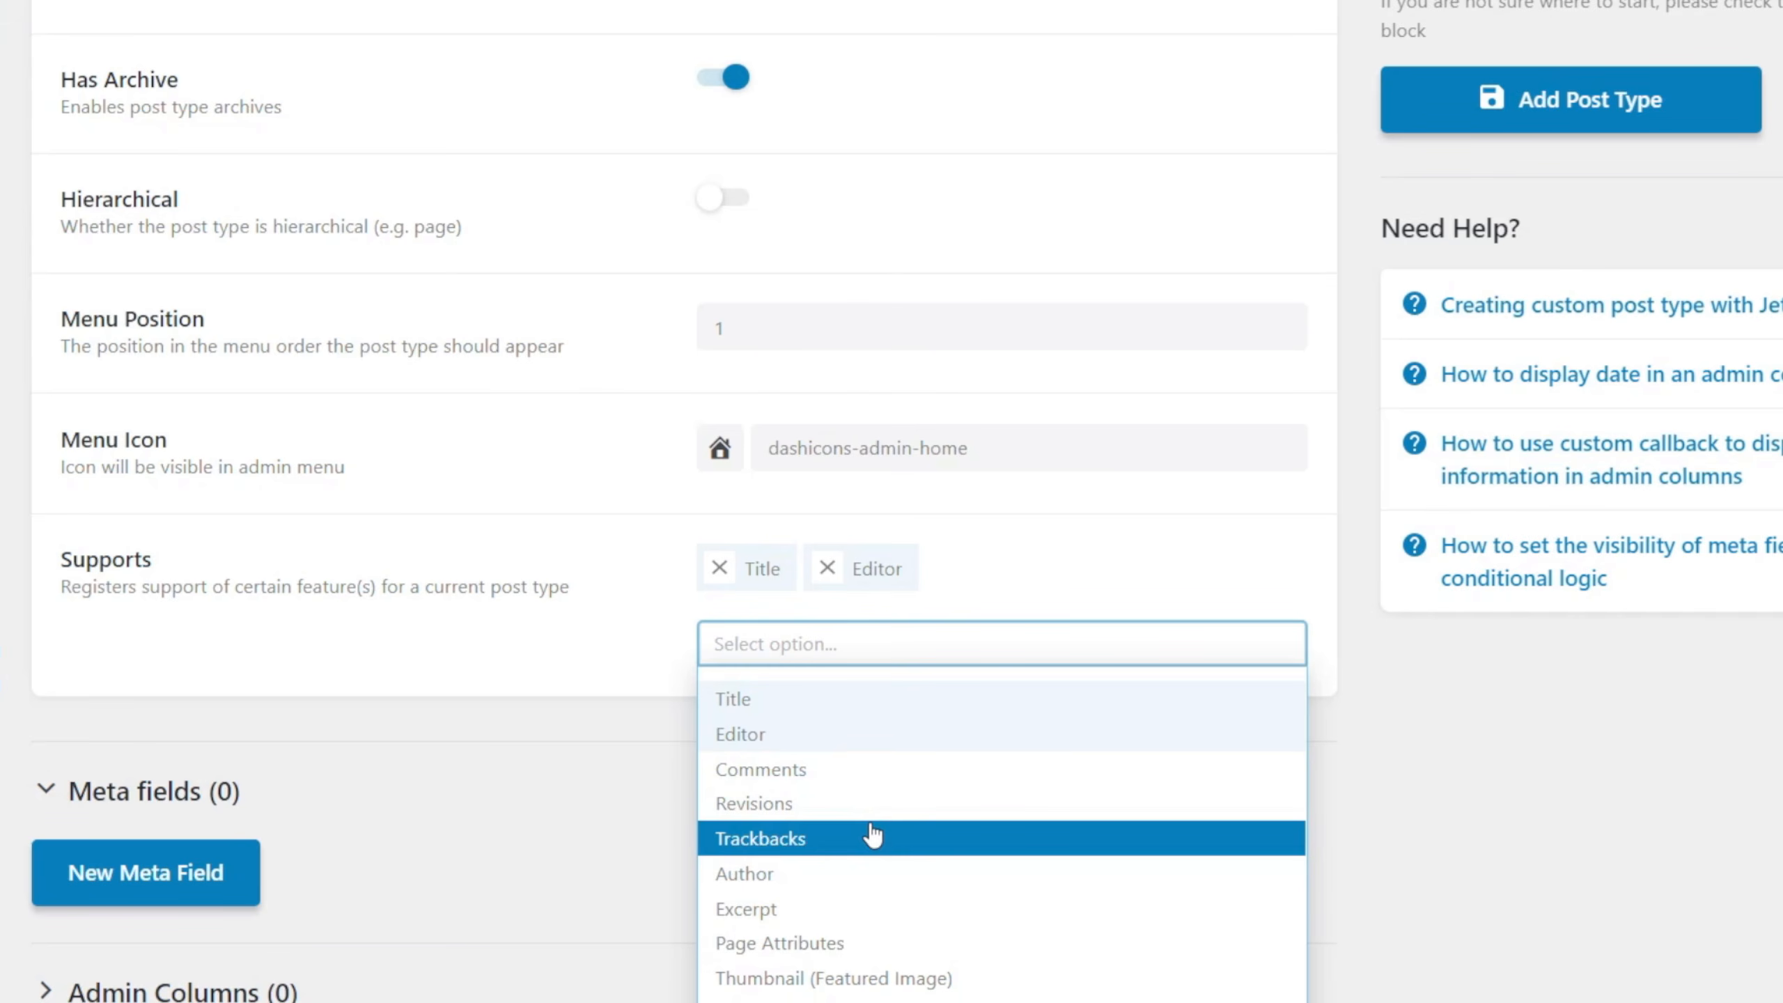
pyautogui.click(850, 980)
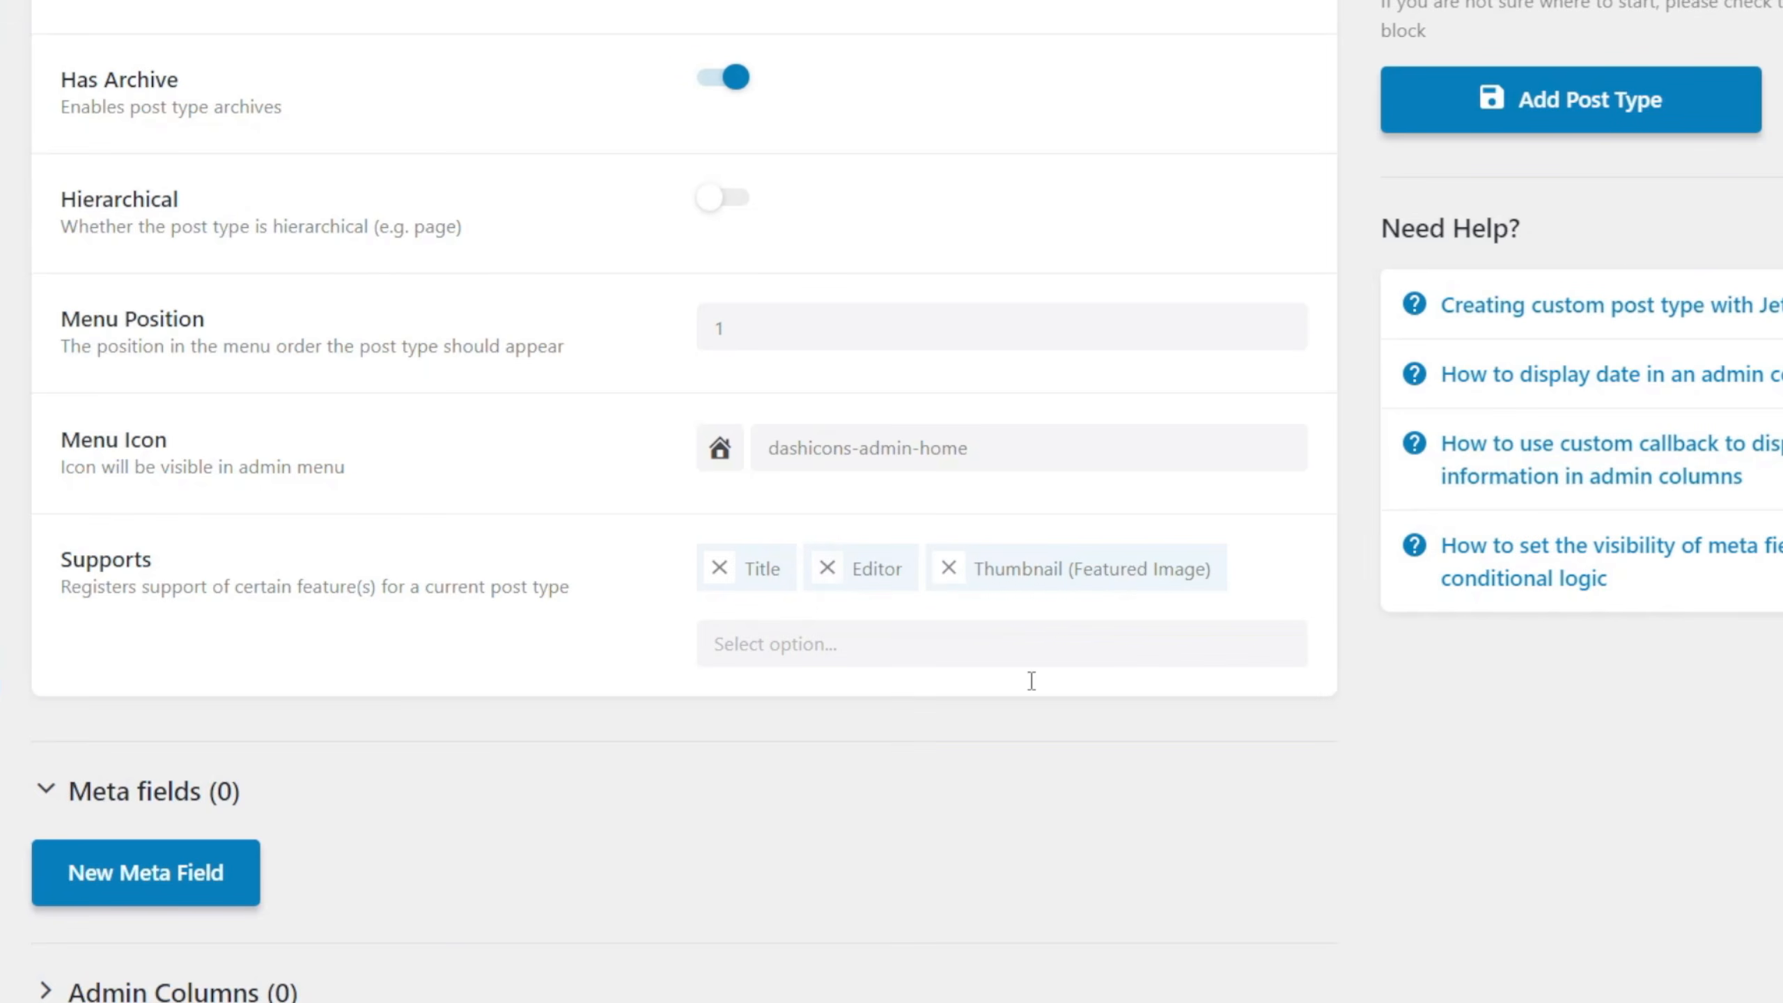
pyautogui.click(834, 647)
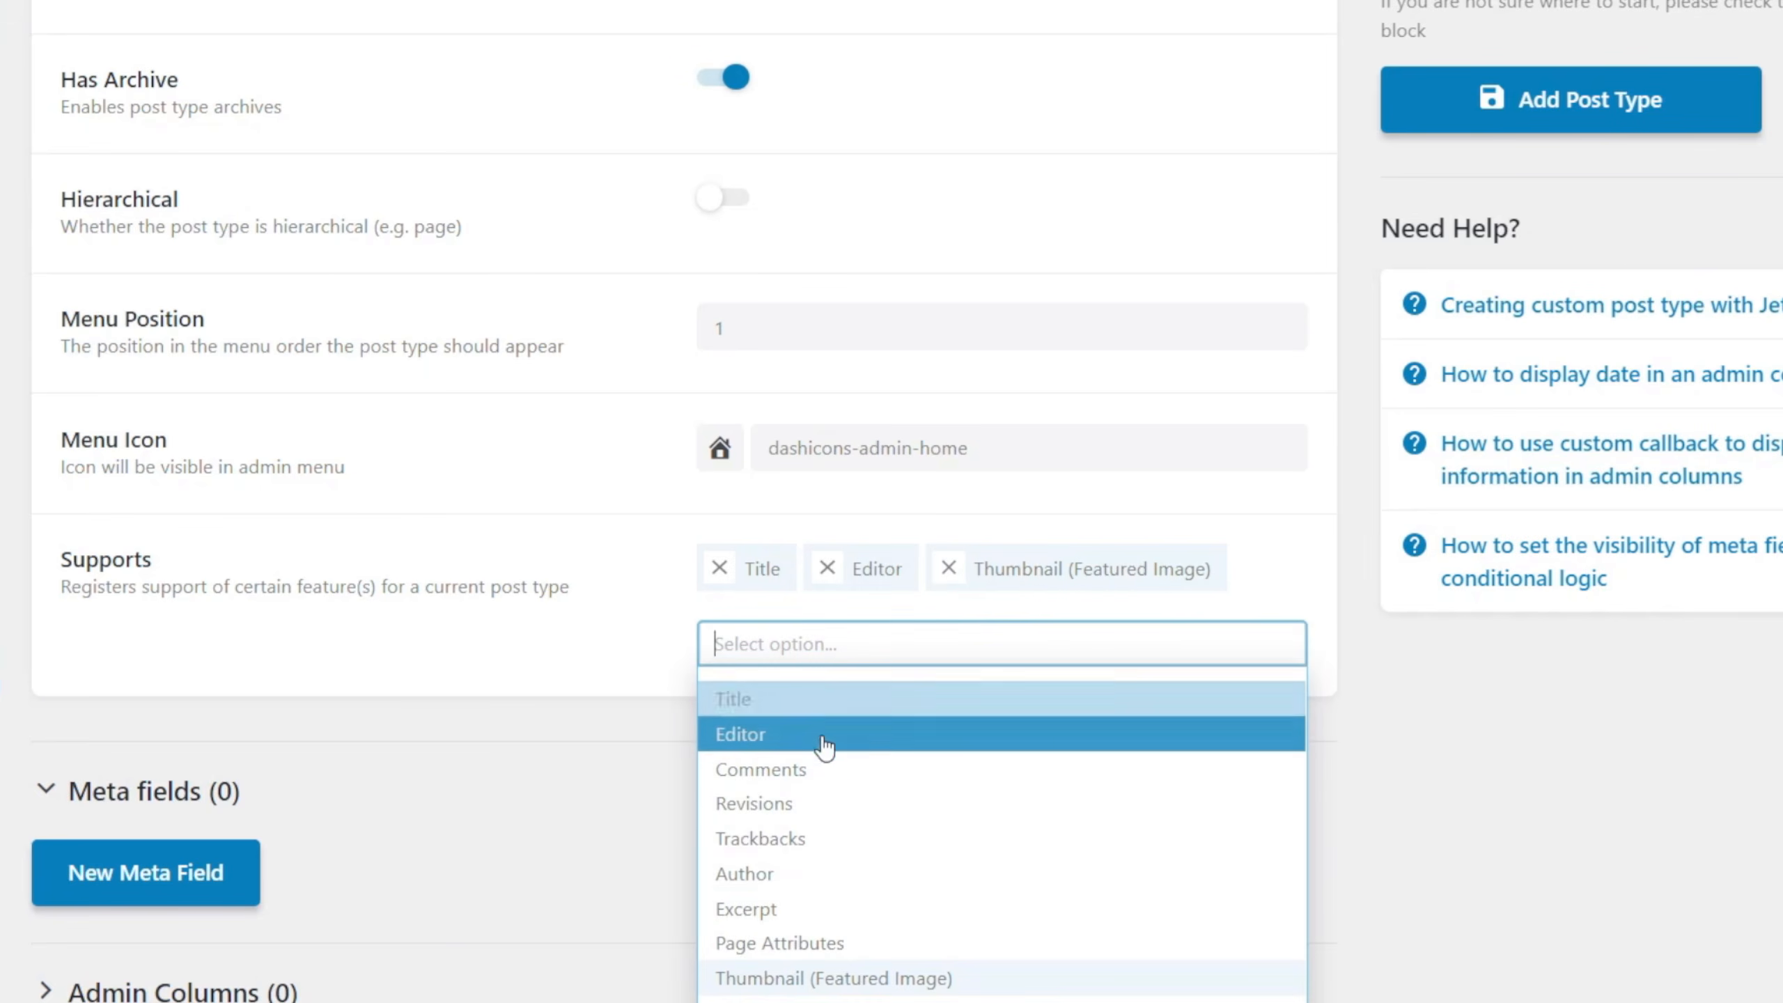
pyautogui.click(820, 909)
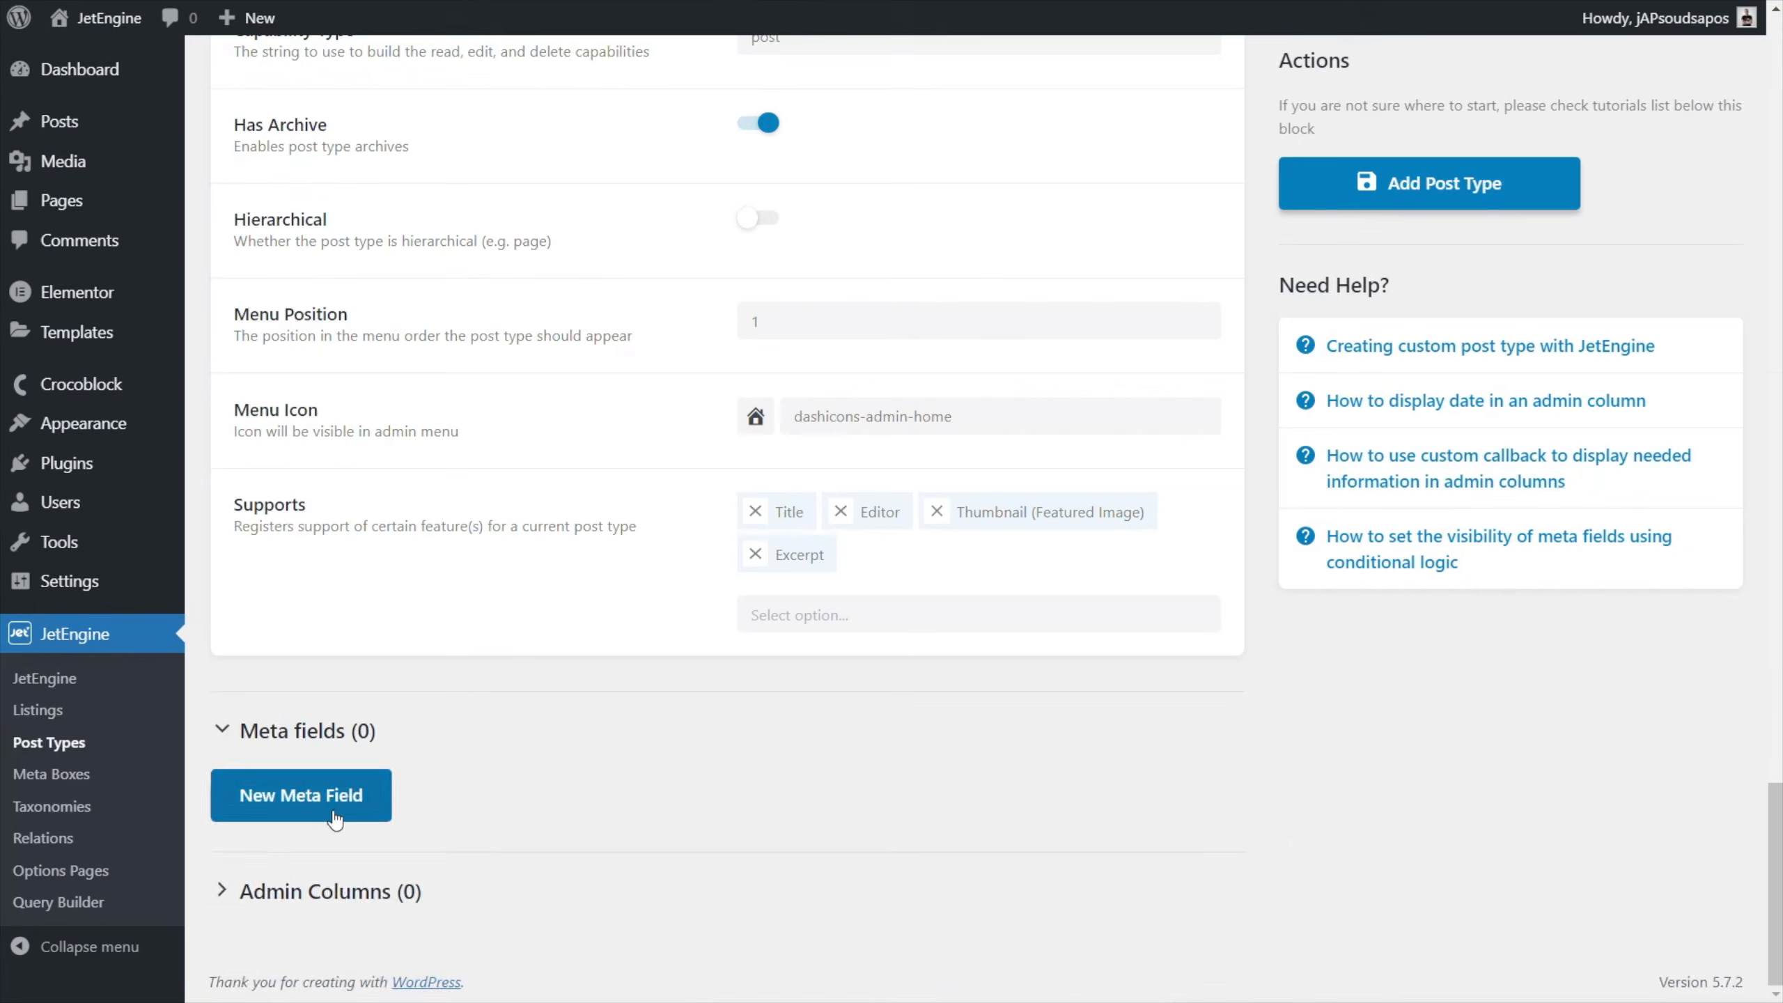
# Add a new meta field to the post type and look through the available field types.
pyautogui.click(145, 749)
pyautogui.scroll(-10, 844, 647)
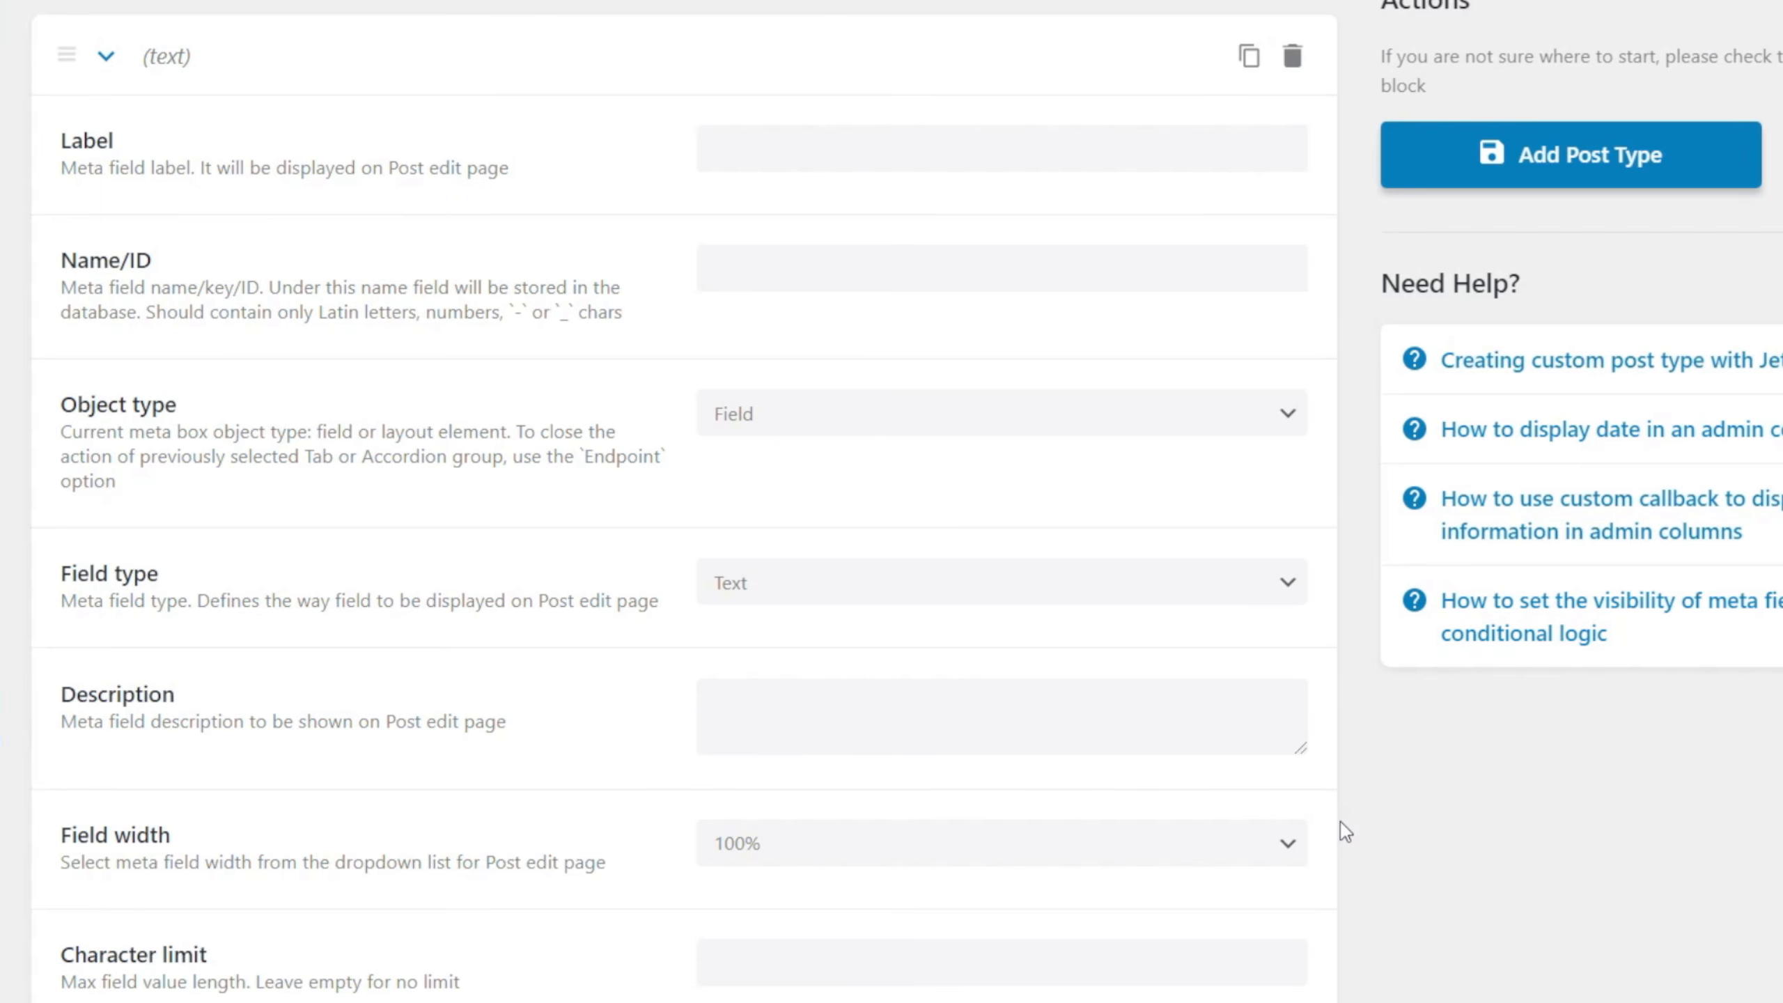
pyautogui.click(852, 599)
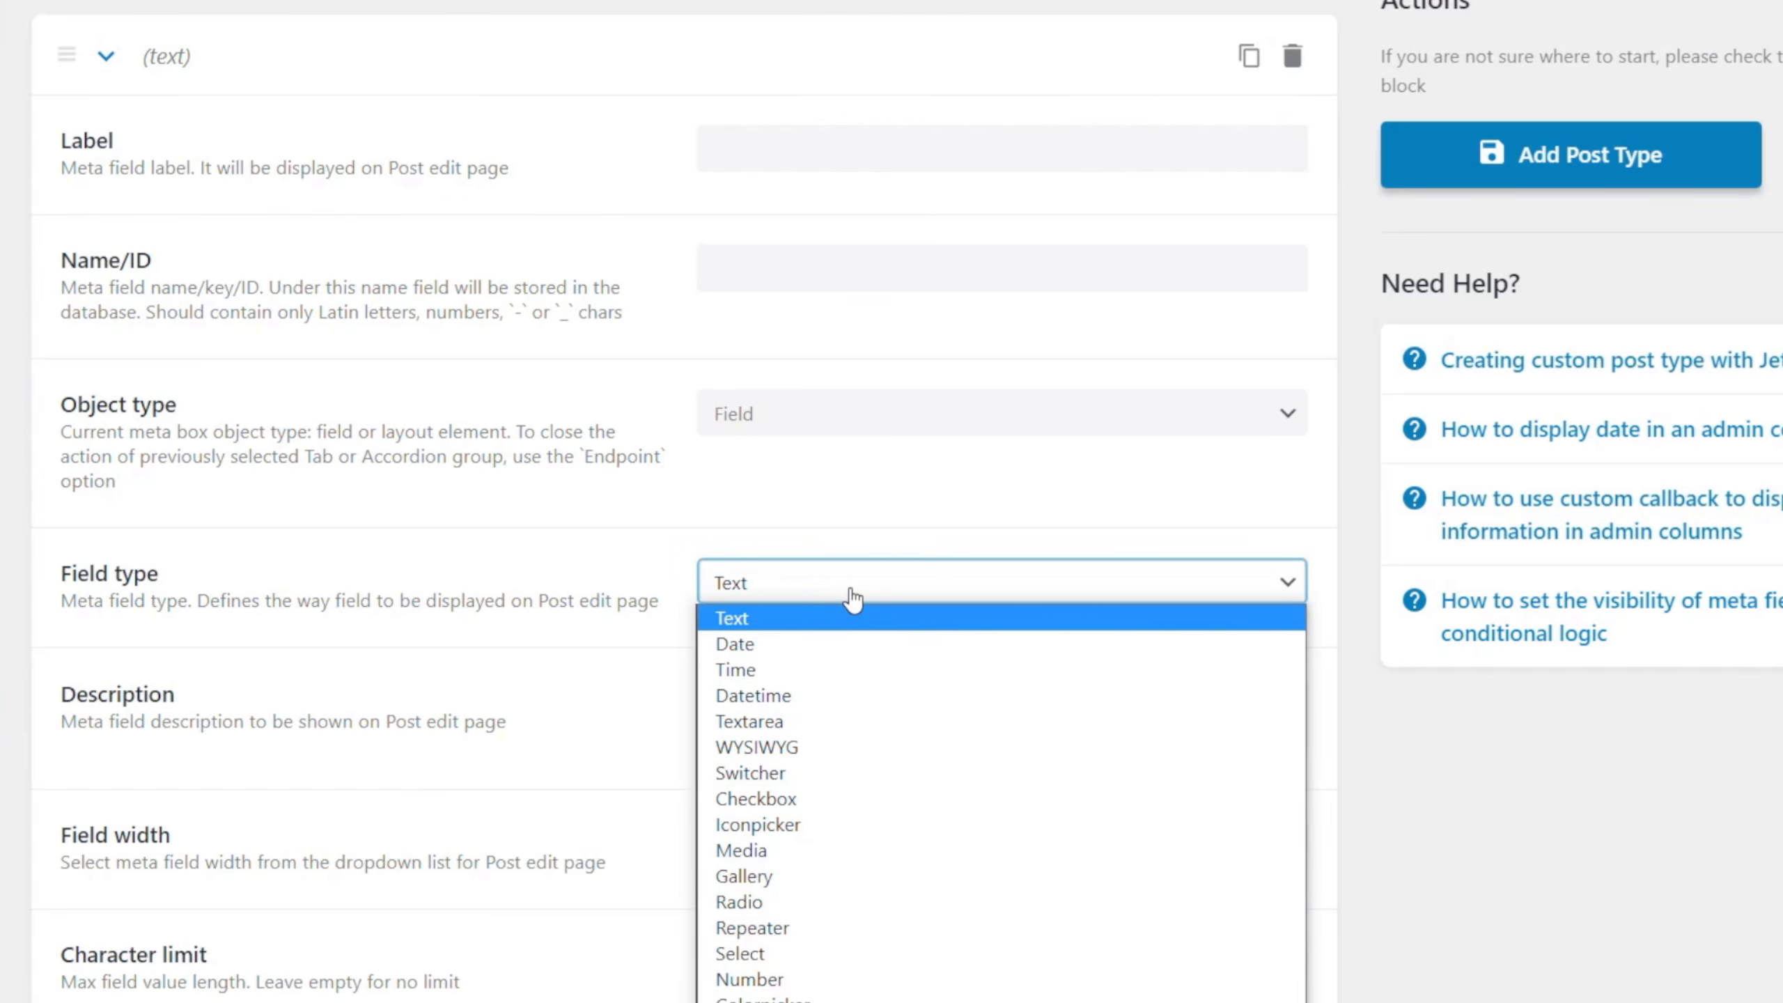
pyautogui.click(1355, 717)
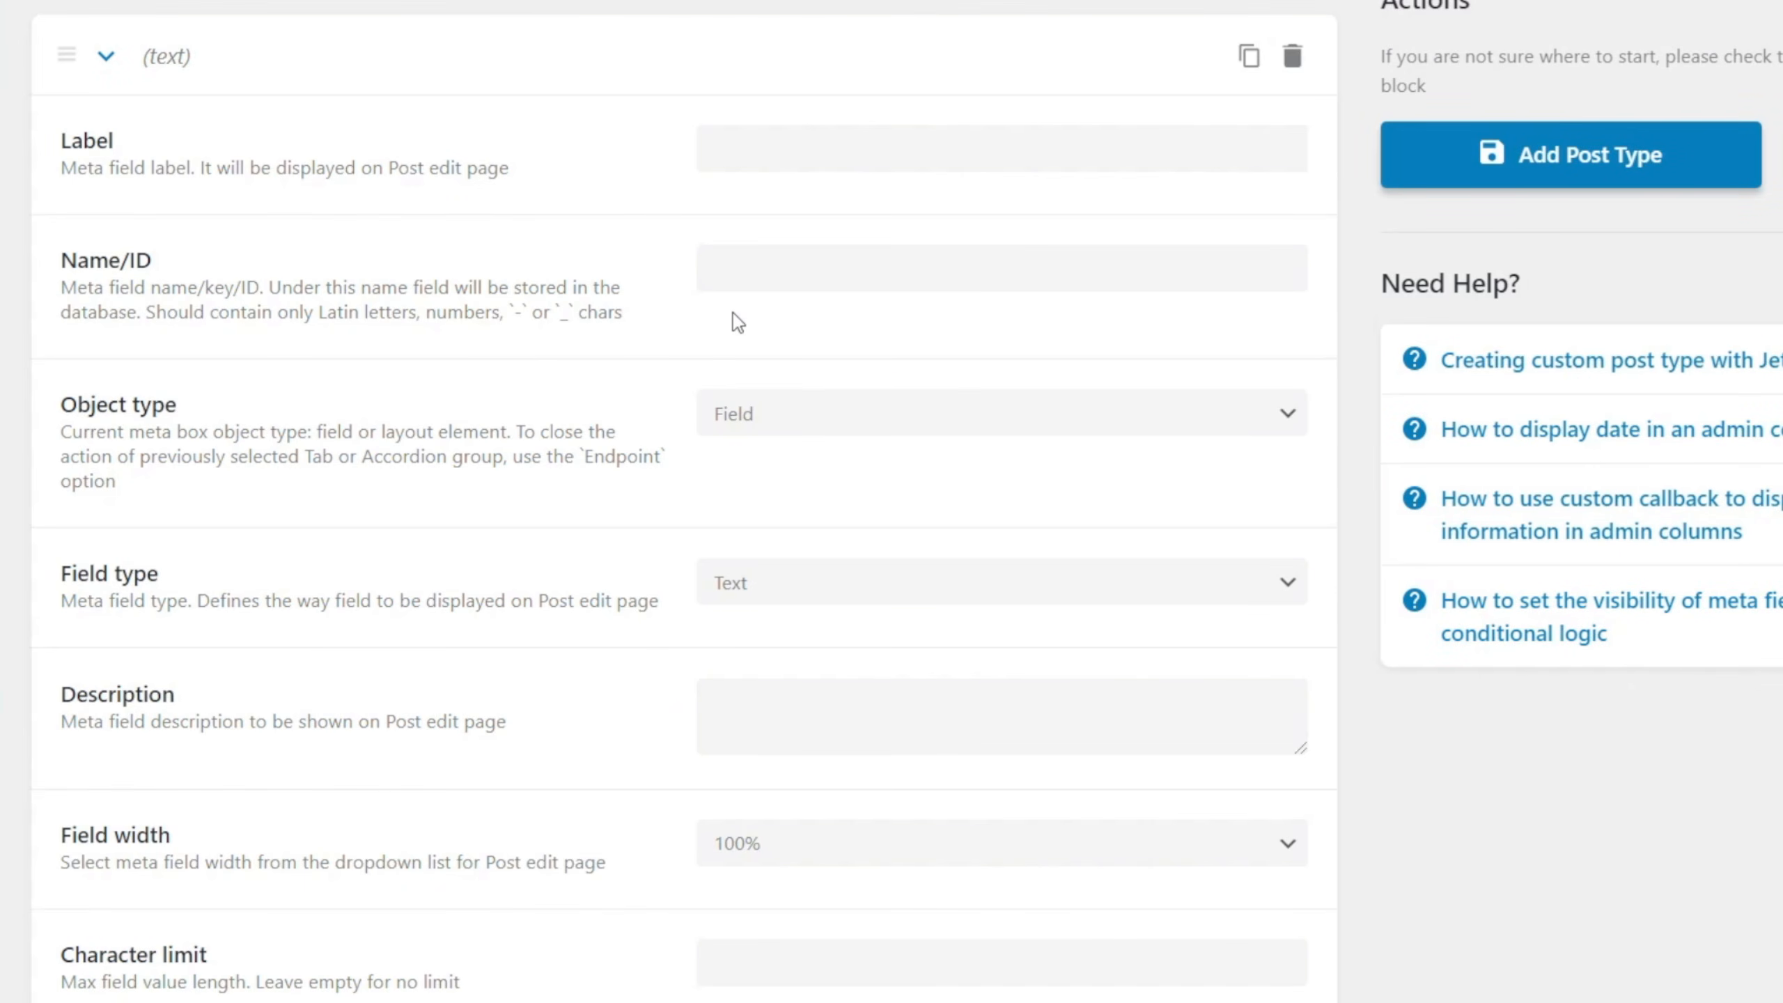
# Label the new meta field Price, with price as its Name/ID.
pyautogui.click(767, 159)
pyautogui.write('Price')
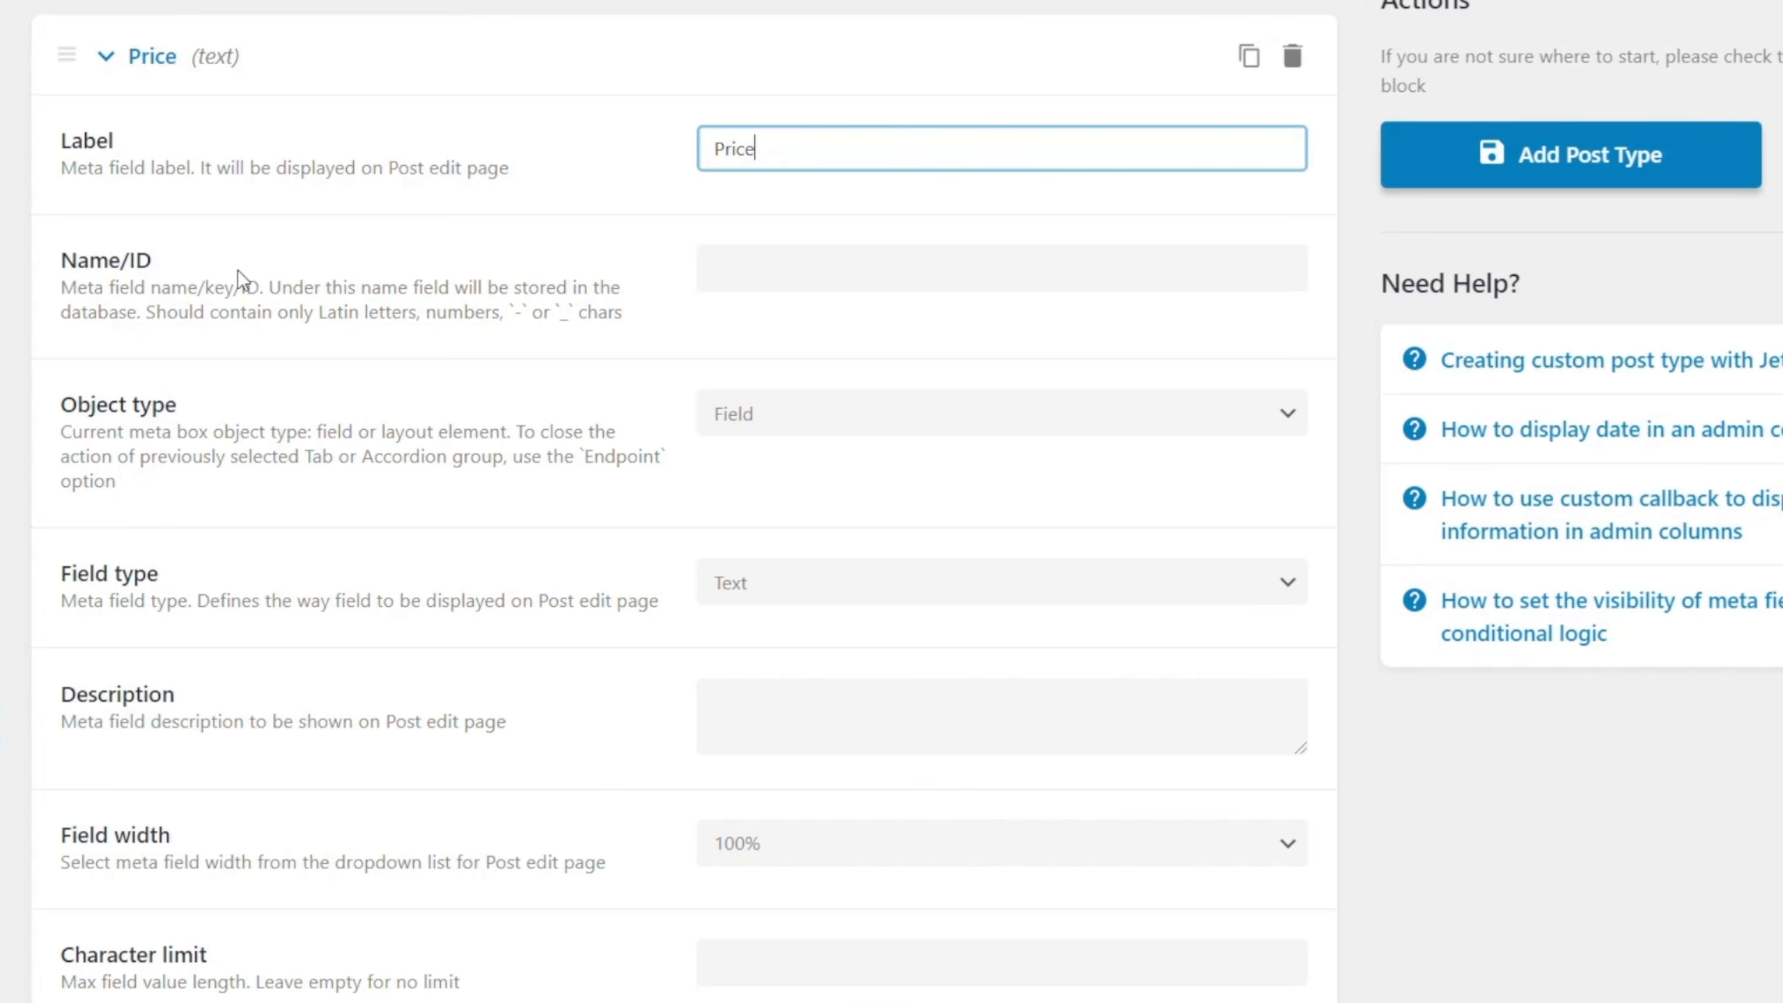
pyautogui.click(876, 274)
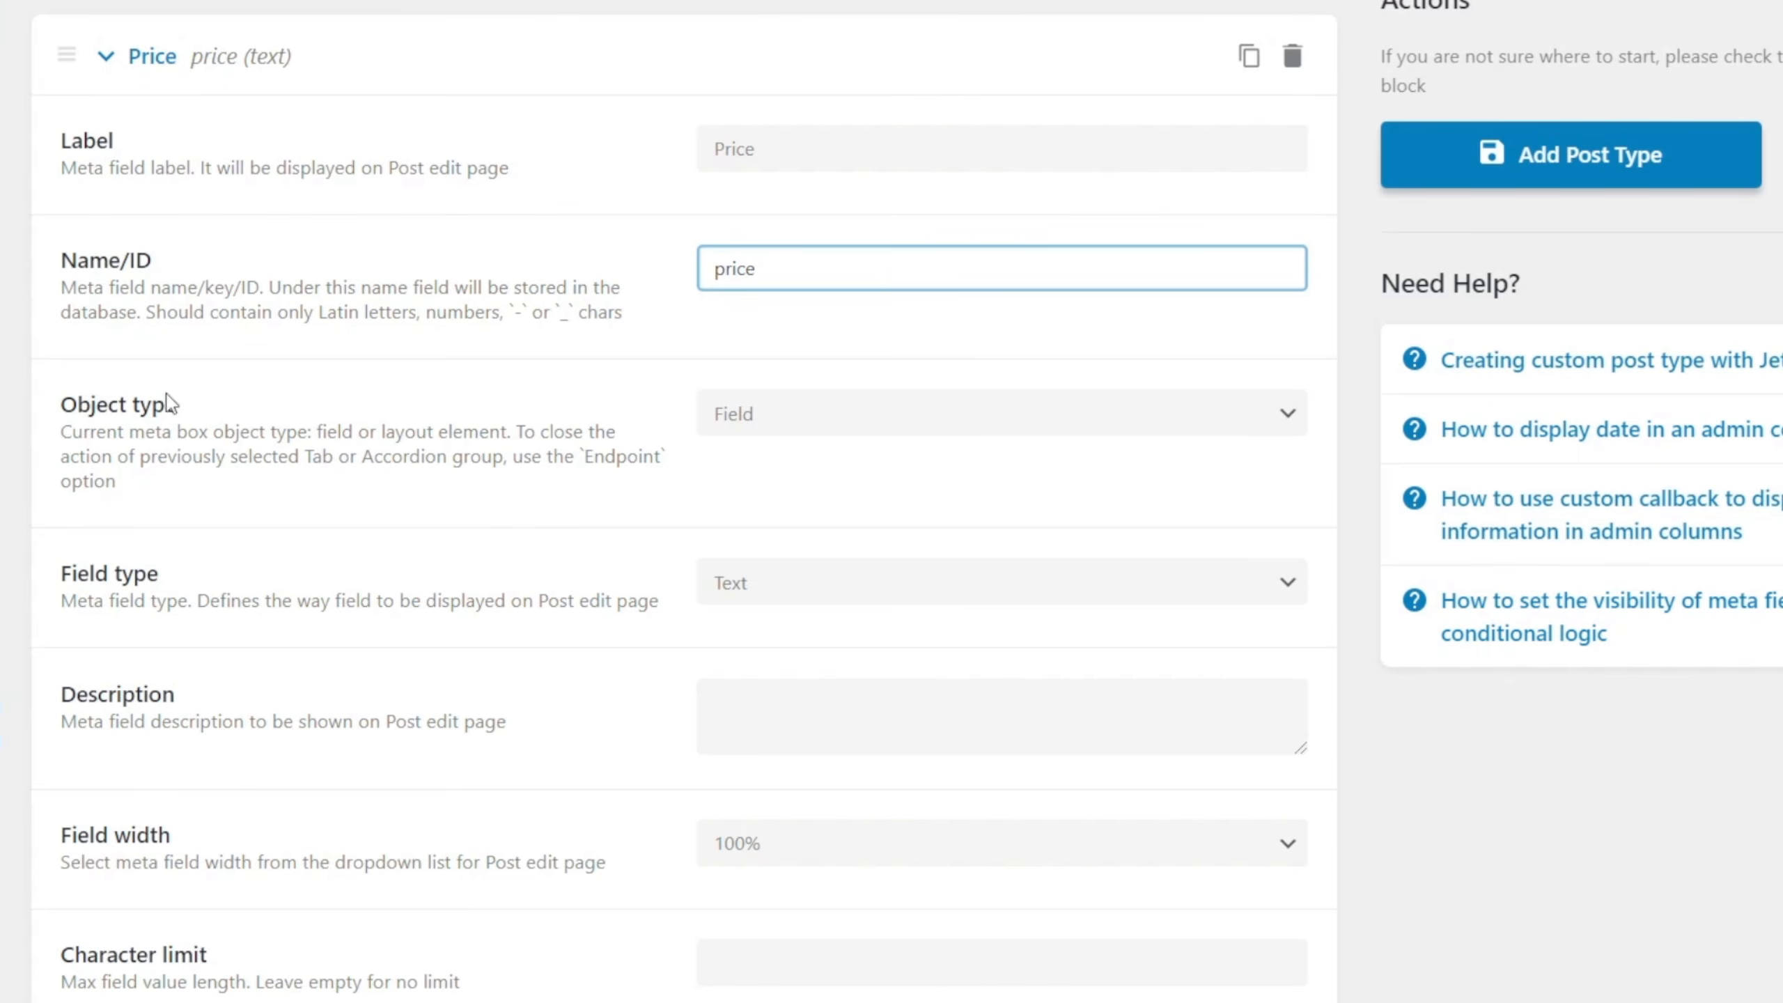
# Keep the Price field's object type as Field and set its field type to Number.
pyautogui.click(811, 413)
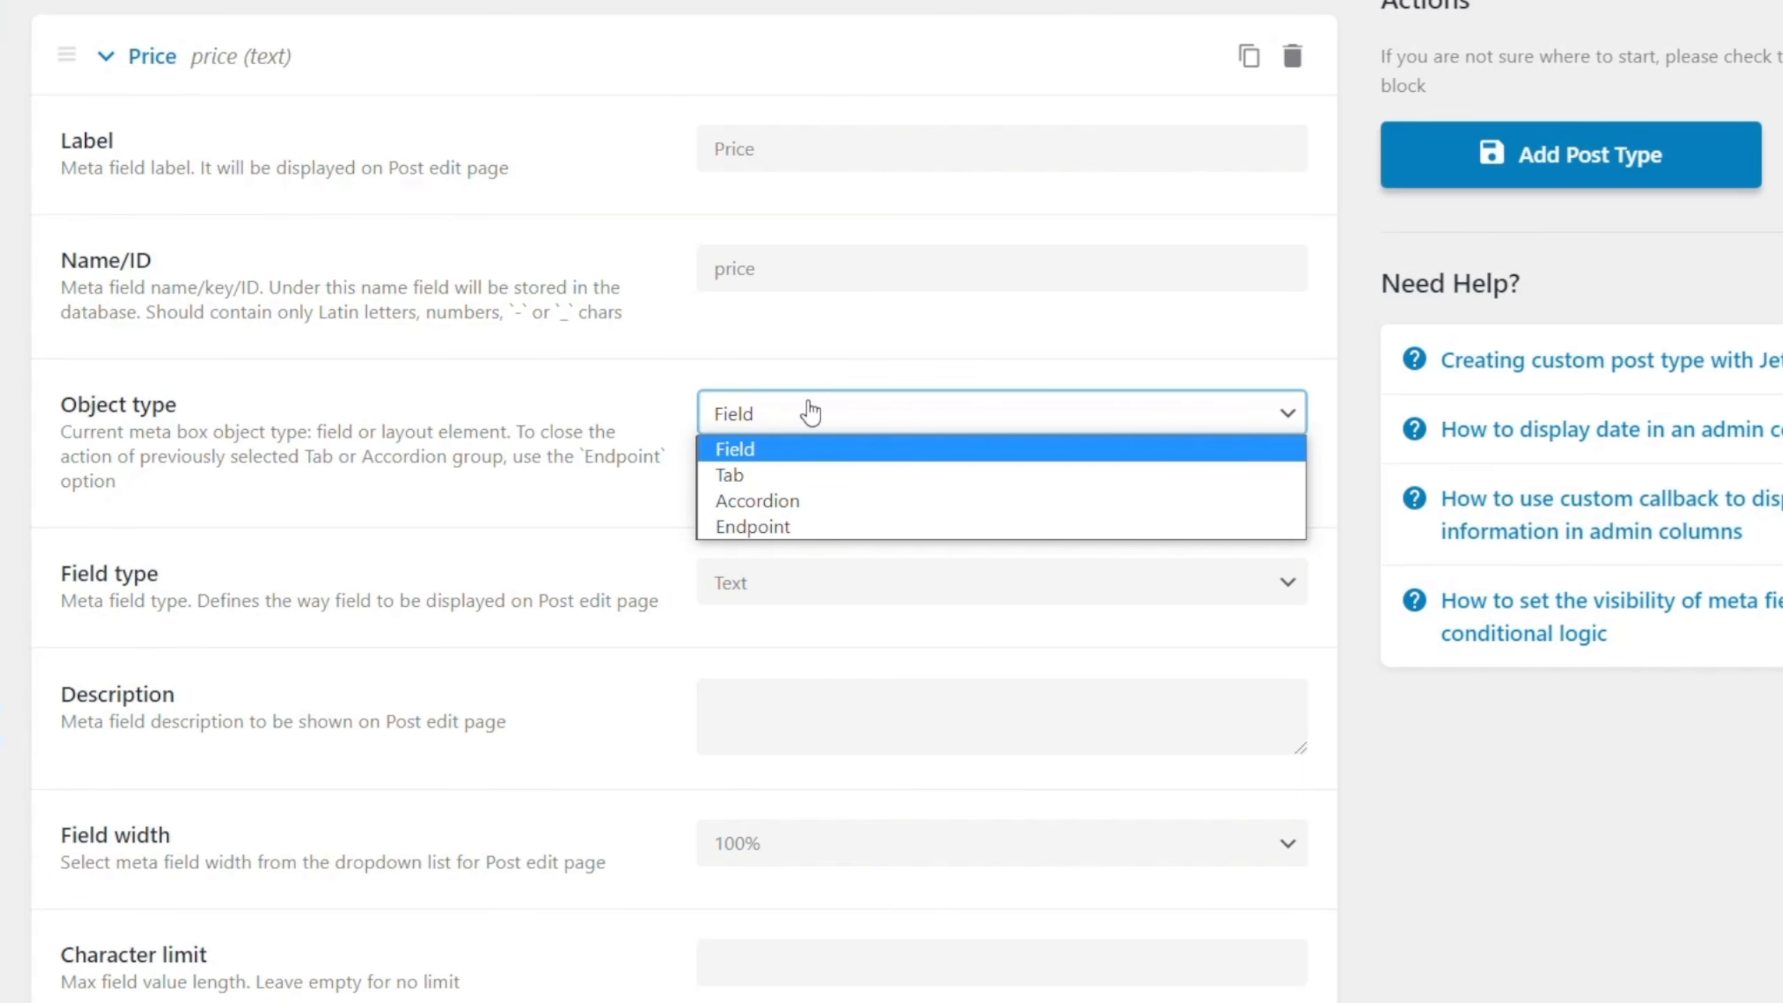
pyautogui.click(910, 458)
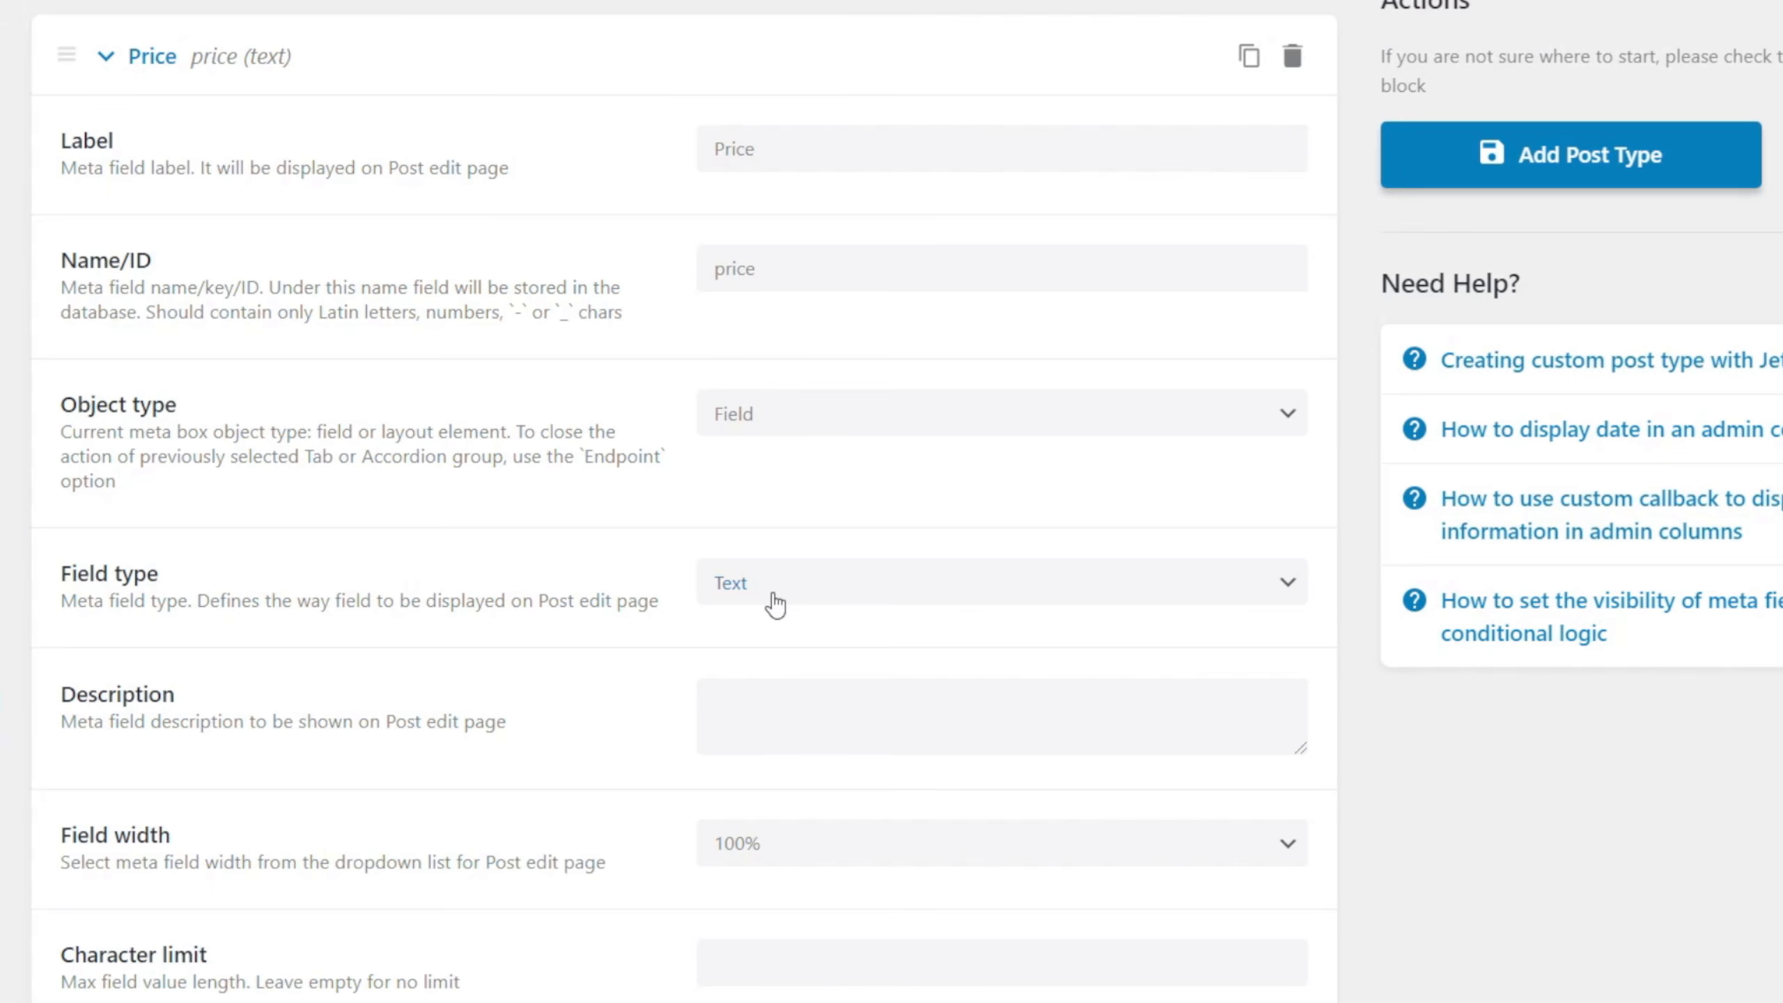
pyautogui.scroll(-4, 629, 594)
pyautogui.click(798, 304)
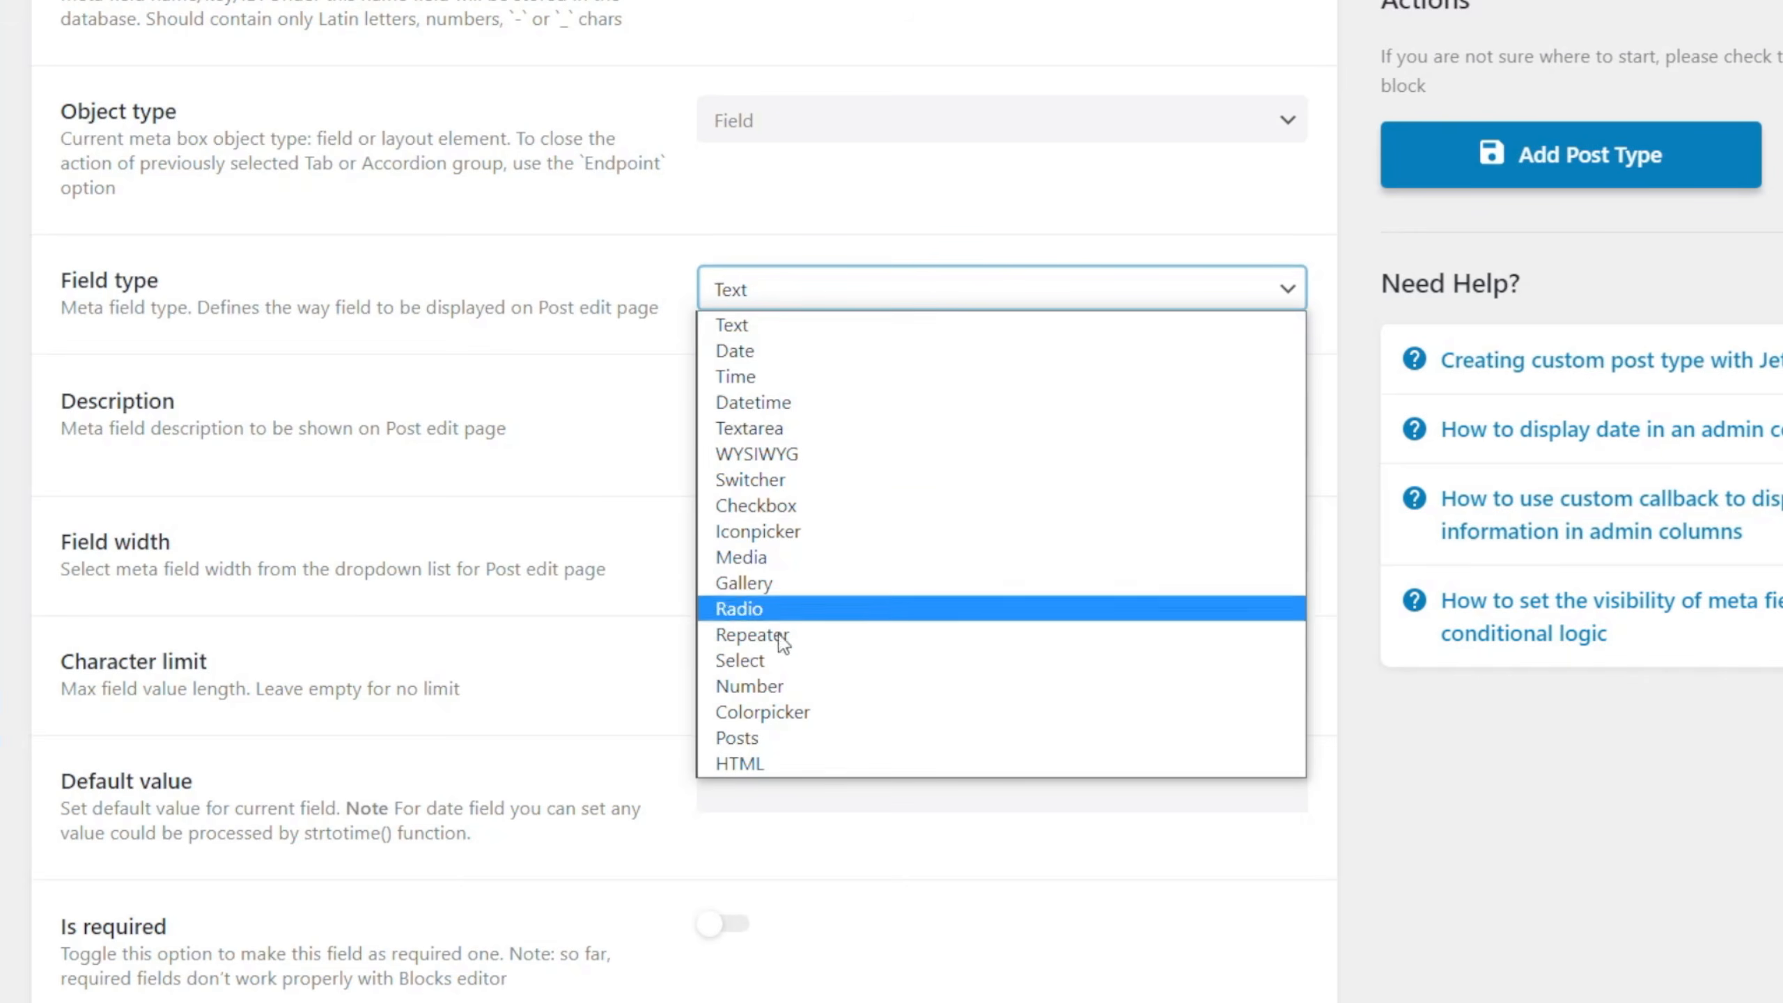
pyautogui.click(781, 684)
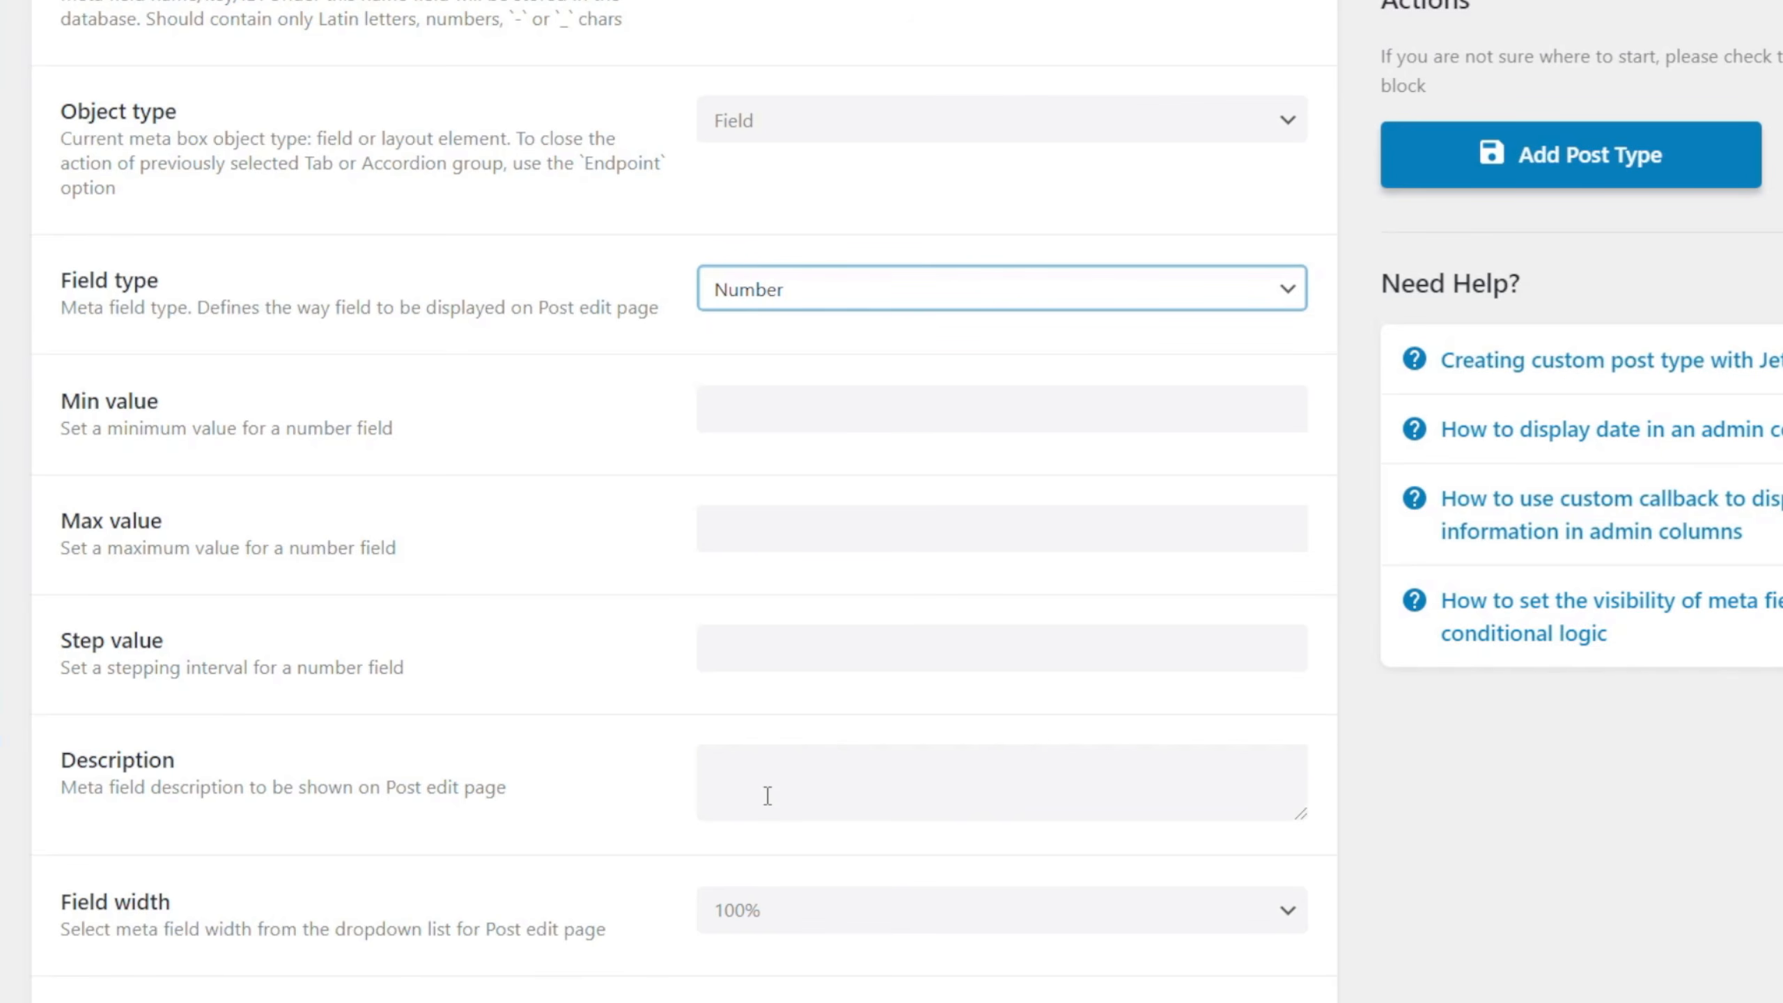
# Review the available width options for the Price meta field without changing the selection.
pyautogui.scroll(-2, 545, 891)
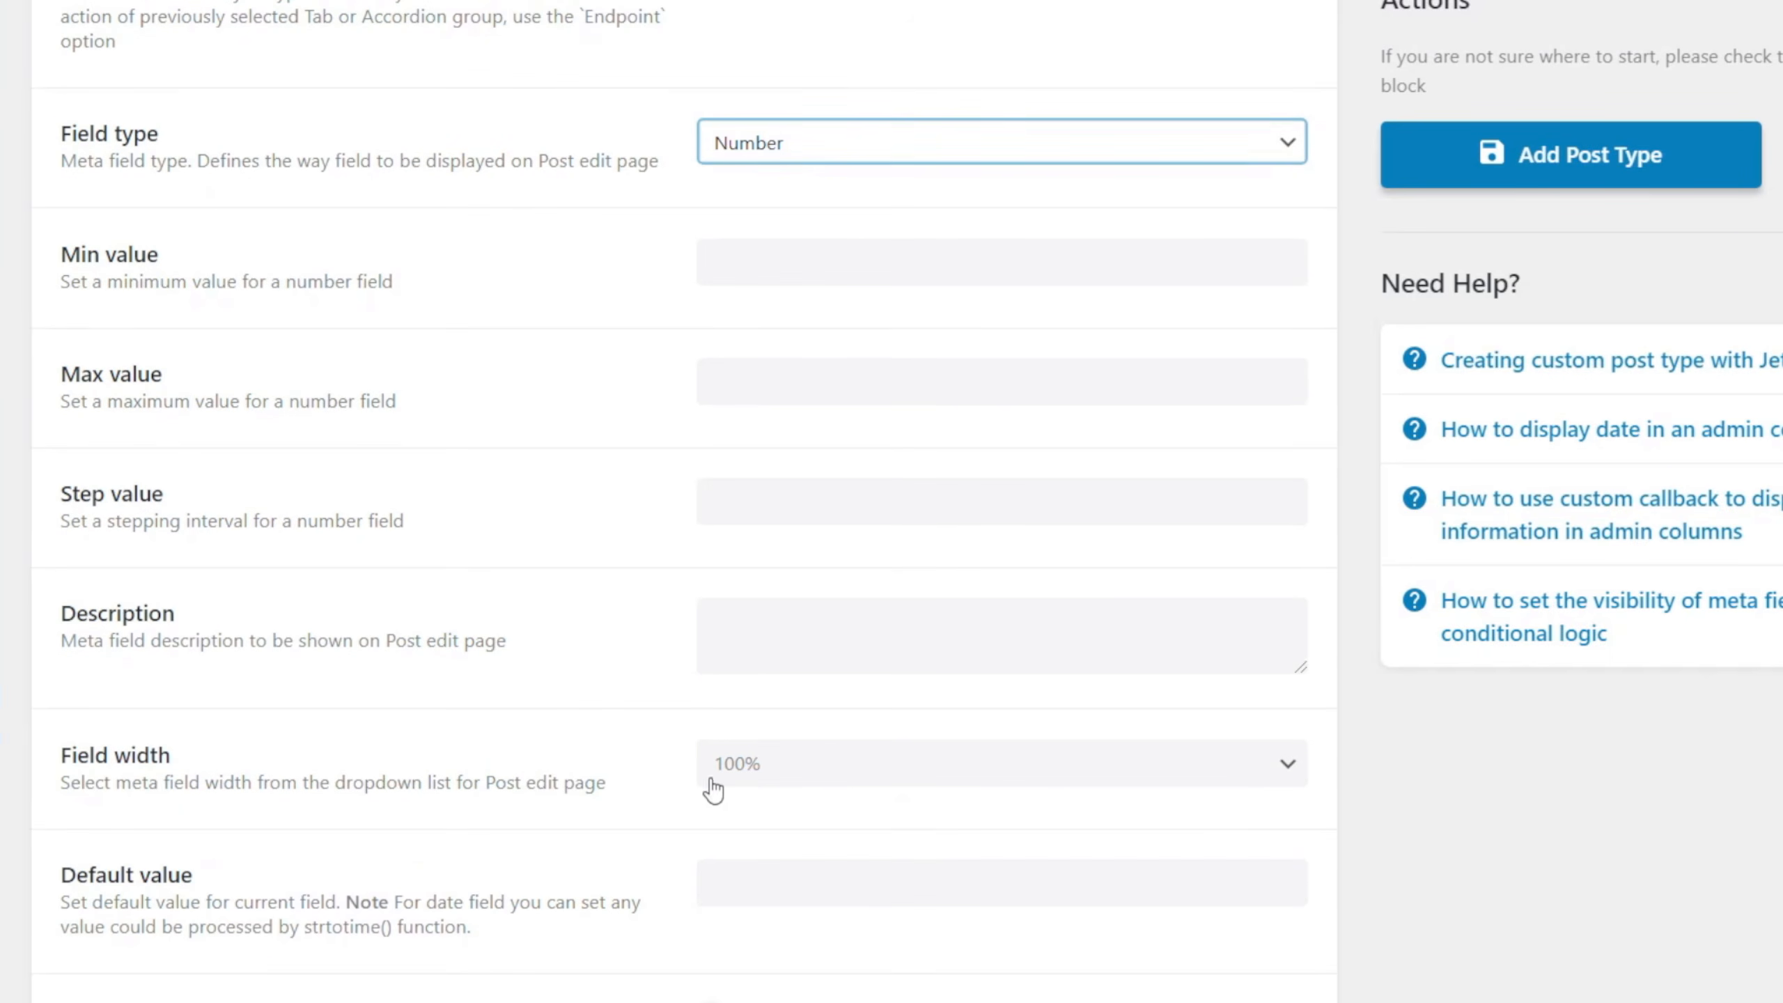
pyautogui.click(771, 778)
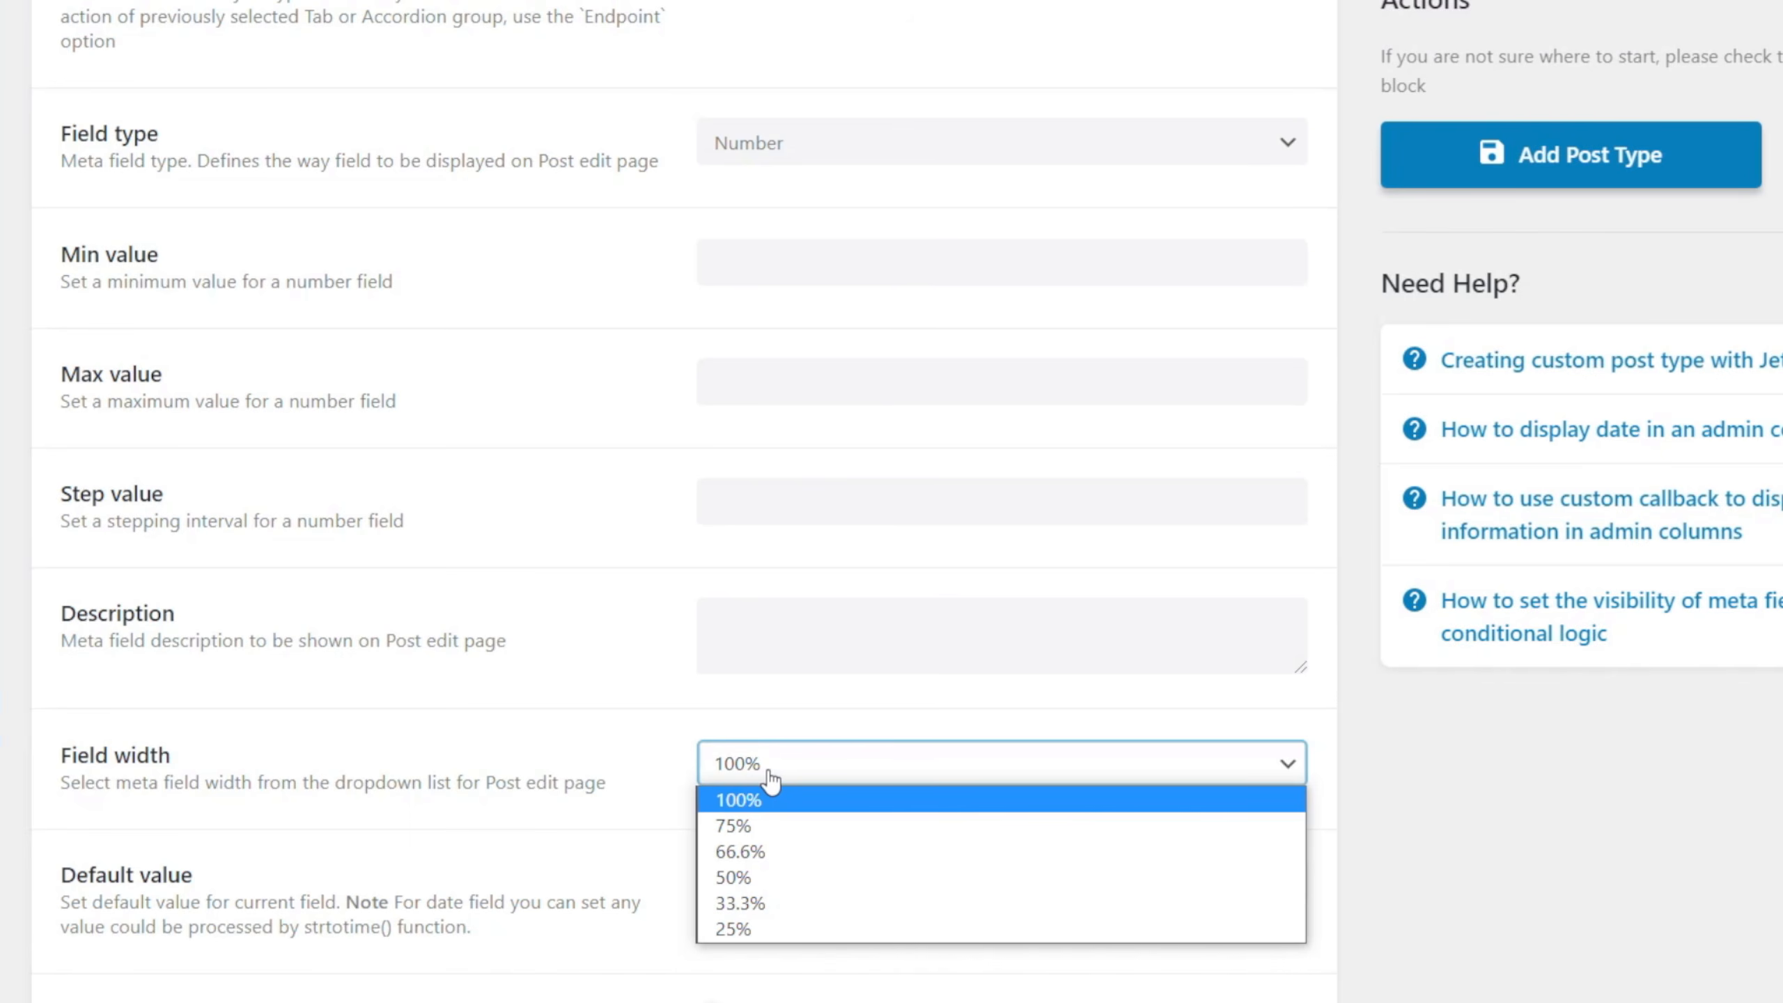
pyautogui.click(569, 780)
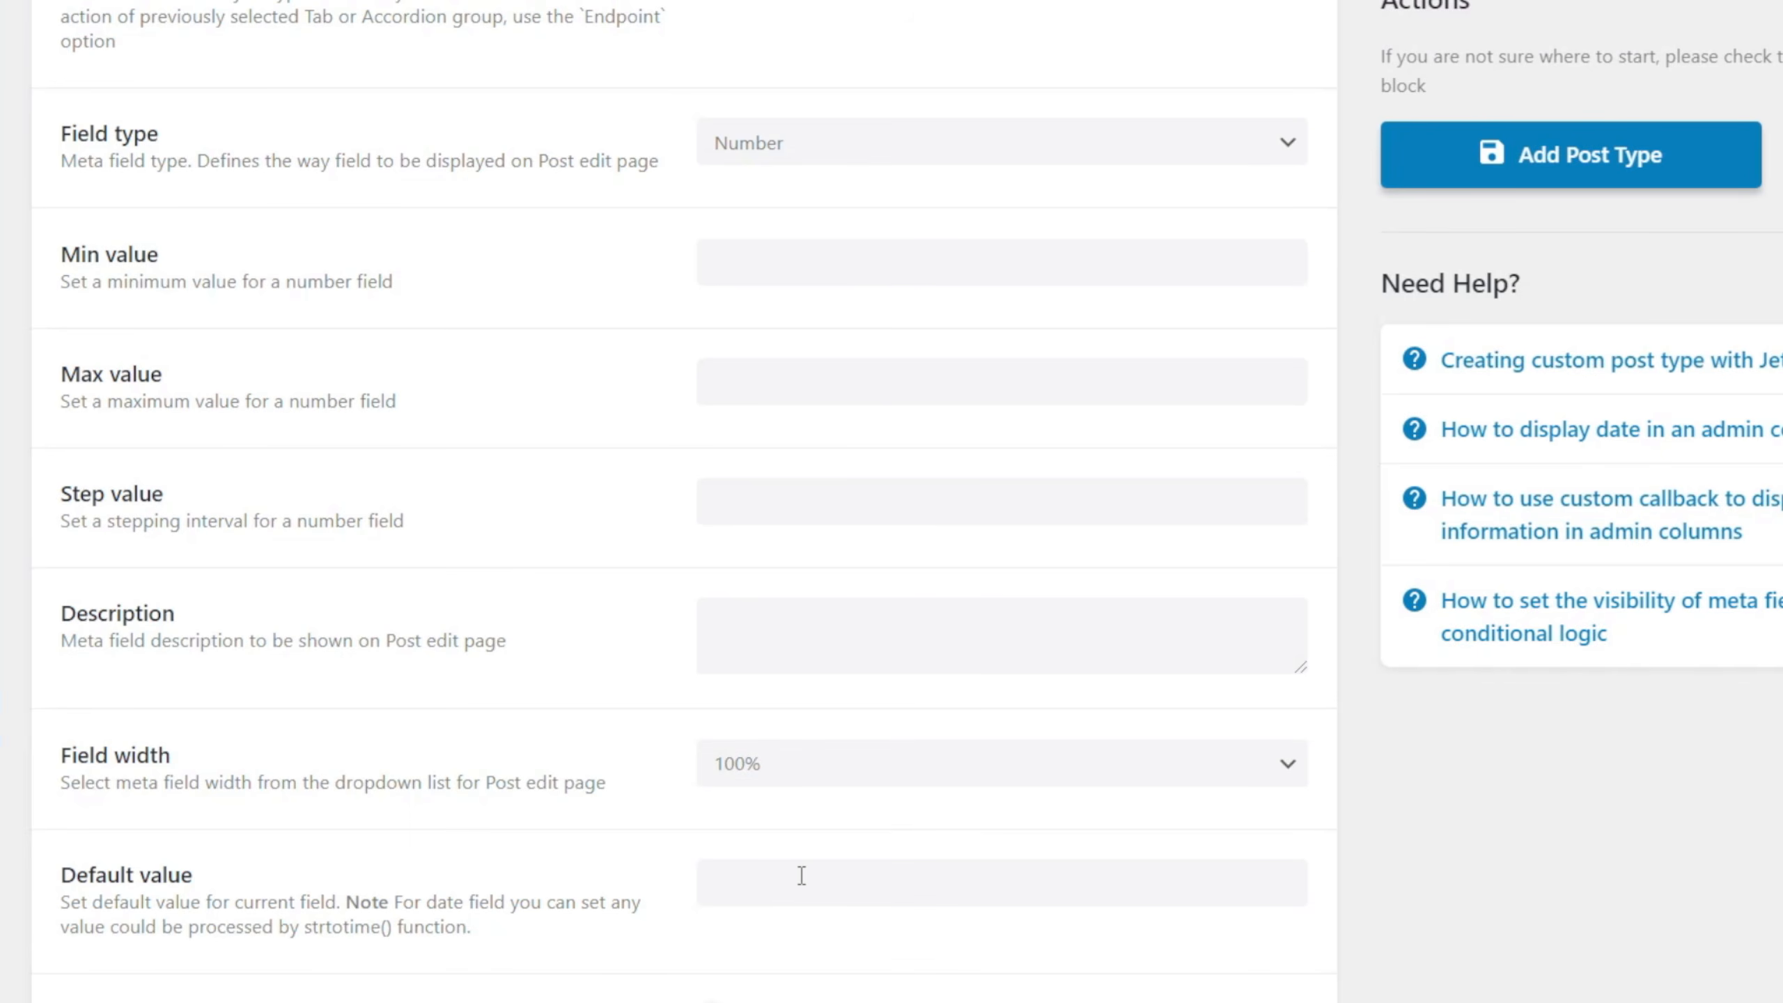
# Try out Conditional Logic on the Price field with a blank new rule, and switch the option off again.
pyautogui.scroll(-4, 802, 875)
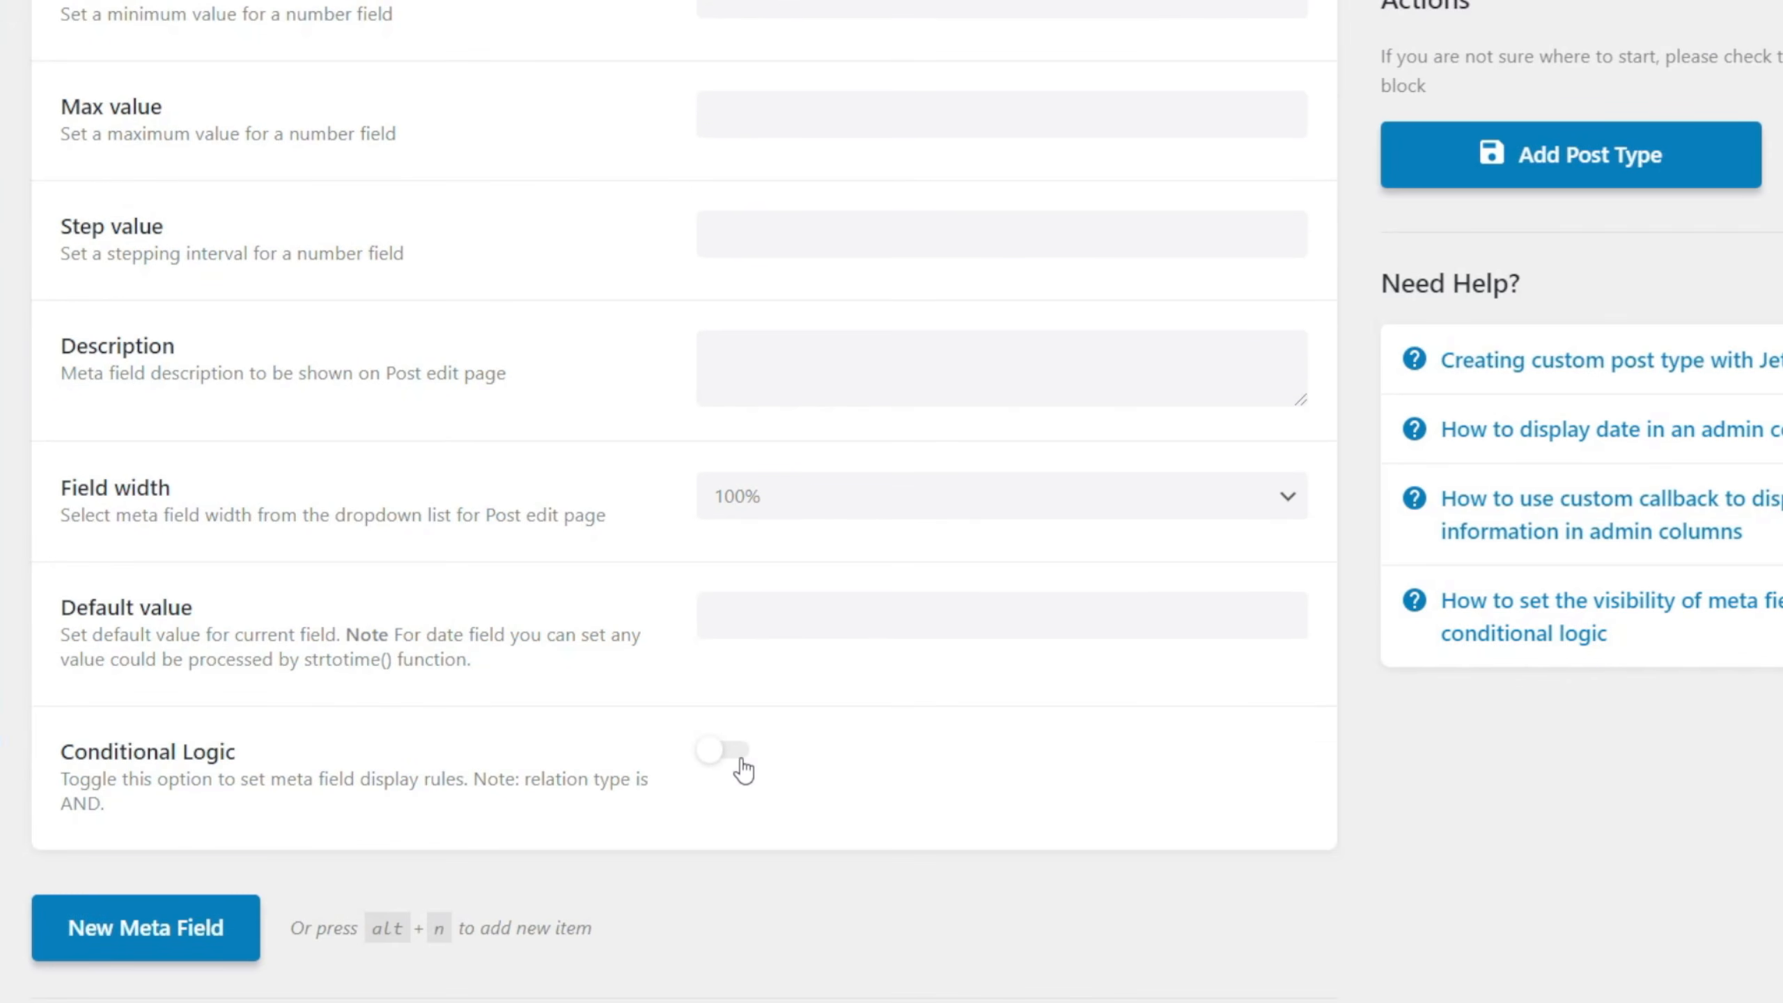
pyautogui.click(744, 771)
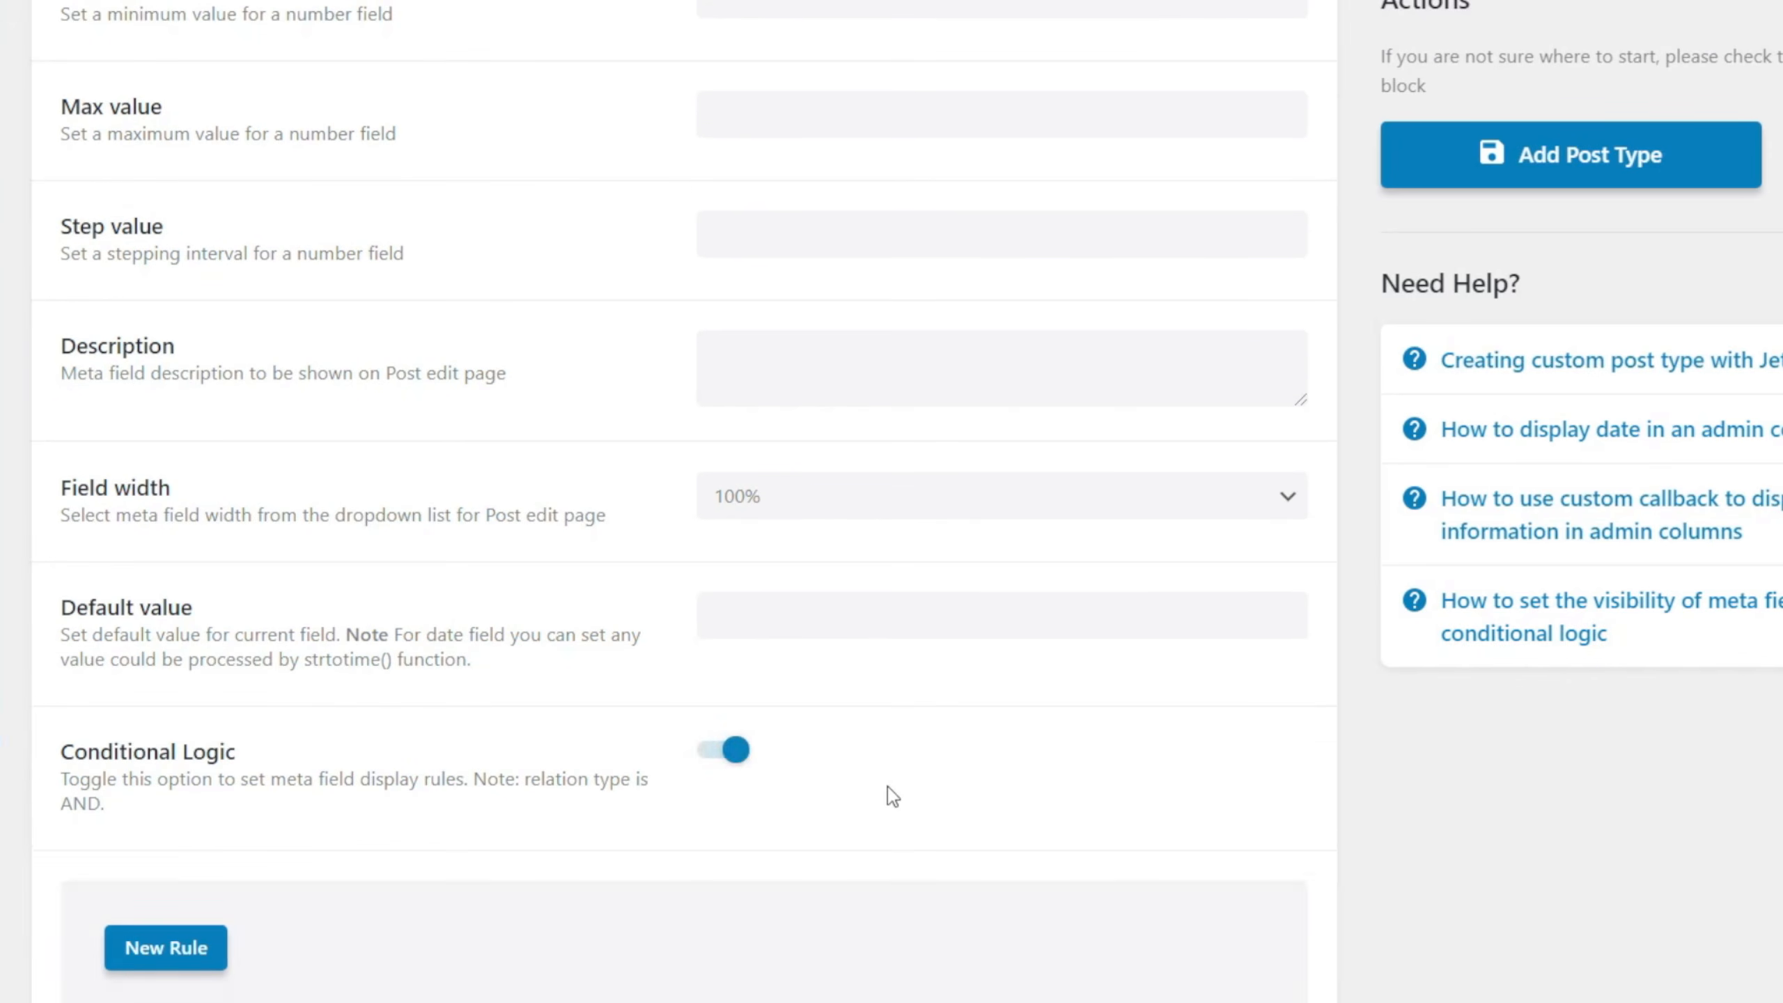
pyautogui.scroll(-2, 892, 794)
pyautogui.scroll(-1, 887, 786)
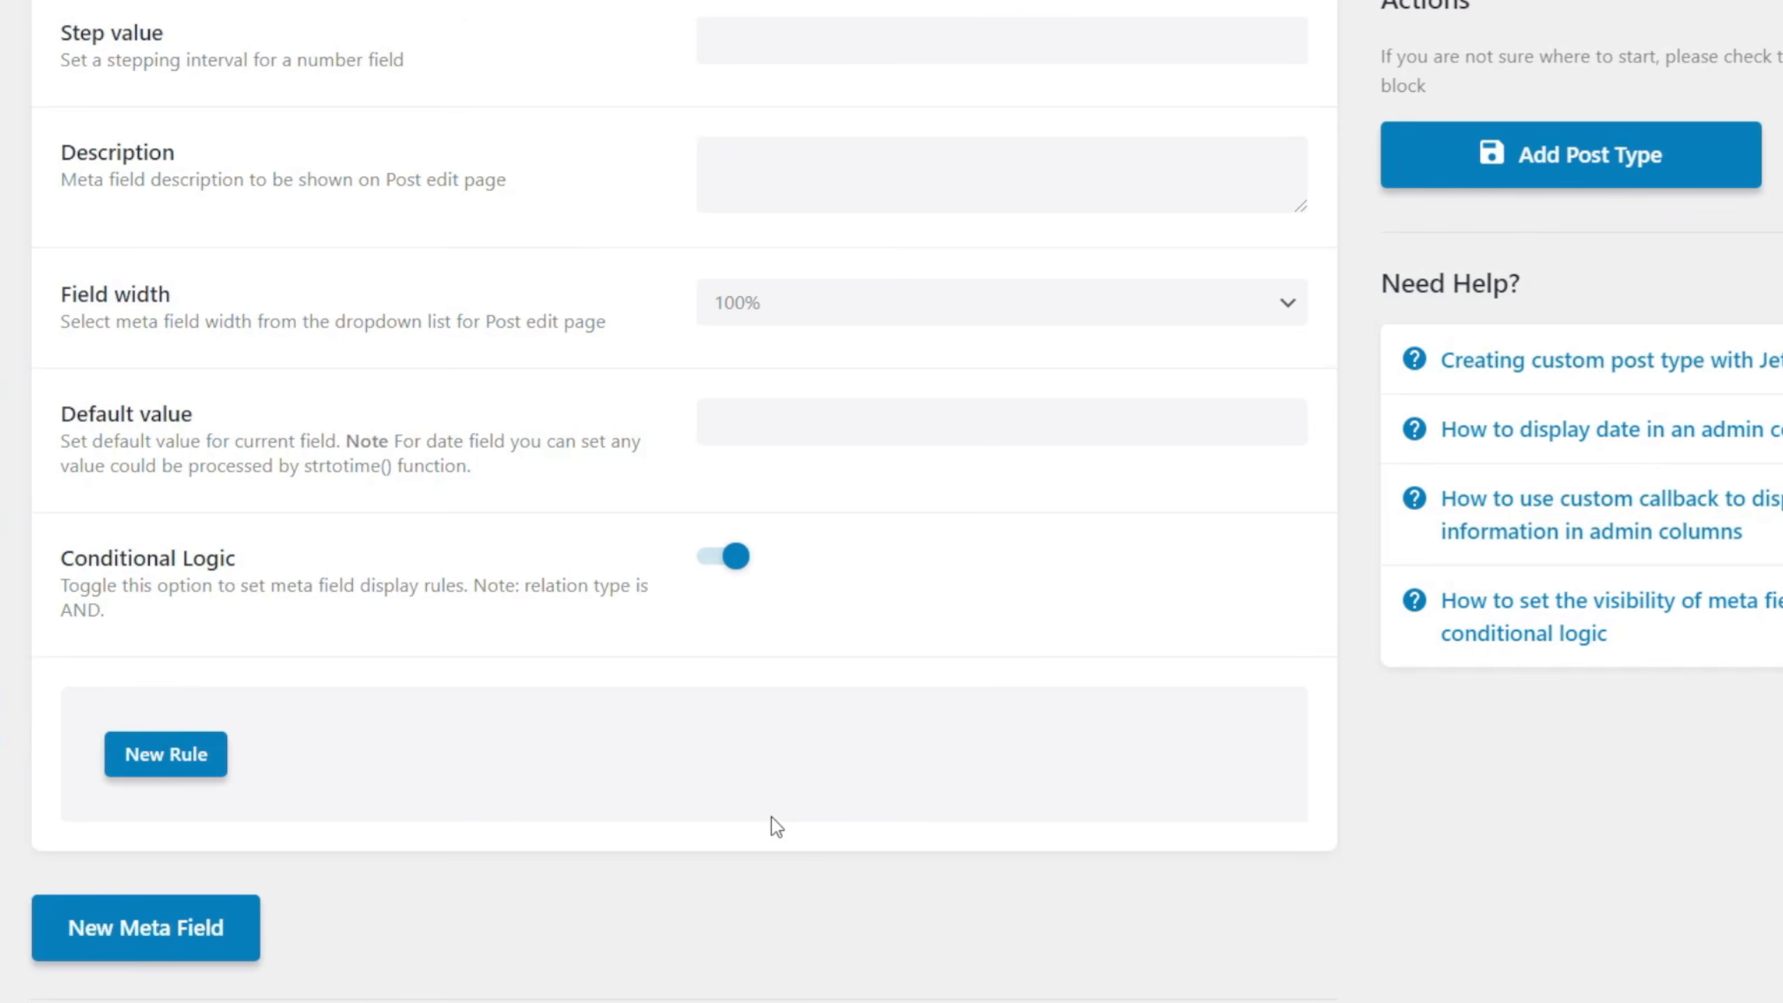
pyautogui.click(167, 756)
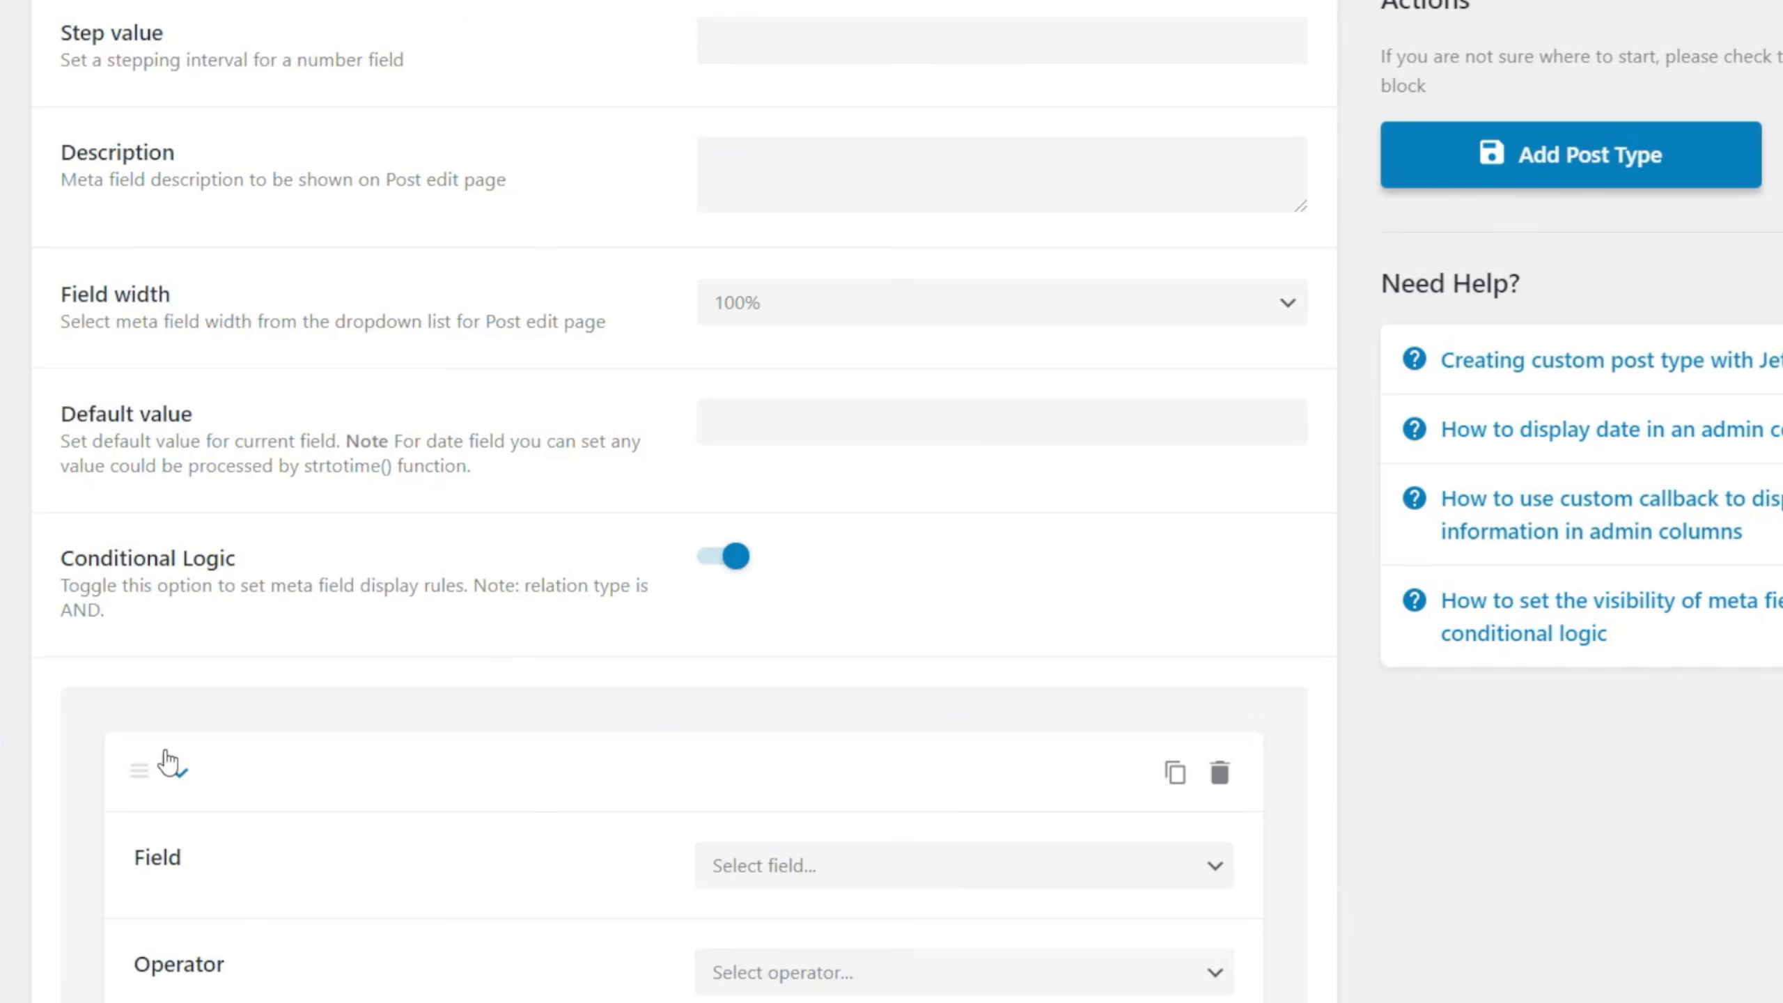
pyautogui.scroll(-4, 518, 859)
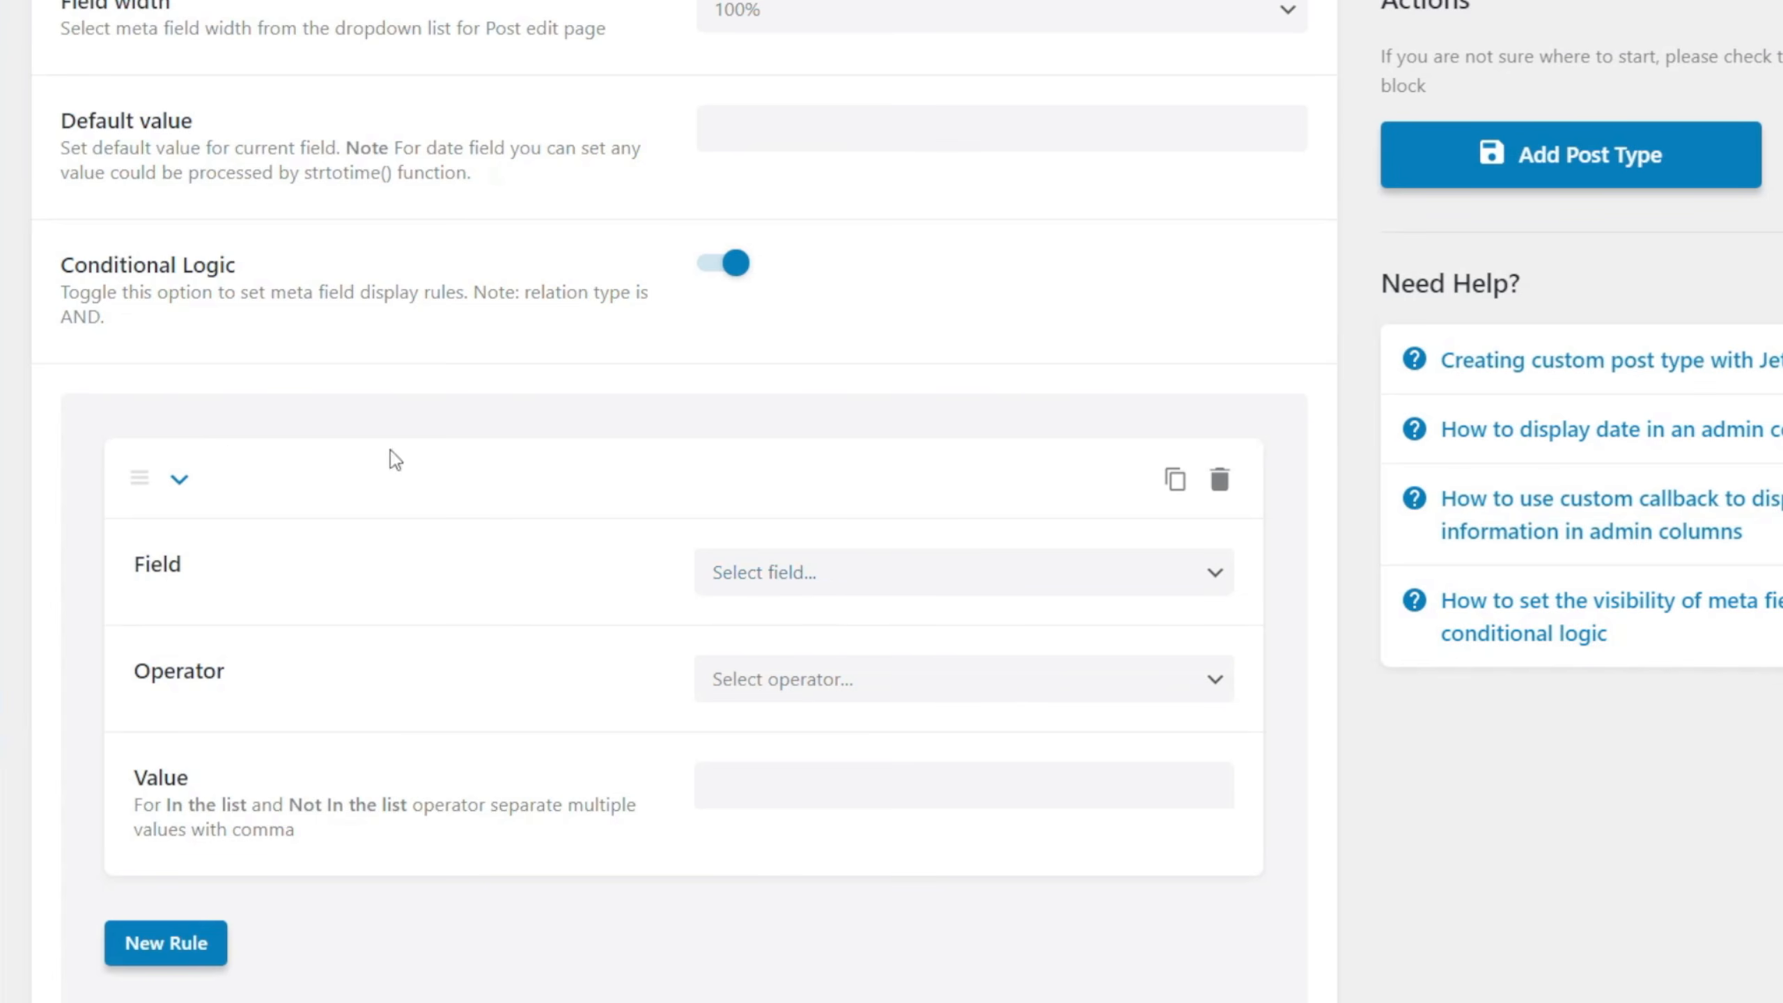
pyautogui.click(784, 571)
pyautogui.click(605, 580)
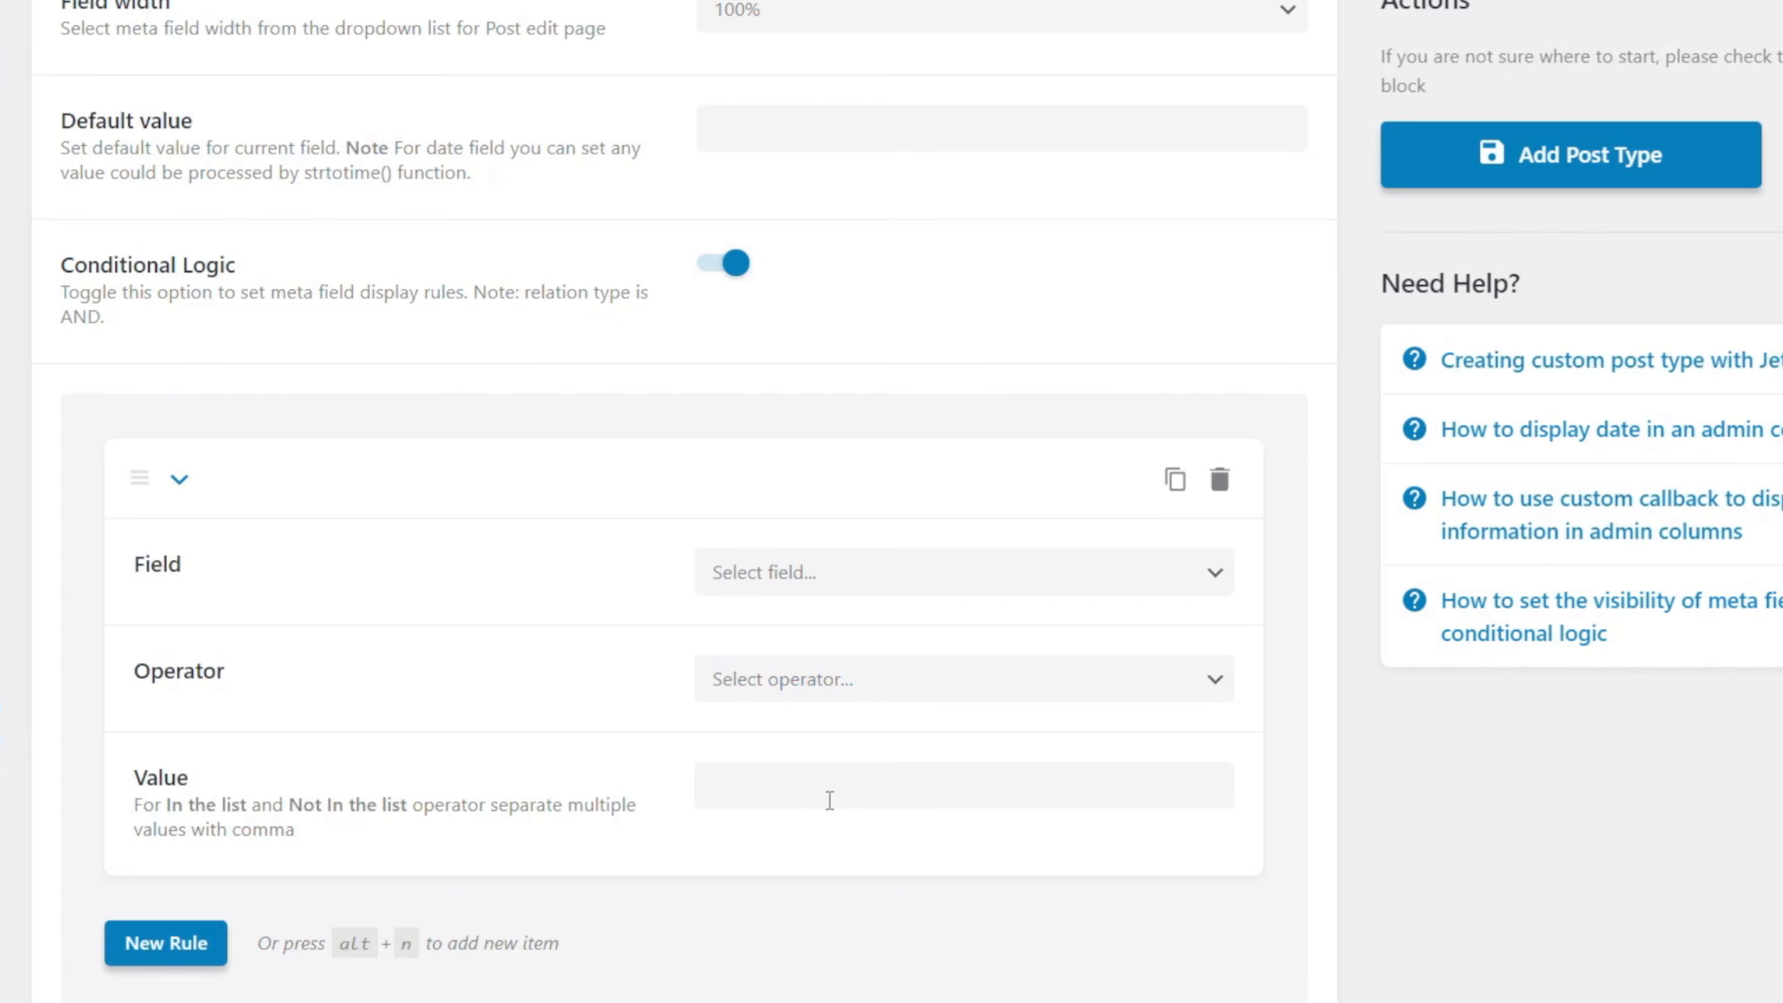
pyautogui.click(710, 270)
pyautogui.scroll(4, 400, 795)
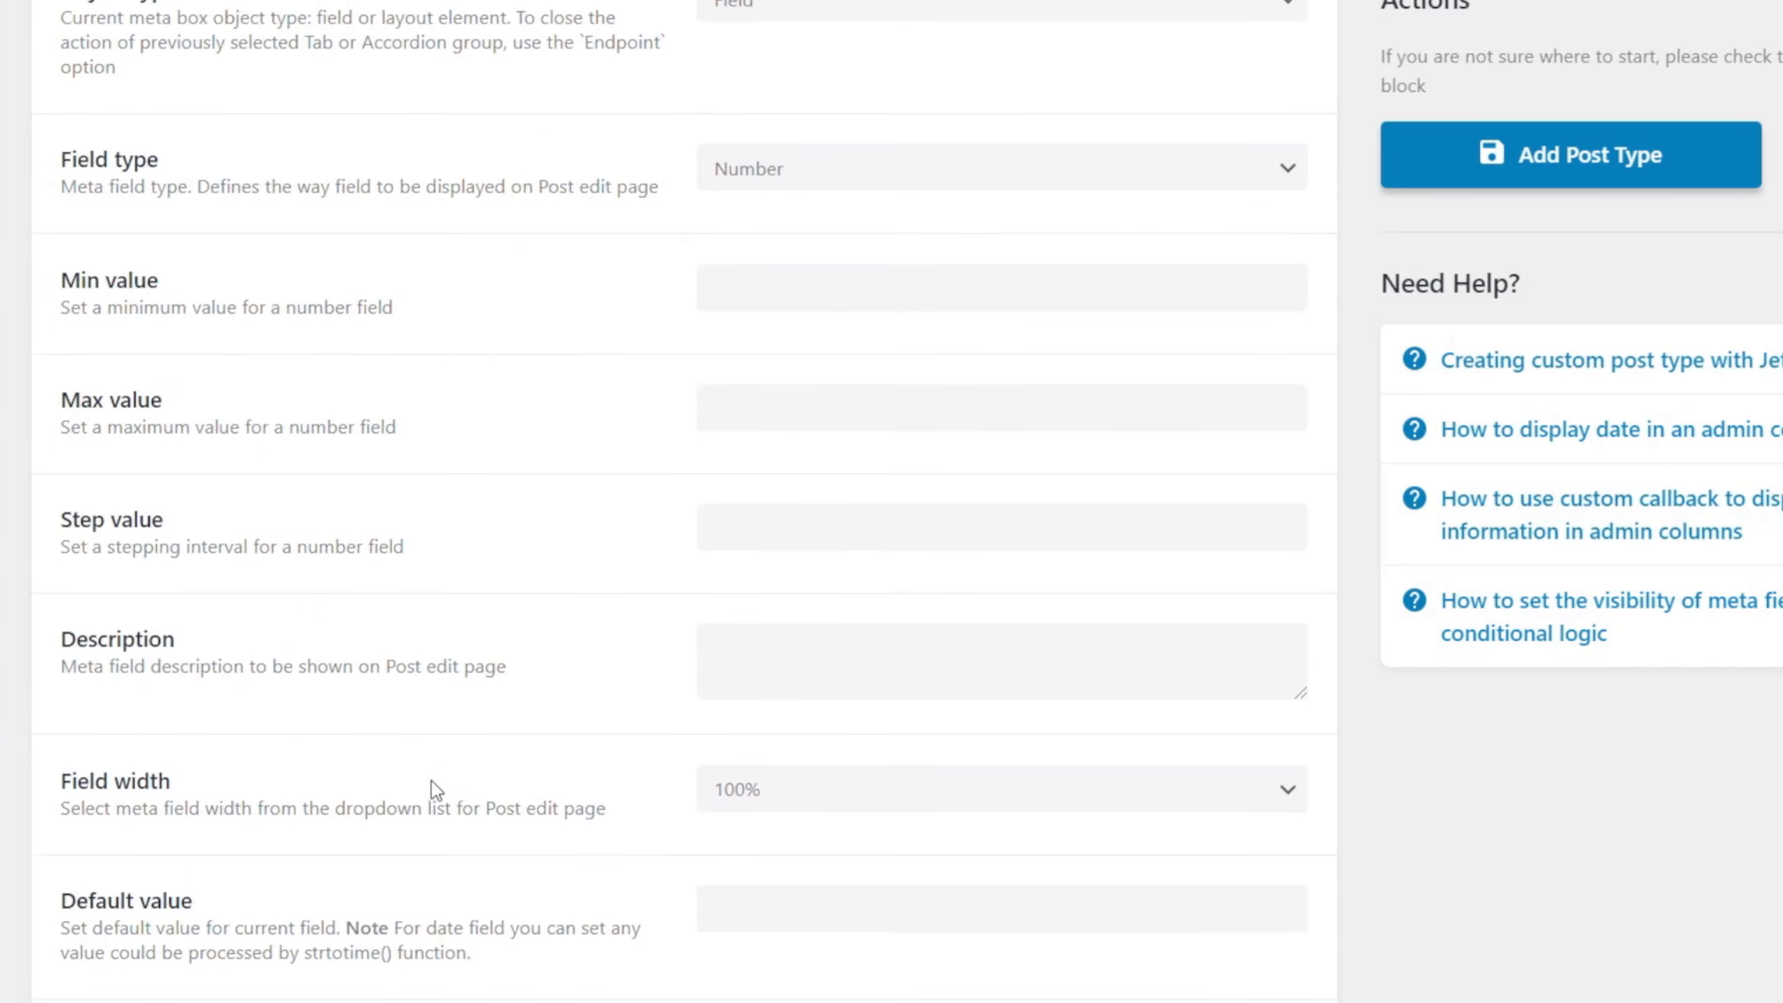
pyautogui.scroll(4, 419, 798)
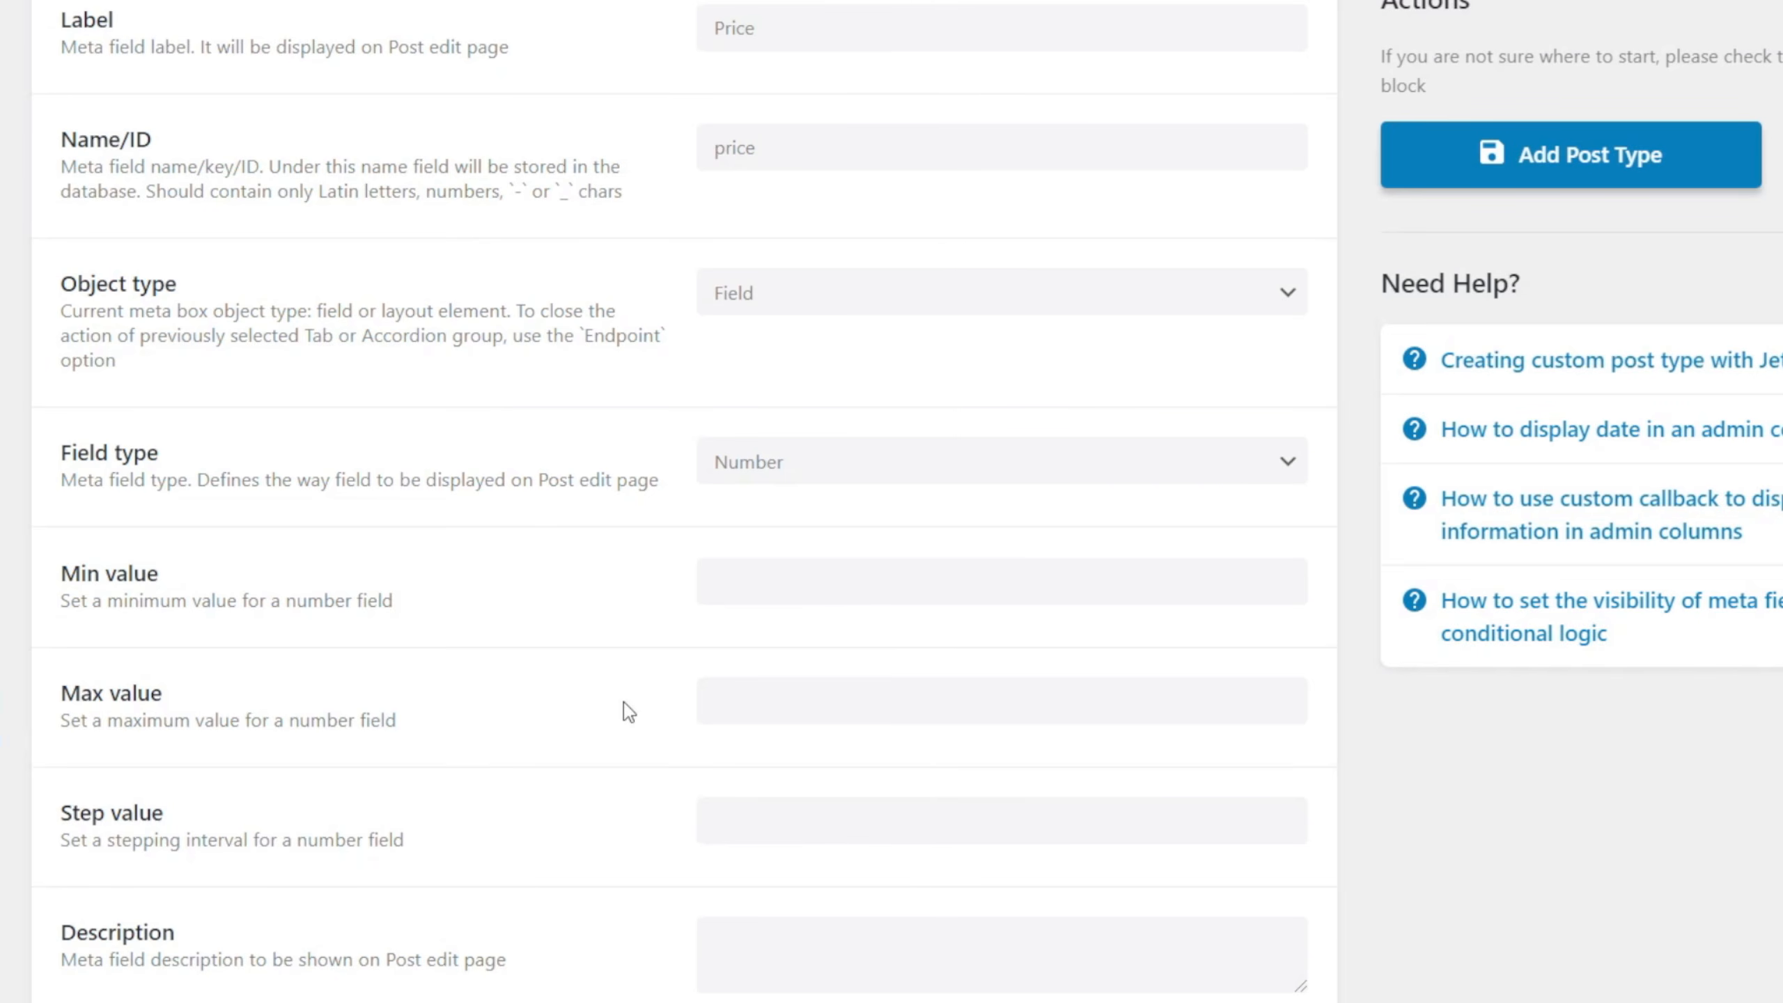
# Add a second meta field below Price and collapse the Price field's settings.
pyautogui.scroll(-4, 624, 713)
pyautogui.scroll(-5, 628, 712)
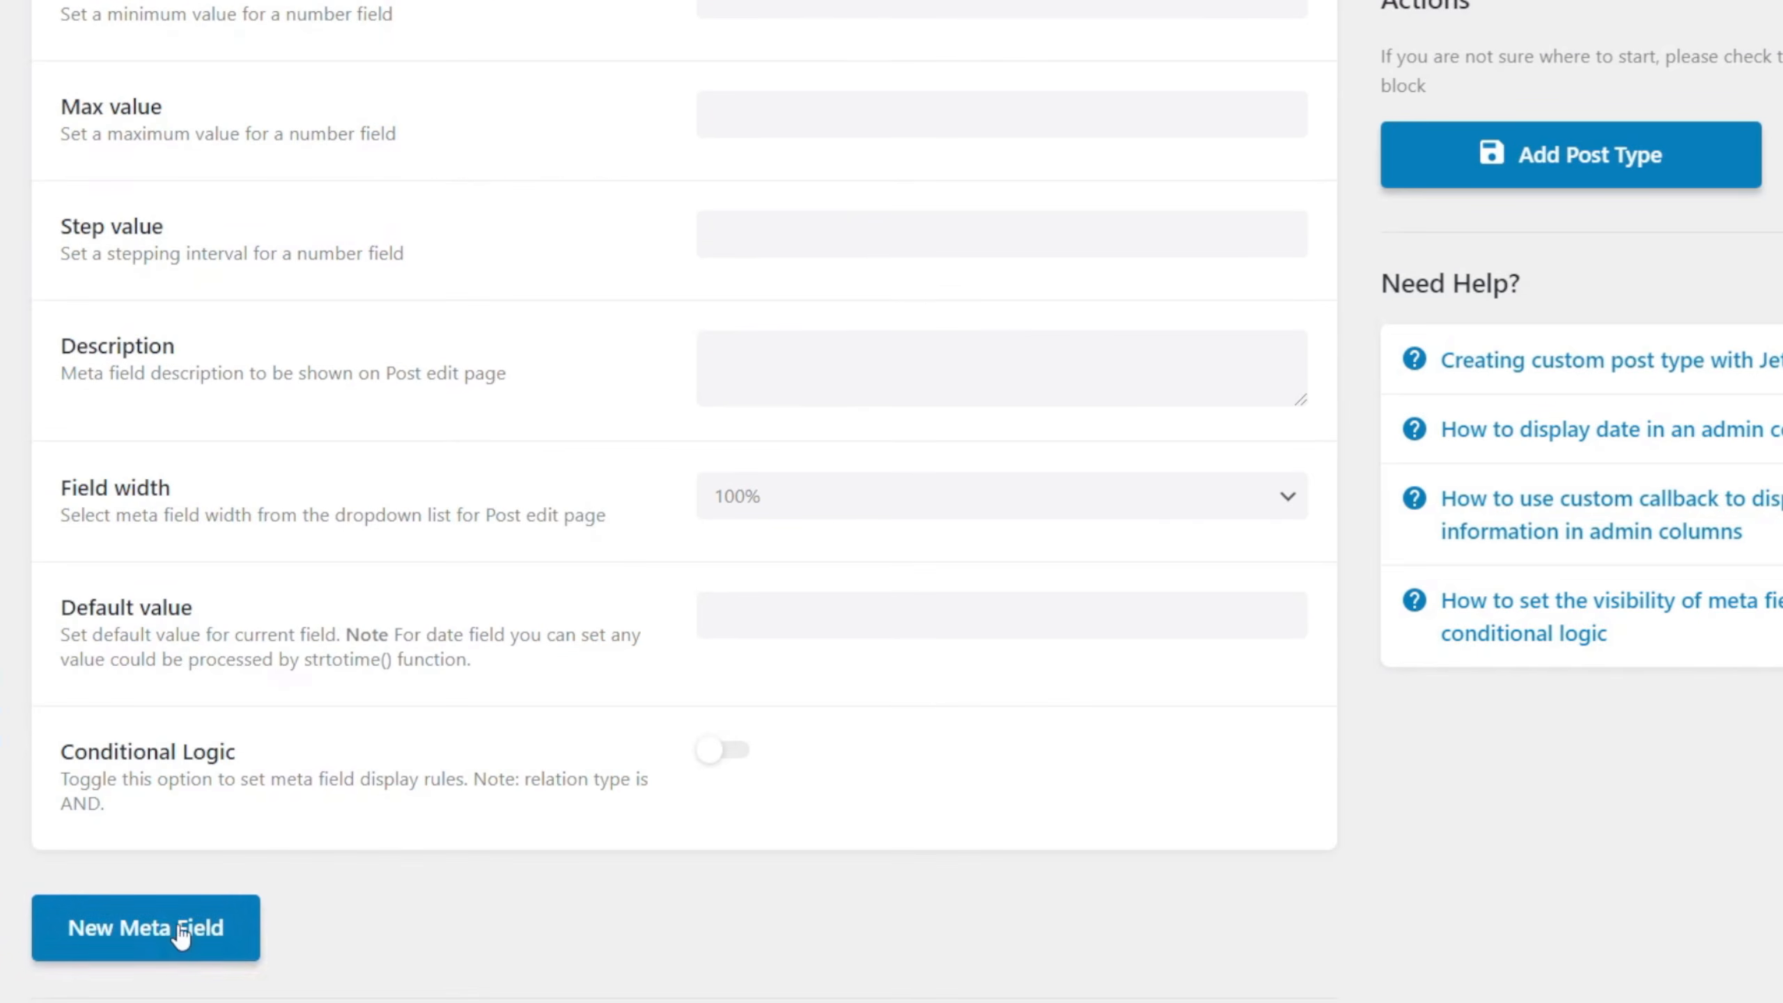
pyautogui.click(166, 935)
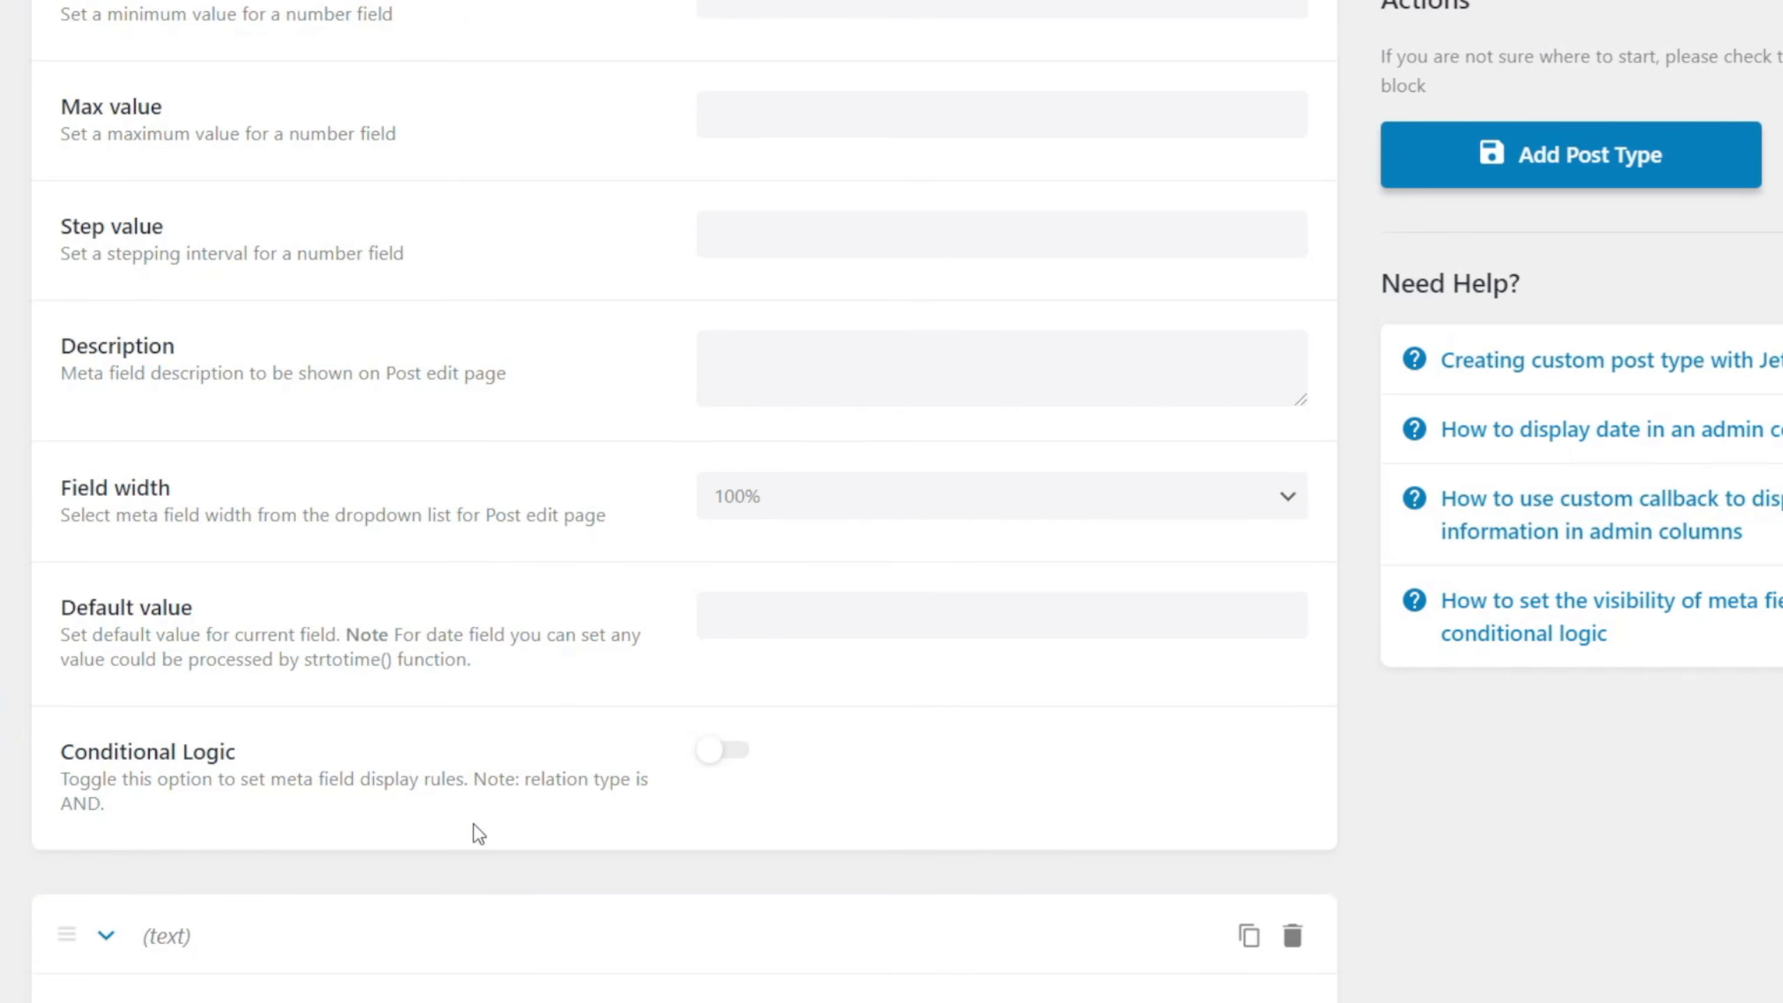
pyautogui.scroll(15, 478, 831)
pyautogui.scroll(2, 455, 778)
pyautogui.click(107, 521)
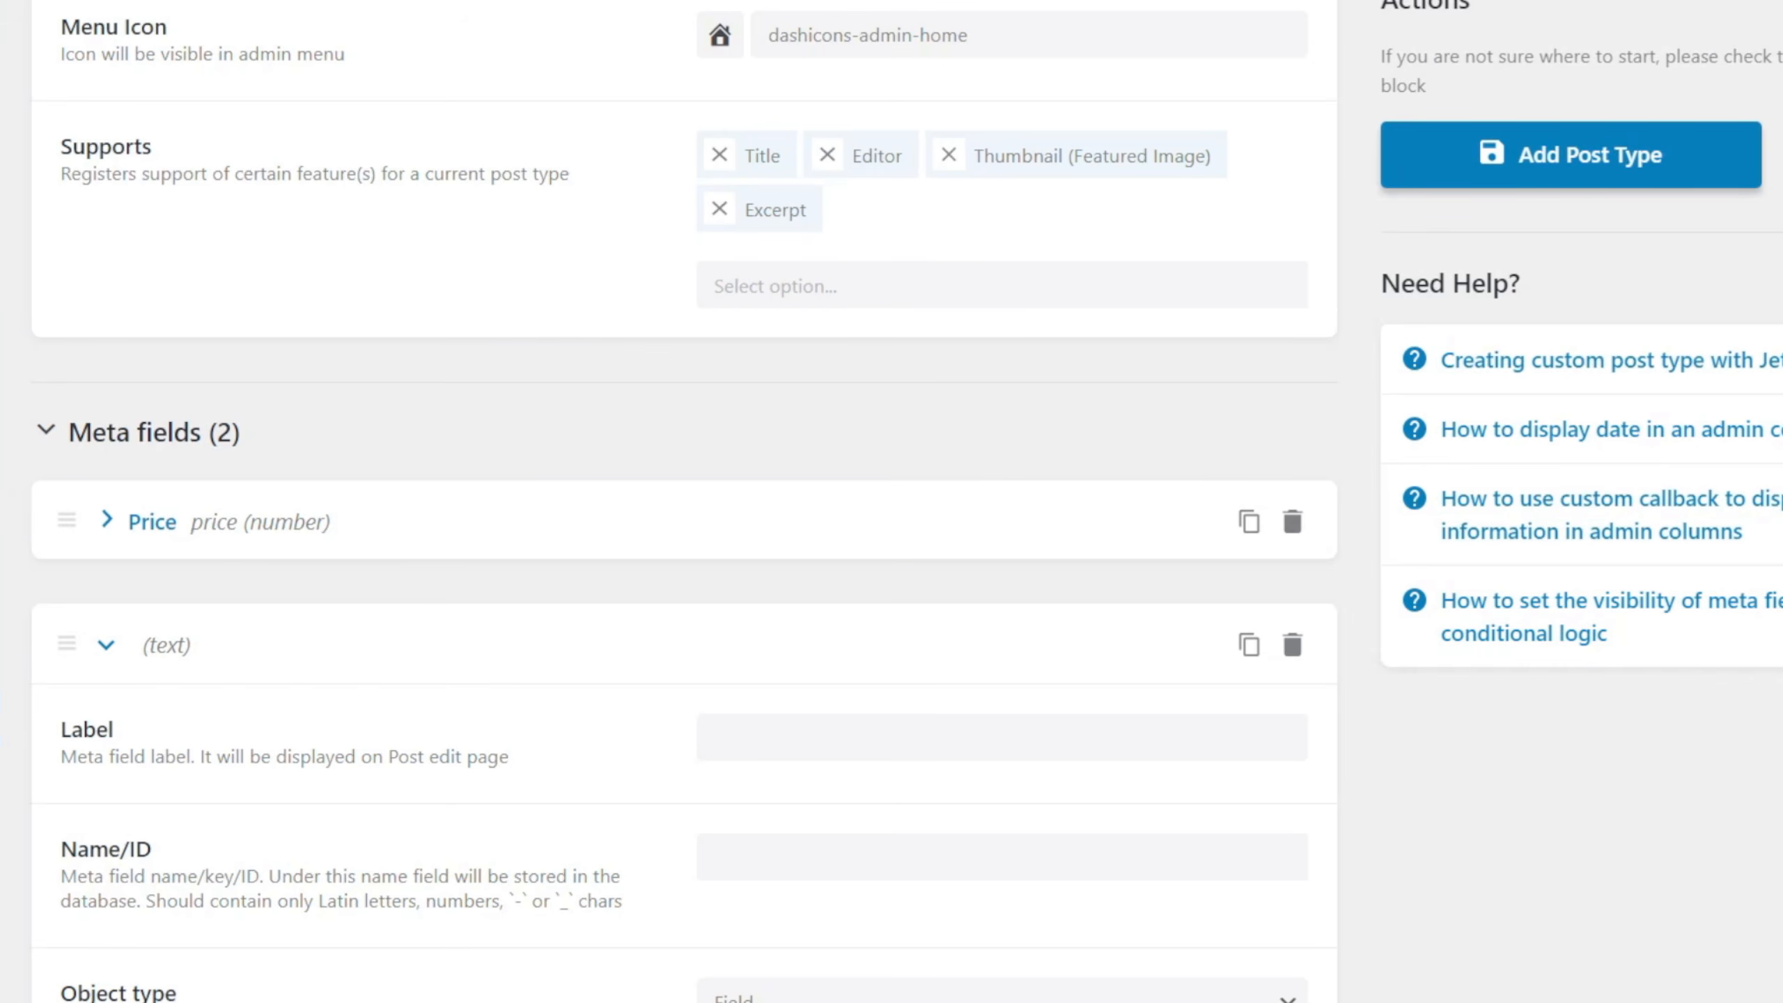
# Label the new meta field Location, with location as its Name/ID.
pyautogui.scroll(-4, 678, 736)
pyautogui.click(767, 442)
pyautogui.write('Location')
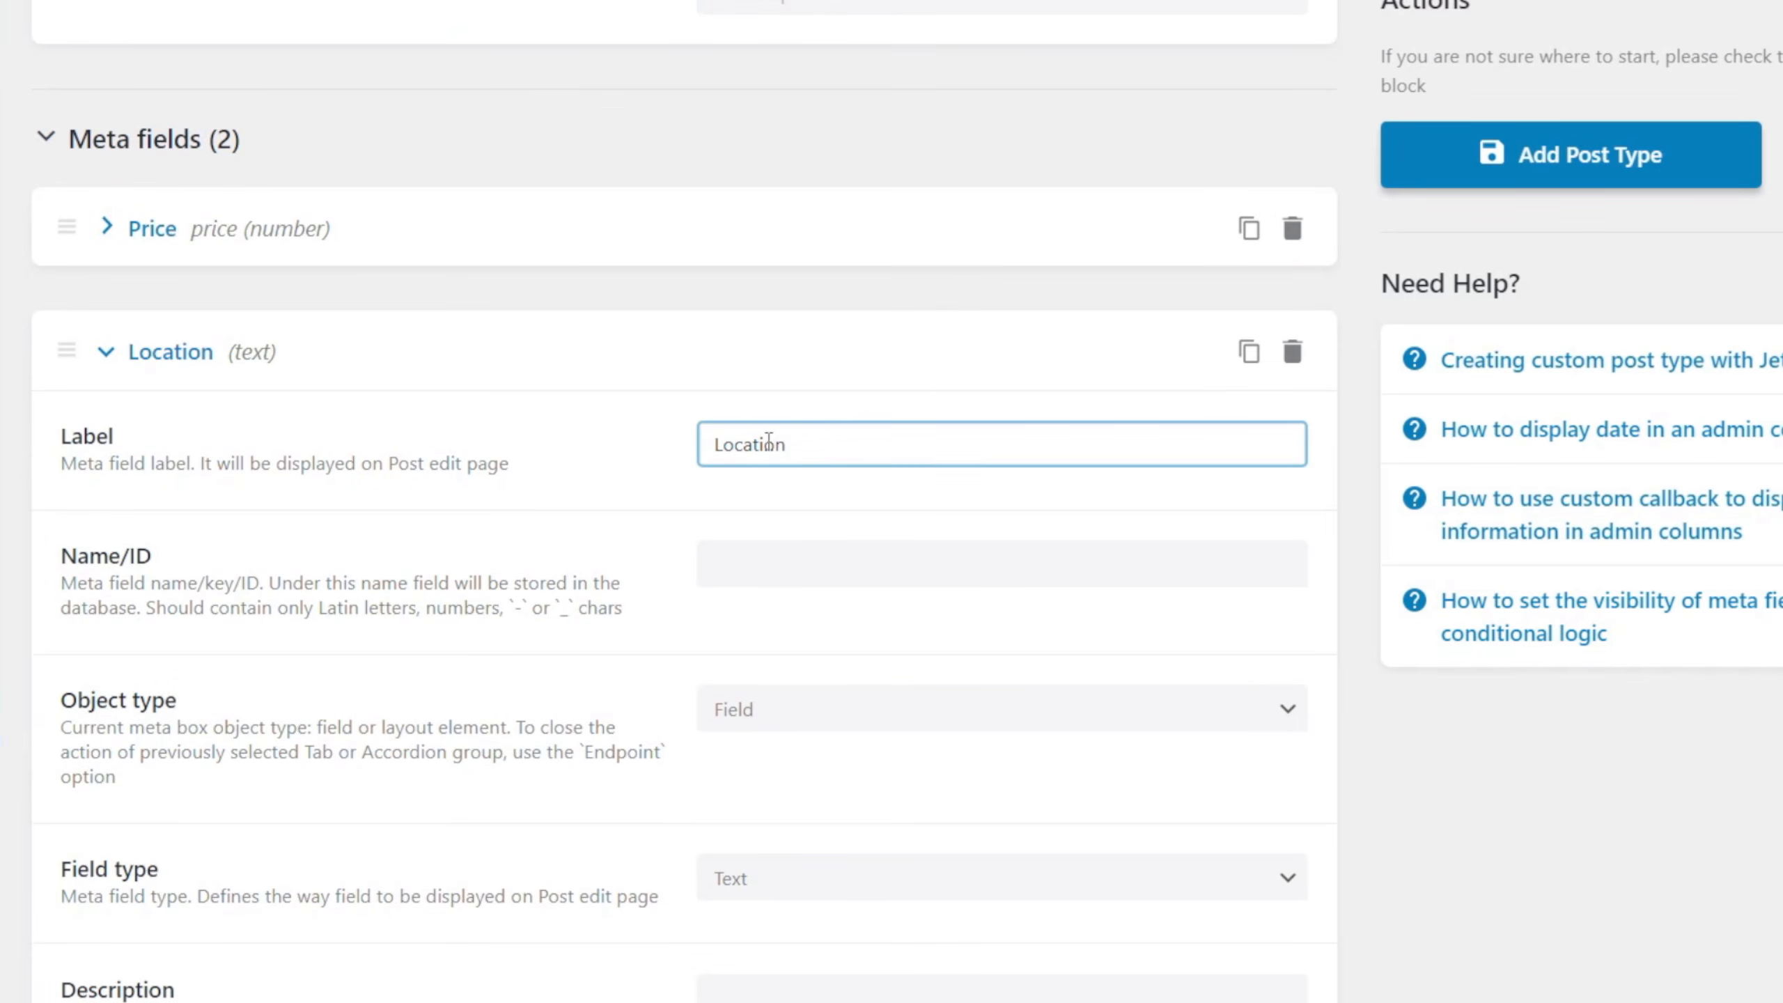
pyautogui.click(800, 558)
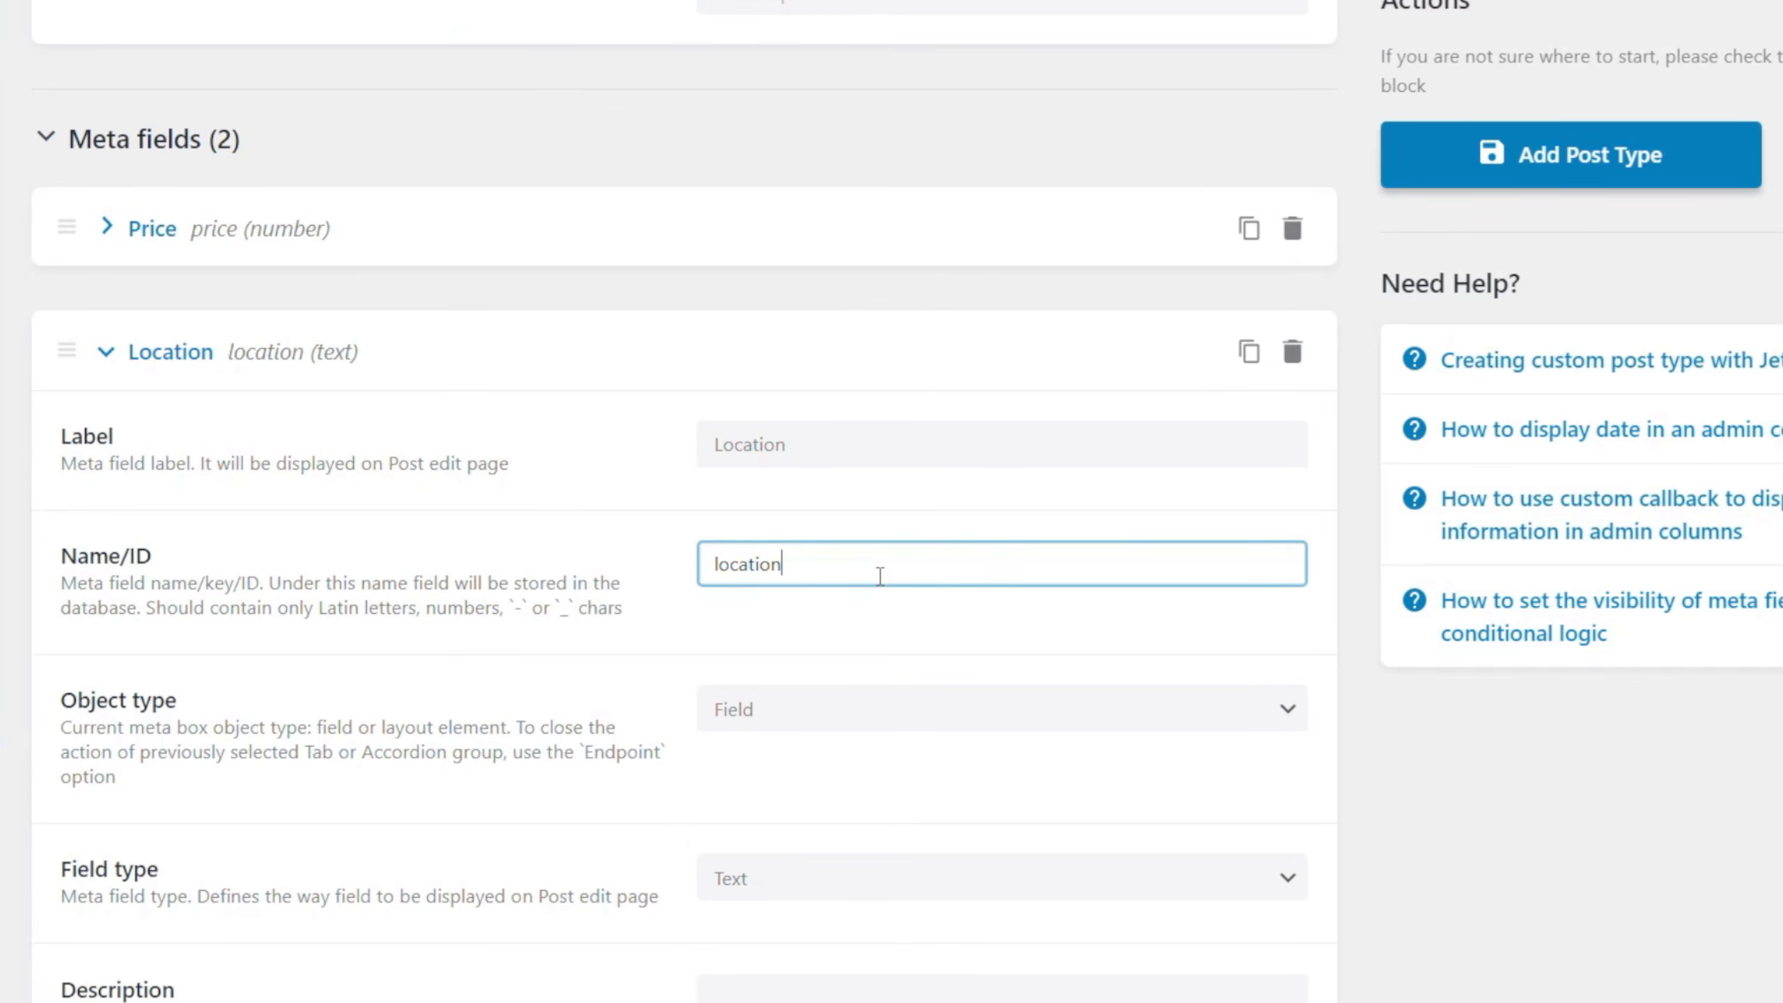
# Leave the Location field's type as Text, add a third meta field, and collapse Location's settings.
pyautogui.scroll(-4, 460, 731)
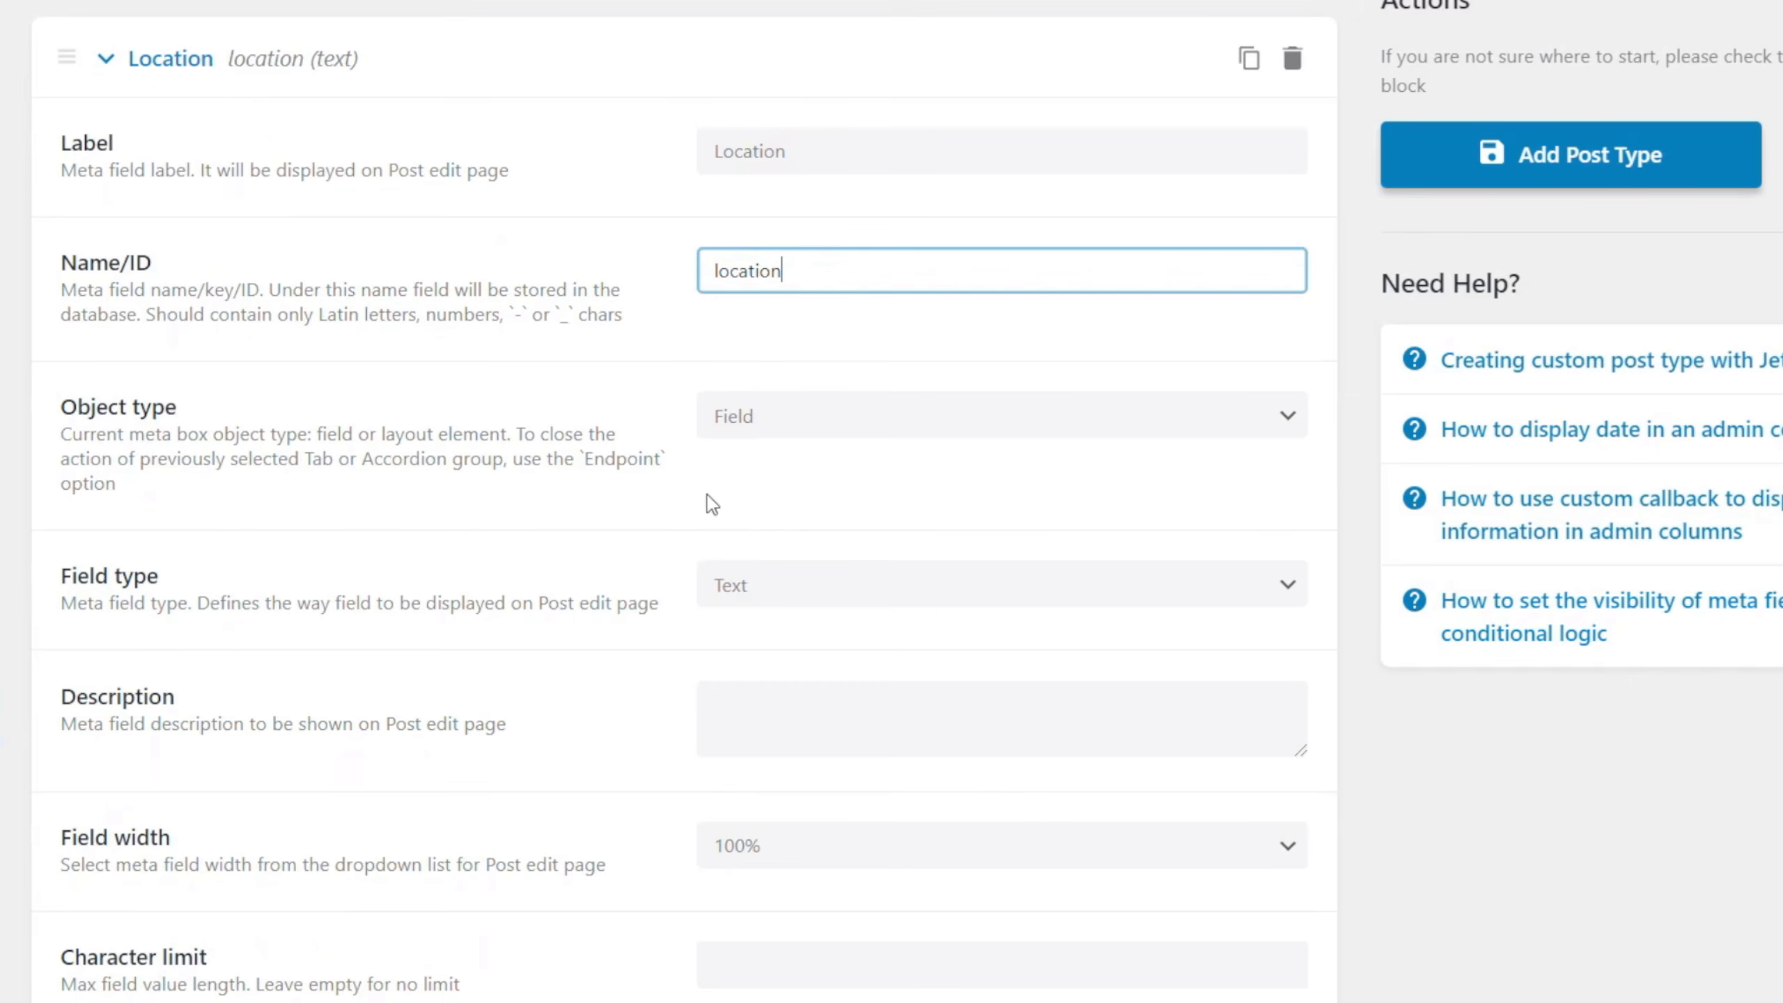
pyautogui.scroll(-2, 461, 569)
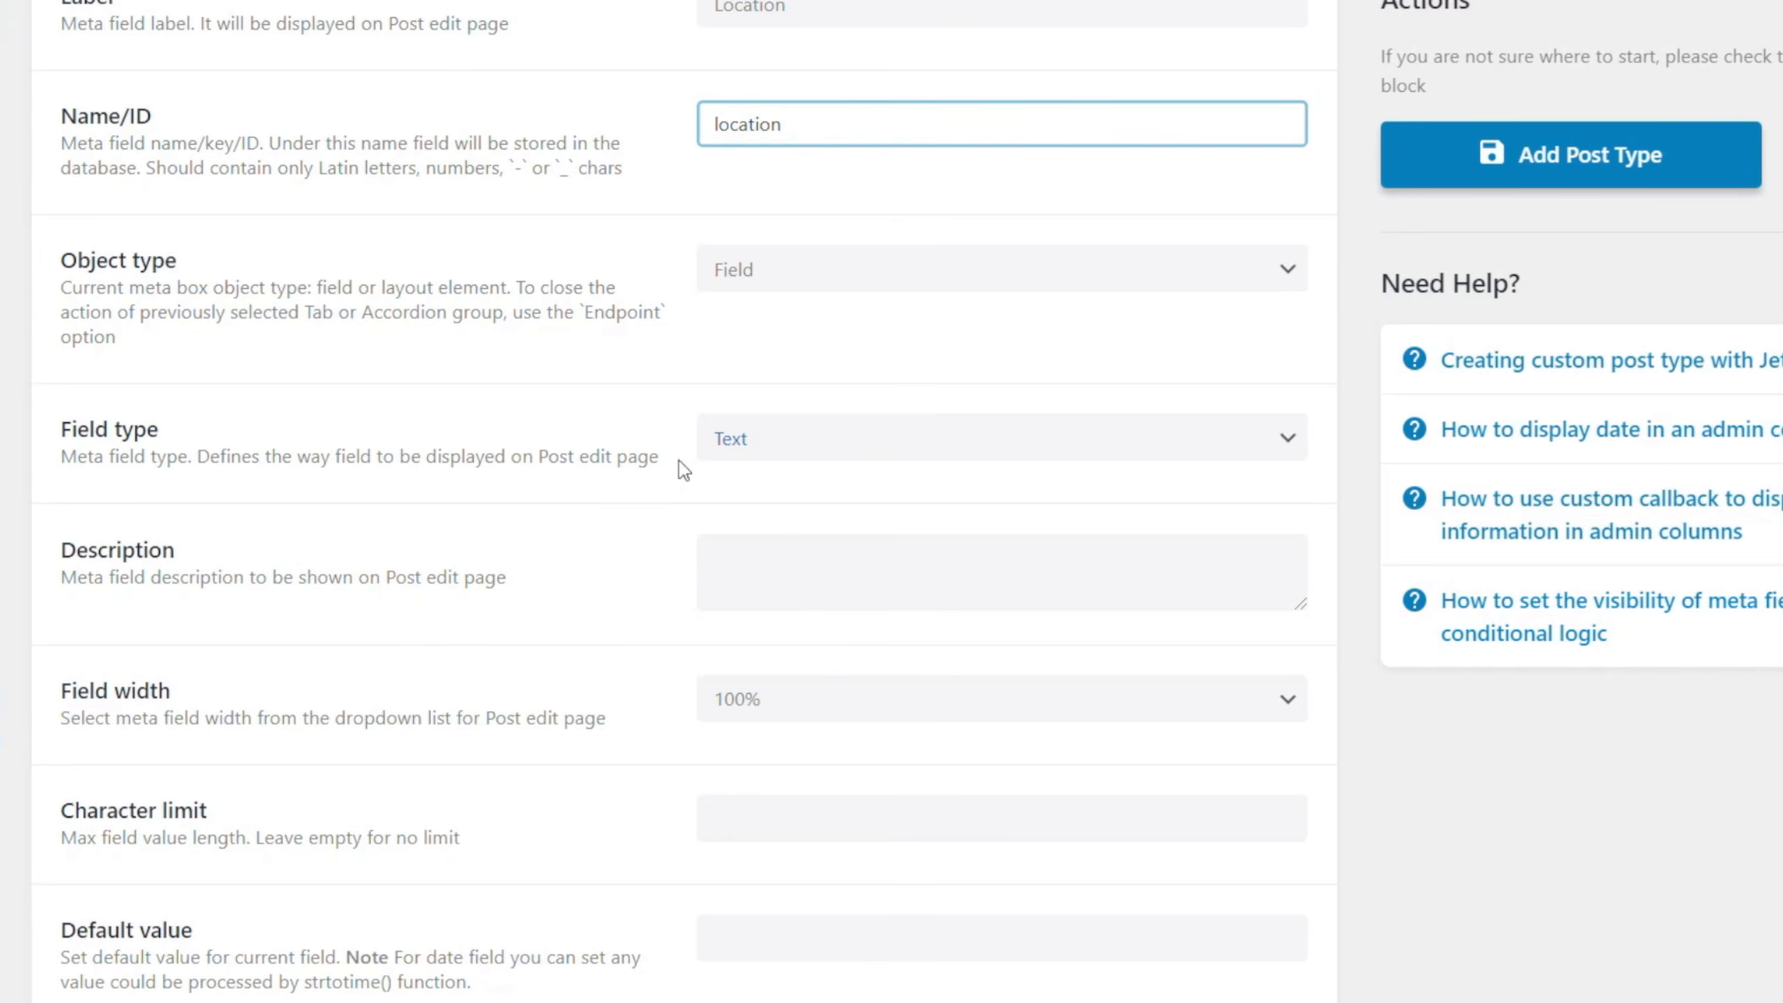
pyautogui.scroll(-4, 513, 580)
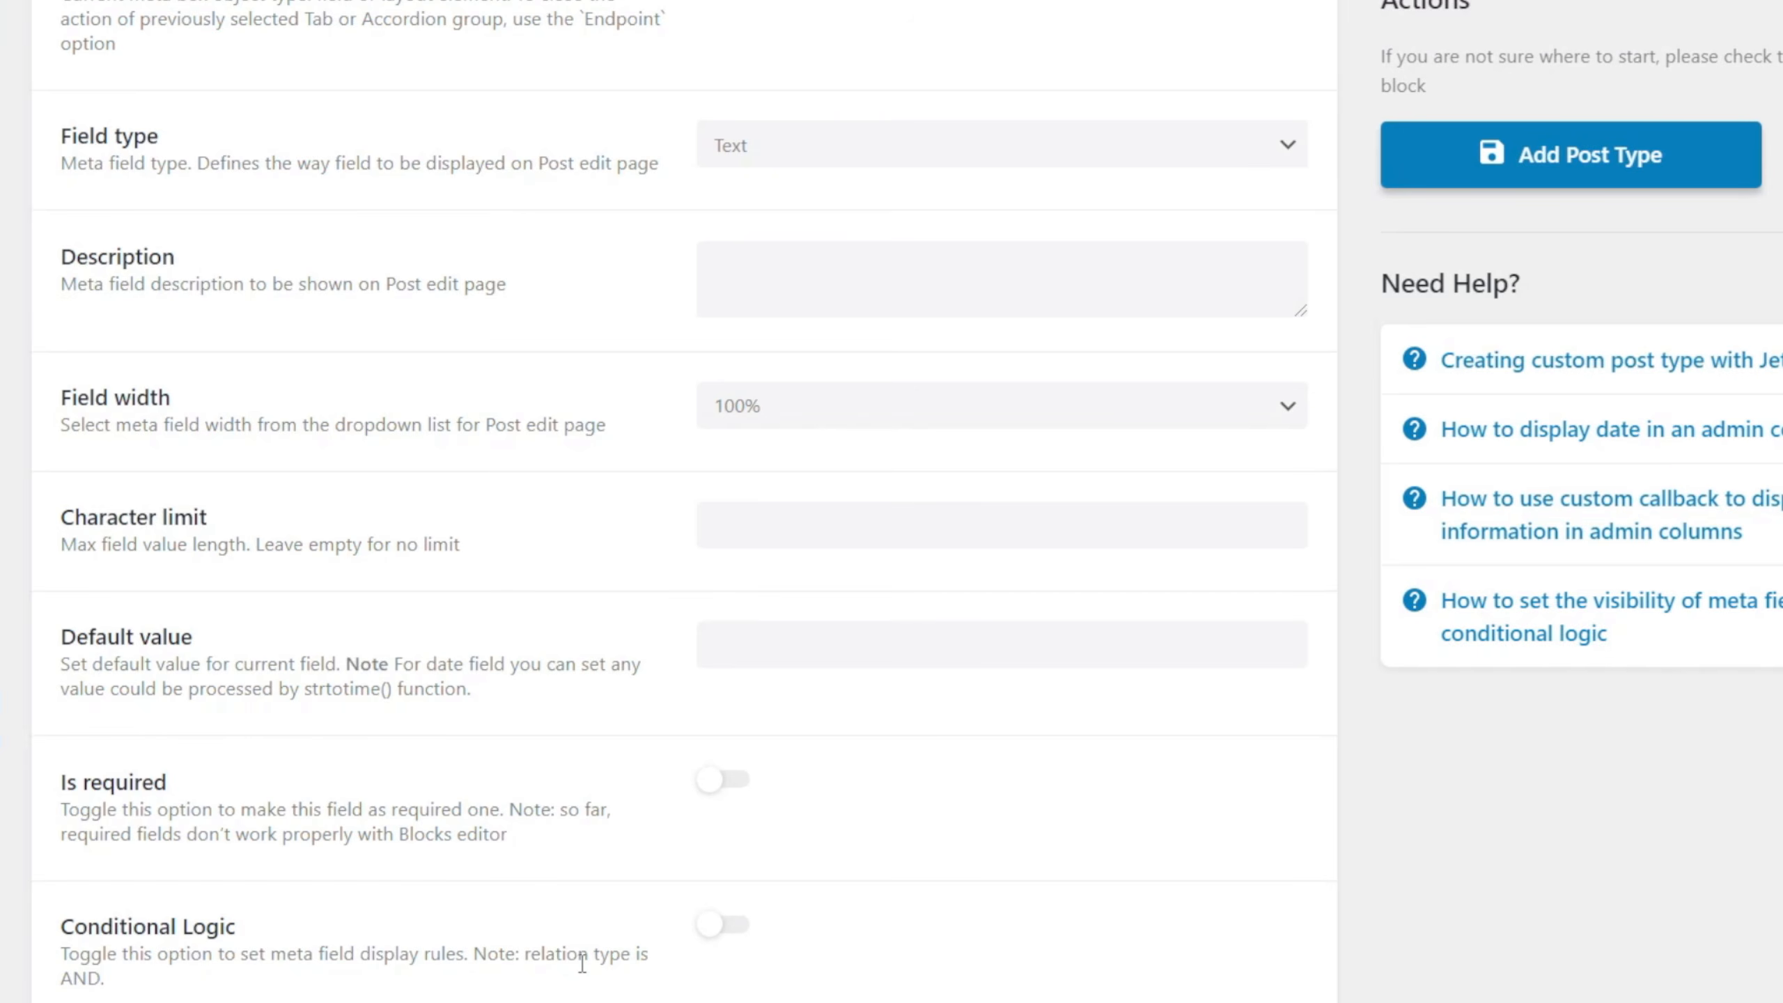
pyautogui.scroll(10, 578, 916)
pyautogui.scroll(1, 576, 909)
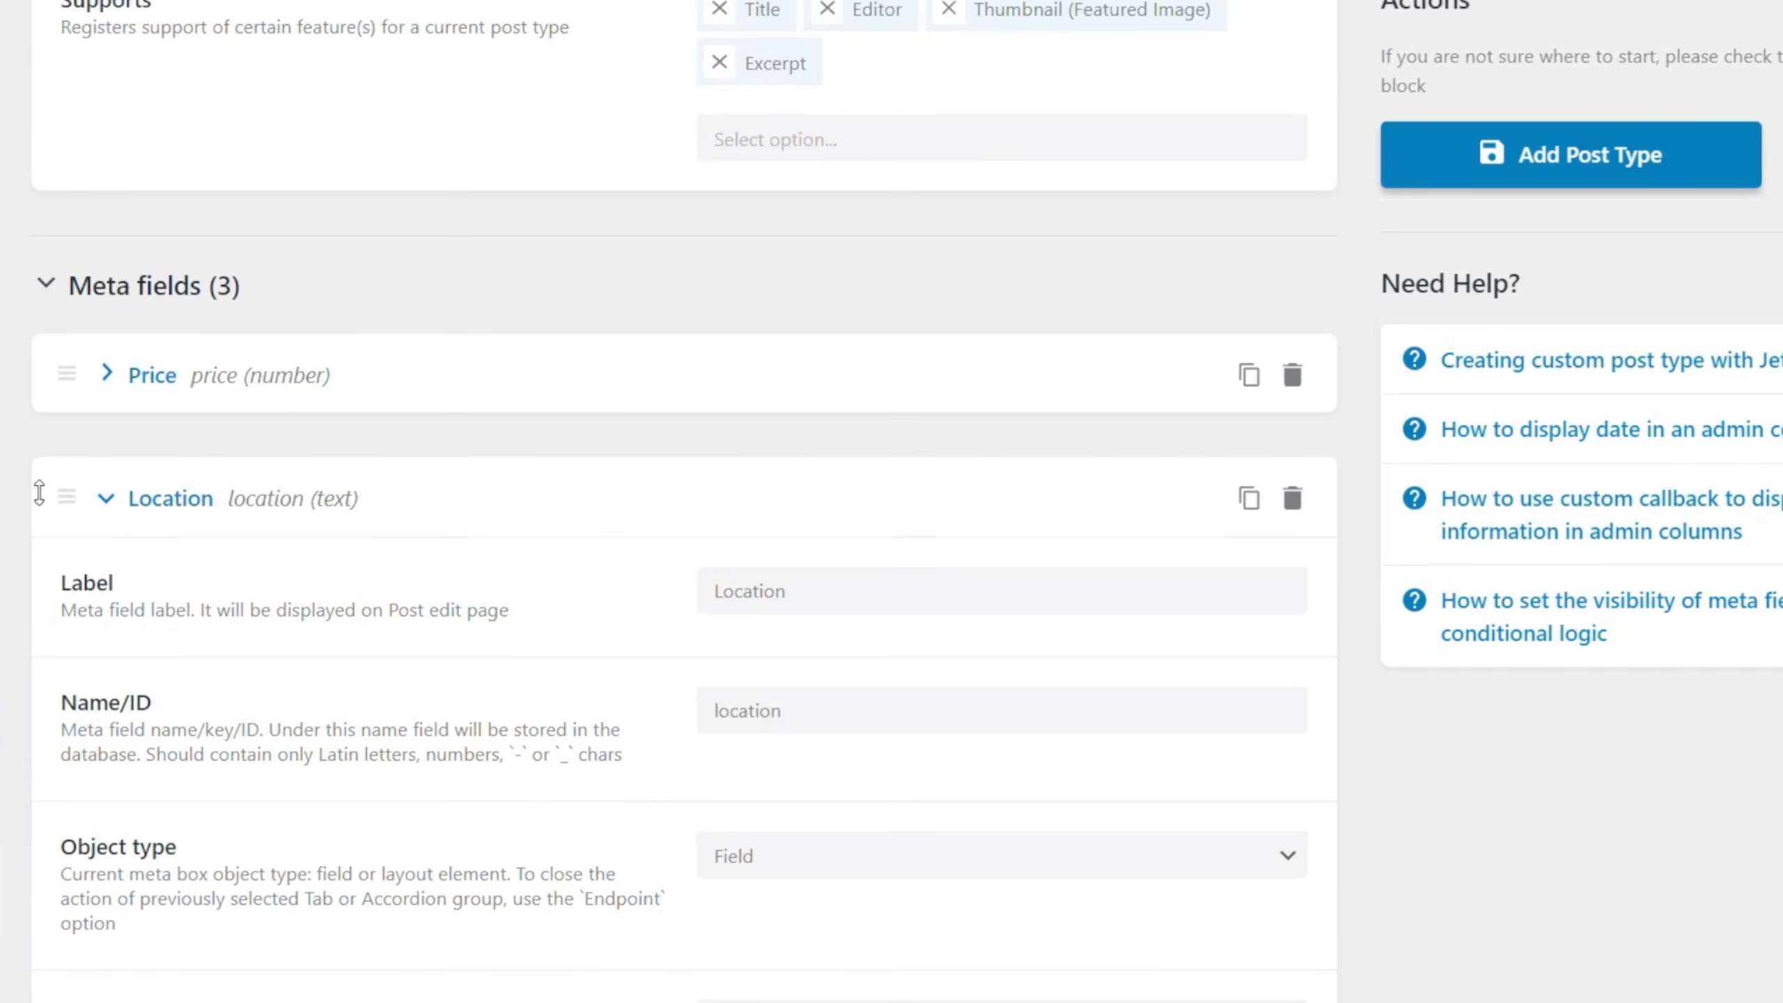
pyautogui.click(156, 501)
# Label the third meta field Bedrooms, with bedrooms as its Name/ID.
pyautogui.click(783, 722)
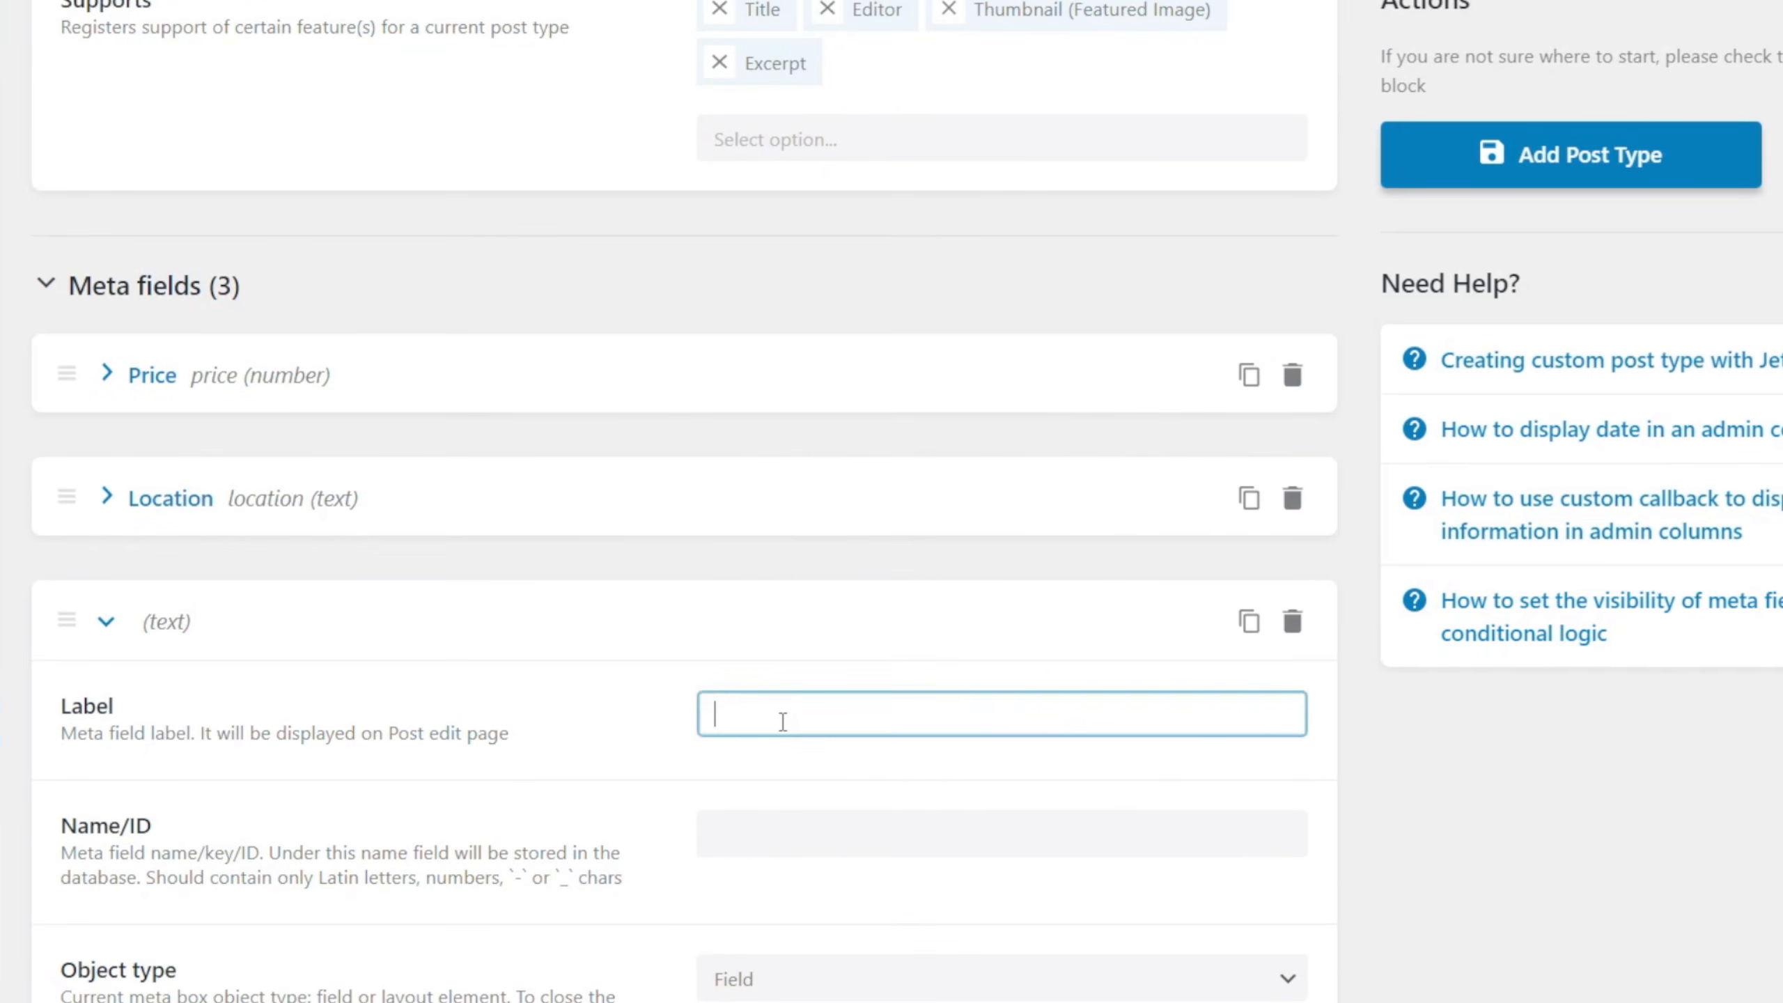
pyautogui.write('bedrooms')
pyautogui.moveTo(725, 719); pyautogui.dragTo(700, 721)
pyautogui.write('B')
pyautogui.click(829, 850)
# Keep the Bedrooms object type as Field and set its field type to Number with a minimum value of 1.
pyautogui.scroll(-5, 997, 913)
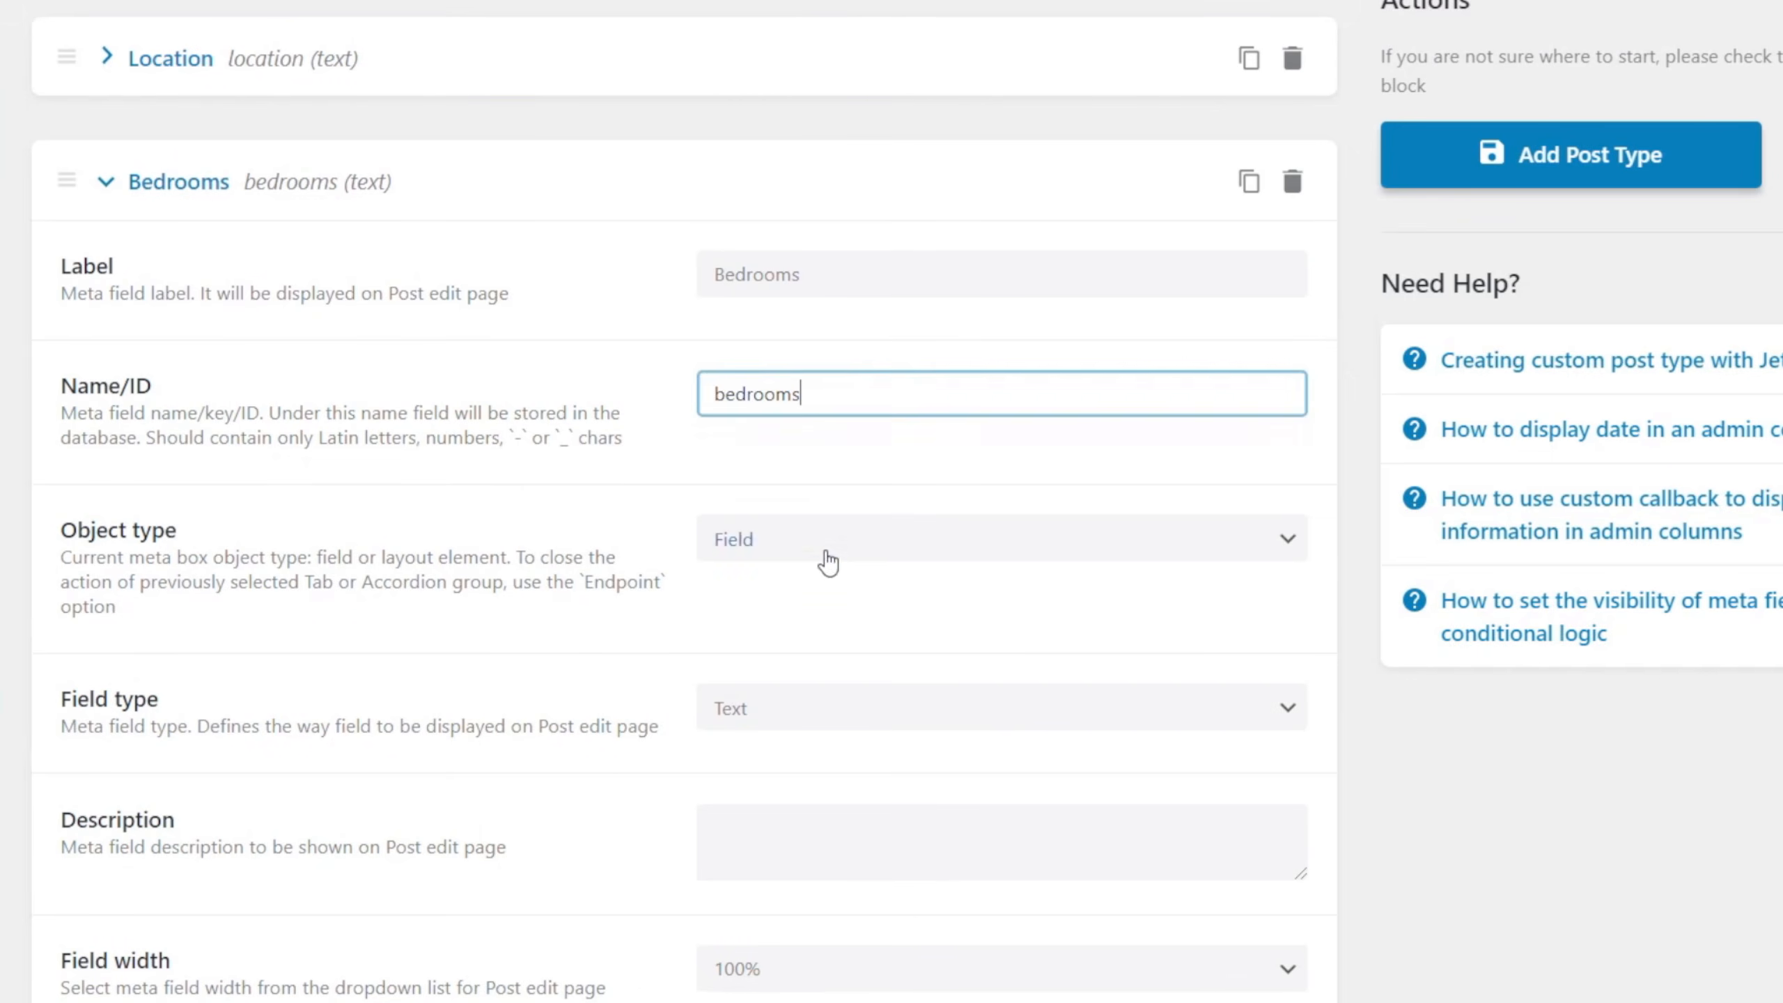
pyautogui.click(825, 551)
pyautogui.click(827, 570)
pyautogui.click(866, 706)
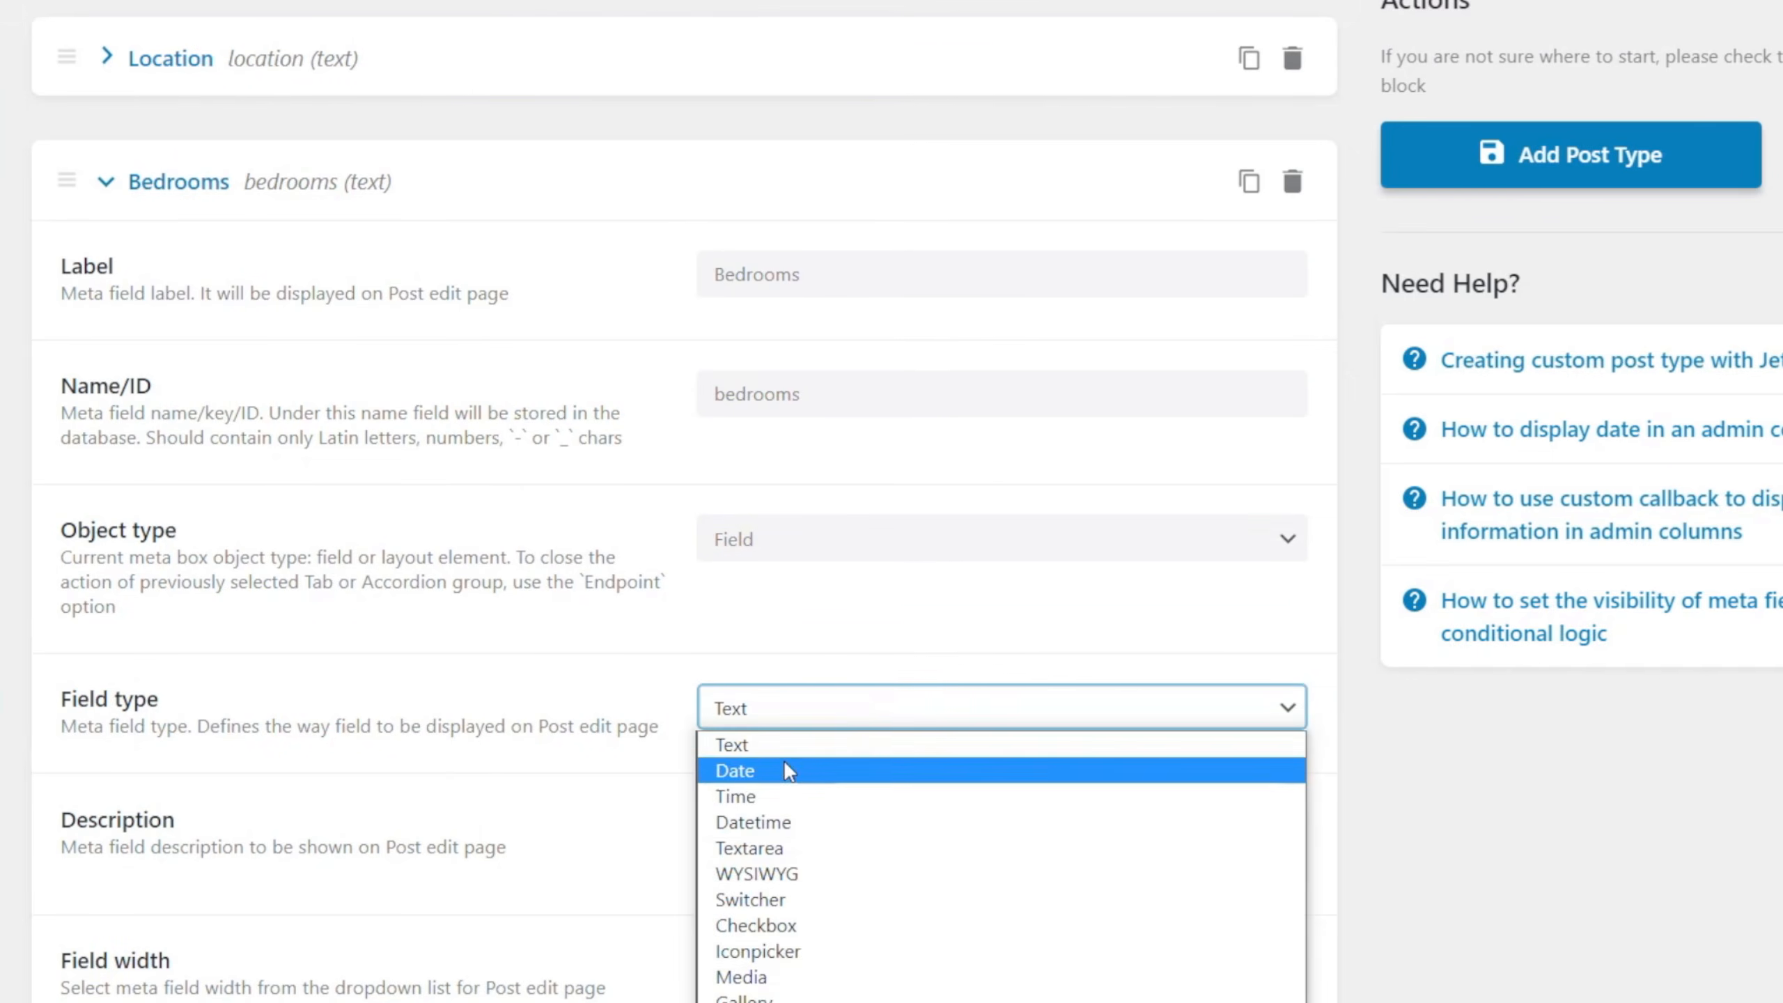
pyautogui.click(759, 1002)
pyautogui.scroll(-2, 445, 874)
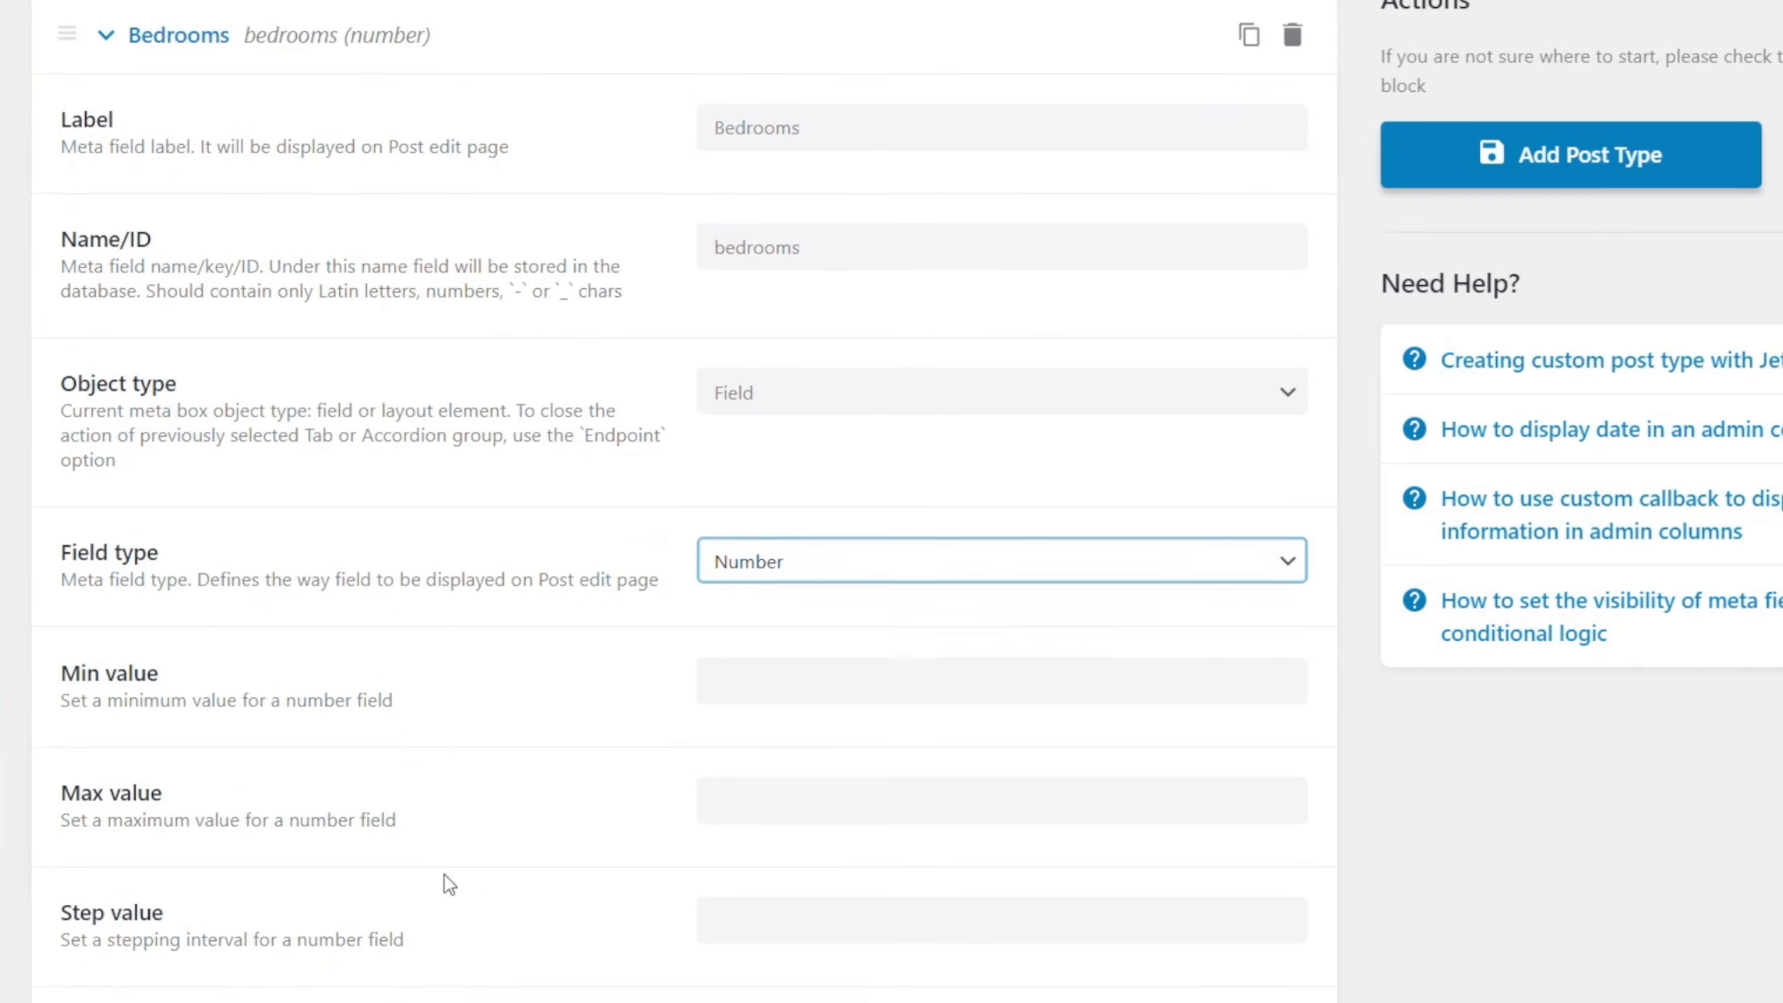
pyautogui.click(762, 528)
pyautogui.write('1')
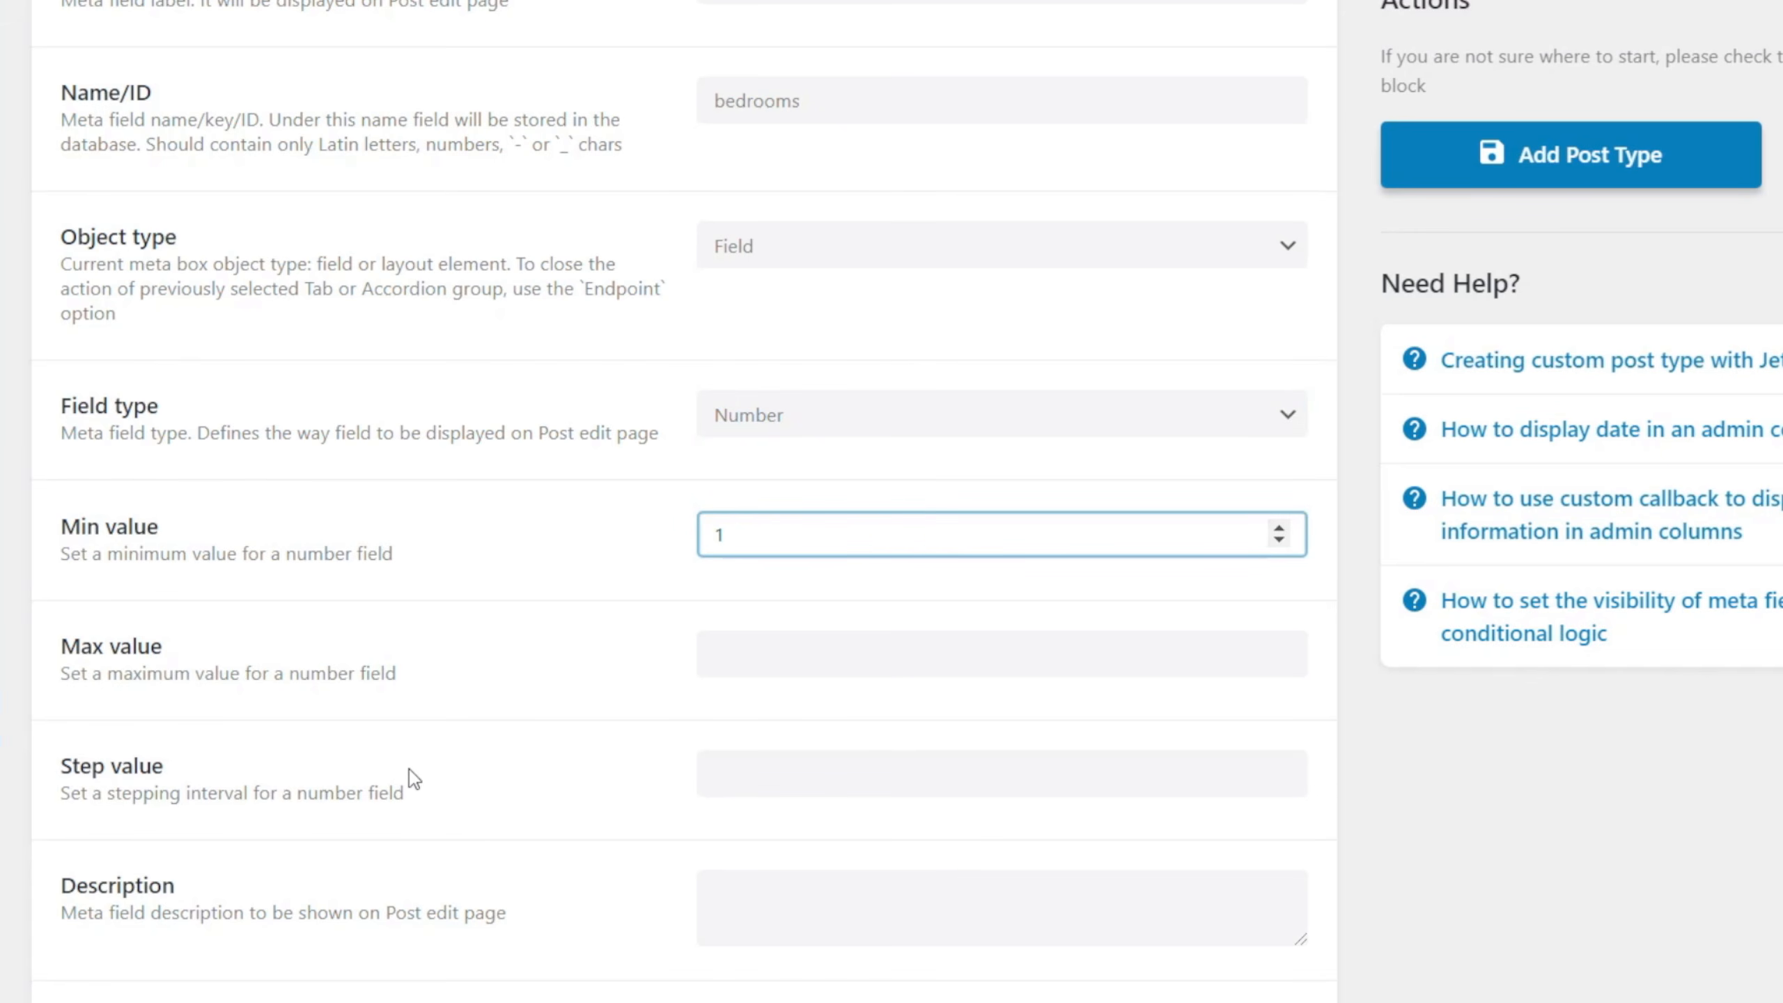
# Set the Bedrooms field's width on the post edit page to 33.3%.
pyautogui.scroll(2, 416, 783)
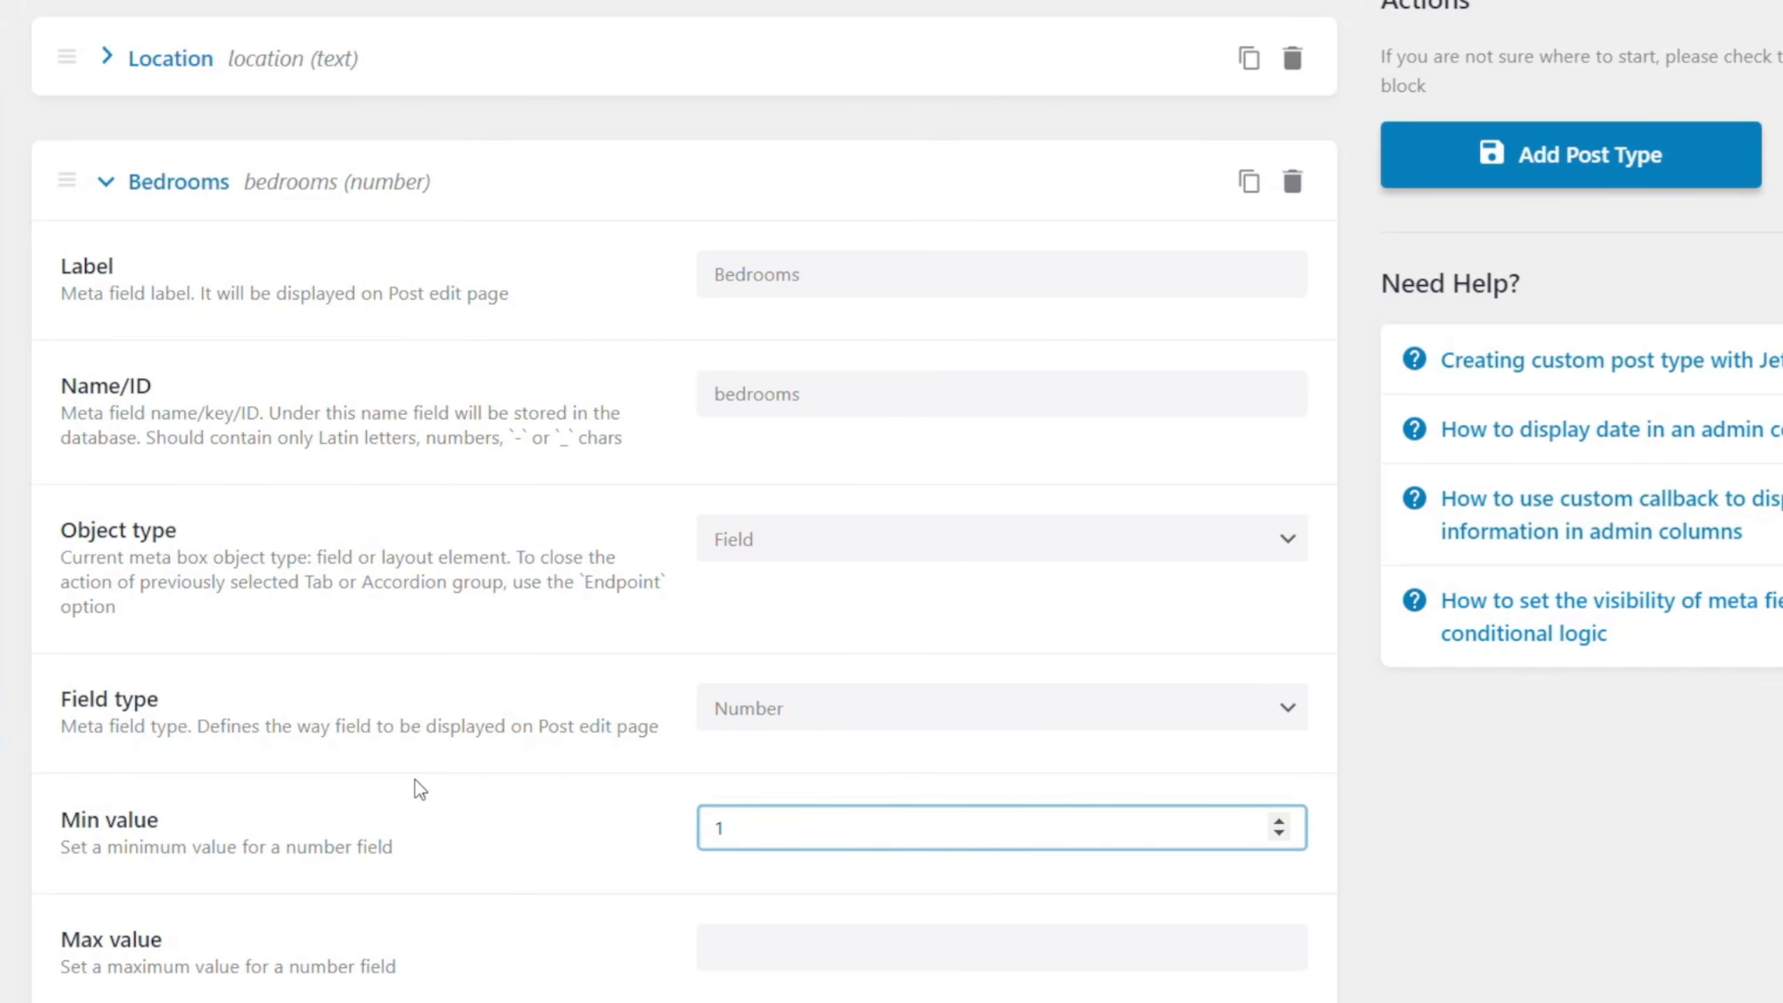
pyautogui.scroll(-4, 415, 780)
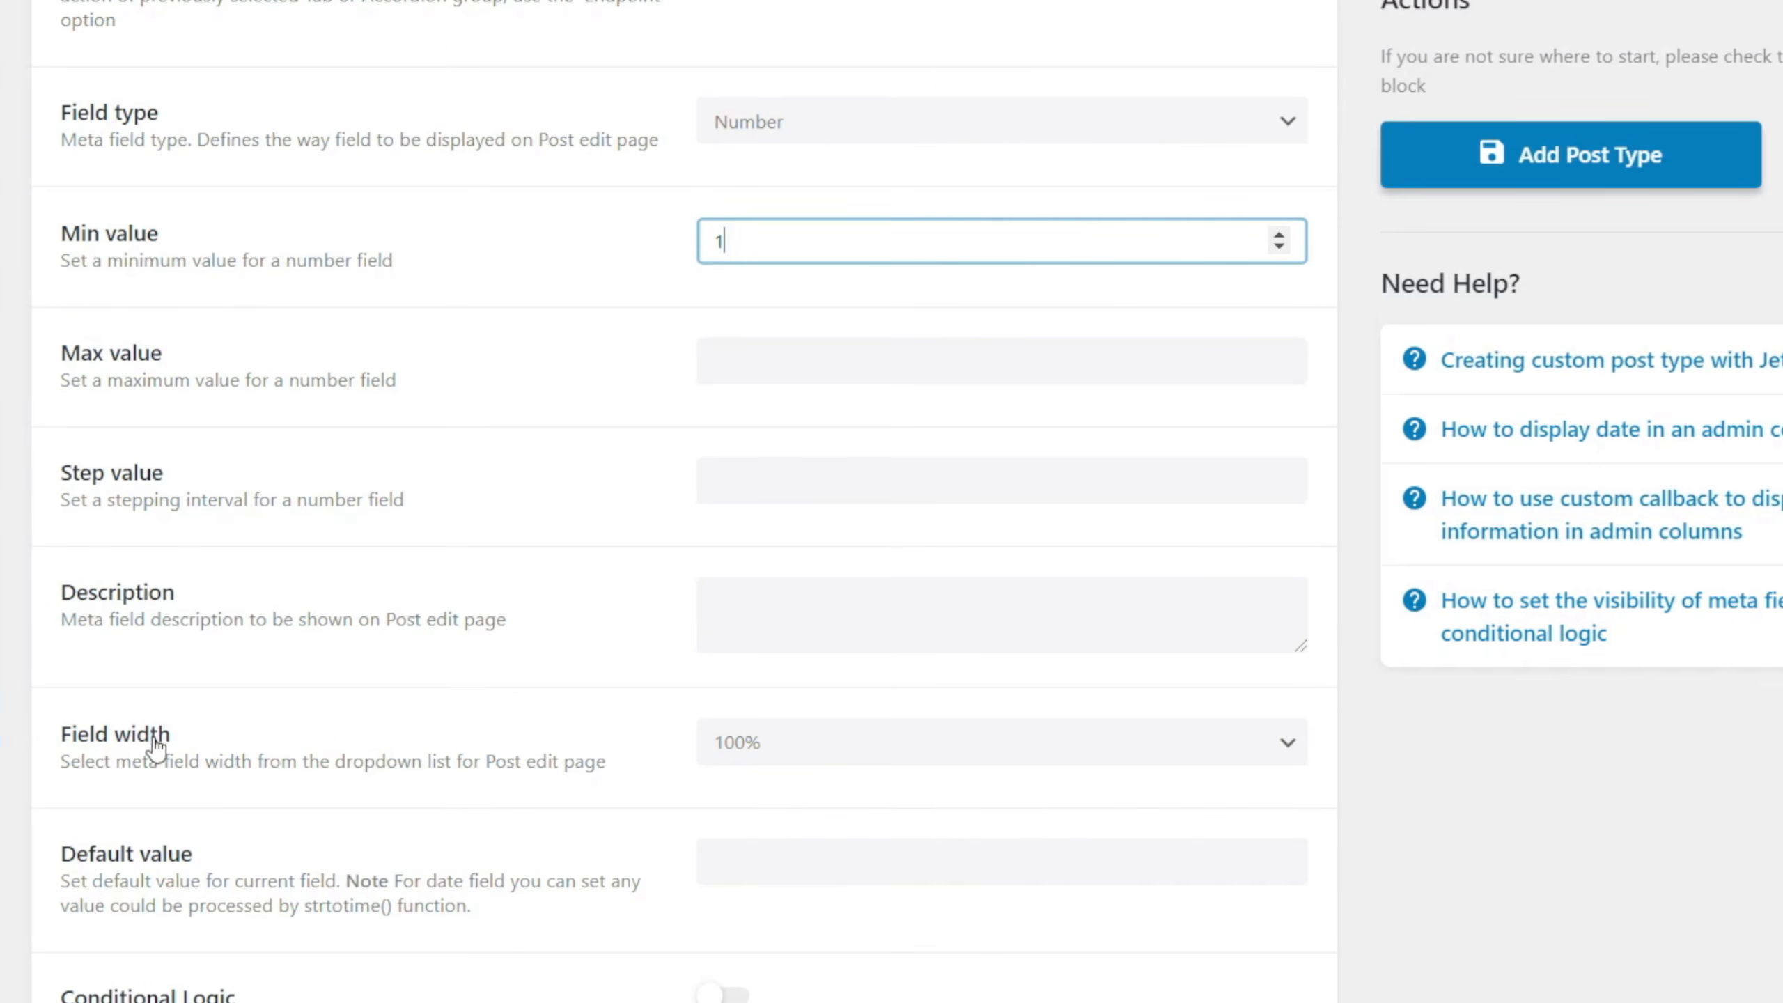
pyautogui.click(820, 743)
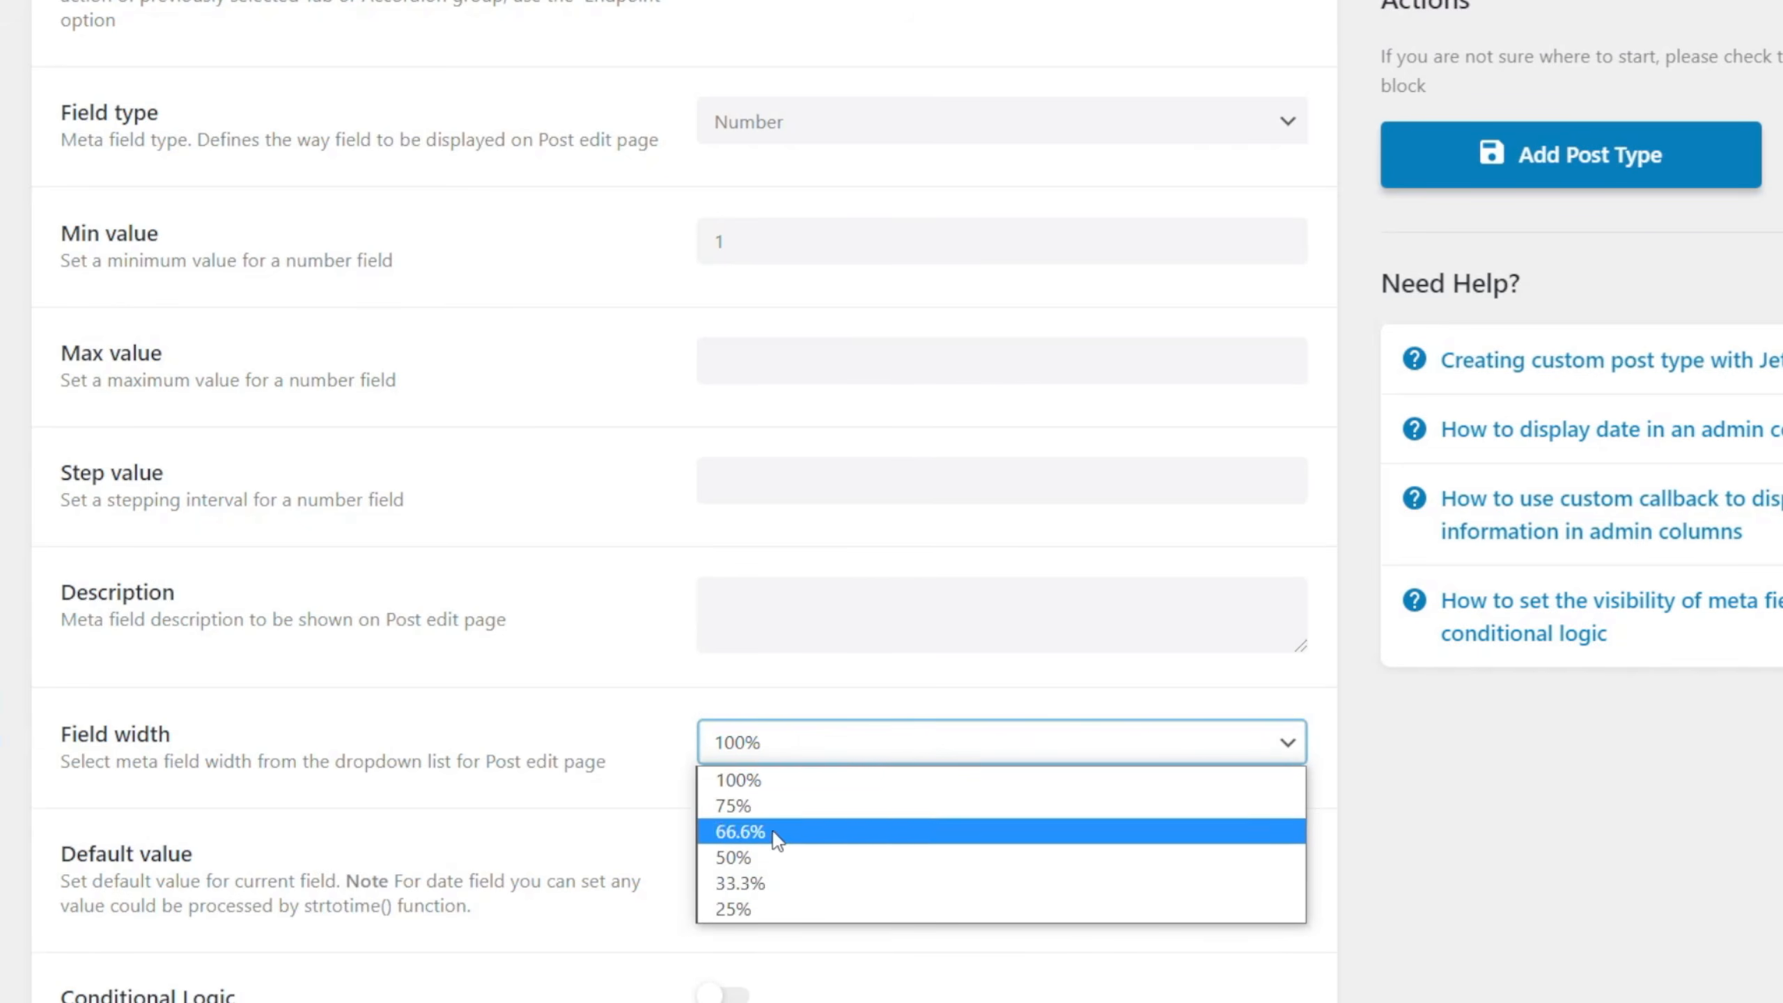
pyautogui.click(768, 881)
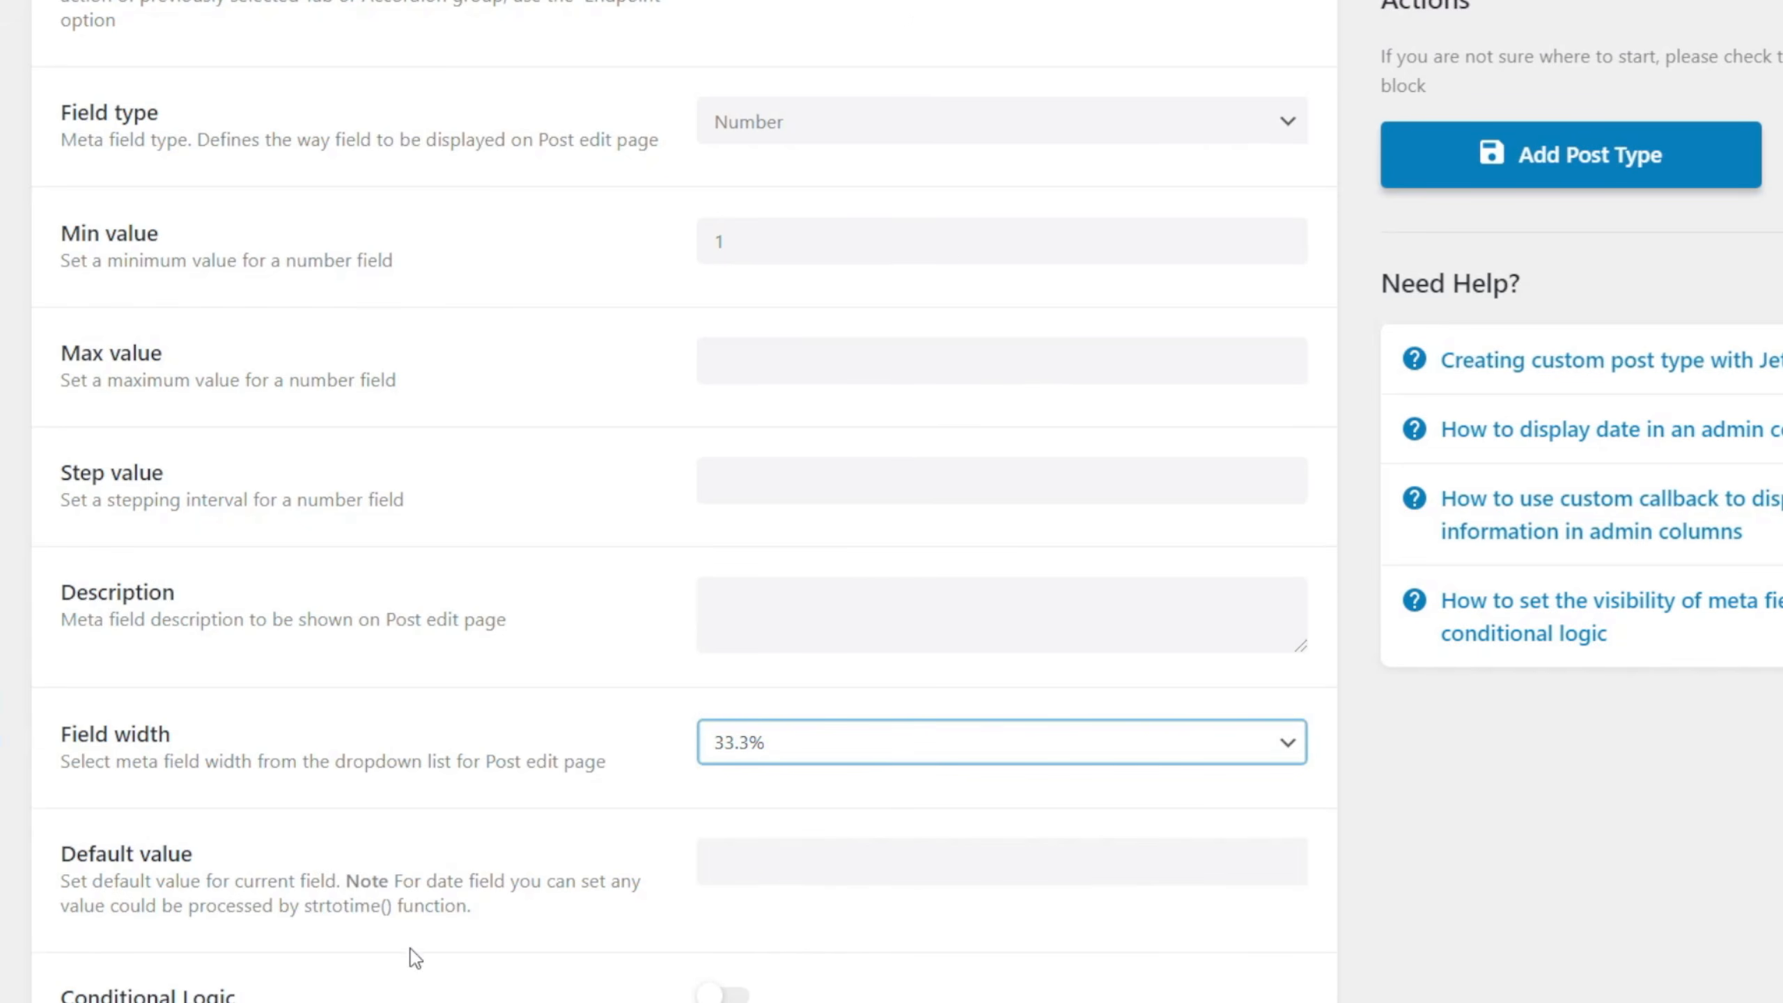
# Add a fourth meta field labelled Bathrooms, with bathrooms as its Name/ID.
pyautogui.scroll(-1, 415, 959)
pyautogui.click(210, 1001)
pyautogui.scroll(3, 474, 535)
pyautogui.scroll(-3, 560, 548)
pyautogui.scroll(-2, 562, 603)
pyautogui.click(736, 840)
pyautogui.write('bathrooms')
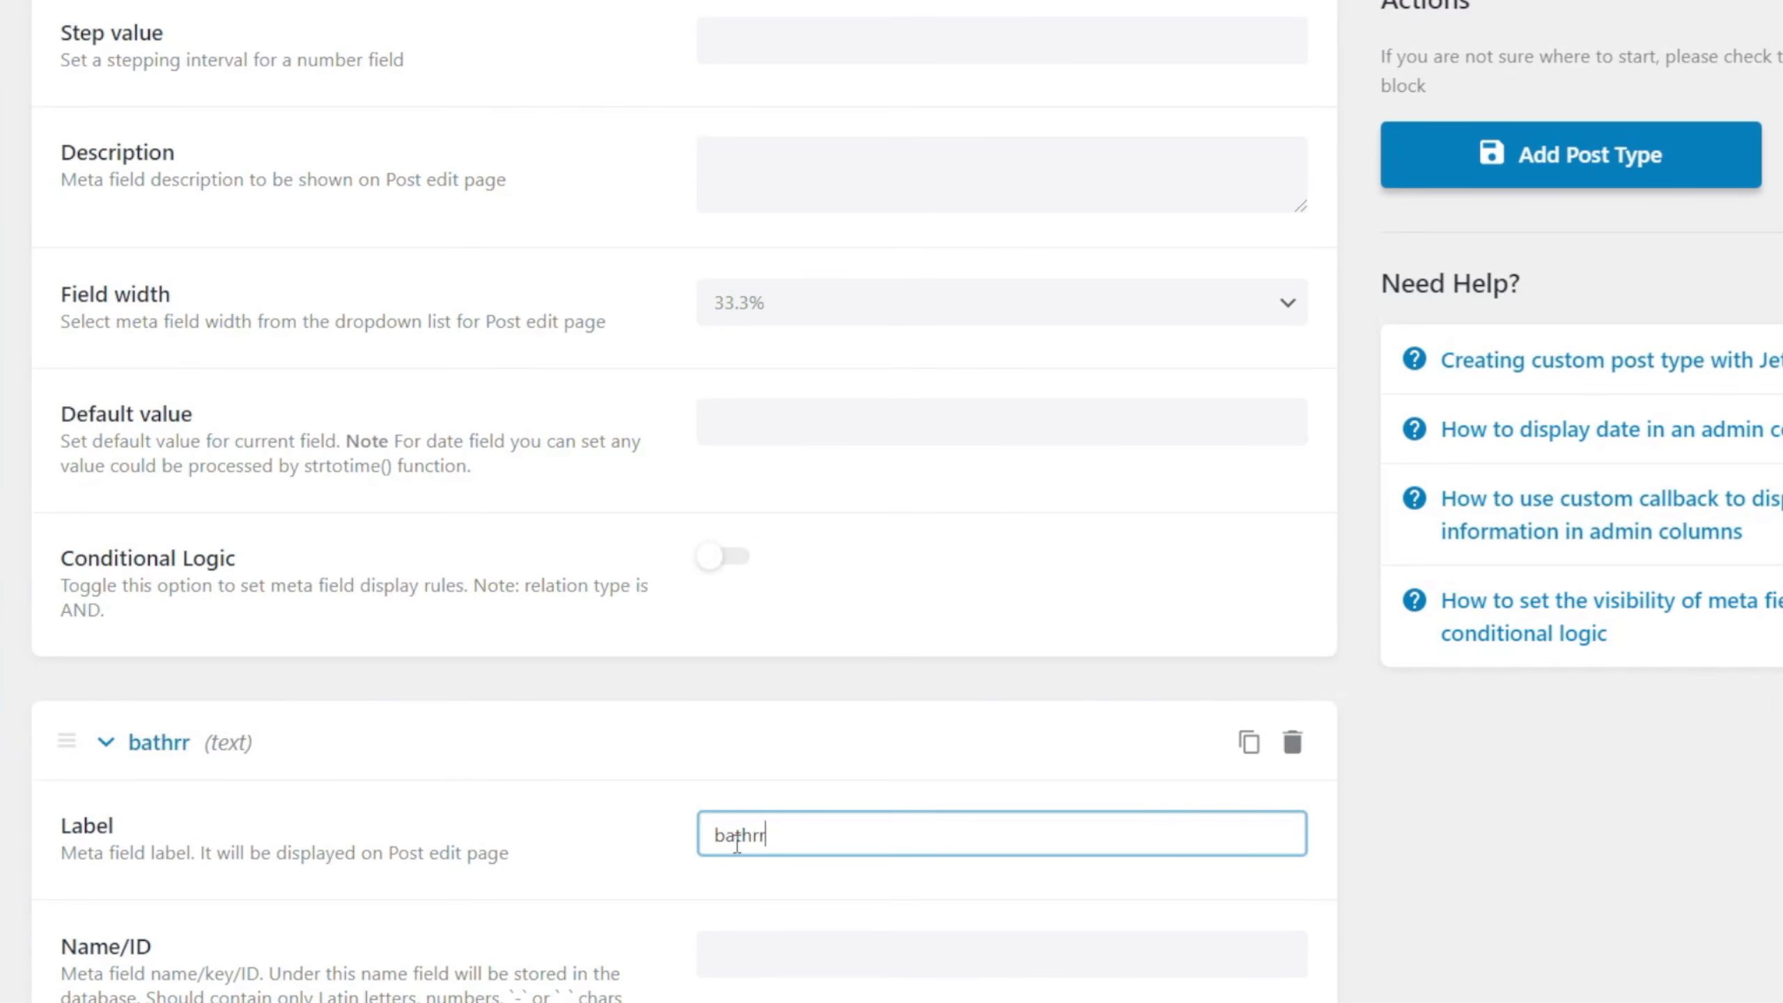
pyautogui.scroll(-2, 774, 695)
pyautogui.click(769, 667)
# Set the Bathrooms field's type to Number with a minimum value of 1.
pyautogui.scroll(-3, 770, 668)
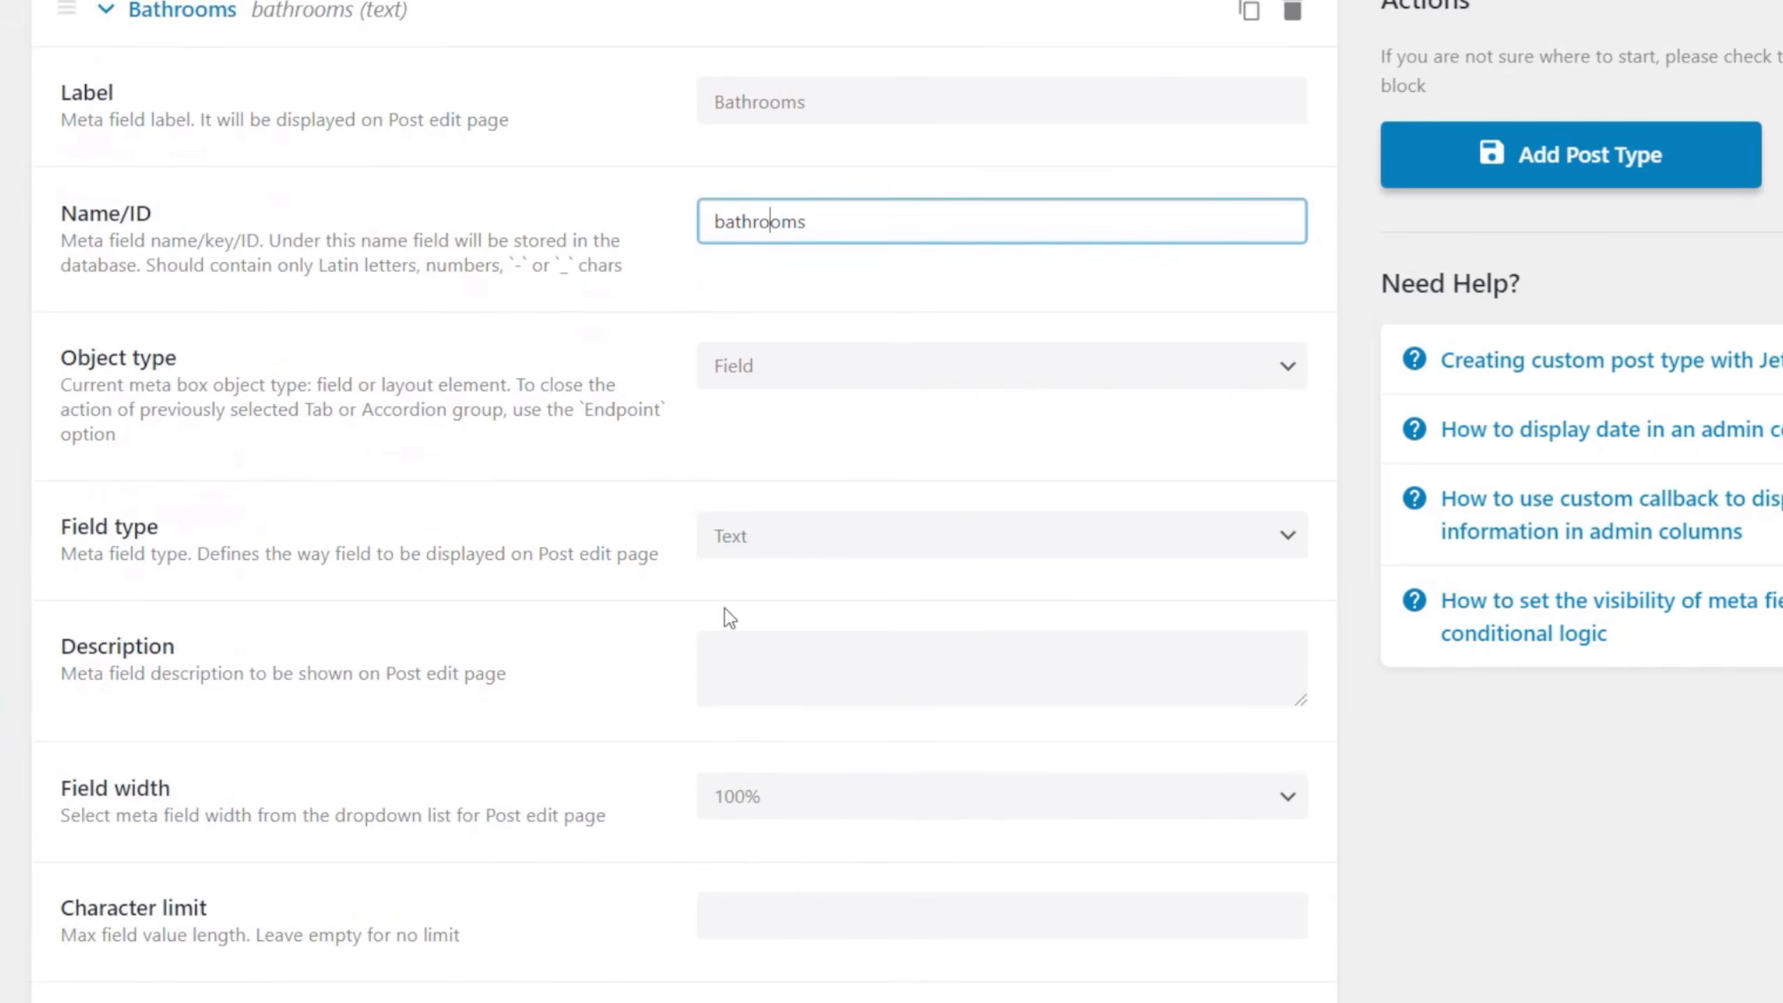
pyautogui.click(768, 538)
pyautogui.click(769, 934)
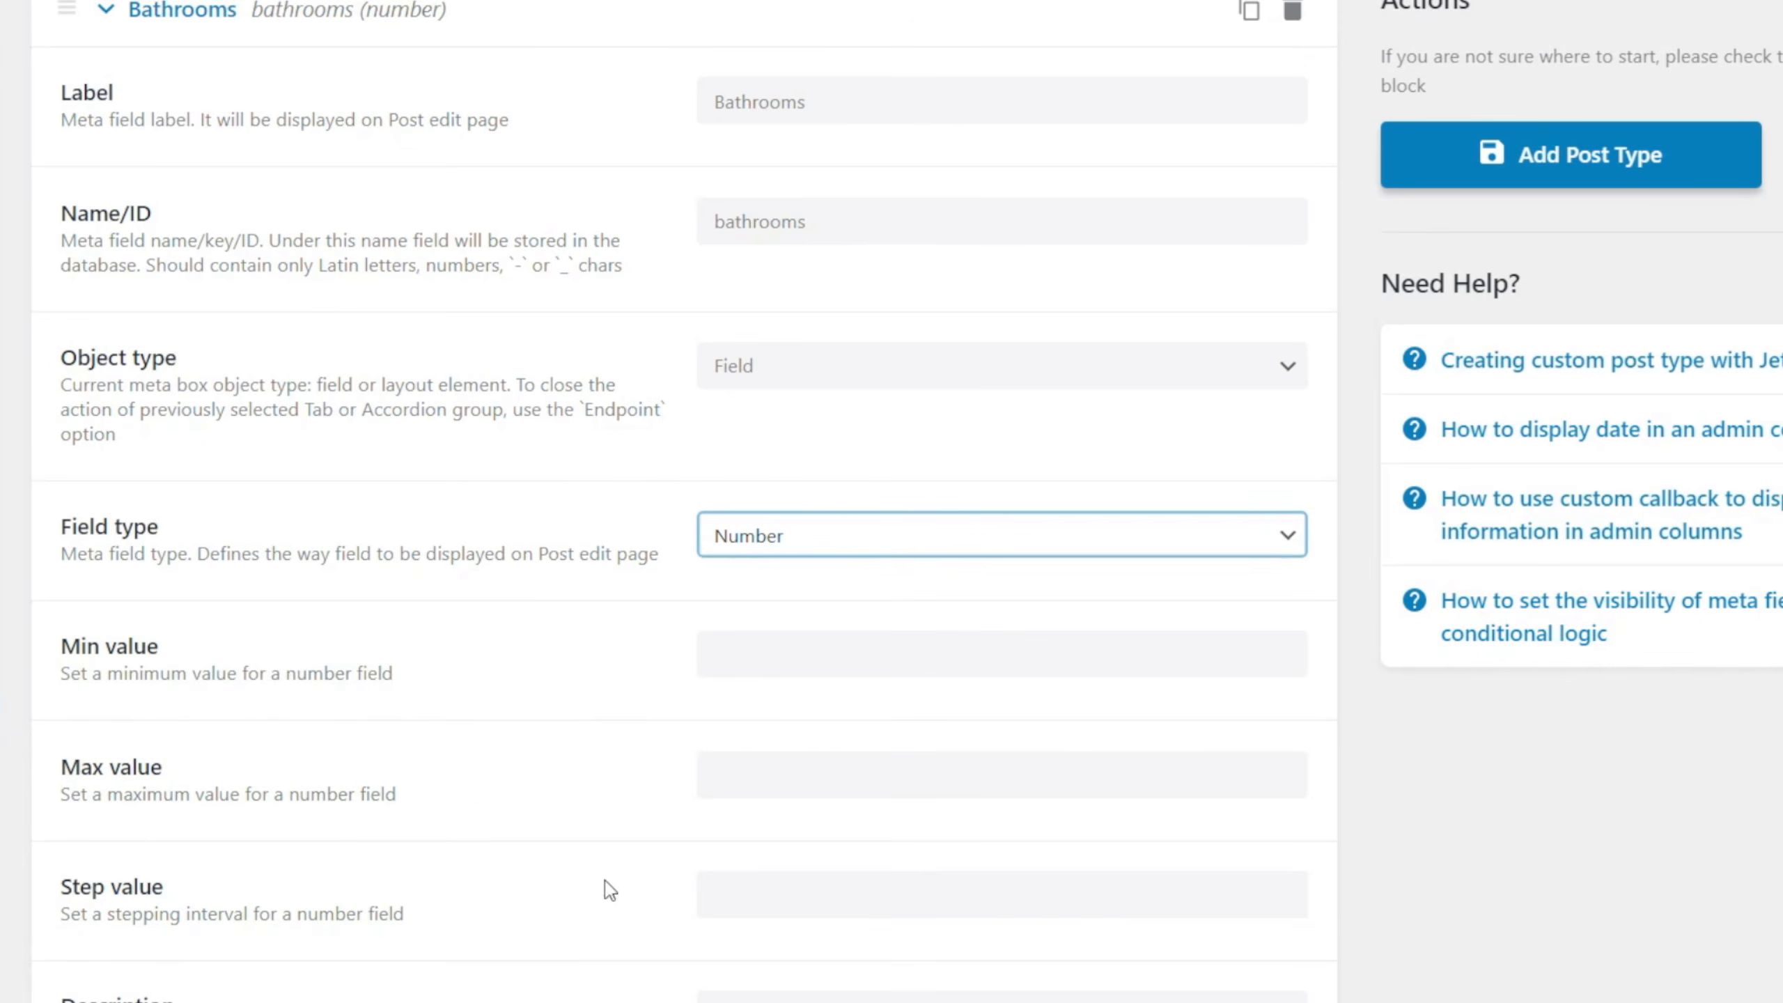
pyautogui.scroll(-1, 571, 861)
pyautogui.click(732, 504)
pyautogui.write('1')
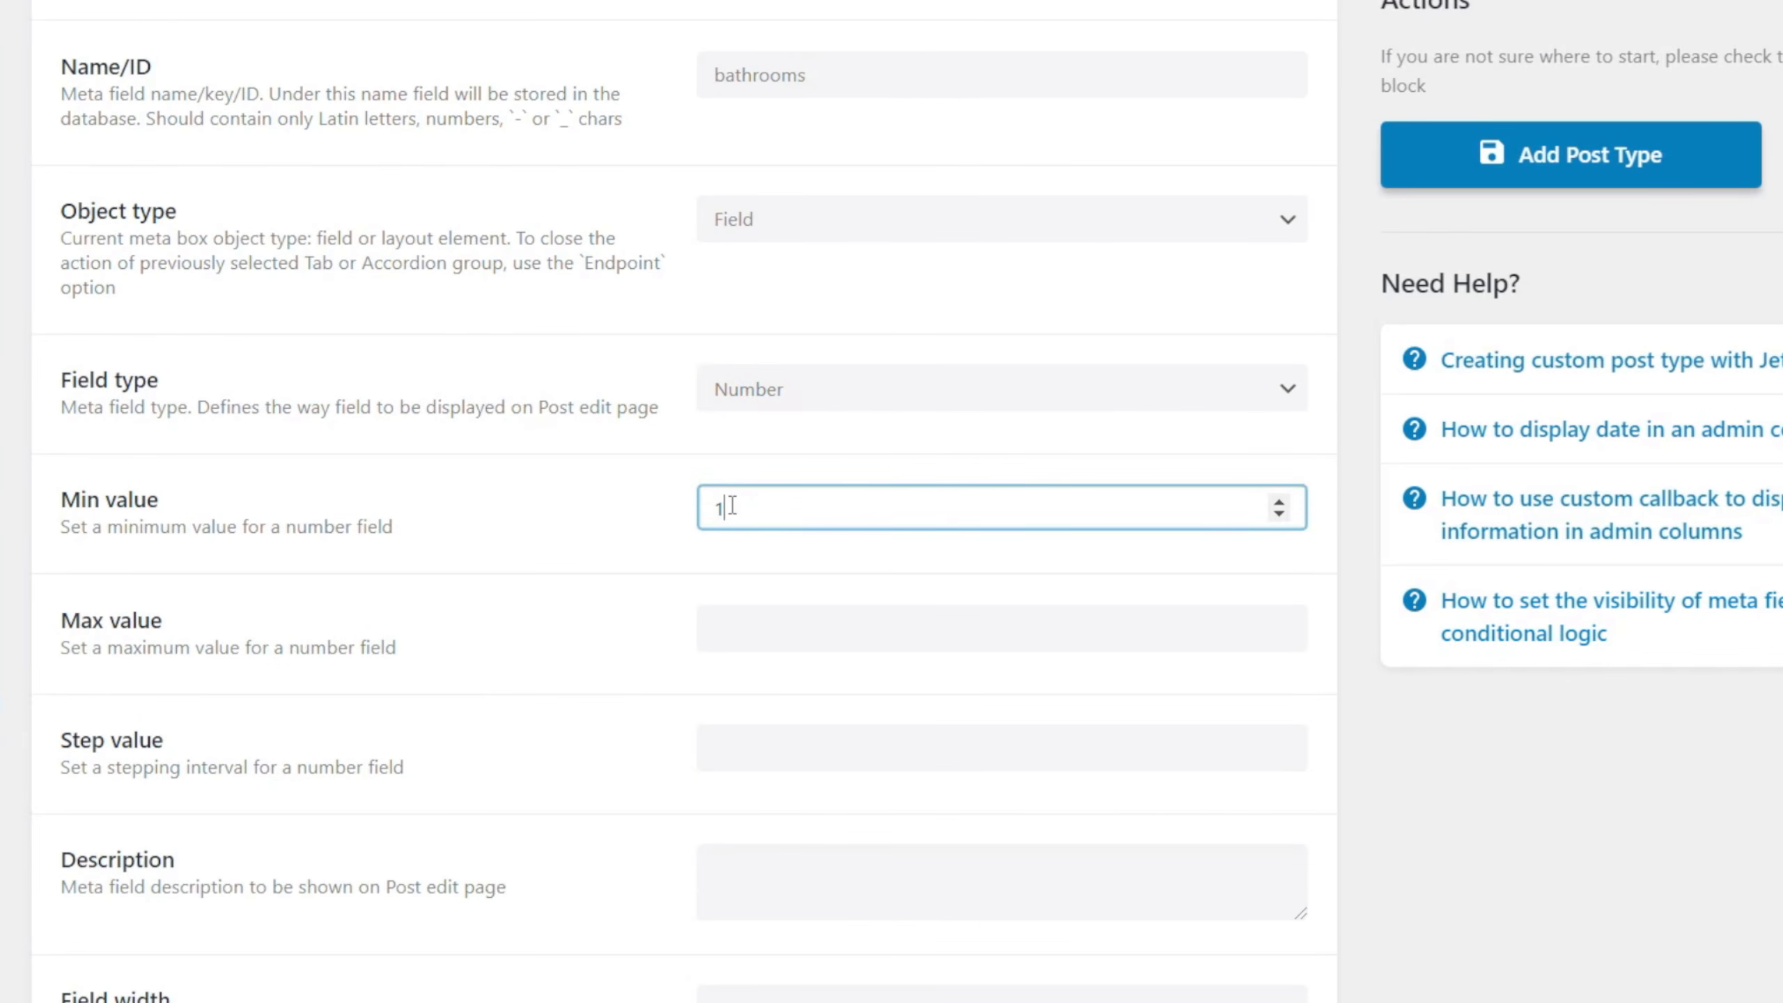
# Set the Bathrooms field's width to 33.3%.
pyautogui.scroll(-3, 418, 746)
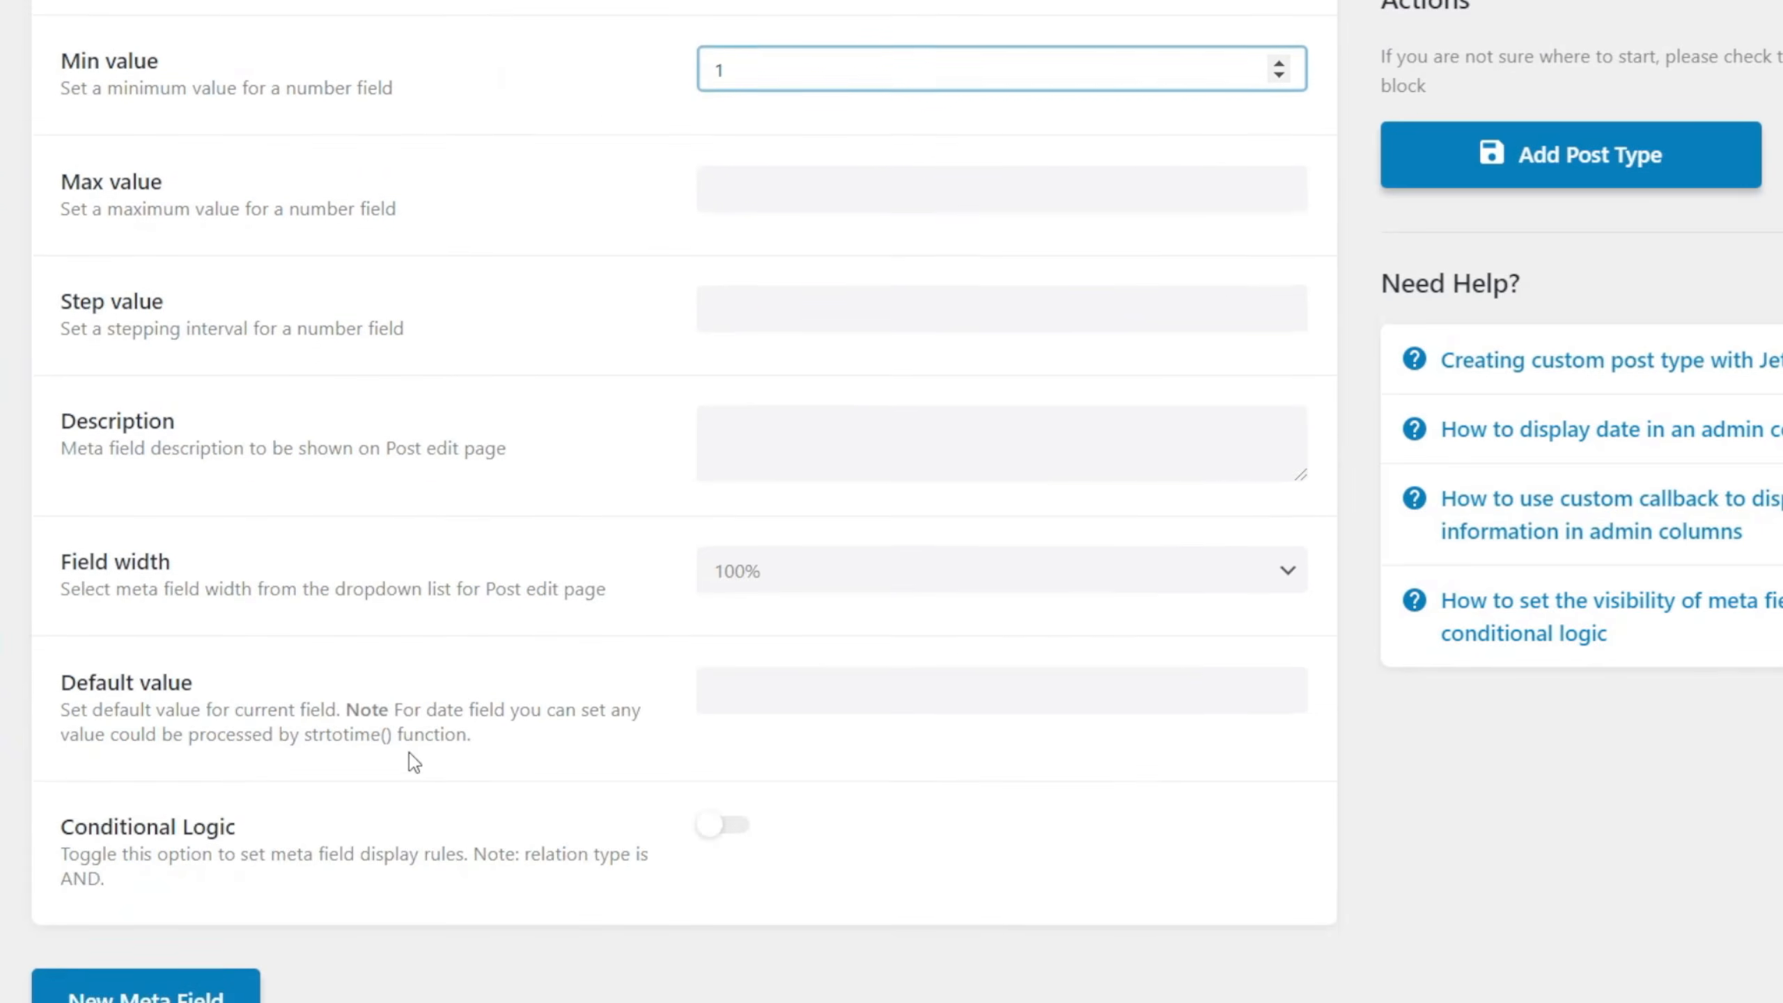
pyautogui.click(759, 570)
pyautogui.click(755, 705)
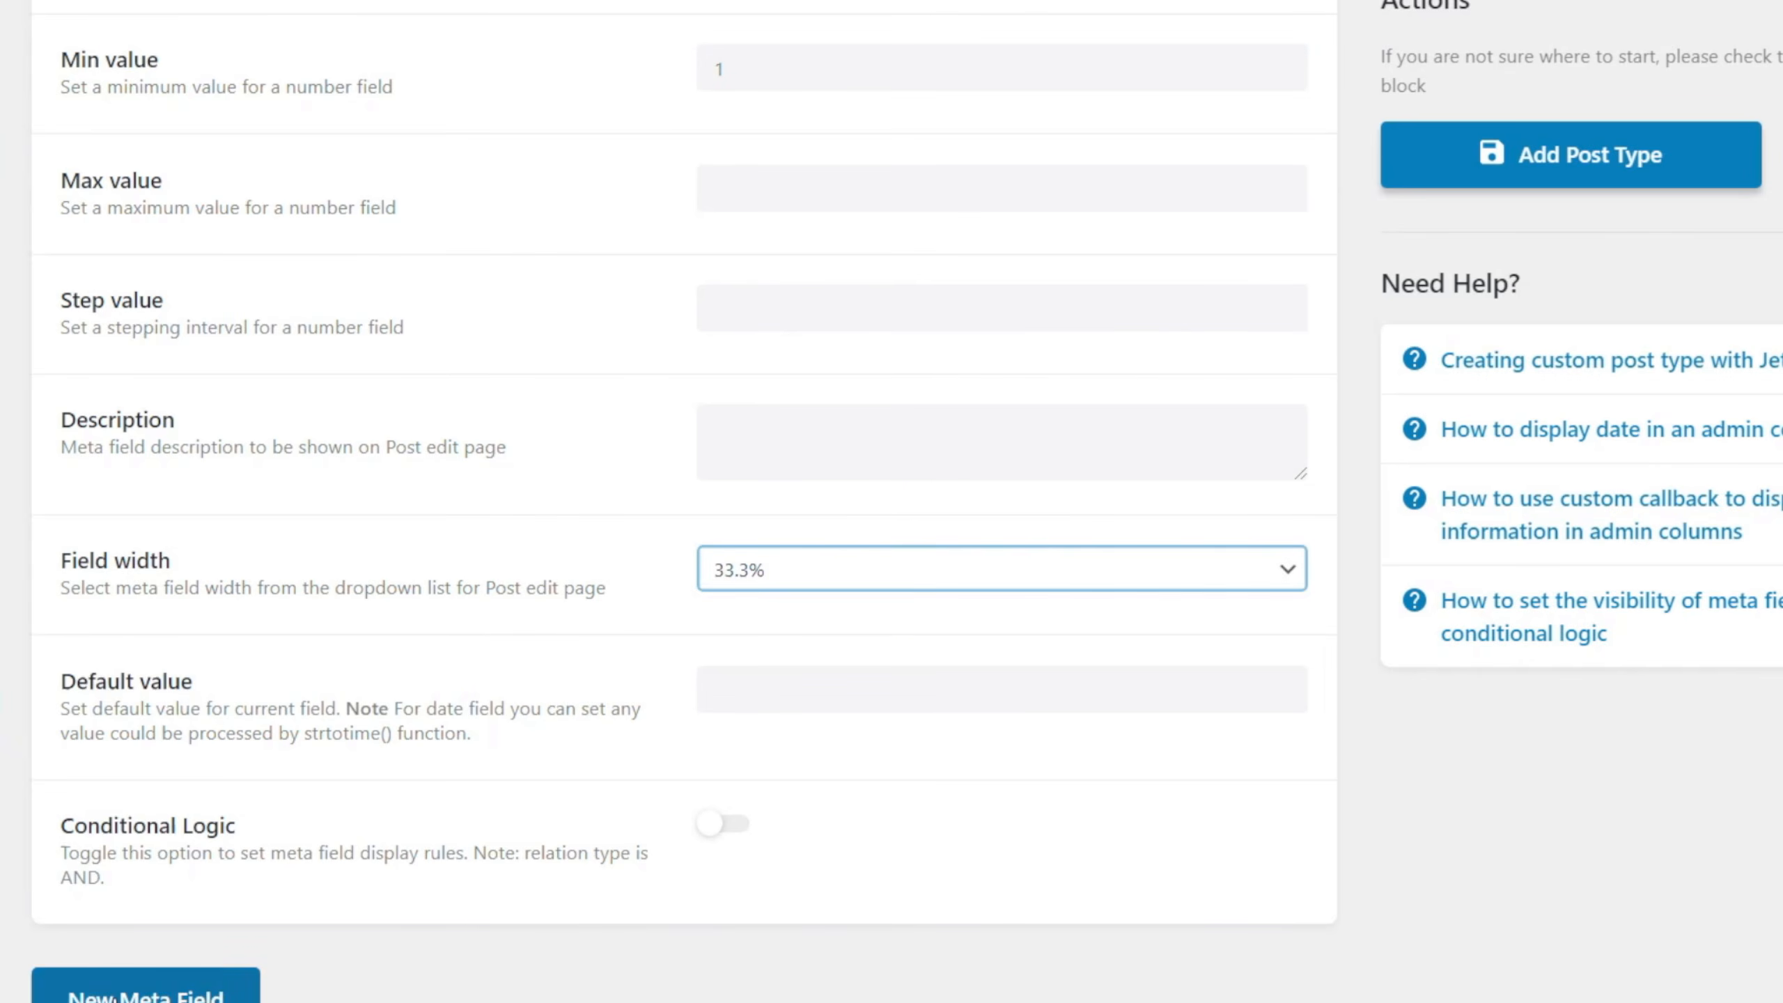
# Add a fifth meta field labelled En Suite, with en-suite as its Name/ID.
pyautogui.click(141, 995)
pyautogui.scroll(-1, 449, 984)
pyautogui.scroll(-7, 449, 977)
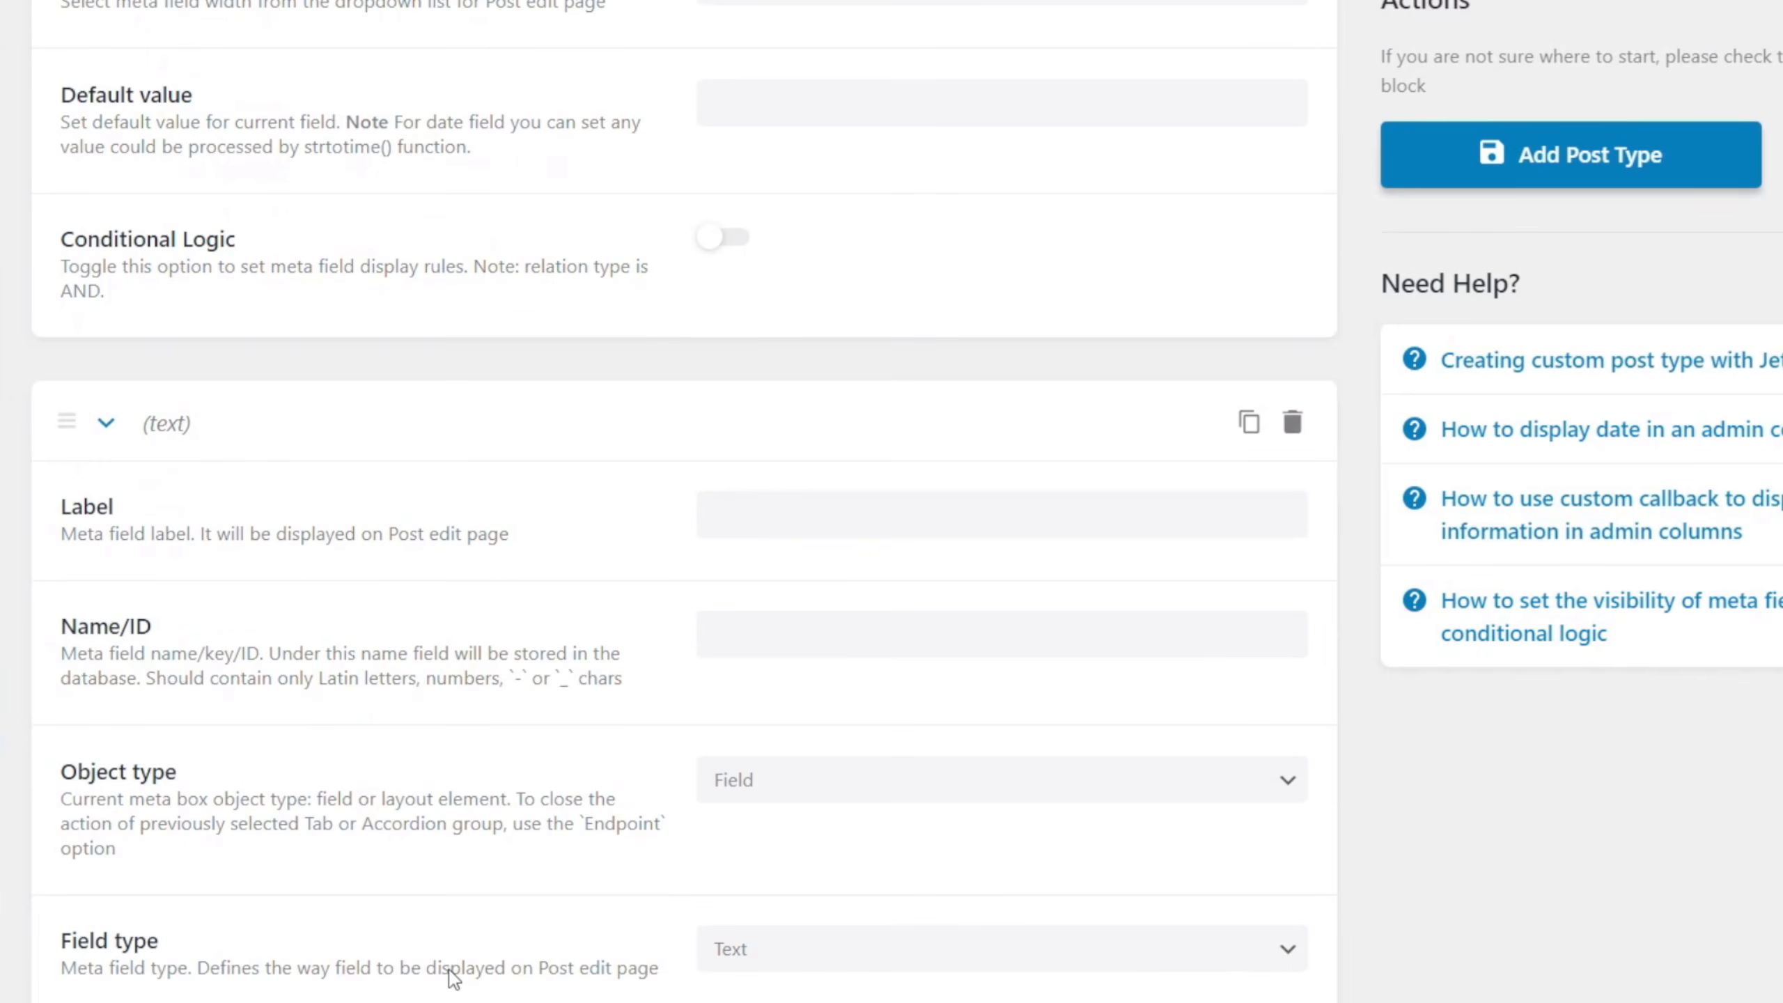
pyautogui.click(781, 517)
pyautogui.write('En Suite')
pyautogui.press('Tab')
pyautogui.scroll(-2, 721, 492)
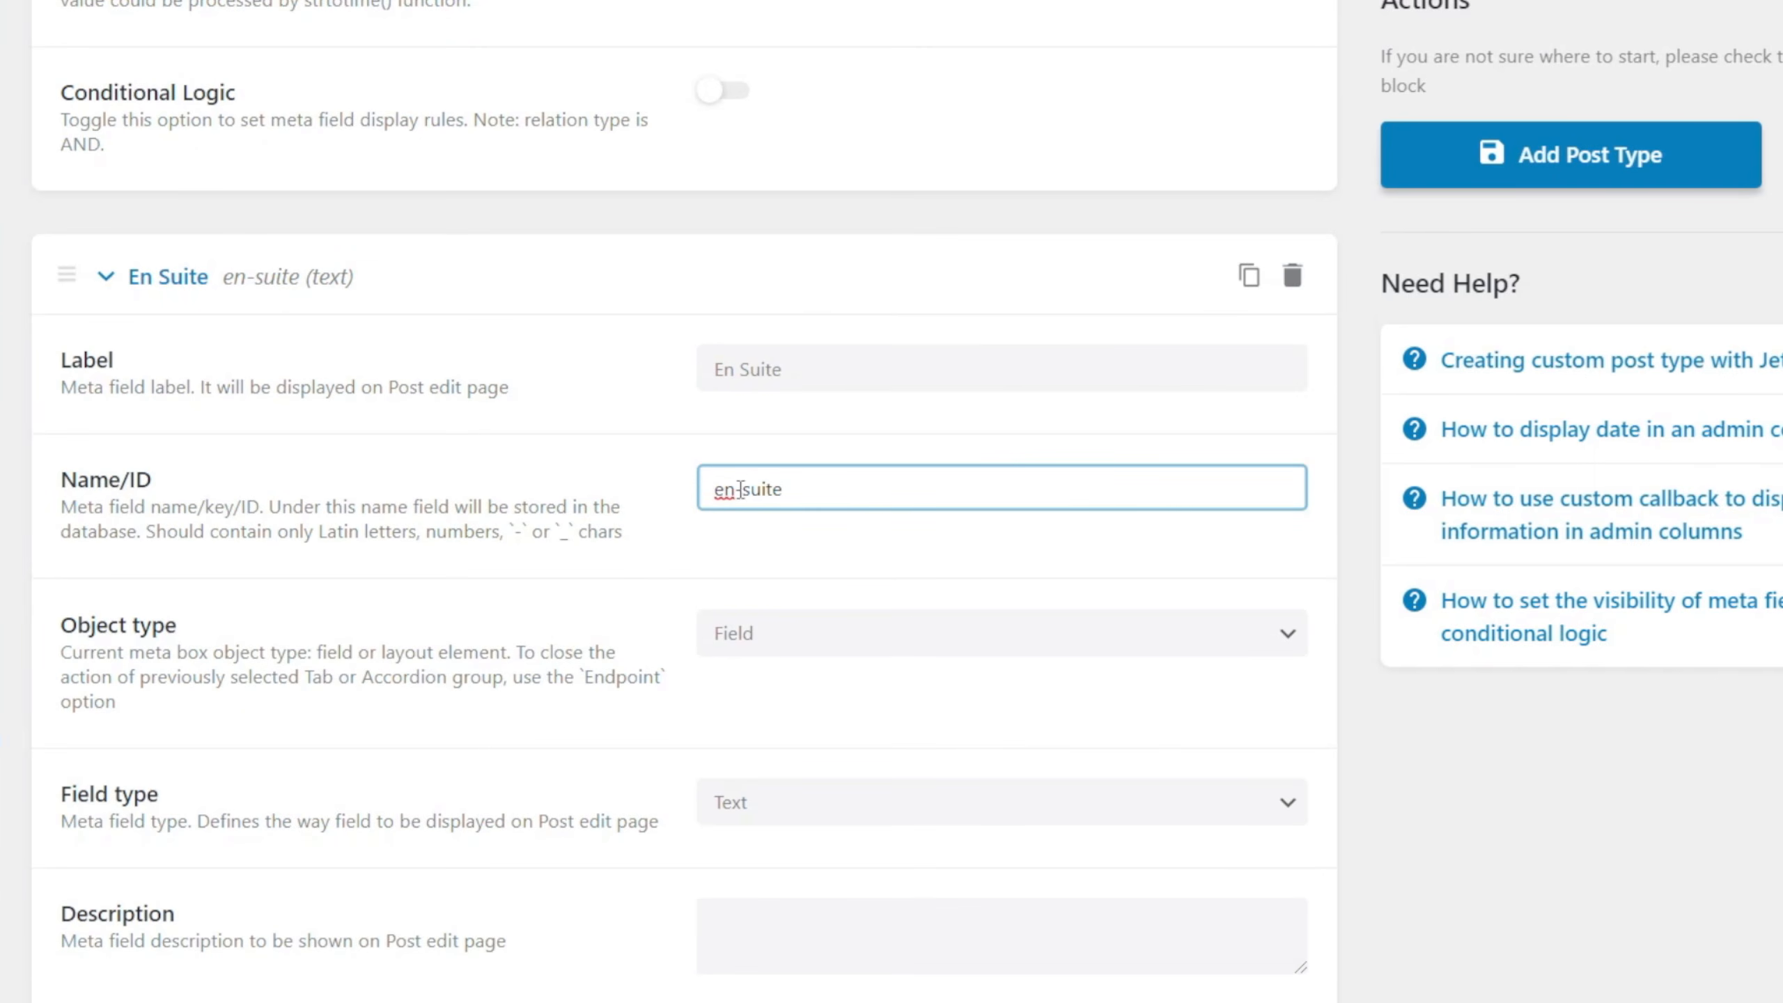
# Set the En Suite field's type to Number and its field width to 33.3%.
pyautogui.scroll(-6, 525, 745)
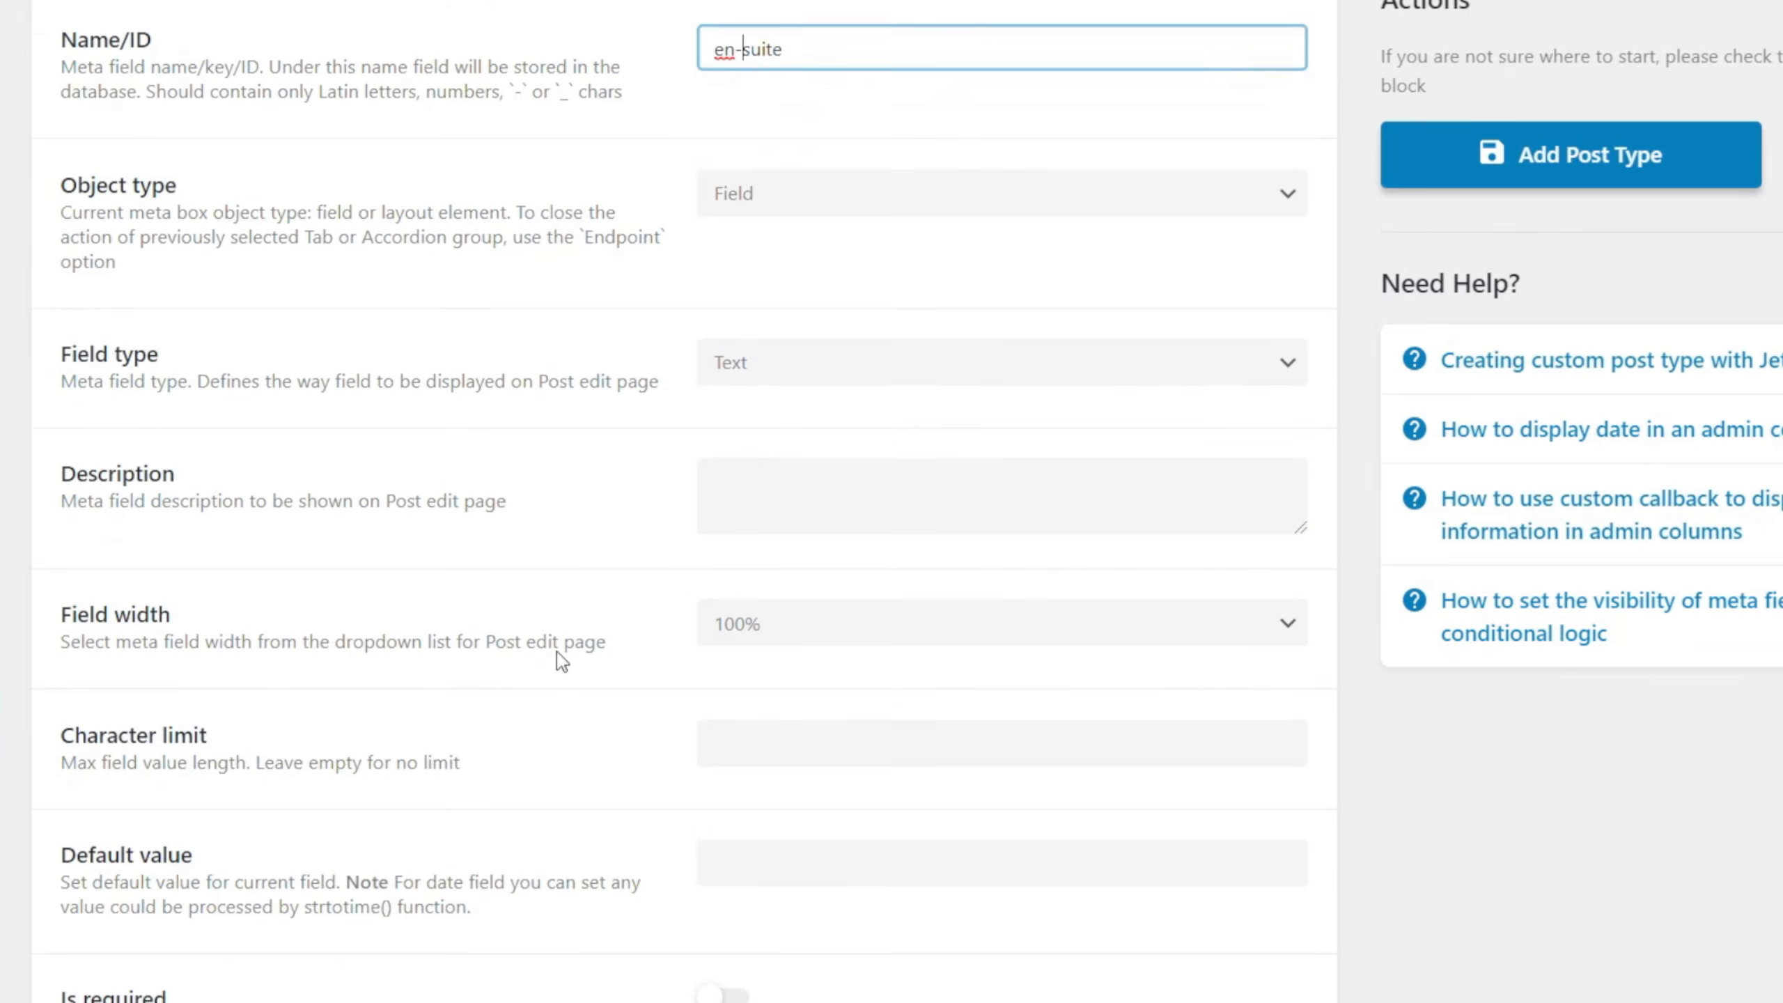
pyautogui.click(771, 372)
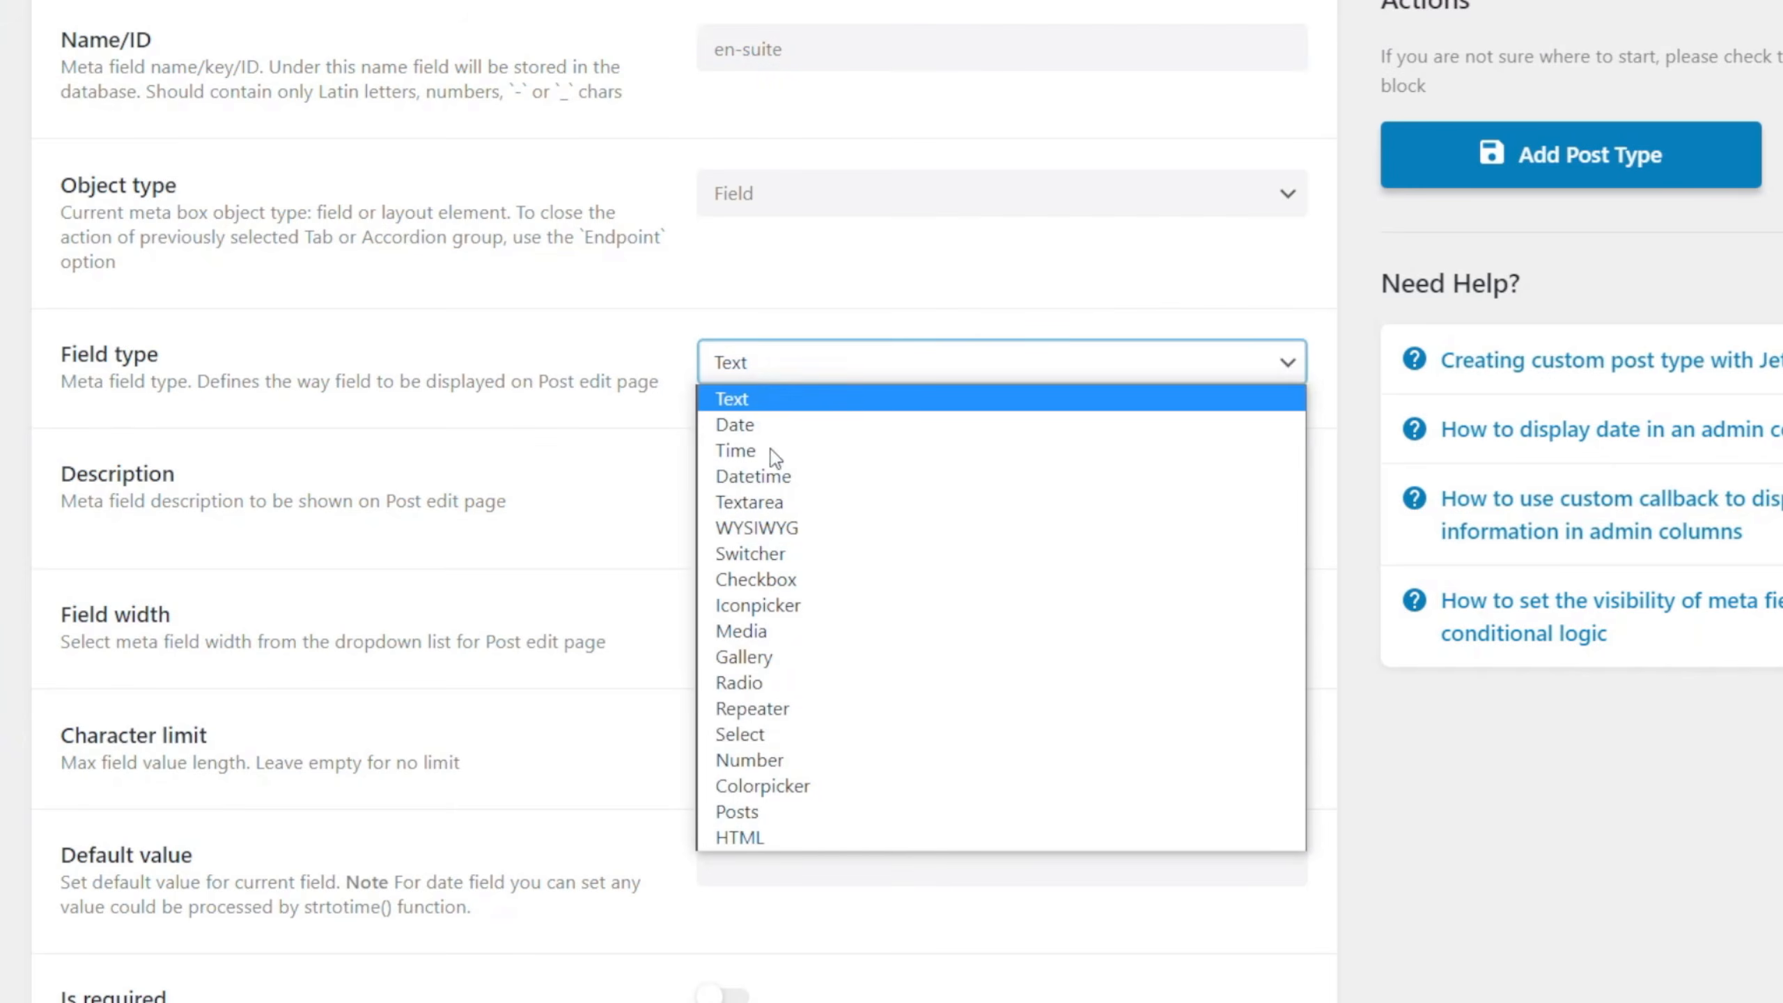
pyautogui.click(778, 759)
pyautogui.scroll(-2, 597, 752)
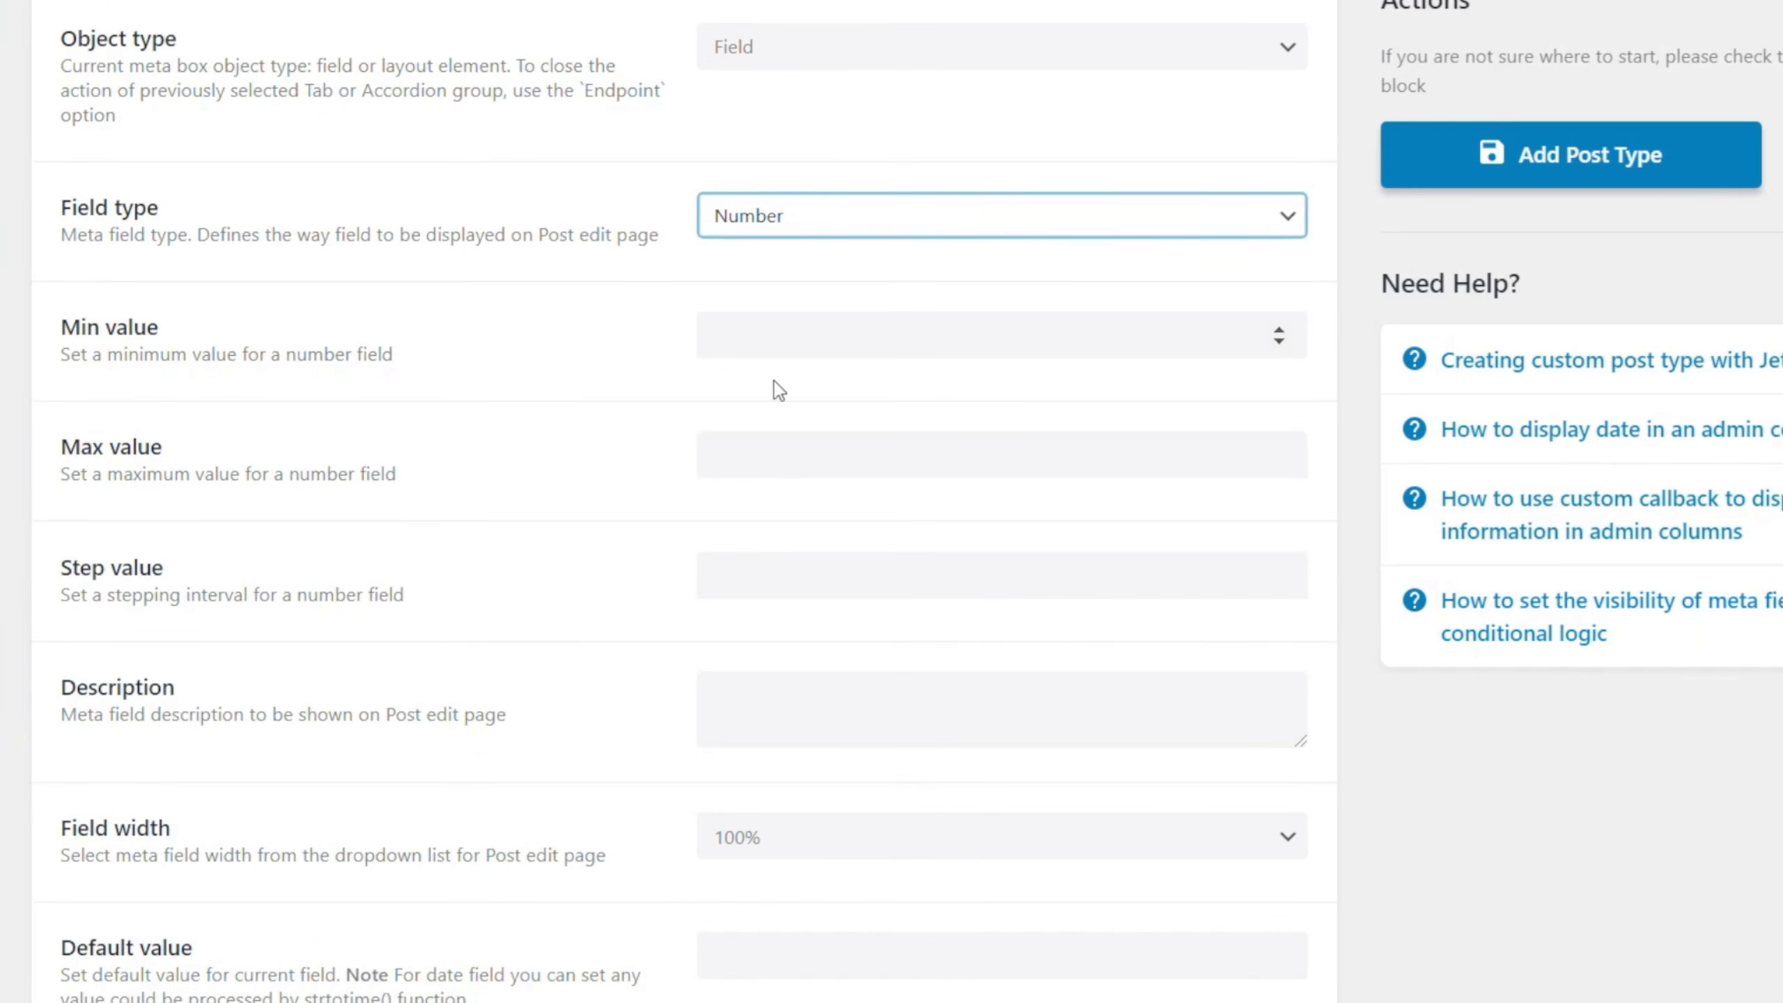
pyautogui.click(808, 840)
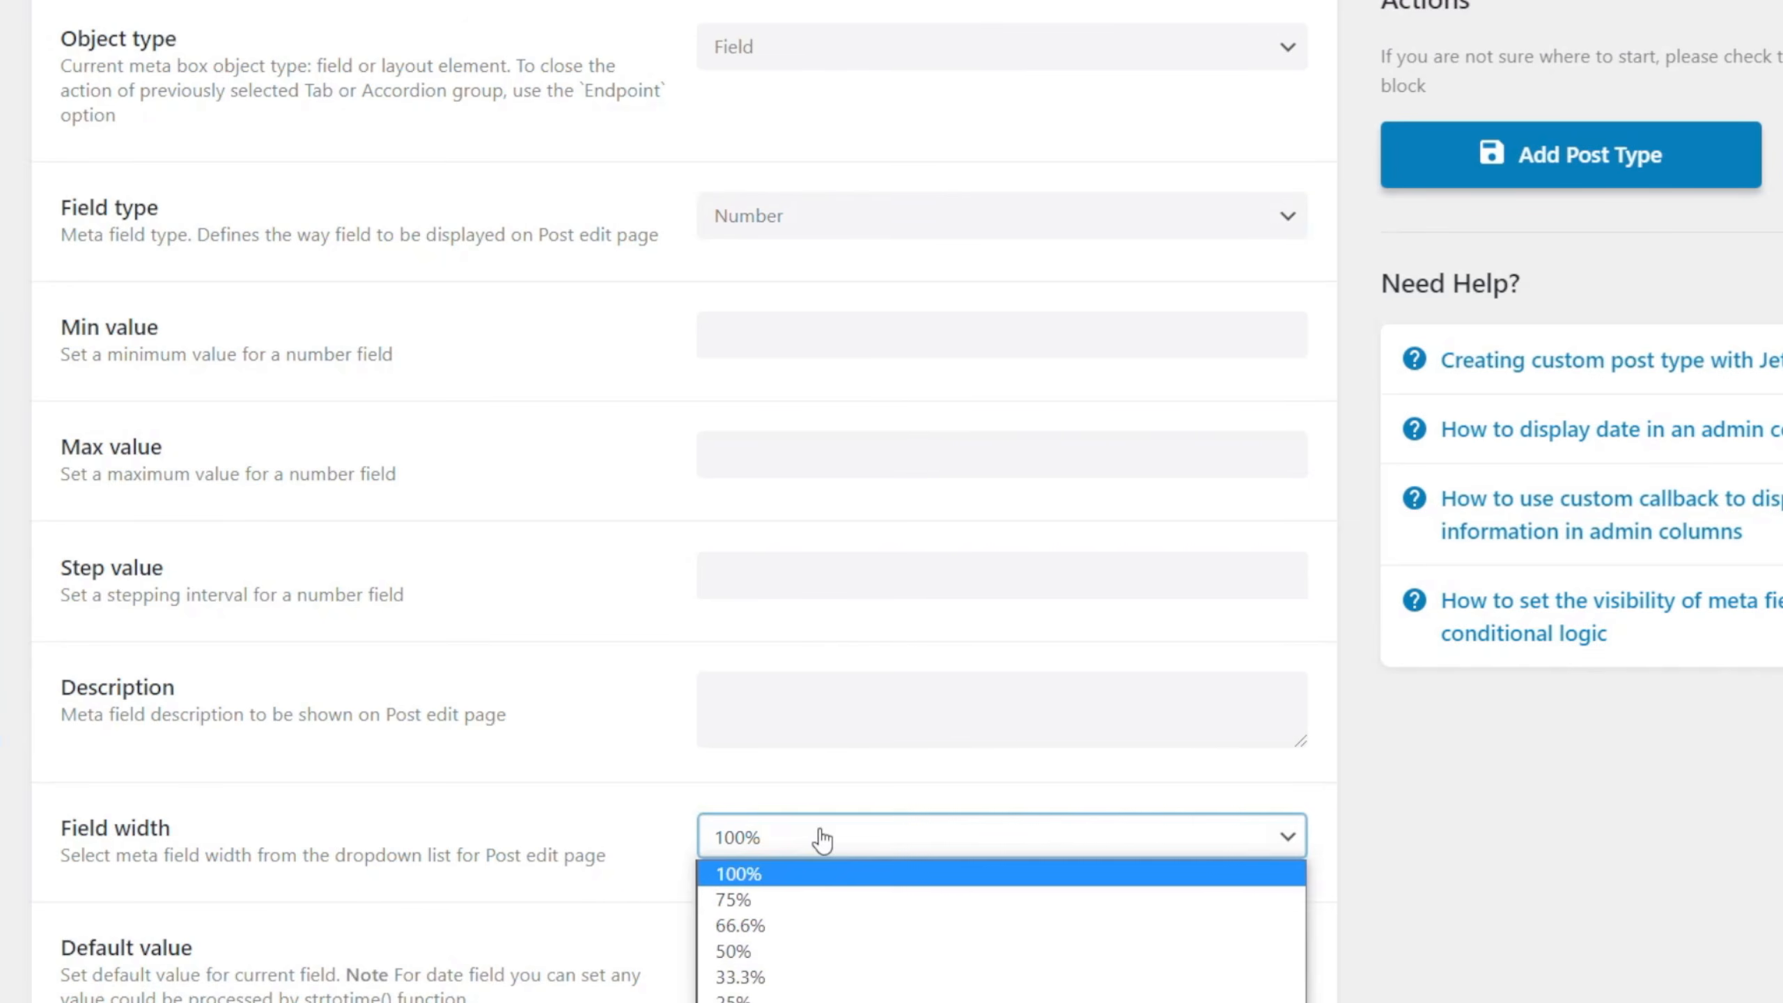
pyautogui.click(765, 978)
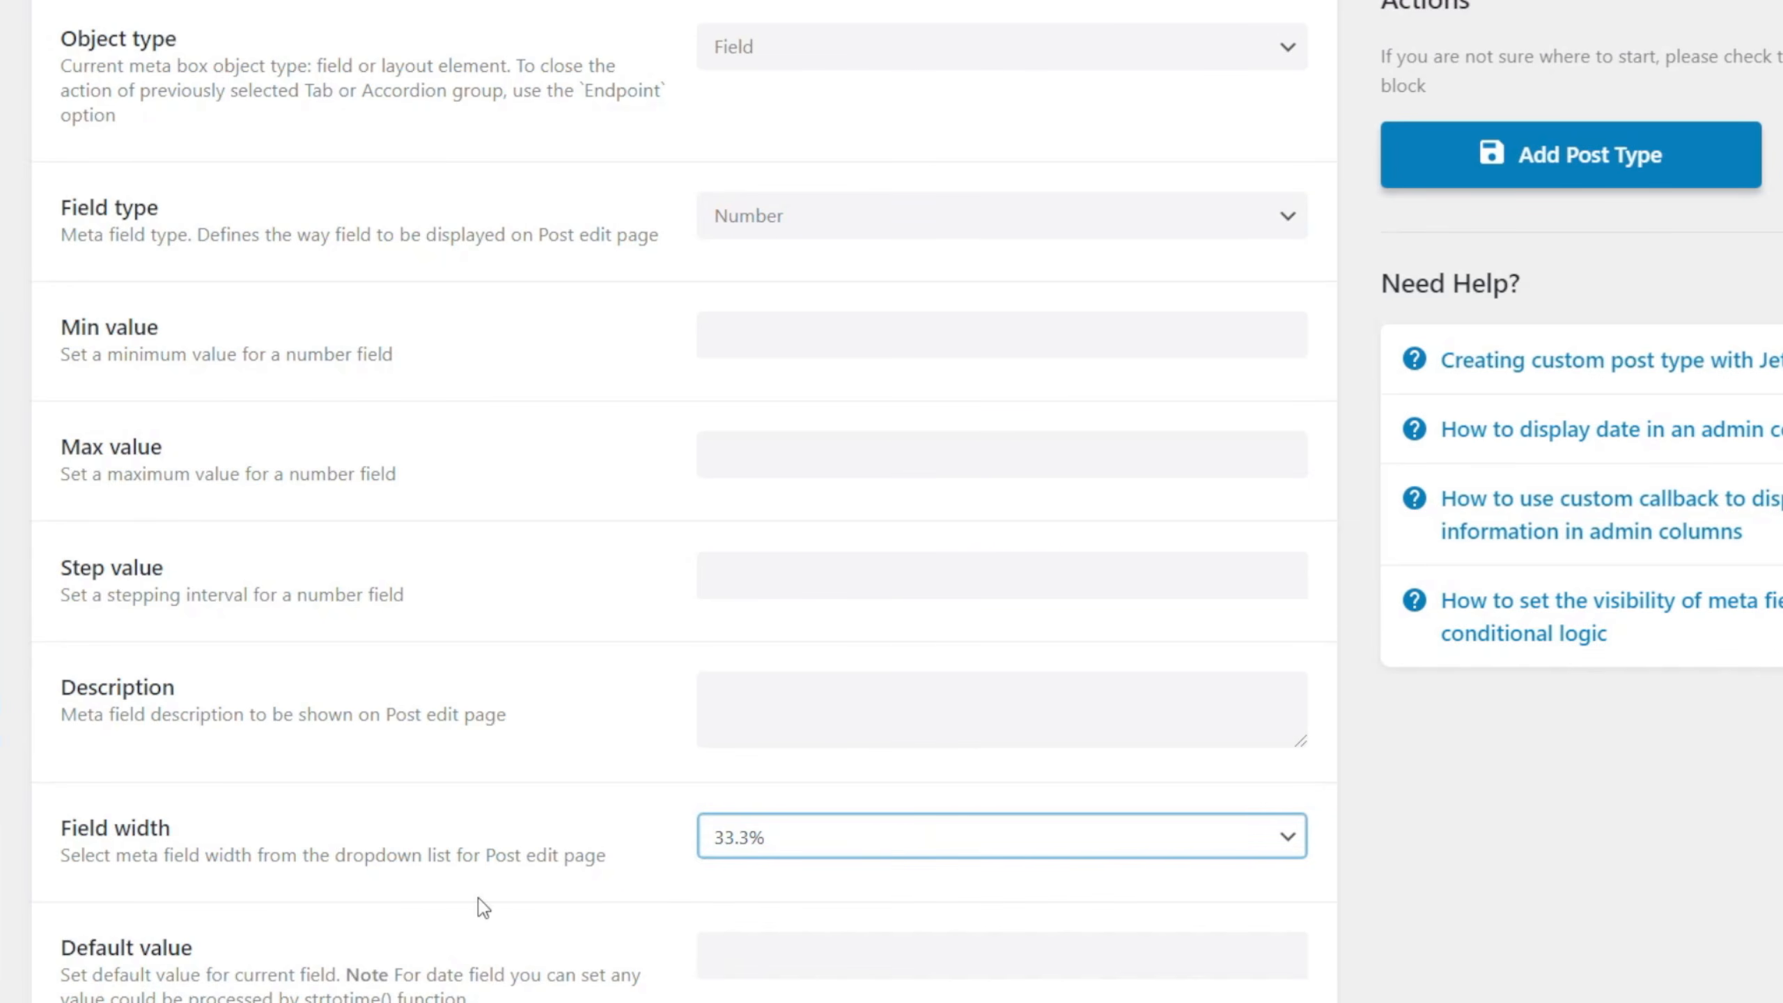
# Collapse the settings of the En Suite, Bathrooms and Bedrooms meta fields.
pyautogui.scroll(10, 478, 903)
pyautogui.click(179, 429)
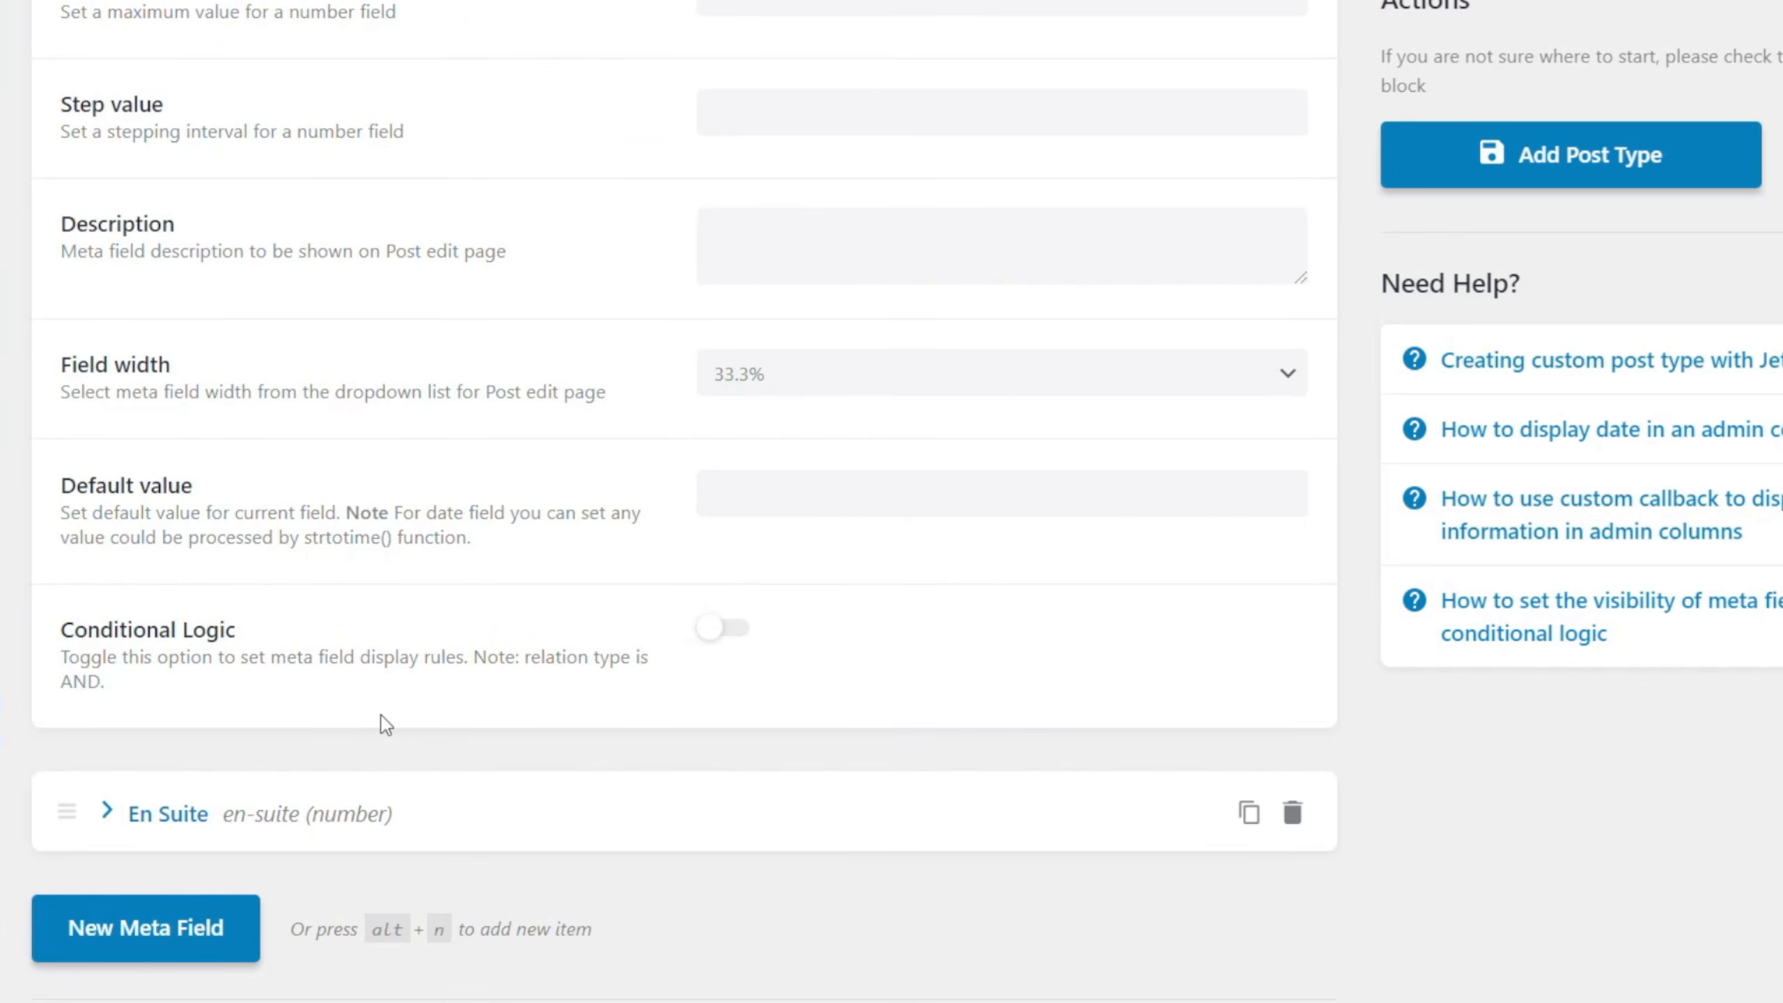
pyautogui.scroll(14, 381, 716)
pyautogui.scroll(4, 158, 396)
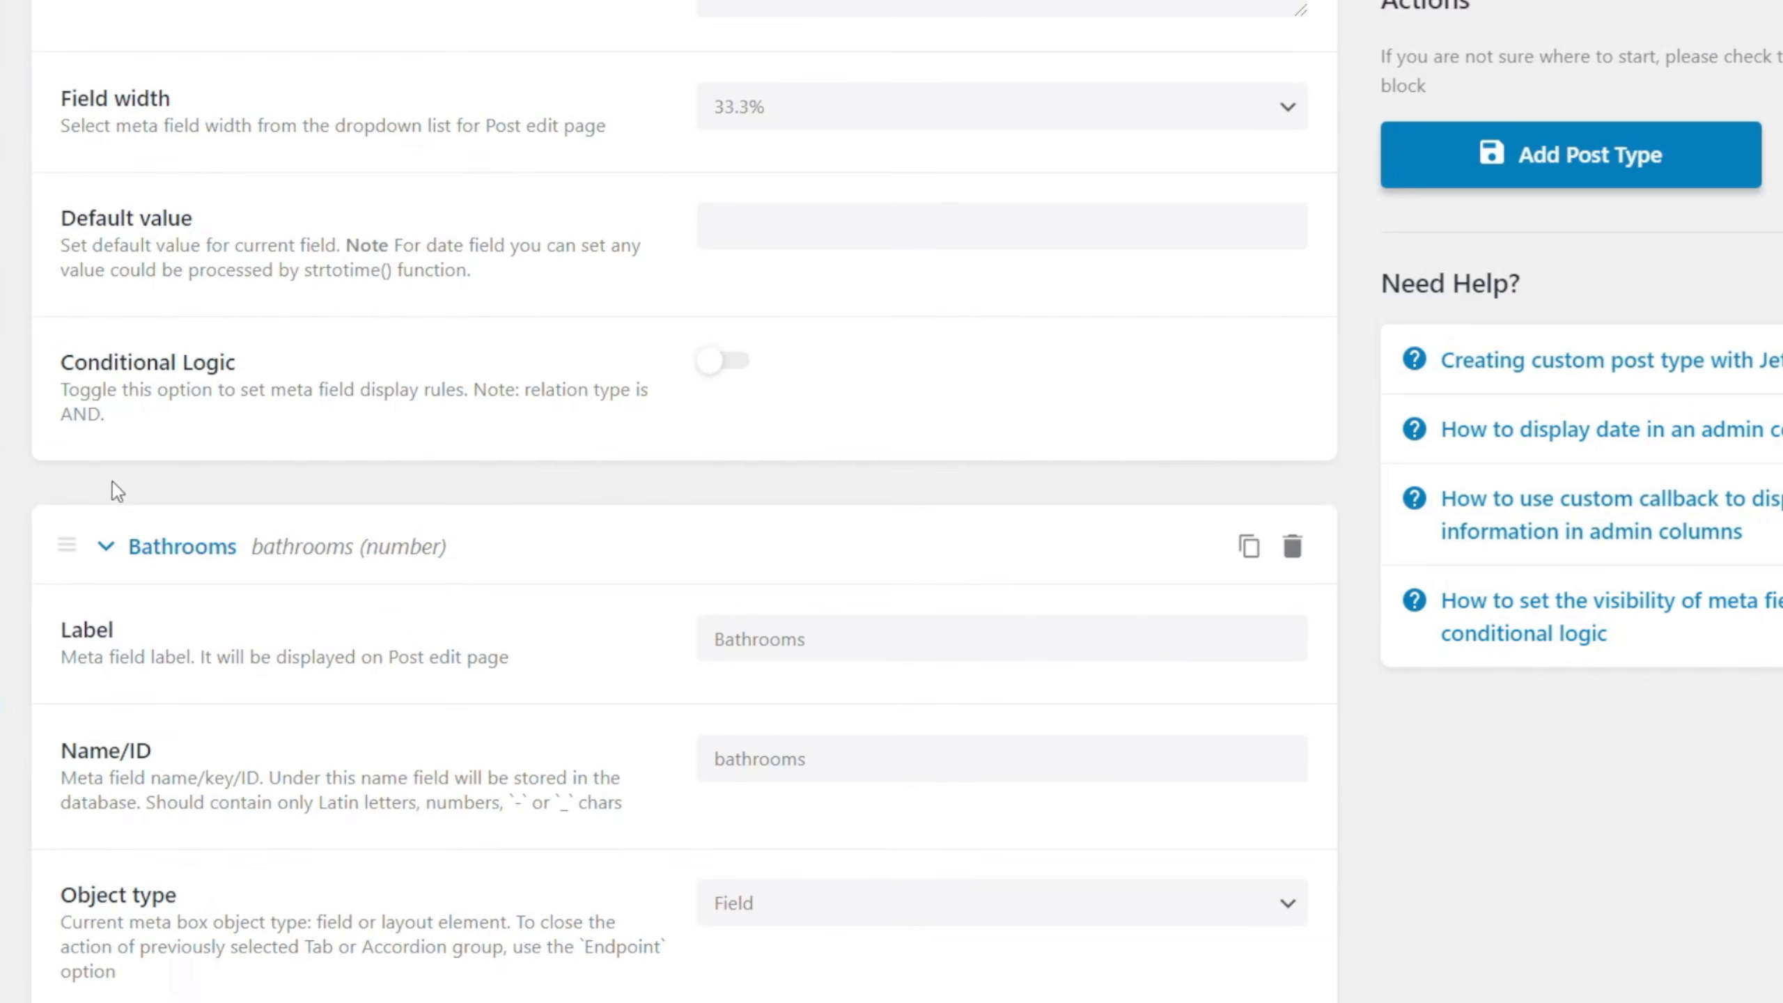
pyautogui.click(107, 547)
pyautogui.scroll(18, 139, 534)
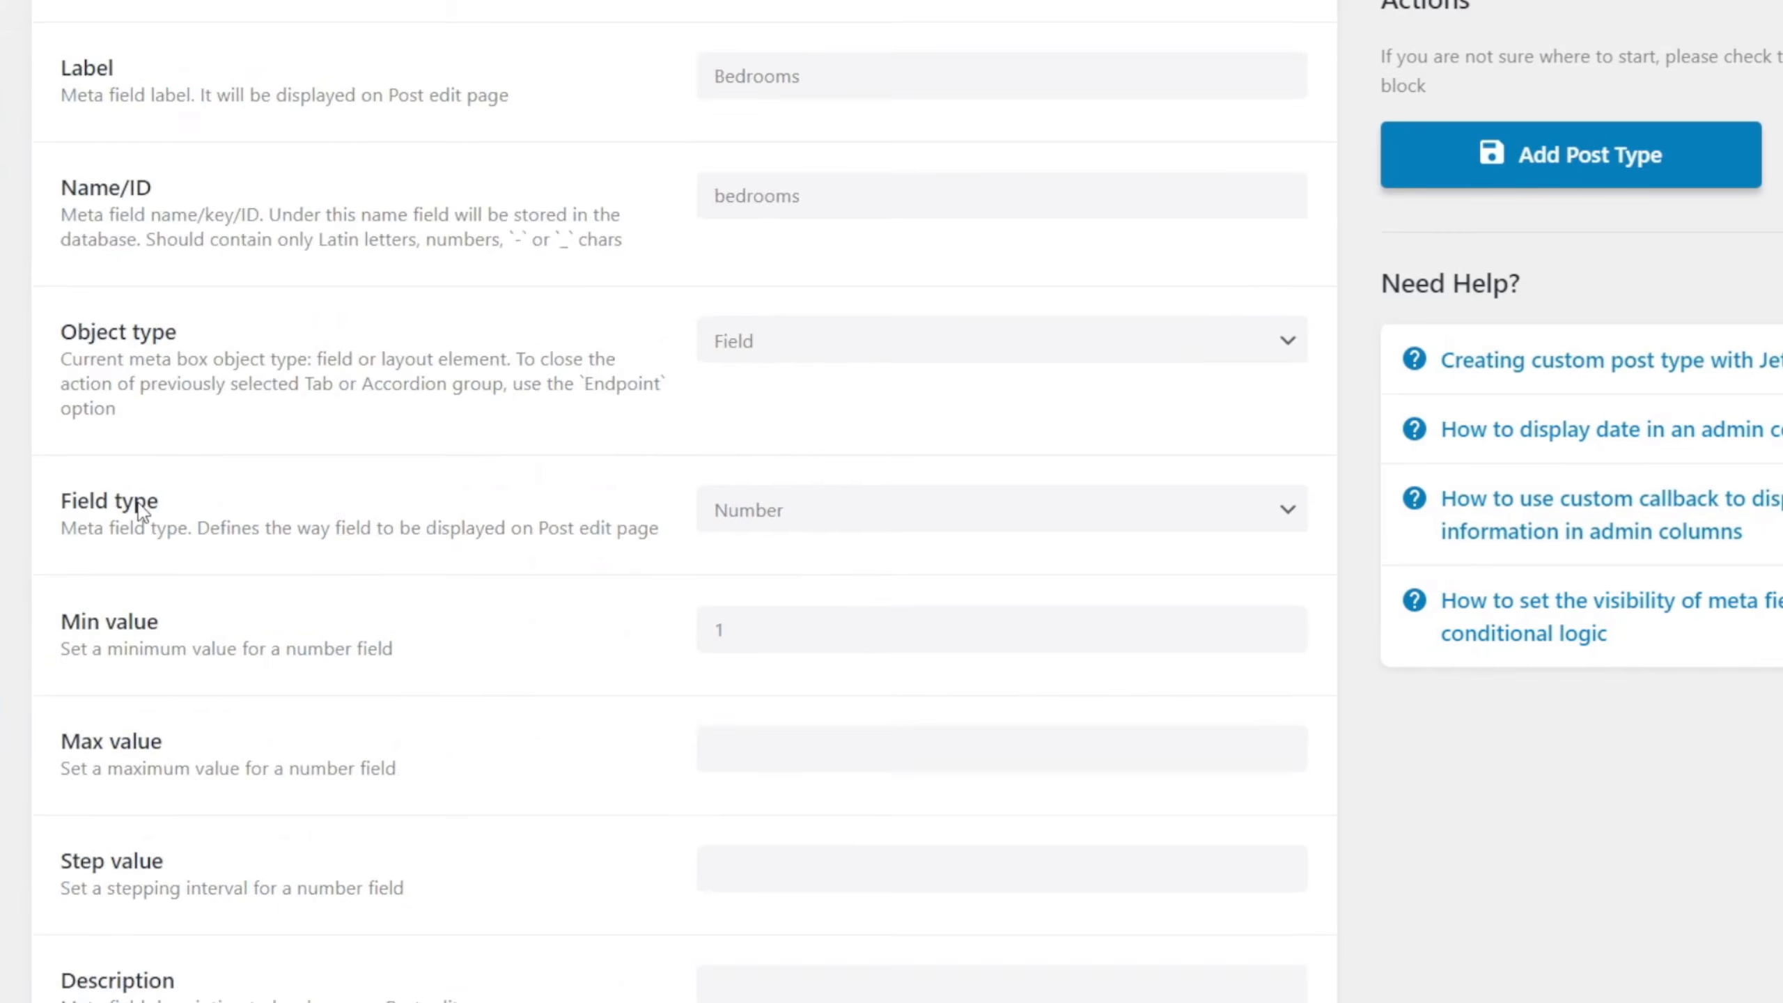
pyautogui.click(107, 422)
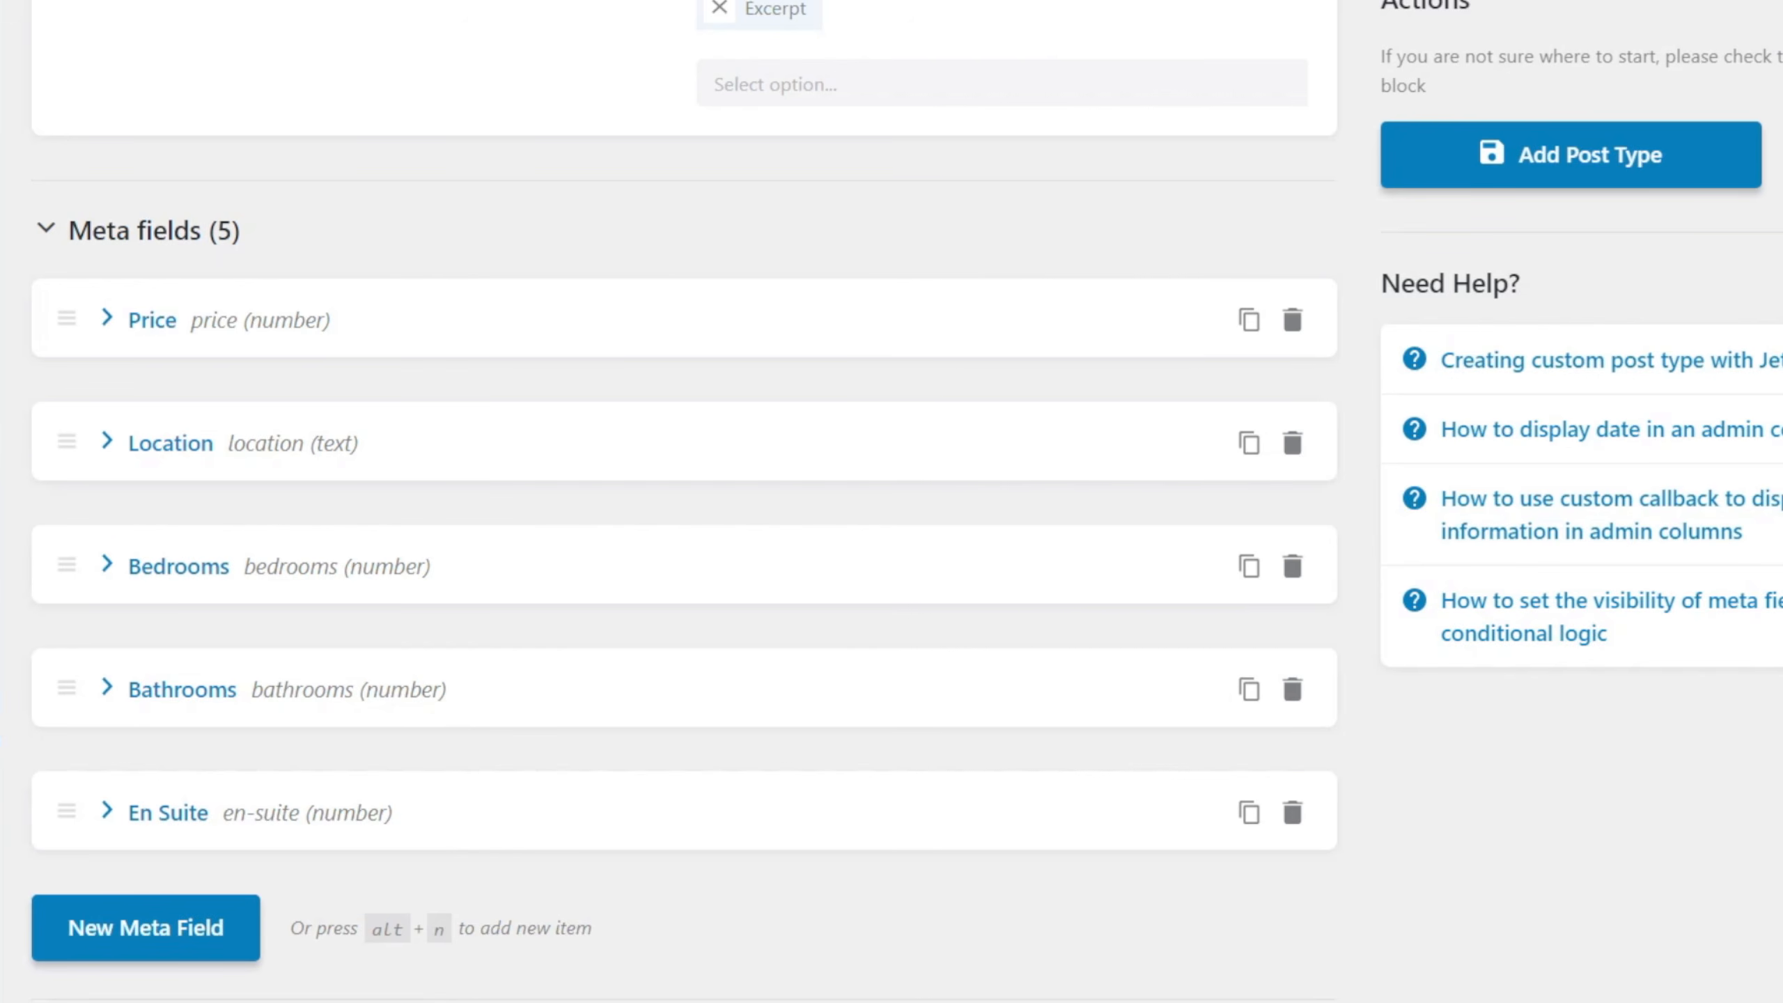
# Add a sixth meta field labelled basic Information, with basic-information as its Name/ID.
pyautogui.click(156, 938)
pyautogui.scroll(-8, 491, 984)
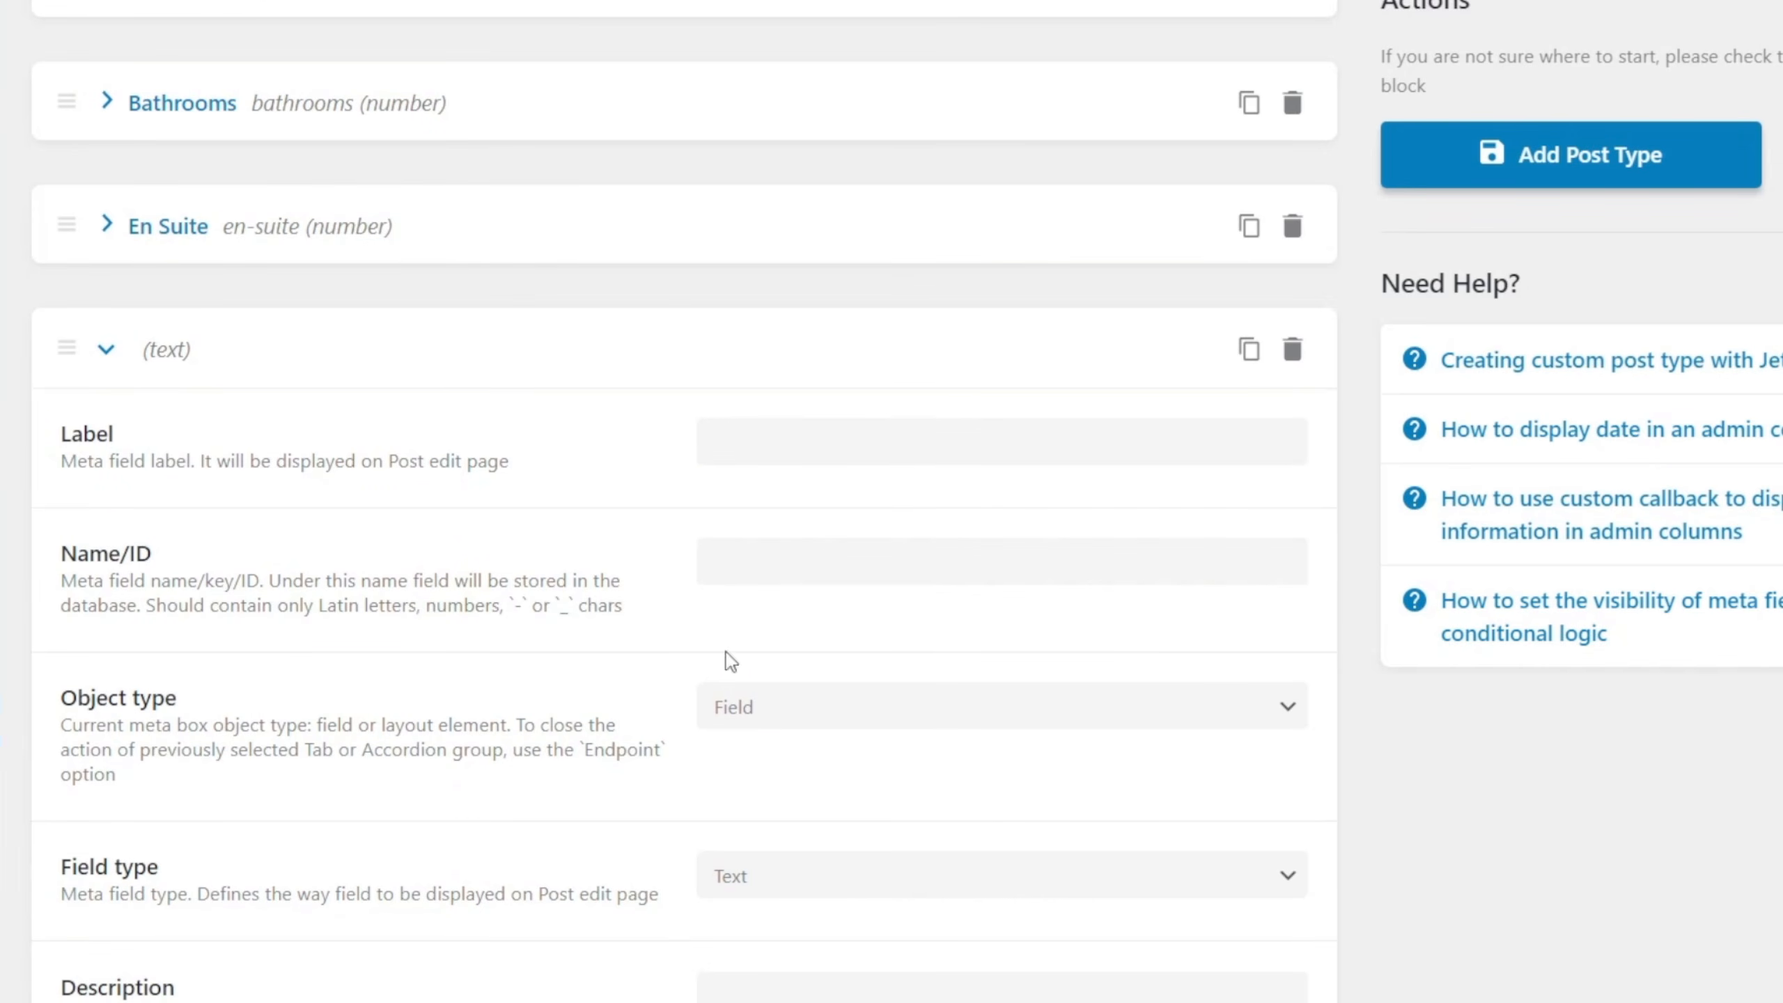
pyautogui.click(770, 446)
pyautogui.write('bas')
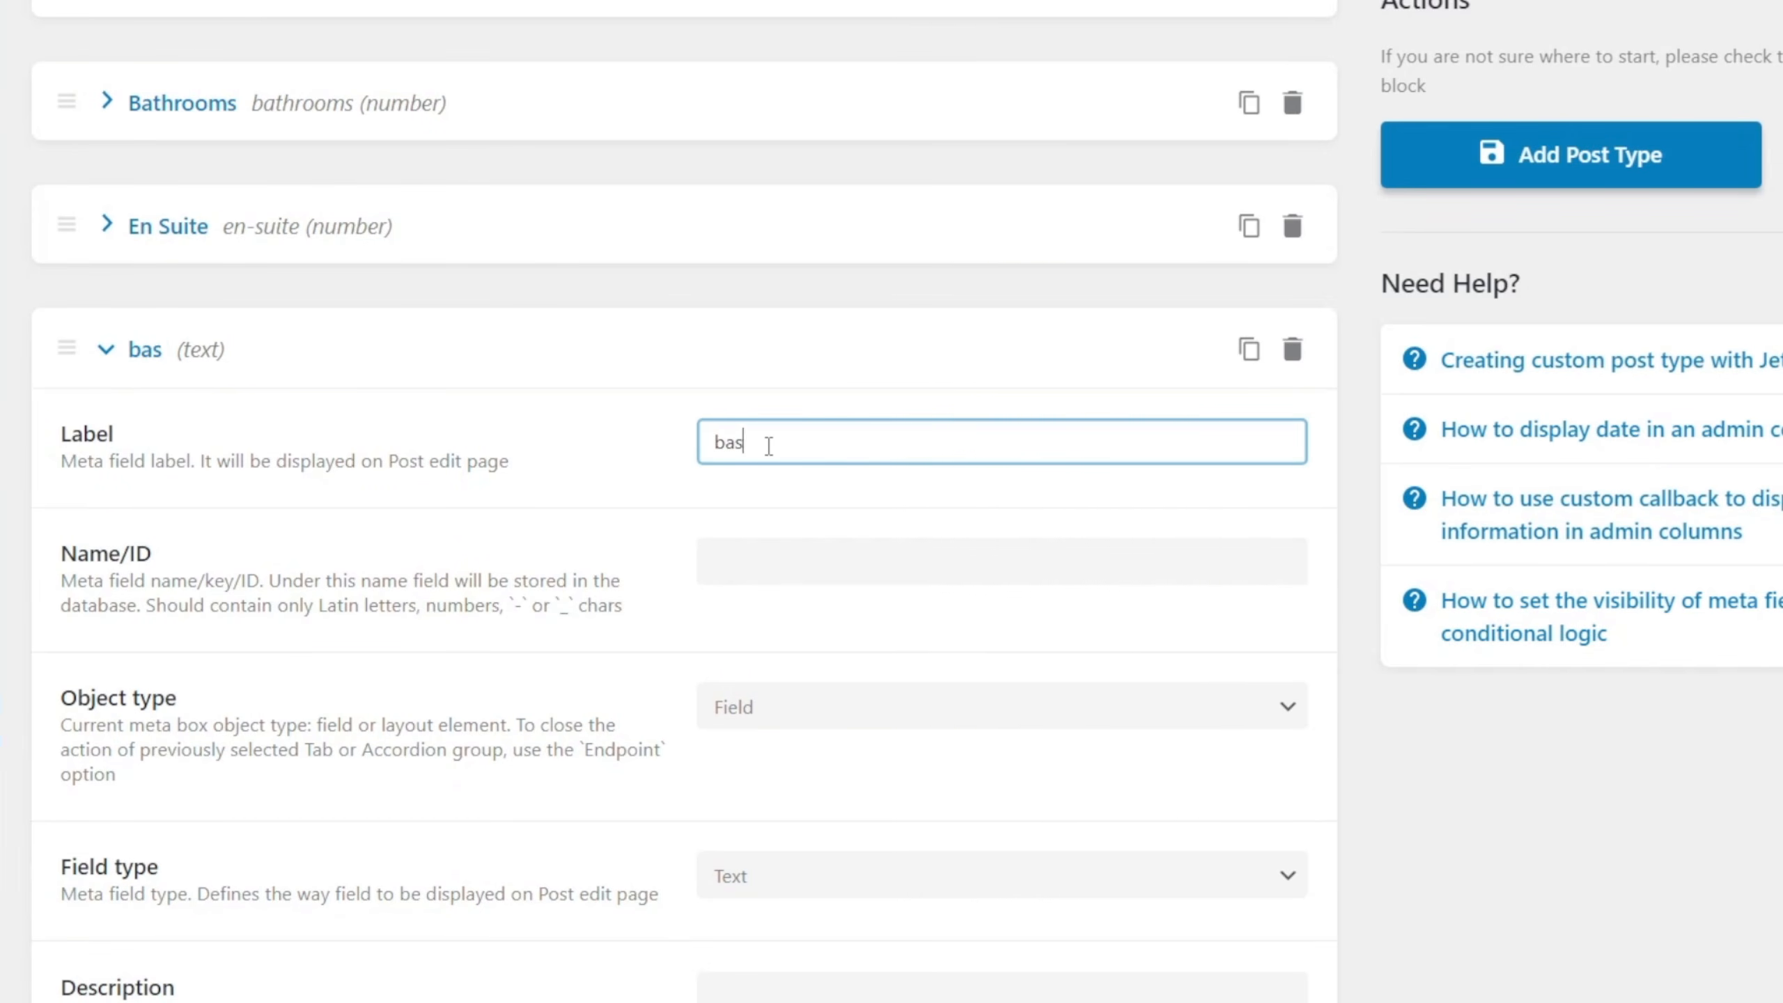
pyautogui.write('ic Information')
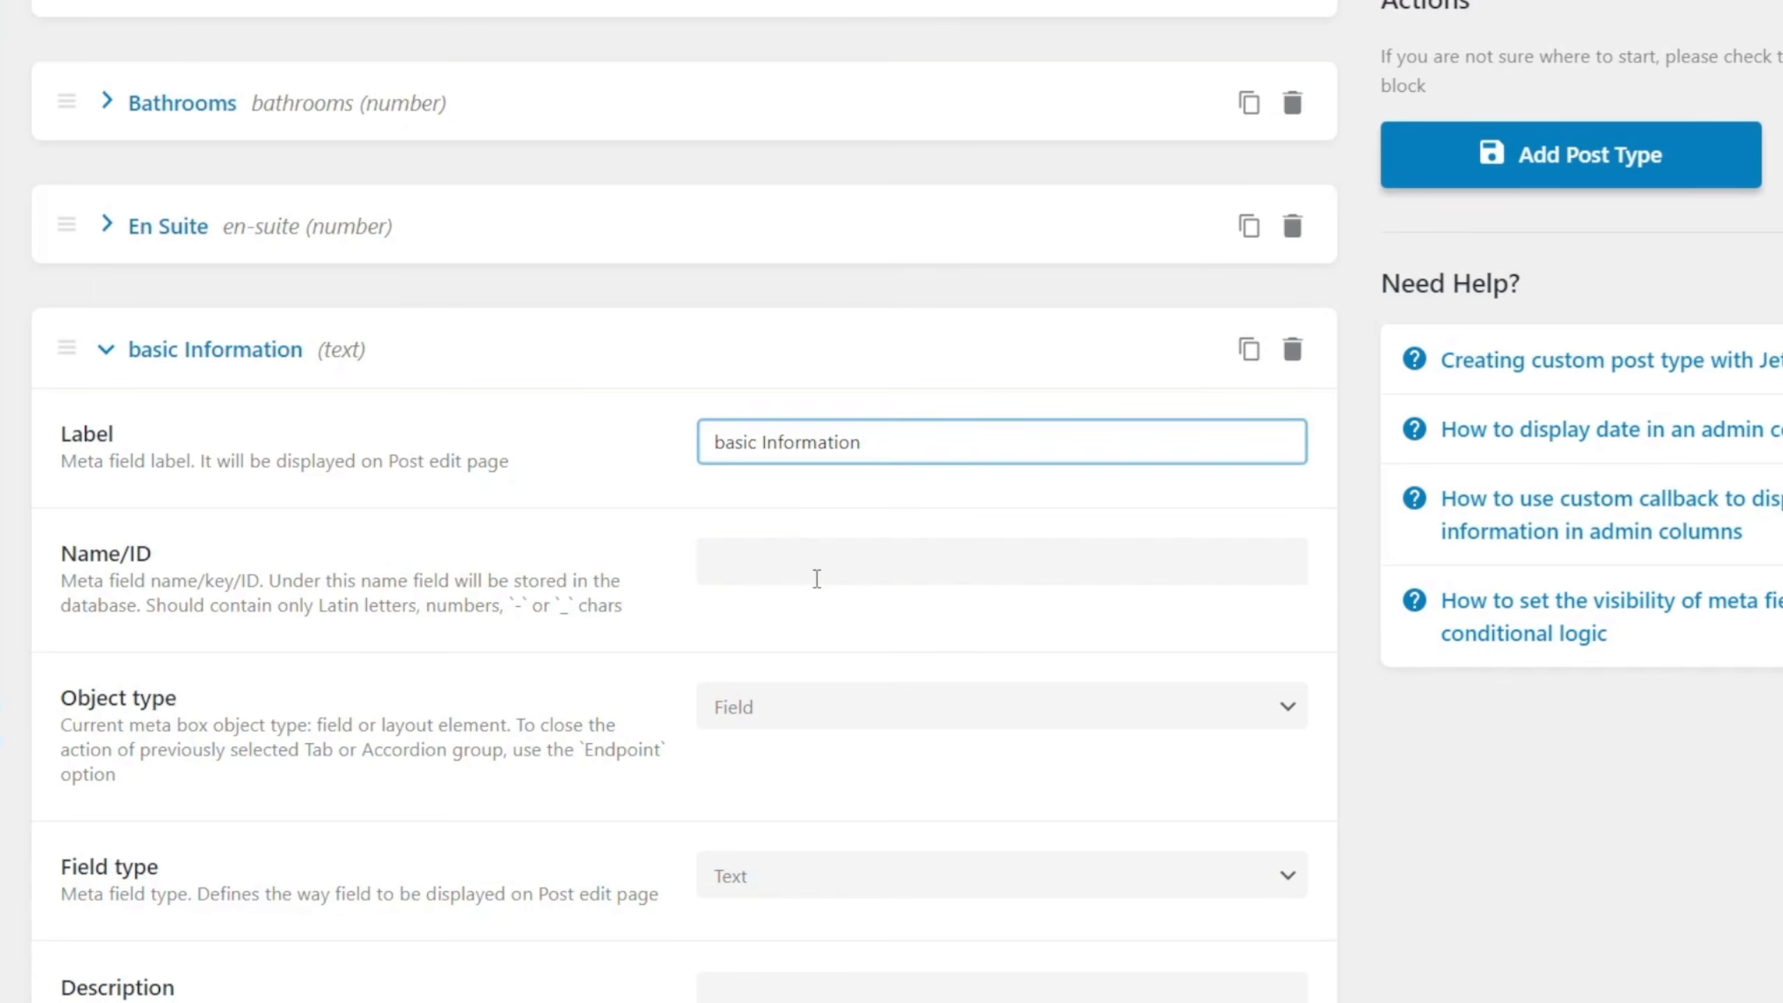
pyautogui.click(818, 562)
# Set the basic Information field's object type to Tab and open its layout choices.
pyautogui.scroll(-5, 353, 711)
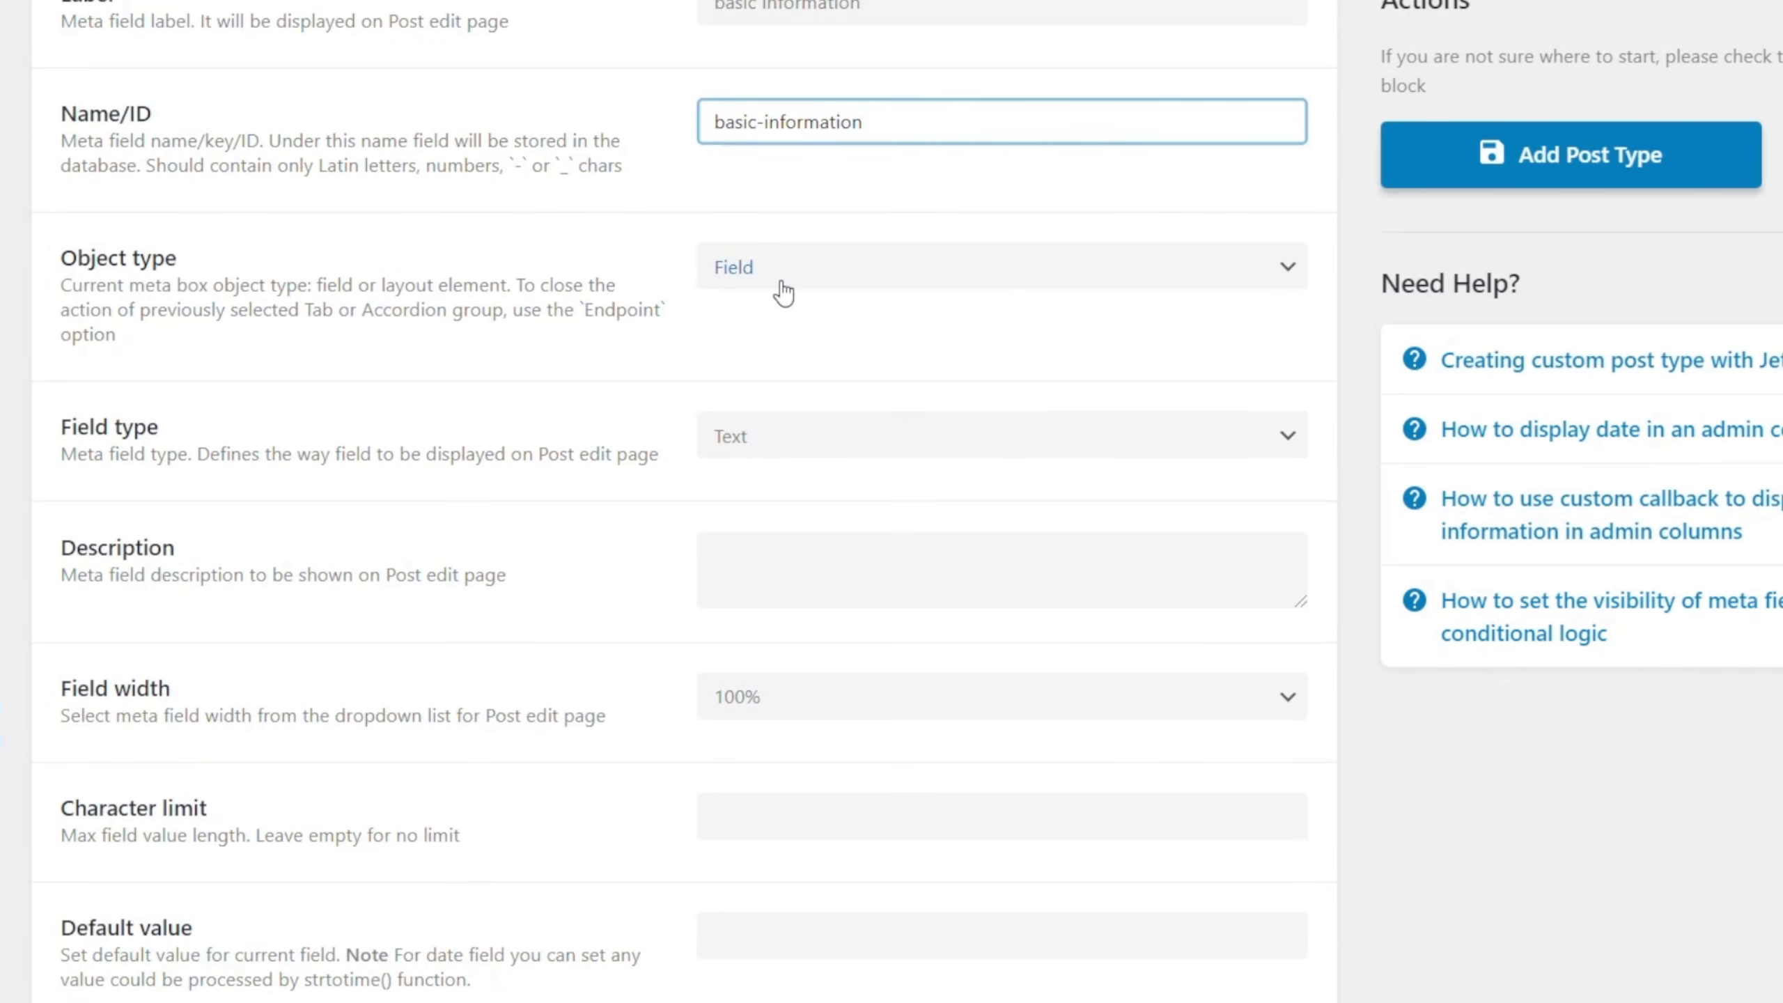
pyautogui.click(786, 284)
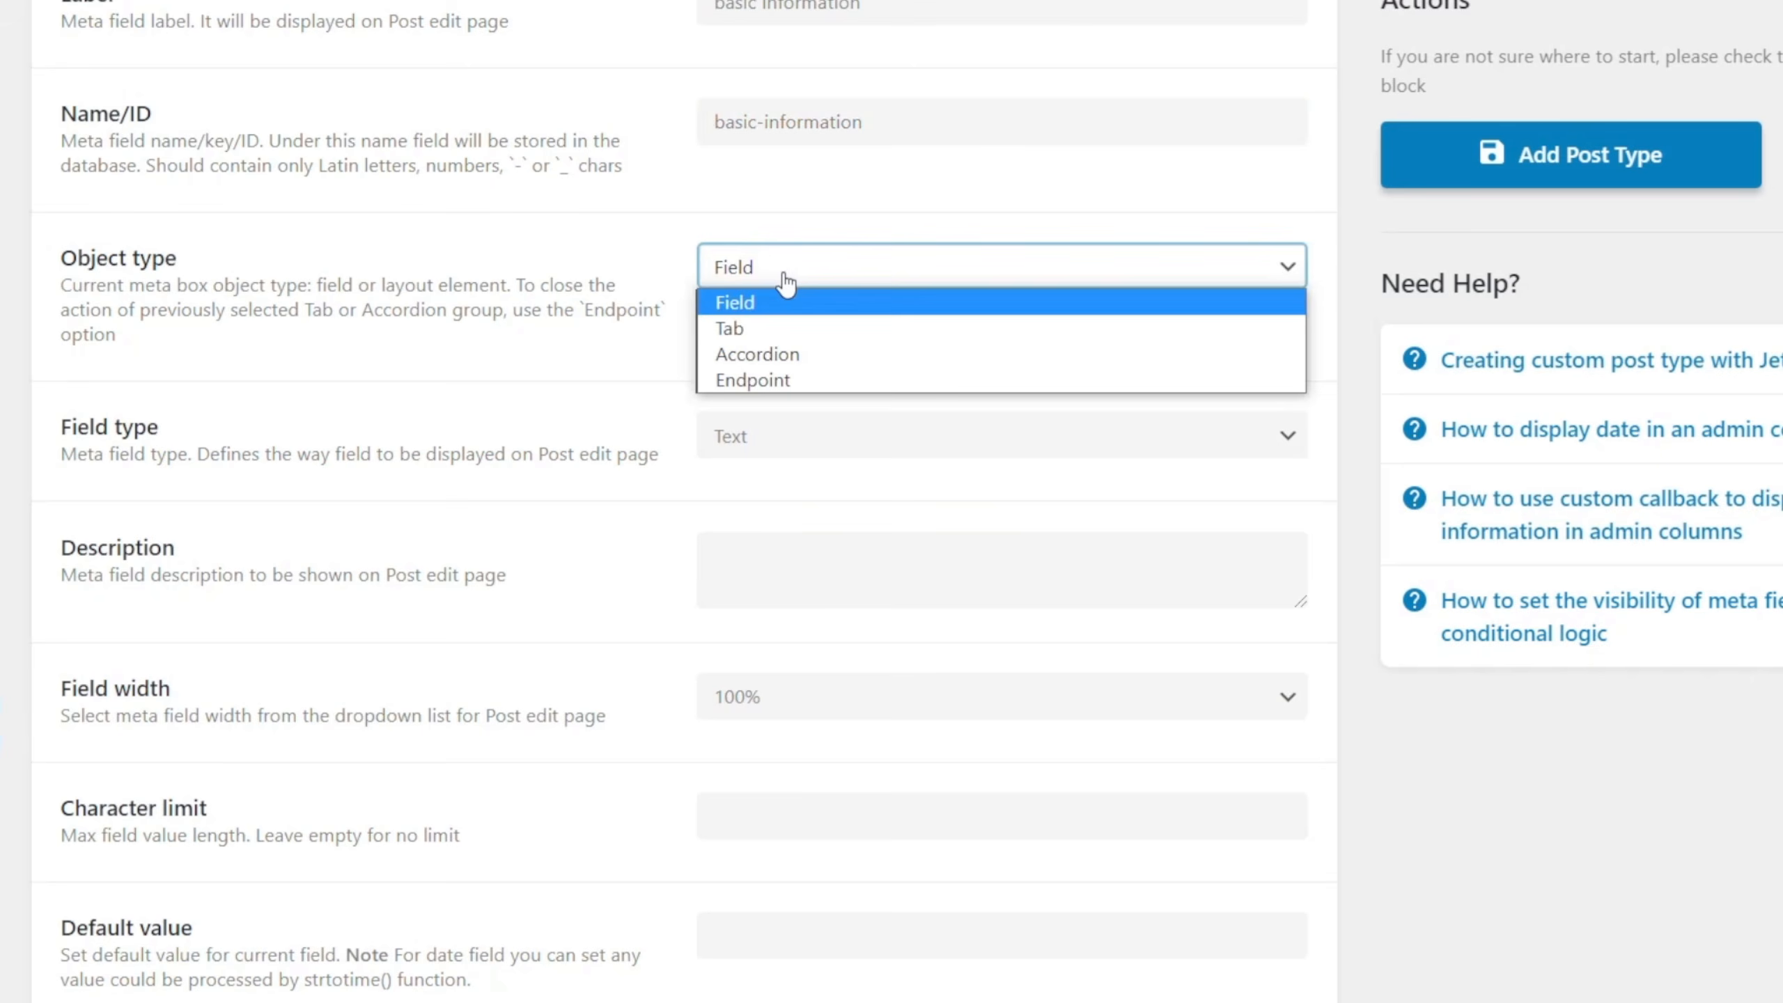
pyautogui.click(775, 328)
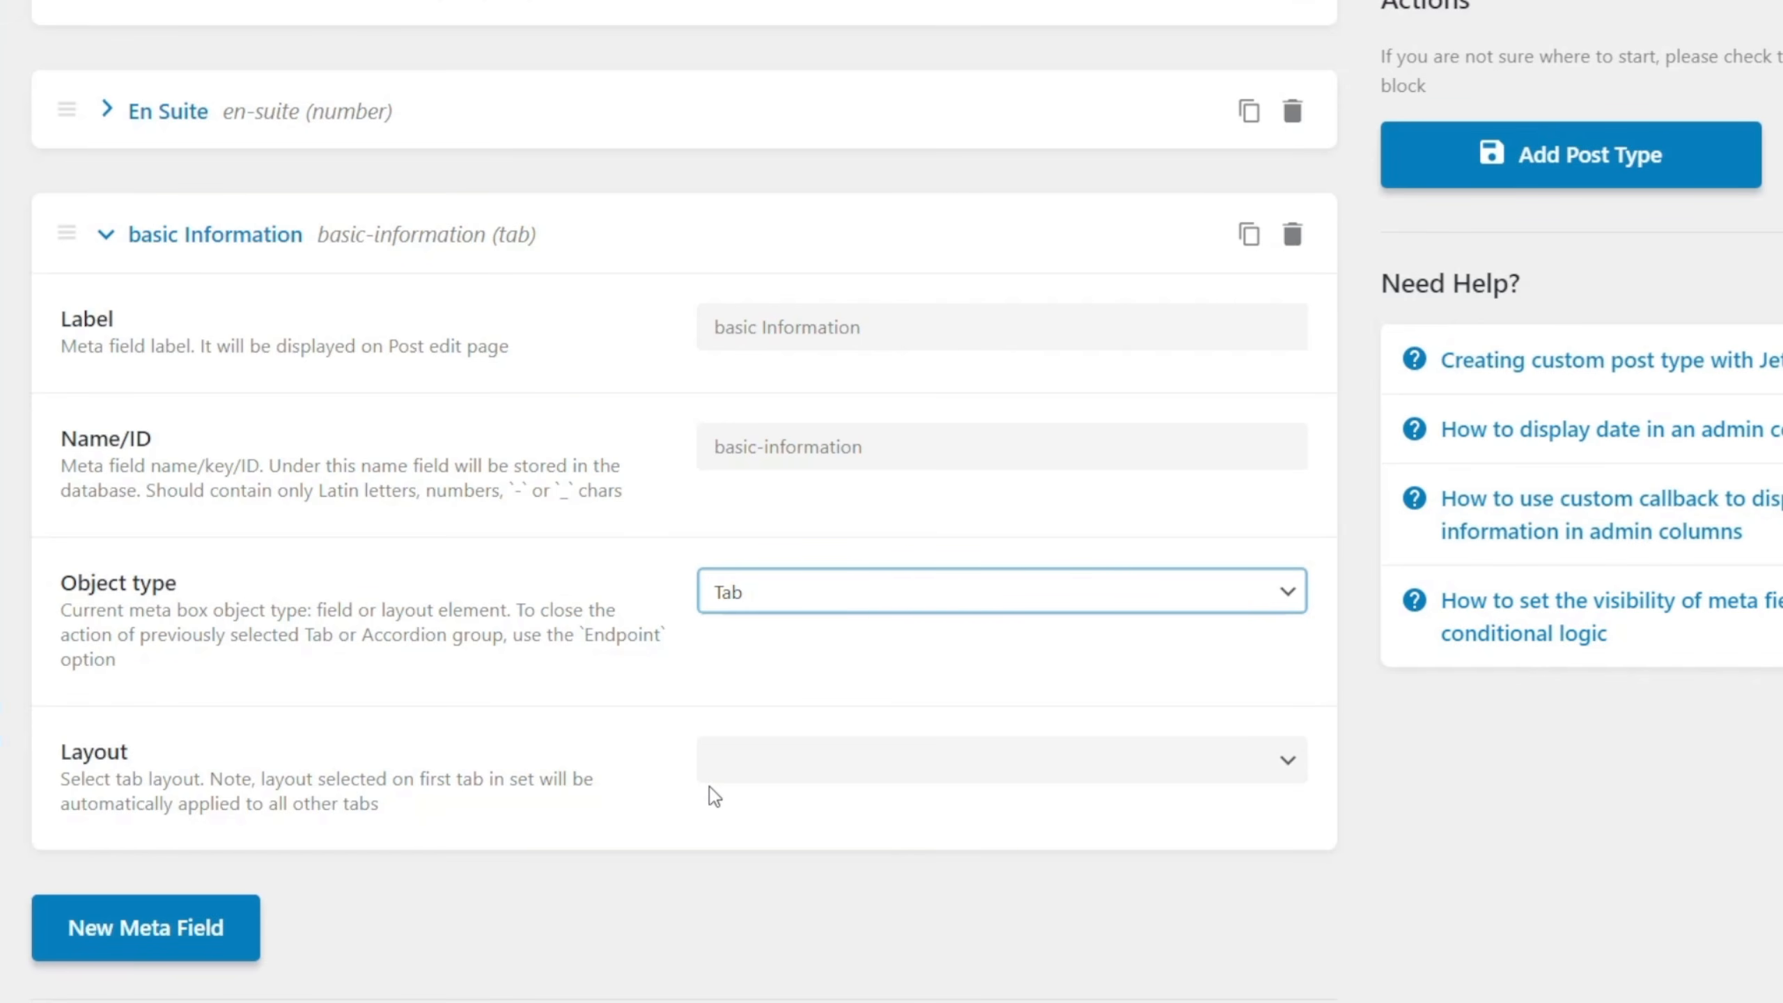
pyautogui.click(855, 772)
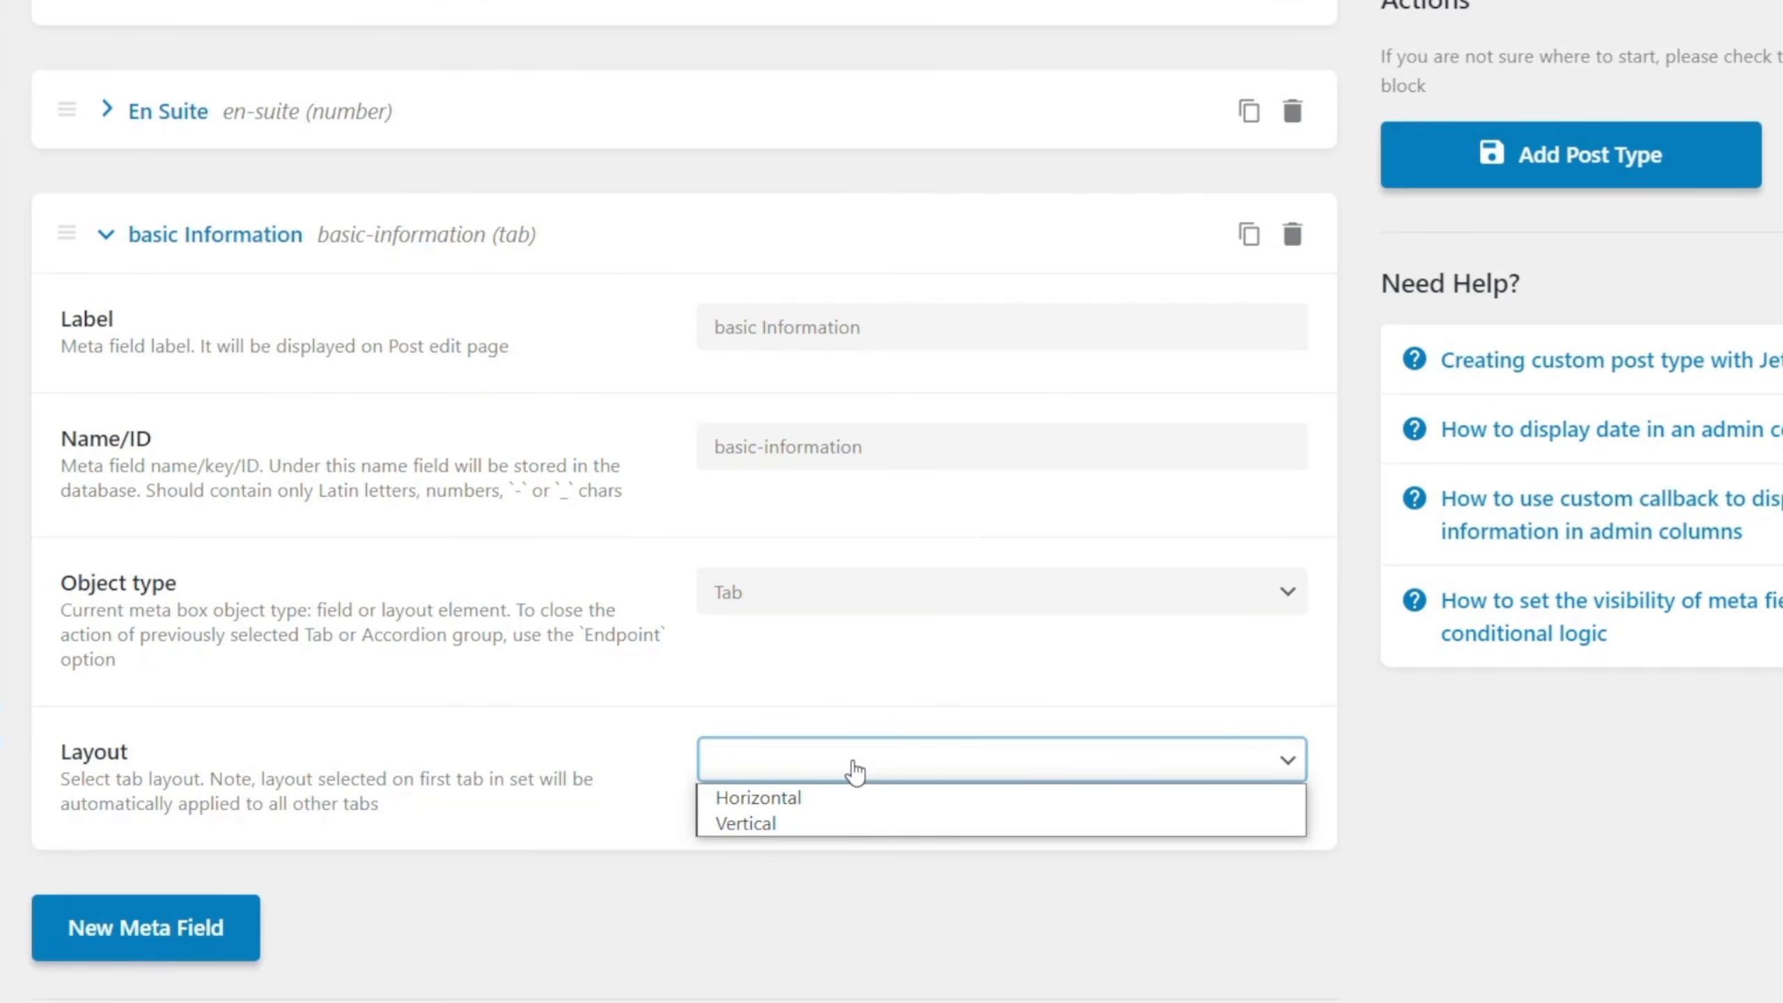
# Collapse the basic Information tab's settings and move it above Price, to the start of the meta field list.
pyautogui.scroll(4, 697, 906)
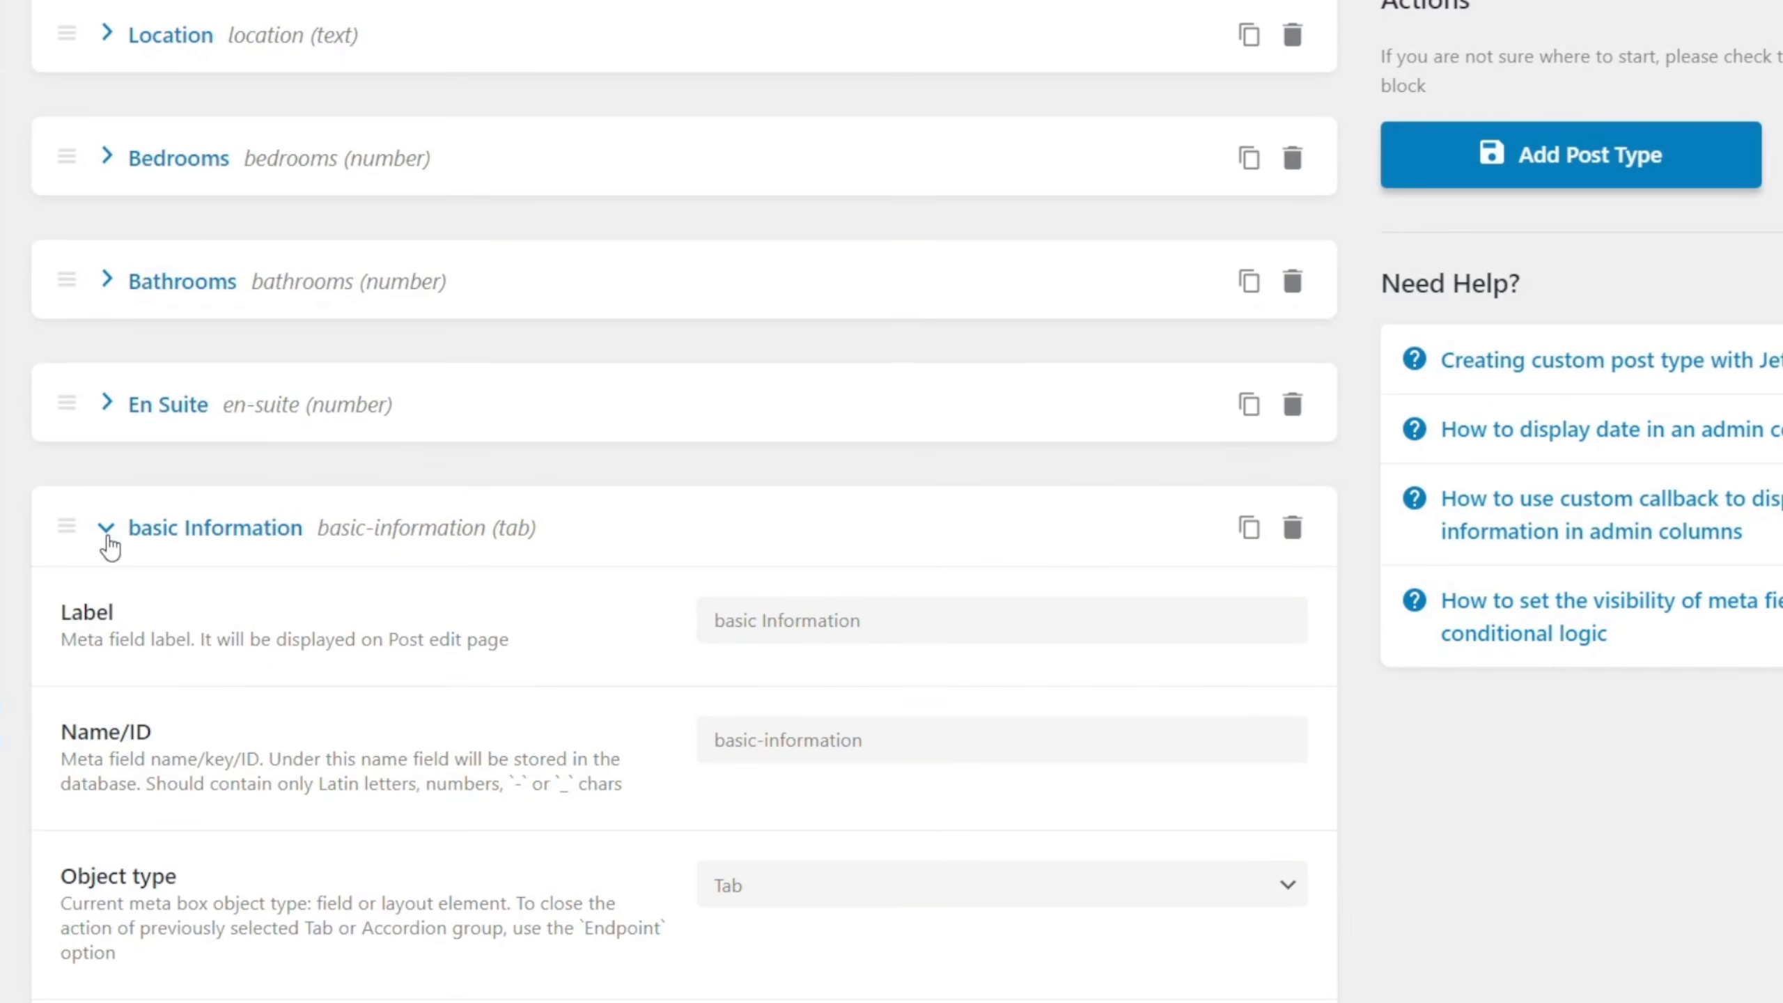
pyautogui.click(107, 535)
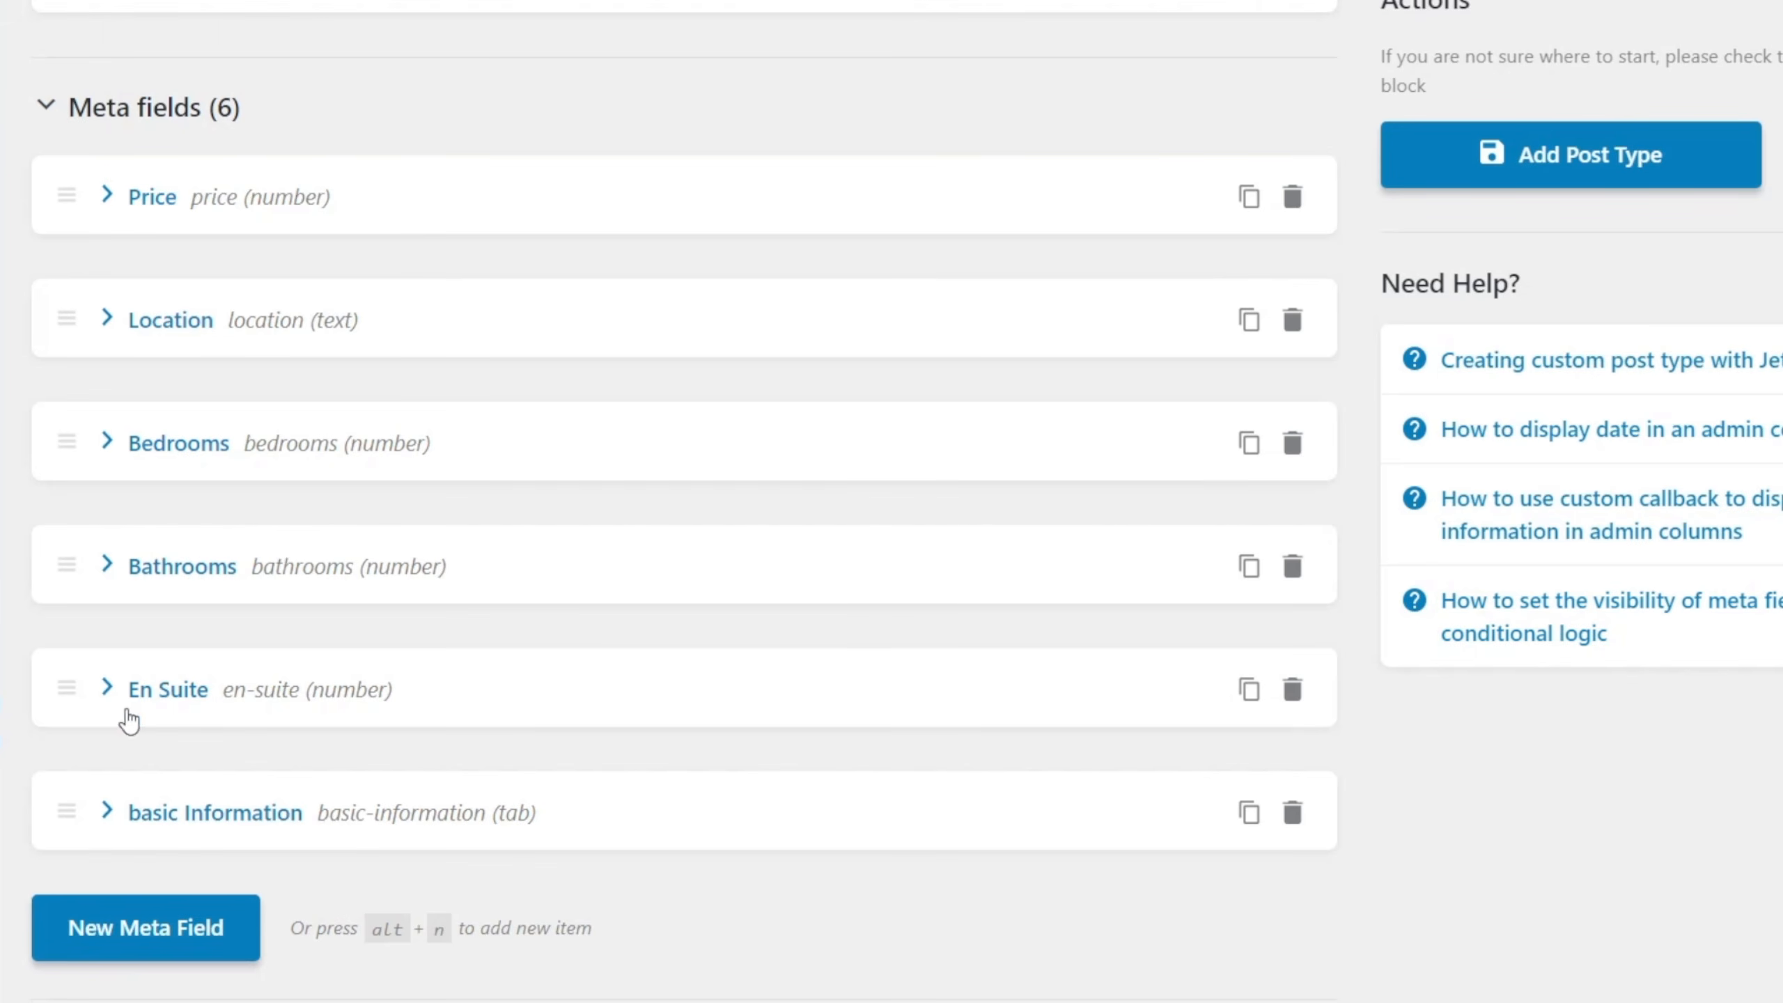
pyautogui.moveTo(67, 812); pyautogui.dragTo(67, 165)
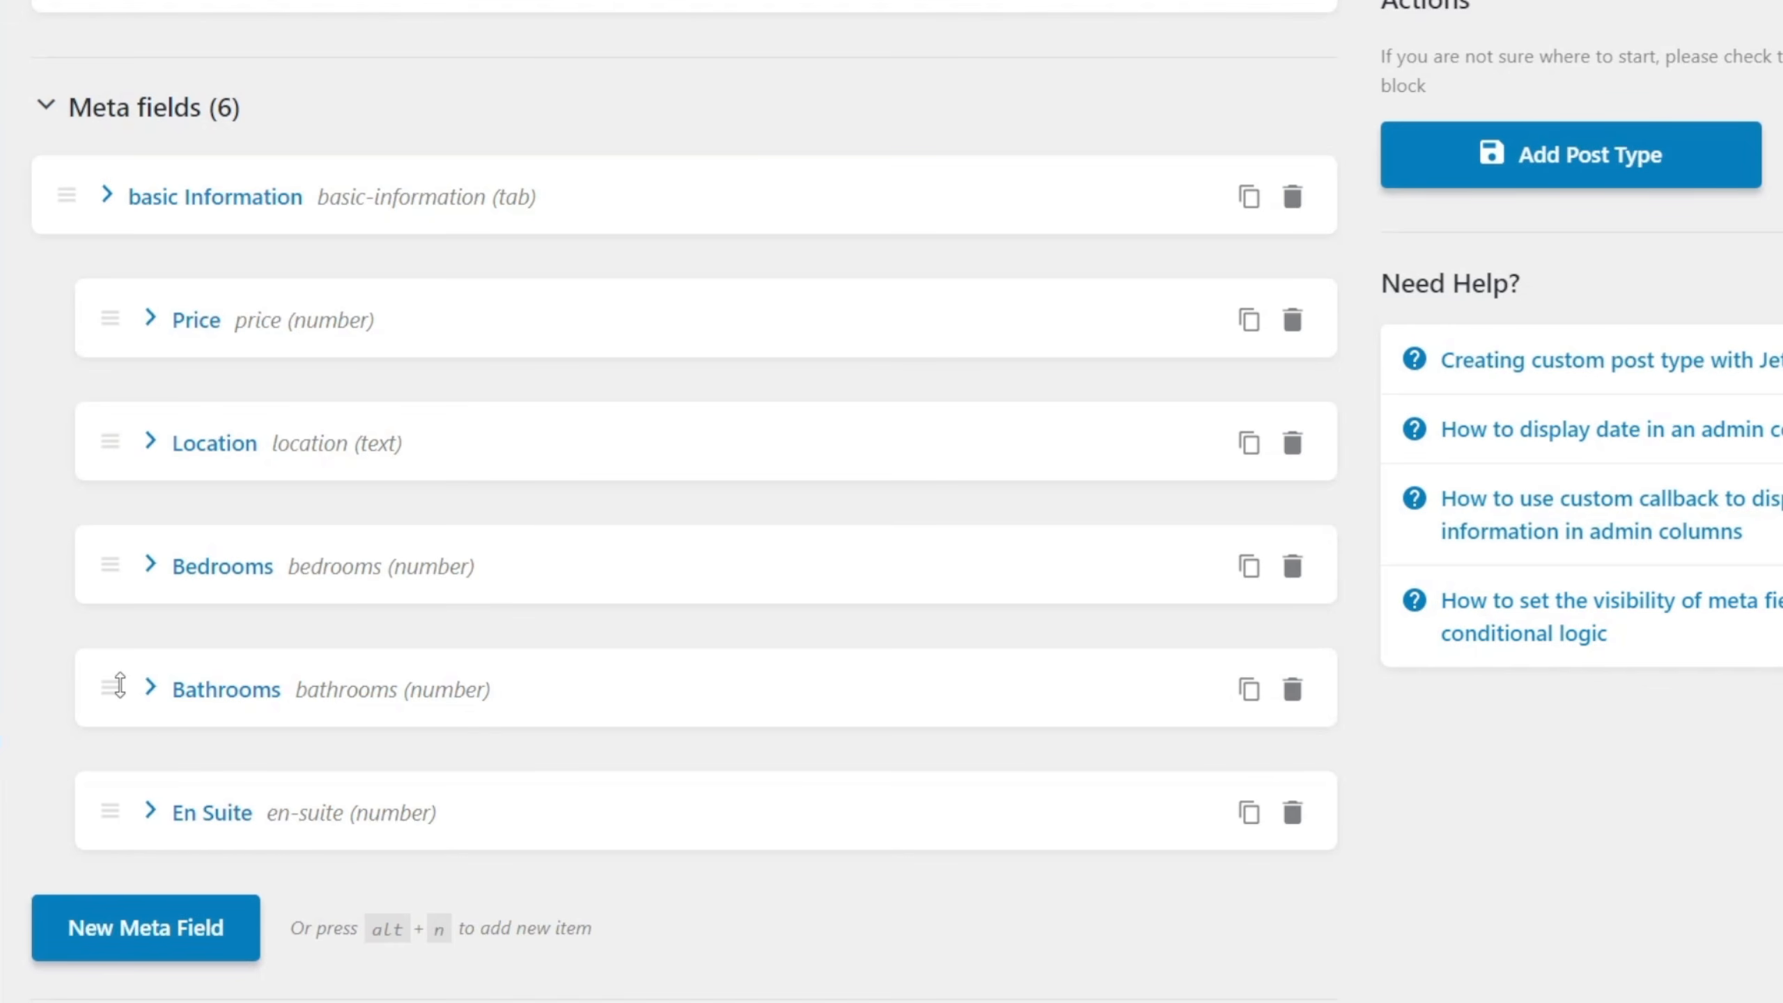
# Add another meta field after En Suite labelled Features, with features as its Name/ID.
pyautogui.click(136, 941)
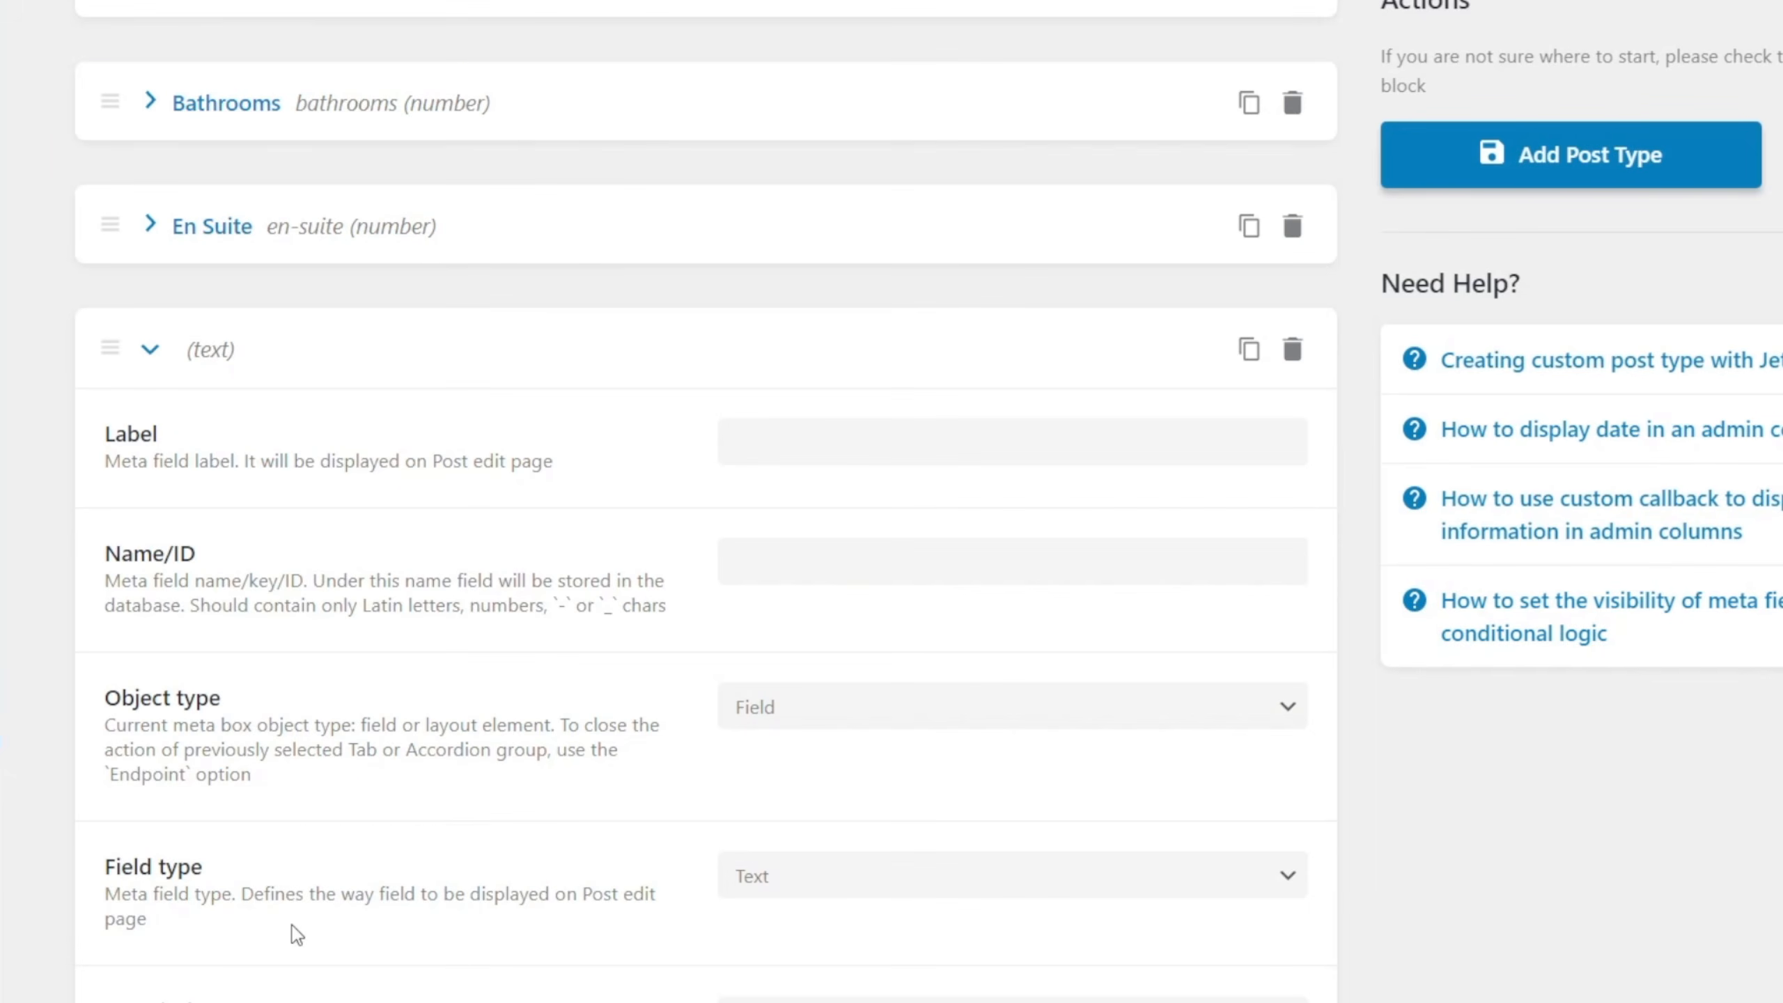
pyautogui.click(789, 438)
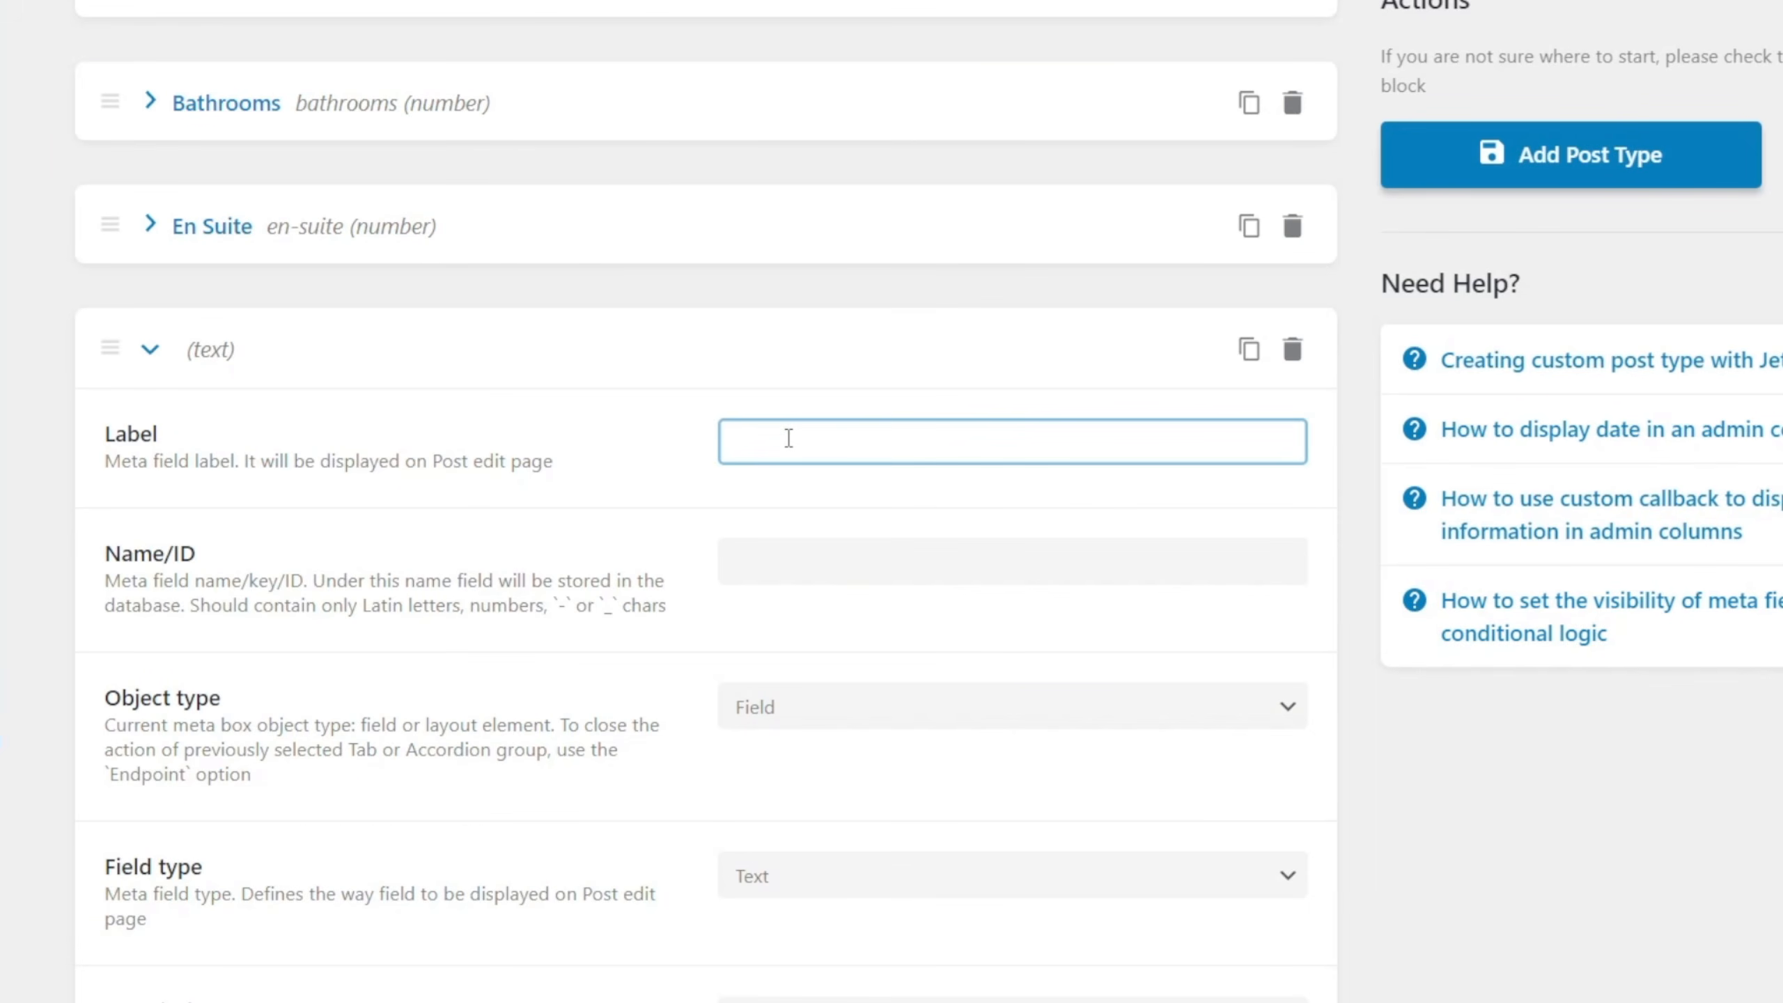
pyautogui.write('Features')
pyautogui.click(795, 561)
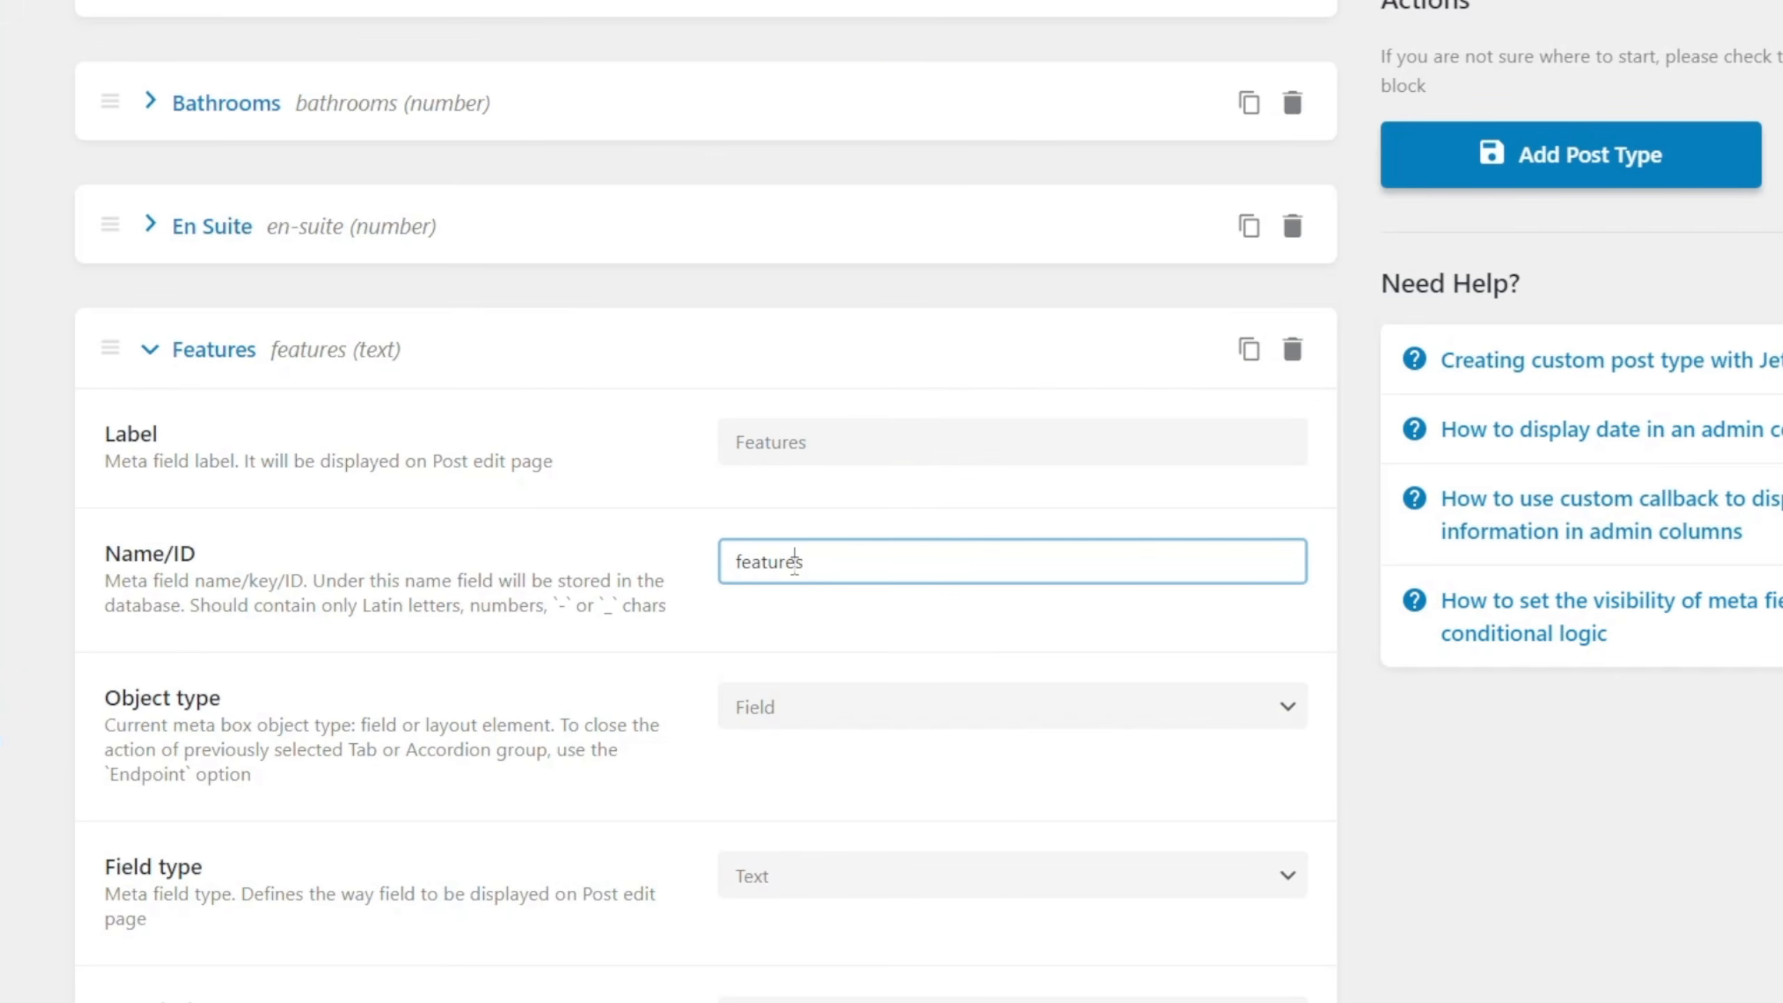
# Set the Features field's object type to Tab.
pyautogui.scroll(-4, 519, 745)
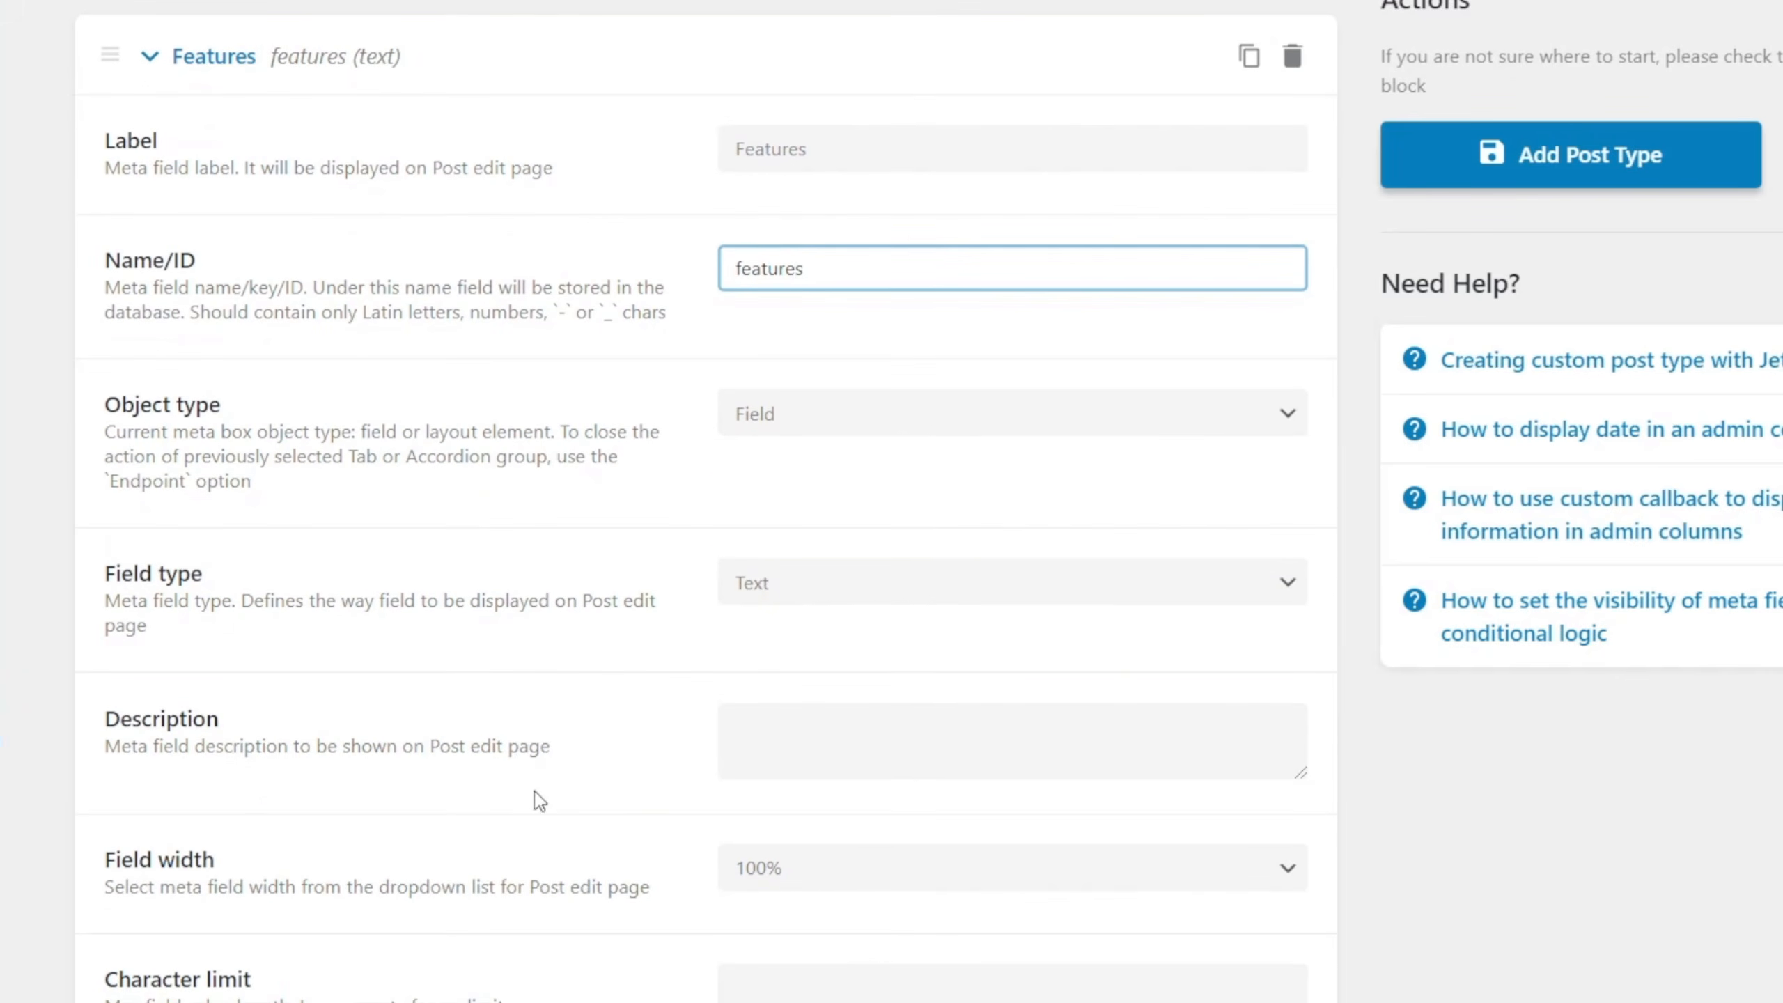
pyautogui.click(862, 416)
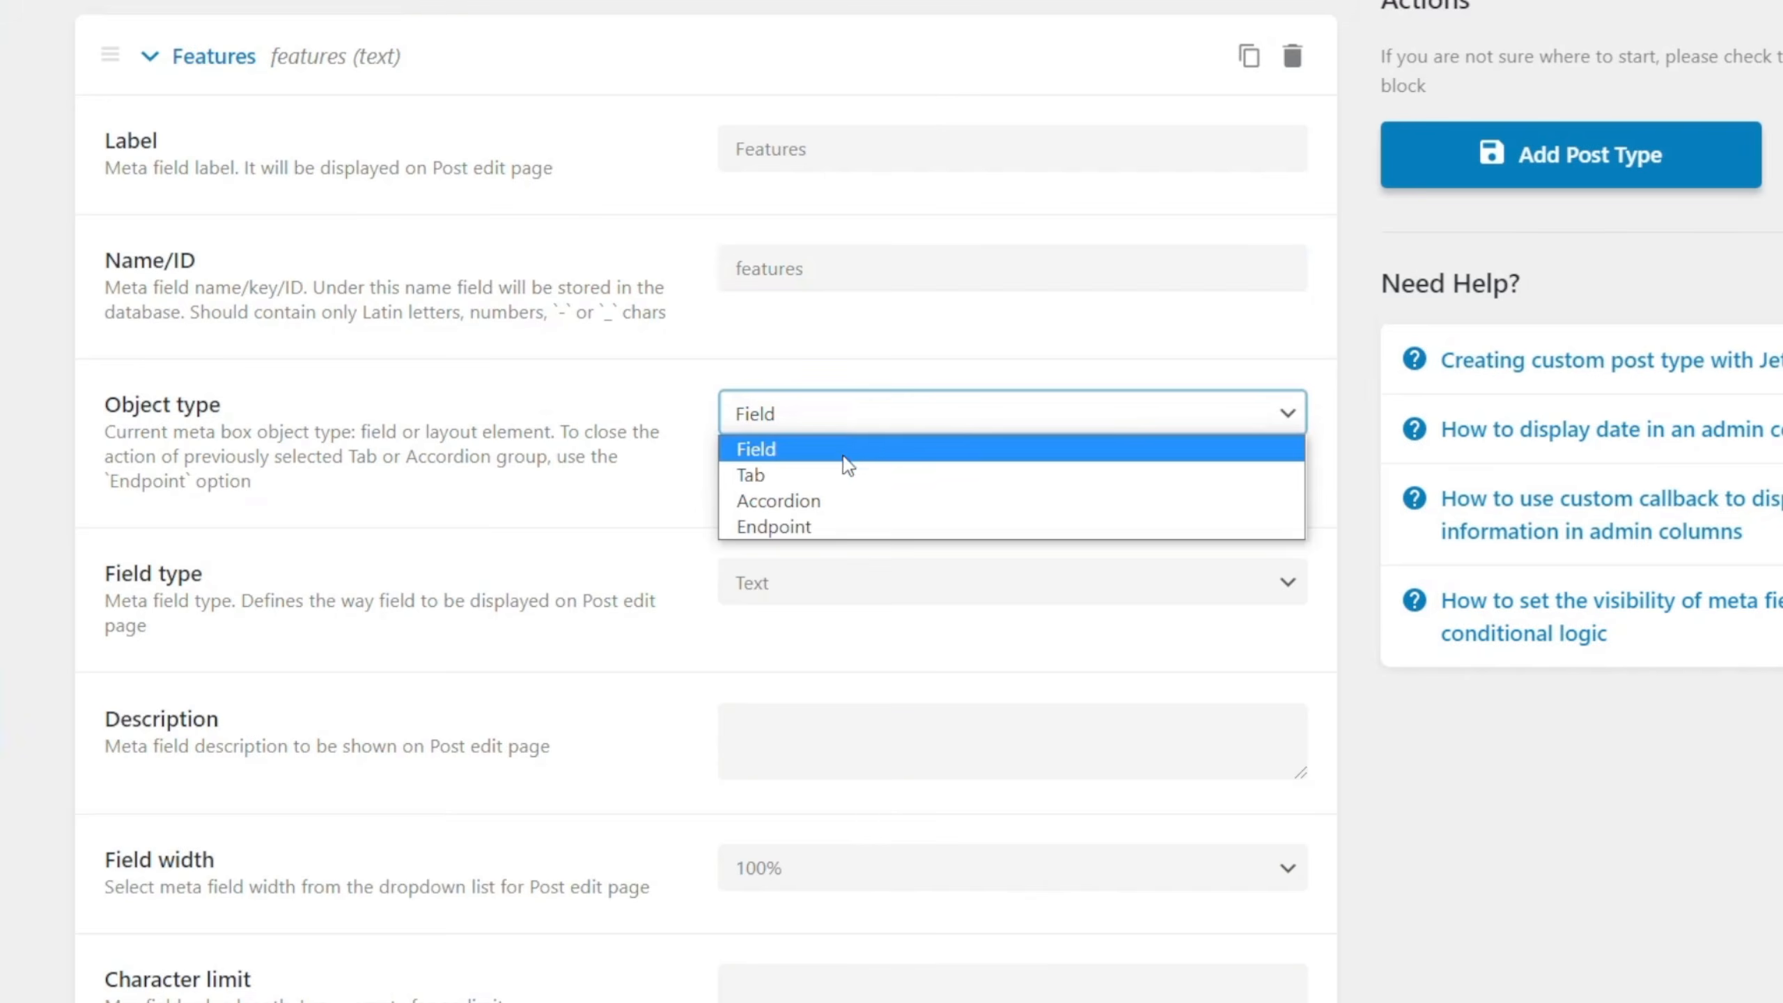
pyautogui.click(840, 477)
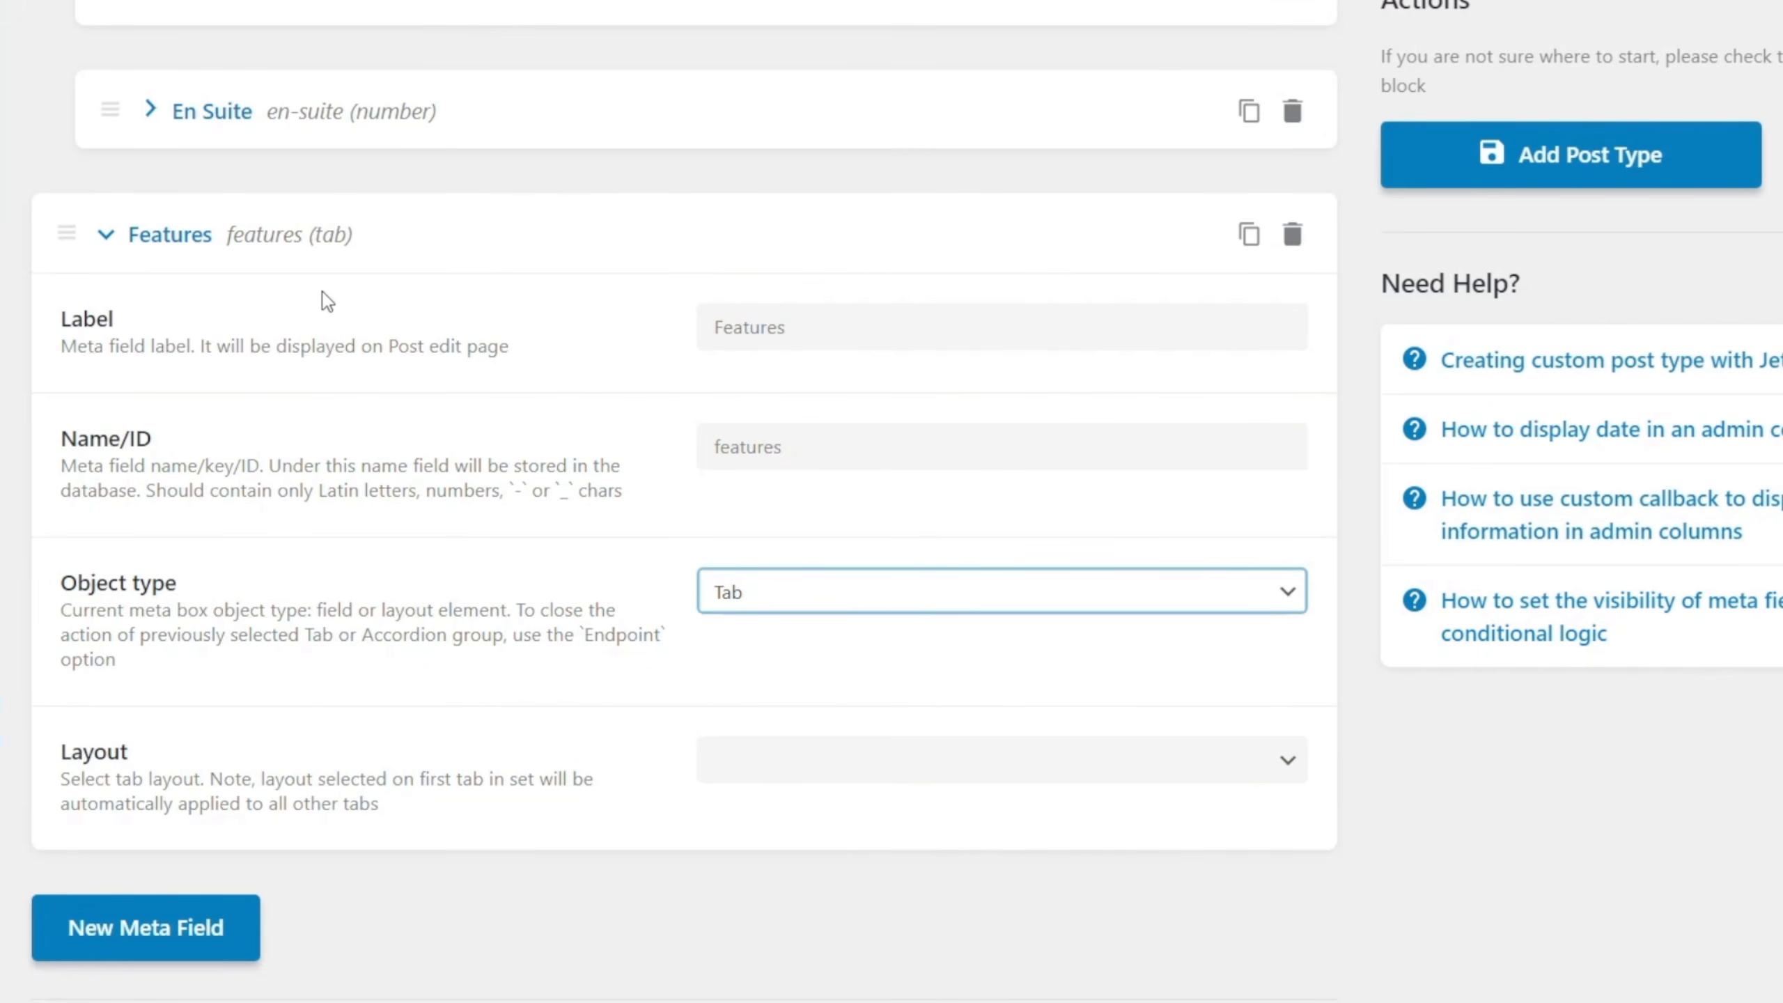
# Set the Features tab's layout to Horizontal.
pyautogui.scroll(5, 325, 394)
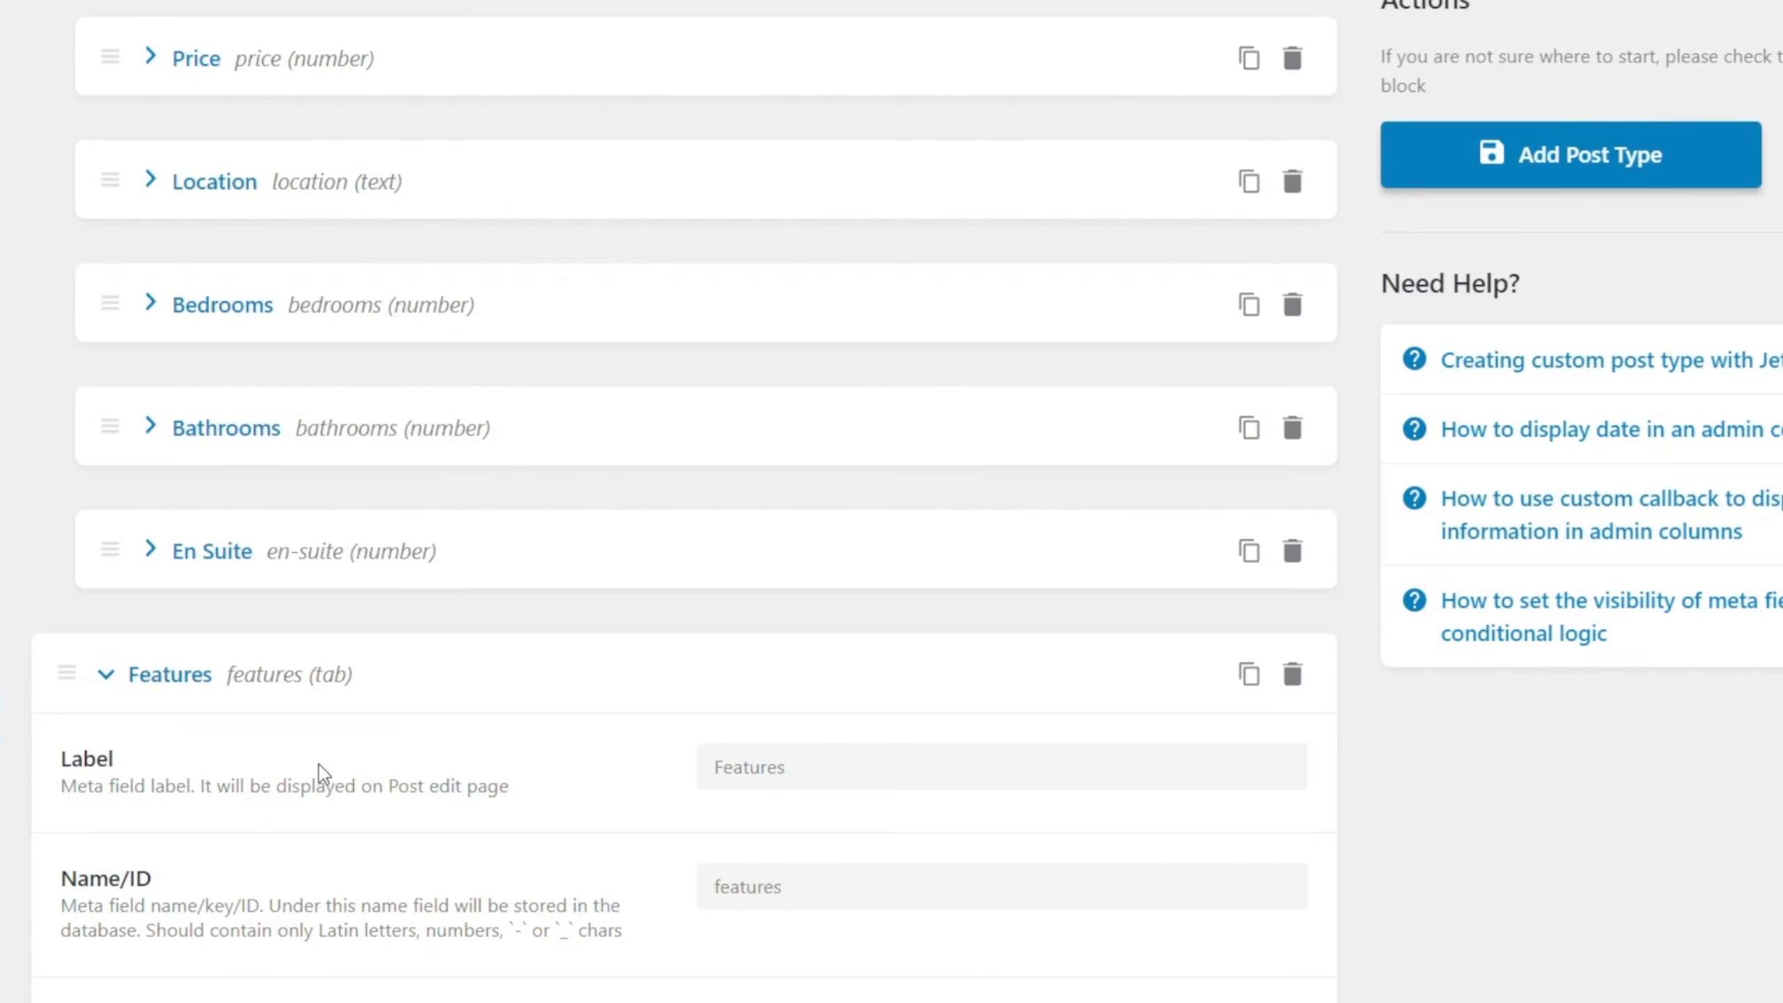
pyautogui.scroll(-4, 317, 763)
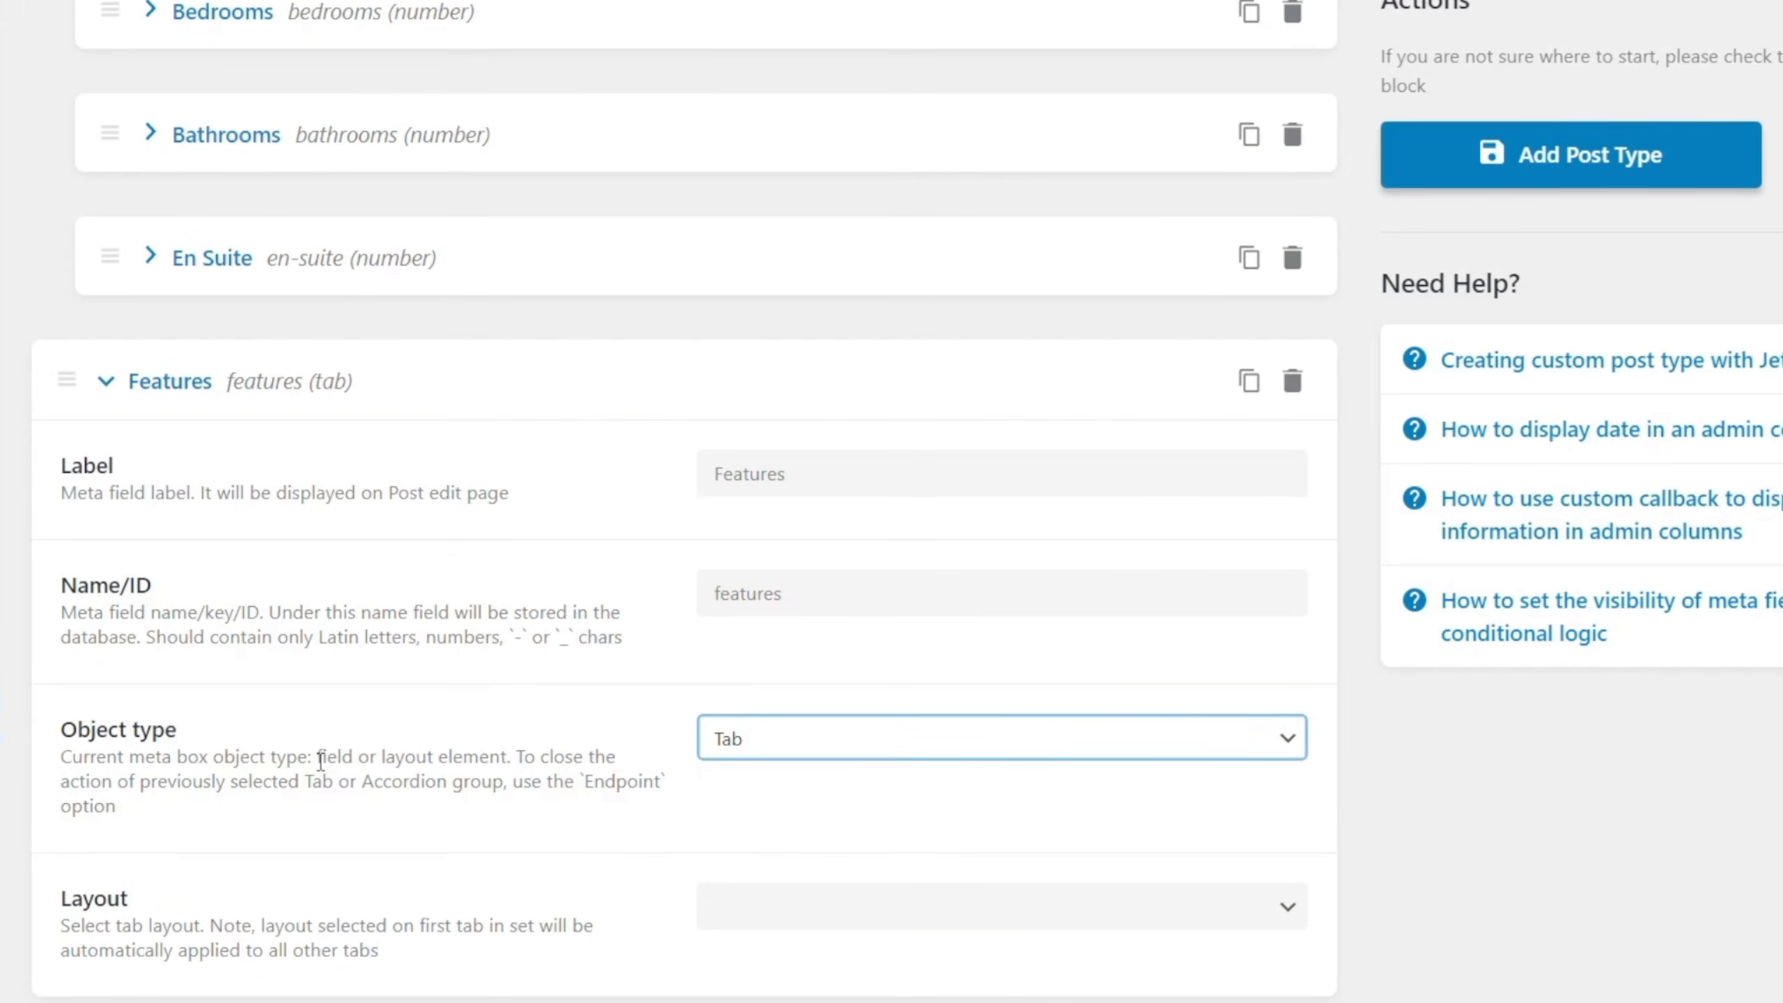
pyautogui.scroll(5, 235, 478)
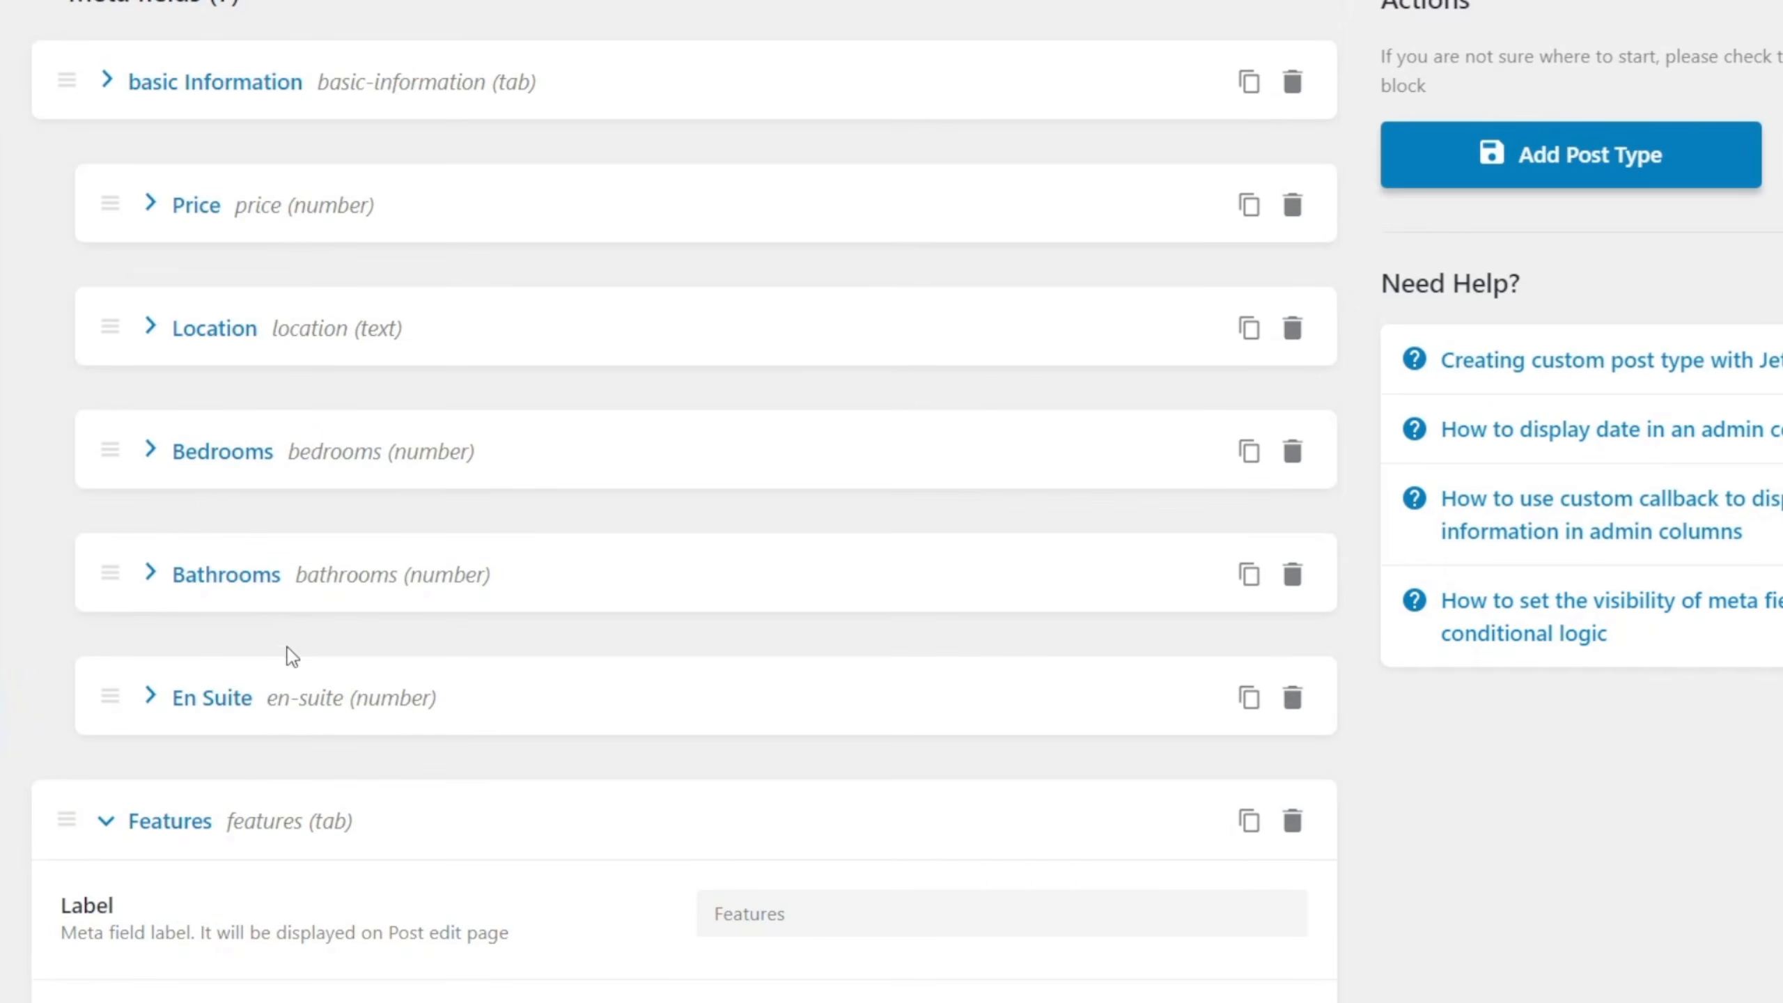
pyautogui.scroll(-4, 287, 653)
pyautogui.scroll(-4, 322, 793)
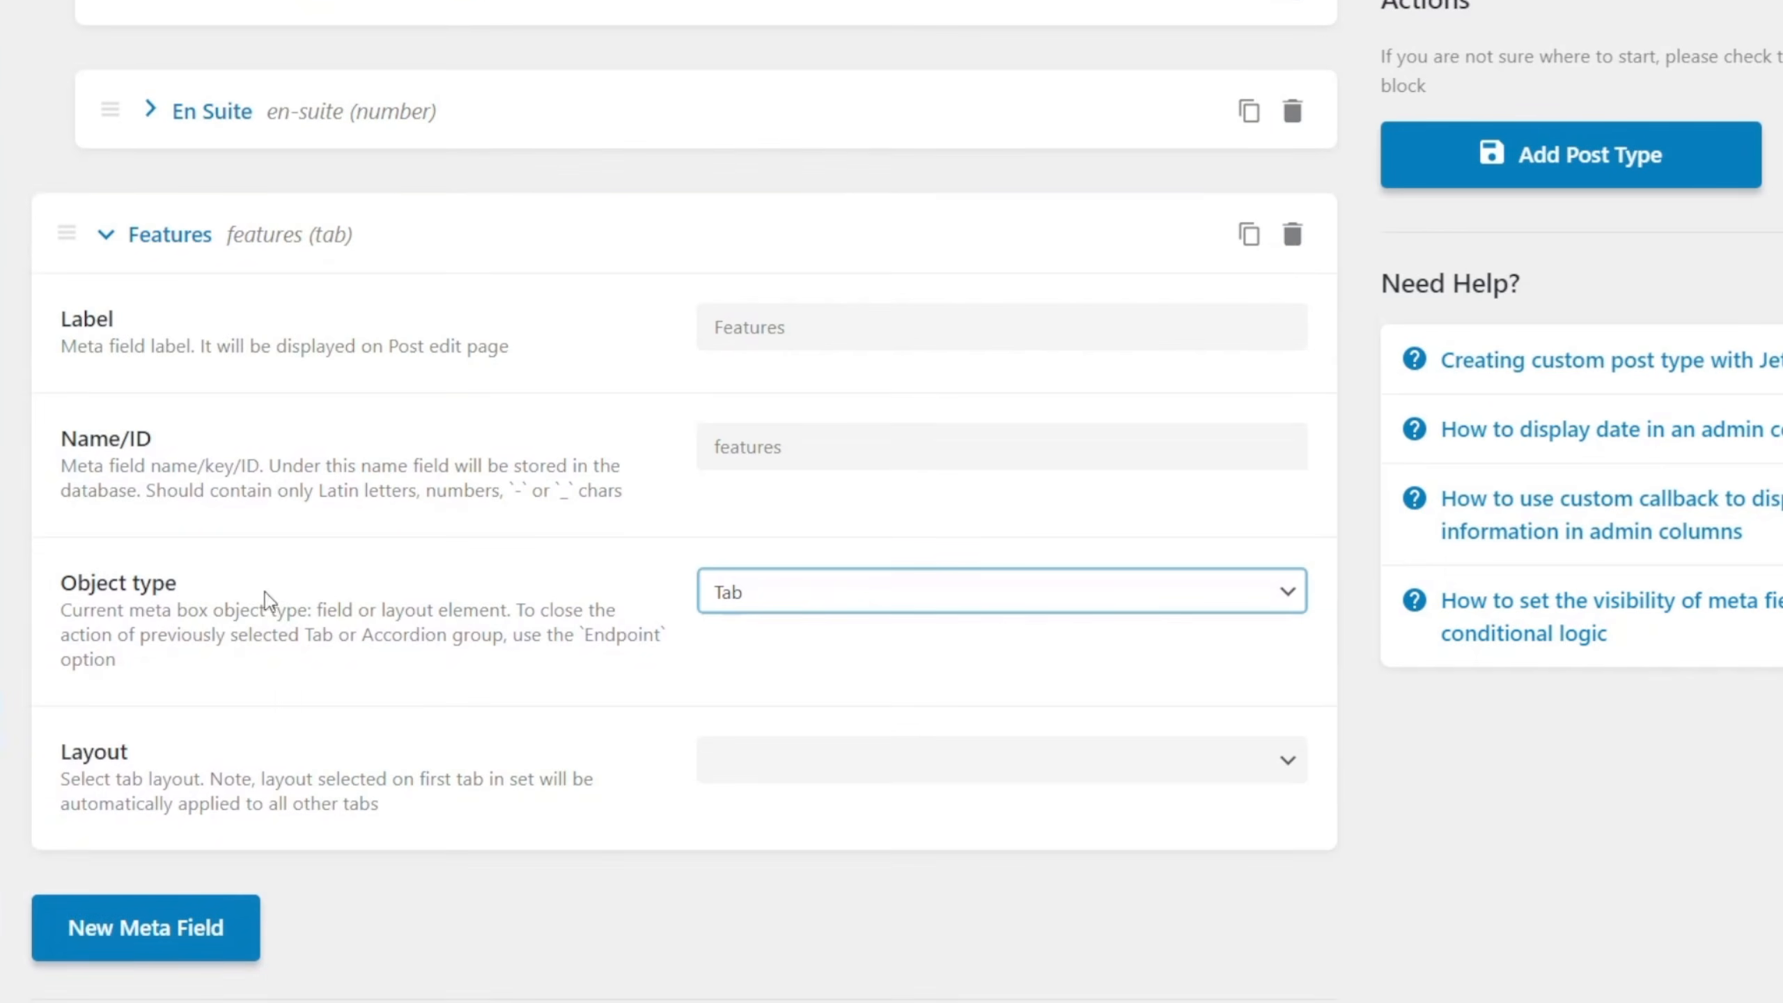
pyautogui.click(820, 773)
pyautogui.click(807, 797)
pyautogui.scroll(2, 557, 884)
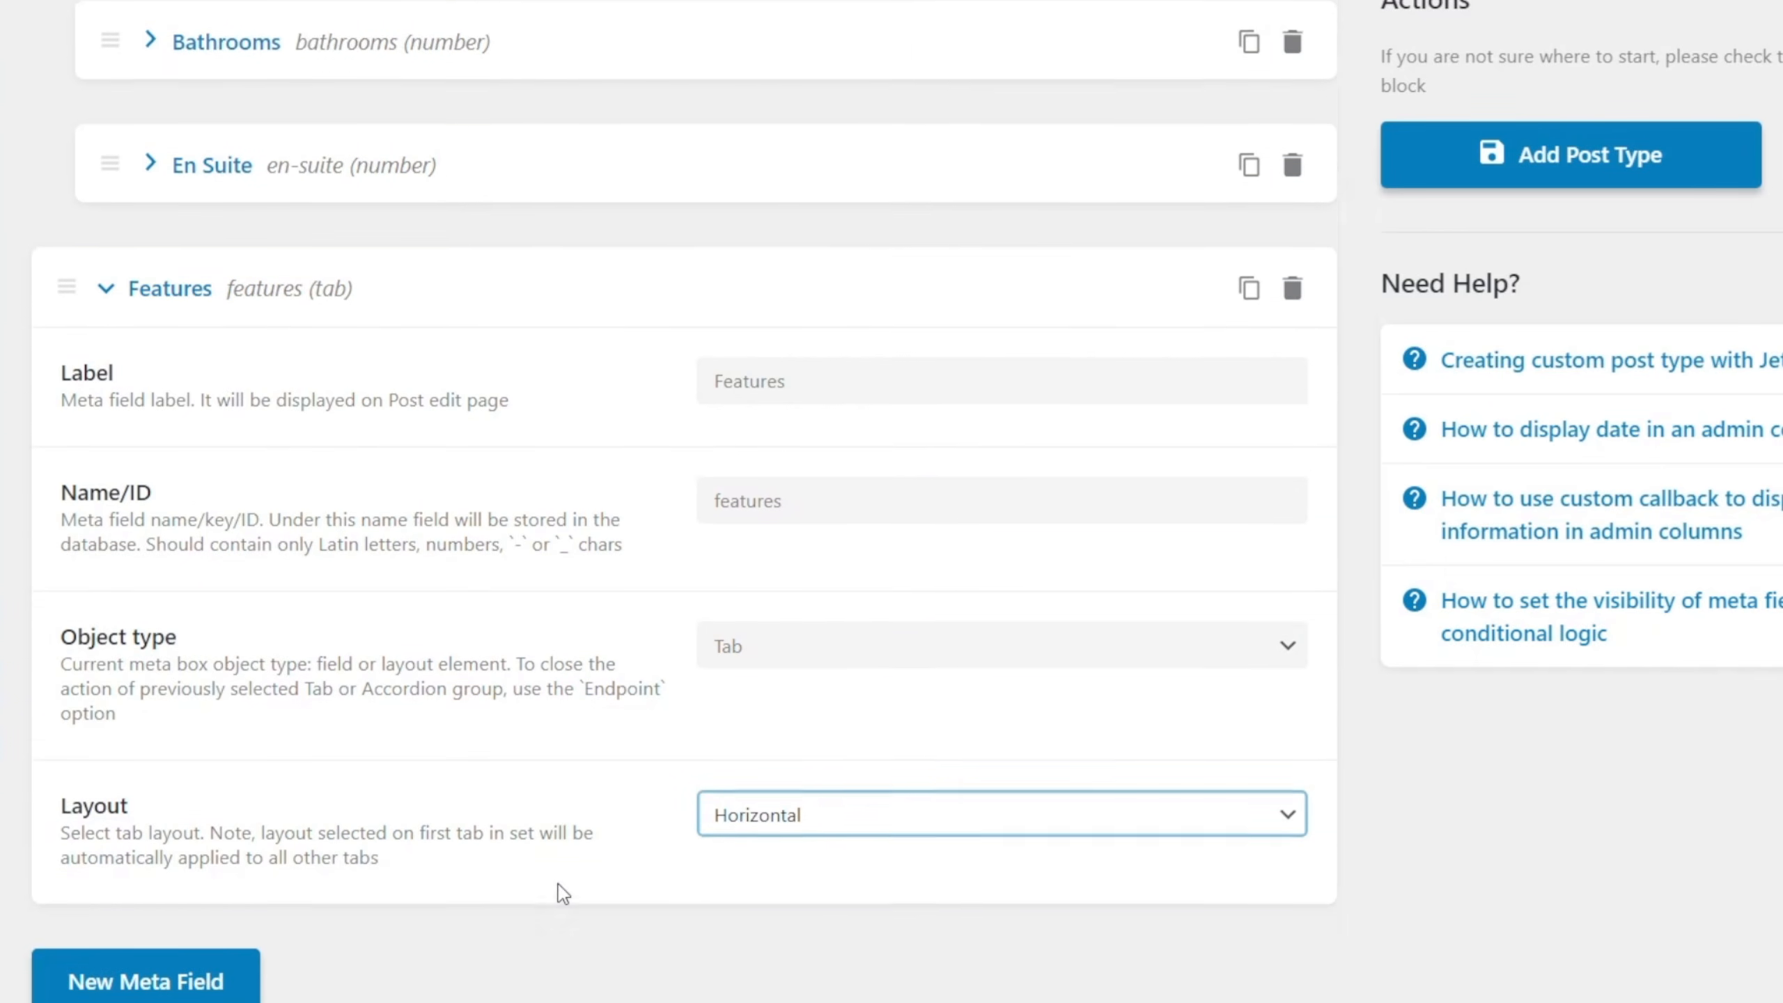
pyautogui.scroll(-2, 558, 884)
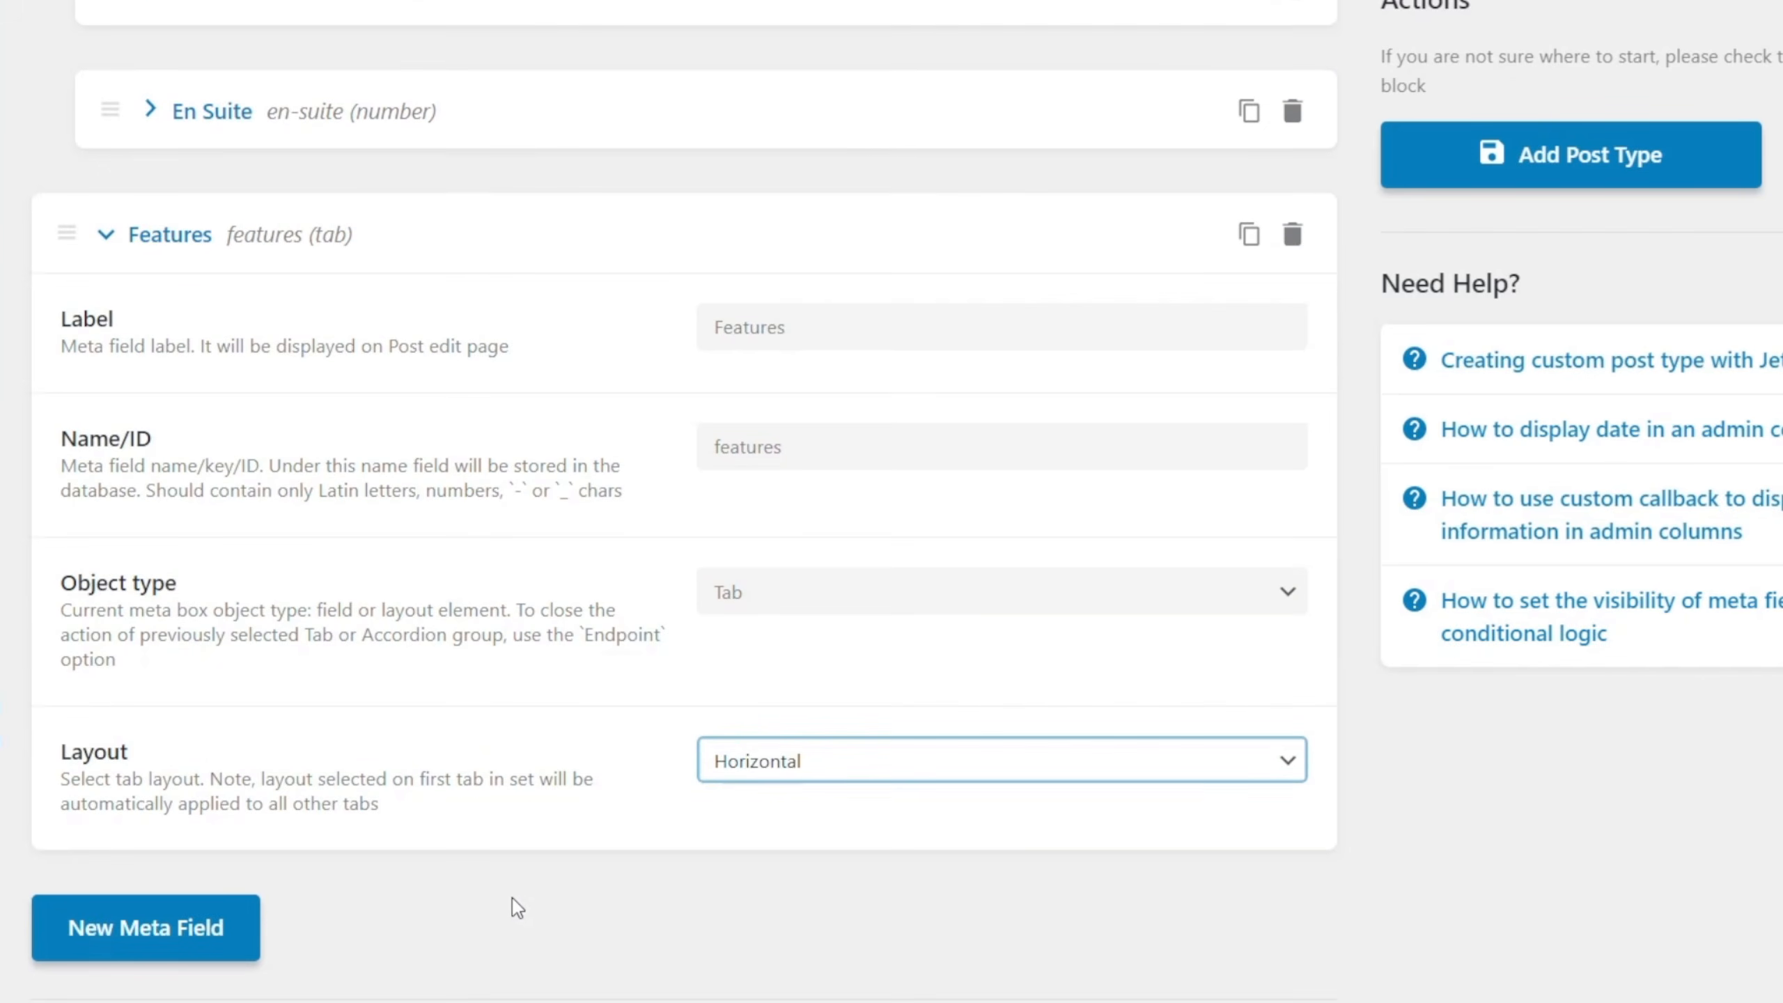
# Add a meta field under the Features tab labelled Property Features, with property-features as its Name/ID.
pyautogui.click(169, 934)
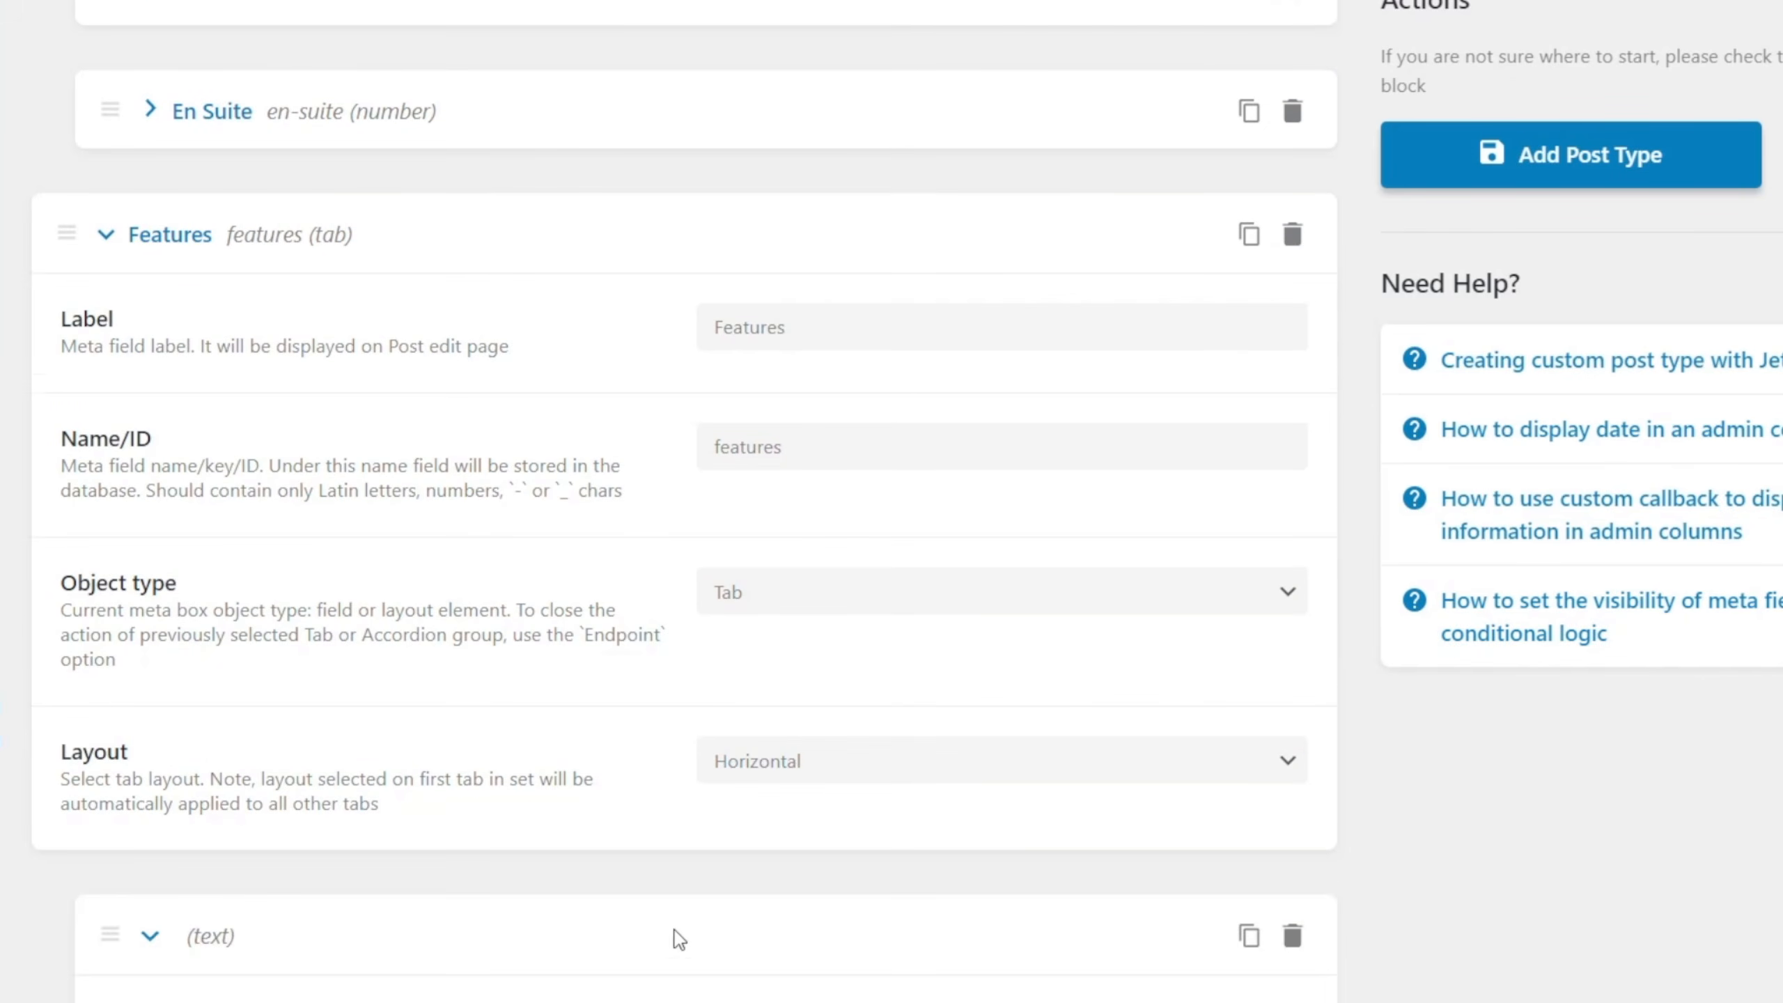
pyautogui.scroll(-5, 656, 668)
pyautogui.click(809, 447)
pyautogui.write('Property Features')
pyautogui.scroll(-2, 683, 608)
pyautogui.click(842, 412)
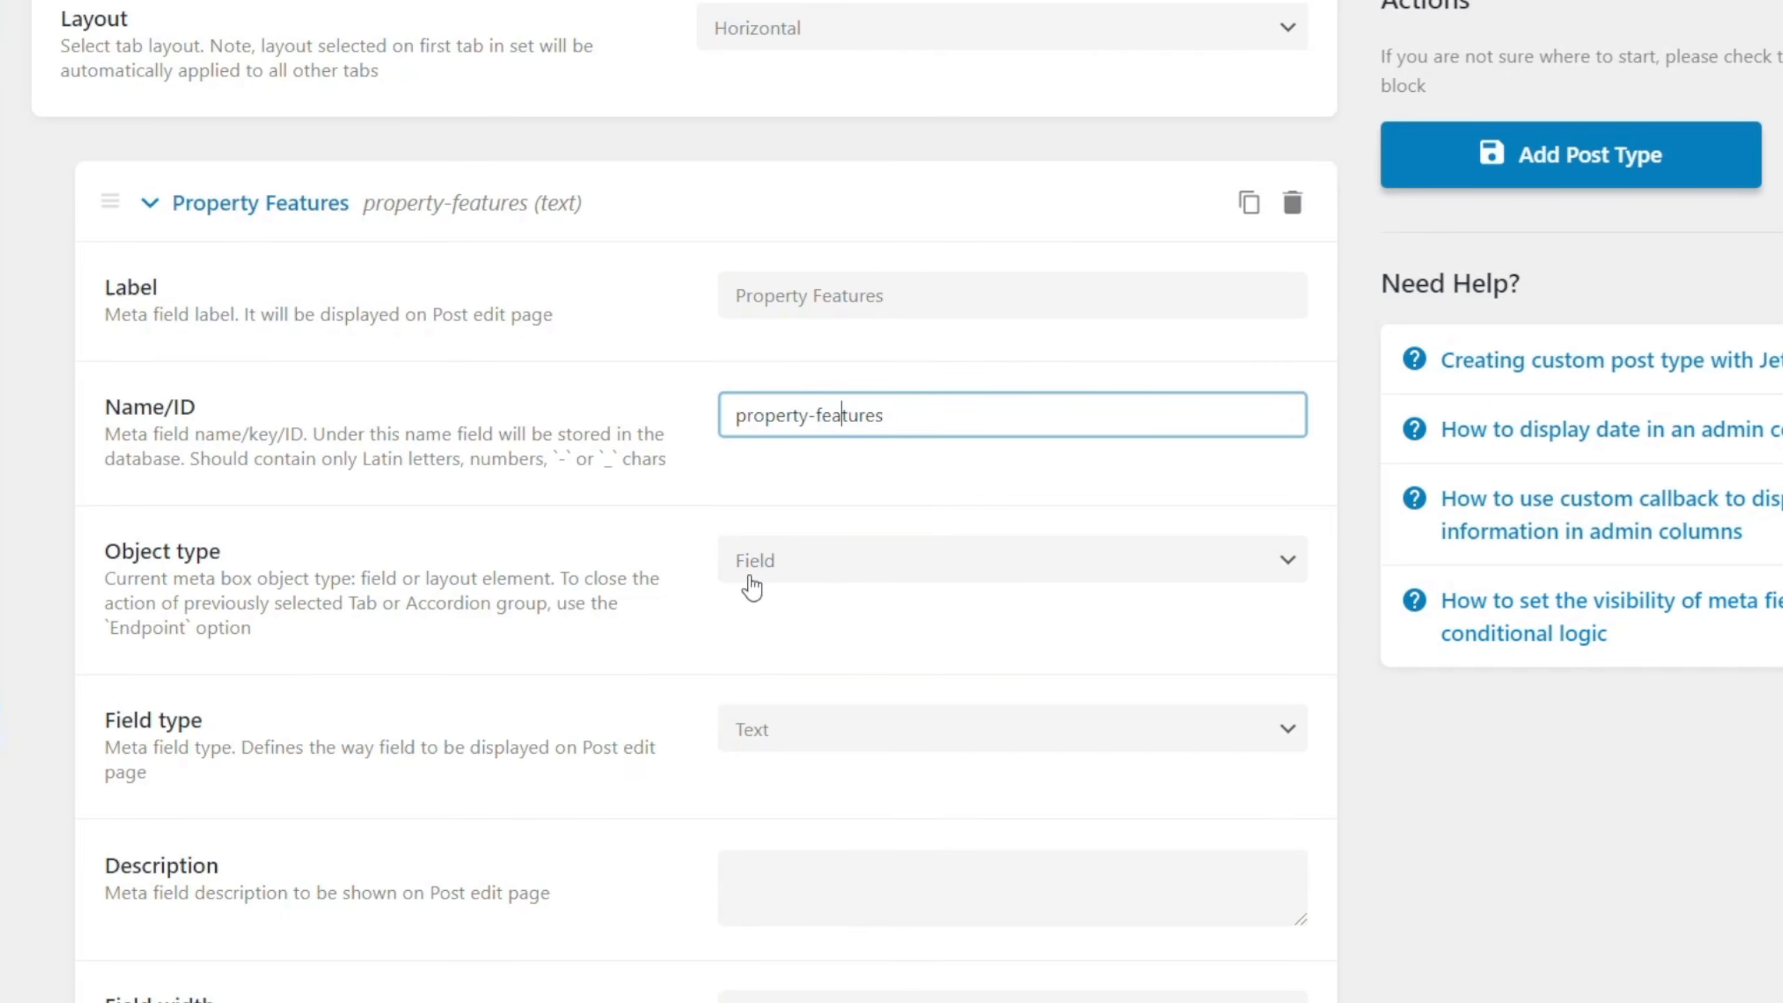
# Set the Property Features field's type to Checkbox.
pyautogui.scroll(-4, 592, 636)
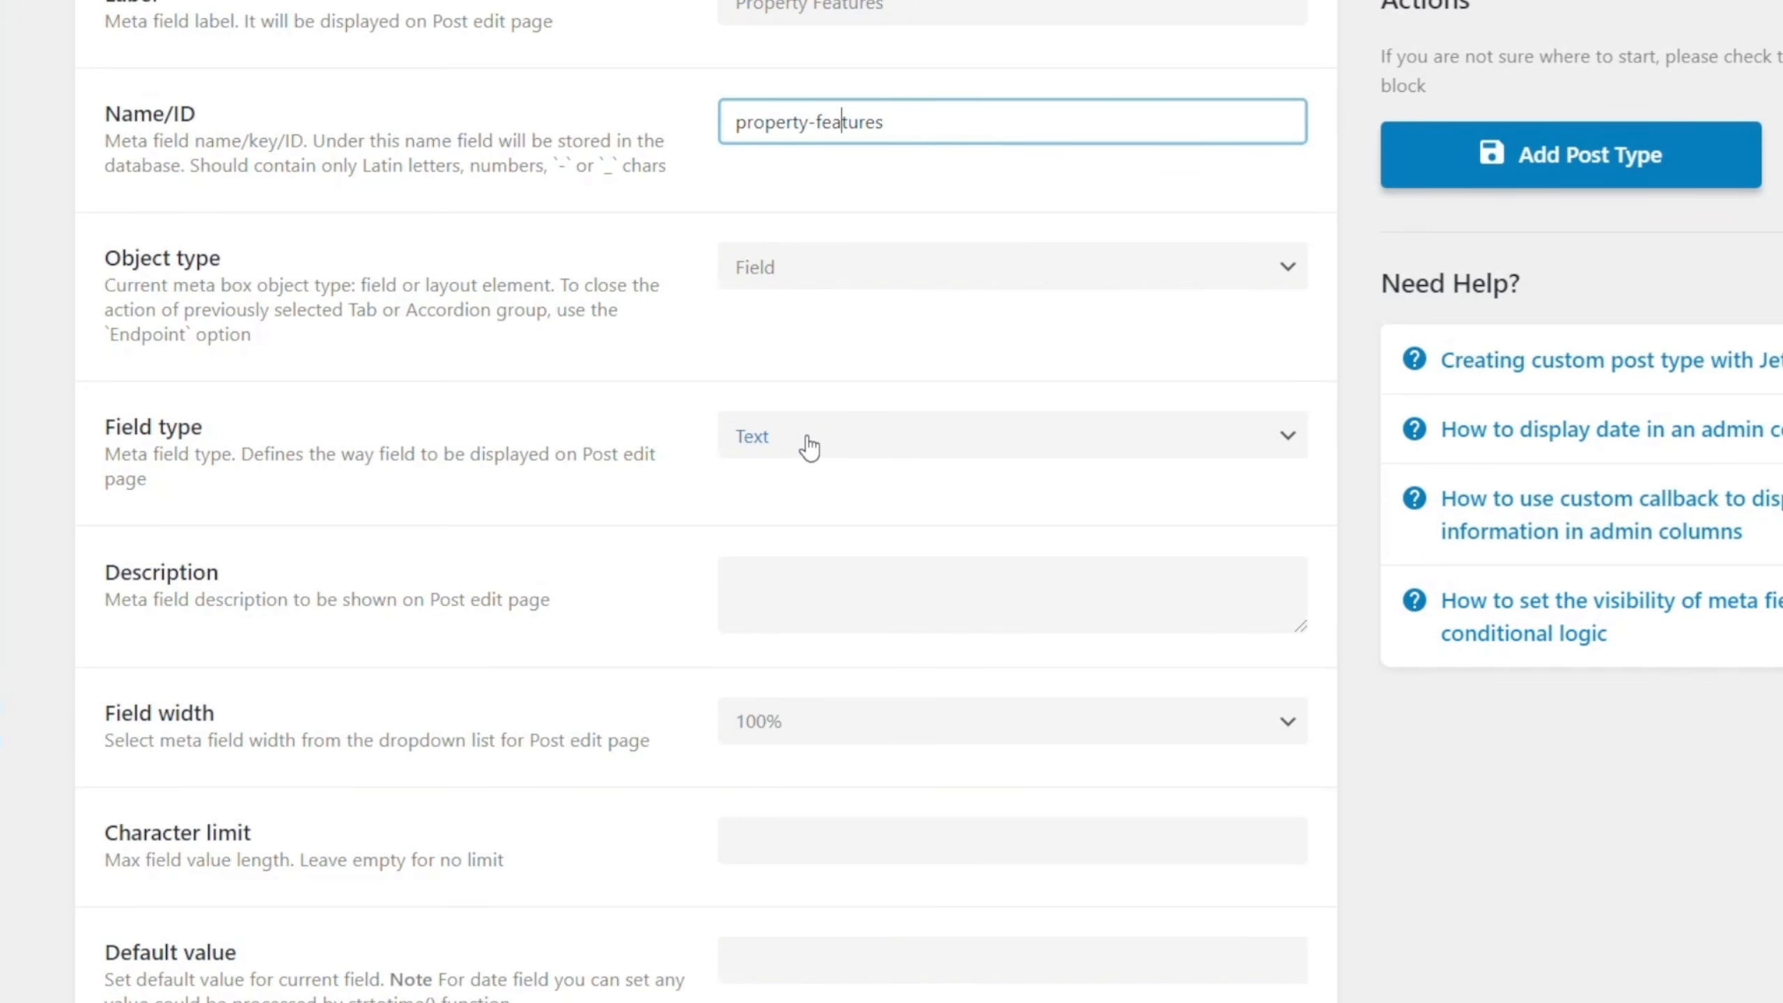
pyautogui.scroll(-2, 808, 439)
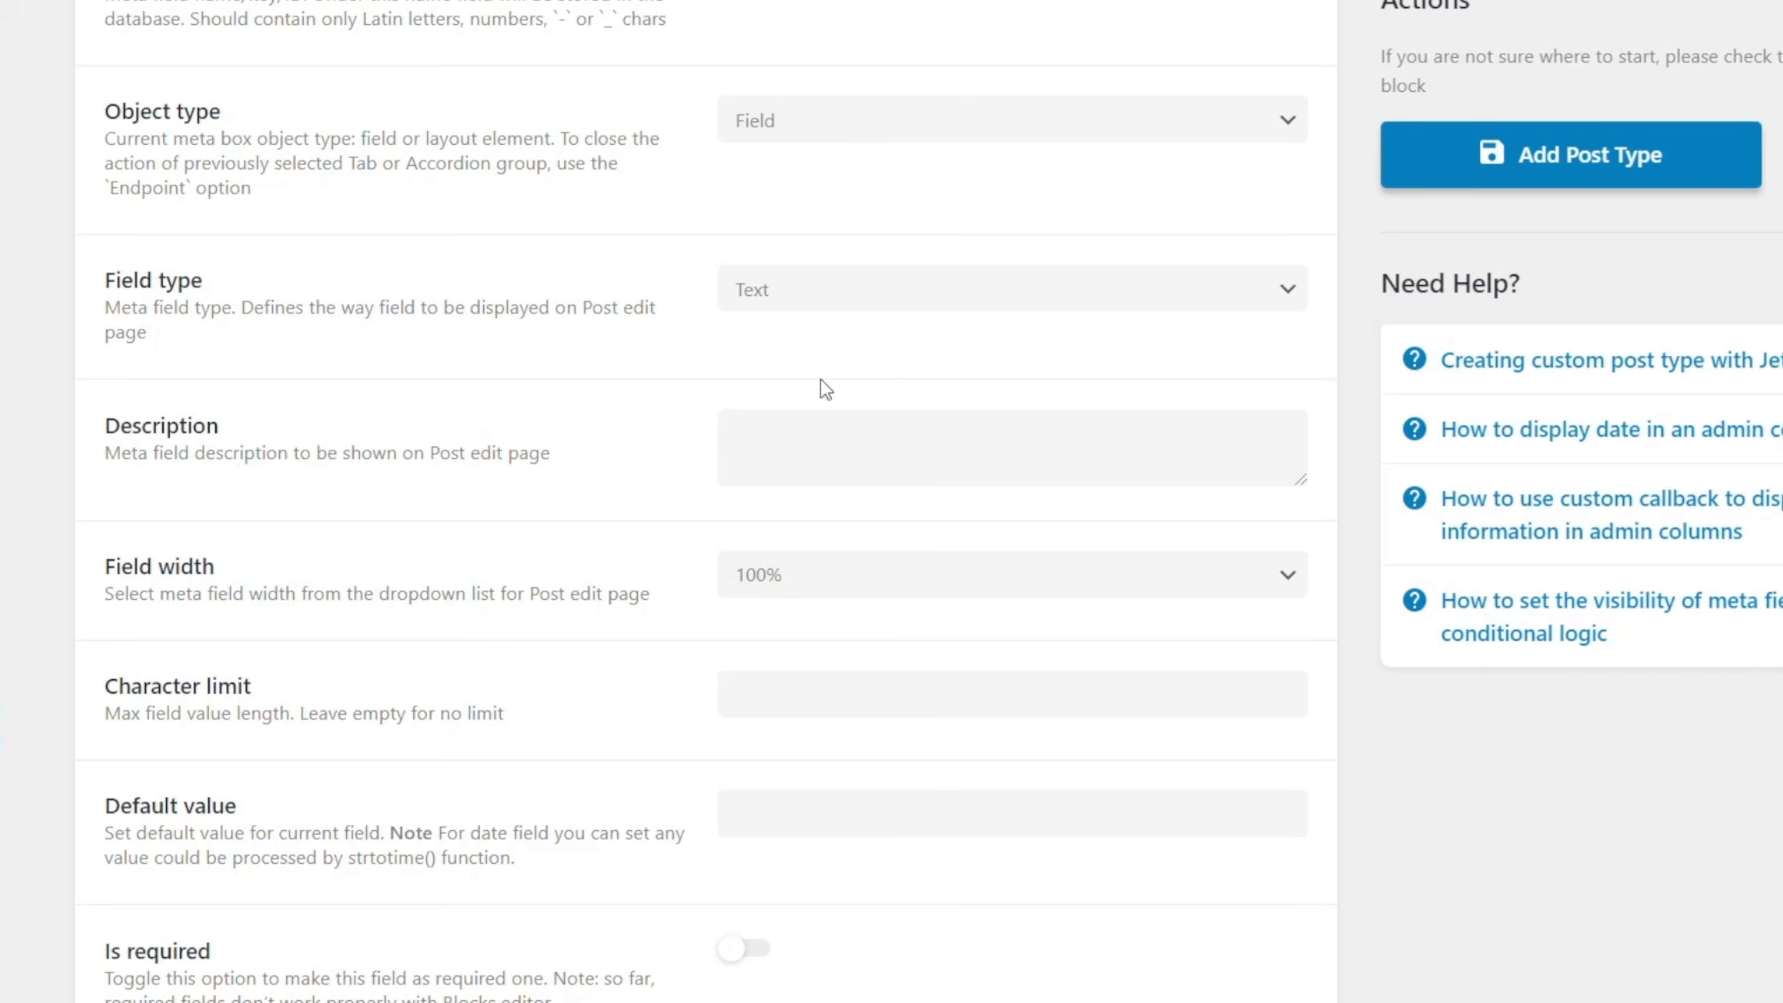
pyautogui.click(848, 288)
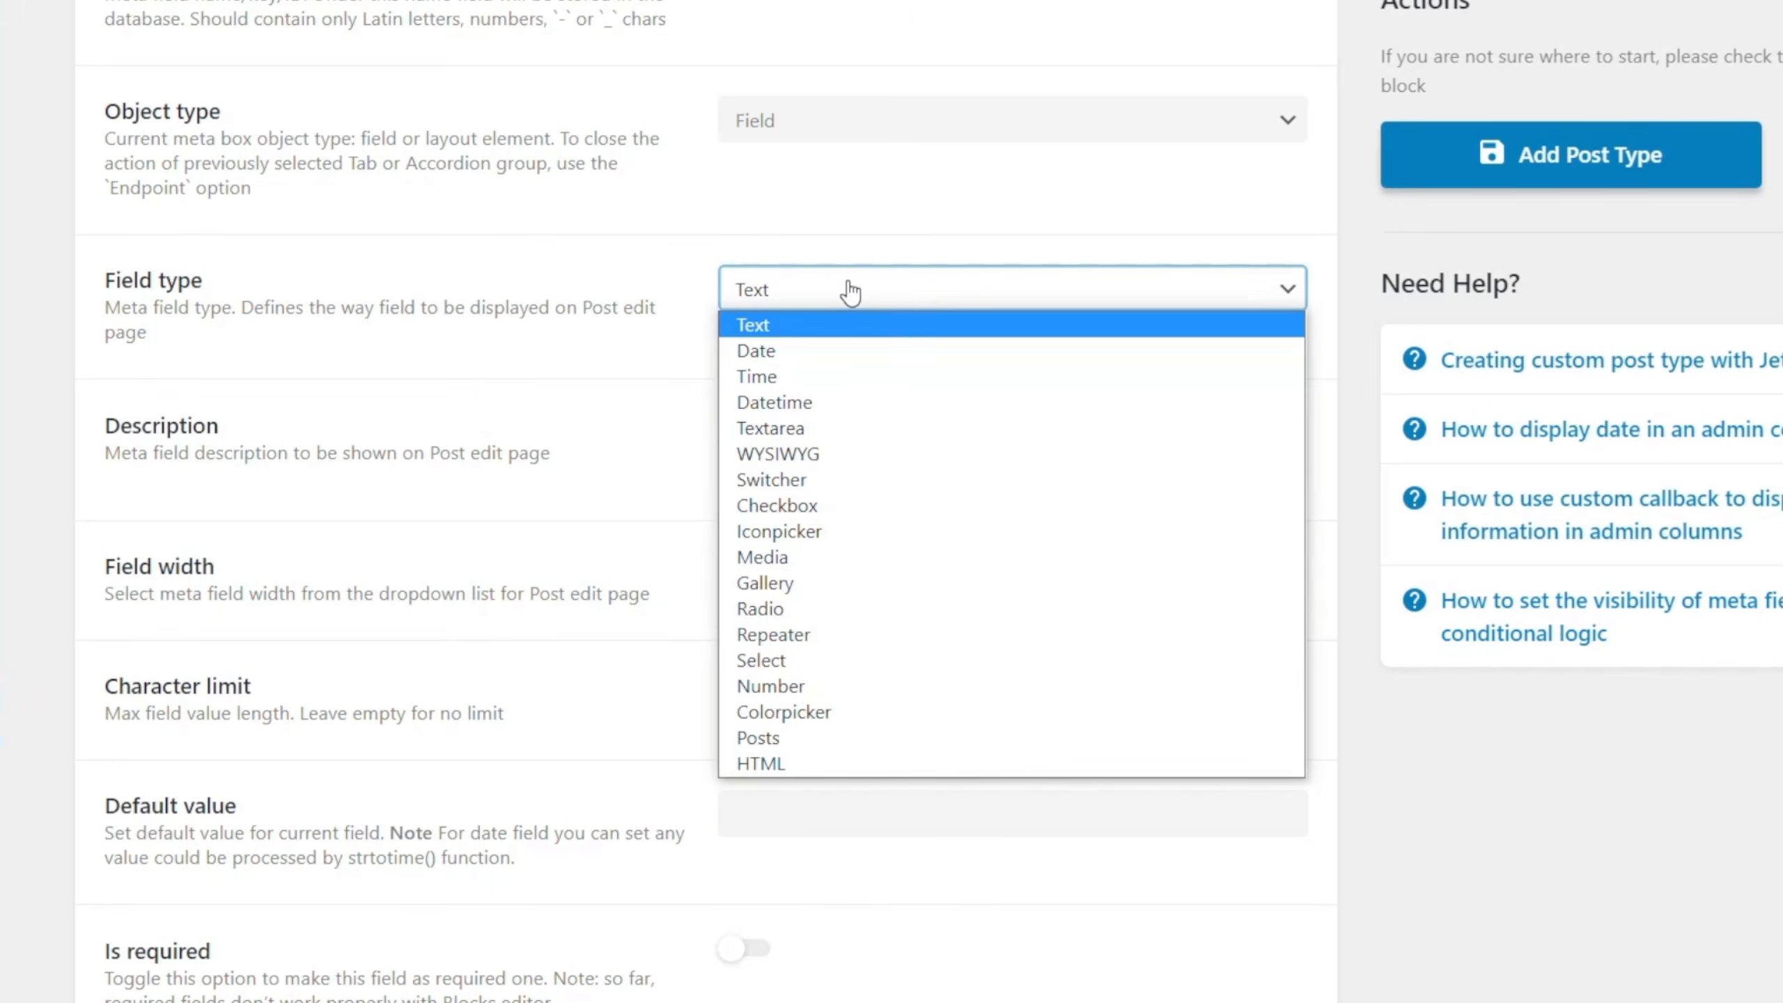
pyautogui.click(831, 507)
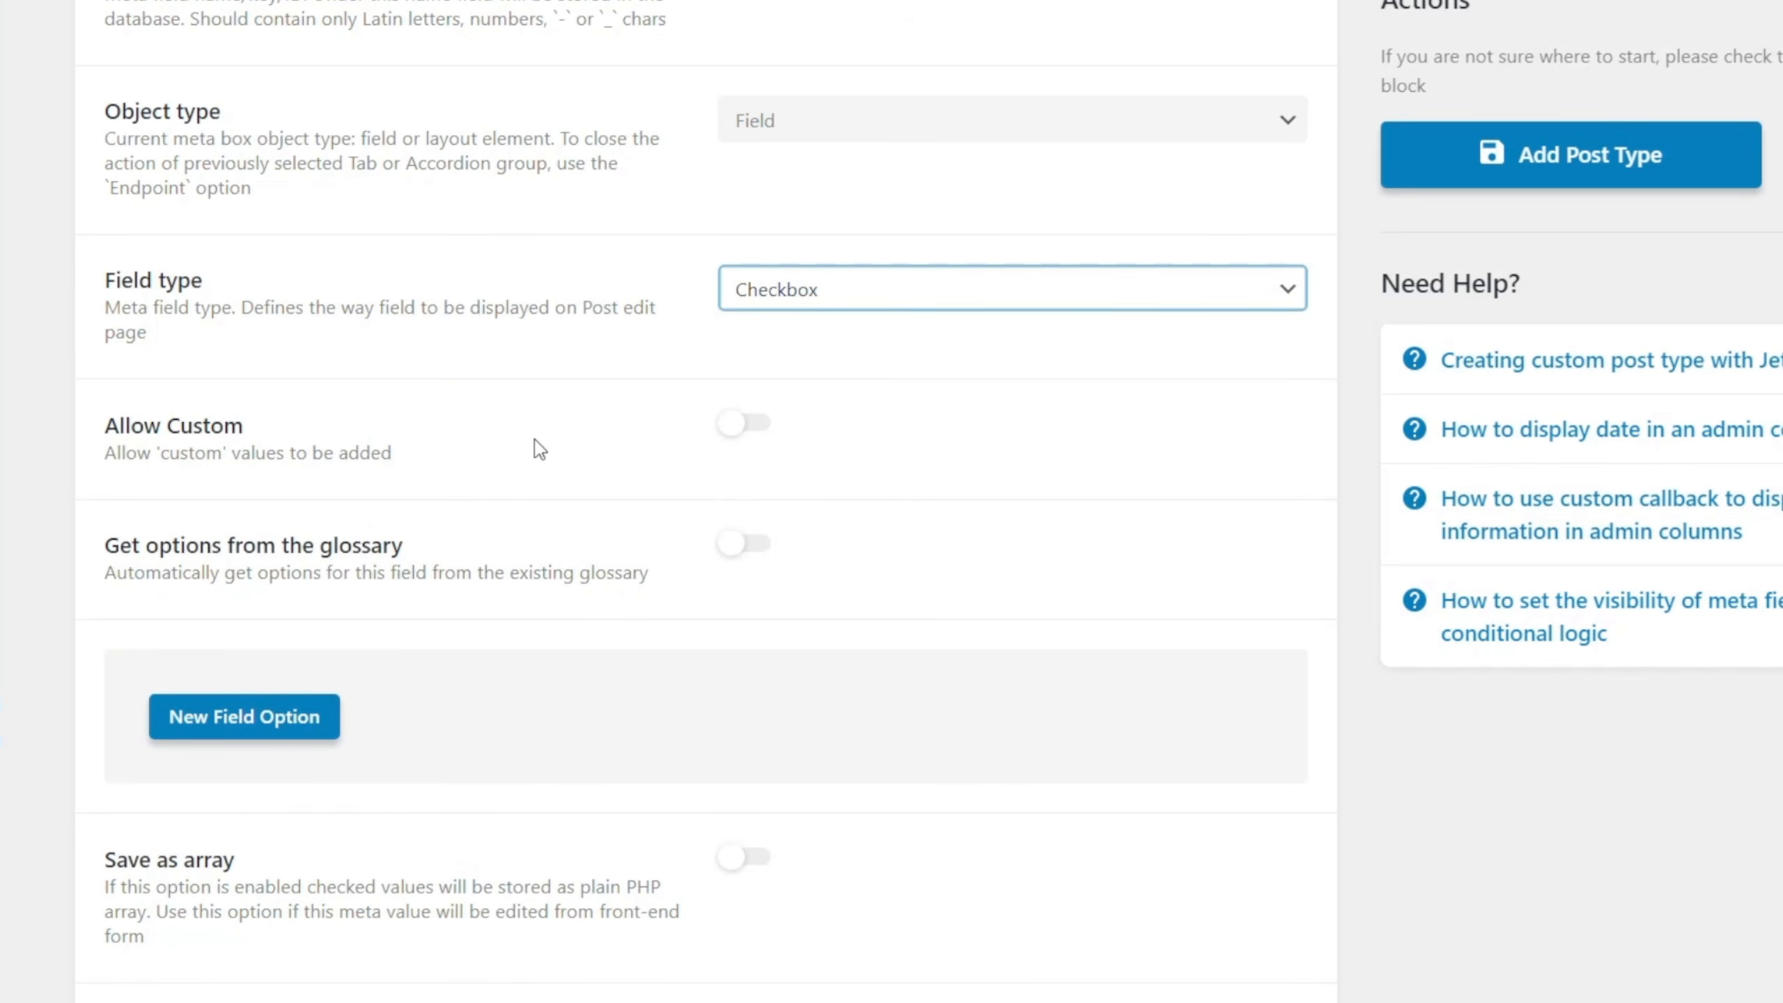
pyautogui.scroll(-2, 530, 477)
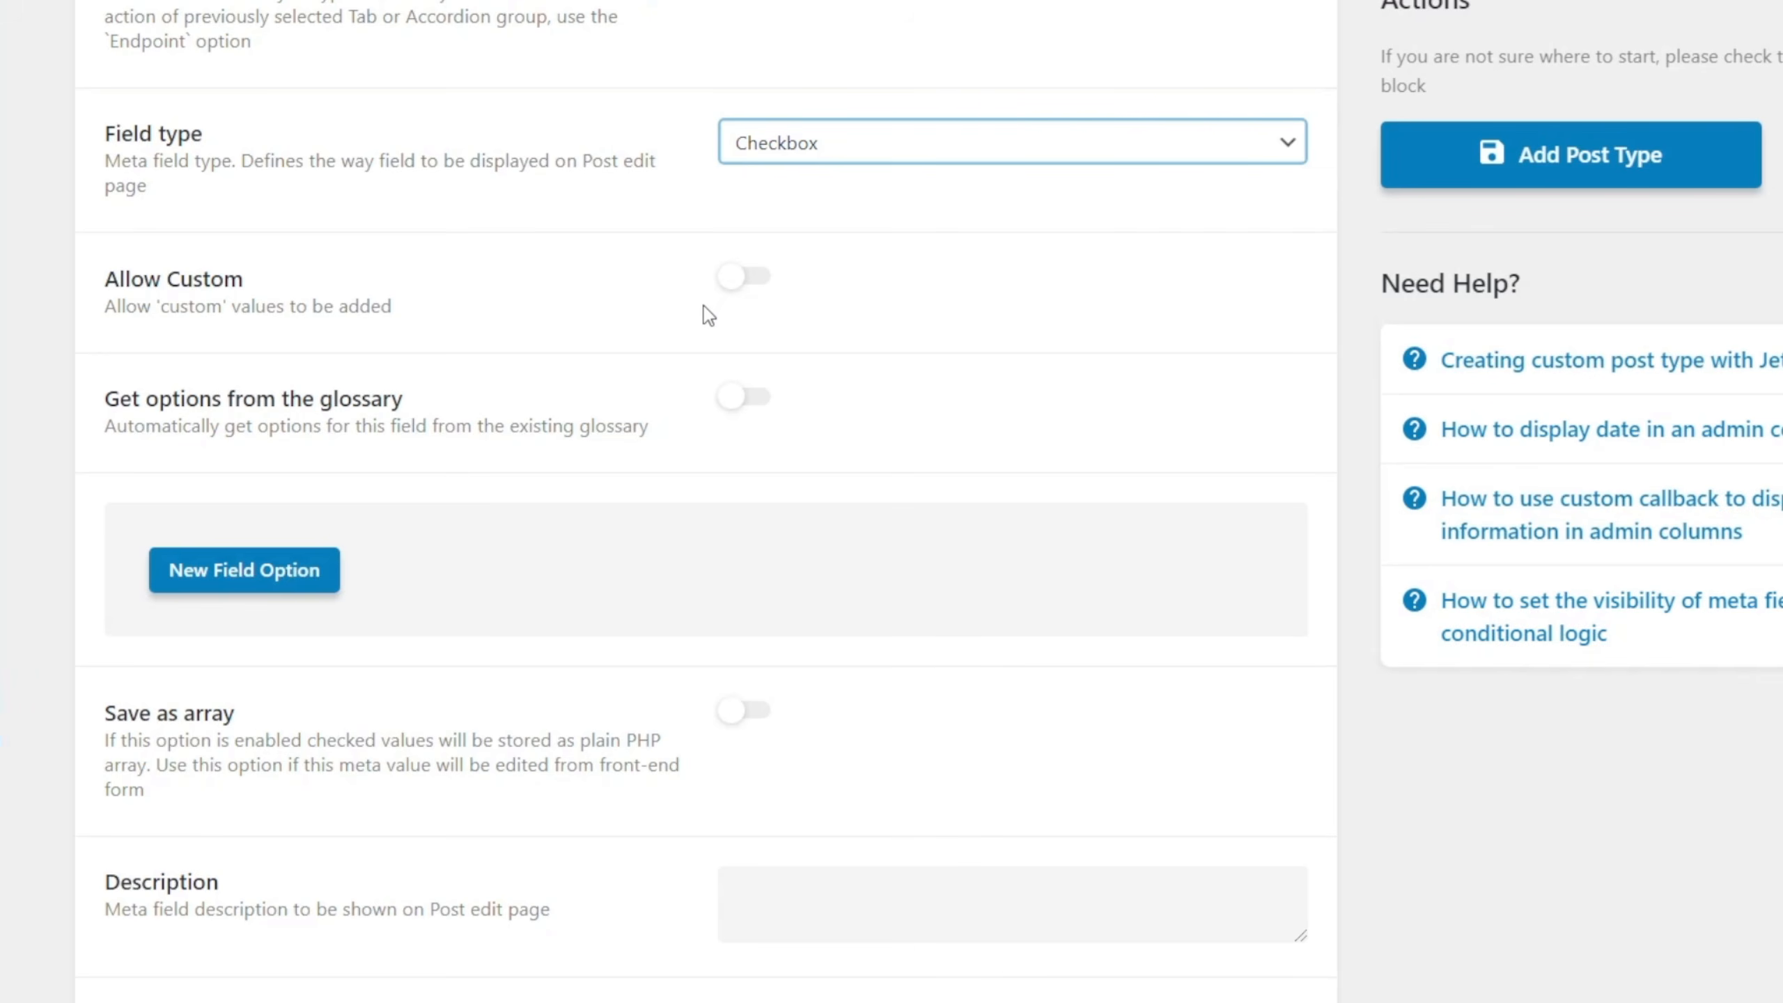
pyautogui.click(757, 281)
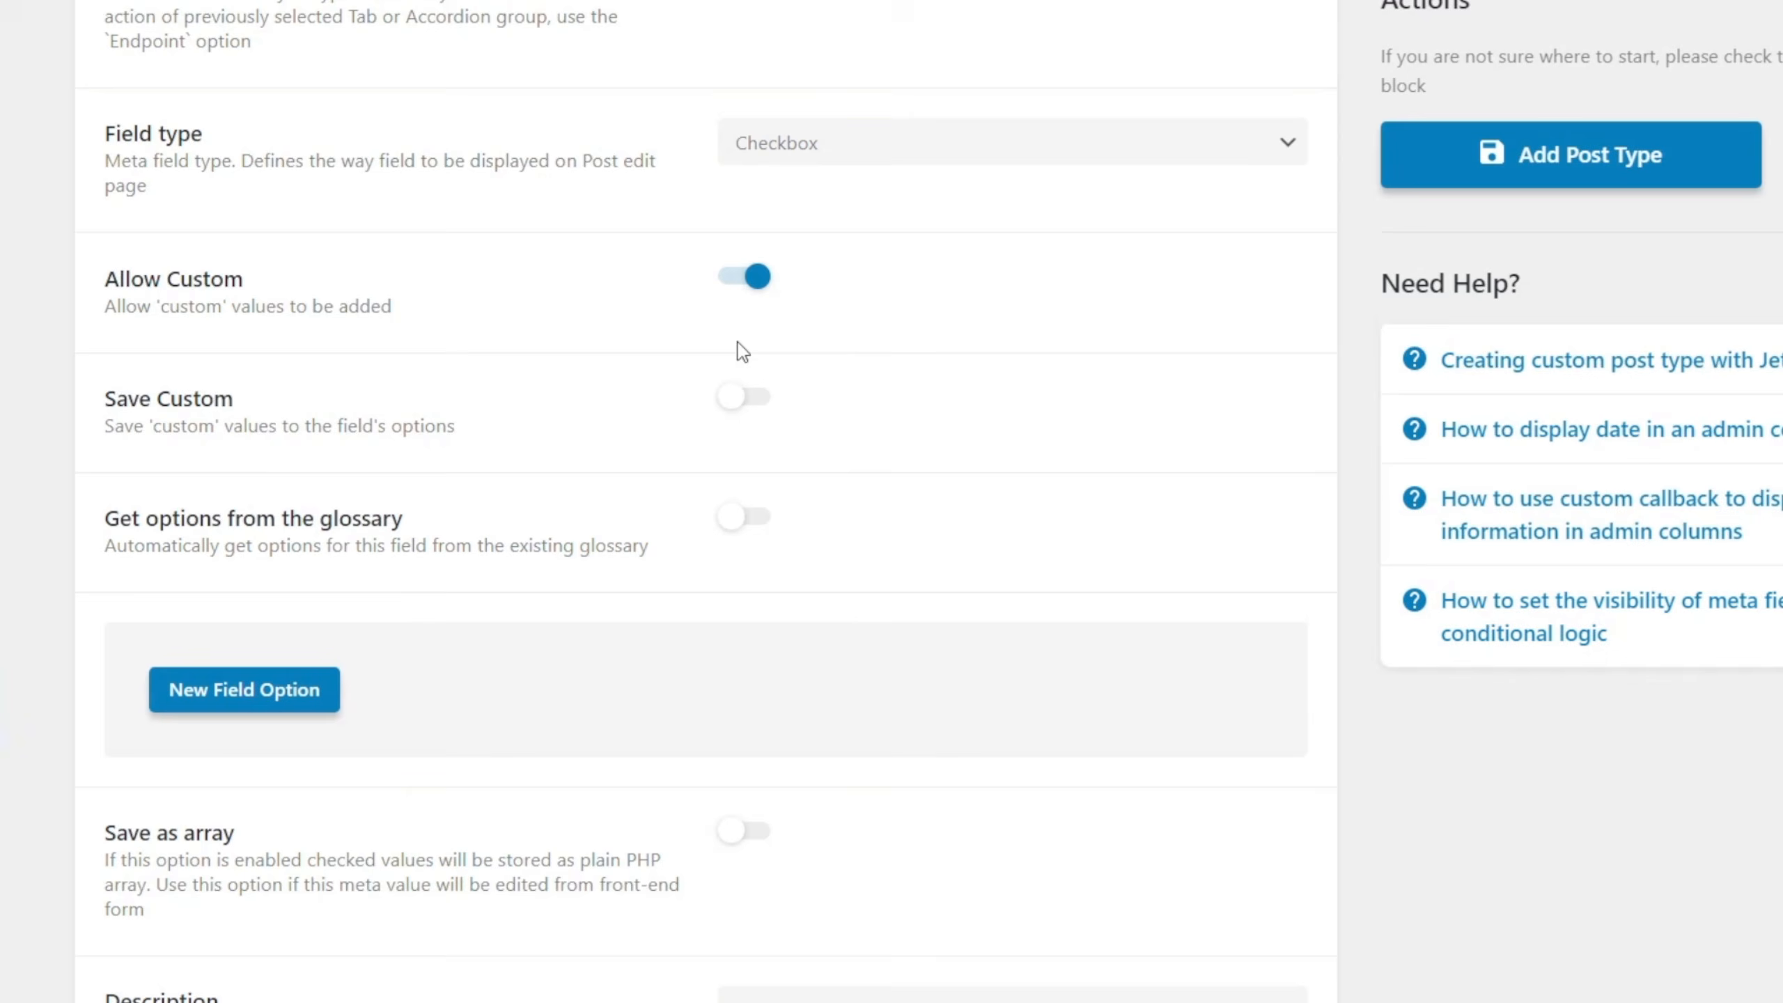
pyautogui.click(733, 277)
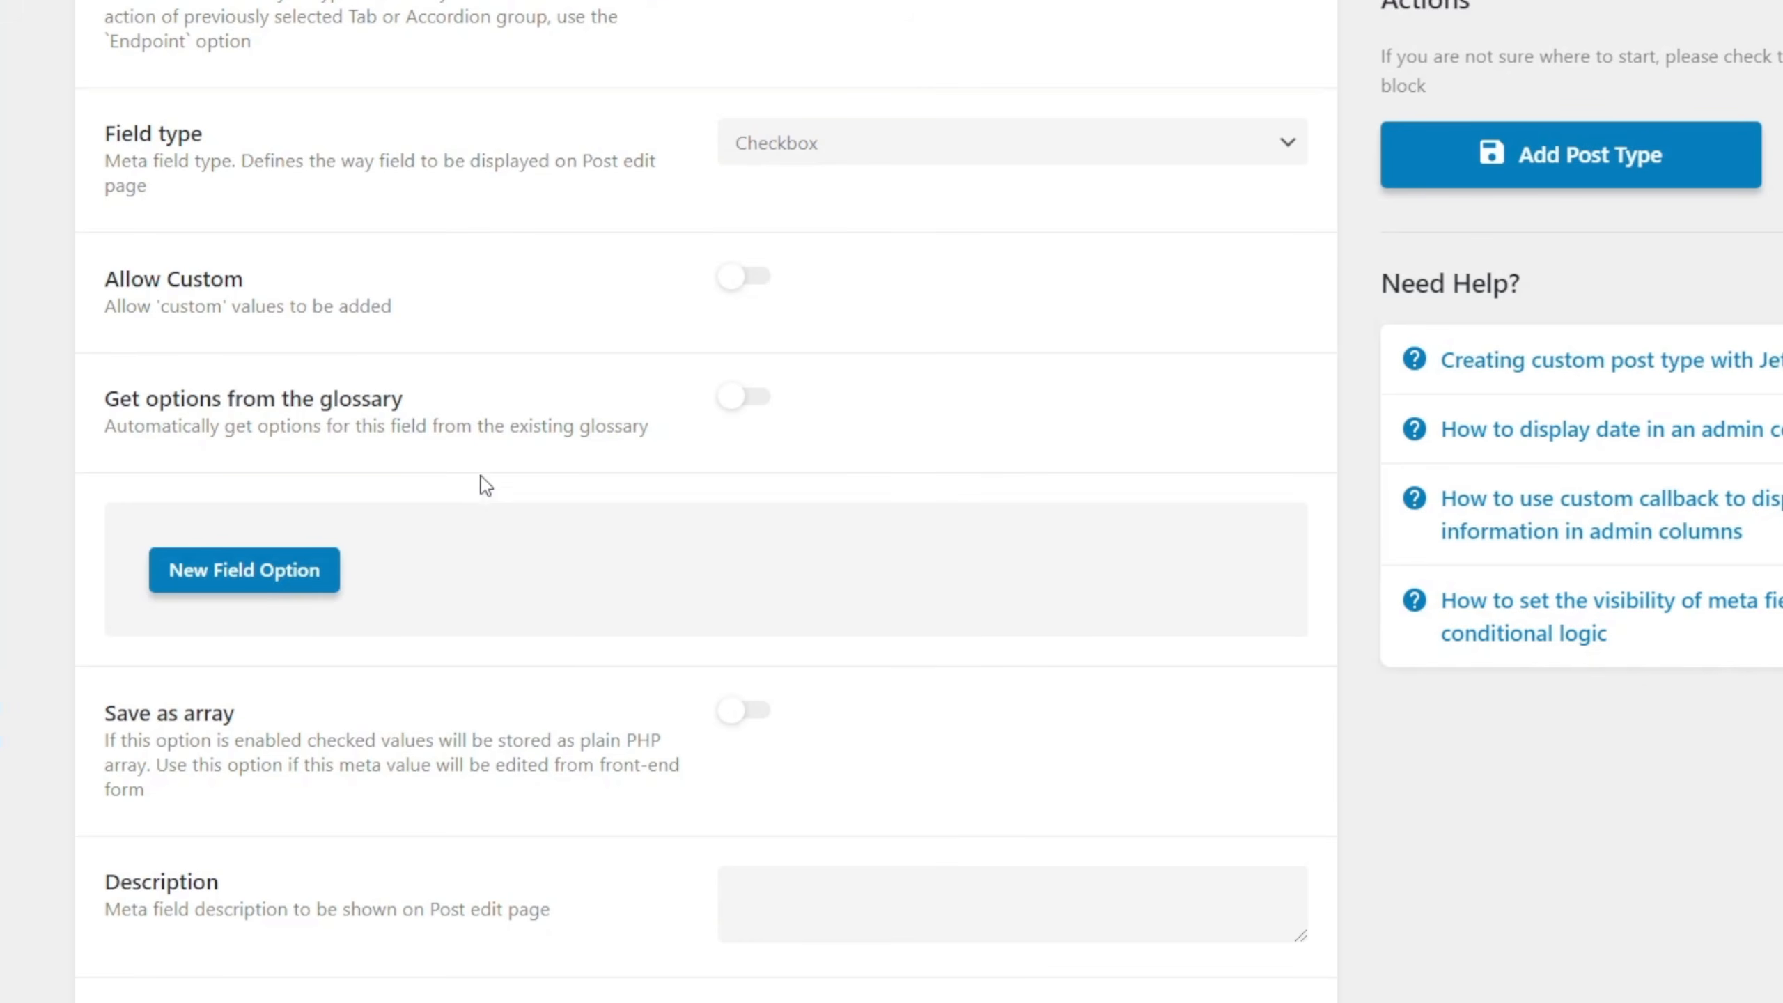
pyautogui.click(249, 580)
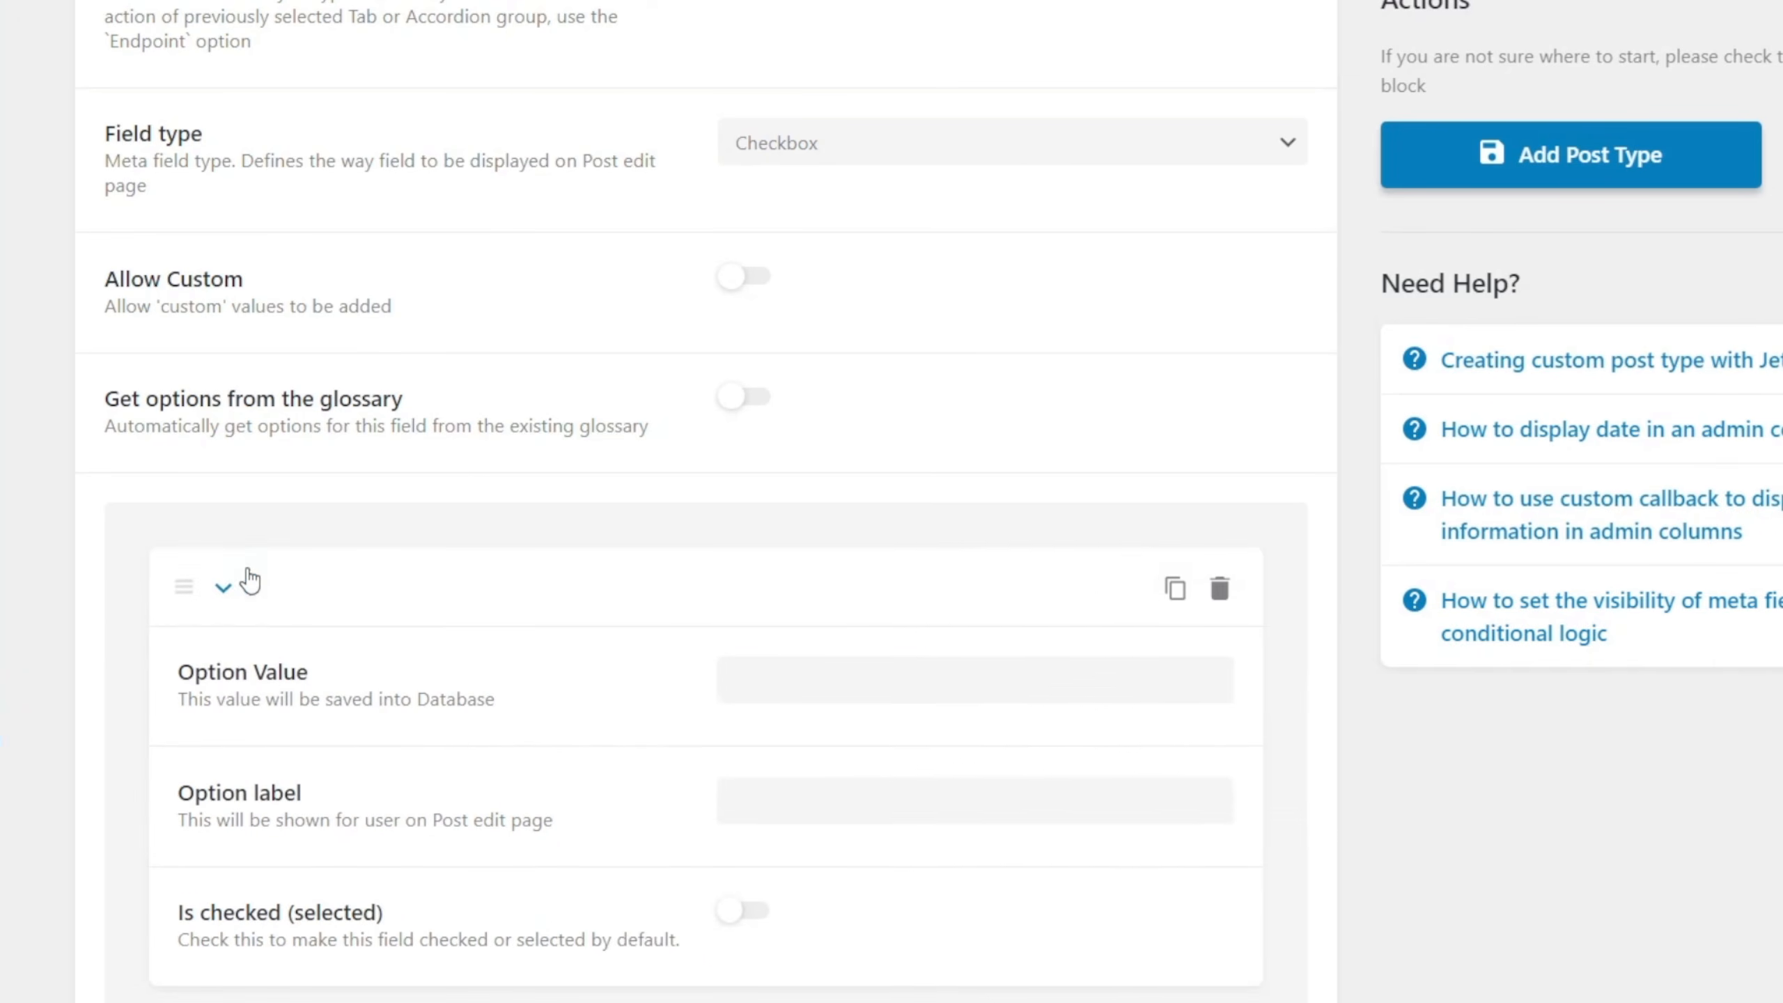
pyautogui.click(754, 912)
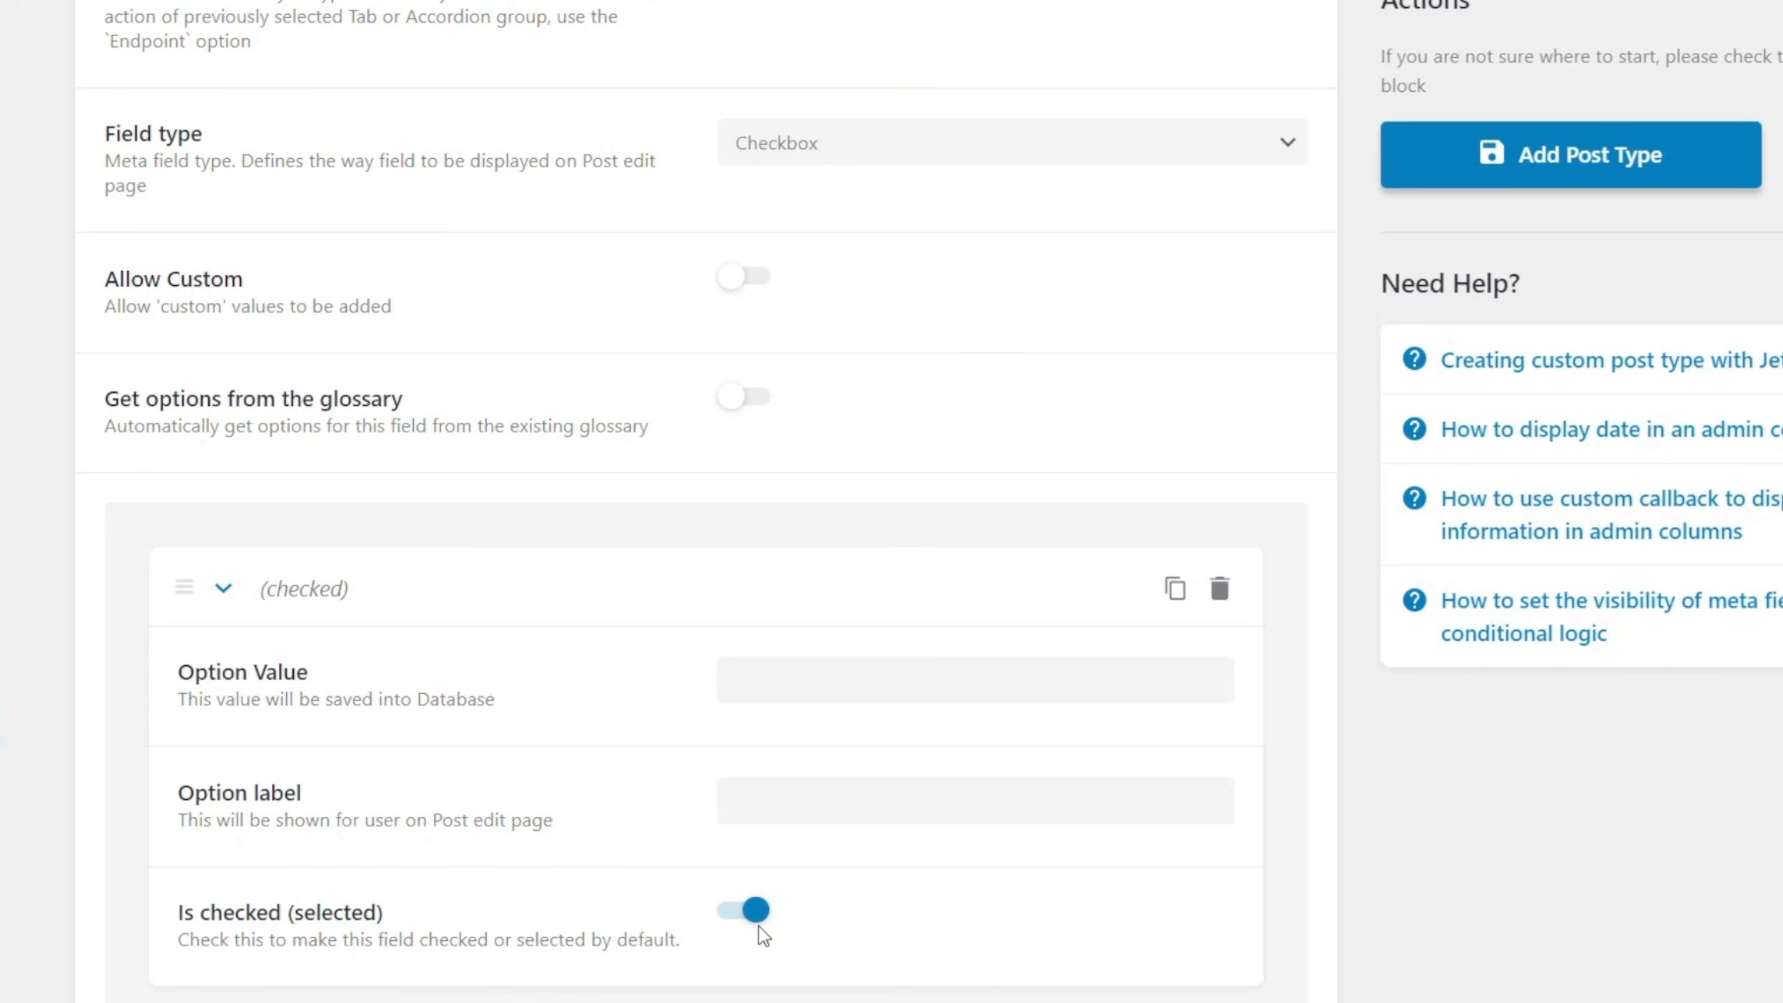
pyautogui.click(1216, 602)
pyautogui.click(1191, 547)
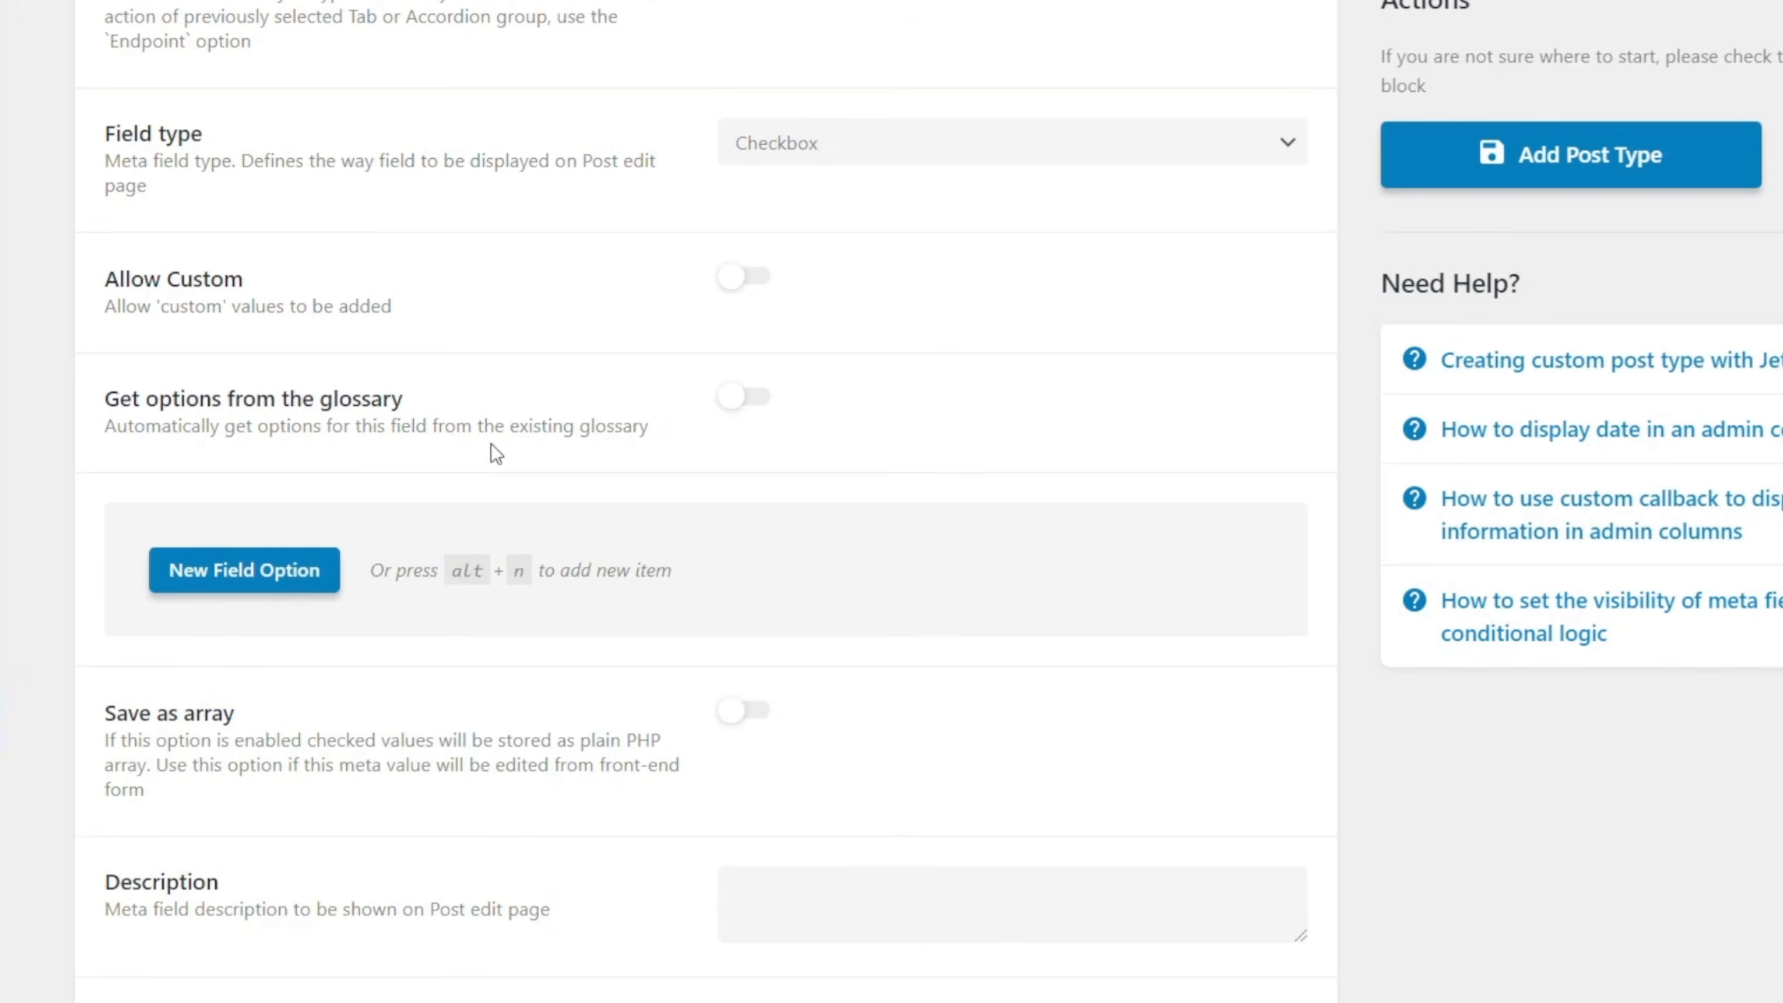
# Have the Property Features field take its options from the Property Features Glossary and save its values as an array.
pyautogui.click(762, 401)
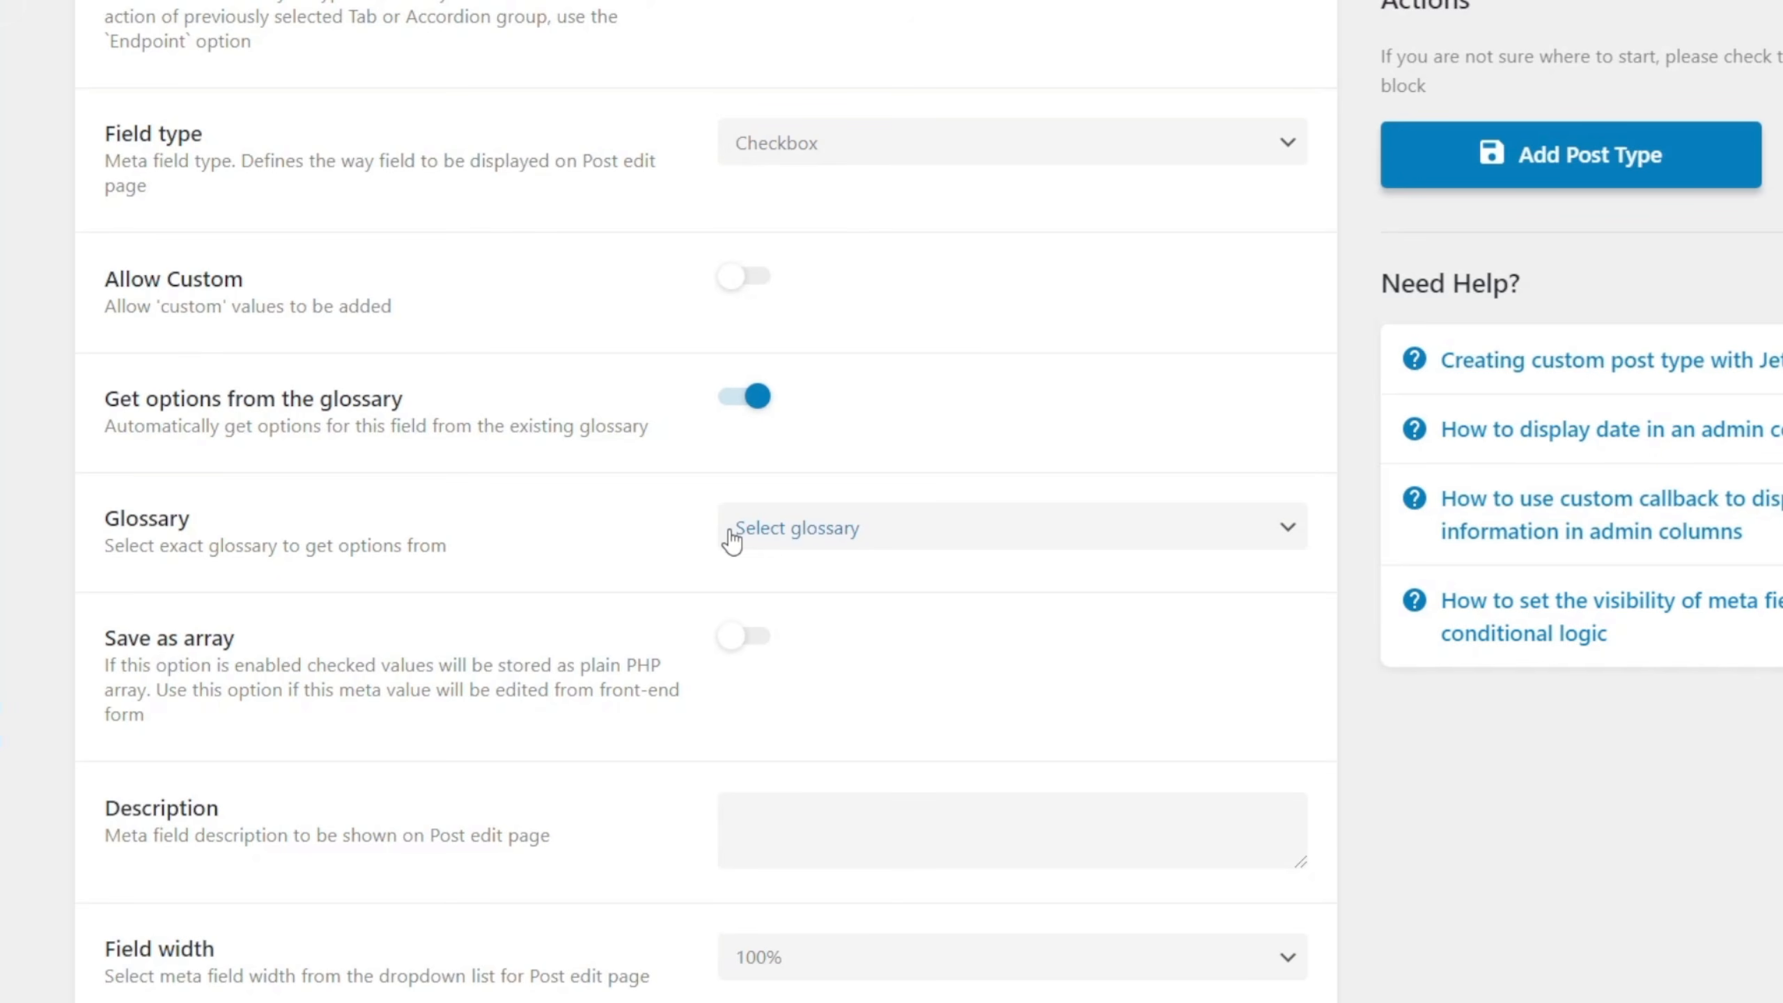
pyautogui.click(880, 543)
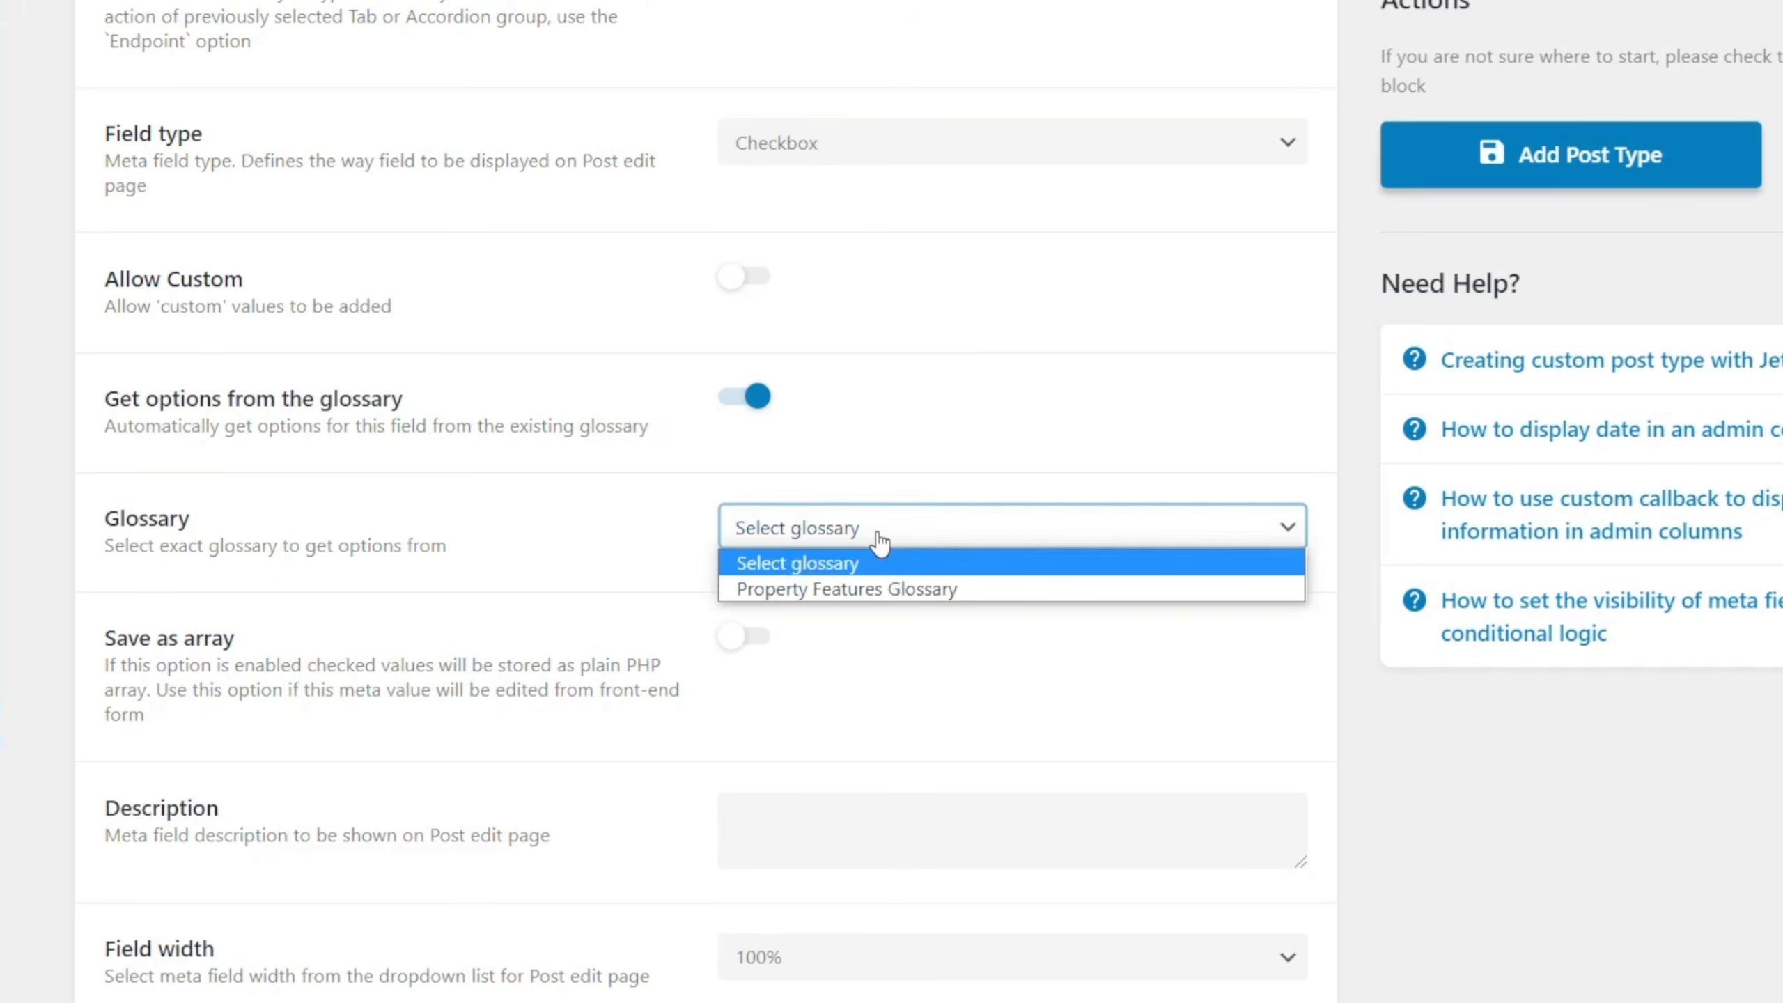
pyautogui.click(880, 593)
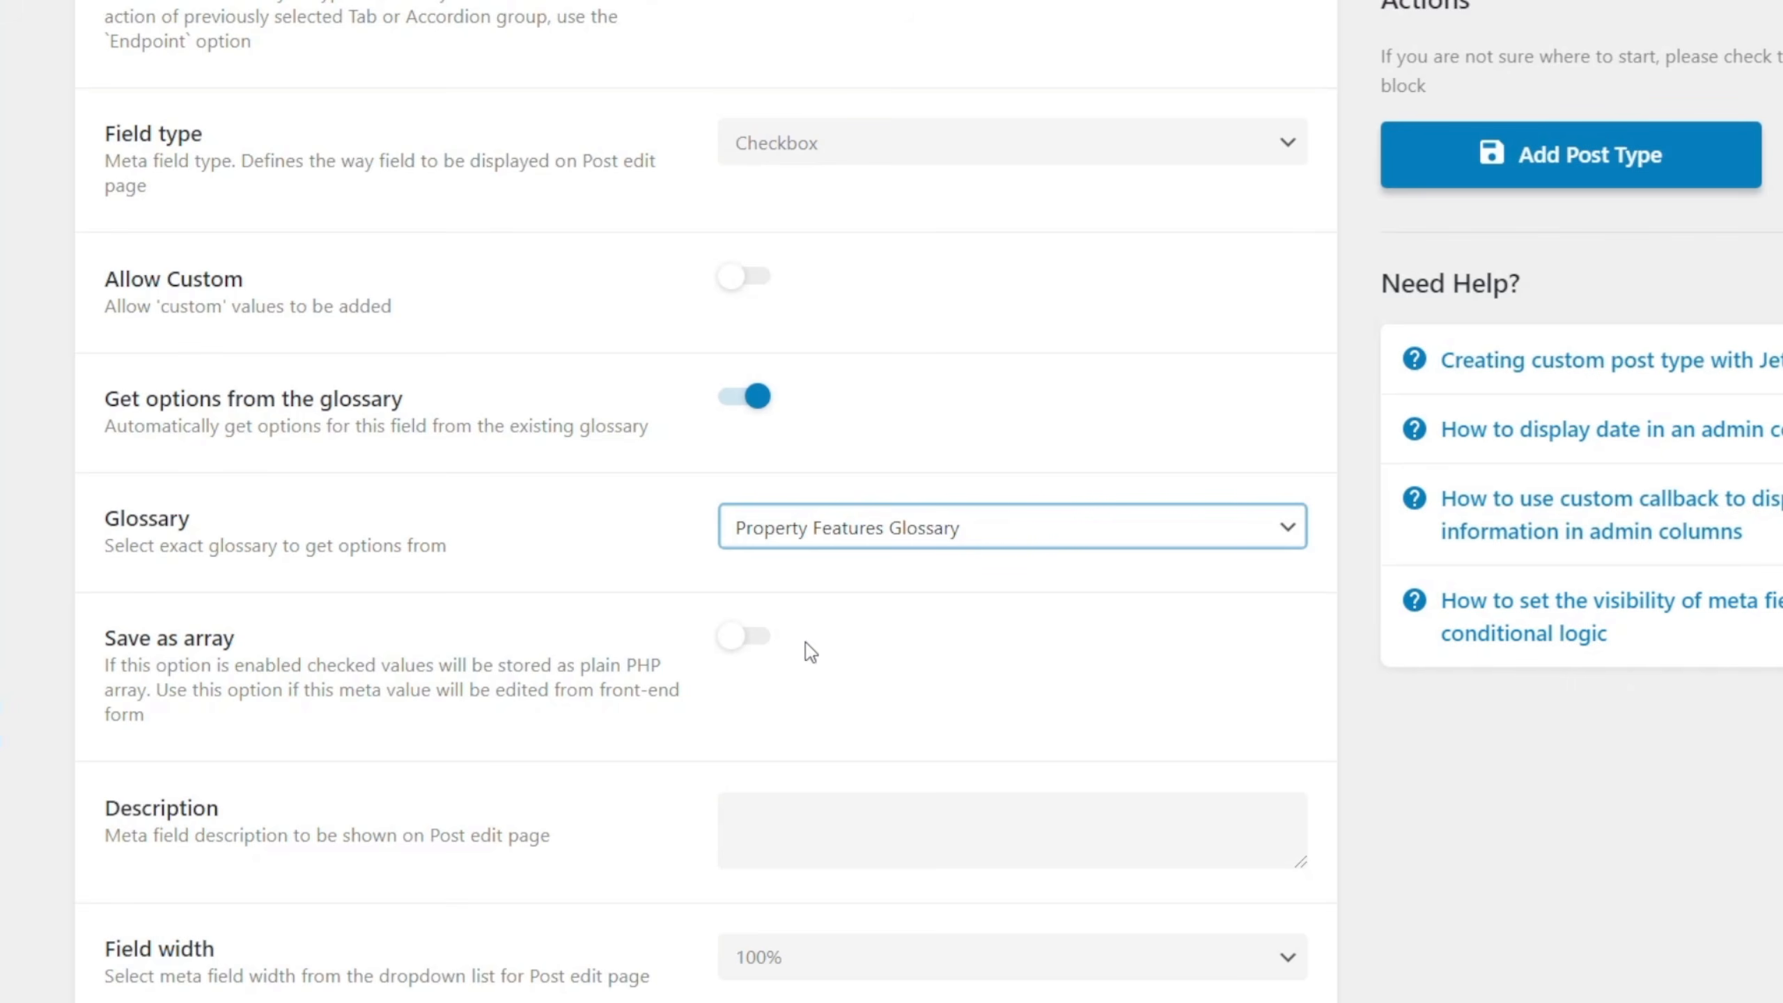
pyautogui.click(766, 647)
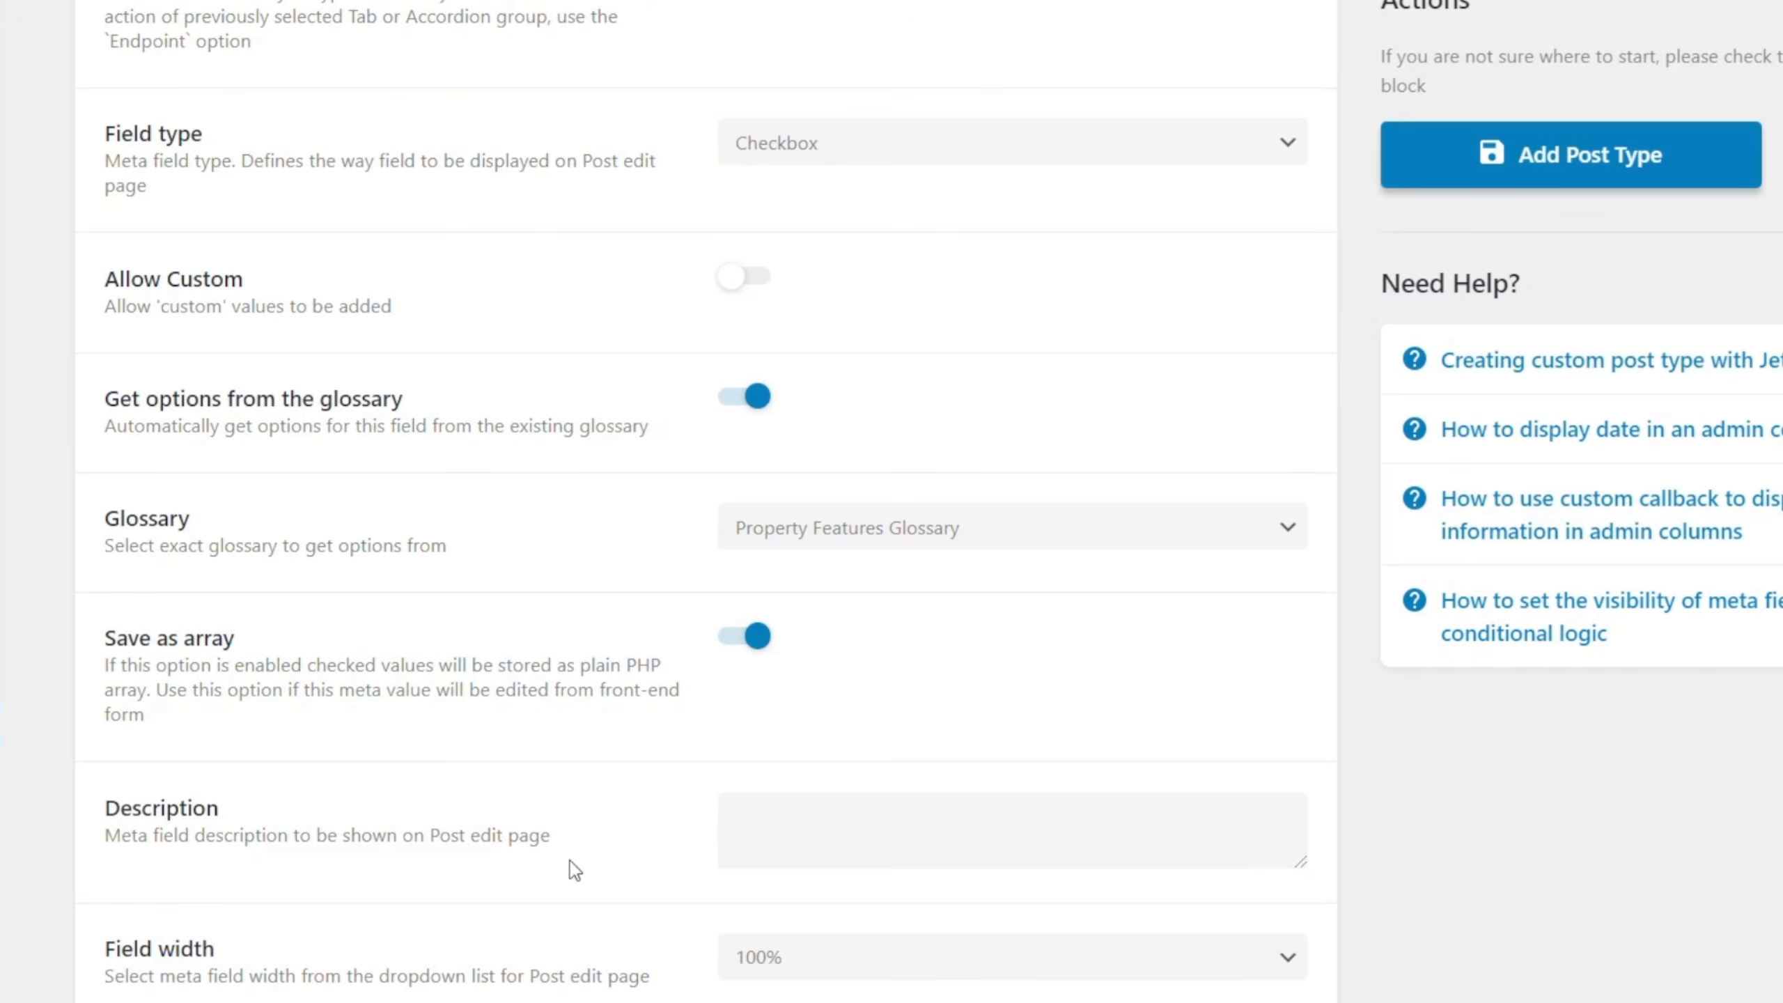
# Add another meta field under the Features tab labelled Feature Description, with feature-description as its Name/ID.
pyautogui.scroll(-4, 570, 861)
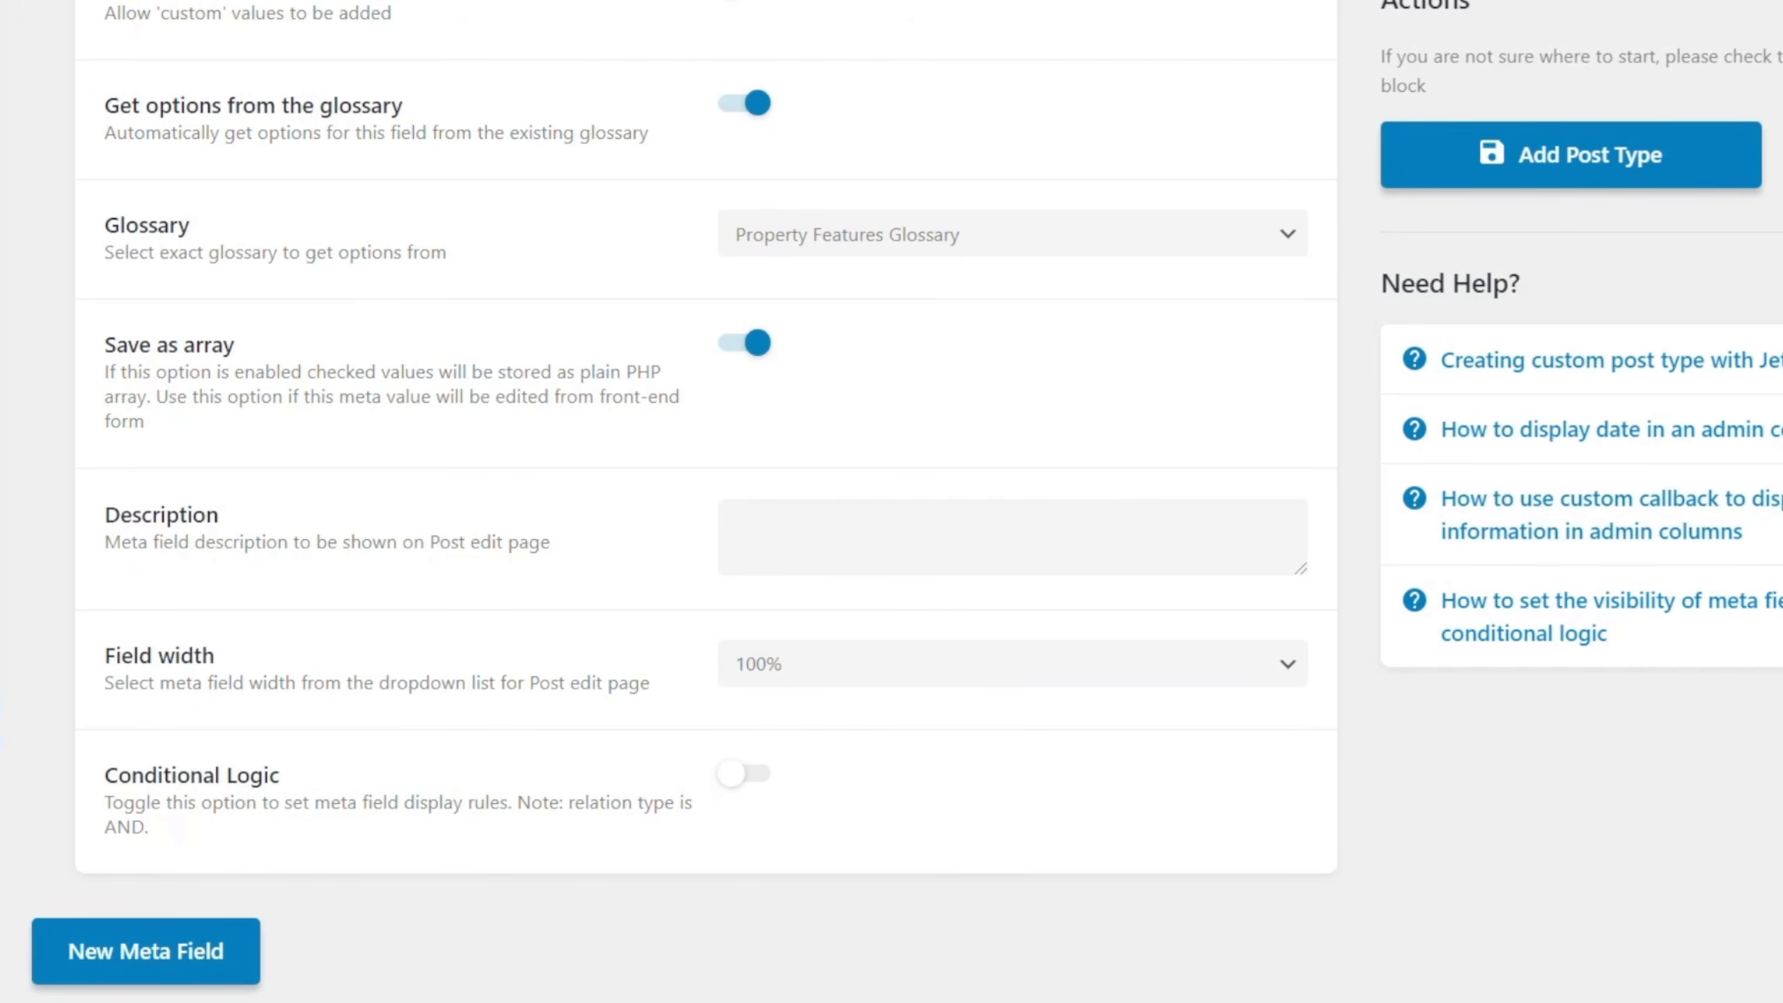
pyautogui.click(181, 967)
pyautogui.scroll(-6, 597, 945)
pyautogui.click(806, 616)
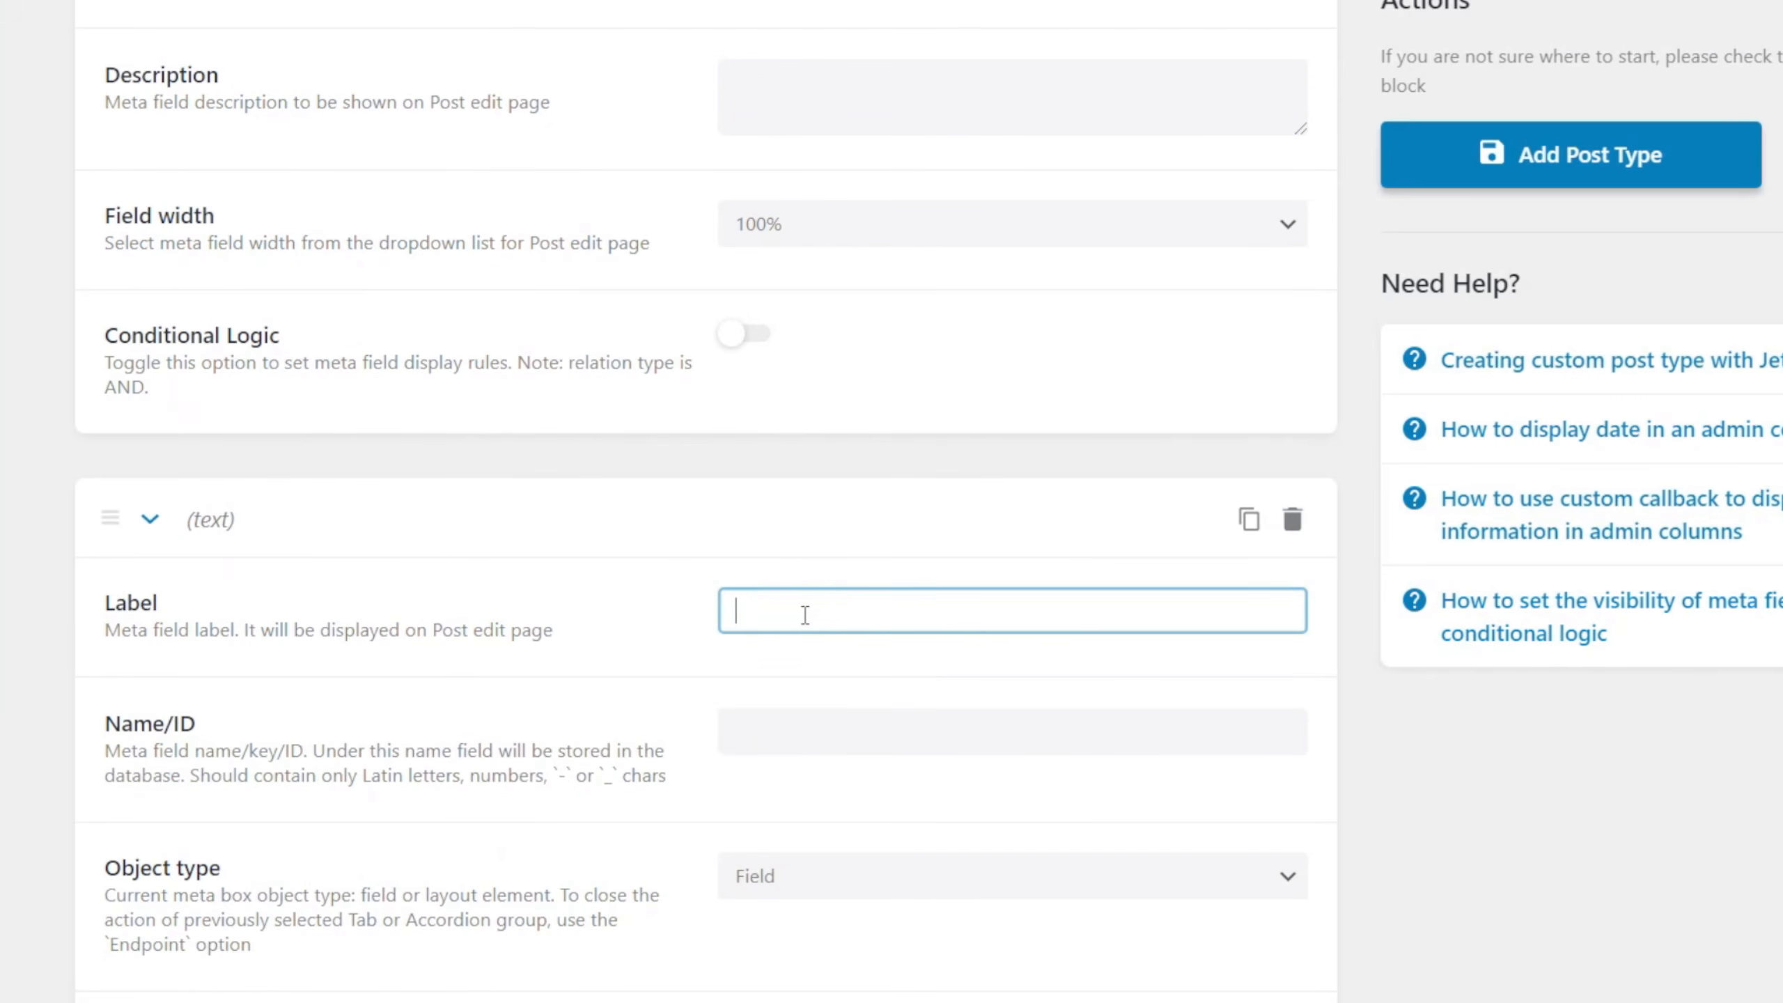
pyautogui.write('Featu')
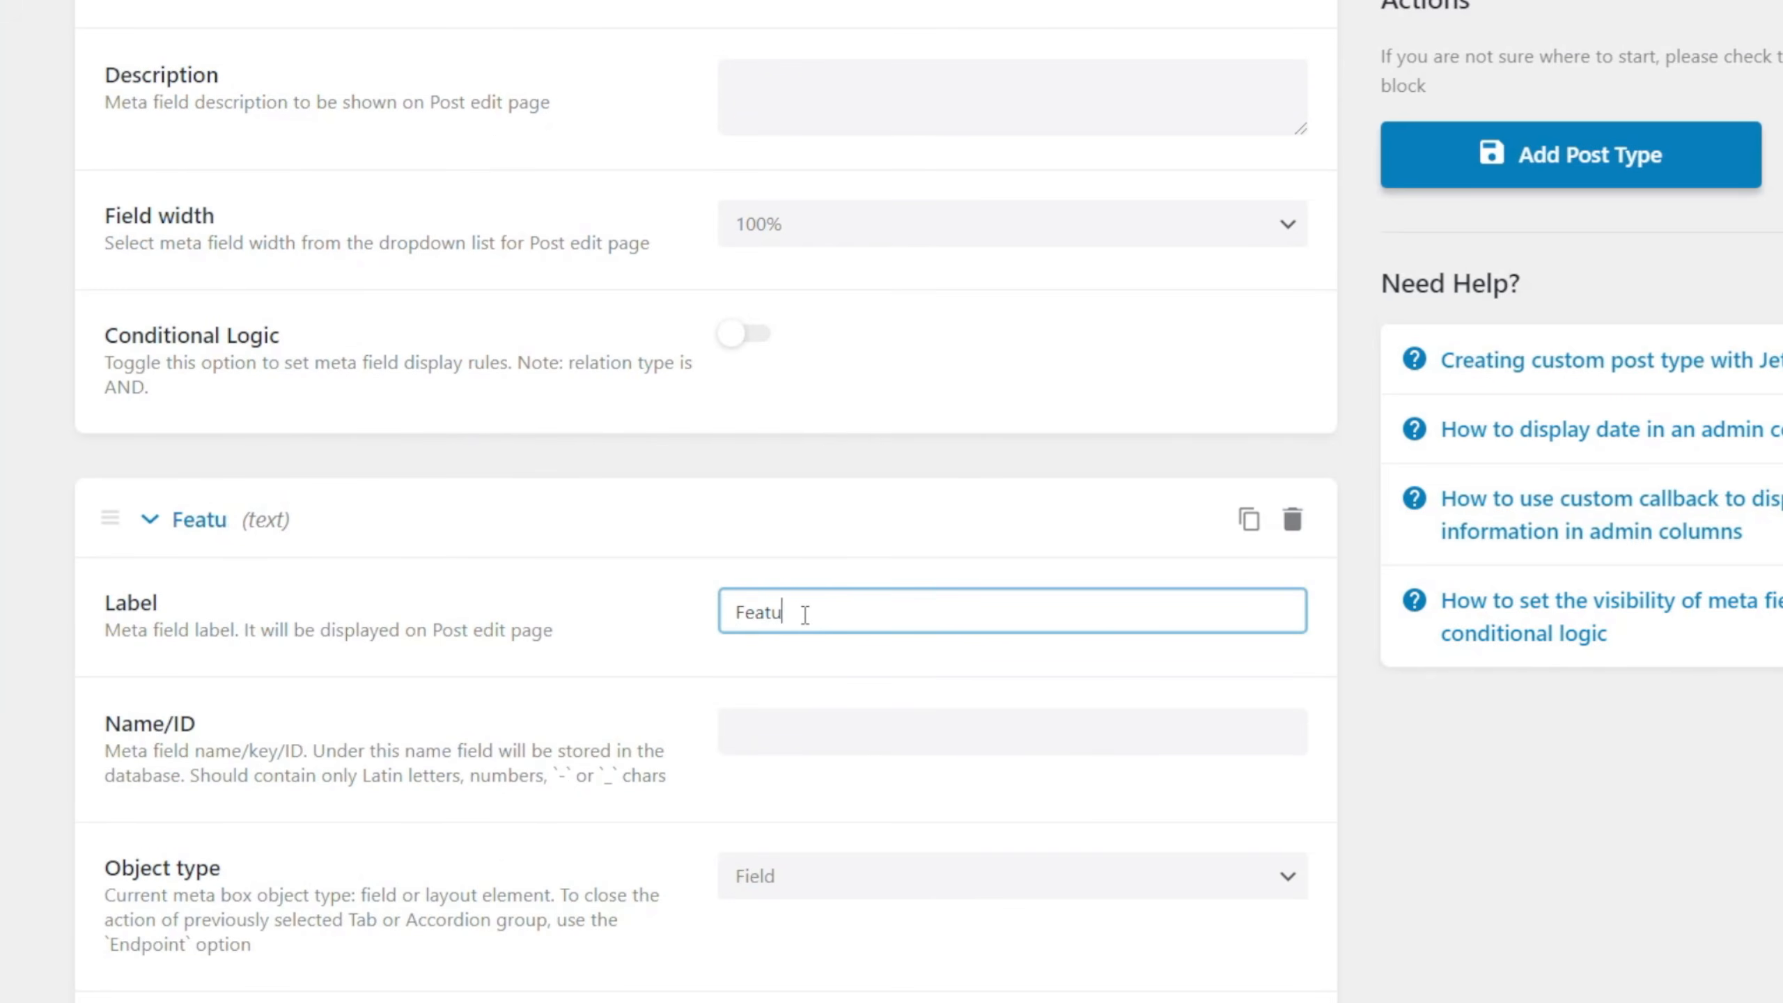
pyautogui.write('re Description')
# Set the Feature Description field's type to WYSIWYG.
pyautogui.scroll(-5, 983, 464)
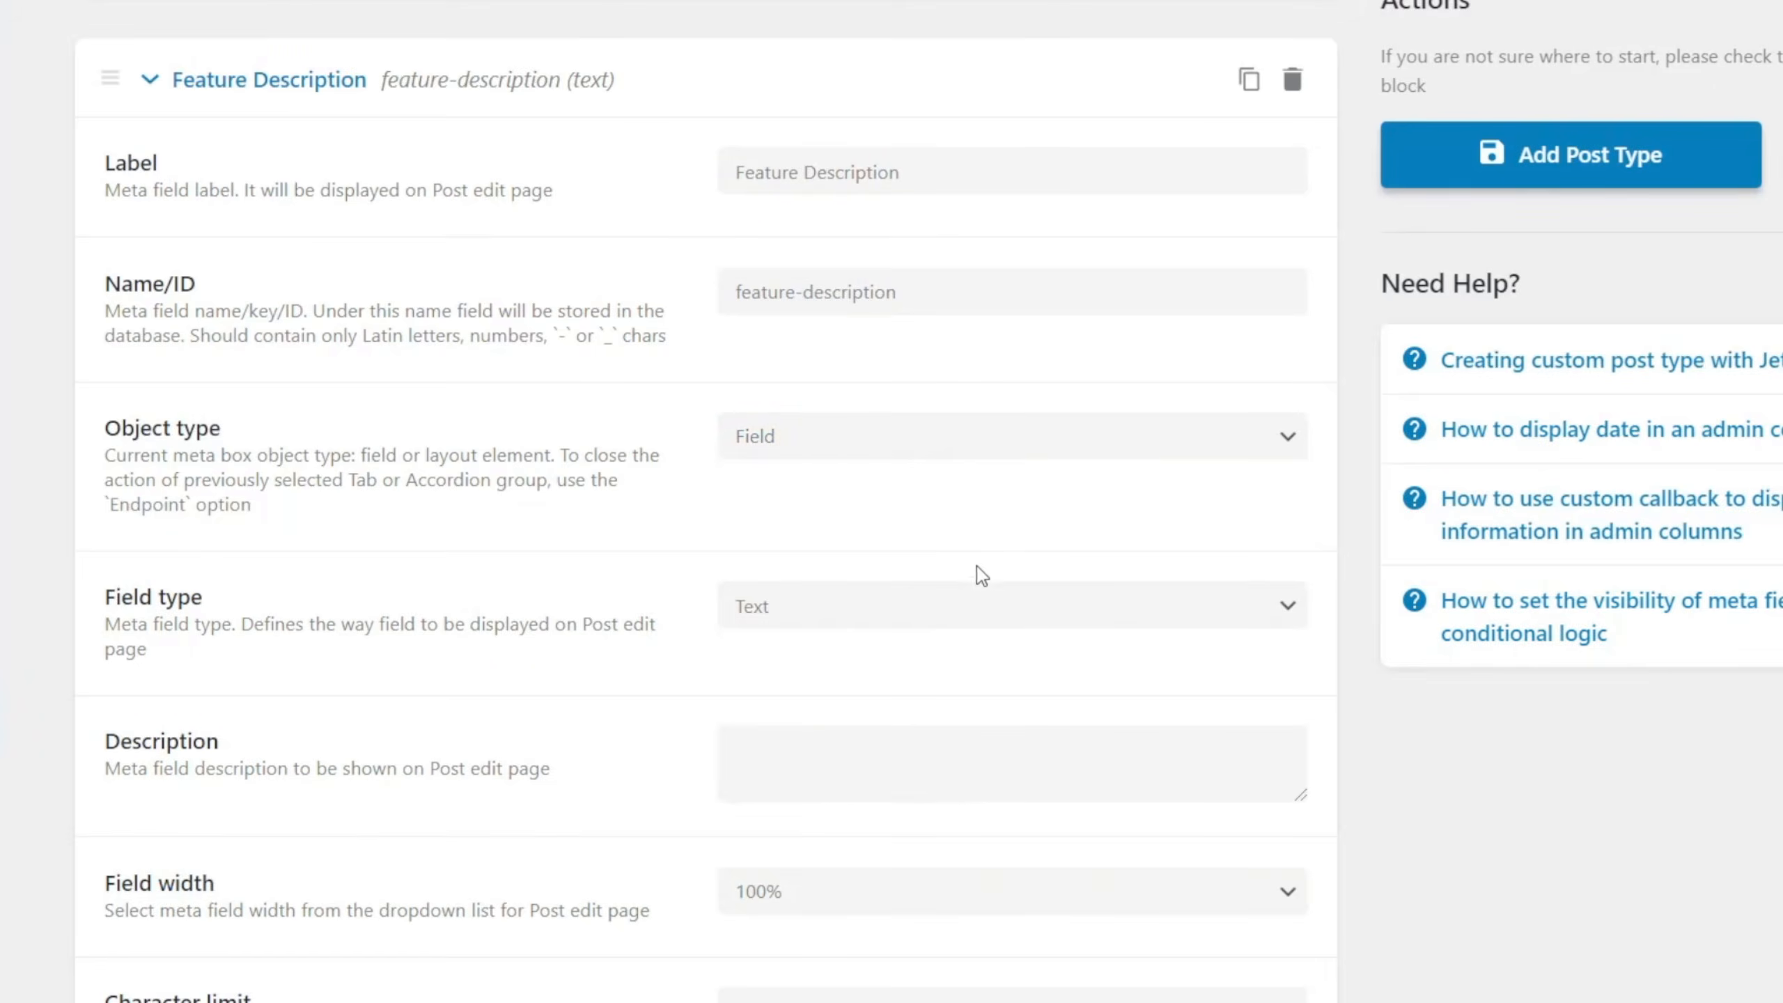
pyautogui.click(959, 608)
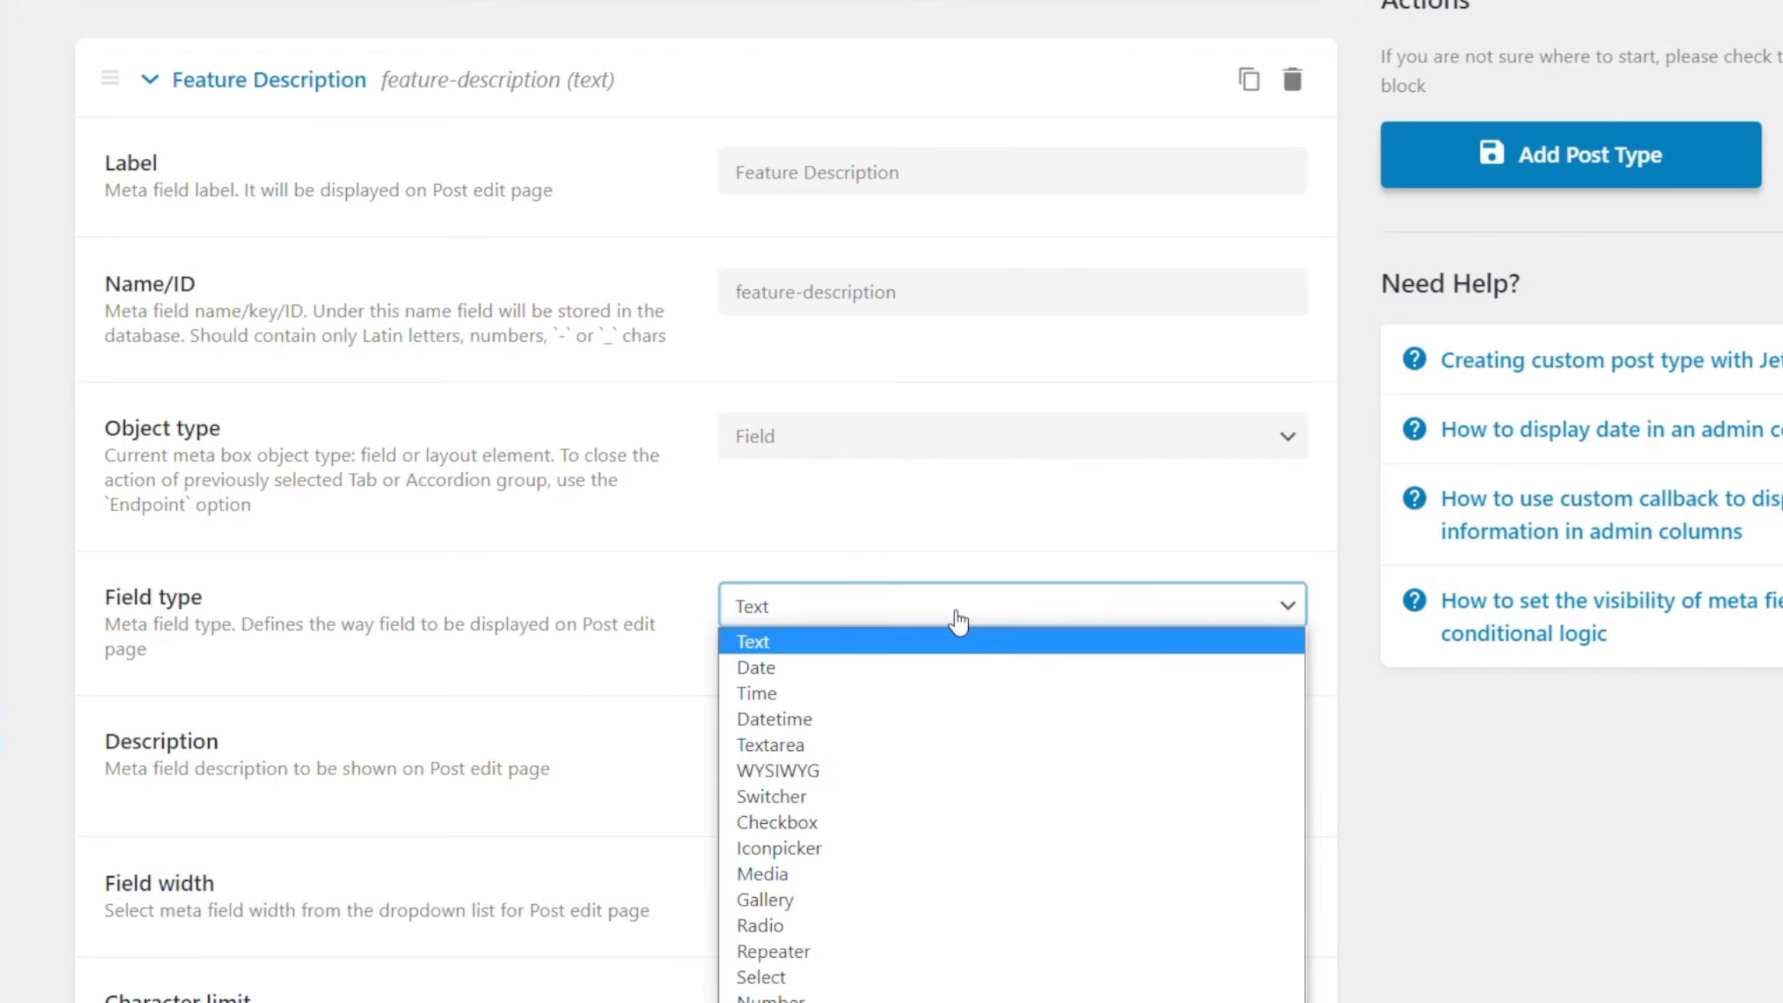
pyautogui.click(878, 769)
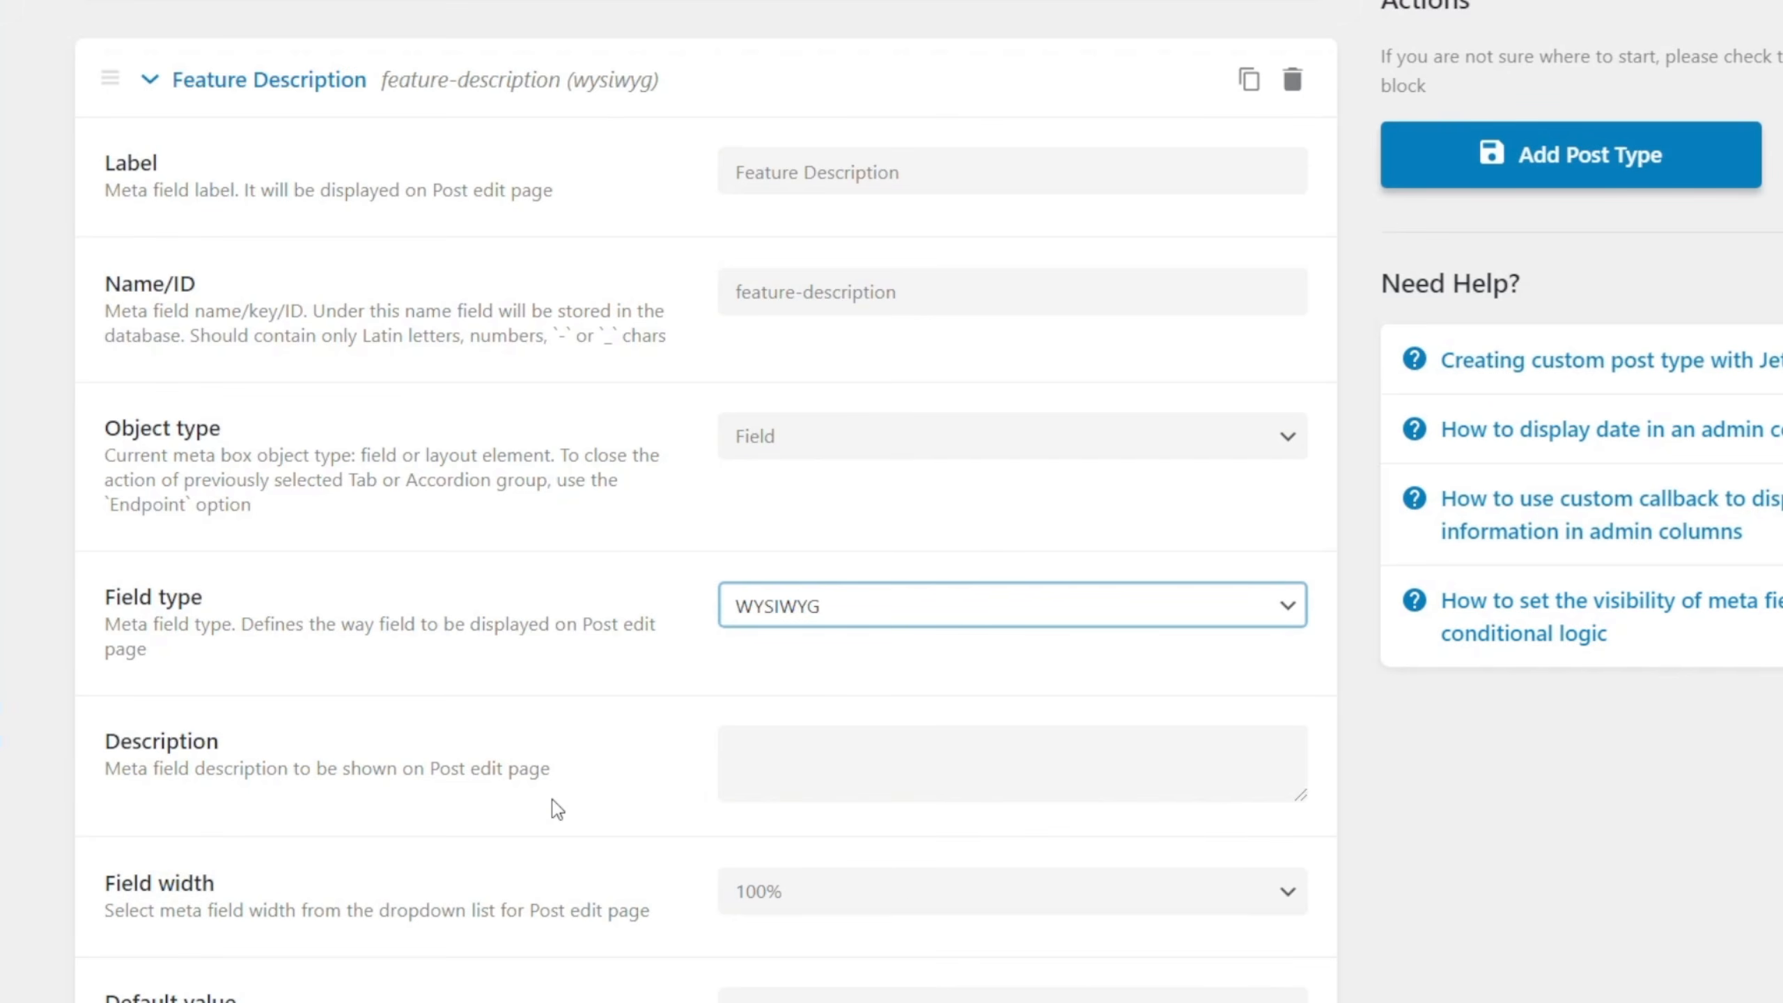
# Collapse the settings of the Feature Description, Property Features and Features entries in the meta fields list.
pyautogui.scroll(-4, 534, 793)
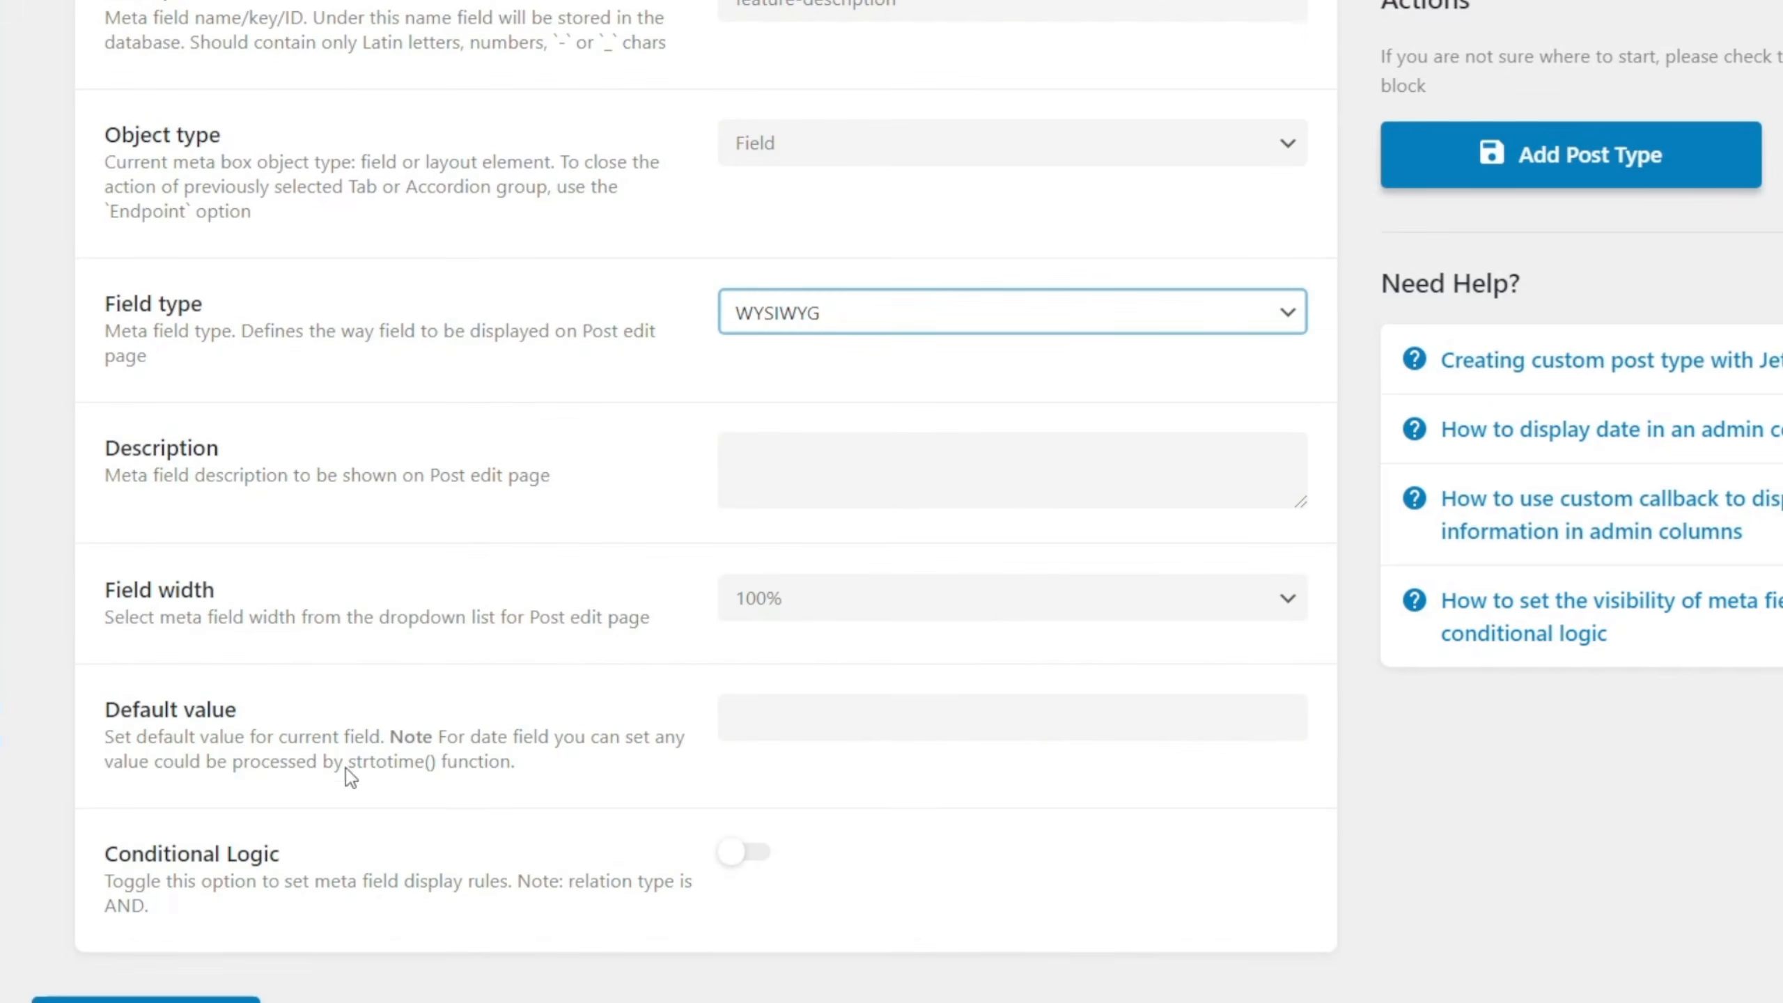
pyautogui.scroll(10, 402, 679)
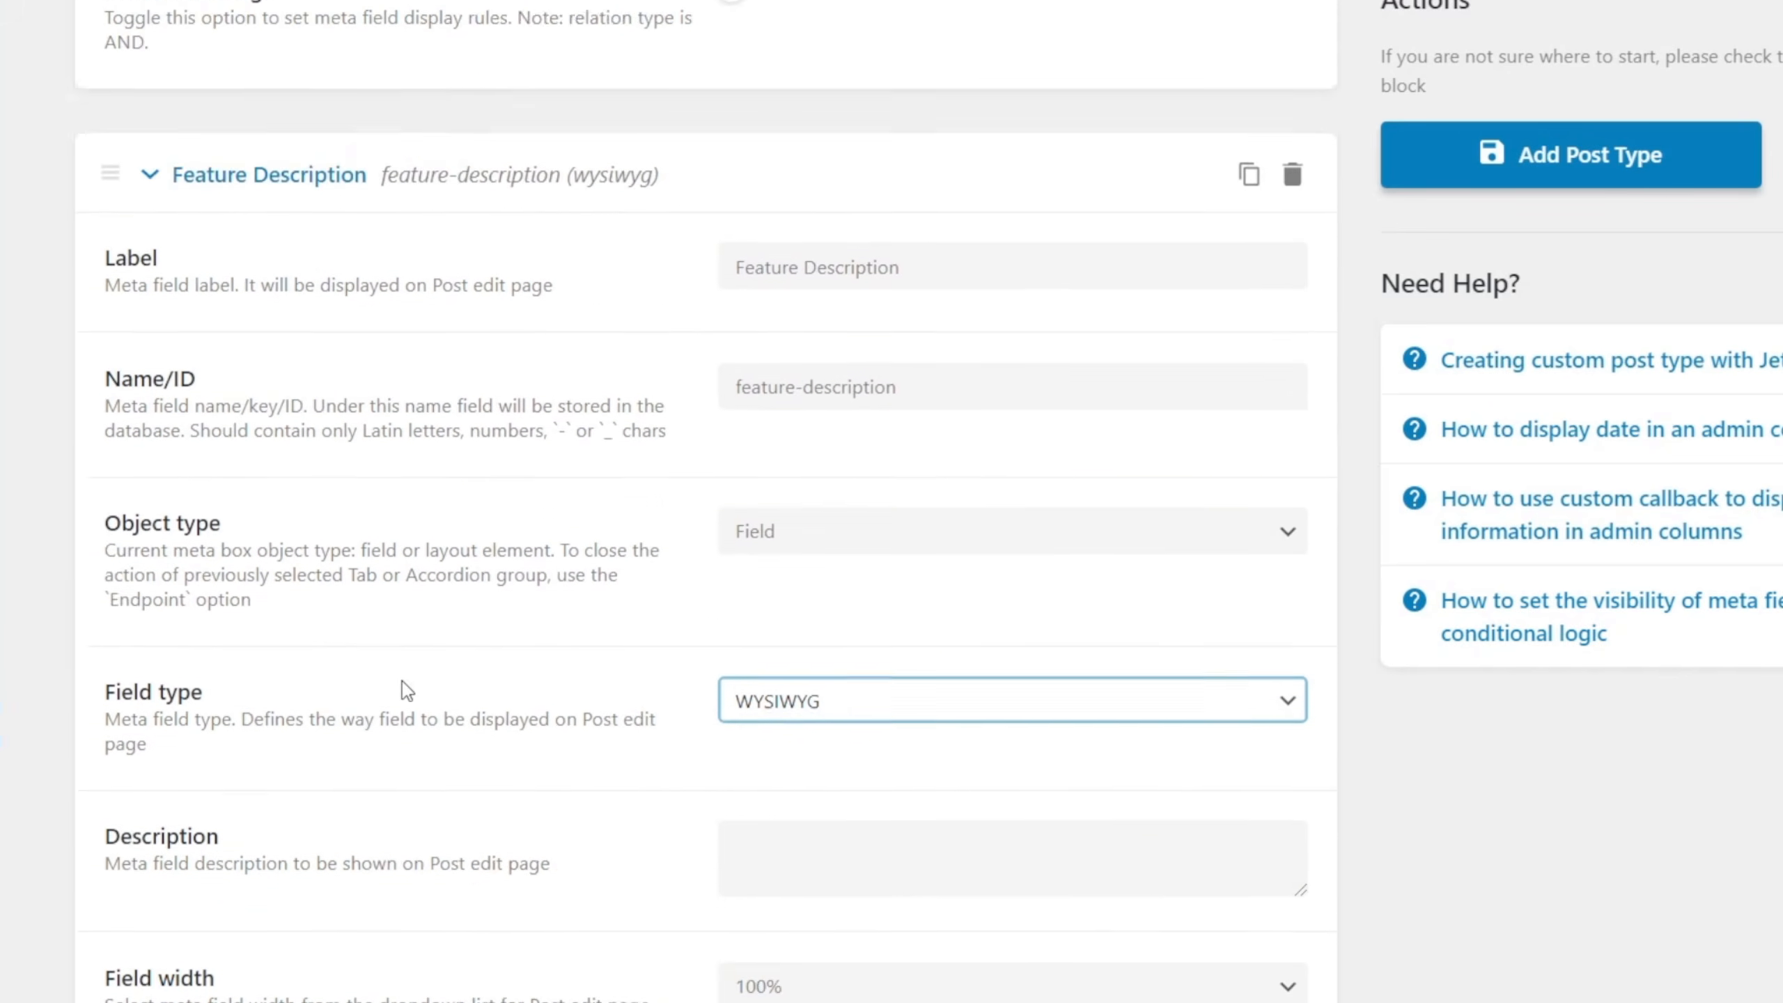
pyautogui.click(290, 536)
pyautogui.scroll(18, 349, 675)
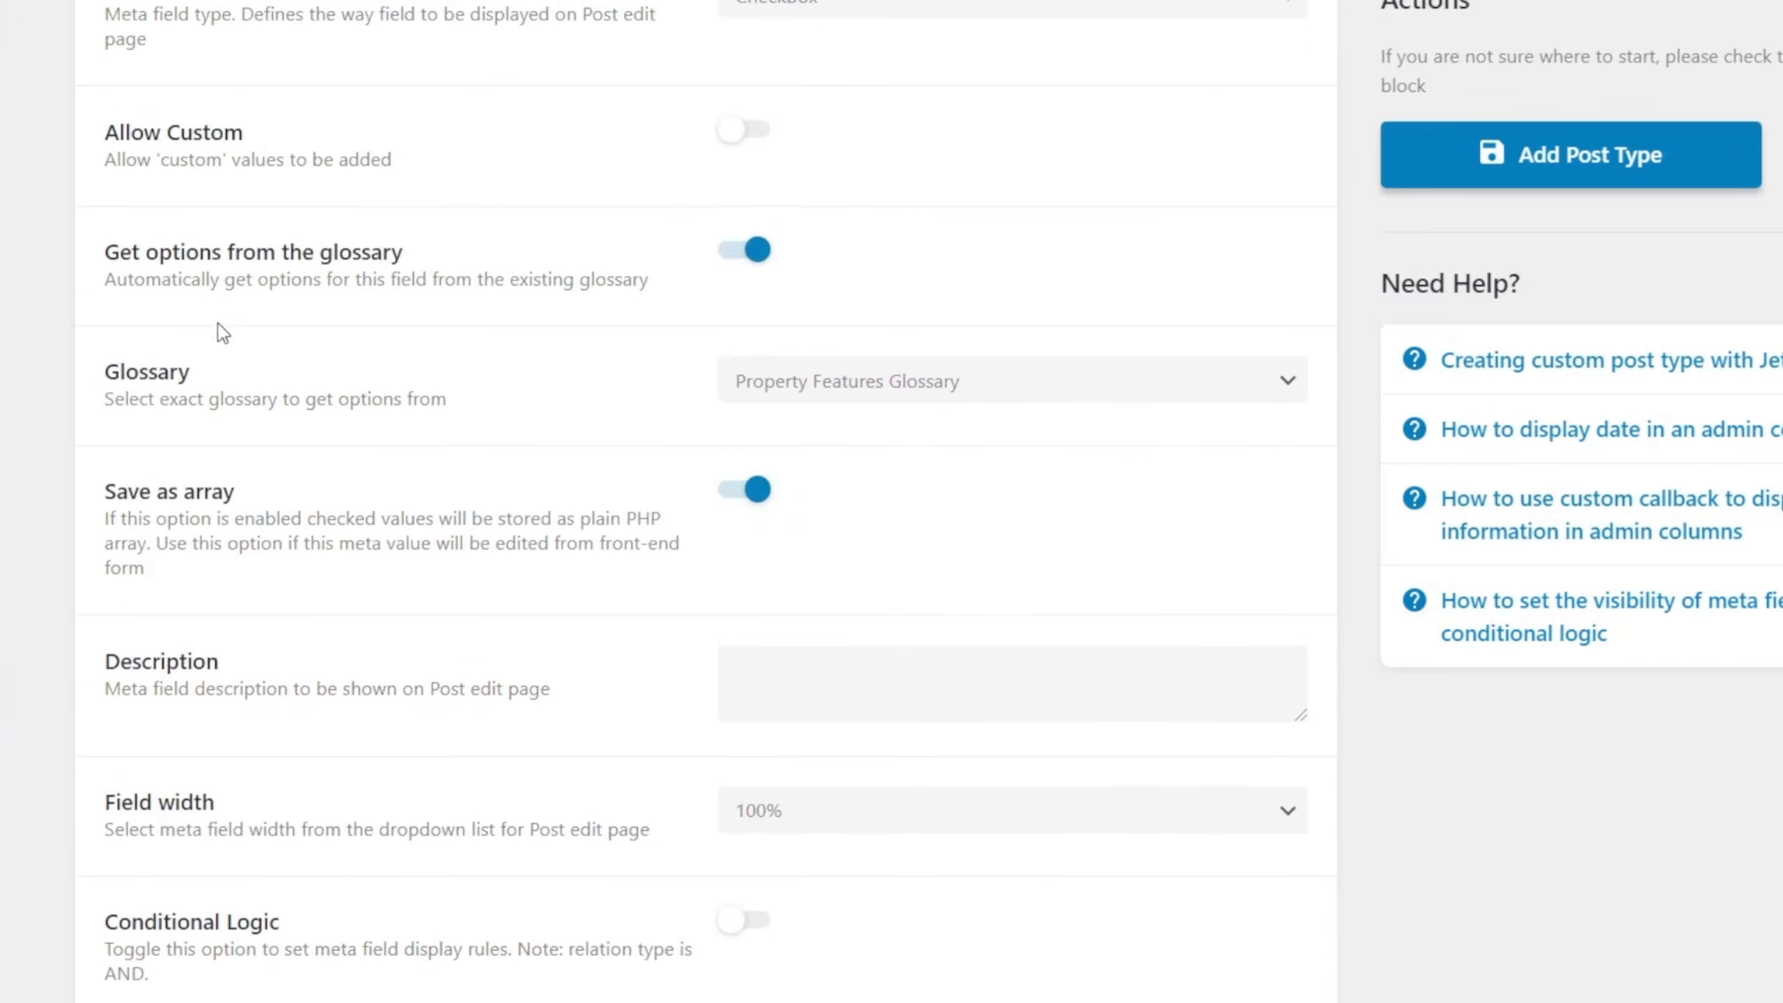
pyautogui.click(258, 497)
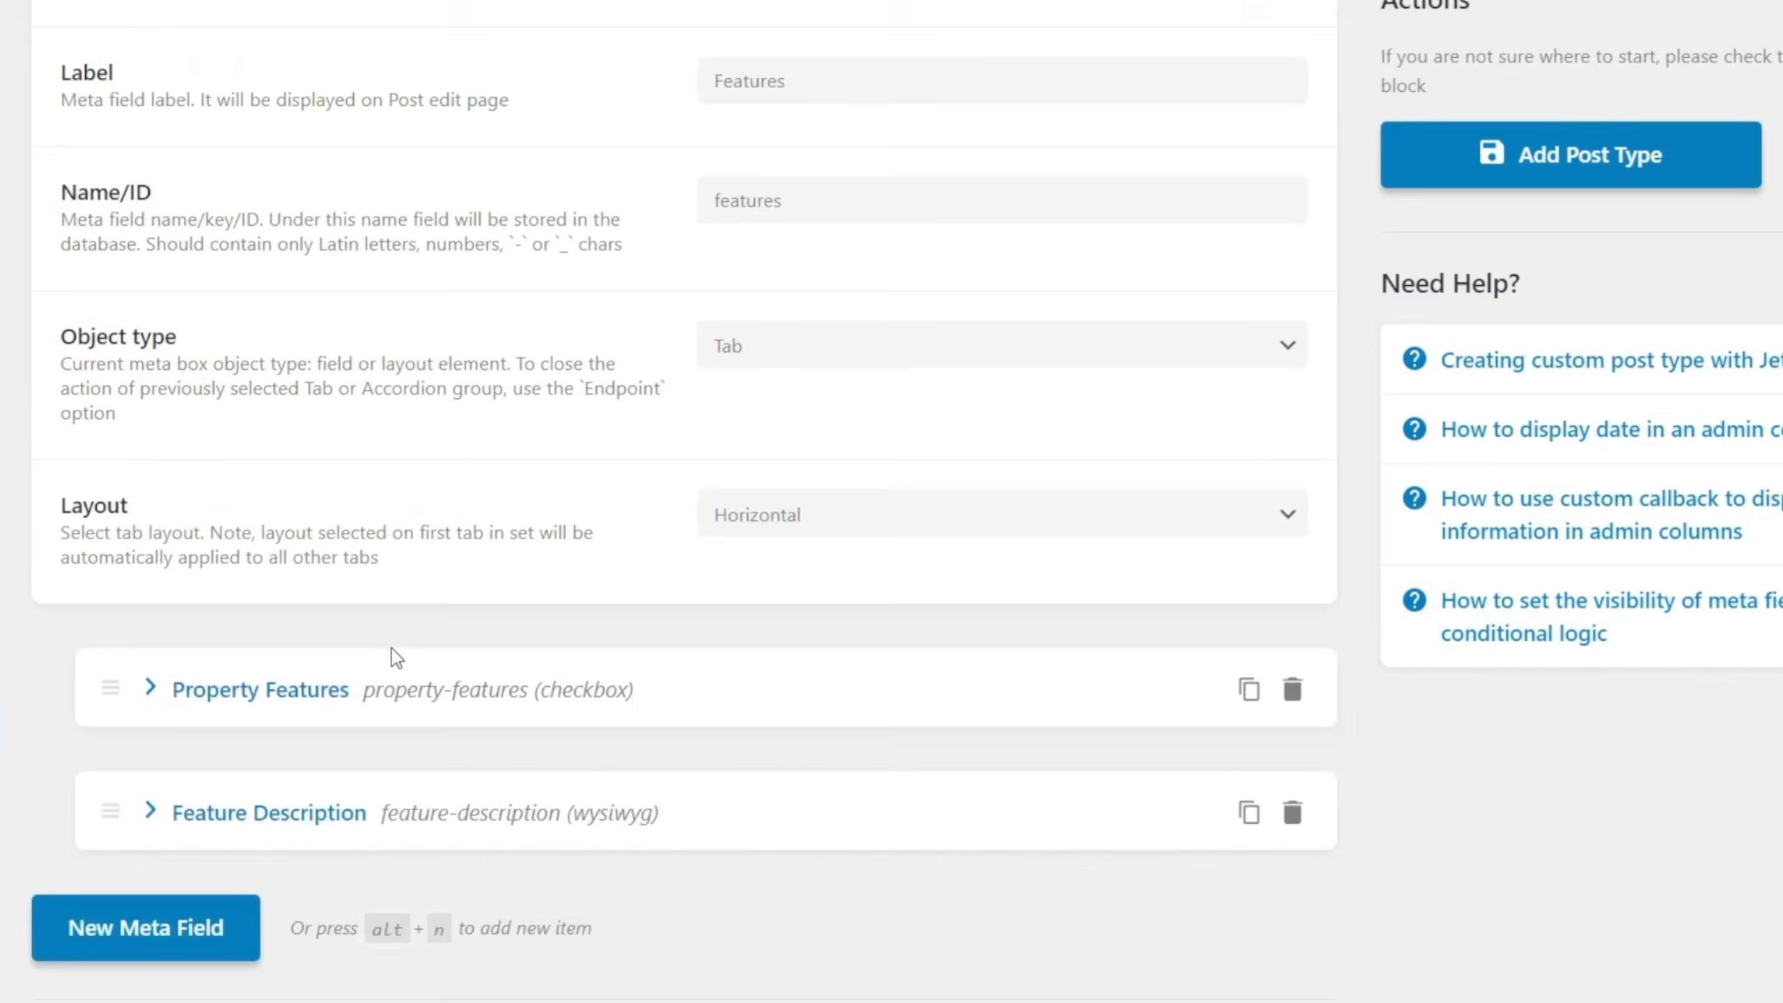
pyautogui.scroll(11, 351, 633)
pyautogui.click(168, 724)
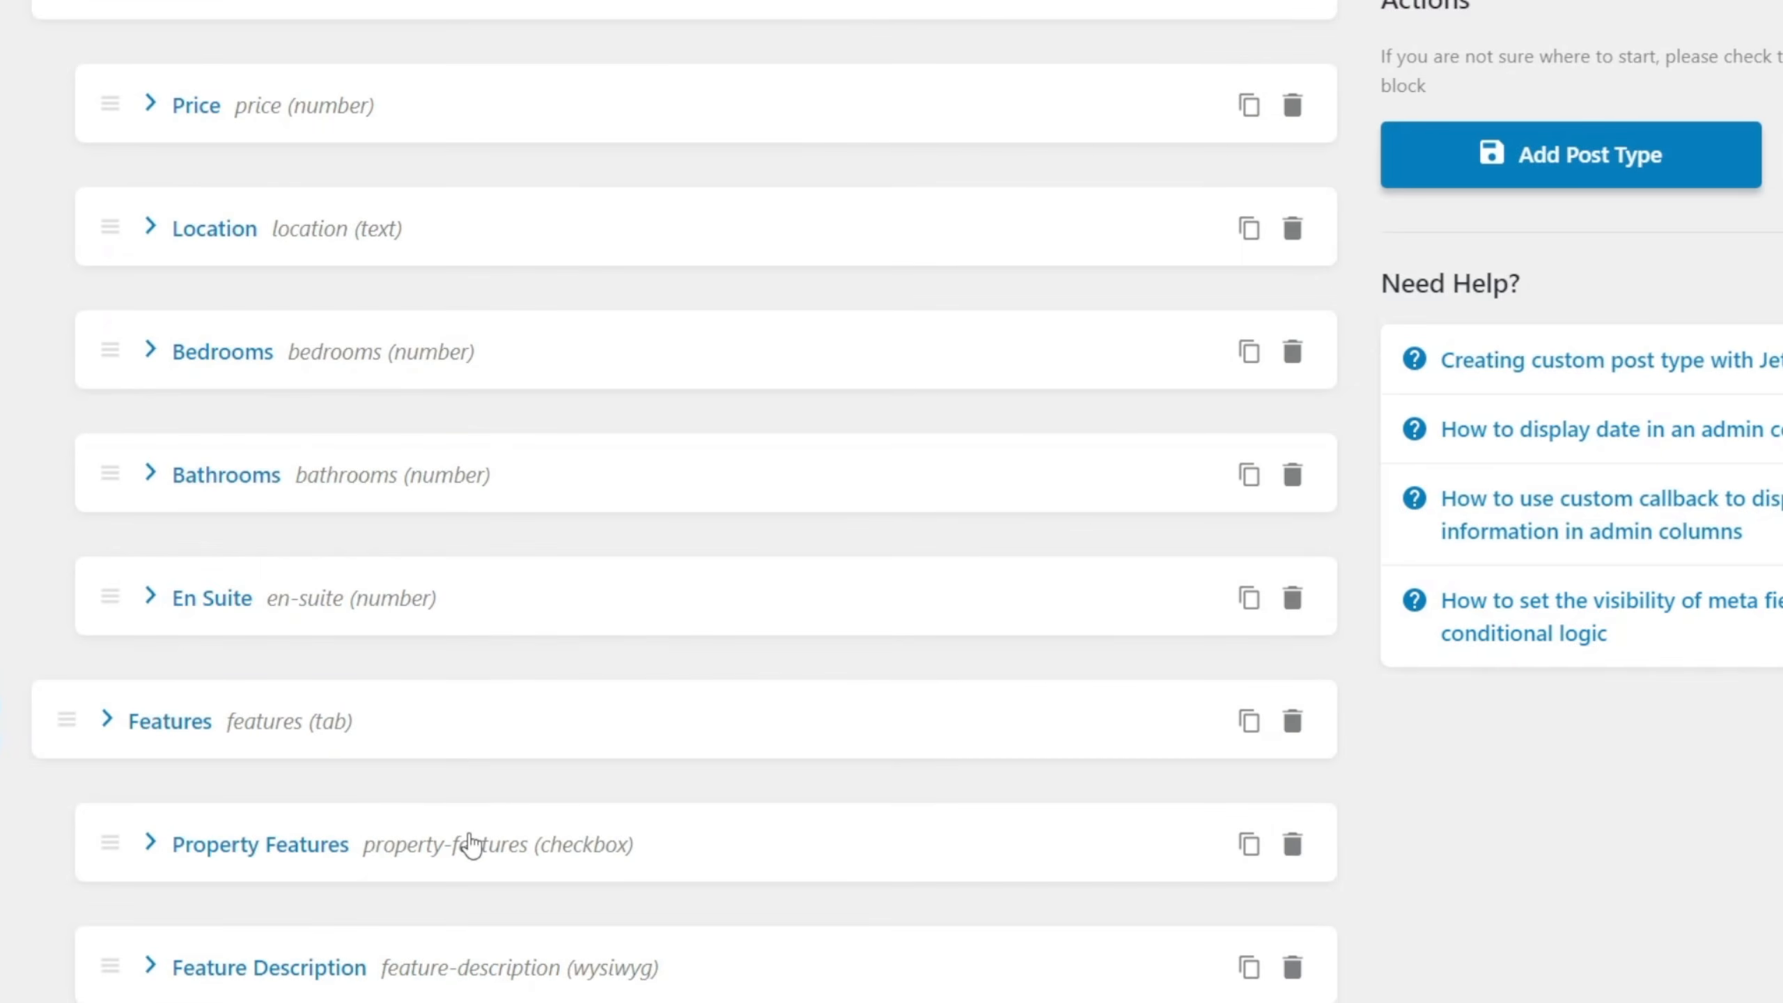
pyautogui.scroll(-2, 466, 845)
pyautogui.scroll(4, 449, 808)
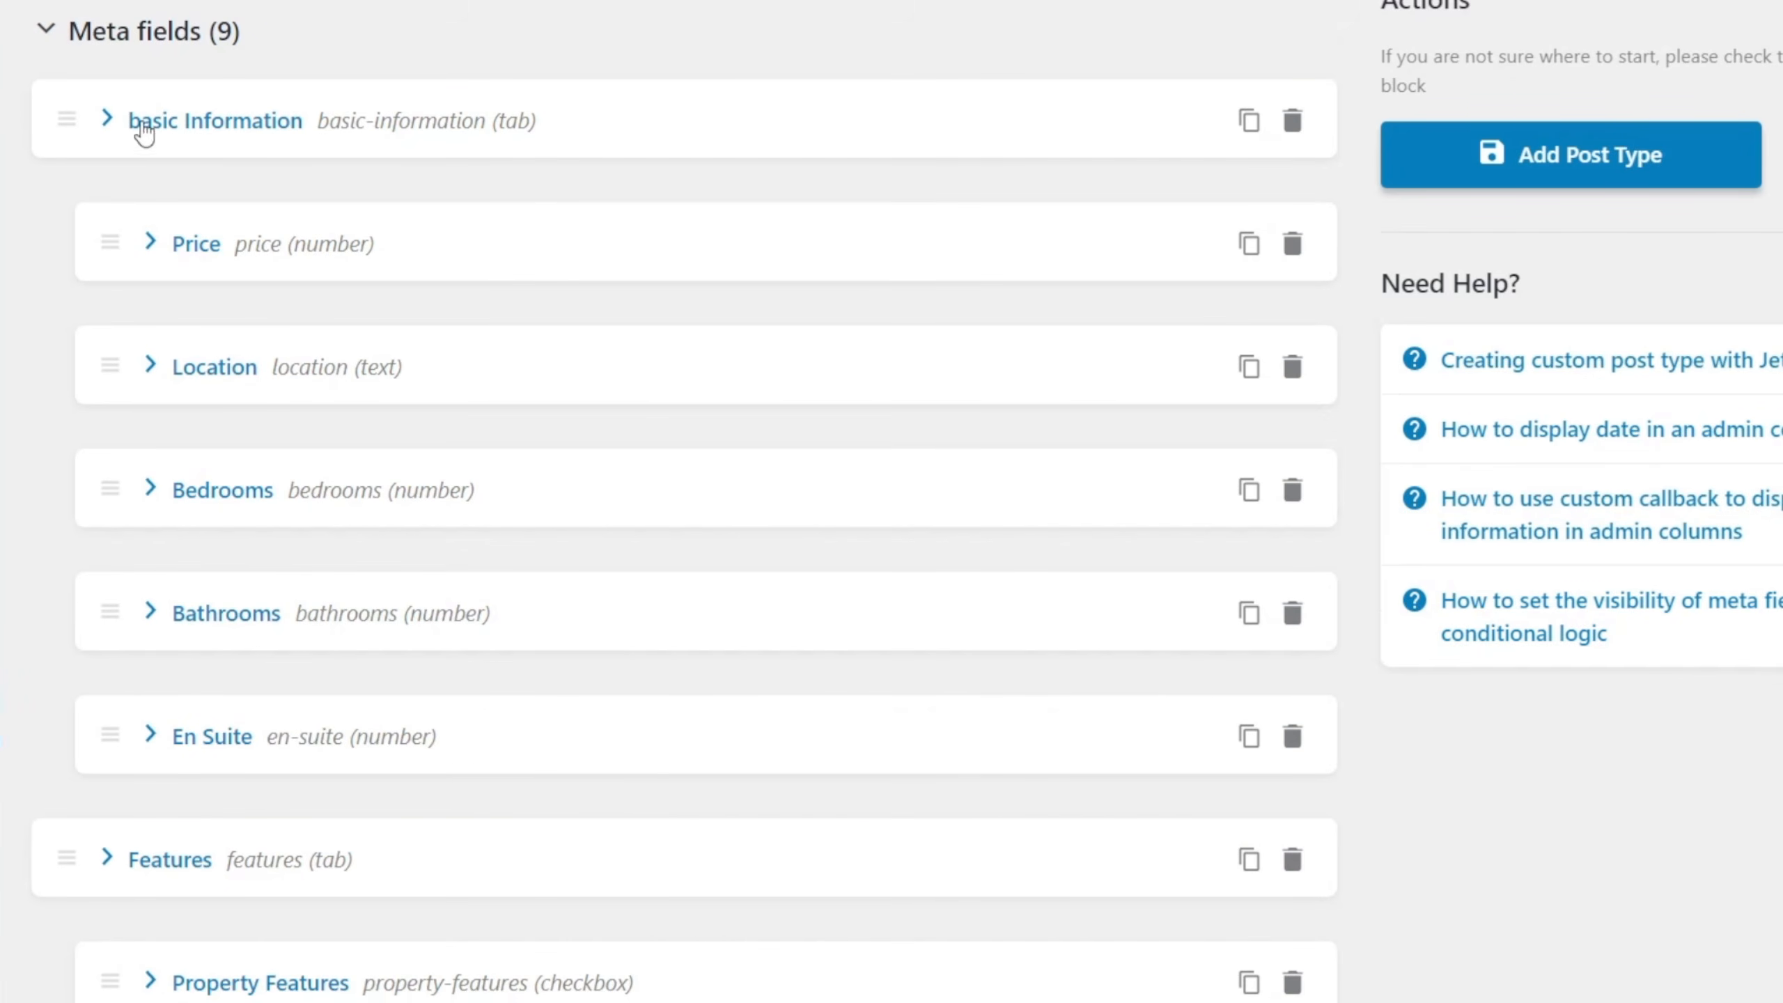
# Add a meta field after Feature Description labelled Gallery, with gallery as its Name/ID.
pyautogui.scroll(-4, 291, 702)
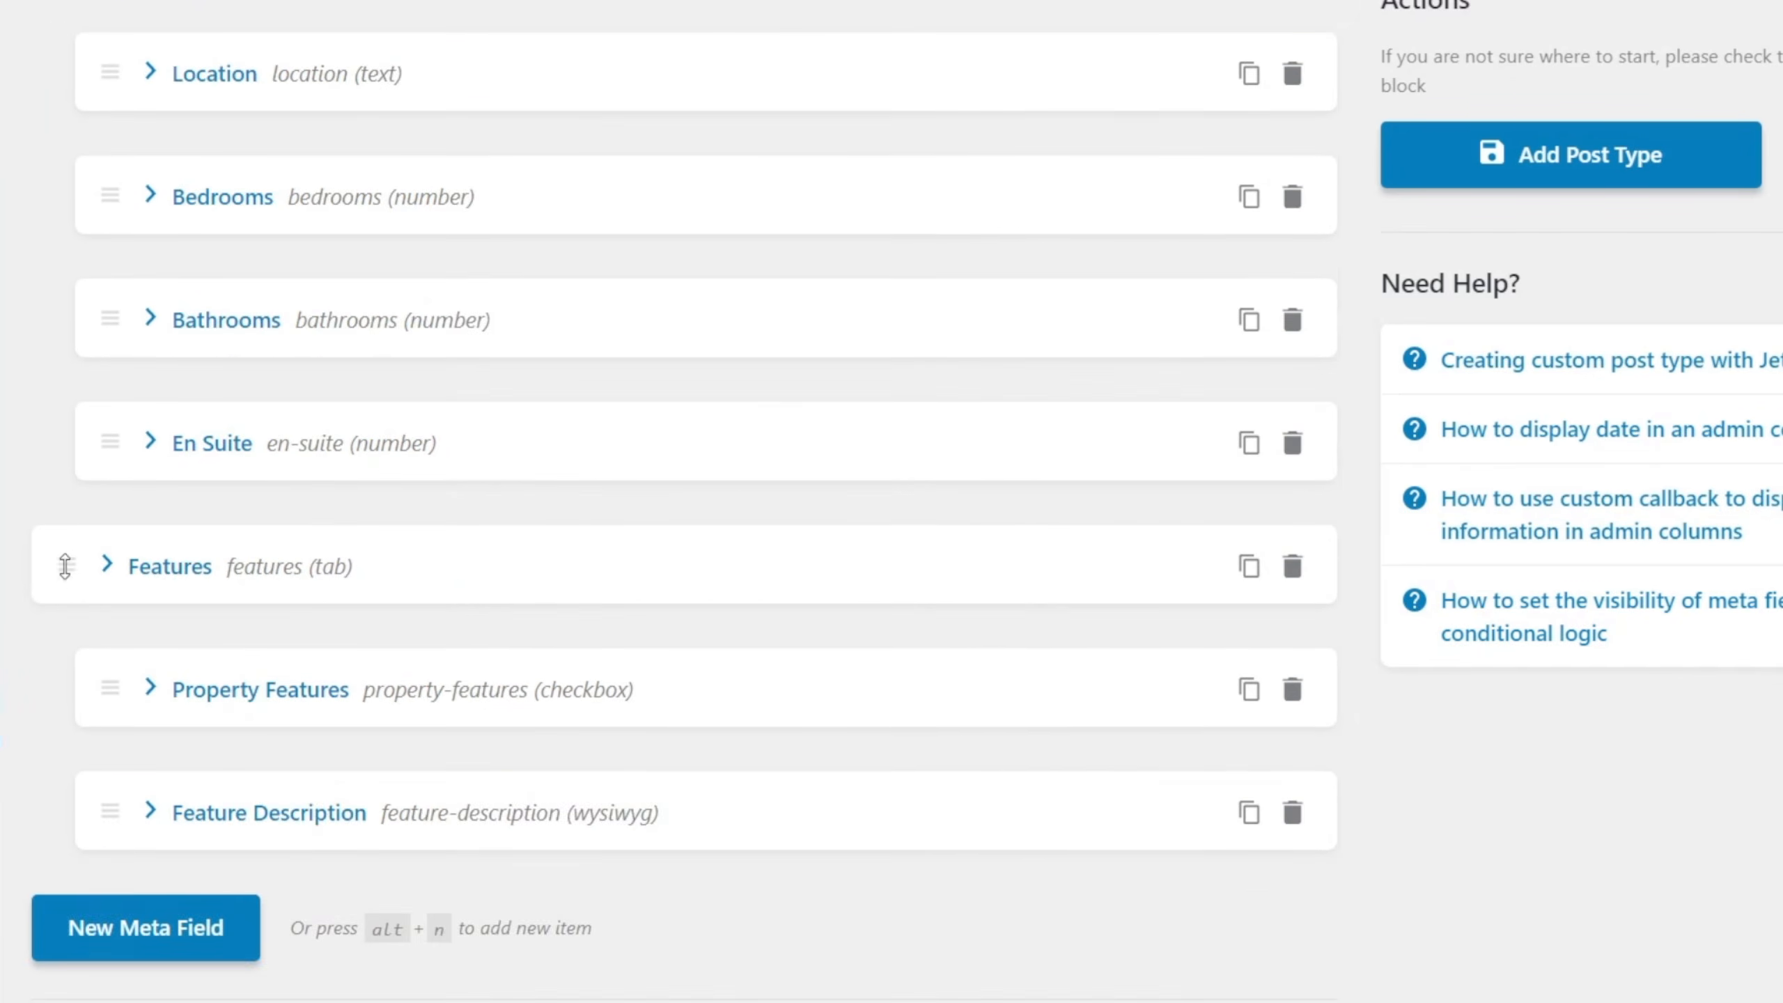
pyautogui.click(146, 929)
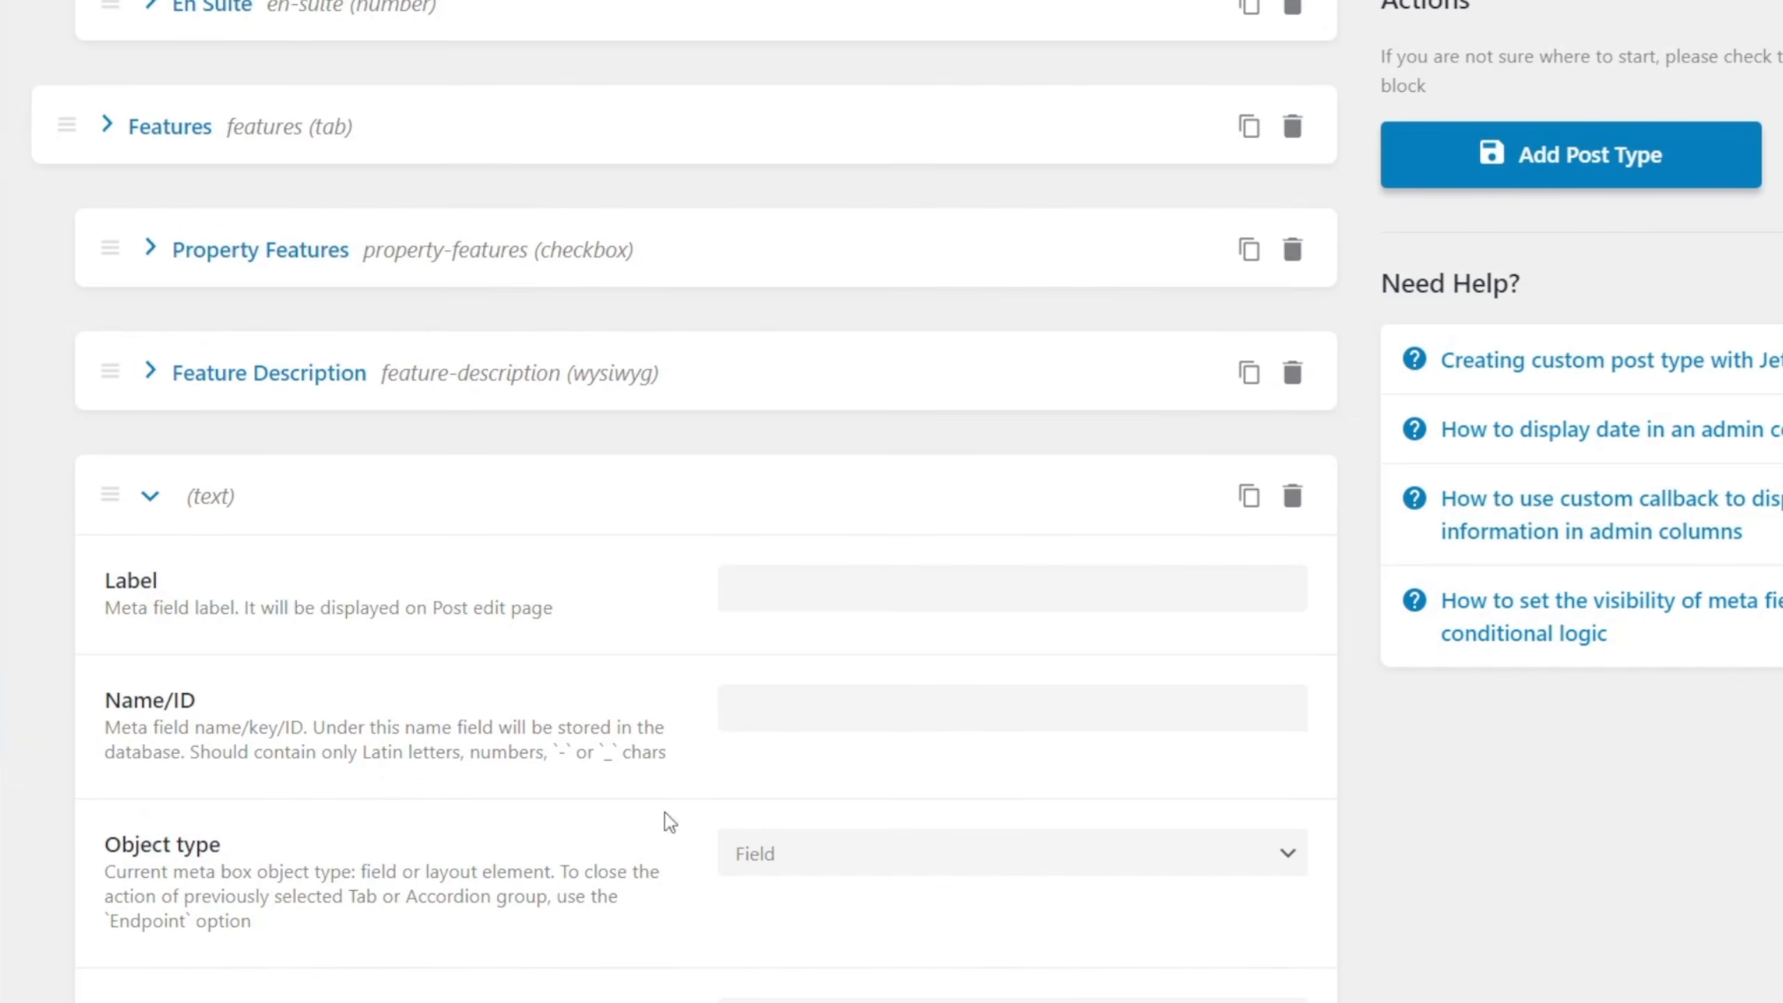
pyautogui.click(809, 589)
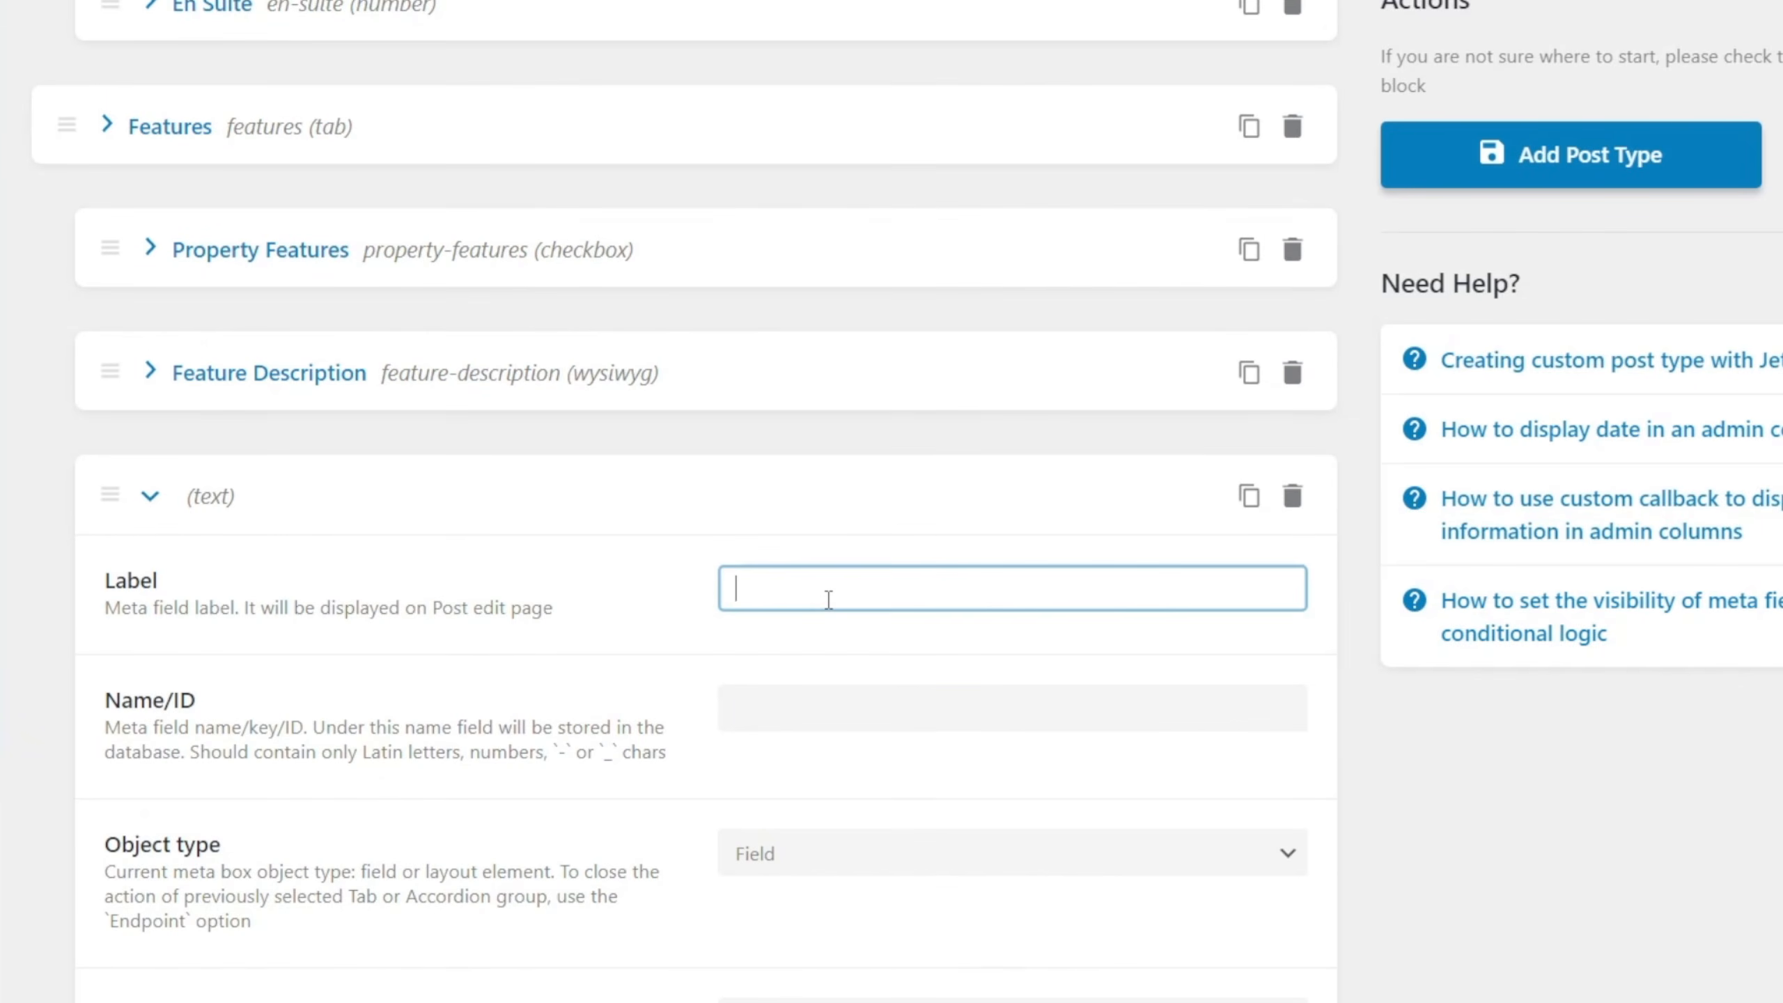
pyautogui.write('Gallery')
pyautogui.press('Tab')
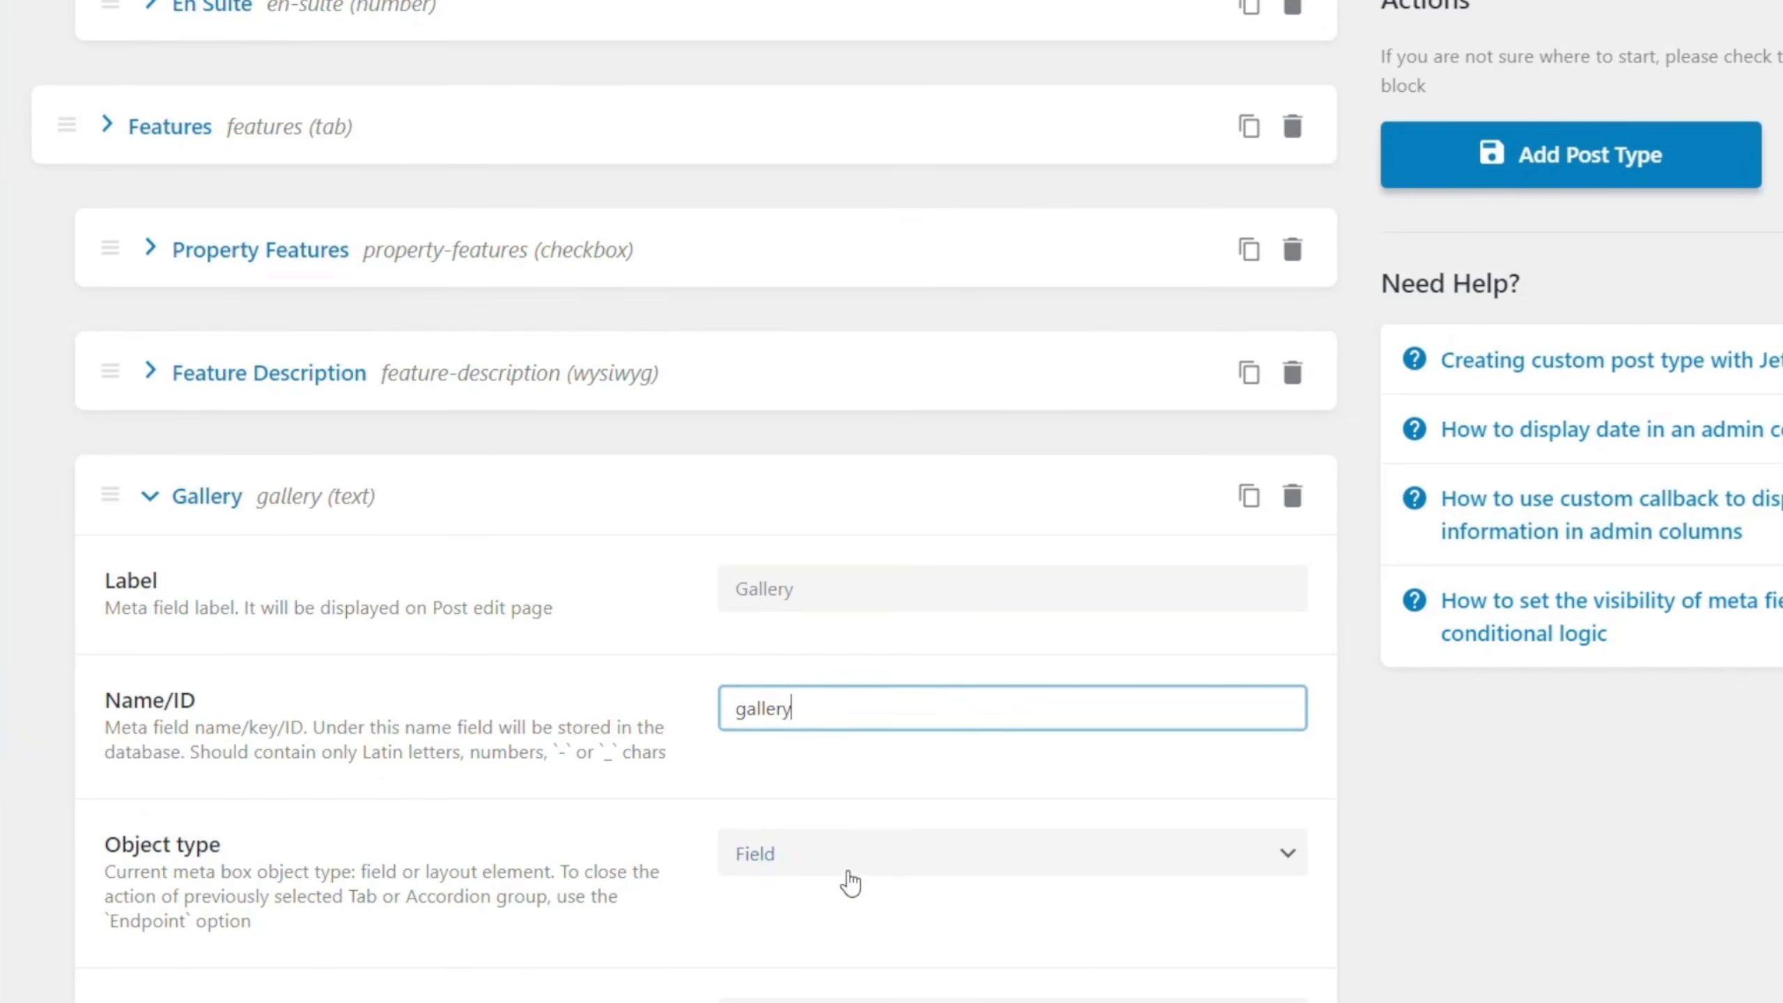
# Make the Gallery field a Tab object with a Horizontal layout and collapse its settings.
pyautogui.scroll(-4, 849, 887)
pyautogui.click(860, 566)
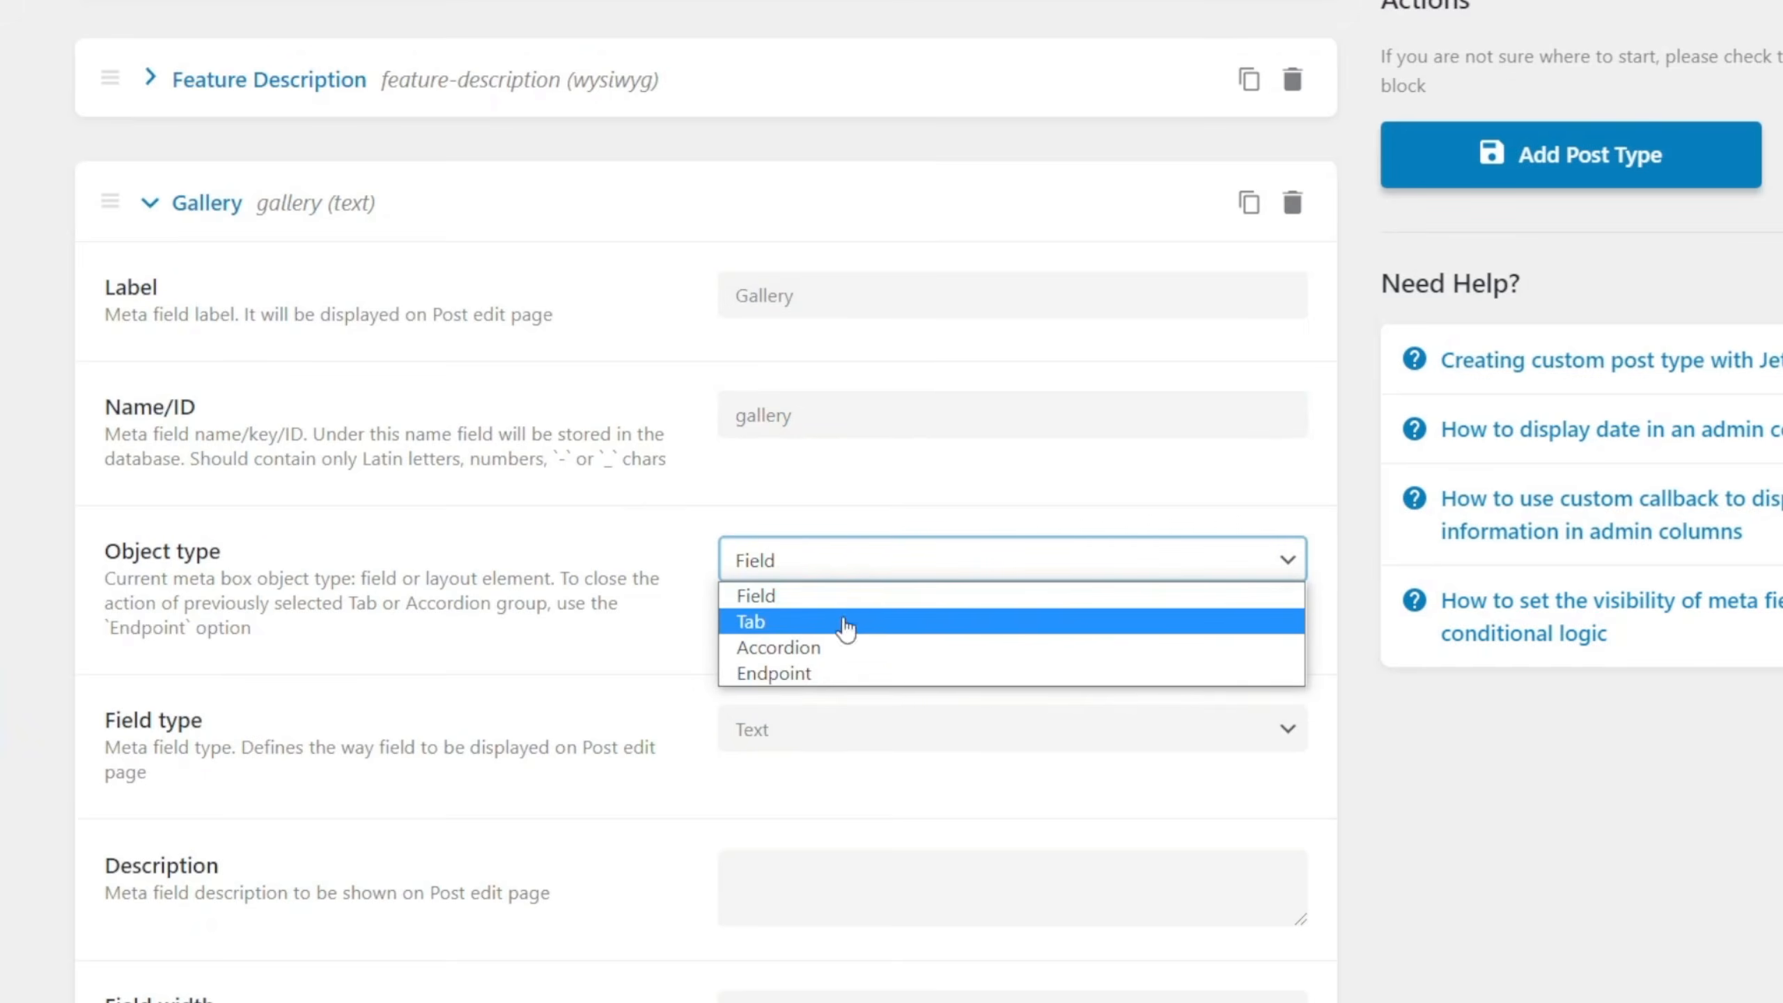
pyautogui.click(844, 621)
pyautogui.click(815, 760)
pyautogui.click(812, 801)
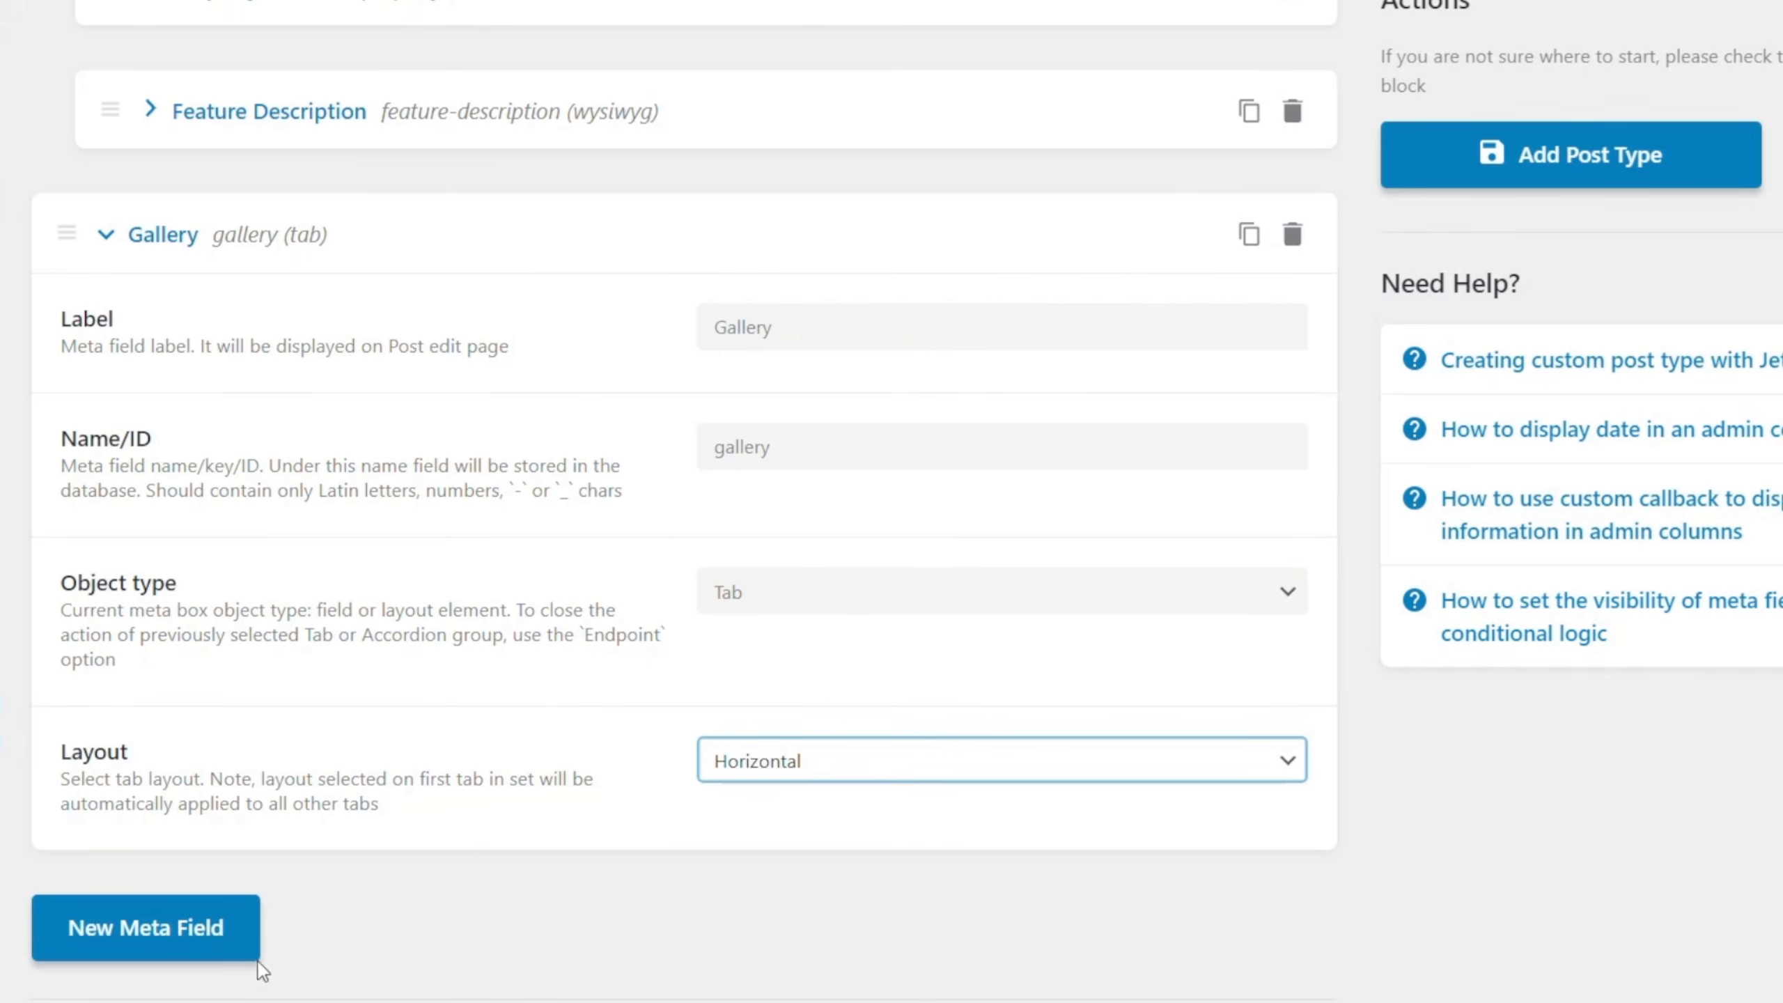
pyautogui.click(145, 249)
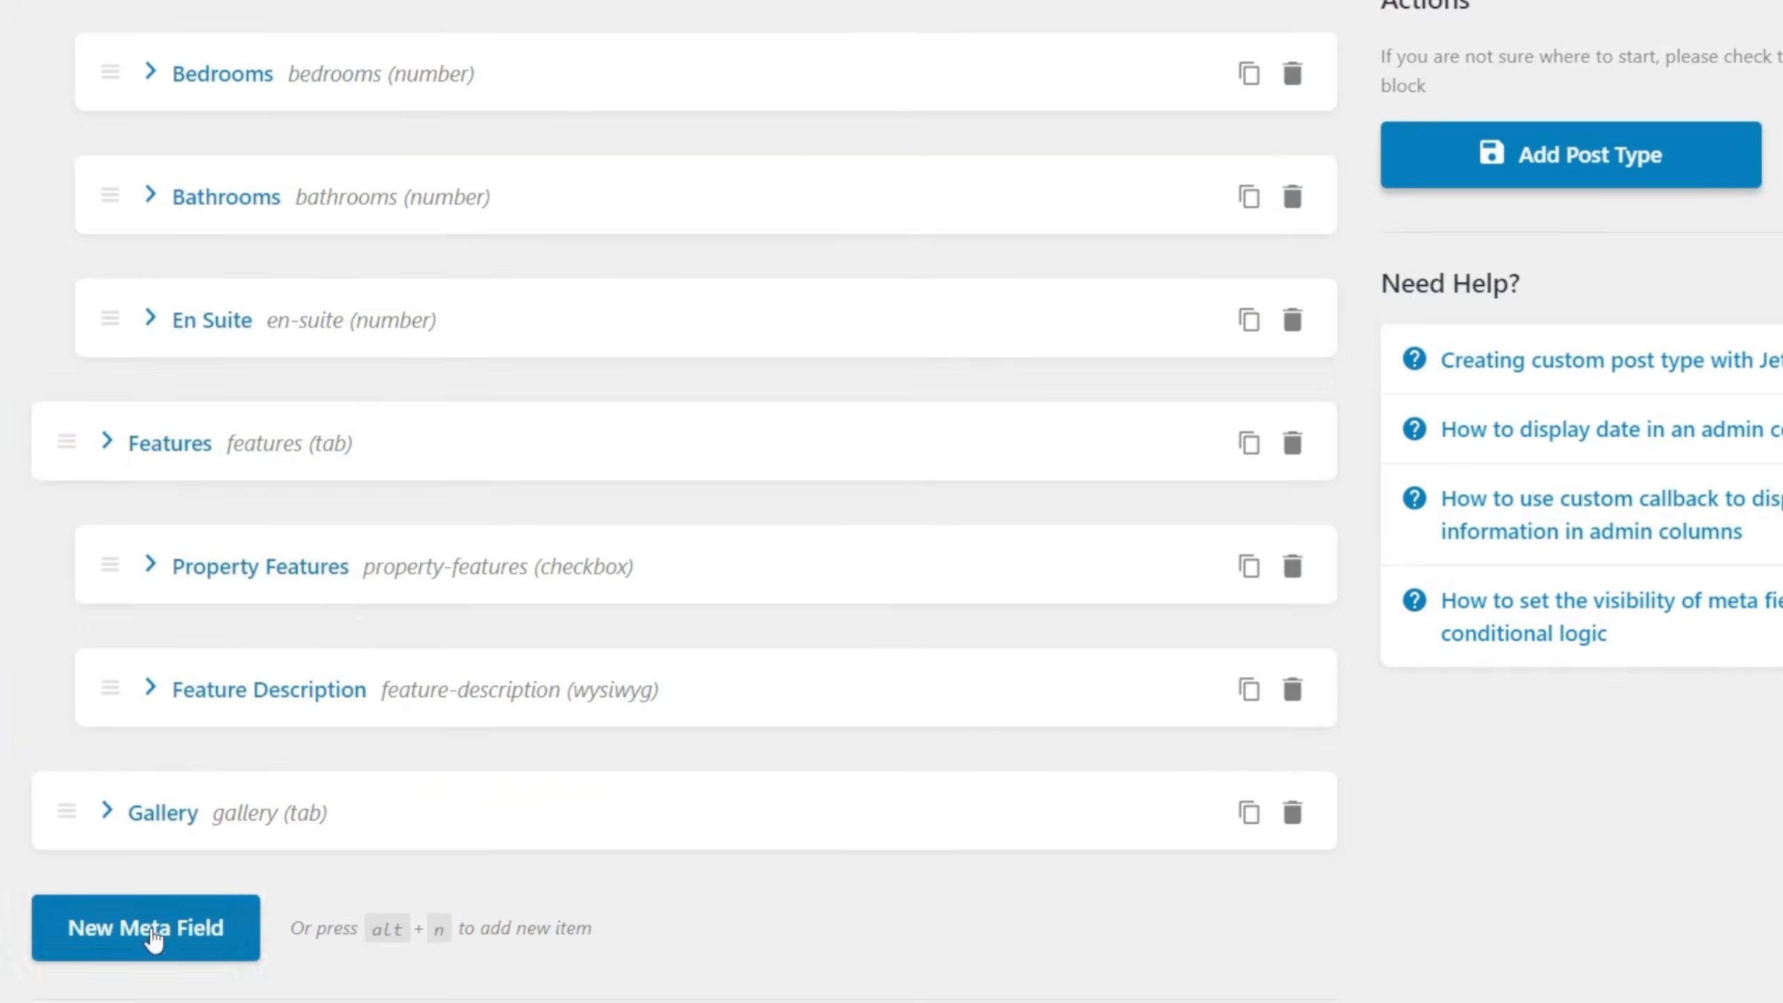
# Add a meta field under the Gallery tab labelled Image Gallery, with image-gallery as its Name/ID.
pyautogui.click(191, 928)
pyautogui.scroll(-5, 723, 879)
pyautogui.click(856, 581)
pyautogui.write('Image Gla')
pyautogui.press('BackSpace')
pyautogui.press('BackSpace')
pyautogui.write('allery')
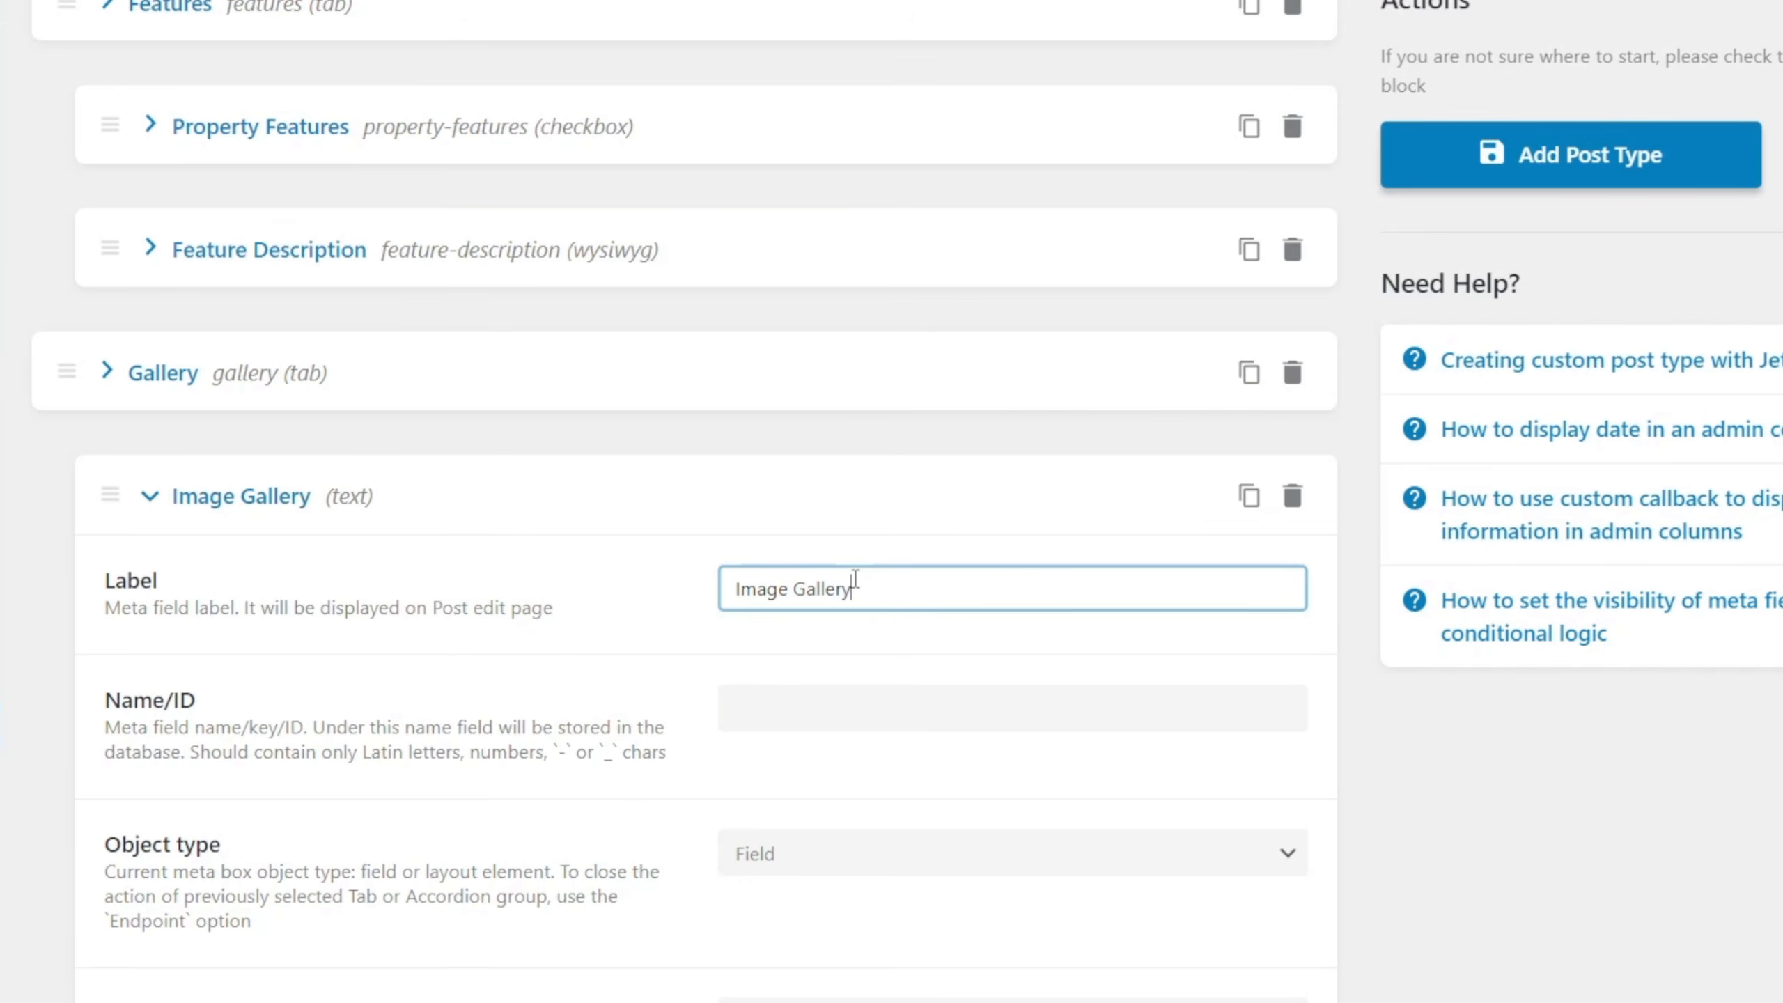
pyautogui.scroll(-4, 740, 625)
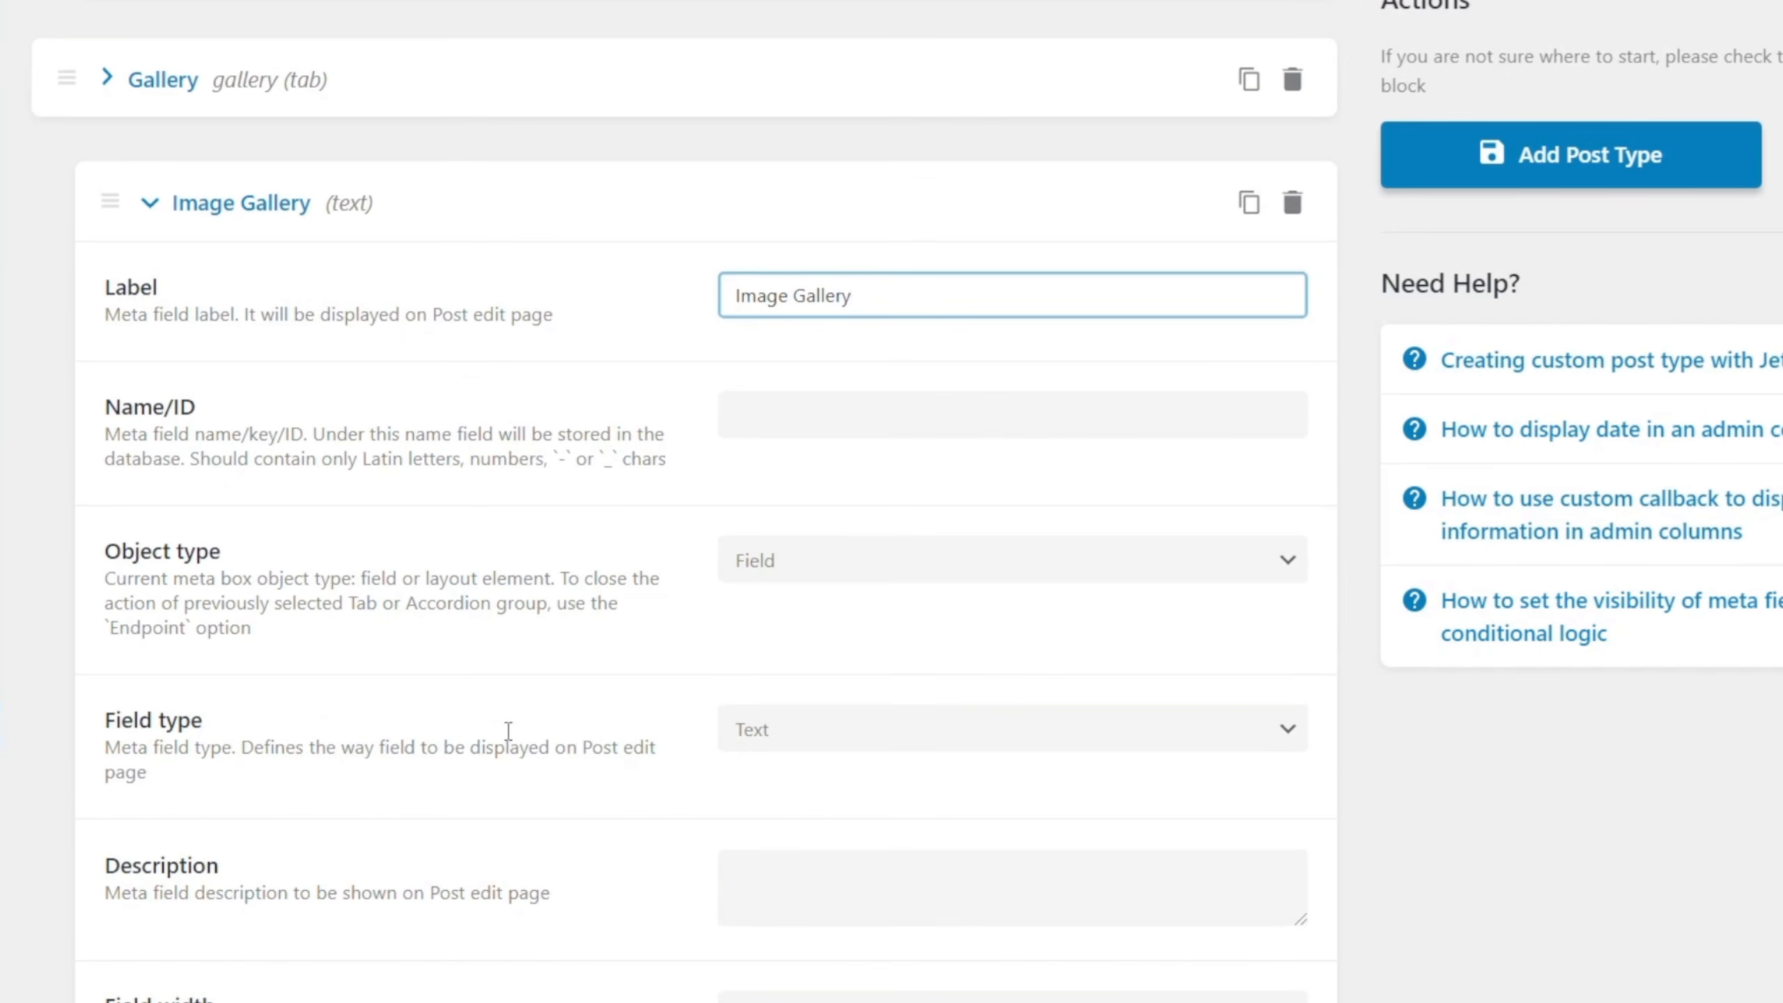
pyautogui.click(800, 424)
# Set the Image Gallery field's type to Gallery with Media ID as its value format, and collapse its settings.
pyautogui.scroll(-1, 649, 730)
pyautogui.scroll(-3, 650, 731)
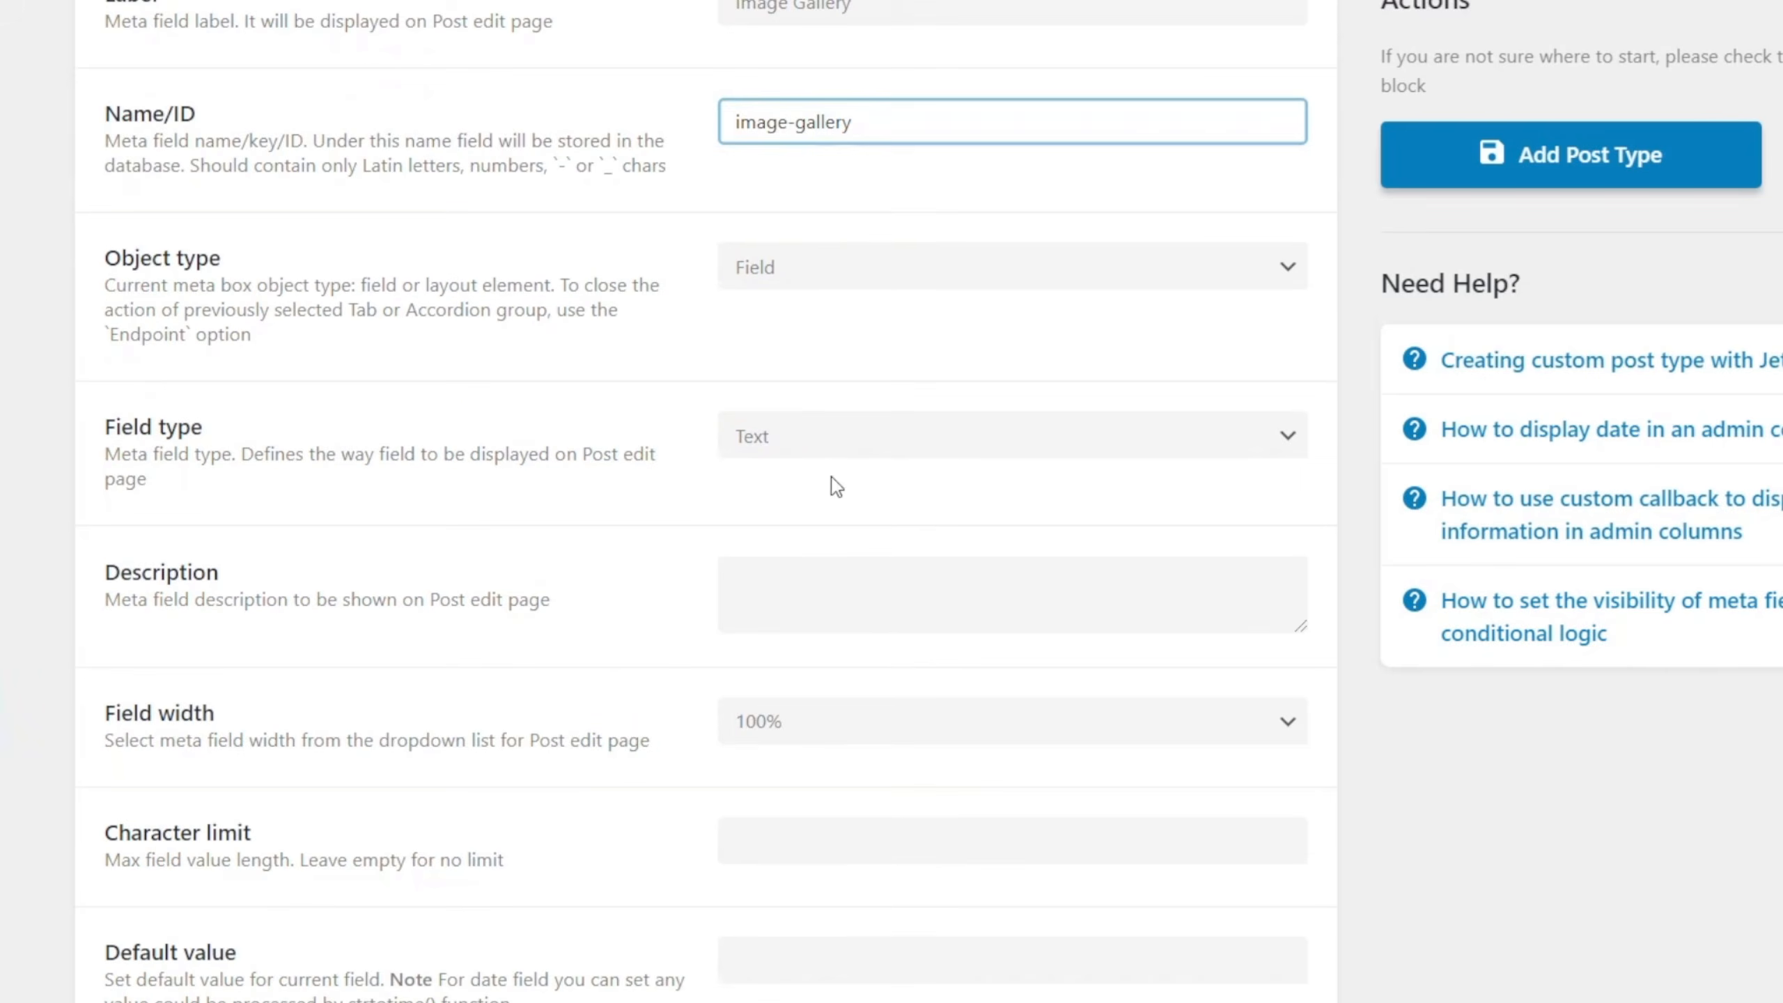
pyautogui.click(851, 450)
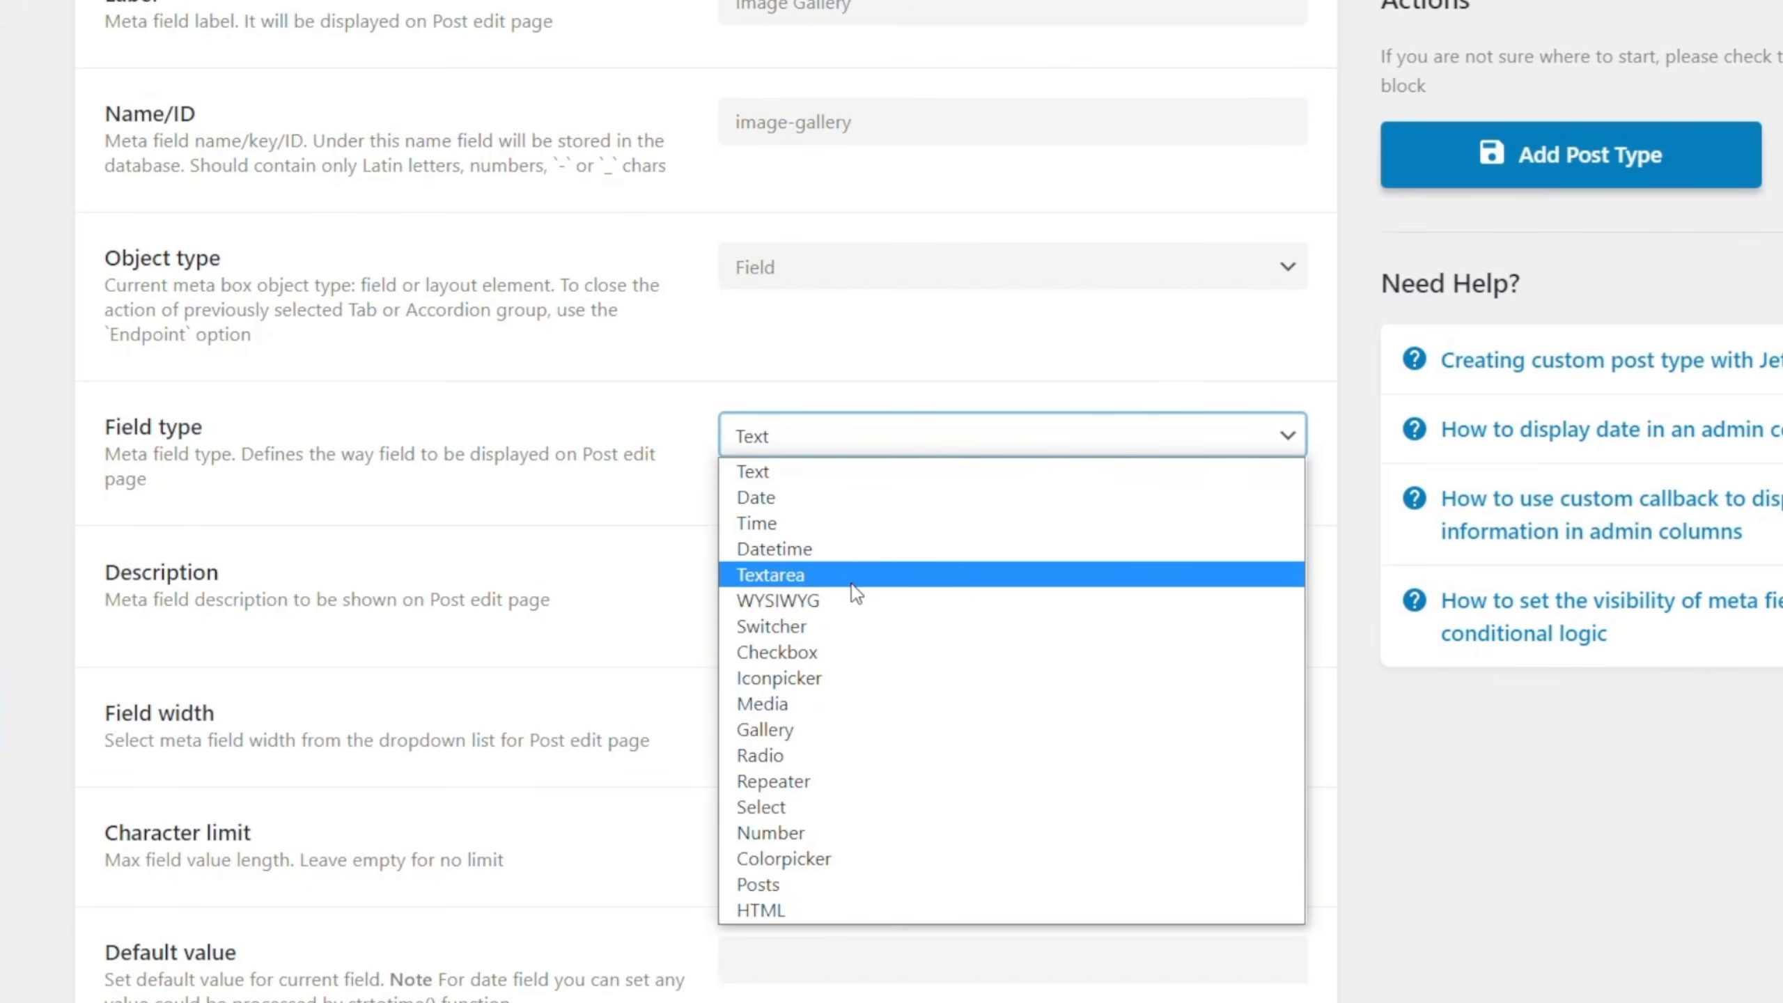
pyautogui.click(826, 730)
pyautogui.click(769, 583)
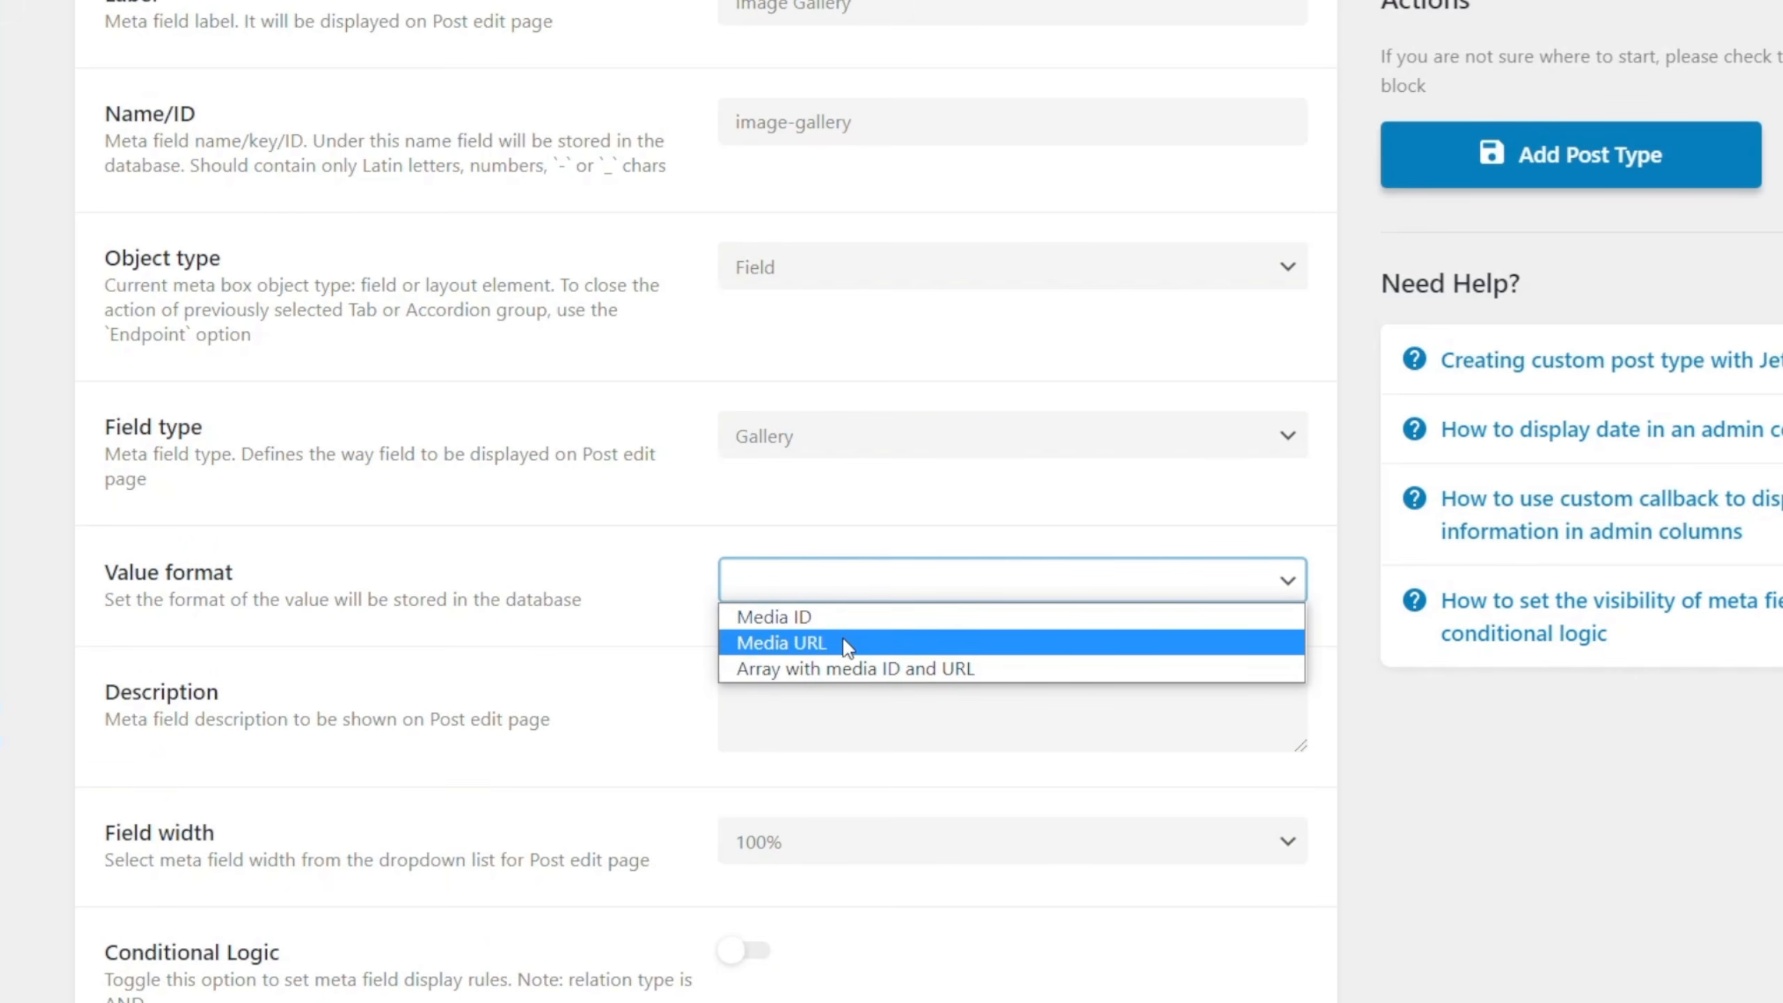
pyautogui.click(877, 628)
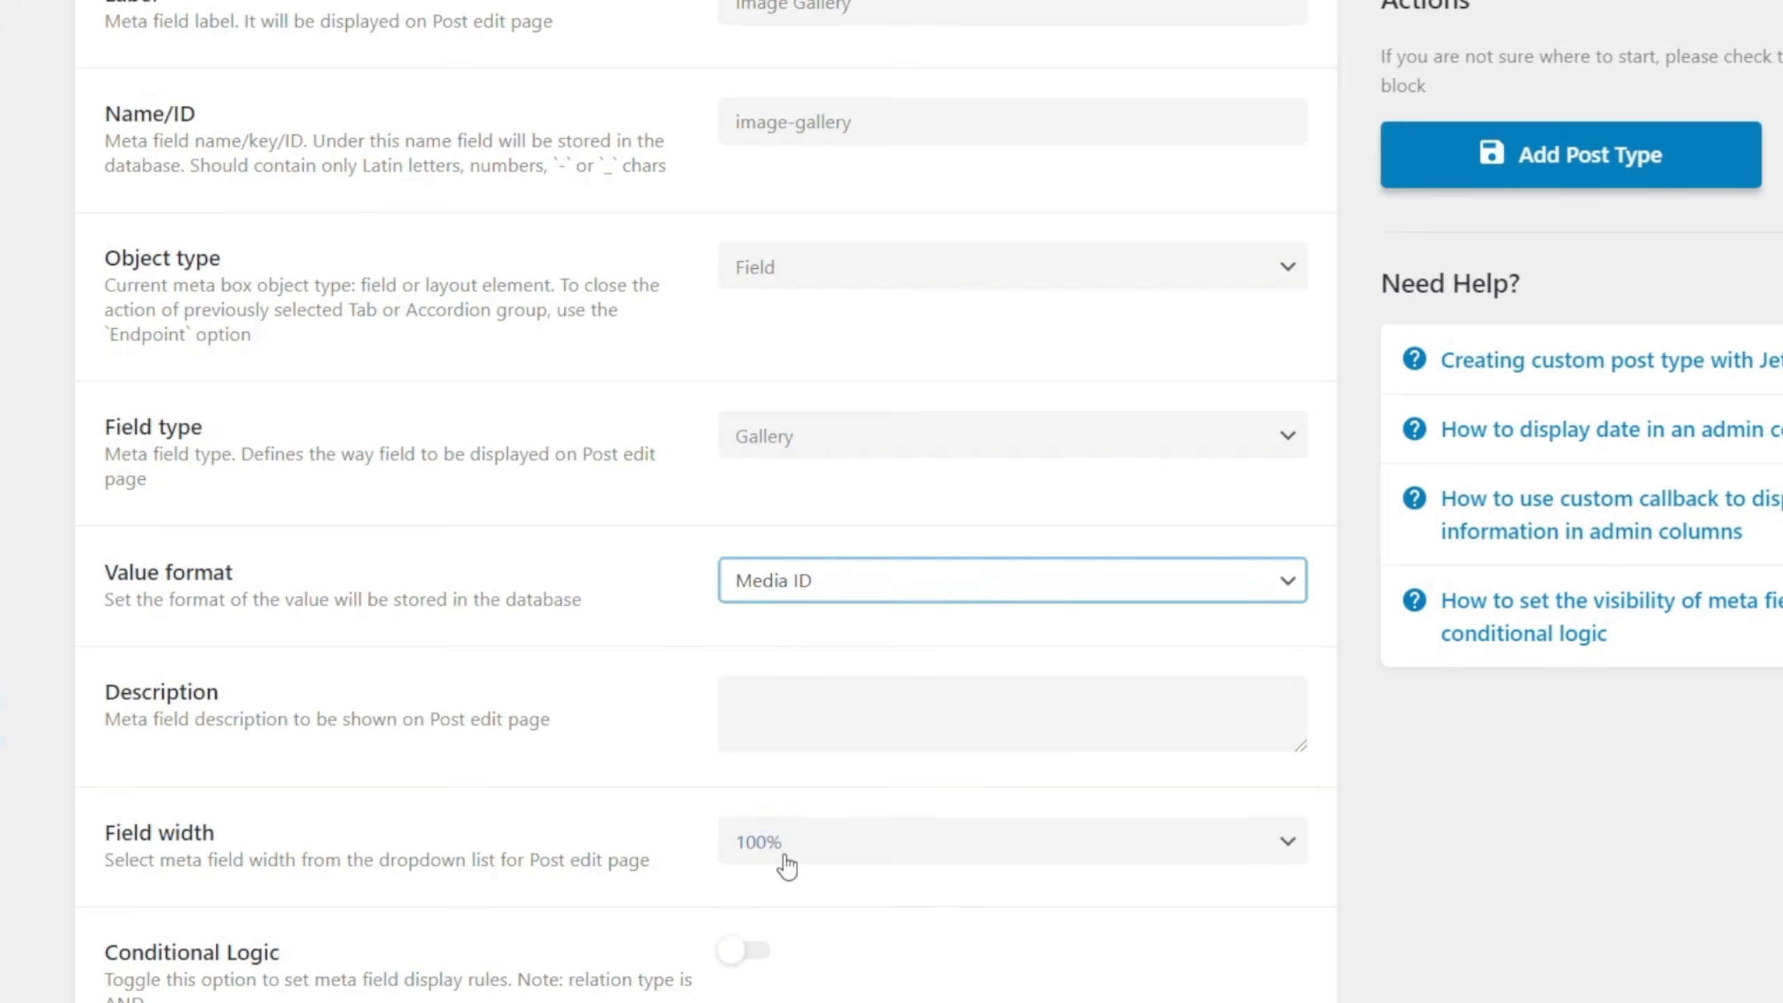
pyautogui.scroll(5, 1062, 652)
pyautogui.scroll(2, 1061, 653)
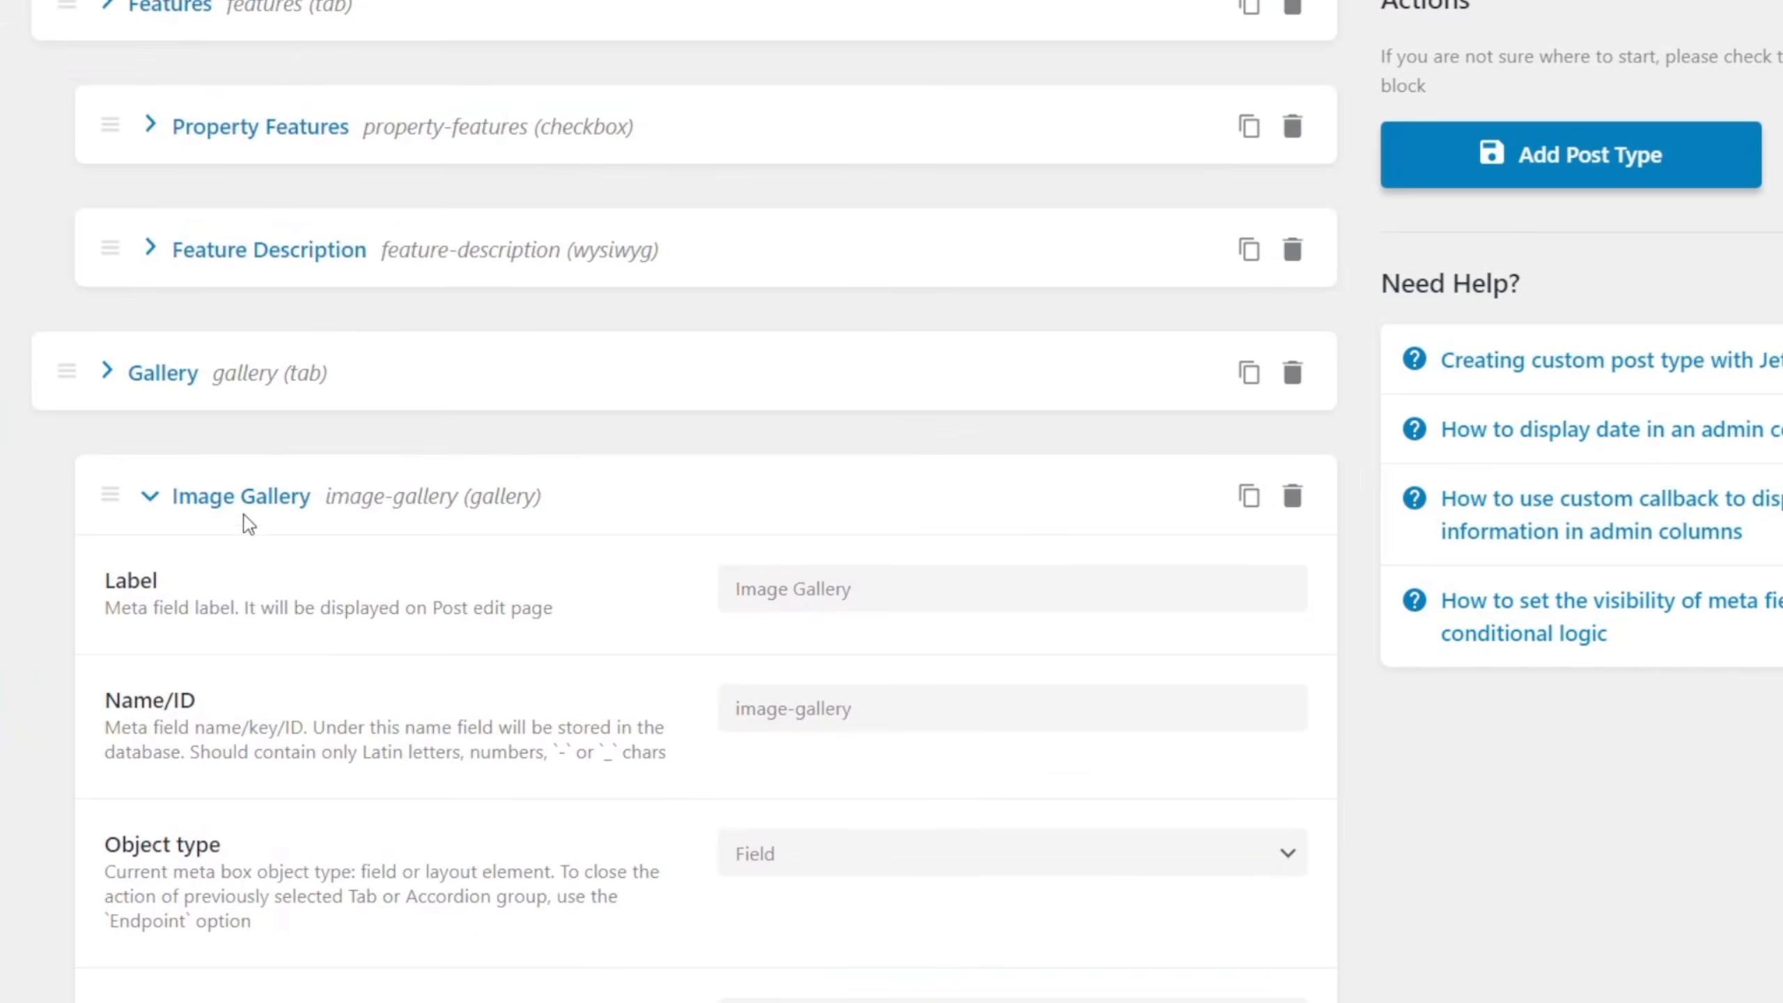
pyautogui.click(243, 509)
# Review the complete meta fields list, checking the fields grouped under the basic Information, Features and Gallery tabs.
pyautogui.scroll(4, 490, 650)
pyautogui.scroll(8, 725, 685)
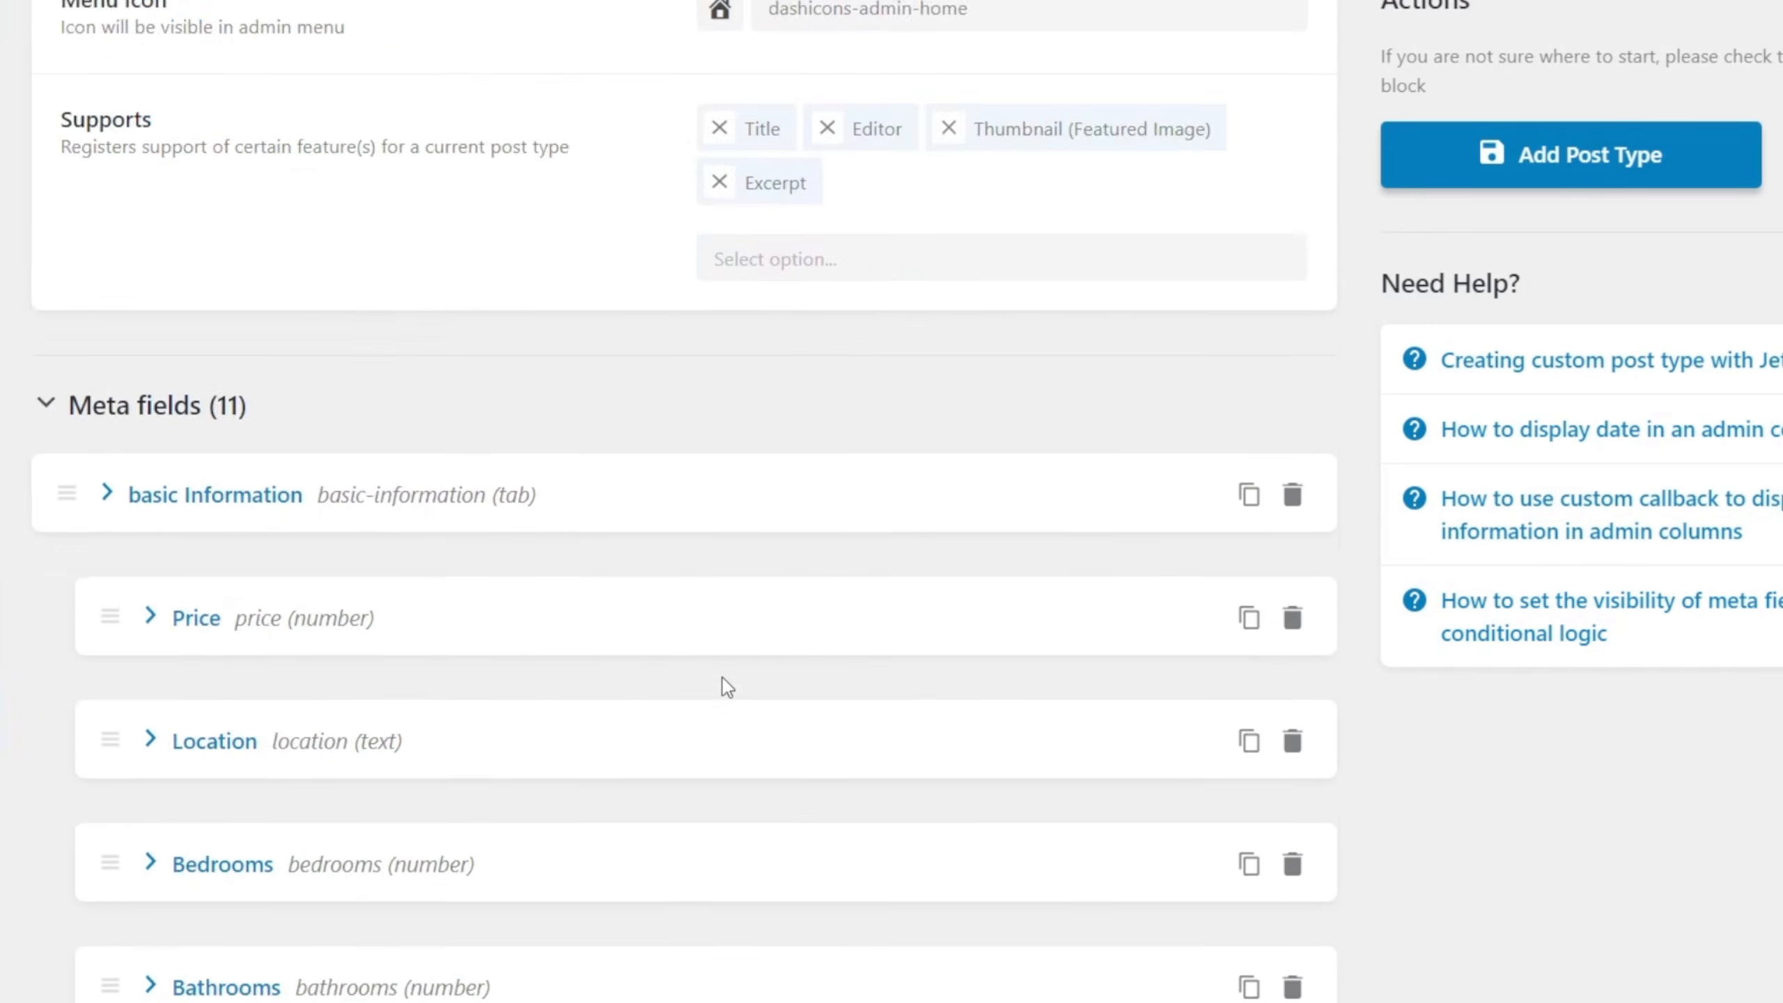
pyautogui.scroll(-2, 725, 685)
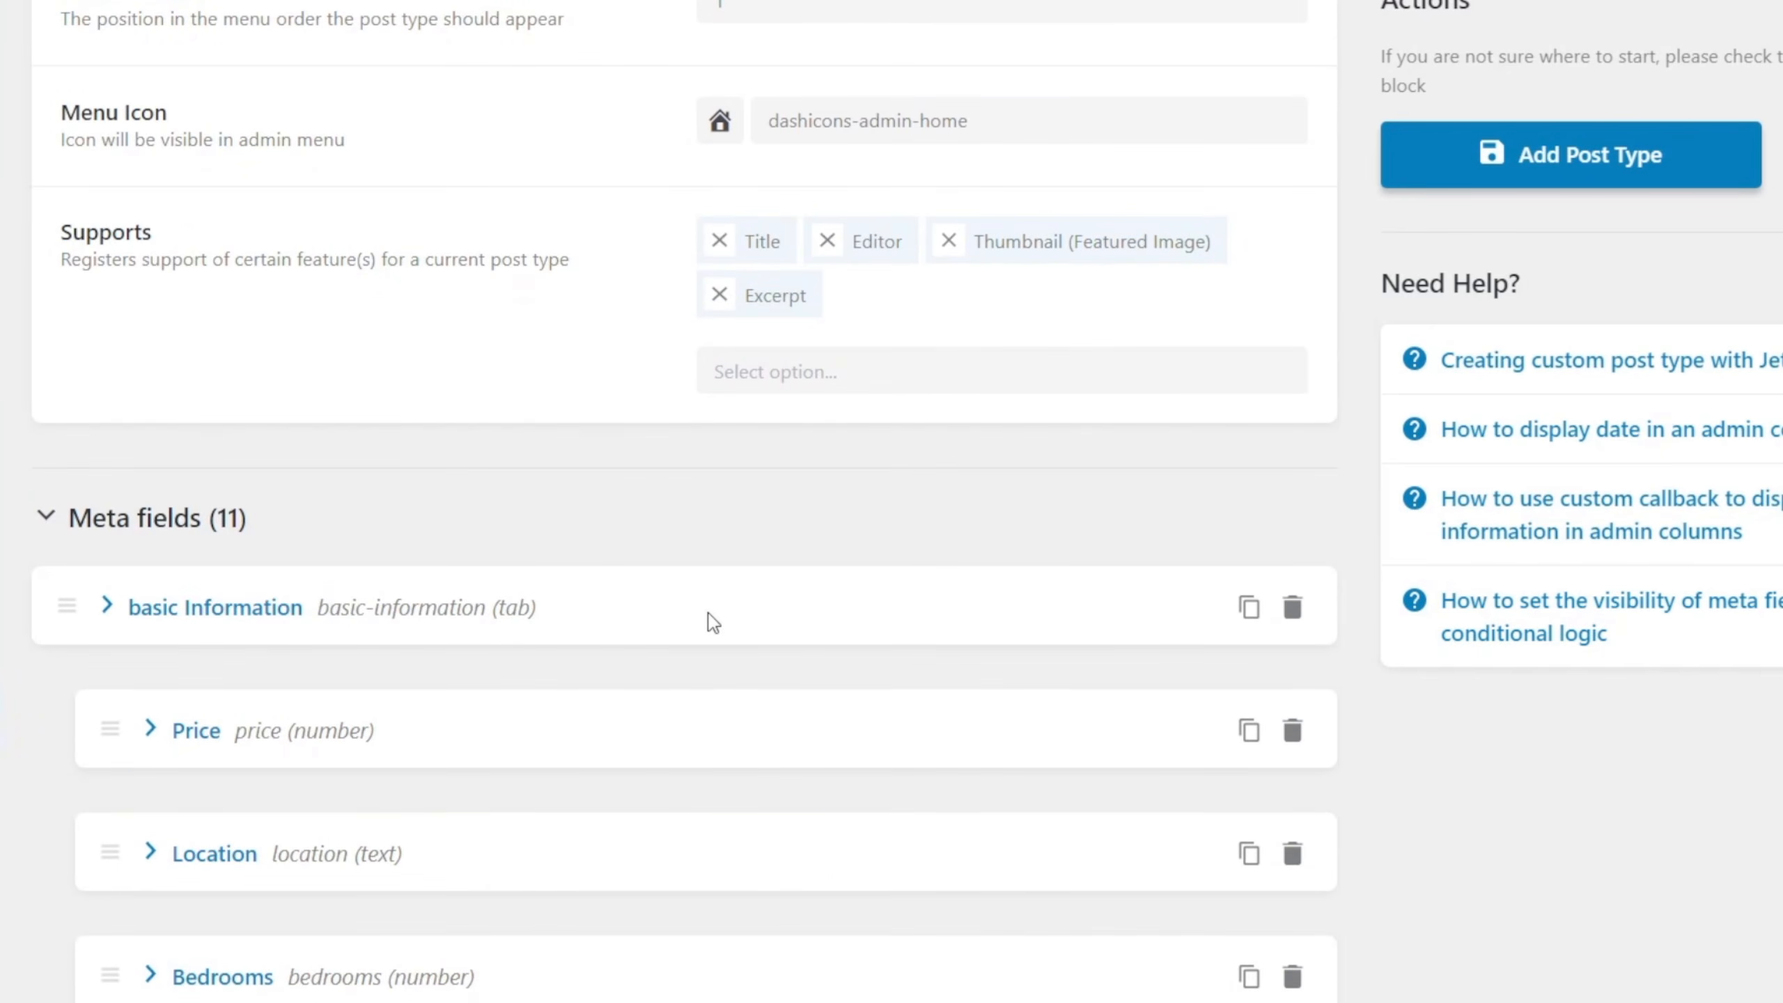
pyautogui.scroll(-6, 702, 625)
pyautogui.scroll(-2, 387, 684)
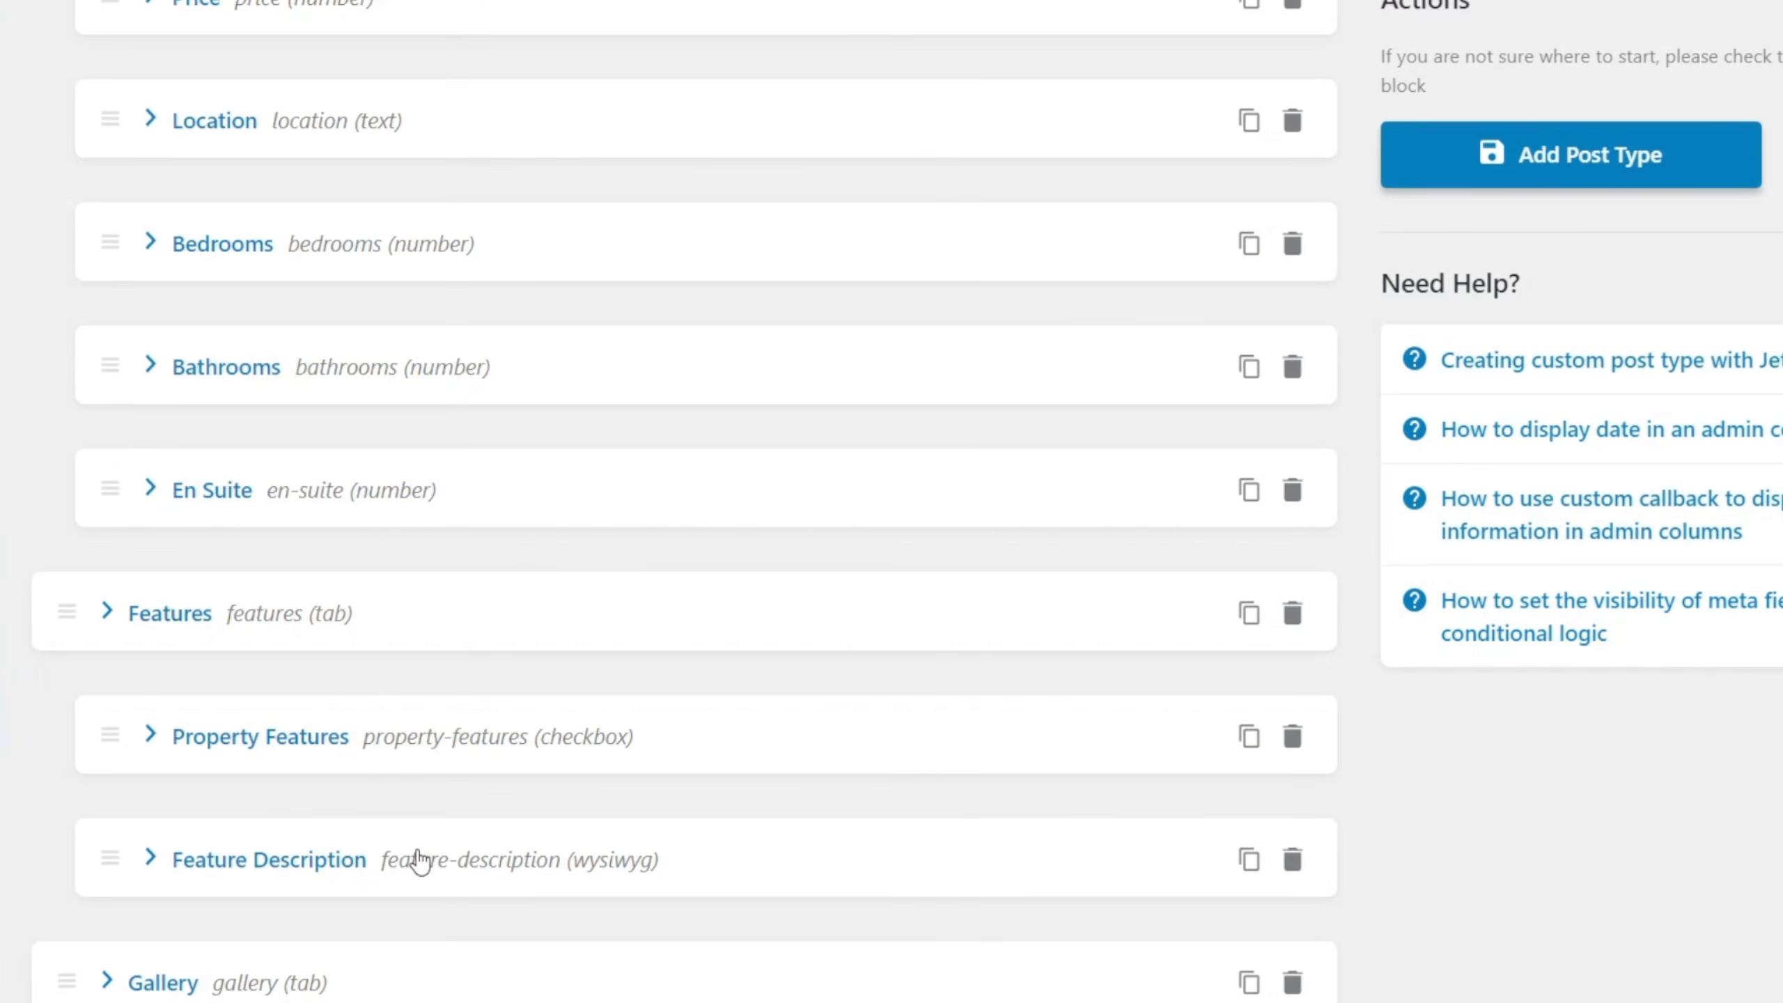
pyautogui.scroll(-3, 557, 844)
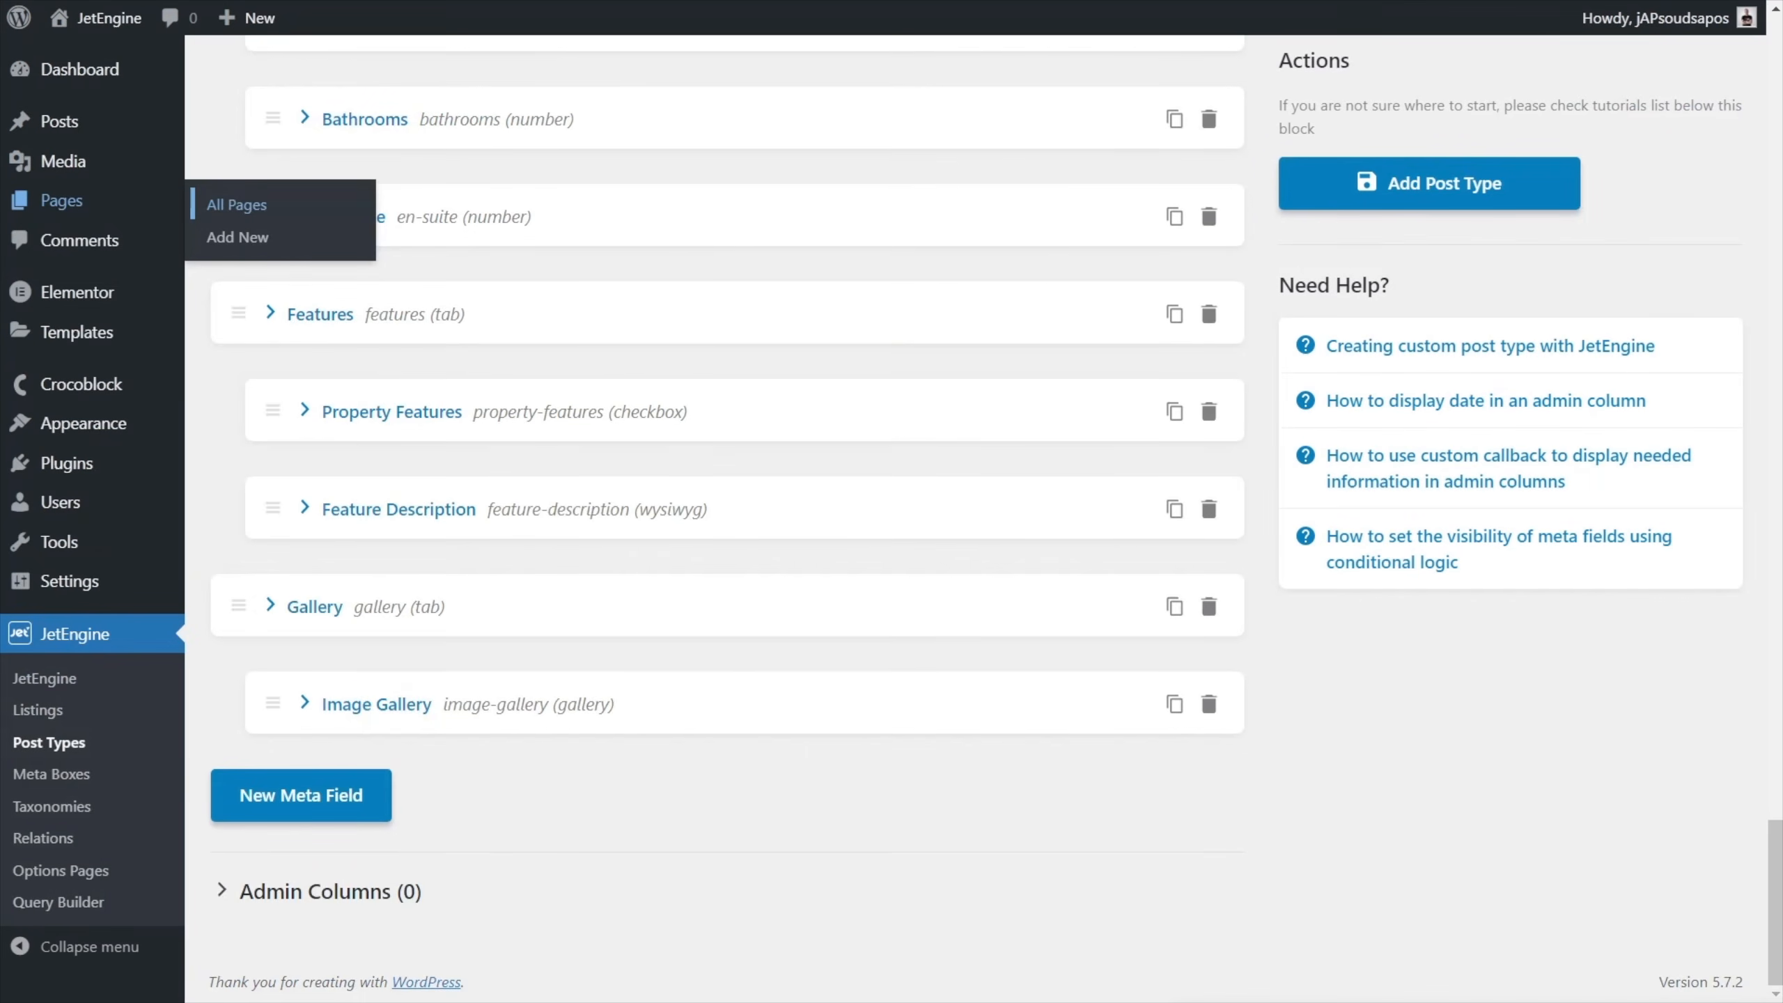
pyautogui.scroll(2, 1300, 796)
pyautogui.scroll(4, 687, 740)
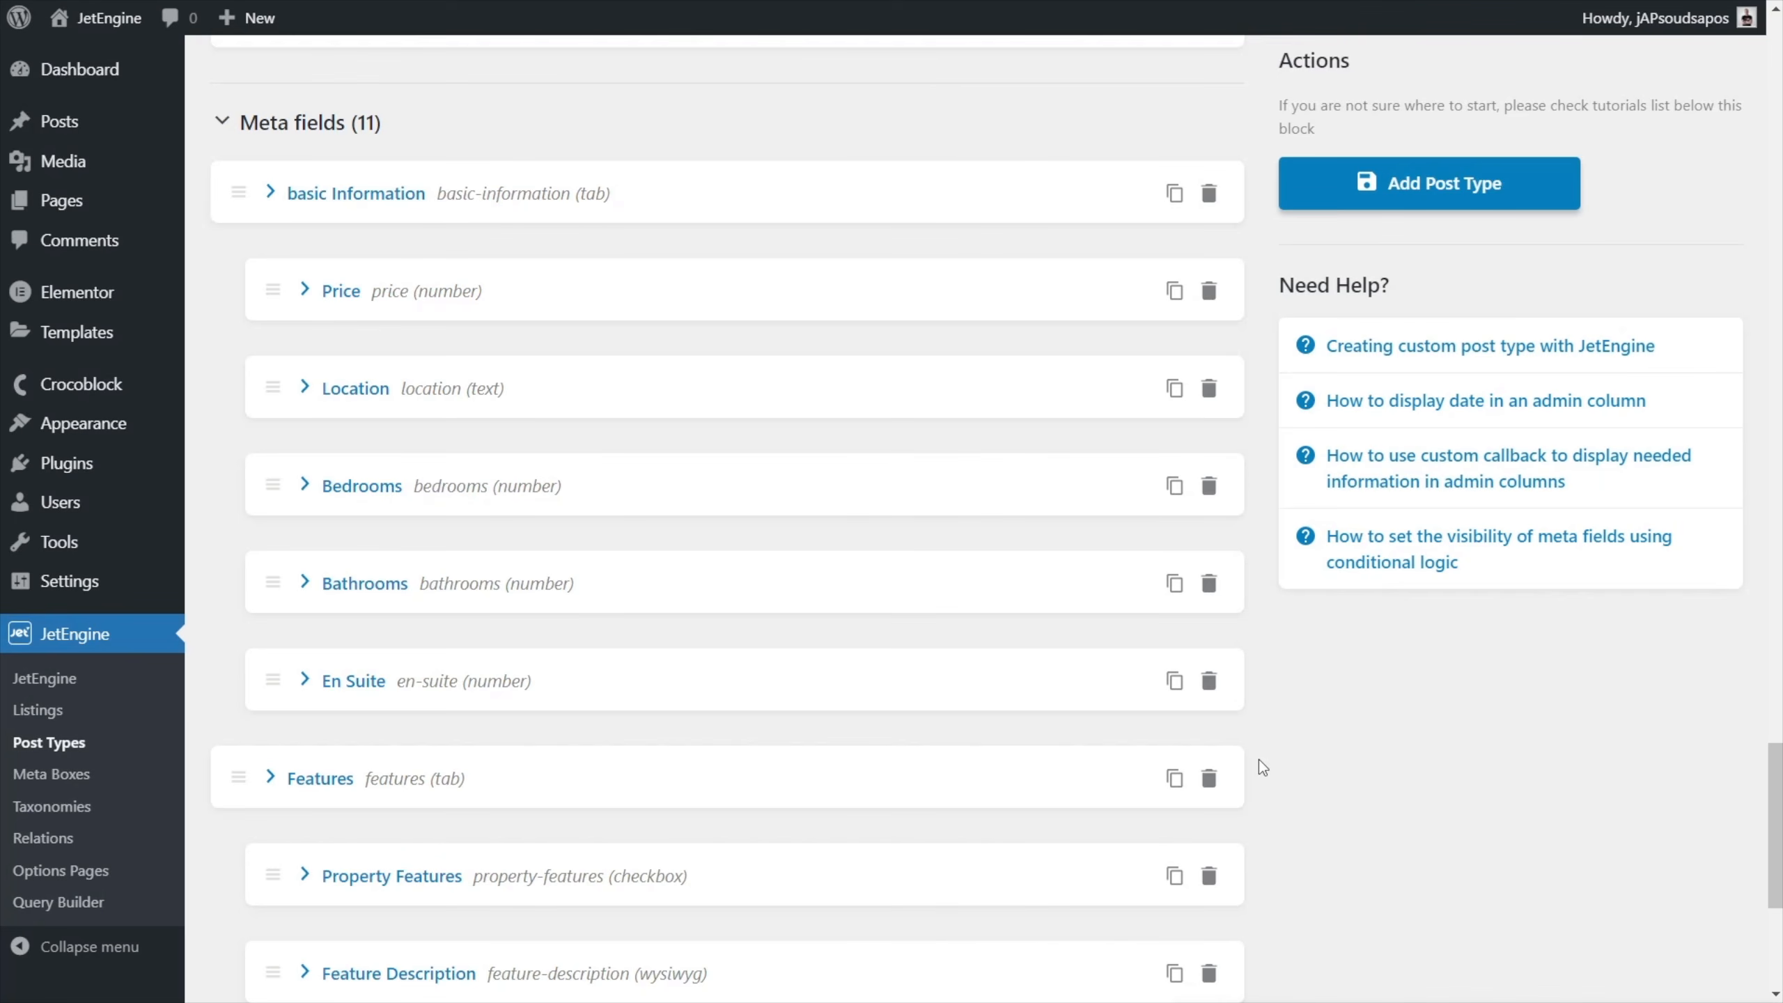
# Add the first admin column for the post type and title it Image.
pyautogui.scroll(-5, 1317, 797)
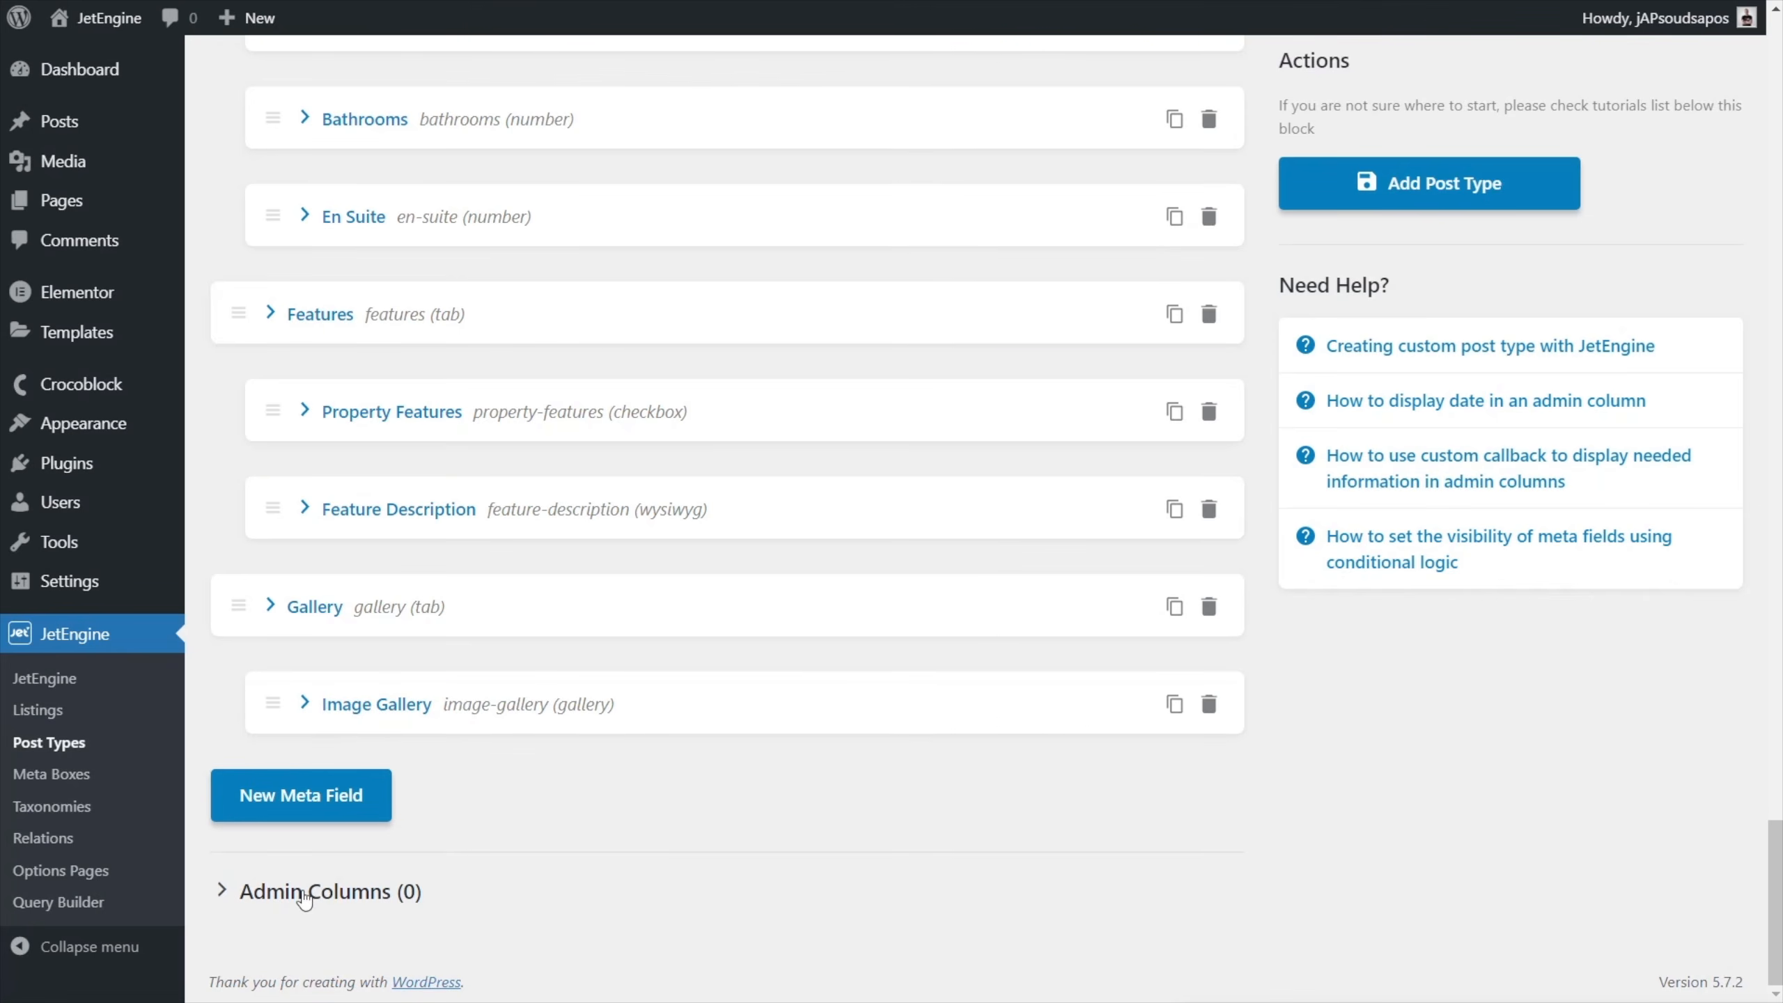
pyautogui.click(366, 894)
pyautogui.scroll(-2, 764, 892)
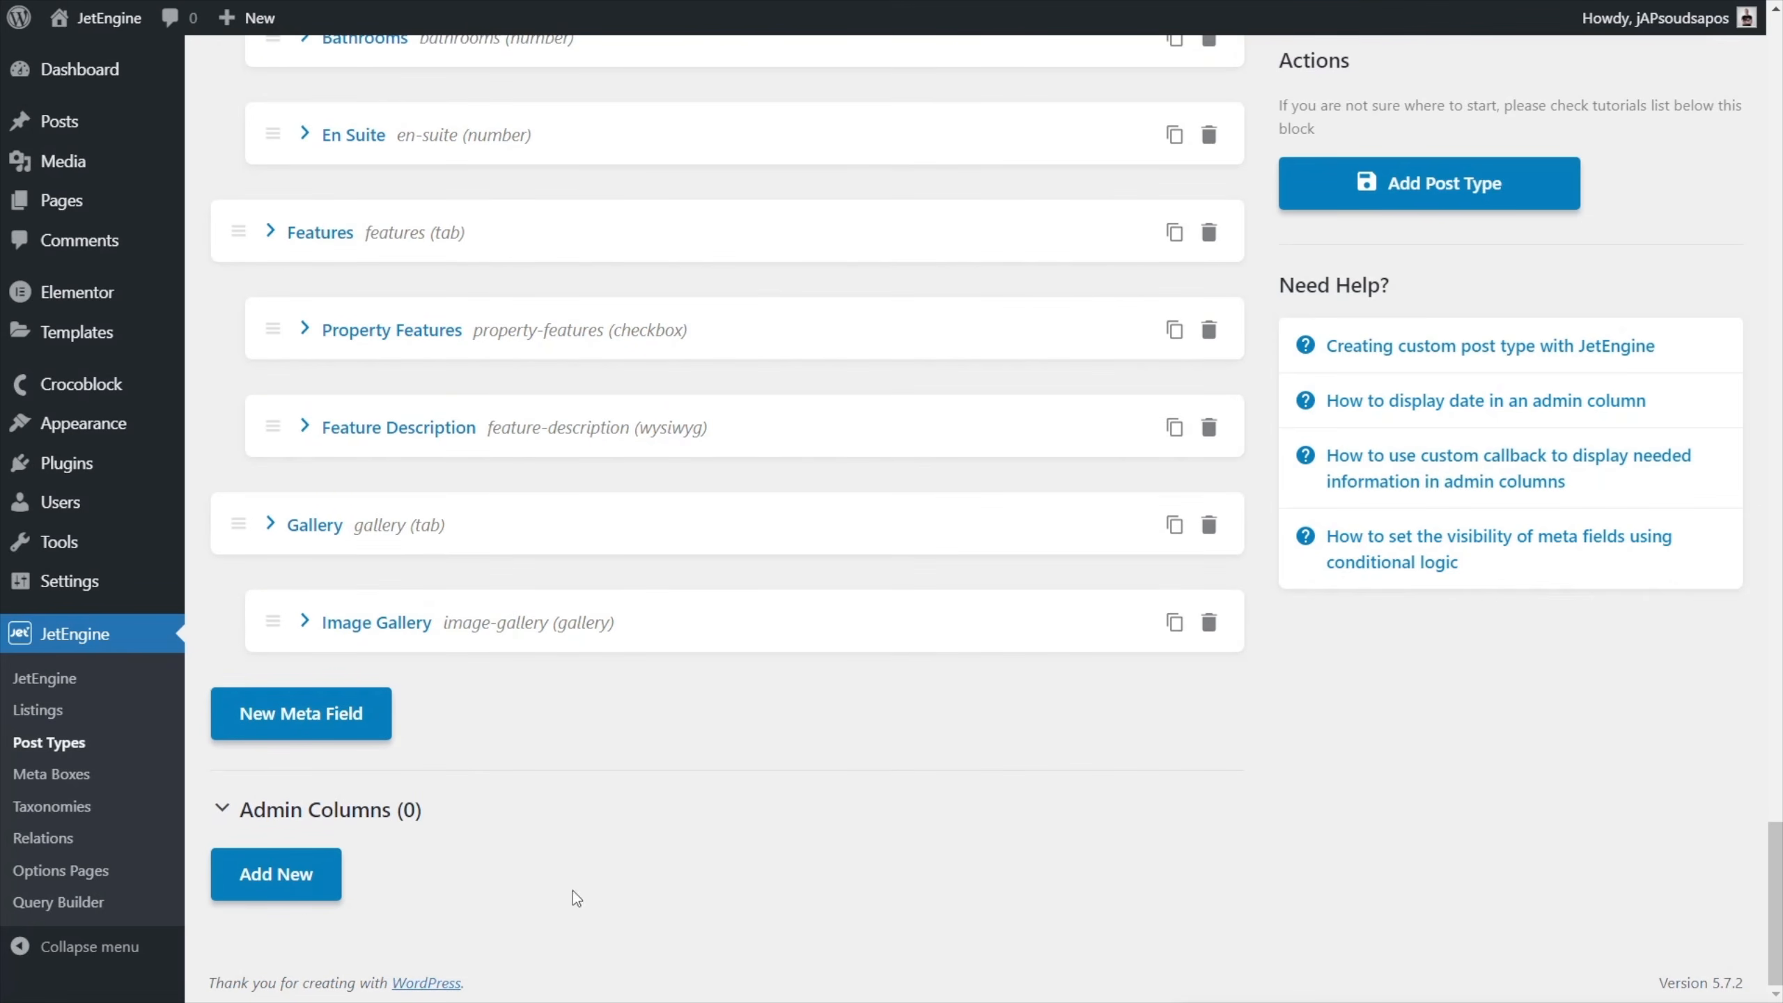
pyautogui.click(295, 887)
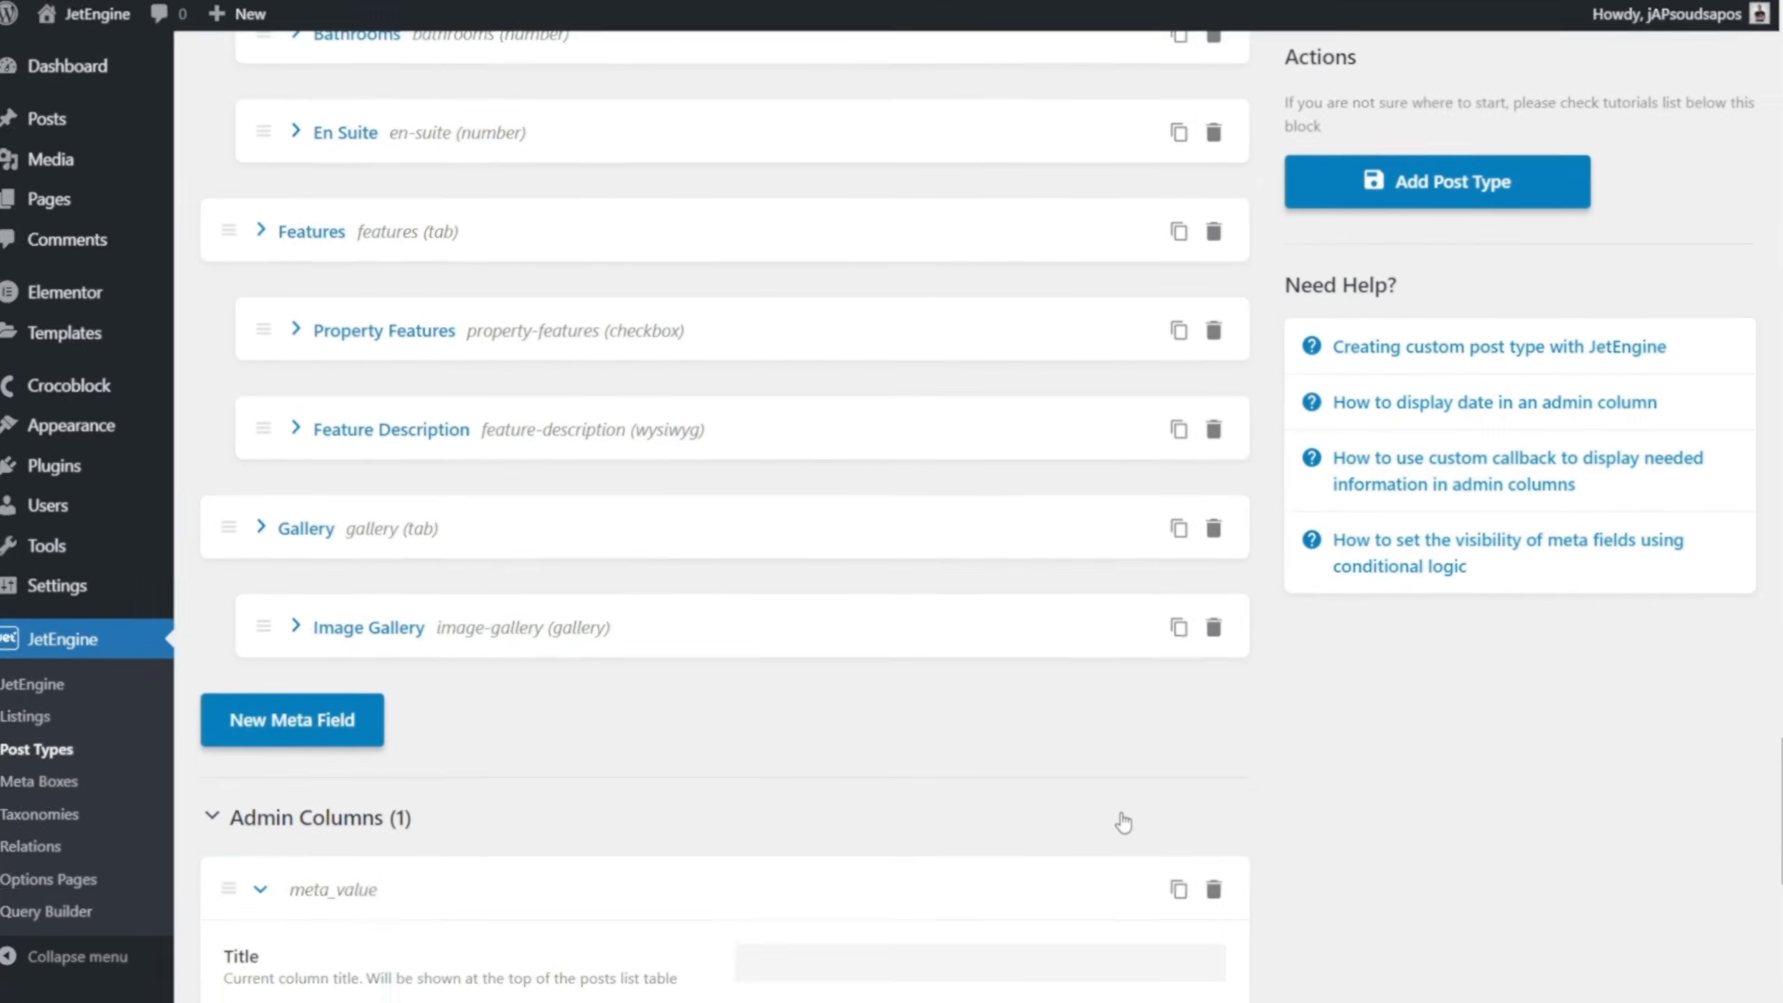
pyautogui.scroll(-3, 1278, 927)
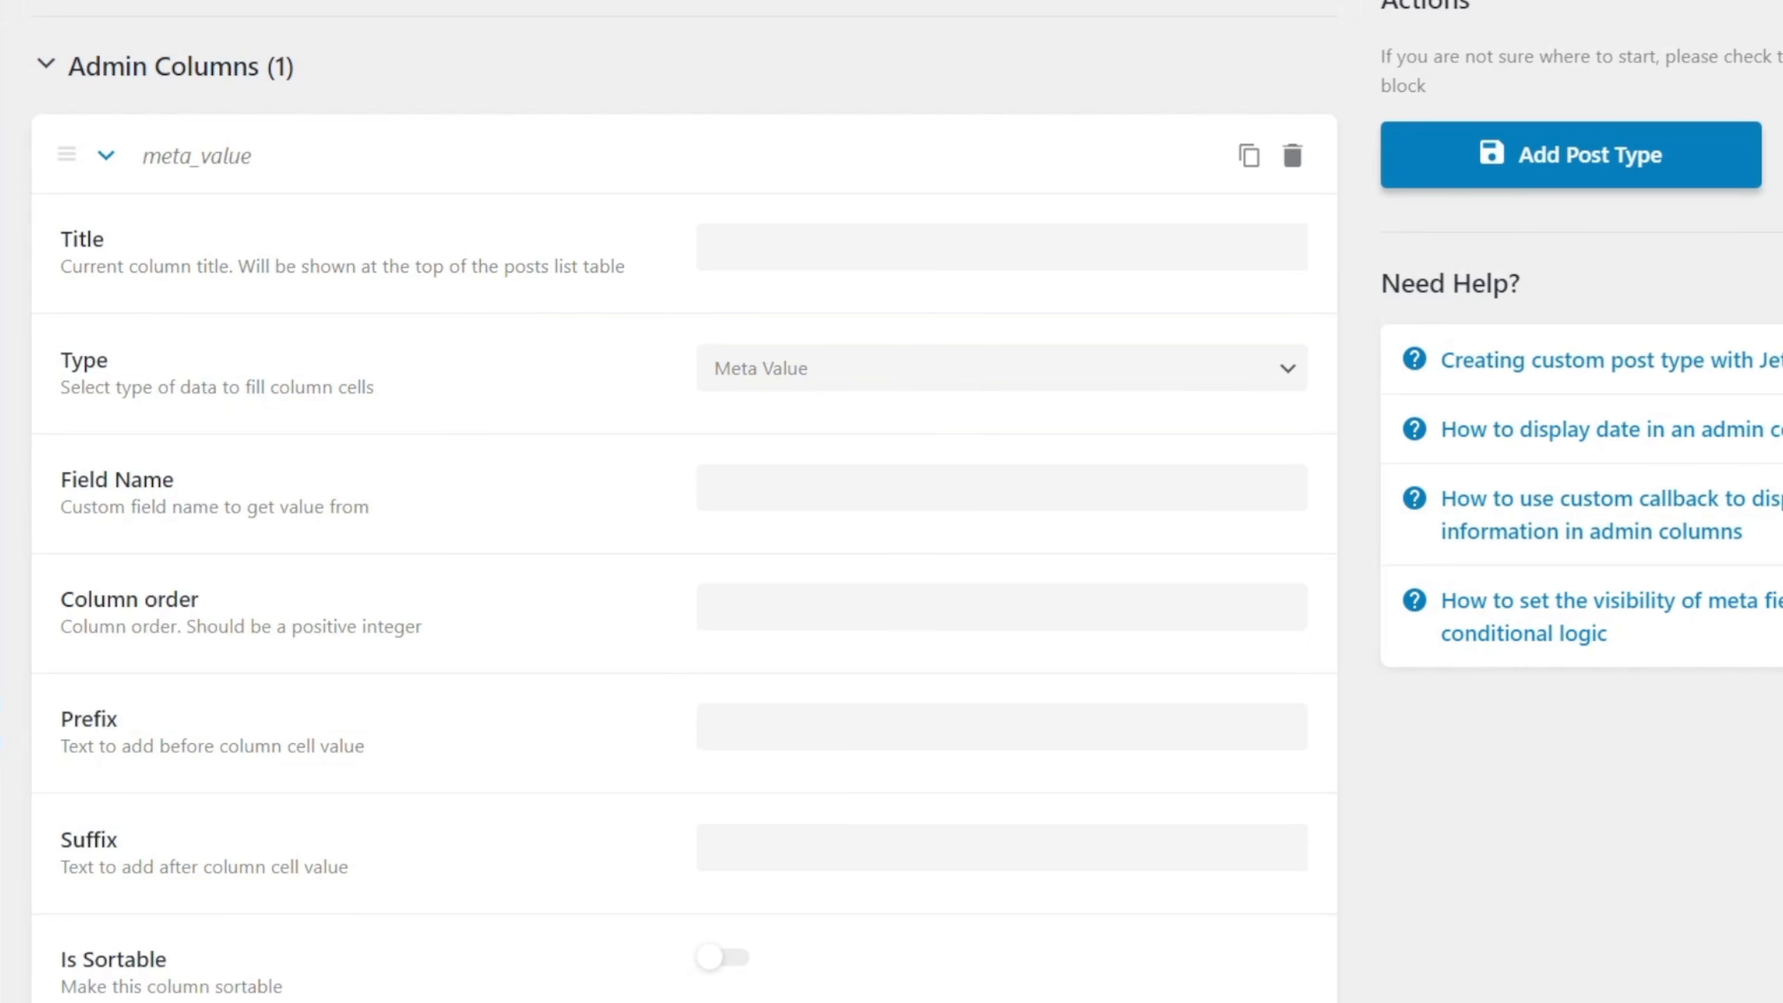
pyautogui.click(756, 240)
pyautogui.write('Image')
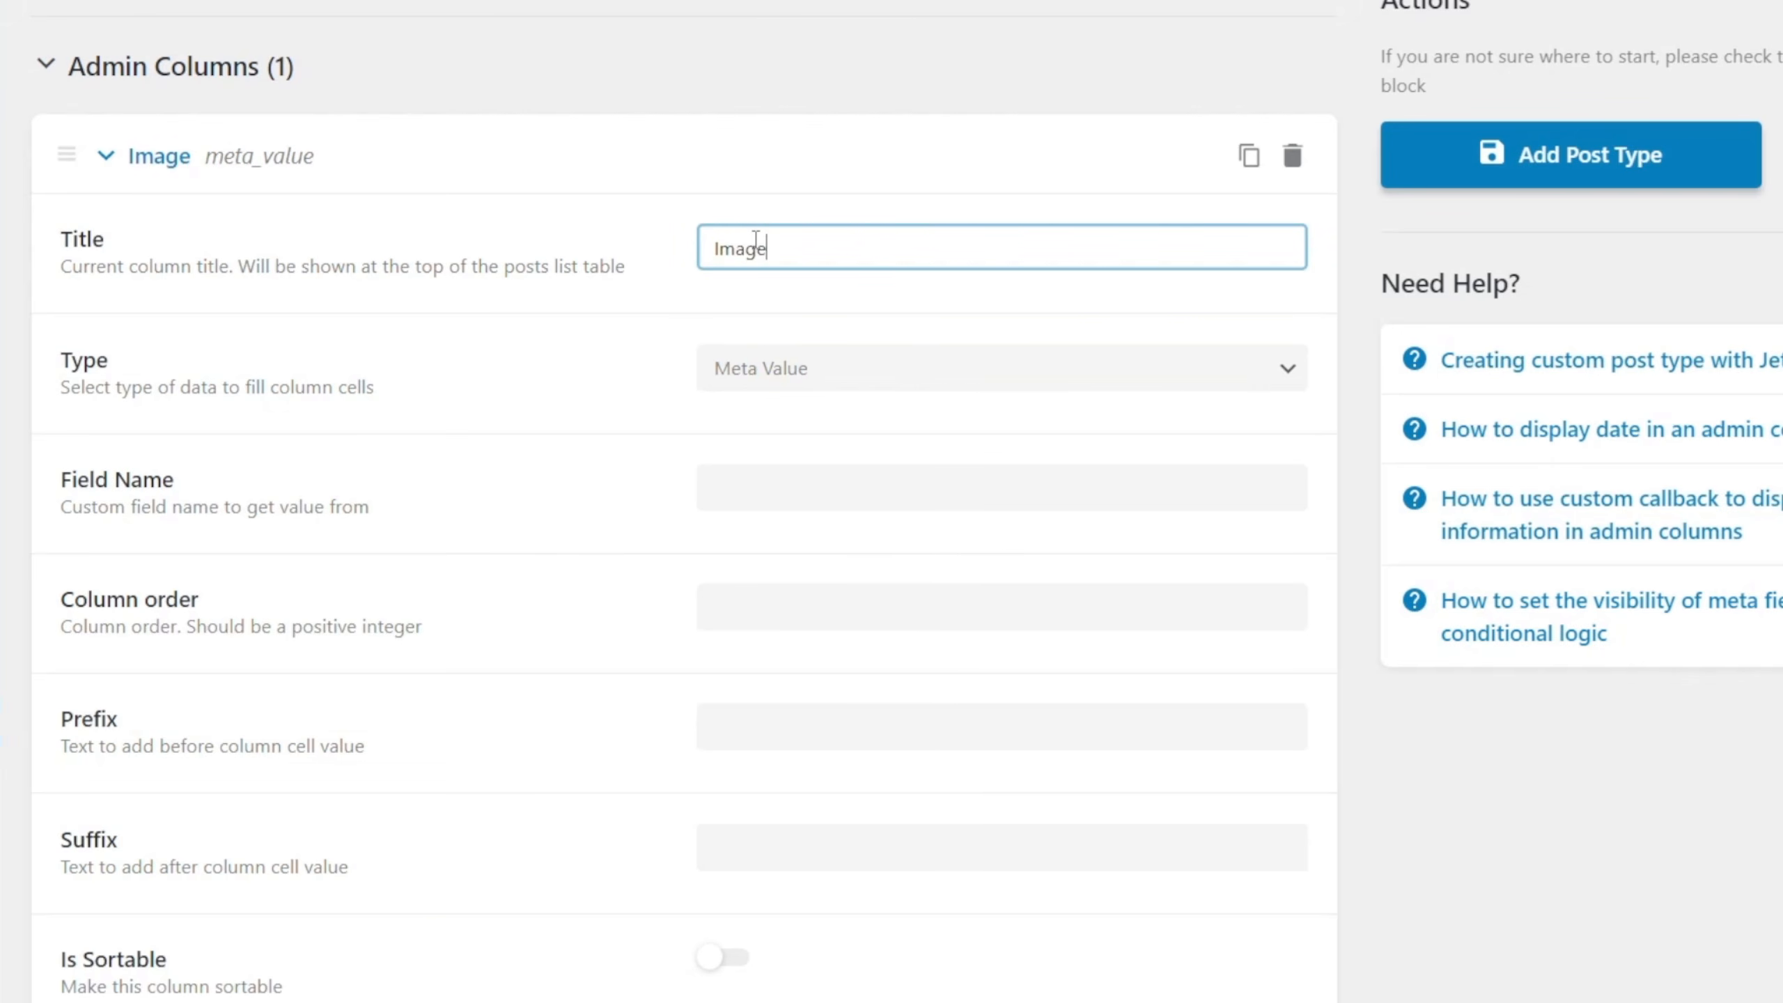
# Make the Image column a Custom Callback using jet_engine_custom_cb_render_image with the thumbnail field and size 75.
pyautogui.click(845, 380)
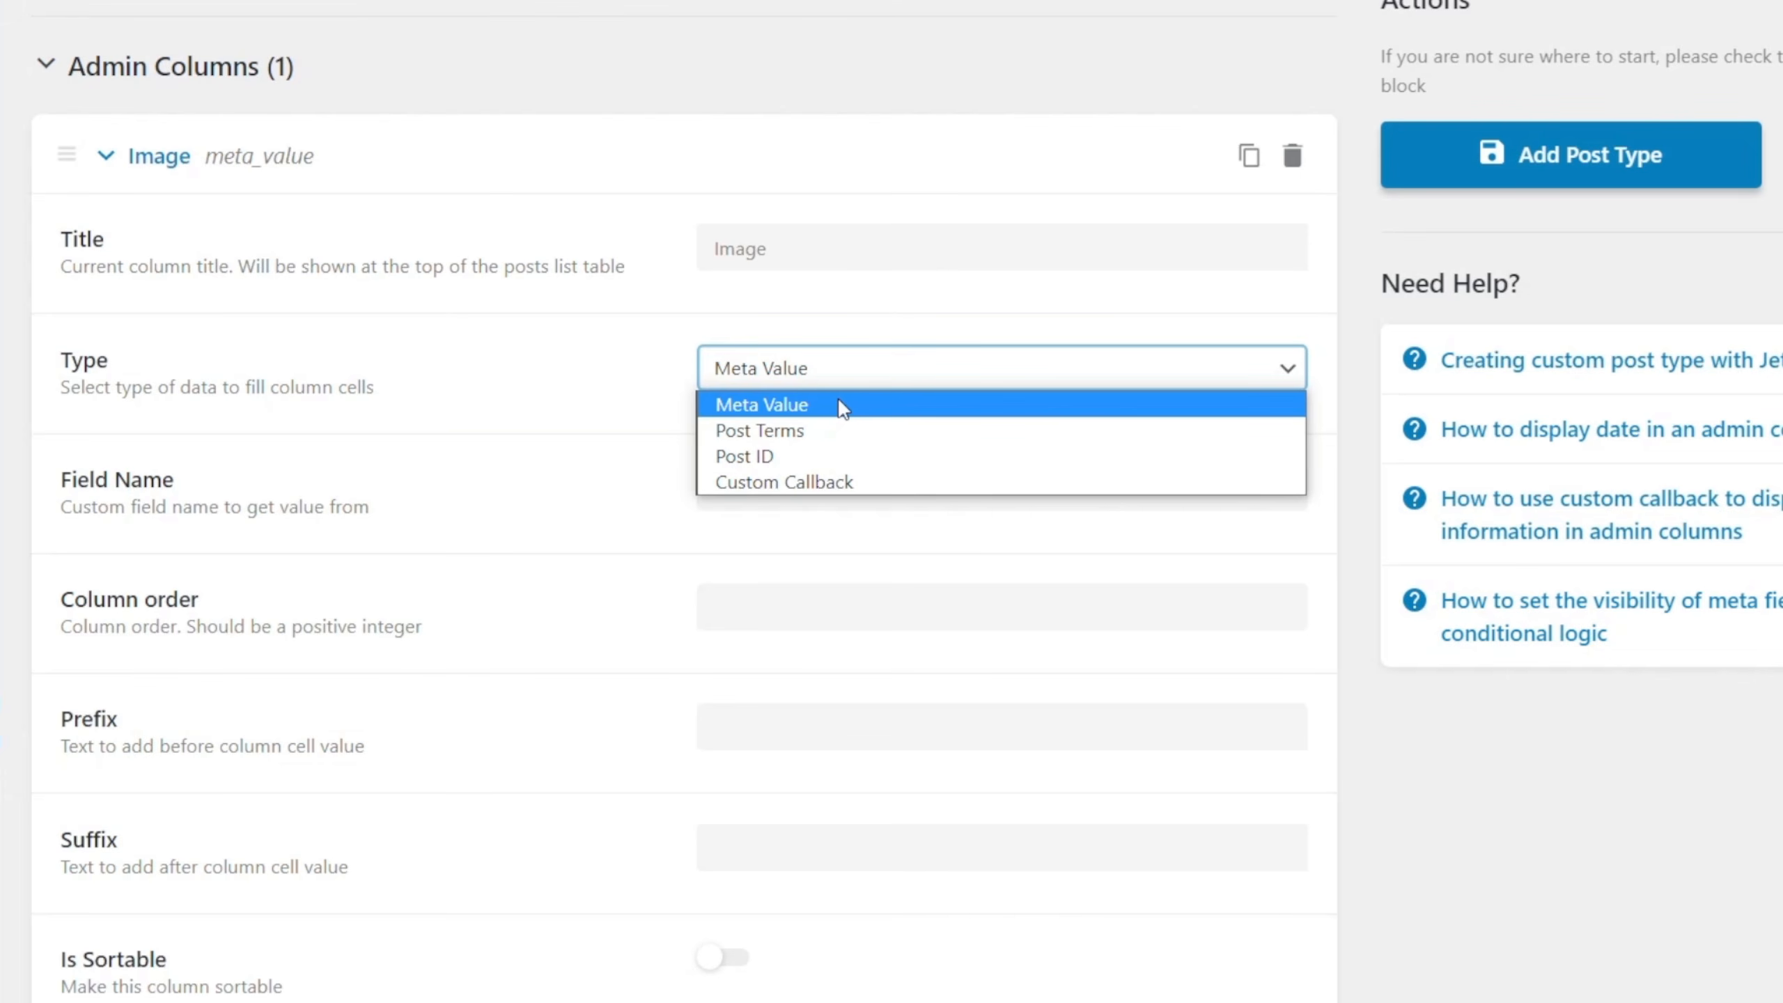
pyautogui.click(825, 485)
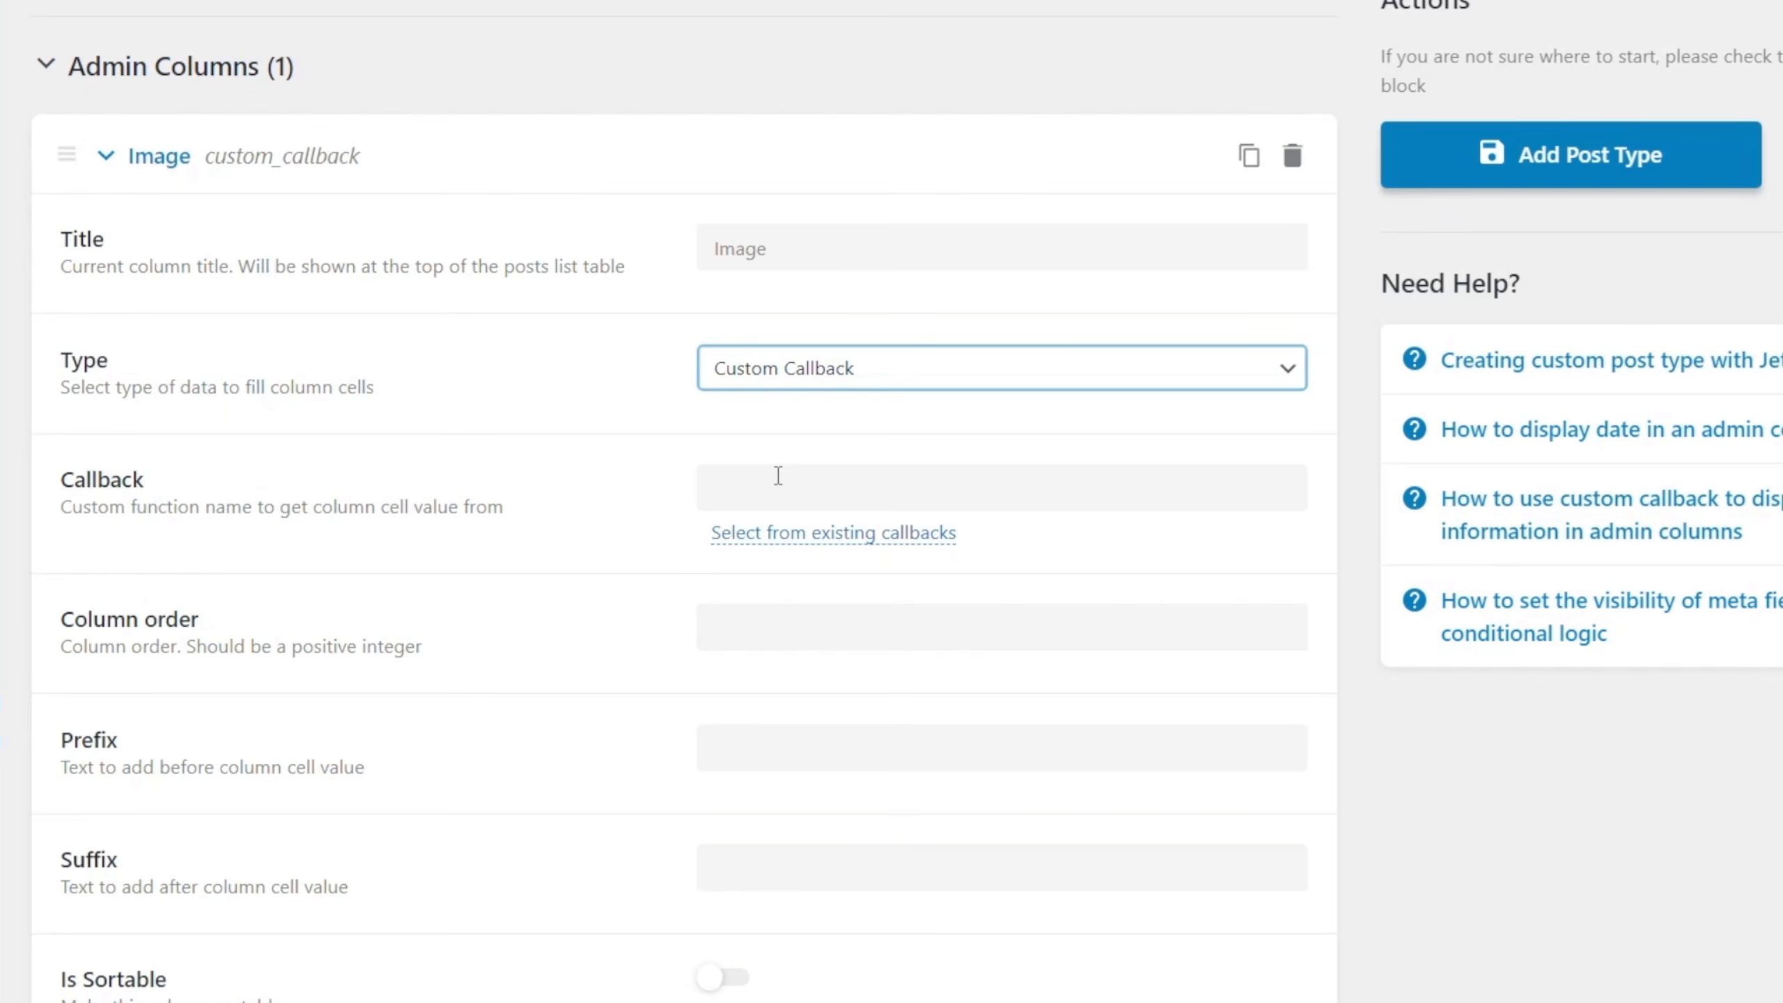
pyautogui.click(781, 545)
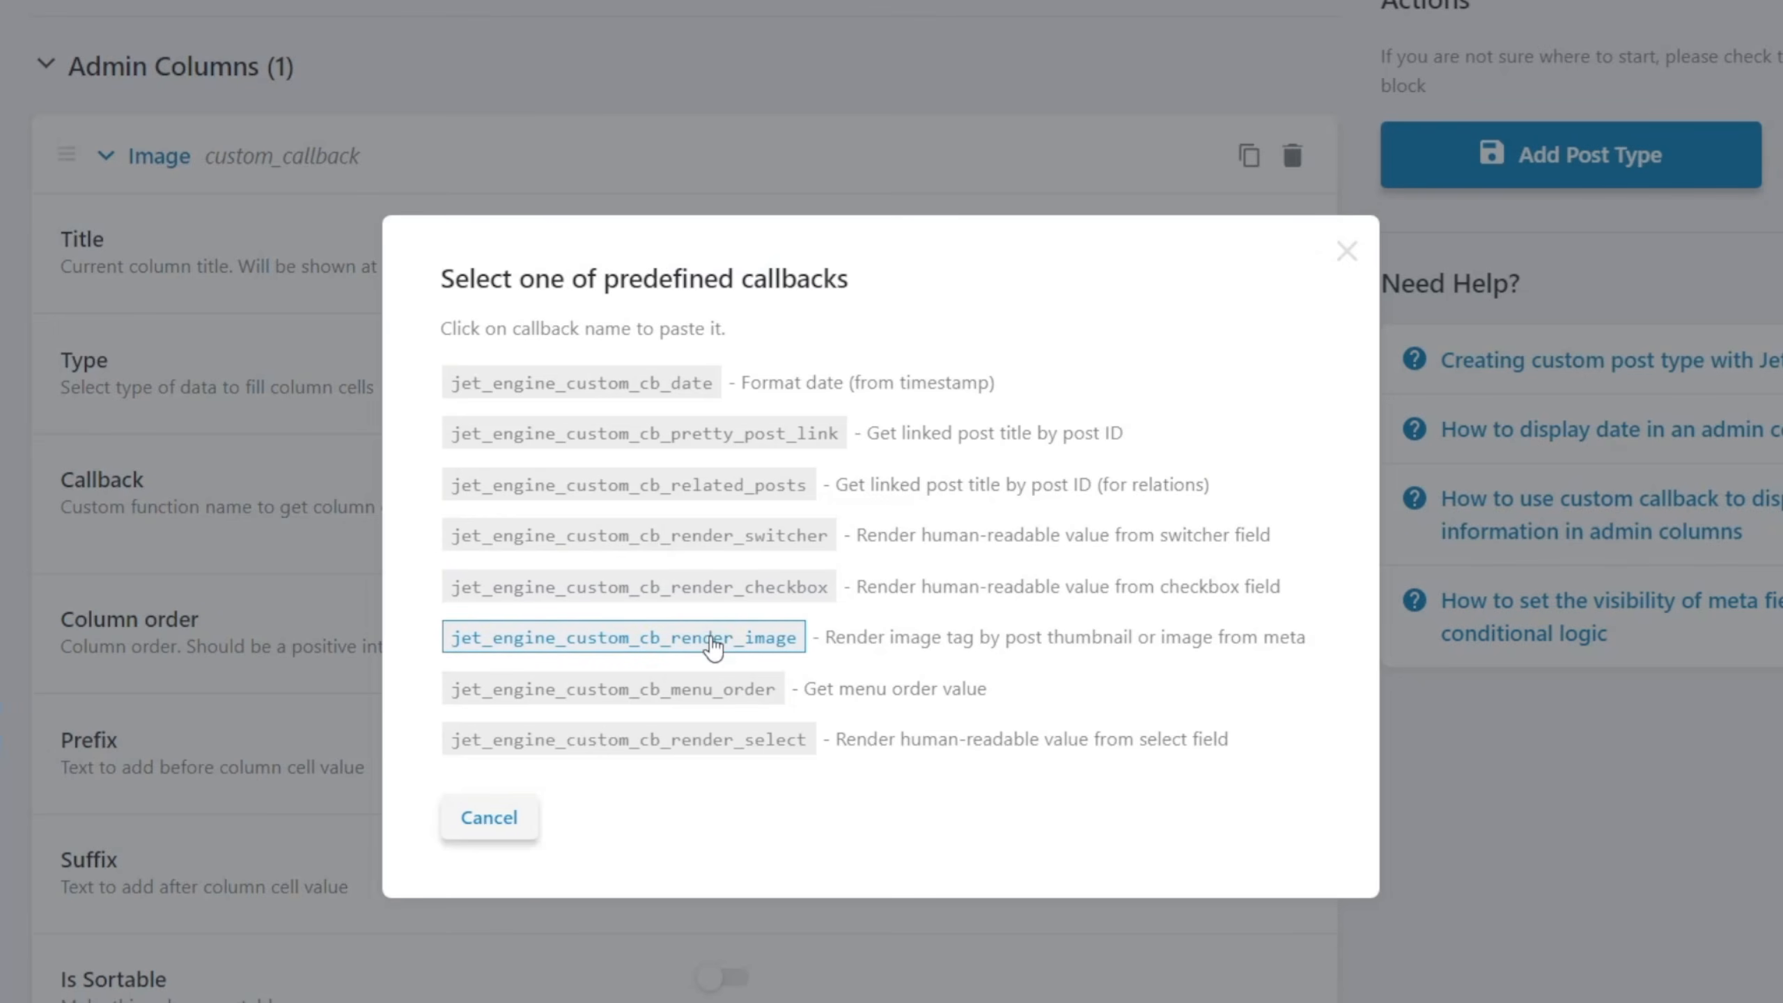
pyautogui.click(609, 643)
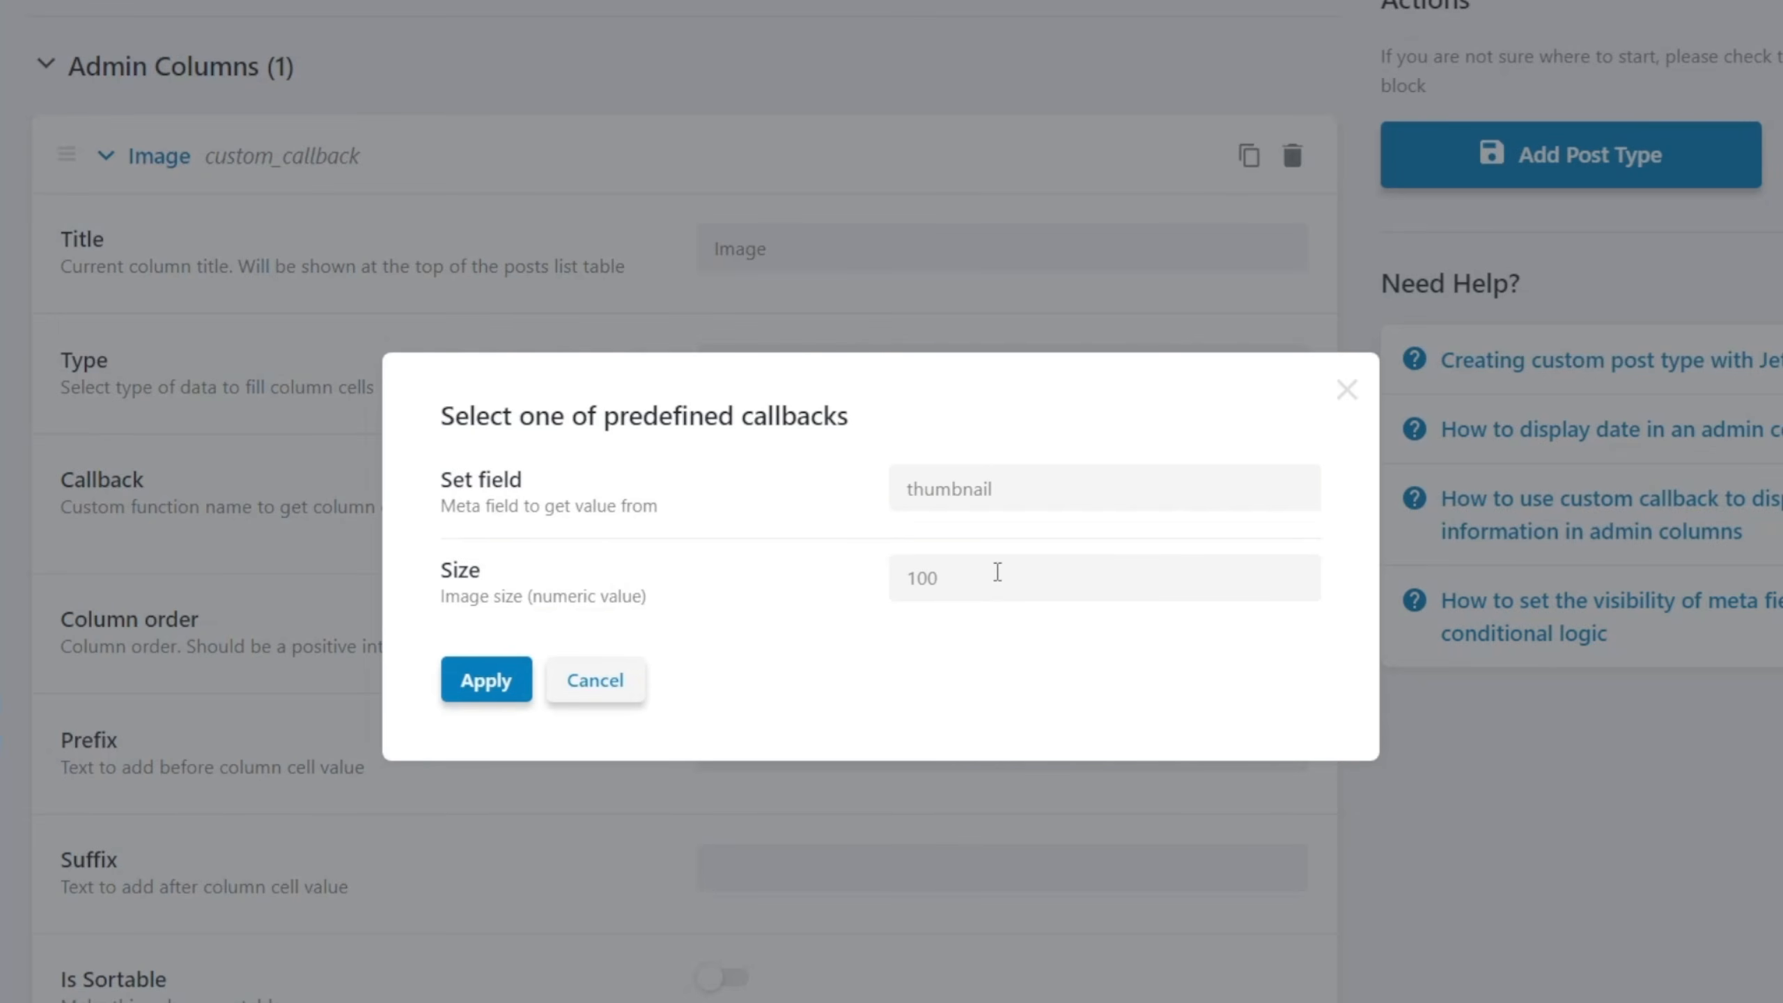
pyautogui.moveTo(979, 587); pyautogui.dragTo(900, 583)
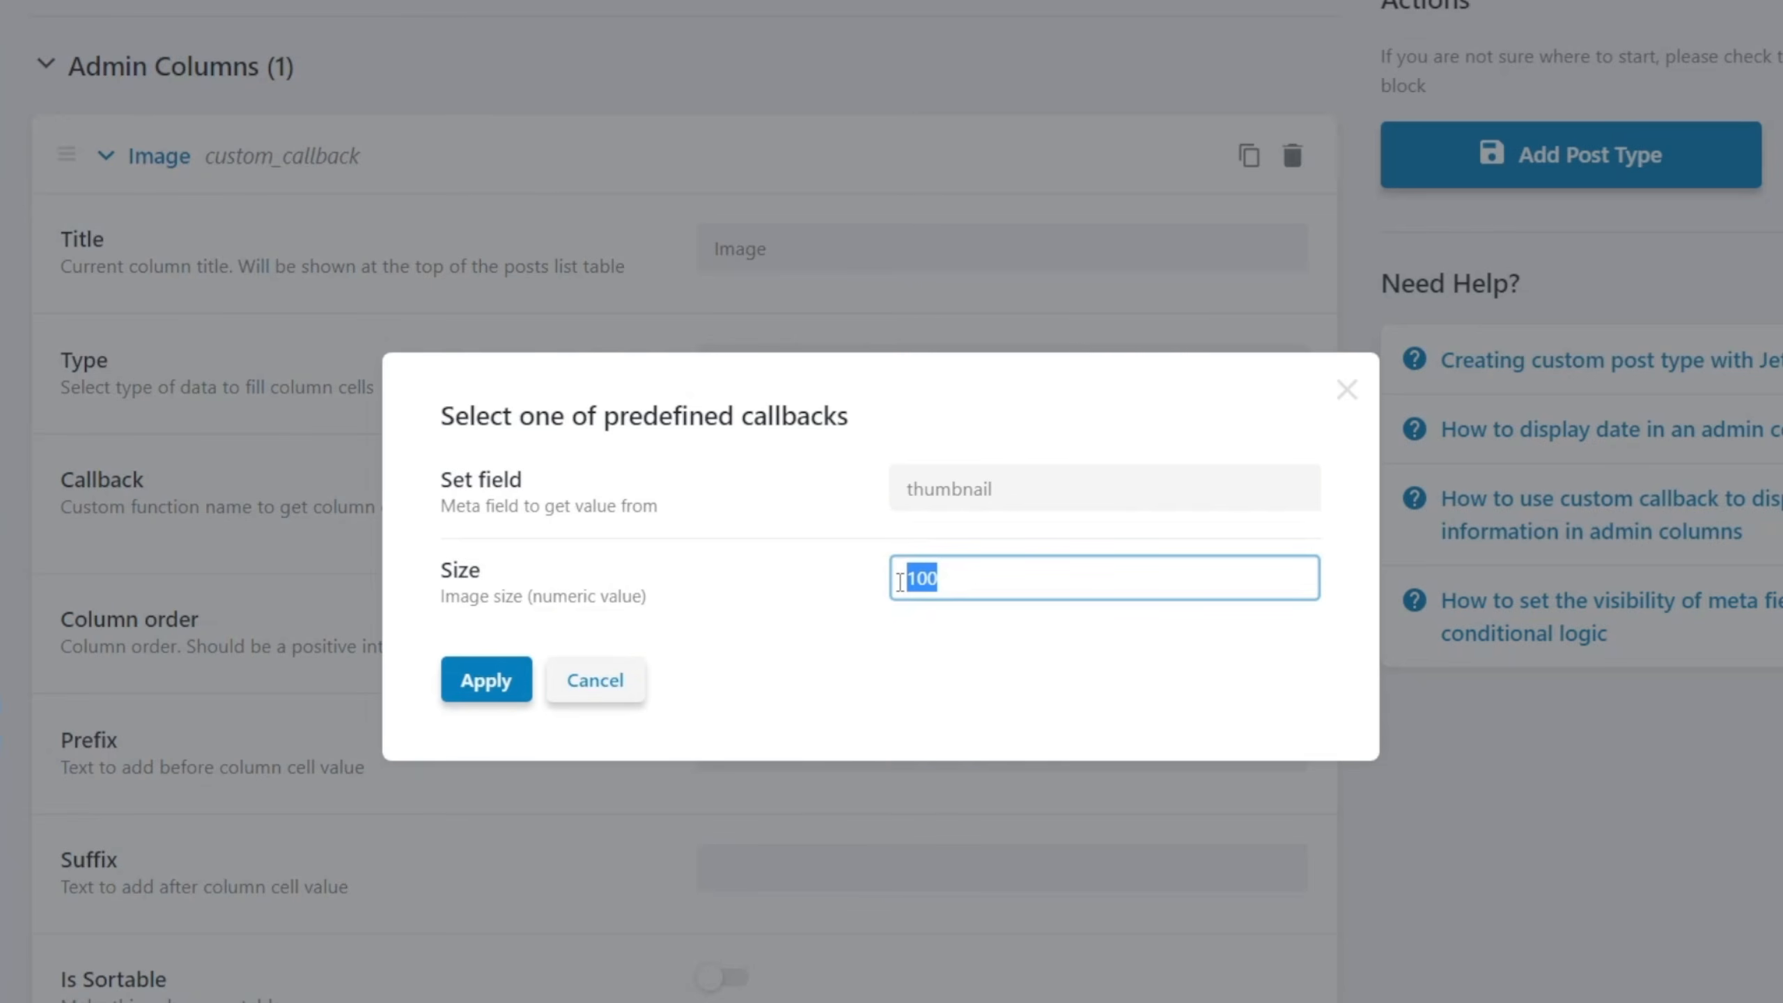
pyautogui.write('75')
pyautogui.click(484, 682)
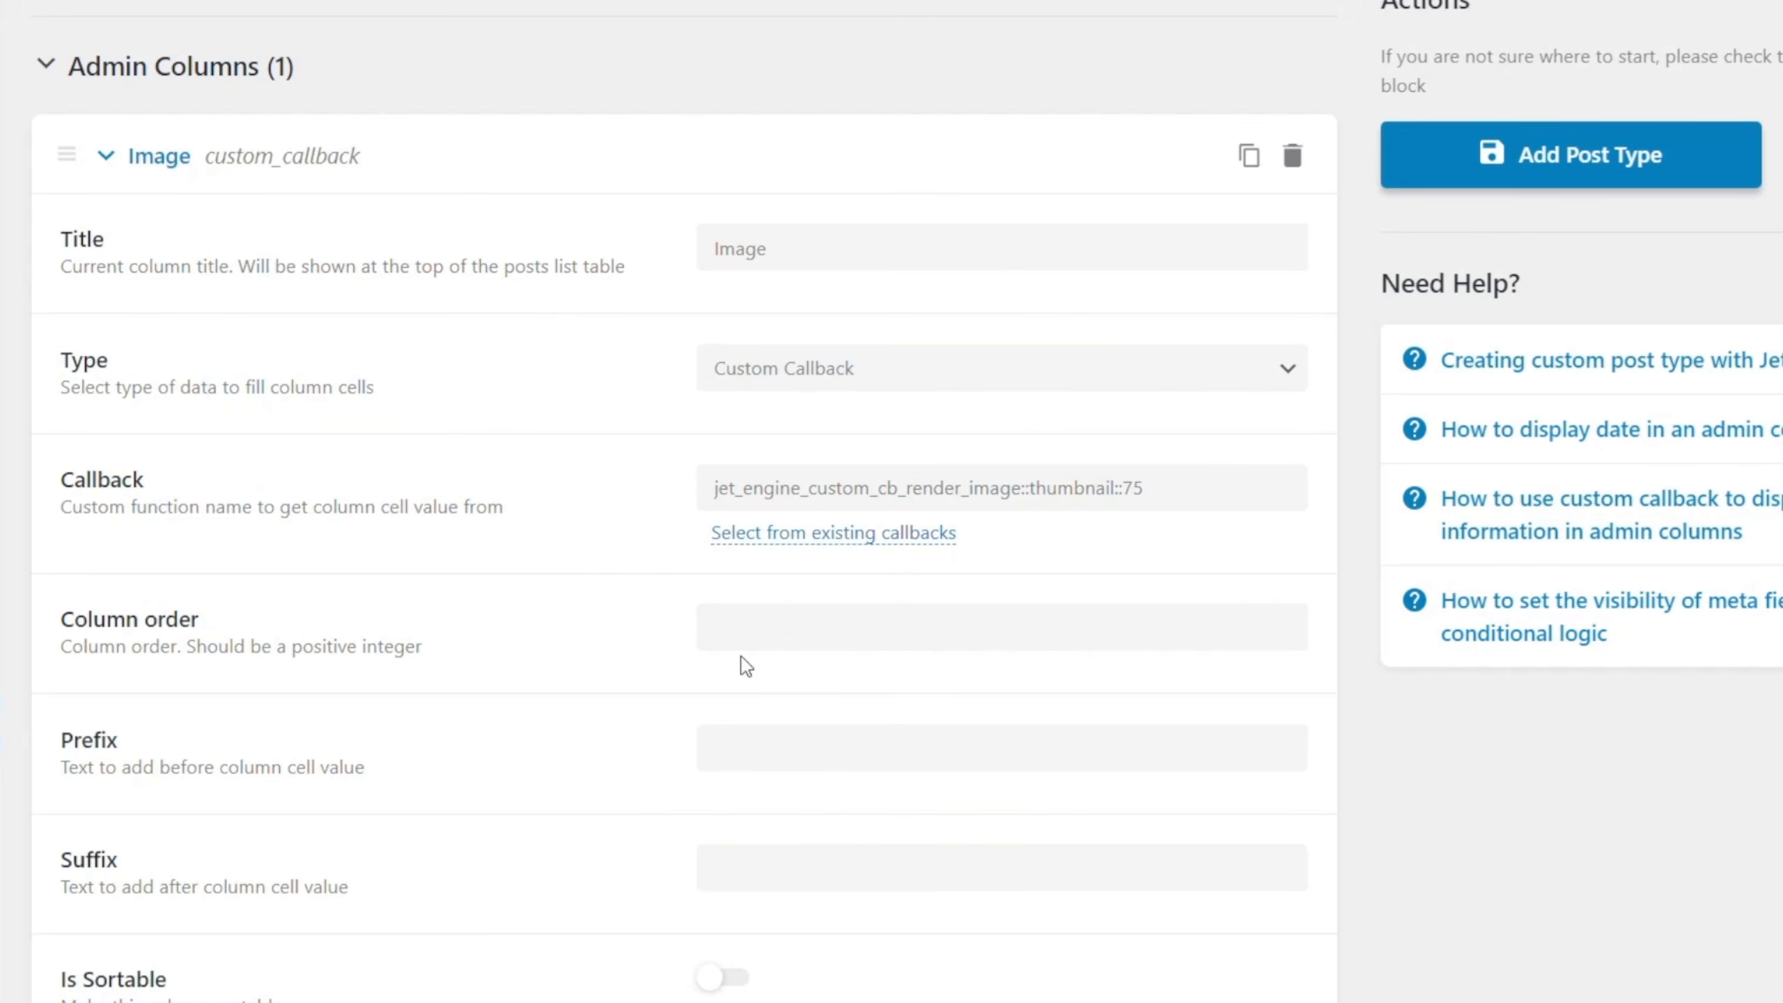
# Set the Image column's order to 1 and collapse its settings.
pyautogui.click(746, 626)
pyautogui.write('1')
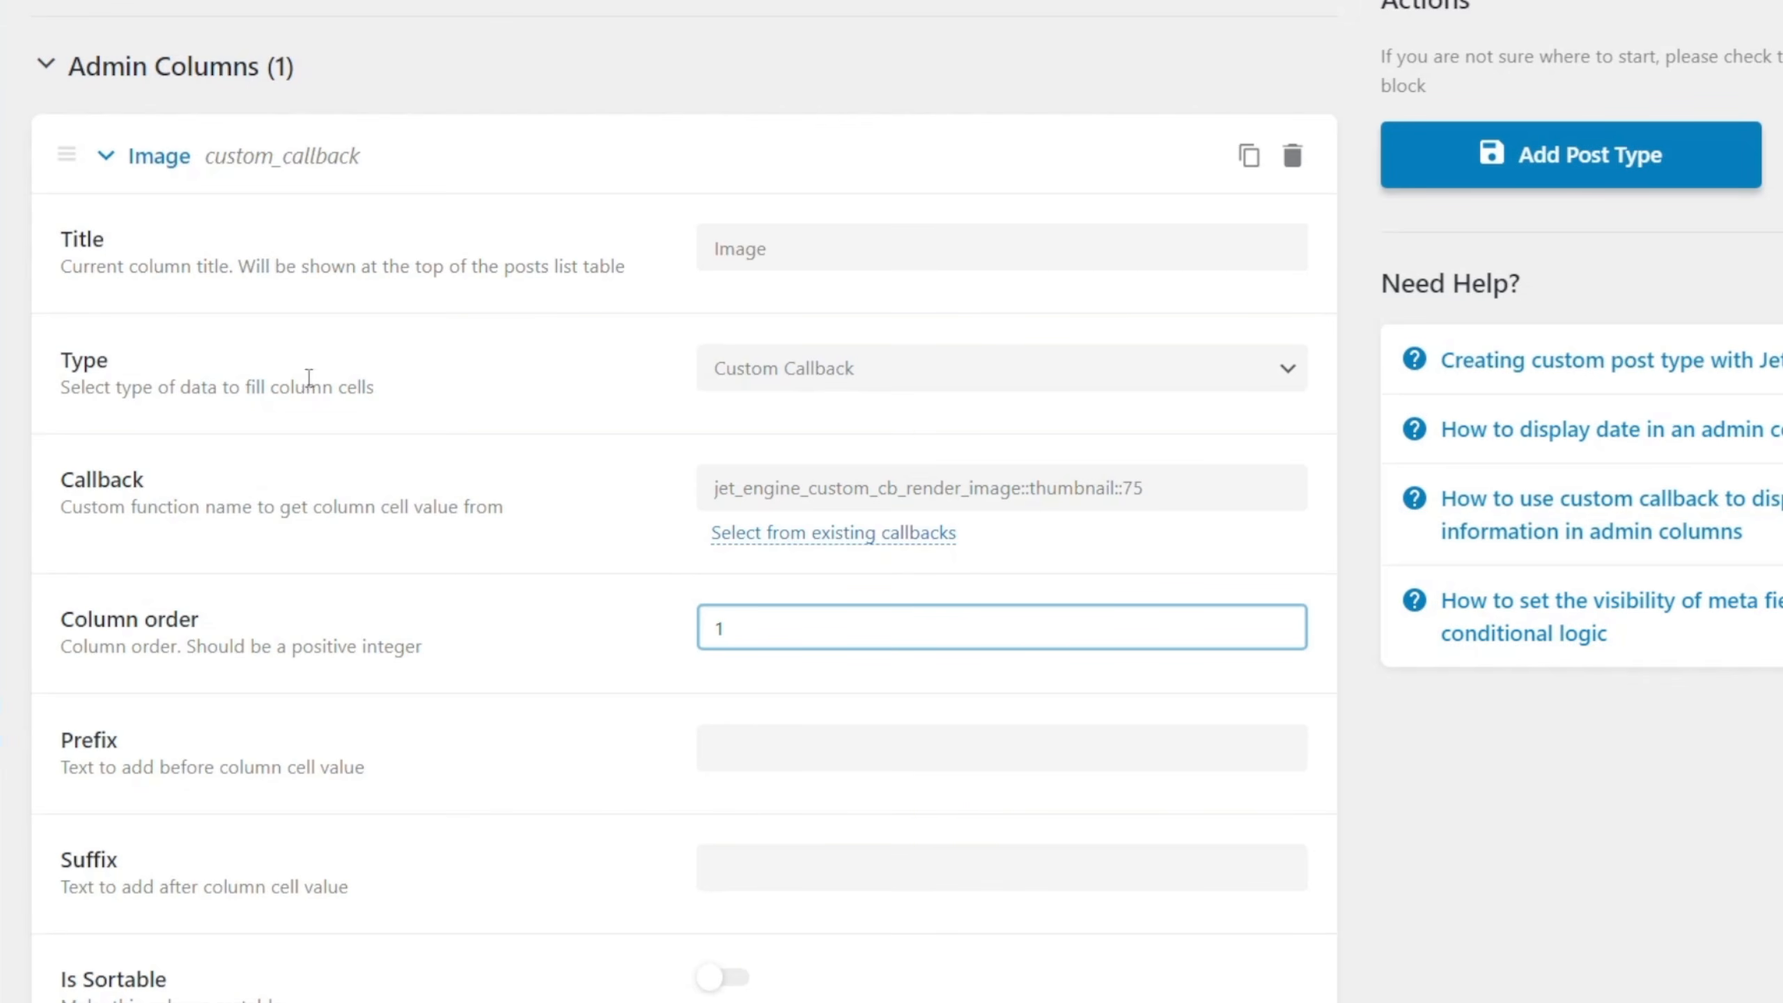
pyautogui.click(160, 156)
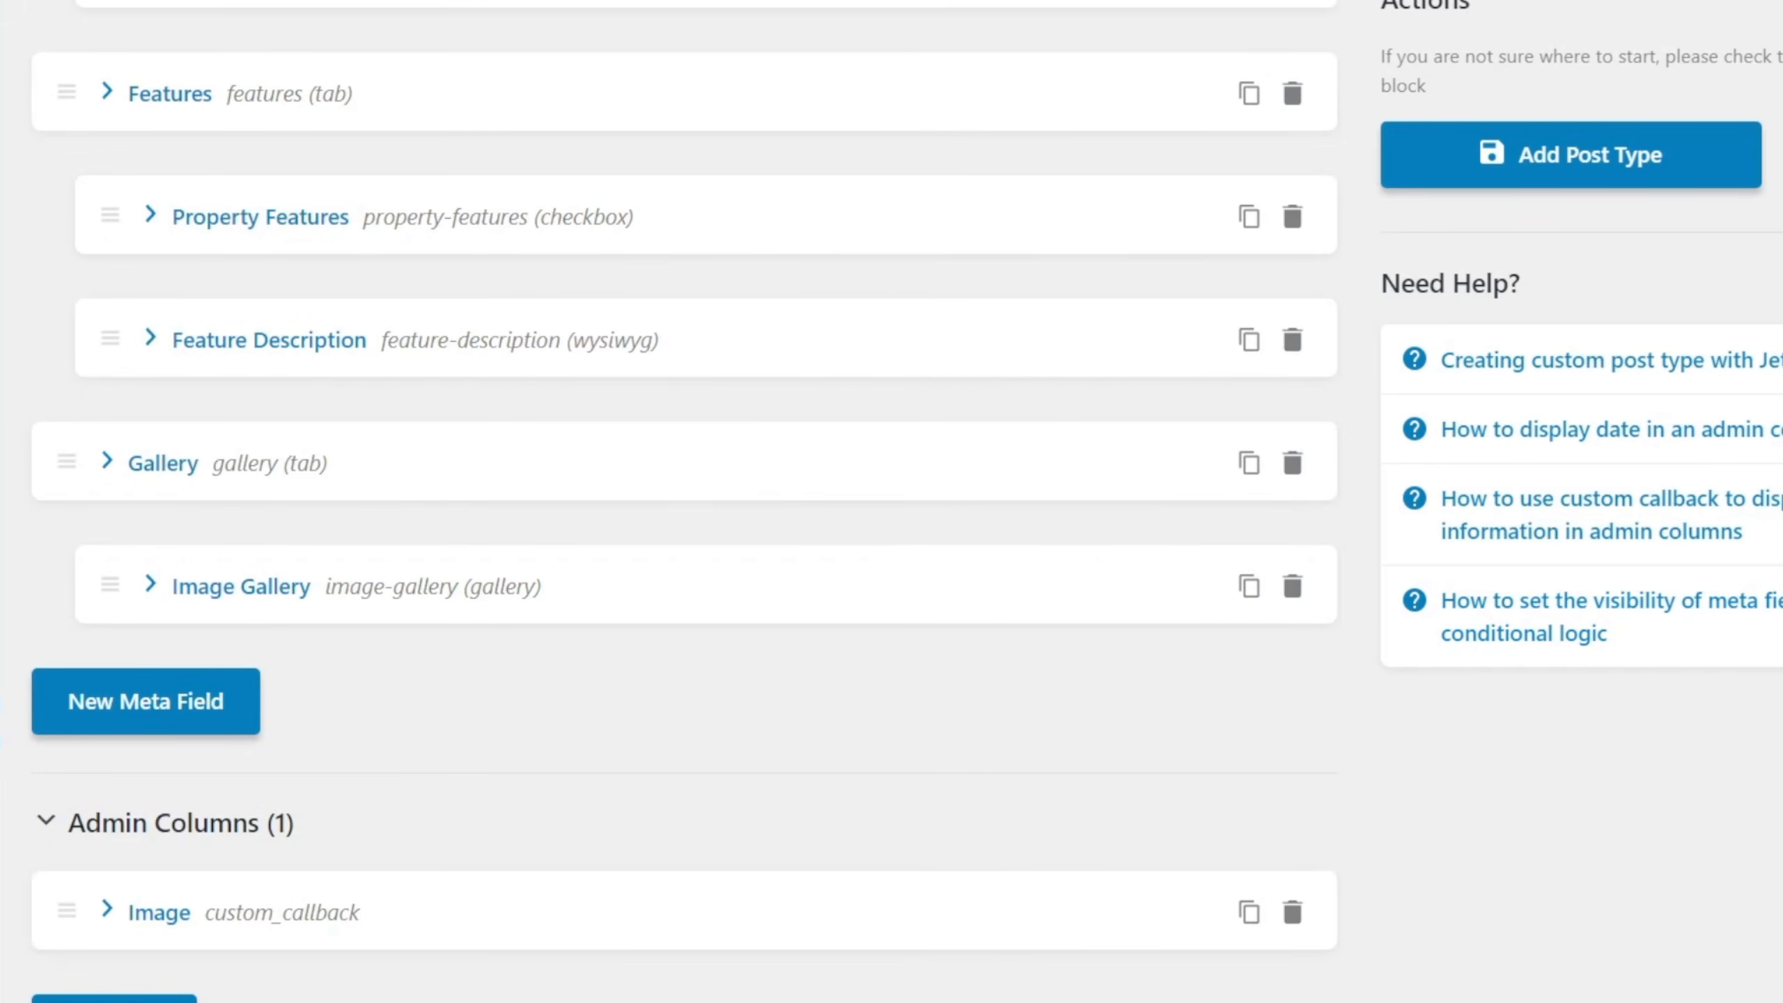
# Add a second admin column titled Price £.
pyautogui.click(114, 998)
pyautogui.scroll(-5, 114, 998)
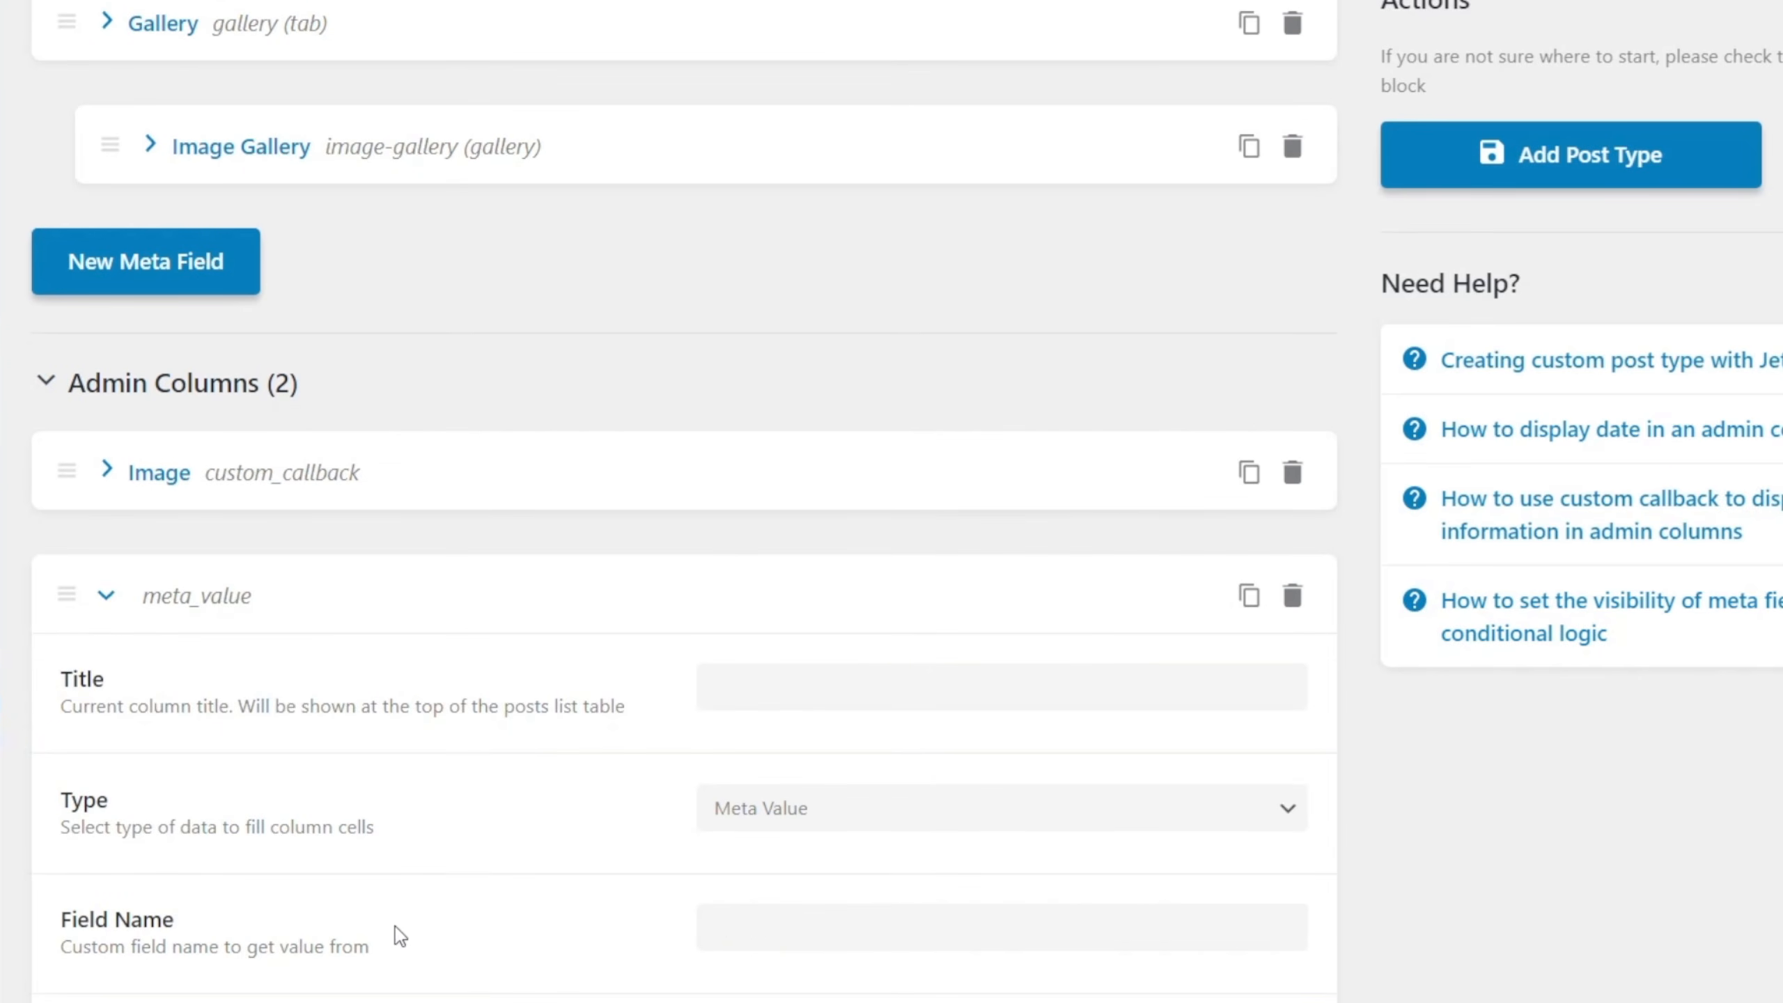
pyautogui.click(806, 683)
pyautogui.write('Price ')
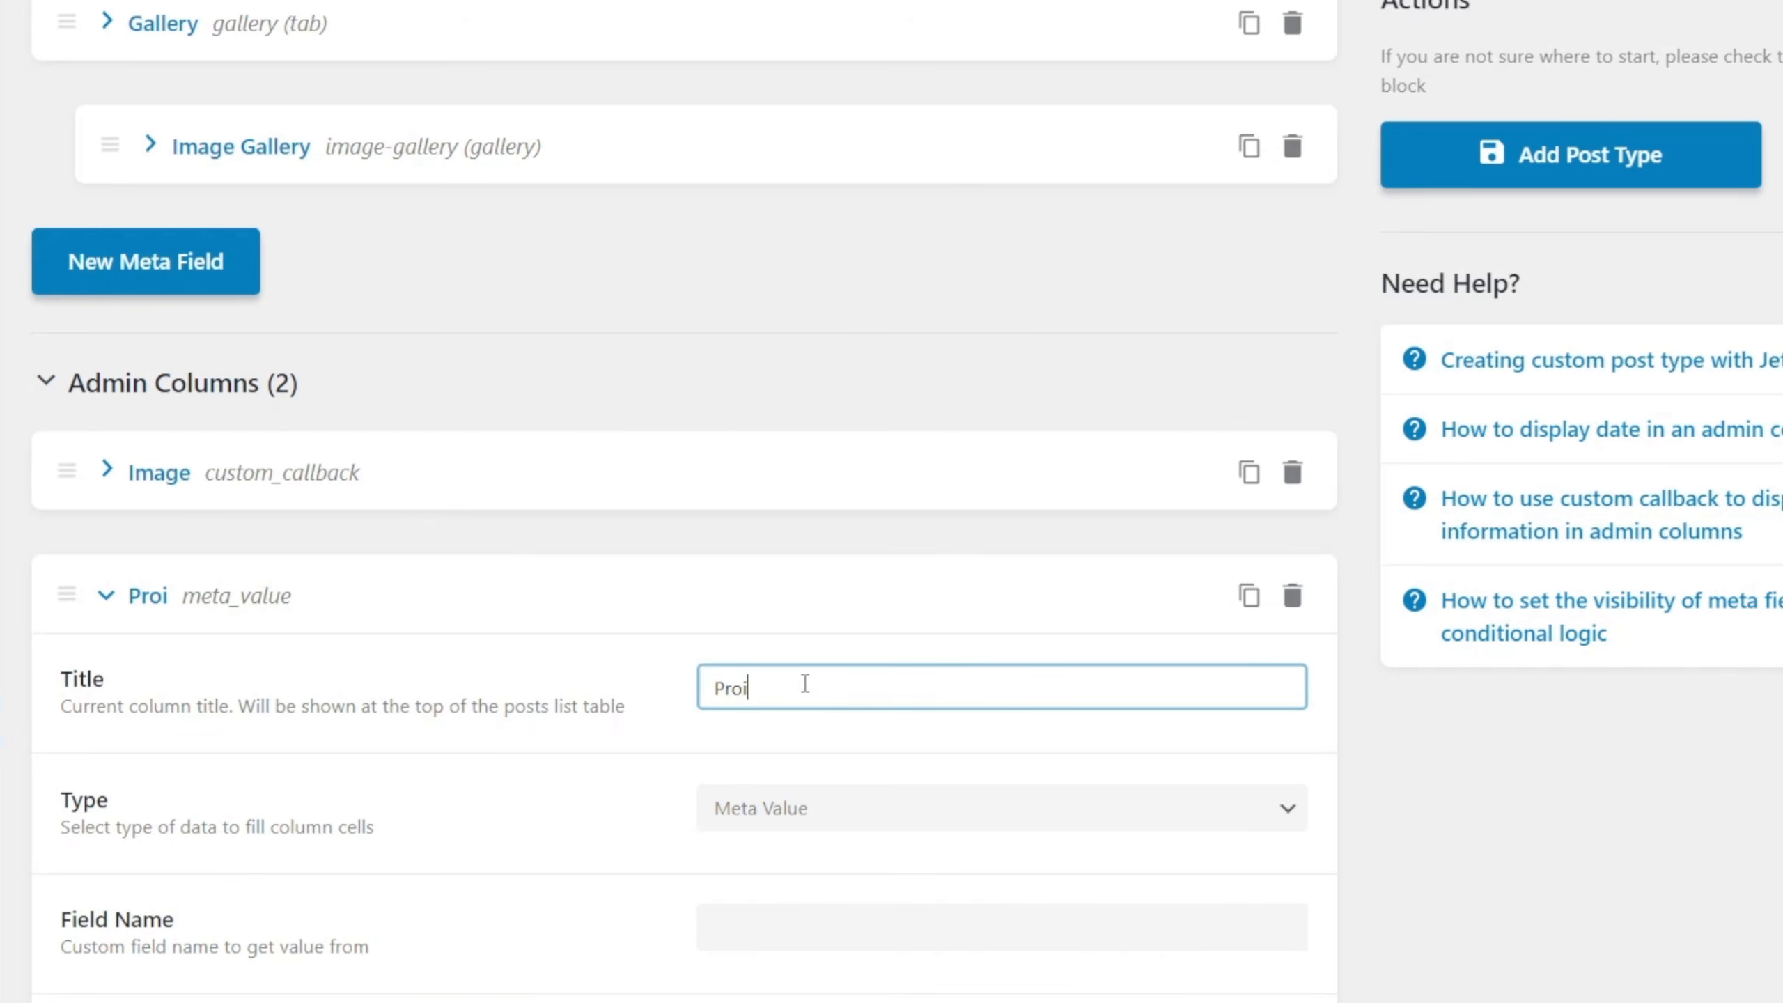
pyautogui.write('£')
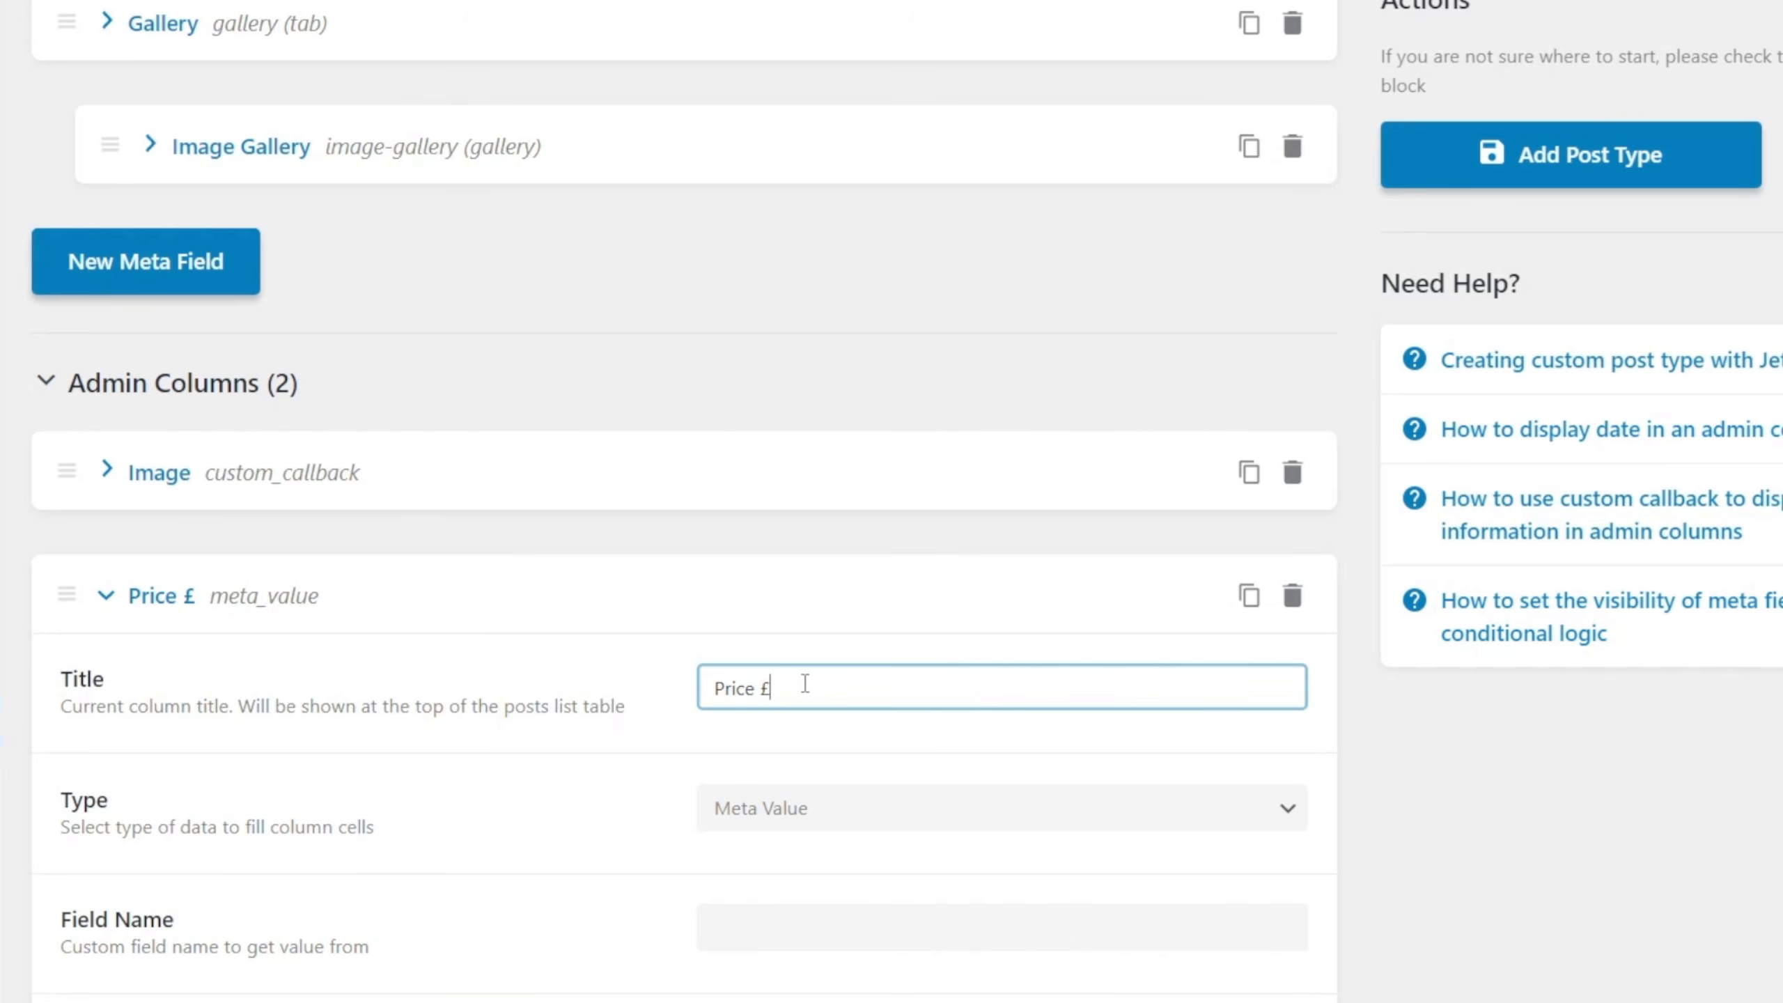
# Copy the Price meta field's Name/ID, price, into the Price £ column's Field Name.
pyautogui.scroll(-2, 457, 846)
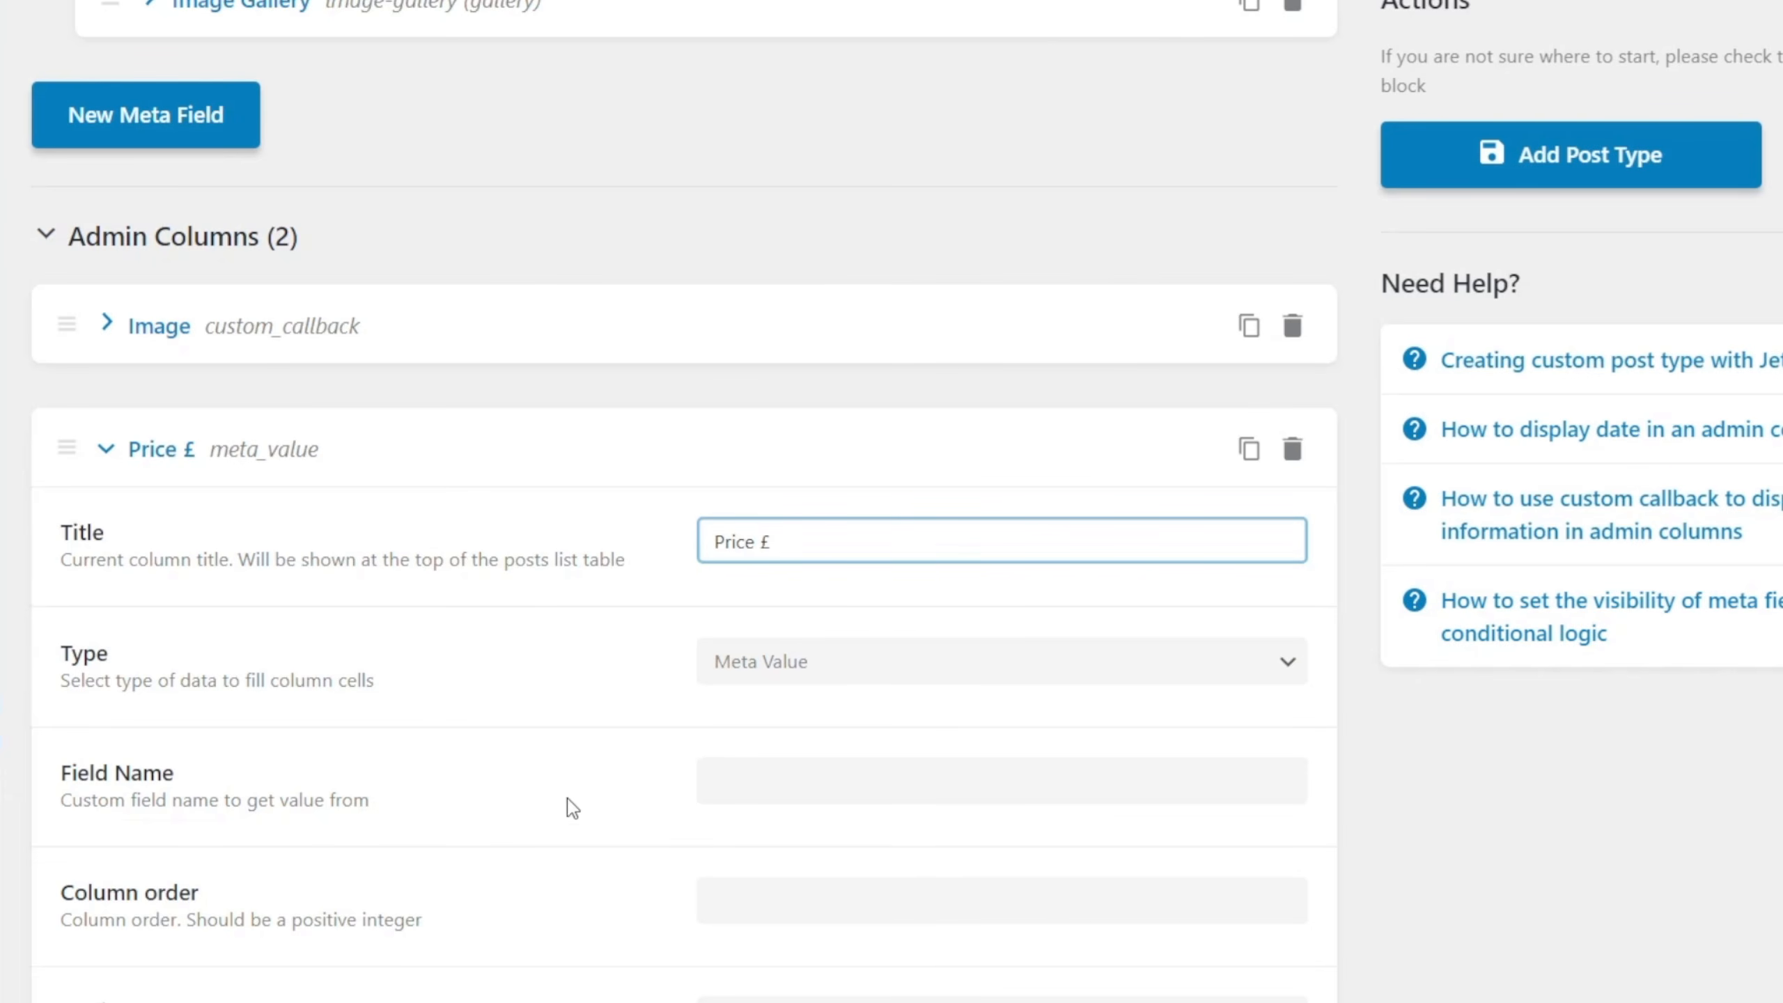
pyautogui.scroll(15, 503, 820)
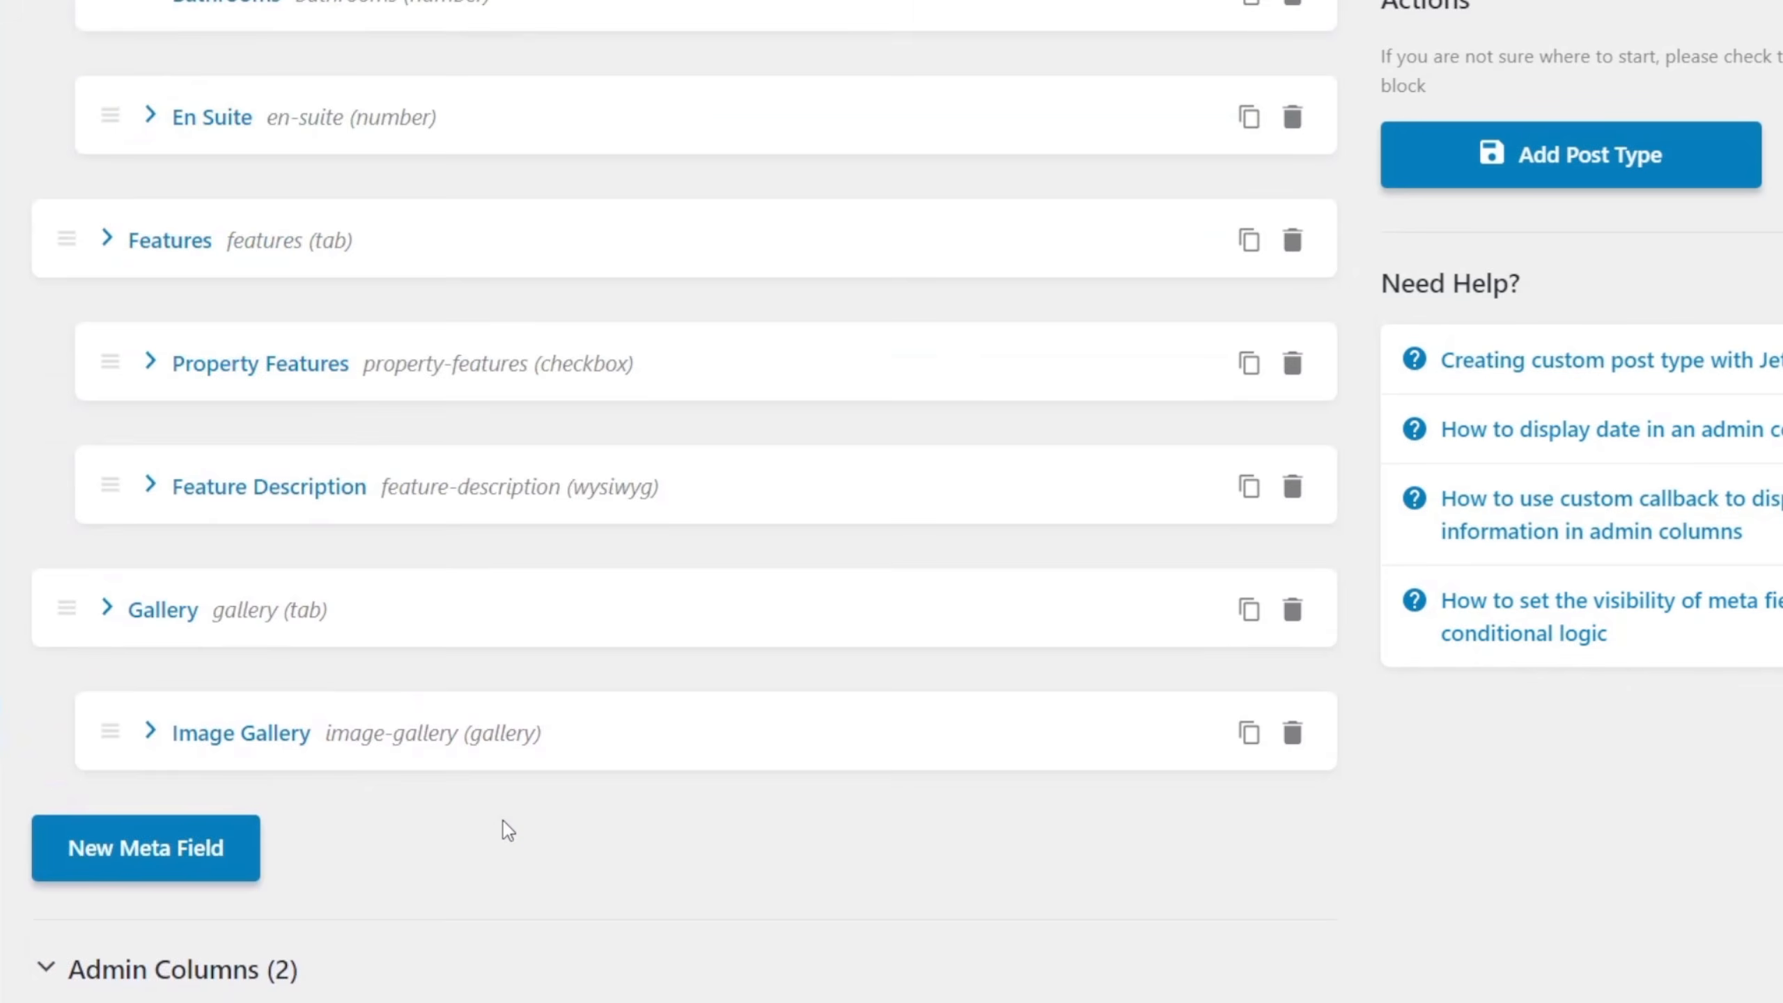
pyautogui.scroll(2, 503, 820)
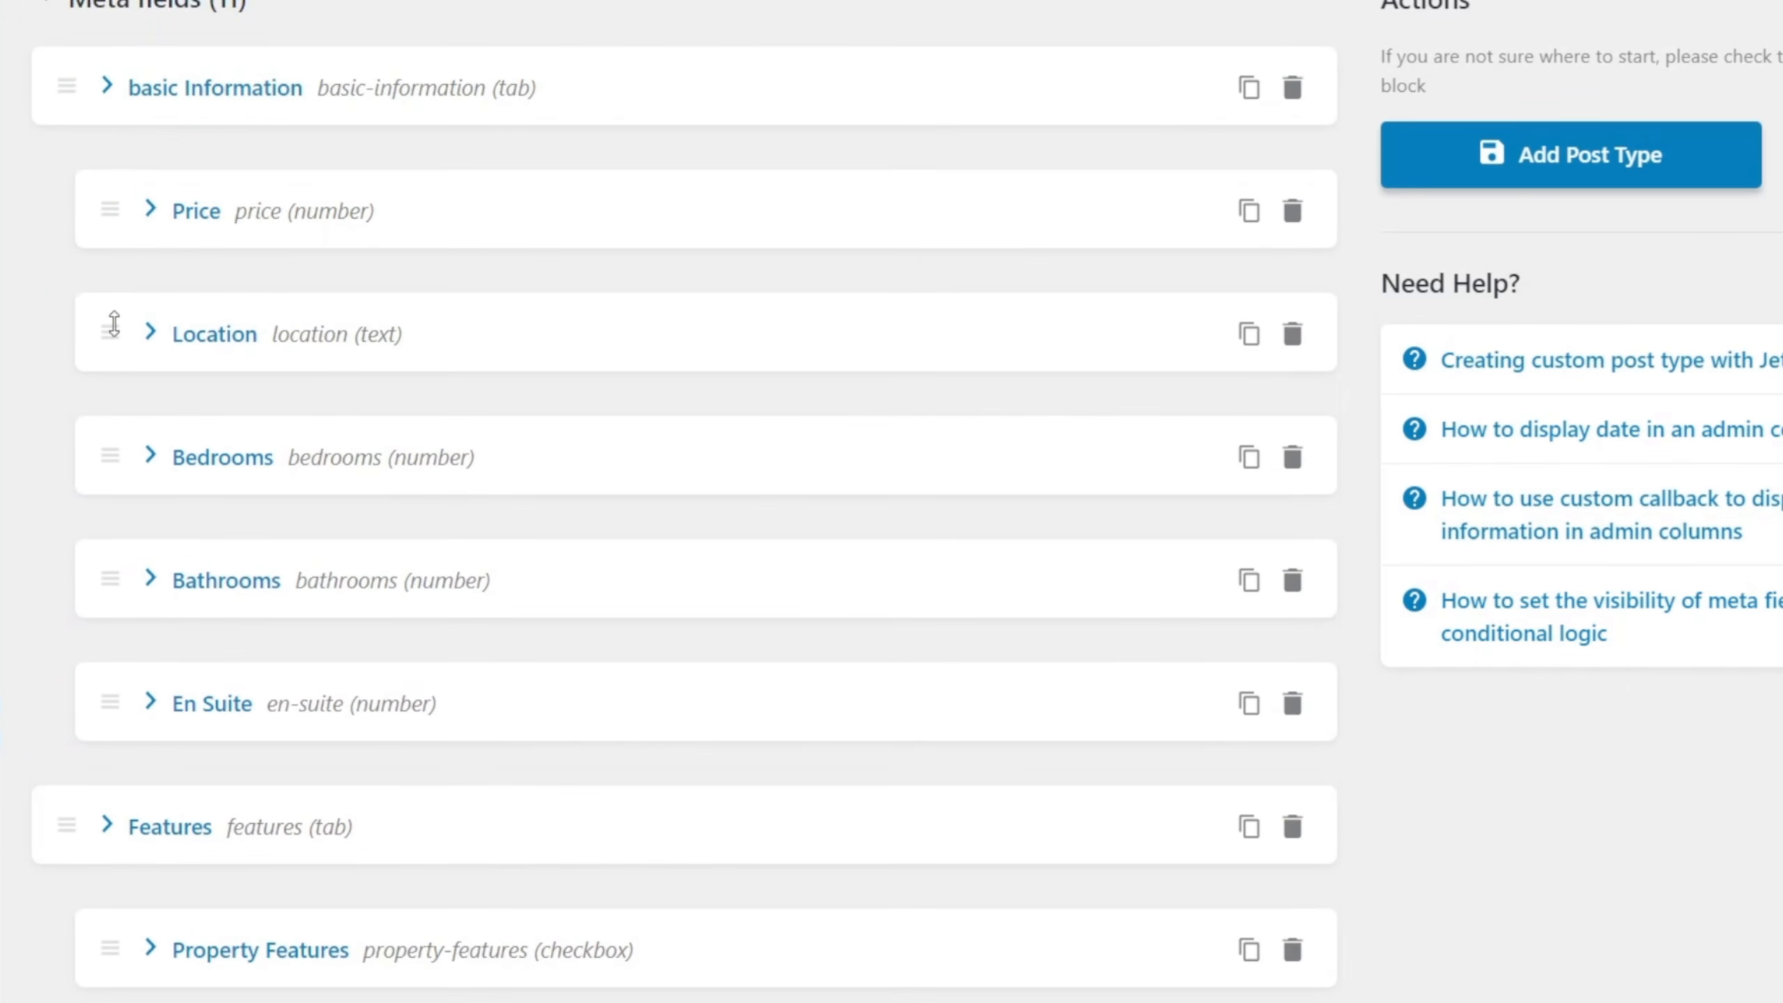
pyautogui.click(151, 216)
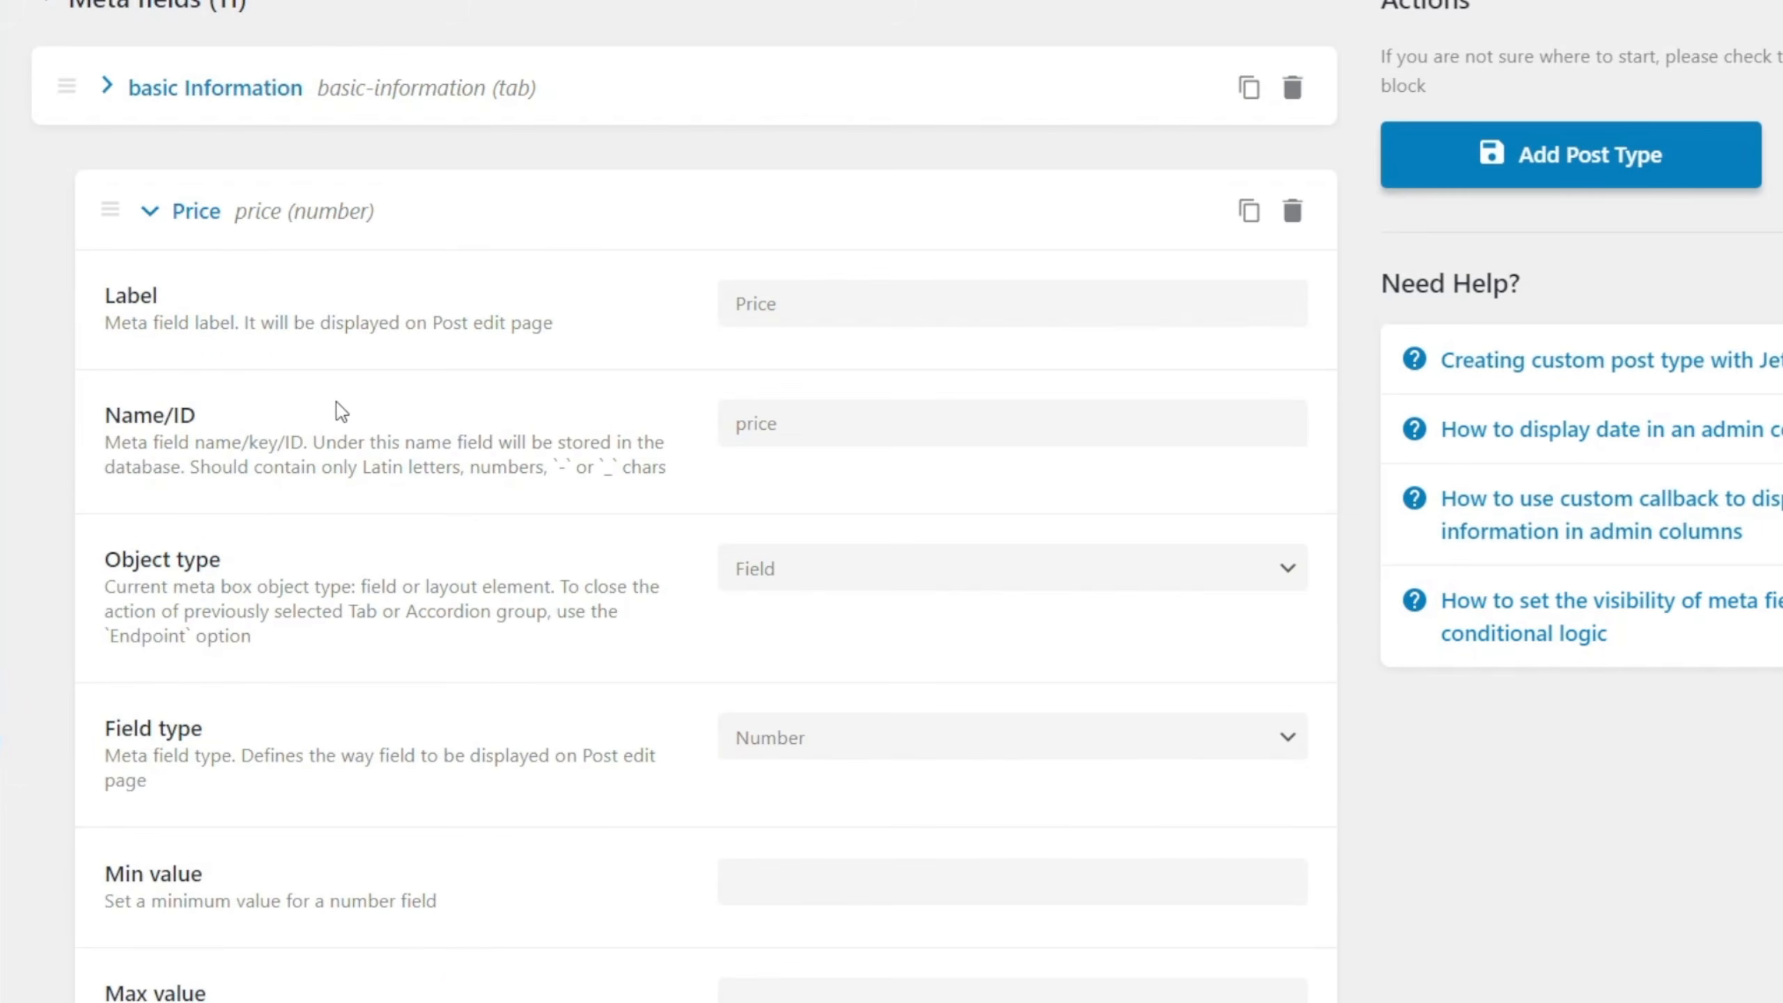
pyautogui.moveTo(780, 421); pyautogui.dragTo(723, 422)
pyautogui.rightClick(752, 428)
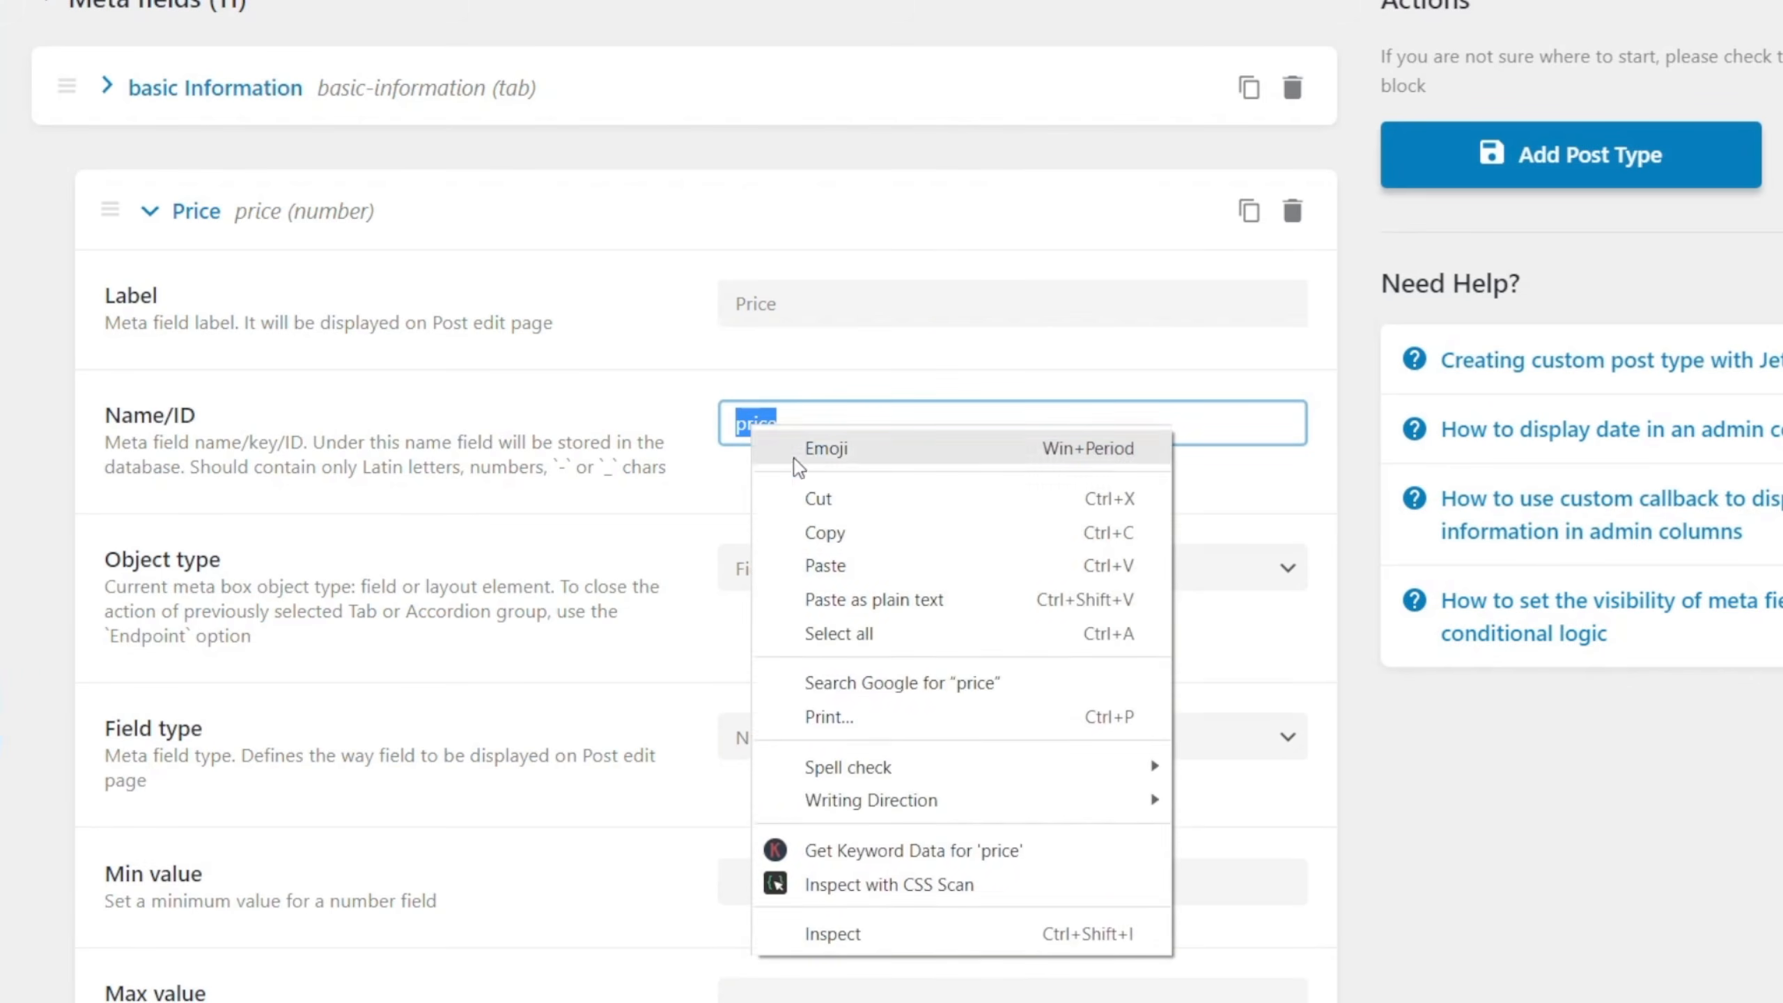
pyautogui.click(829, 529)
pyautogui.scroll(-8, 538, 633)
pyautogui.scroll(-15, 538, 645)
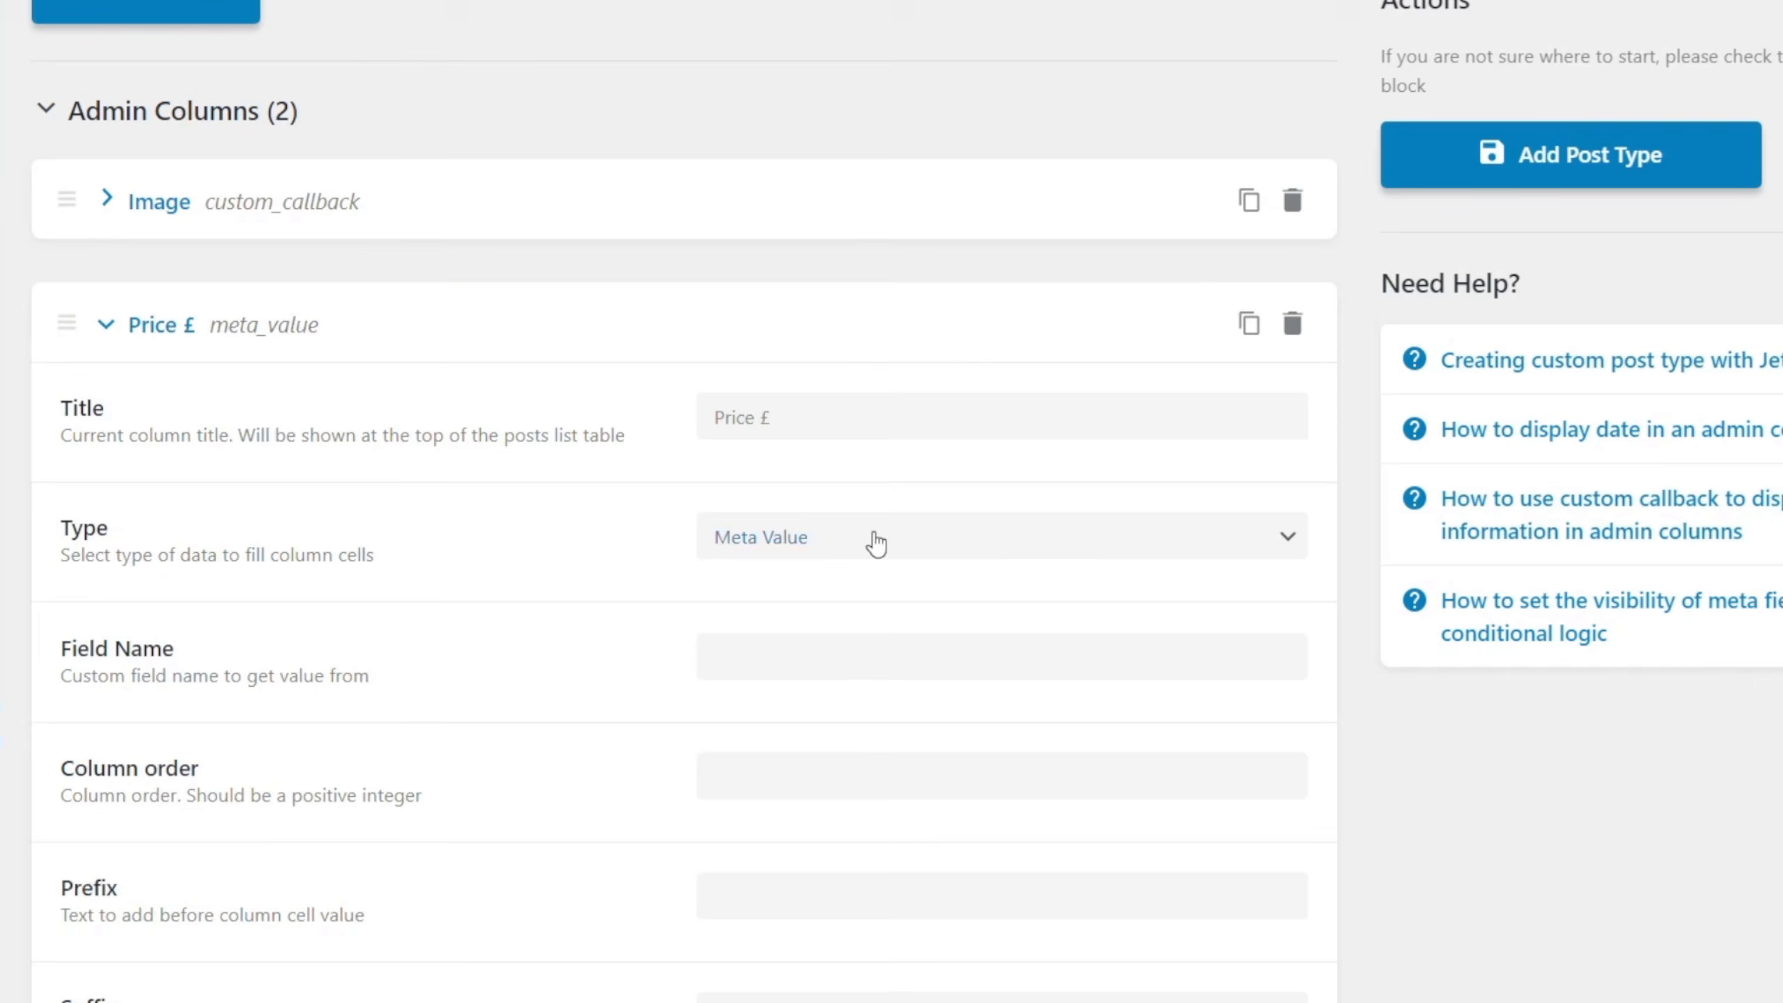
pyautogui.click(754, 658)
pyautogui.rightClick(754, 658)
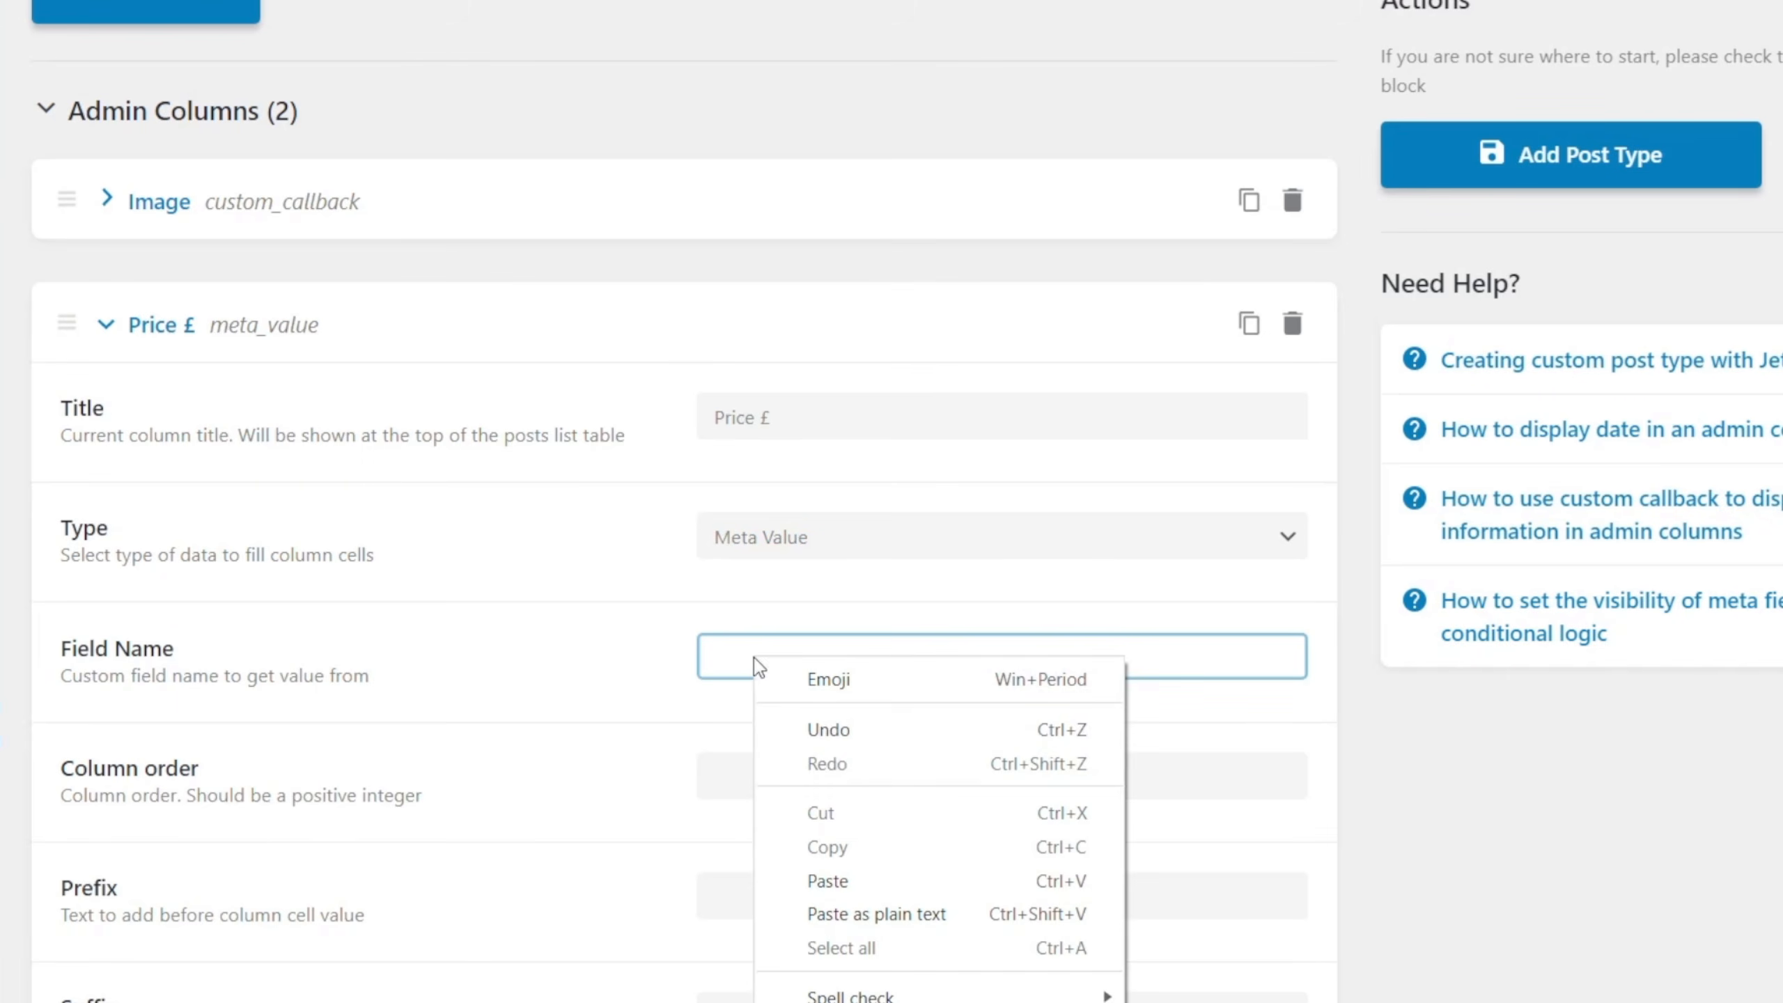
pyautogui.click(825, 883)
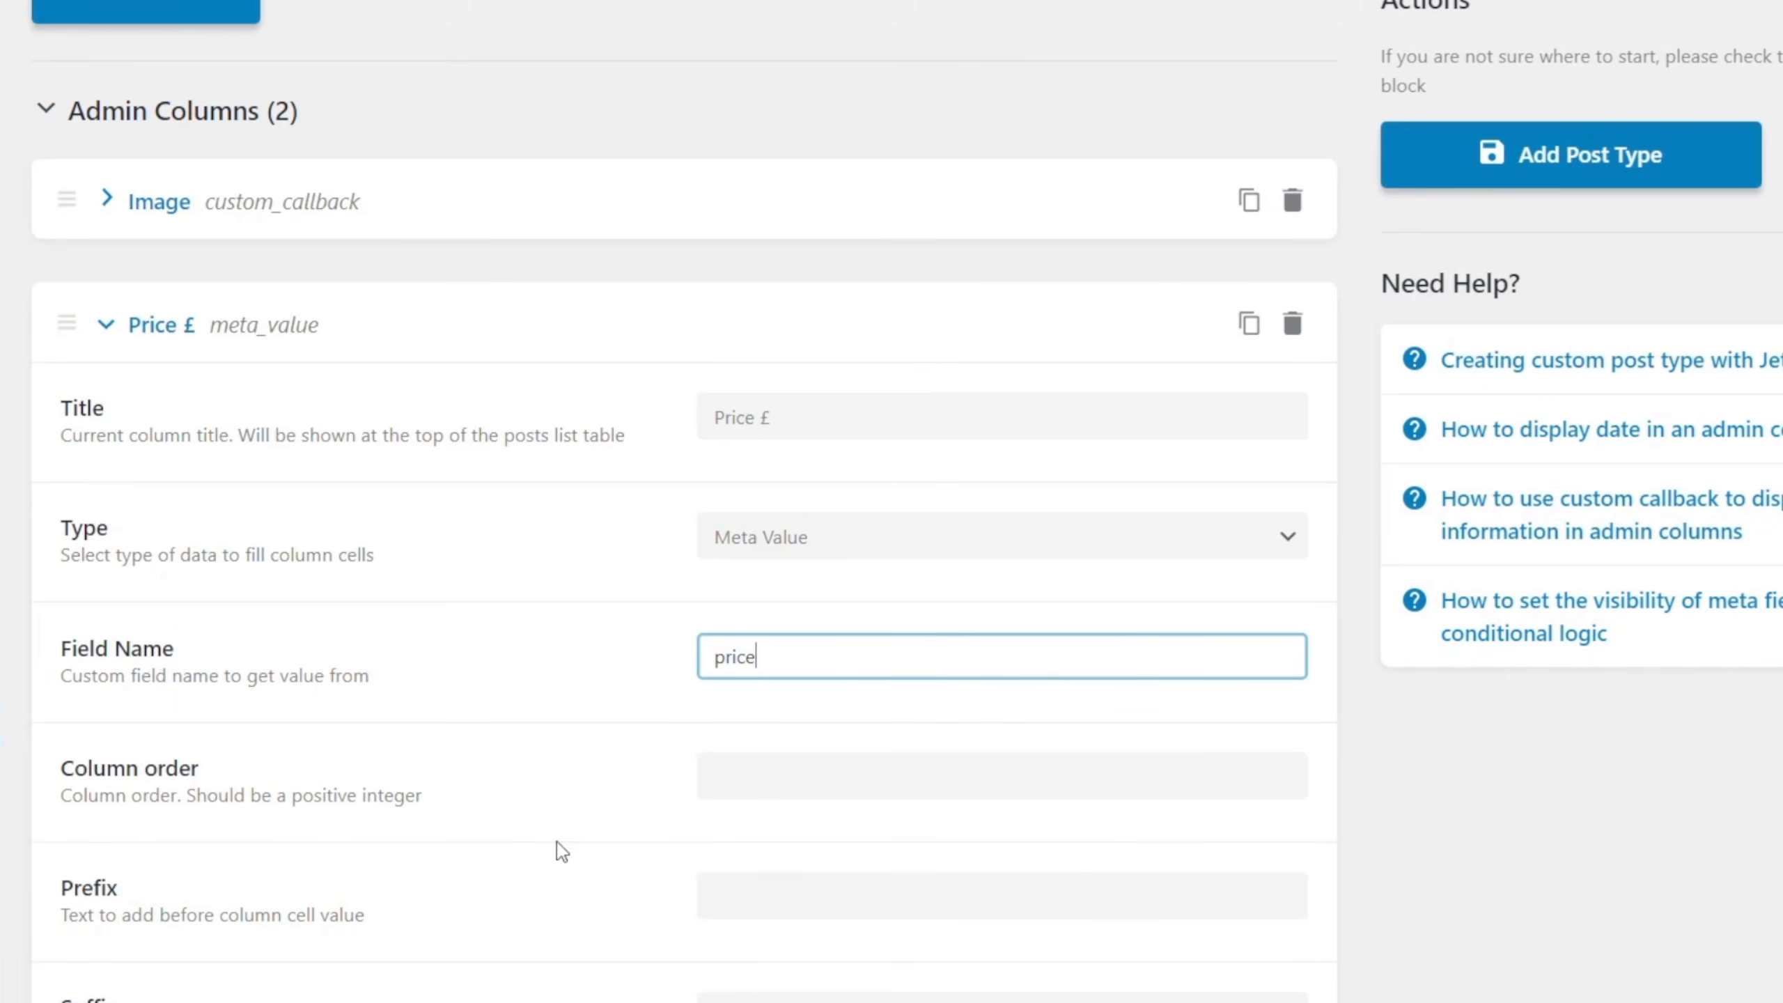
# Set the Price £ column's order to 3 and its prefix to £.
pyautogui.click(775, 779)
pyautogui.write('3')
pyautogui.click(783, 889)
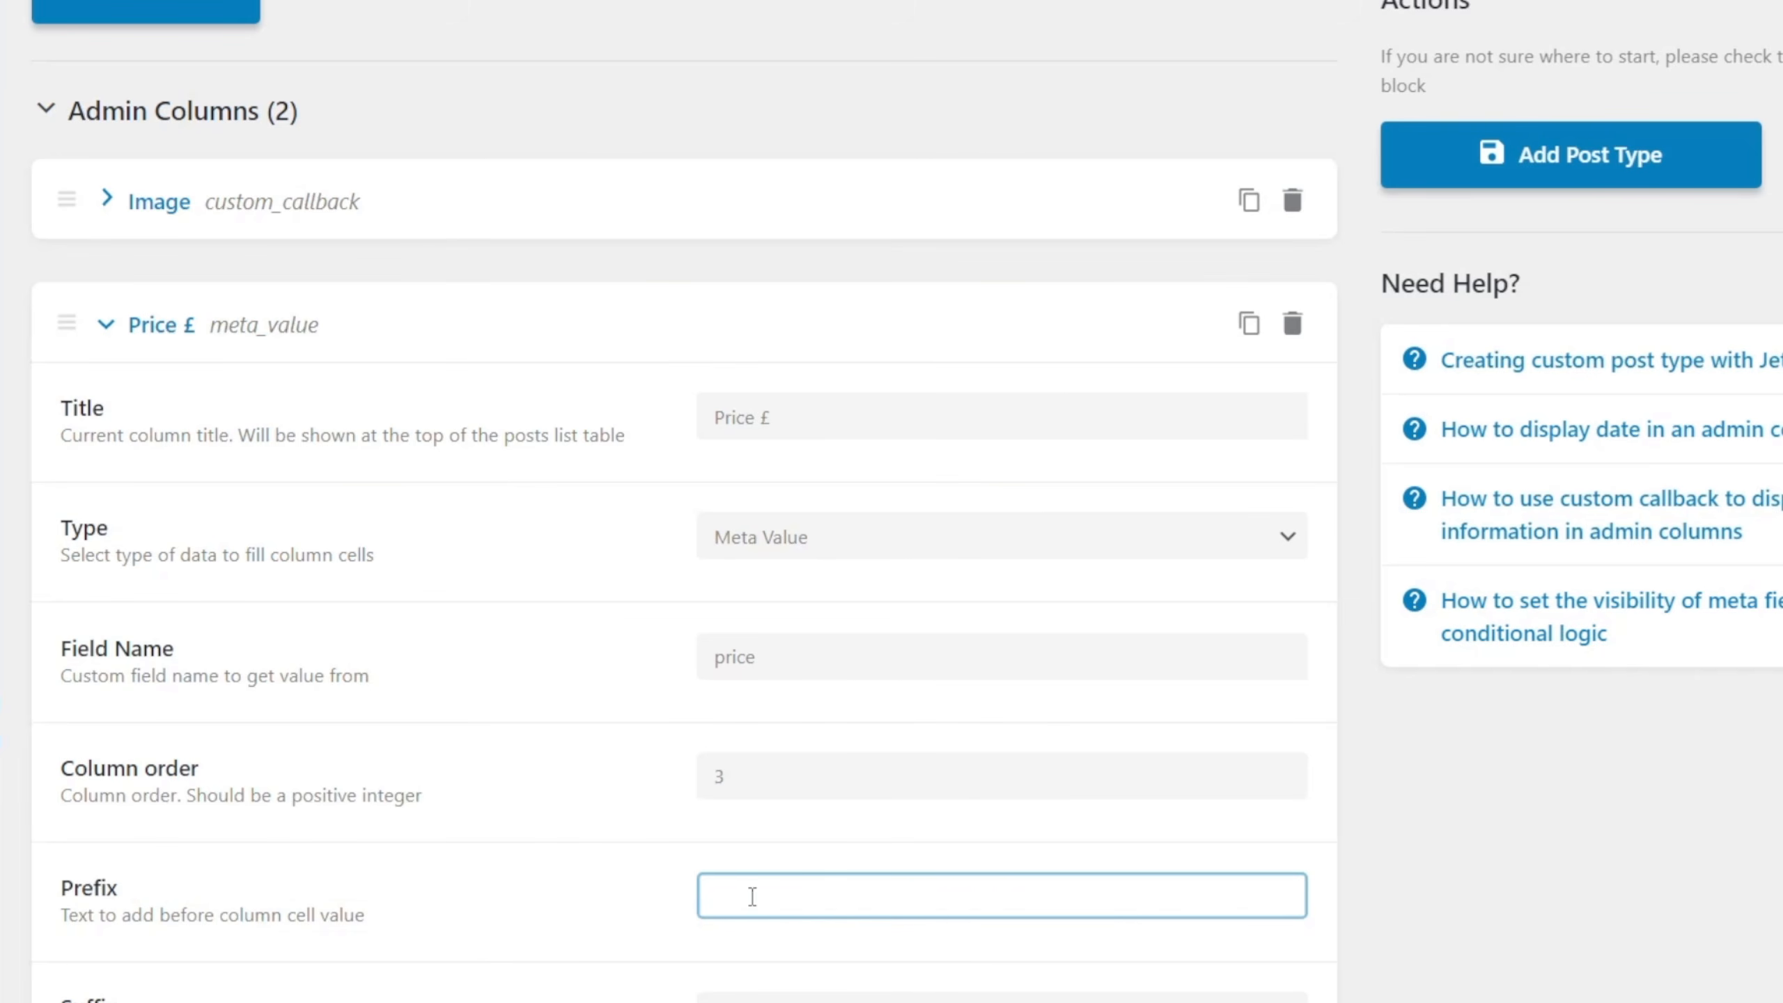
pyautogui.write('£')
# Make the Price £ column sortable, mark it as a numeric field, and collapse its settings.
pyautogui.scroll(-2, 751, 897)
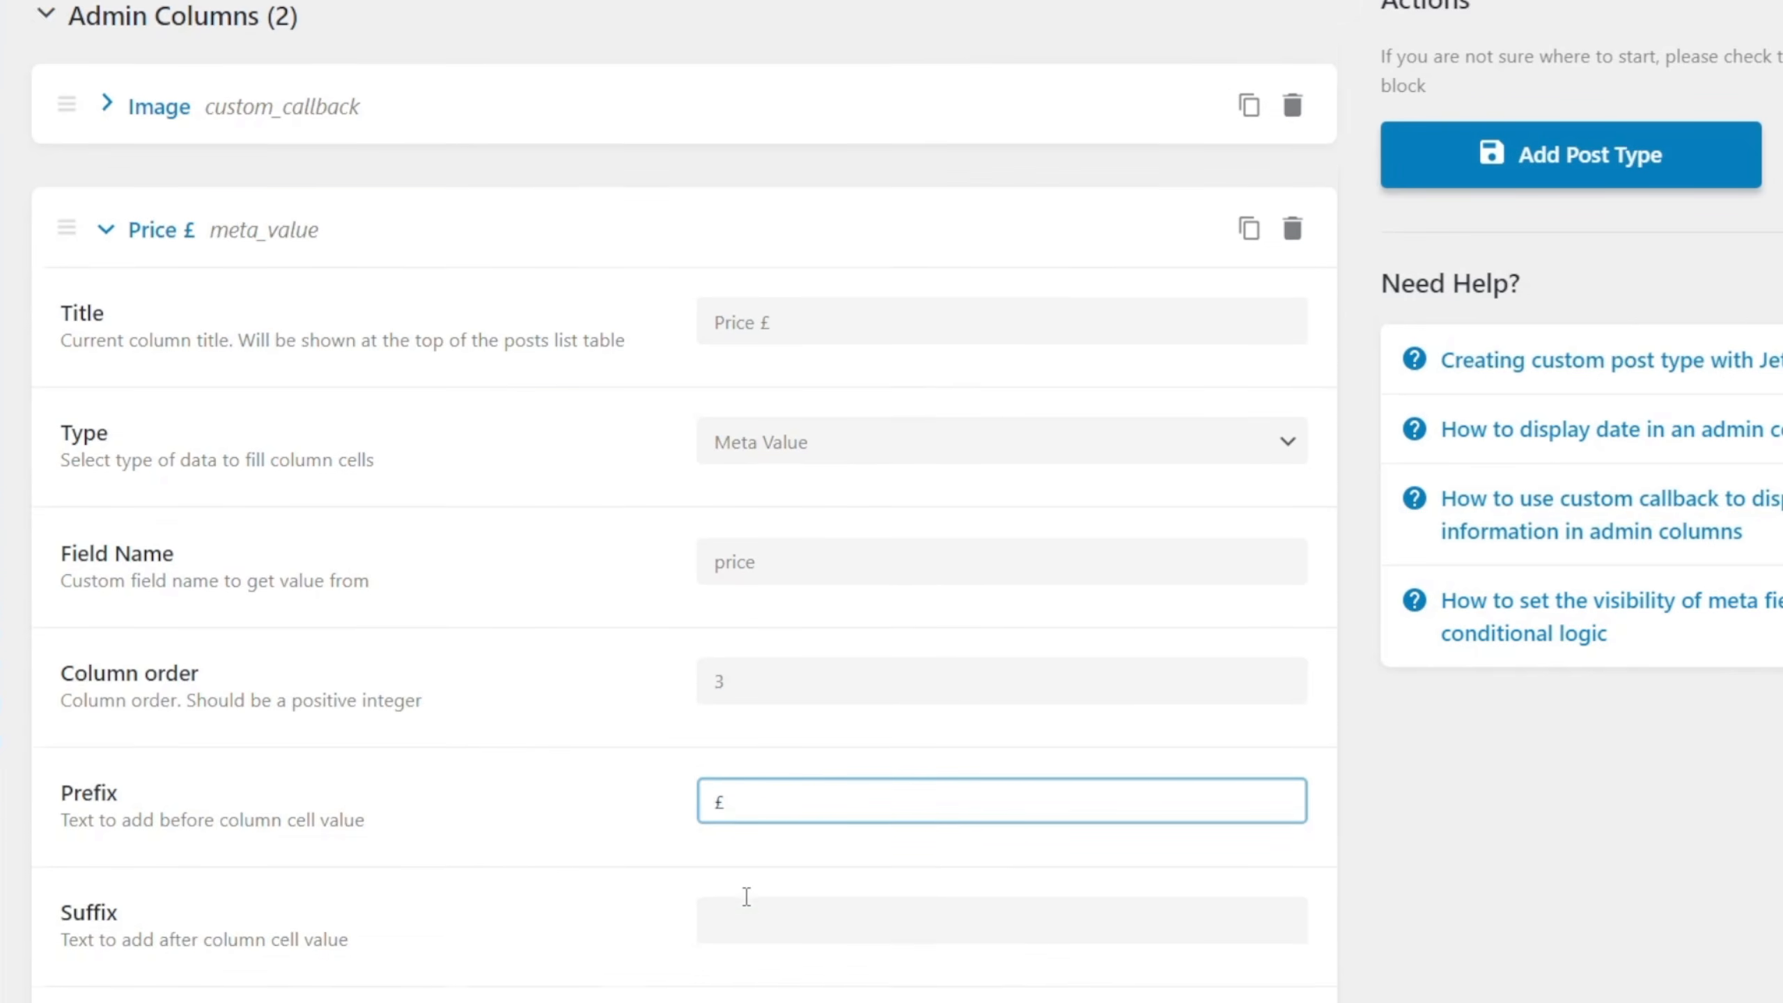
pyautogui.scroll(-2, 506, 980)
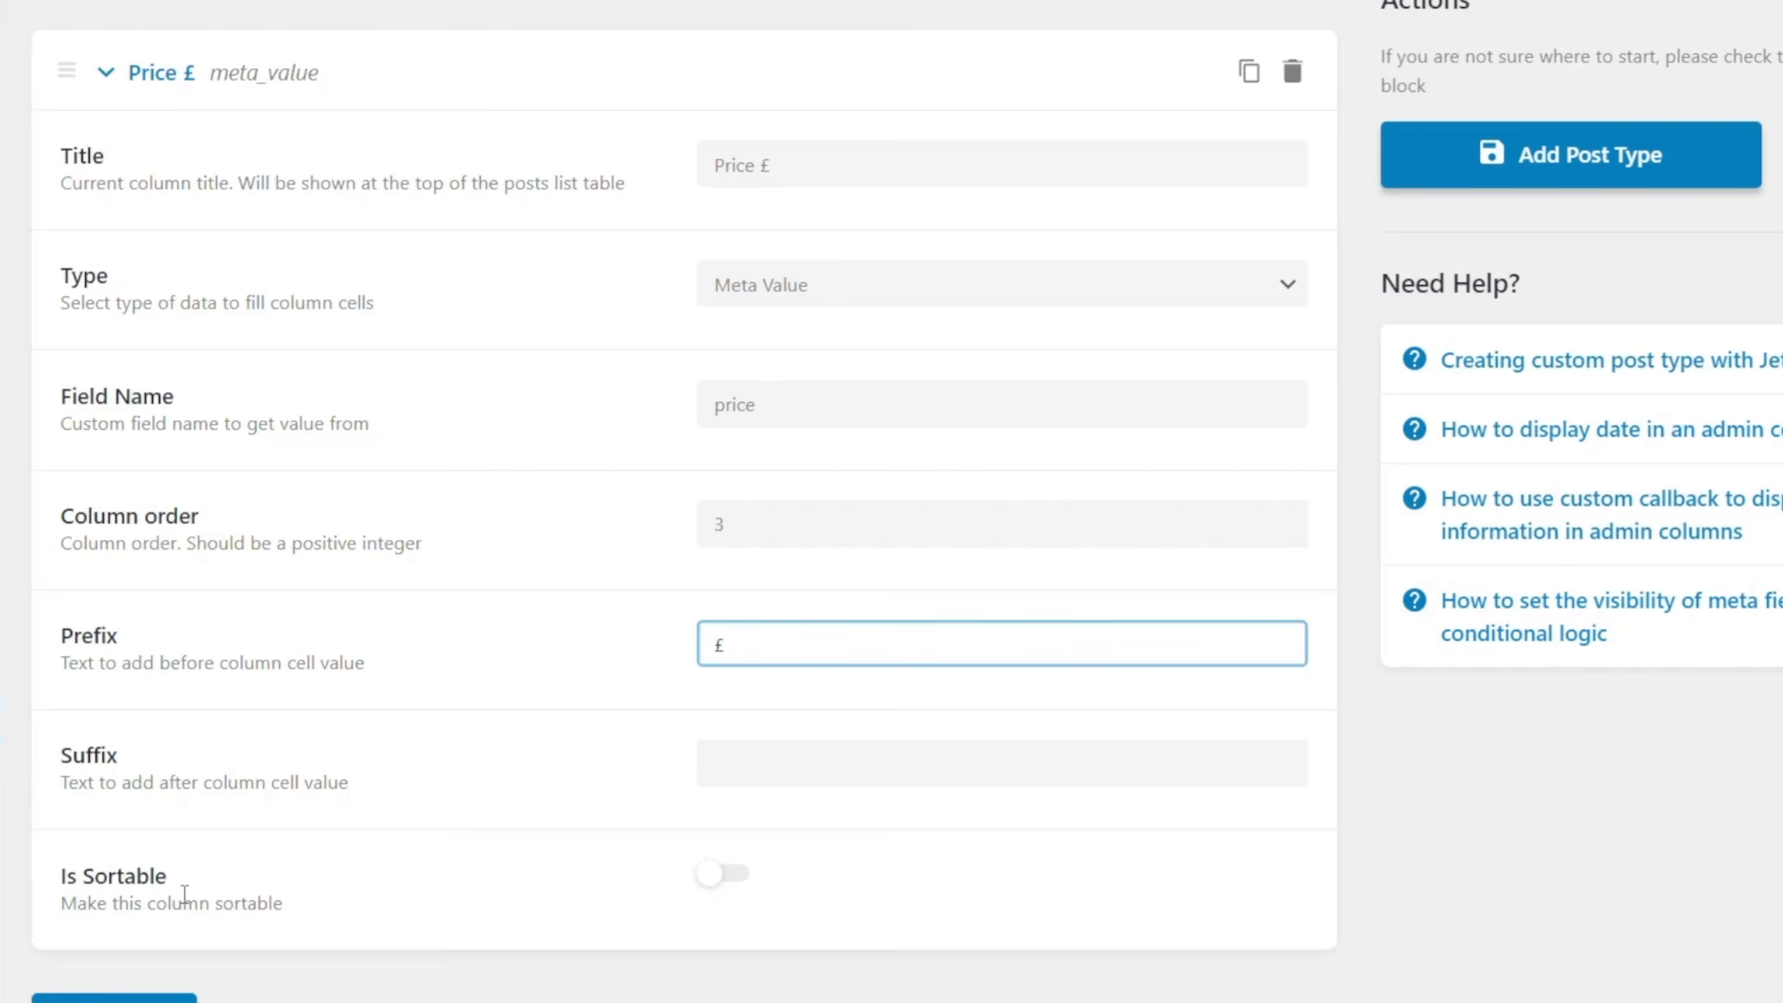
pyautogui.click(738, 875)
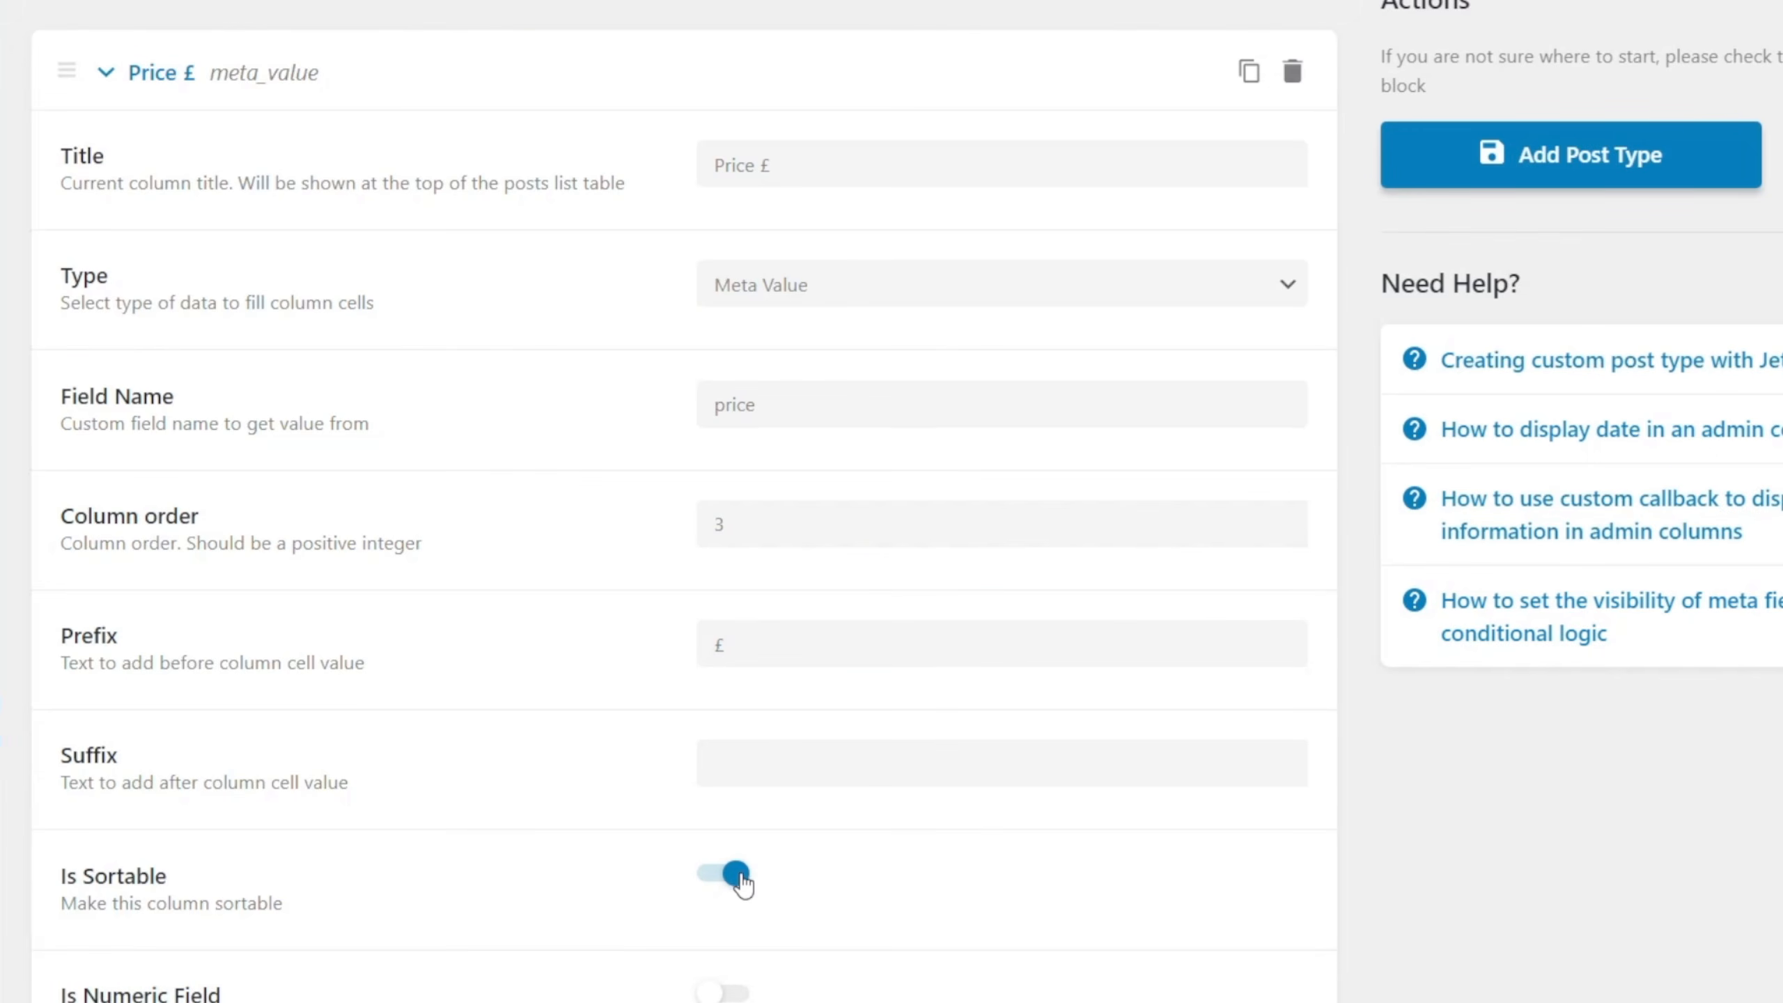
pyautogui.scroll(-2, 556, 946)
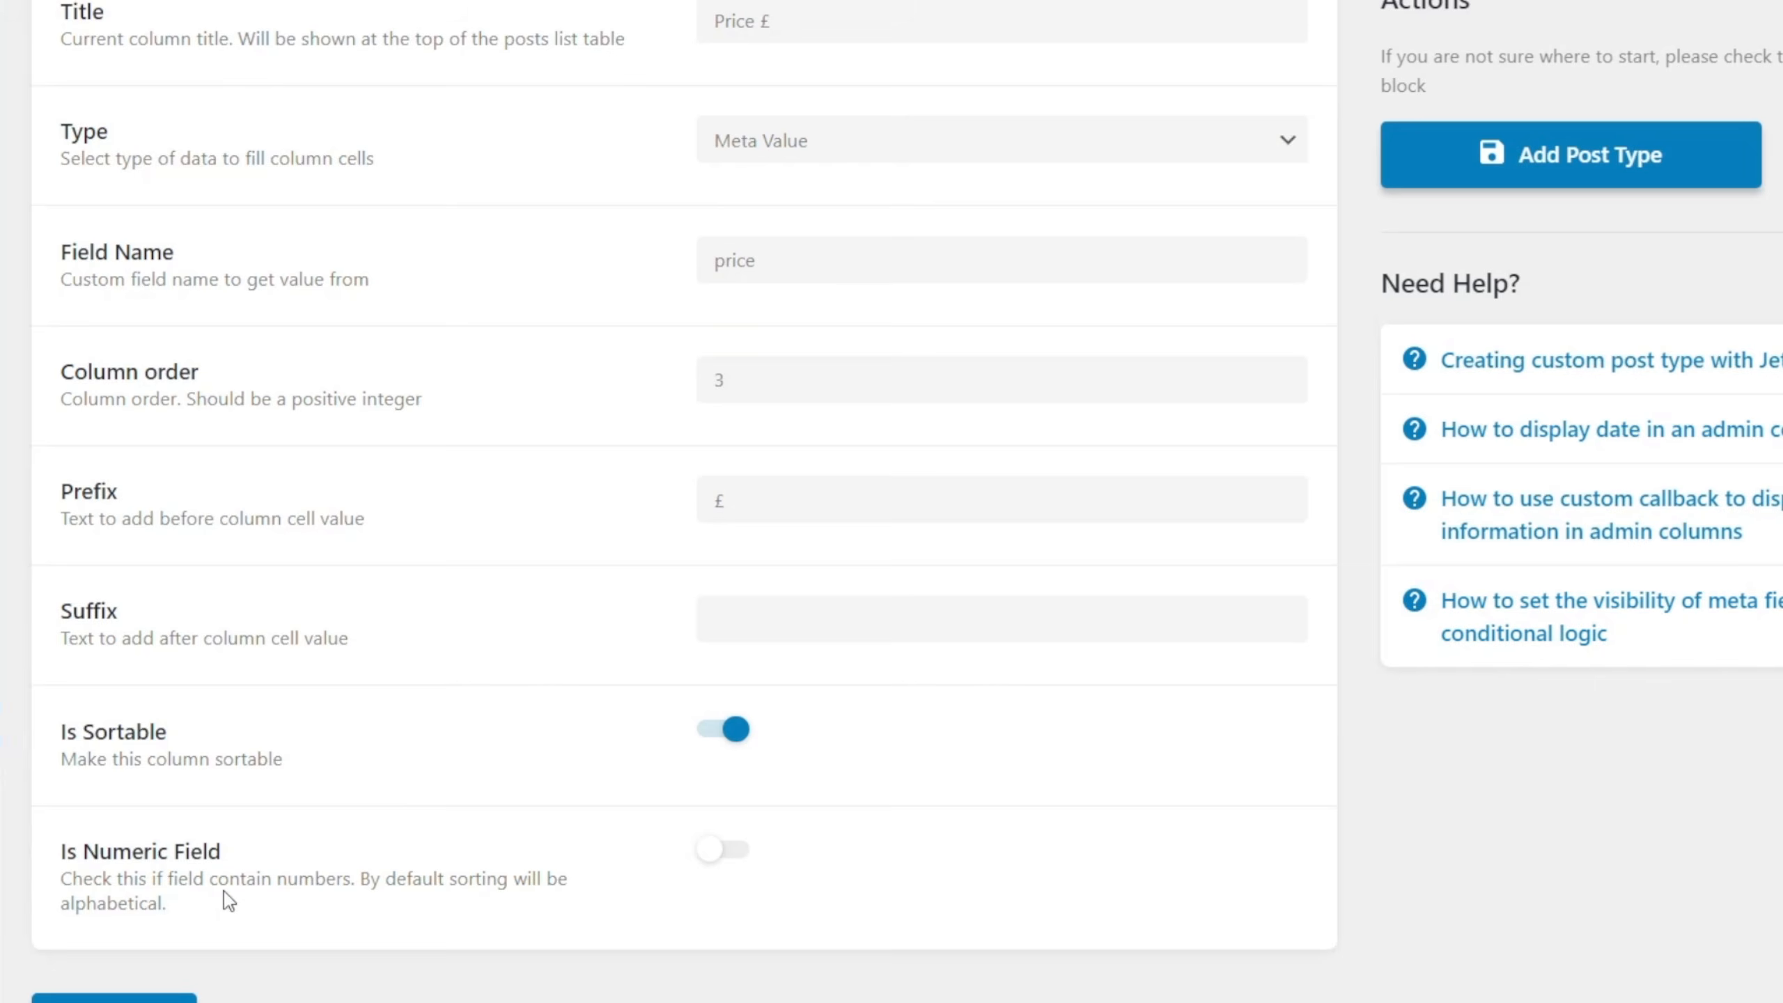
pyautogui.scroll(15, 370, 853)
pyautogui.scroll(15, 370, 848)
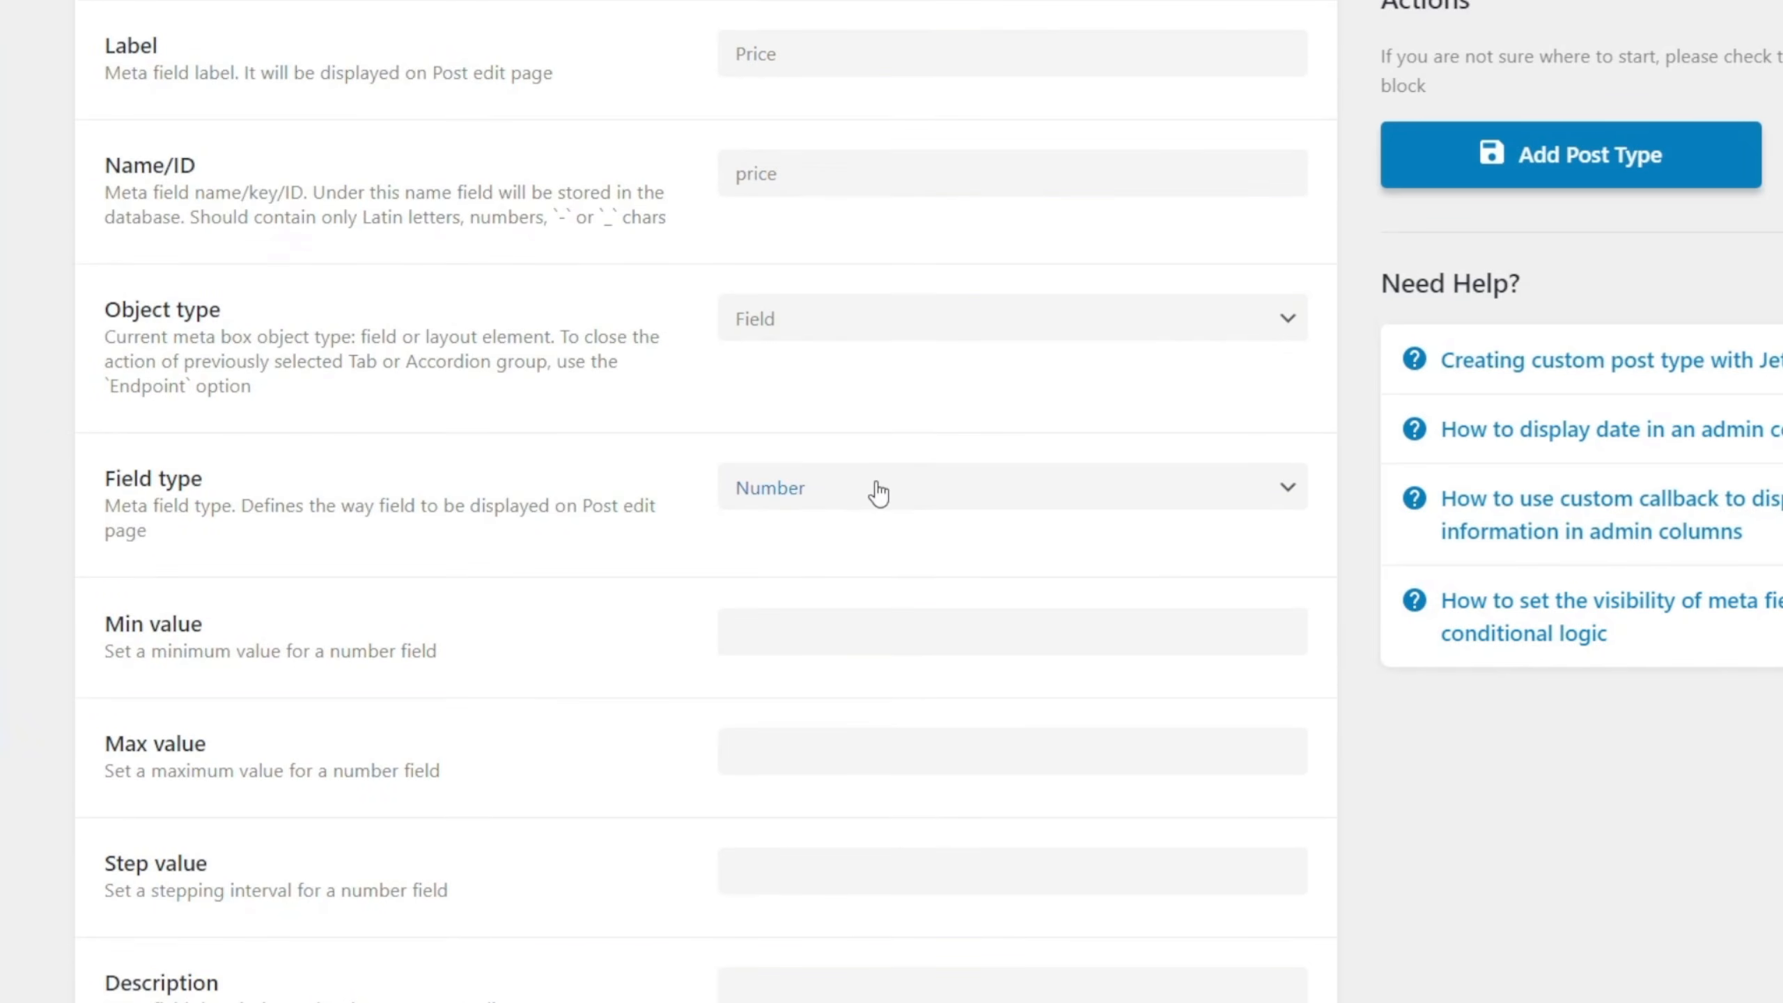
pyautogui.scroll(-15, 538, 739)
pyautogui.scroll(-15, 534, 736)
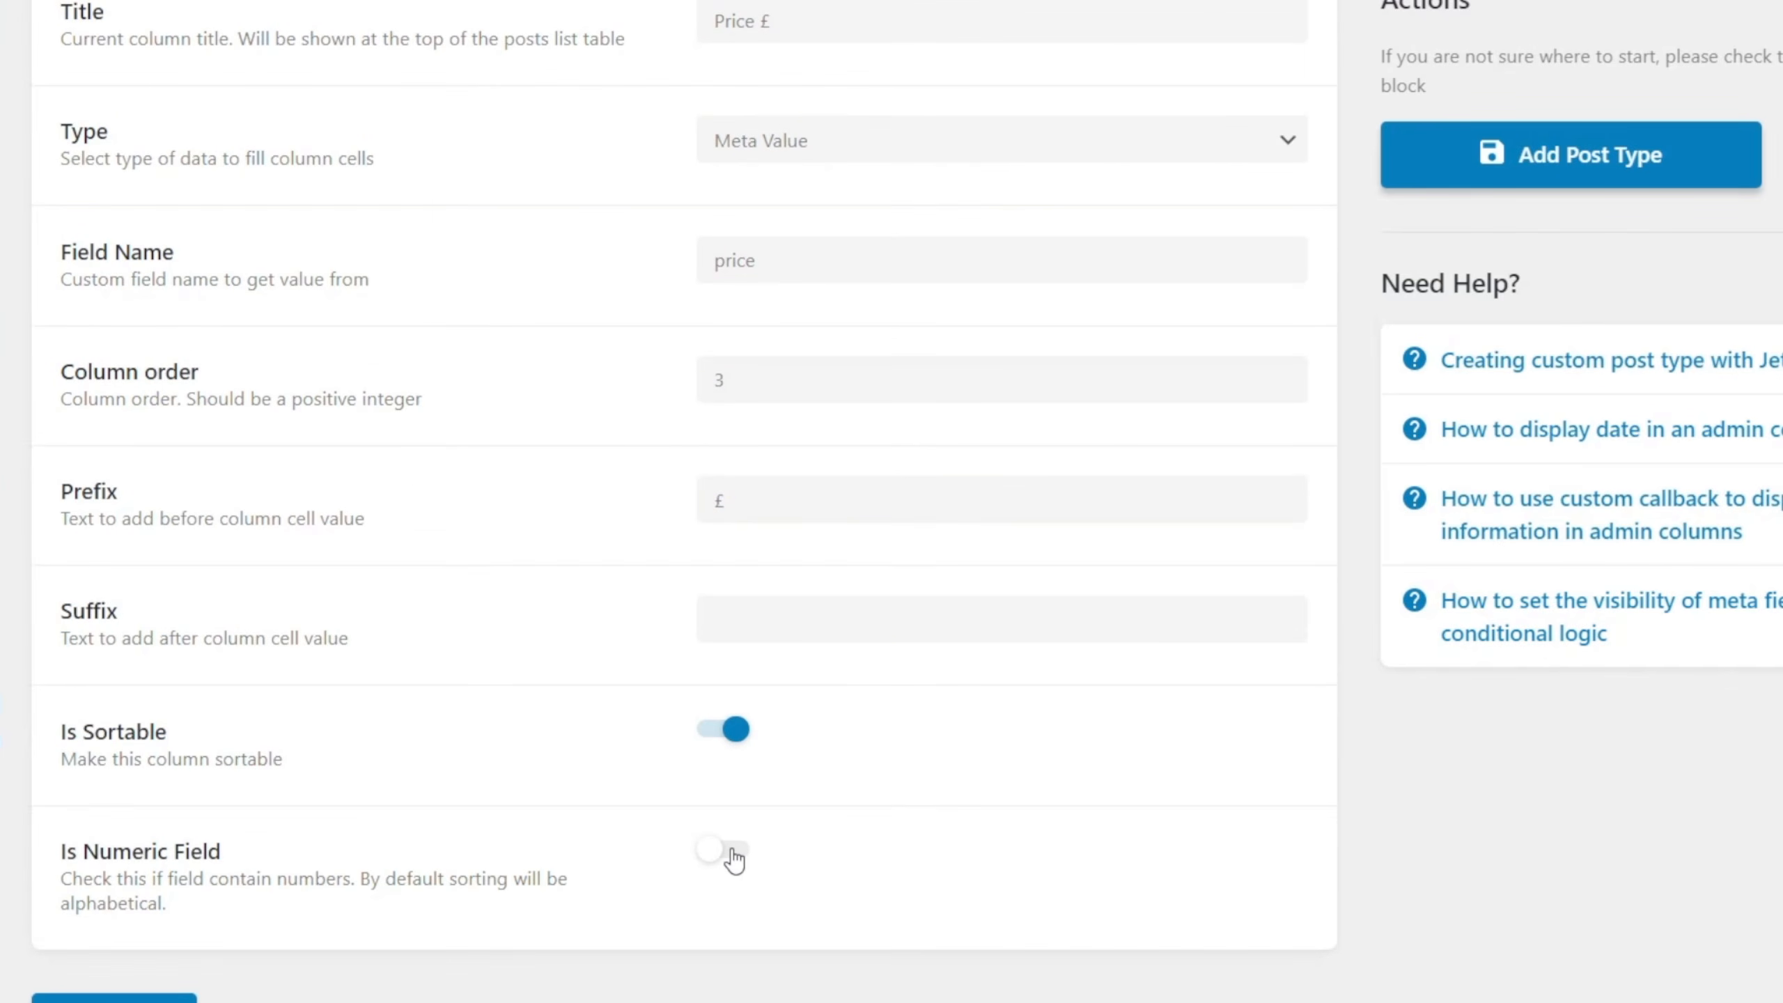
pyautogui.click(733, 857)
pyautogui.scroll(2, 439, 879)
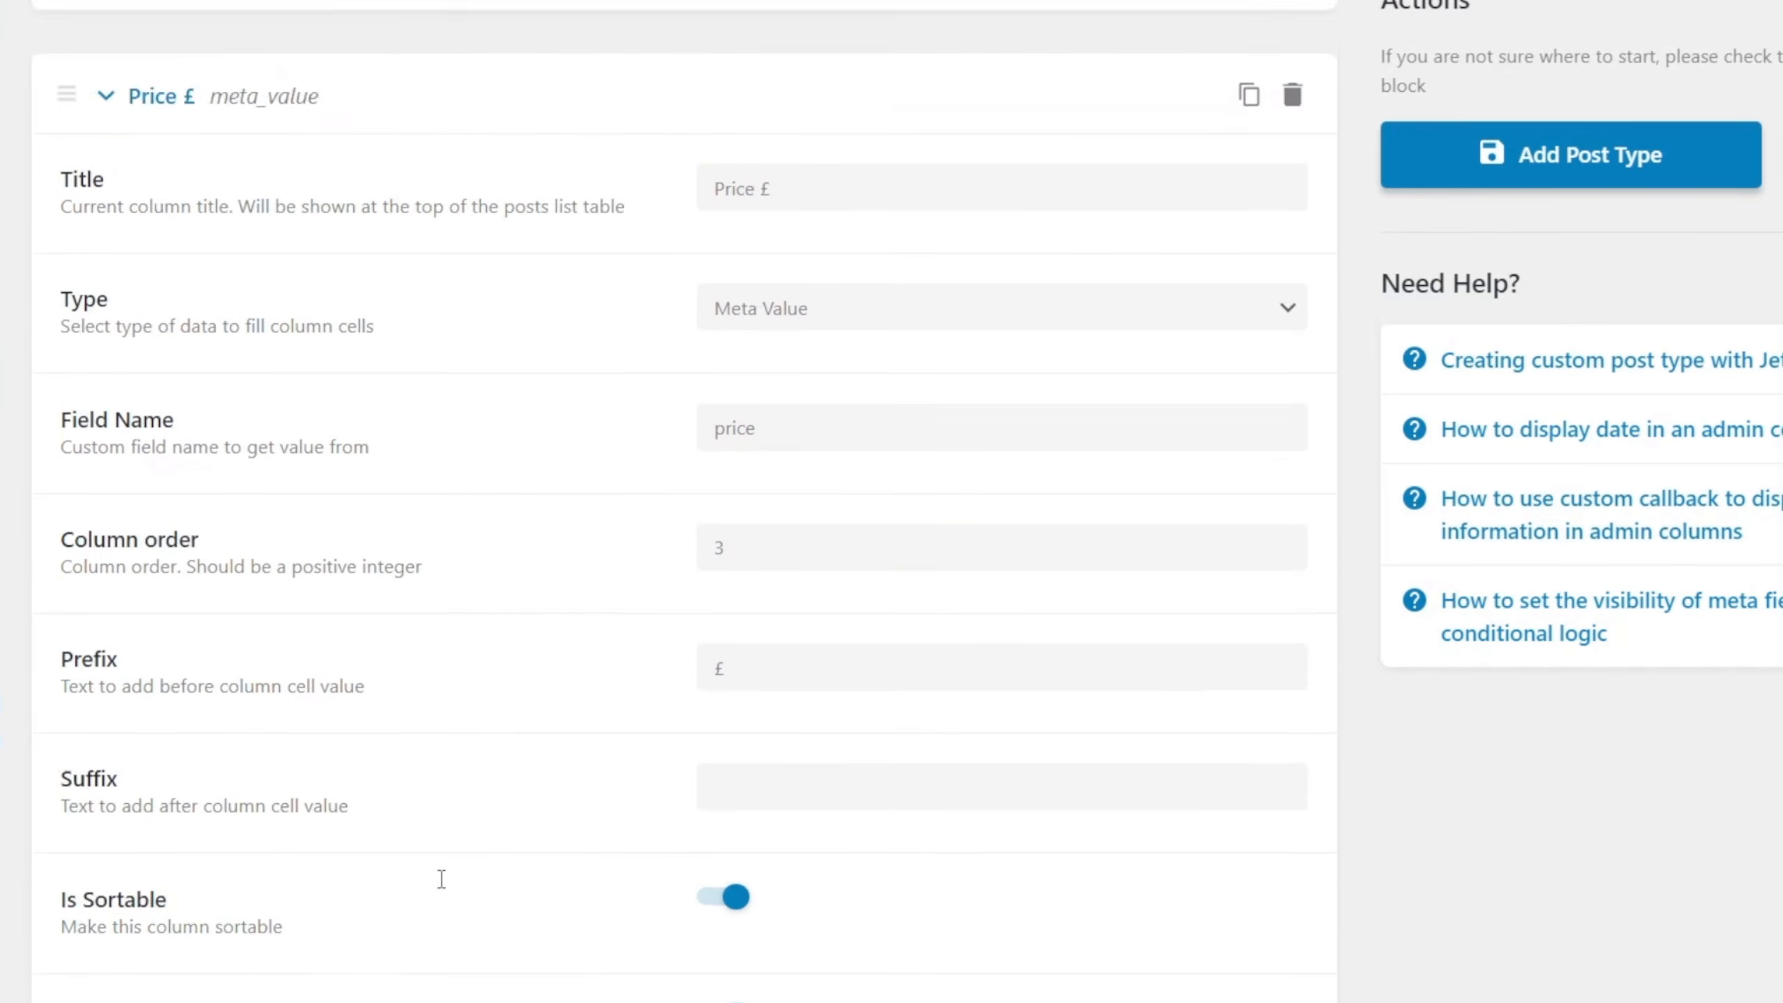
pyautogui.scroll(4, 441, 879)
pyautogui.click(105, 367)
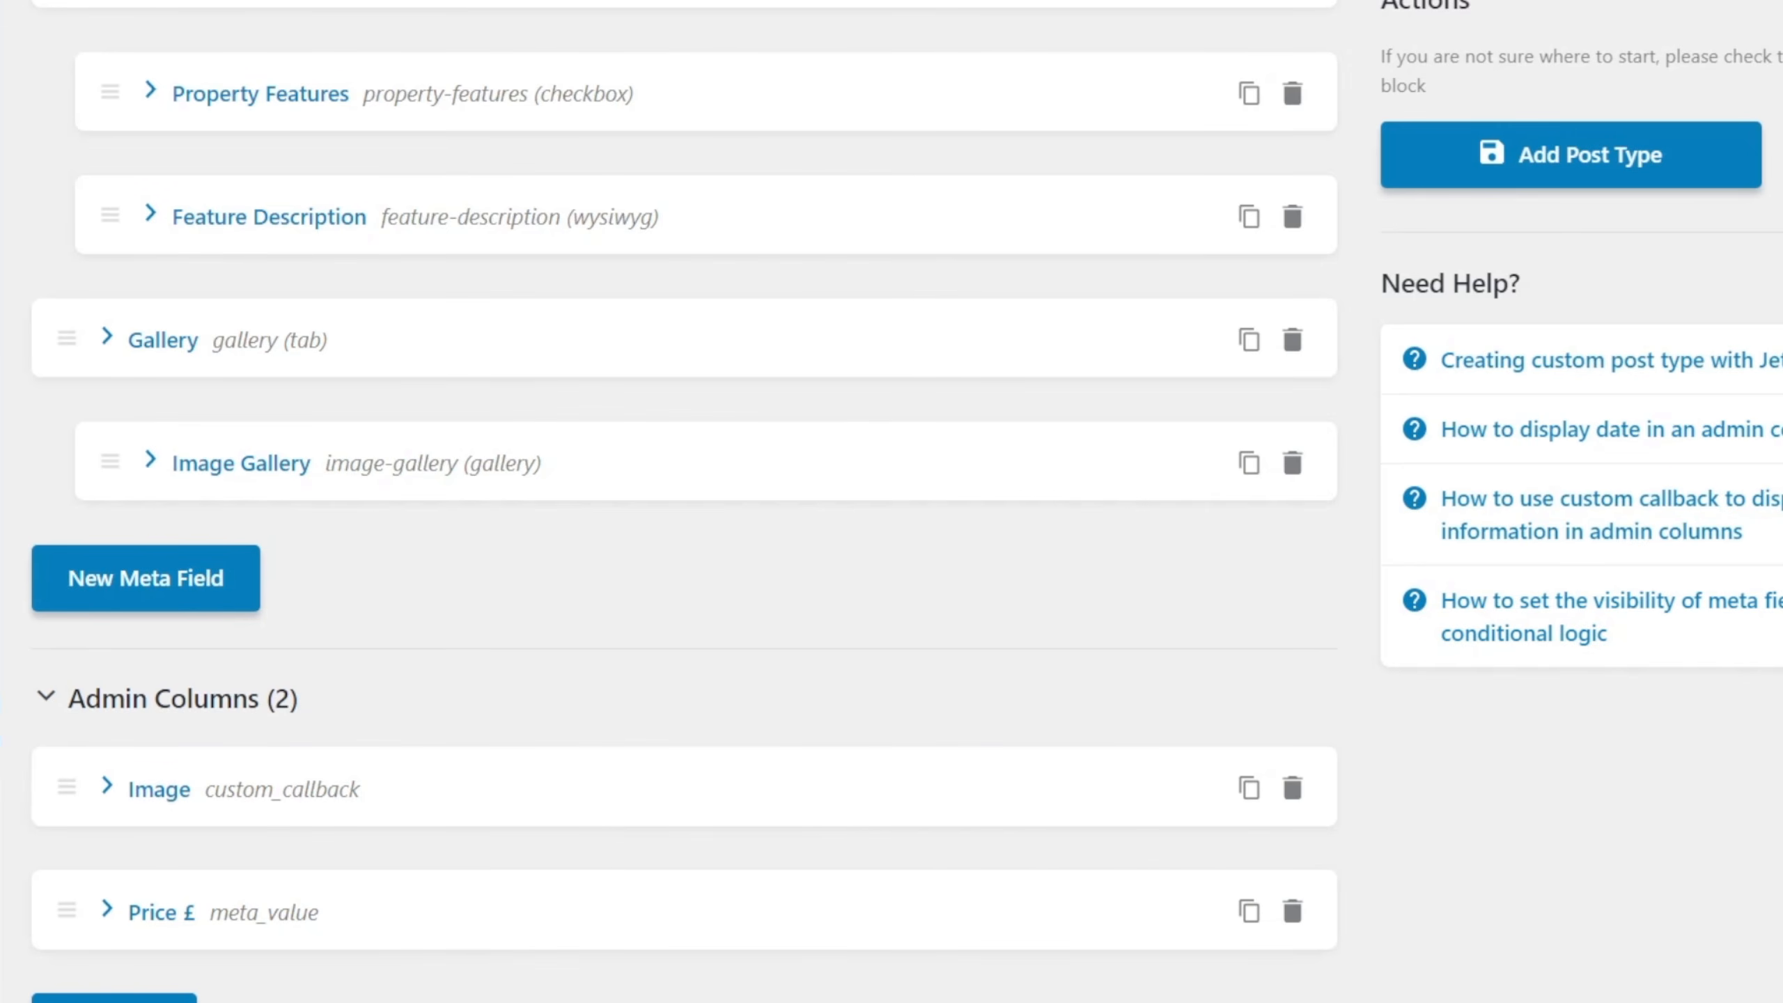
# Add a sortable, numeric admin column titled Bedrooms with bedrooms as its field name and column order 4.
pyautogui.click(115, 1001)
pyautogui.scroll(-5, 765, 457)
pyautogui.click(778, 396)
pyautogui.write('Bedrooms')
pyautogui.click(804, 617)
pyautogui.write('bedrooms')
pyautogui.click(755, 746)
pyautogui.write('4')
pyautogui.scroll(-5, 694, 804)
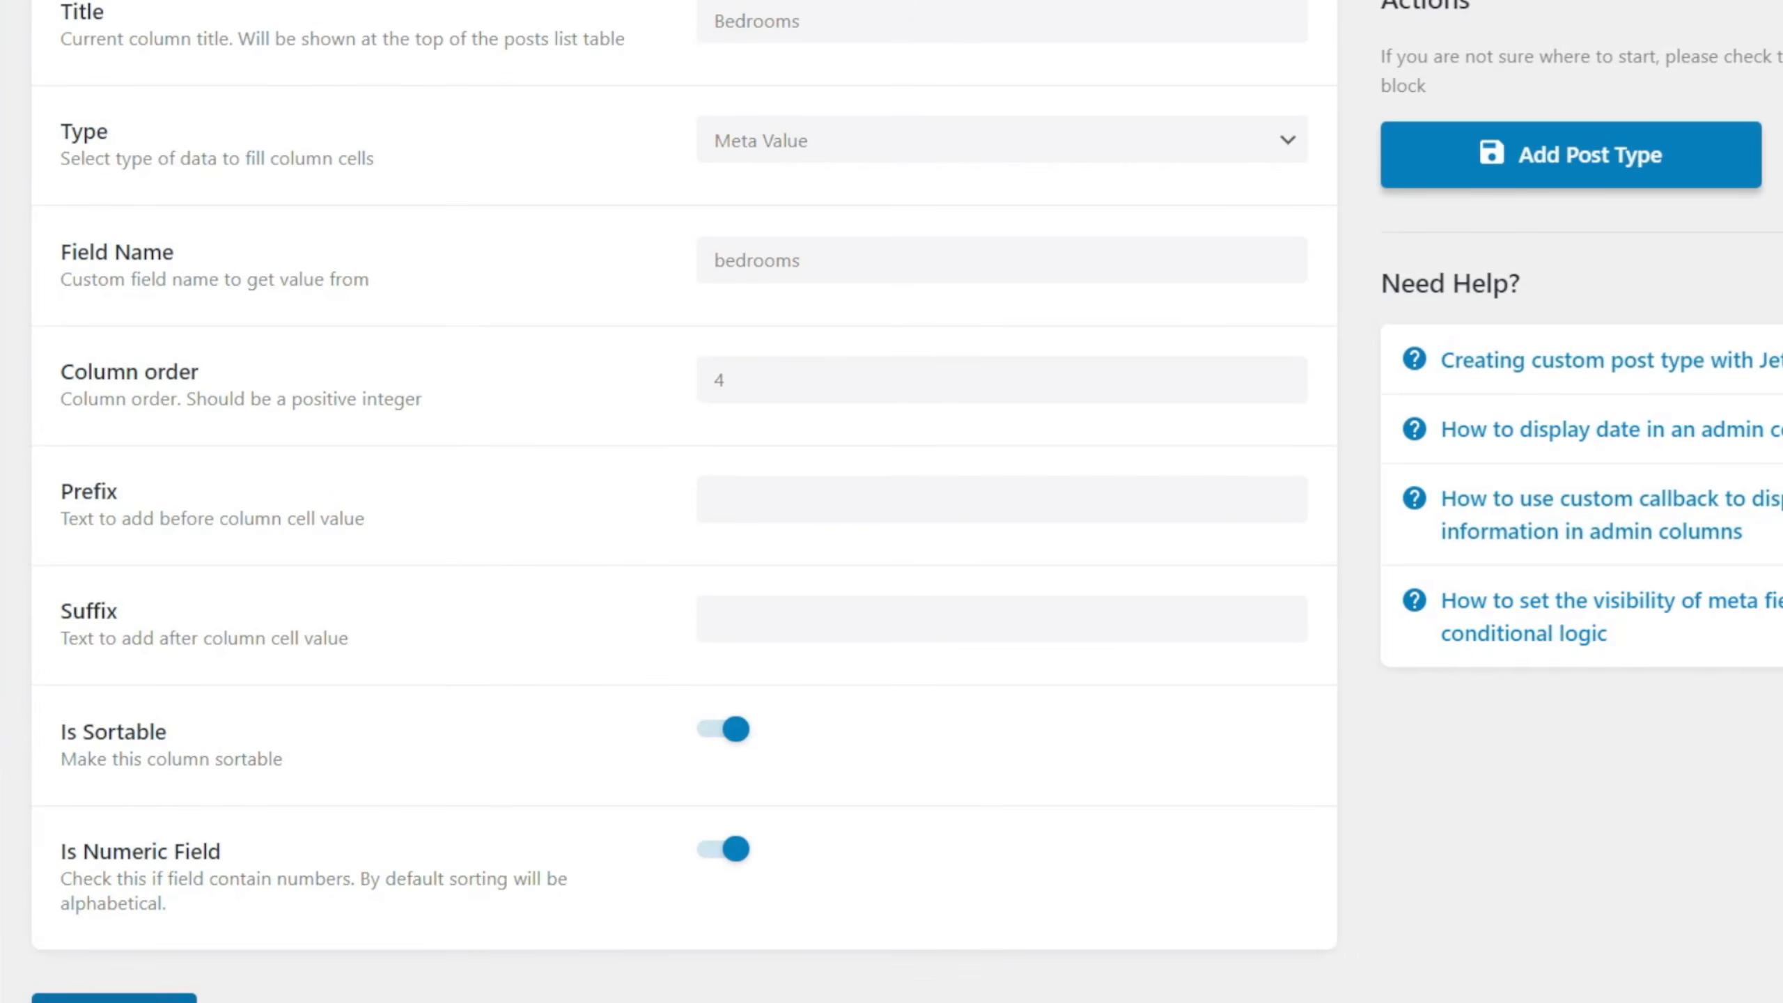
# Add an admin column titled Bathrooms with bathrooms as its field name, and save the new post type.
pyautogui.click(115, 1000)
pyautogui.scroll(-5, 791, 428)
pyautogui.click(792, 395)
pyautogui.write('Bathrooms')
pyautogui.click(775, 636)
pyautogui.write('bathrooms')
pyautogui.scroll(-5, 736, 773)
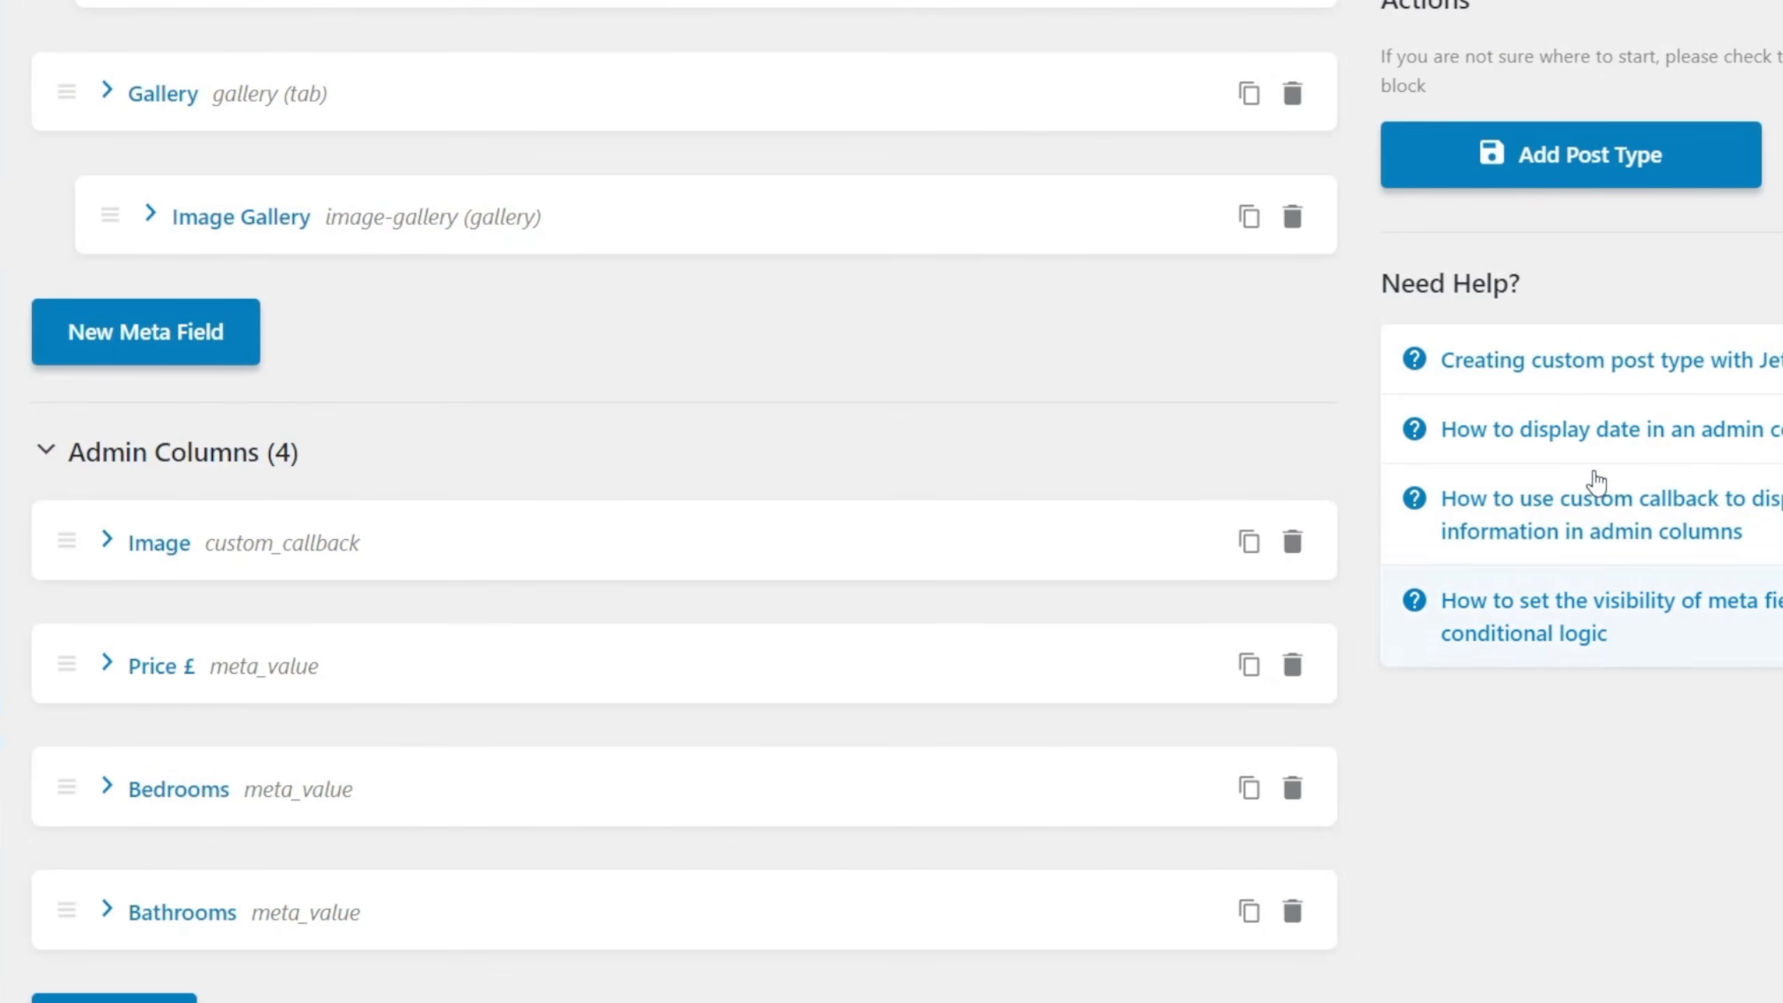
pyautogui.click(1583, 182)
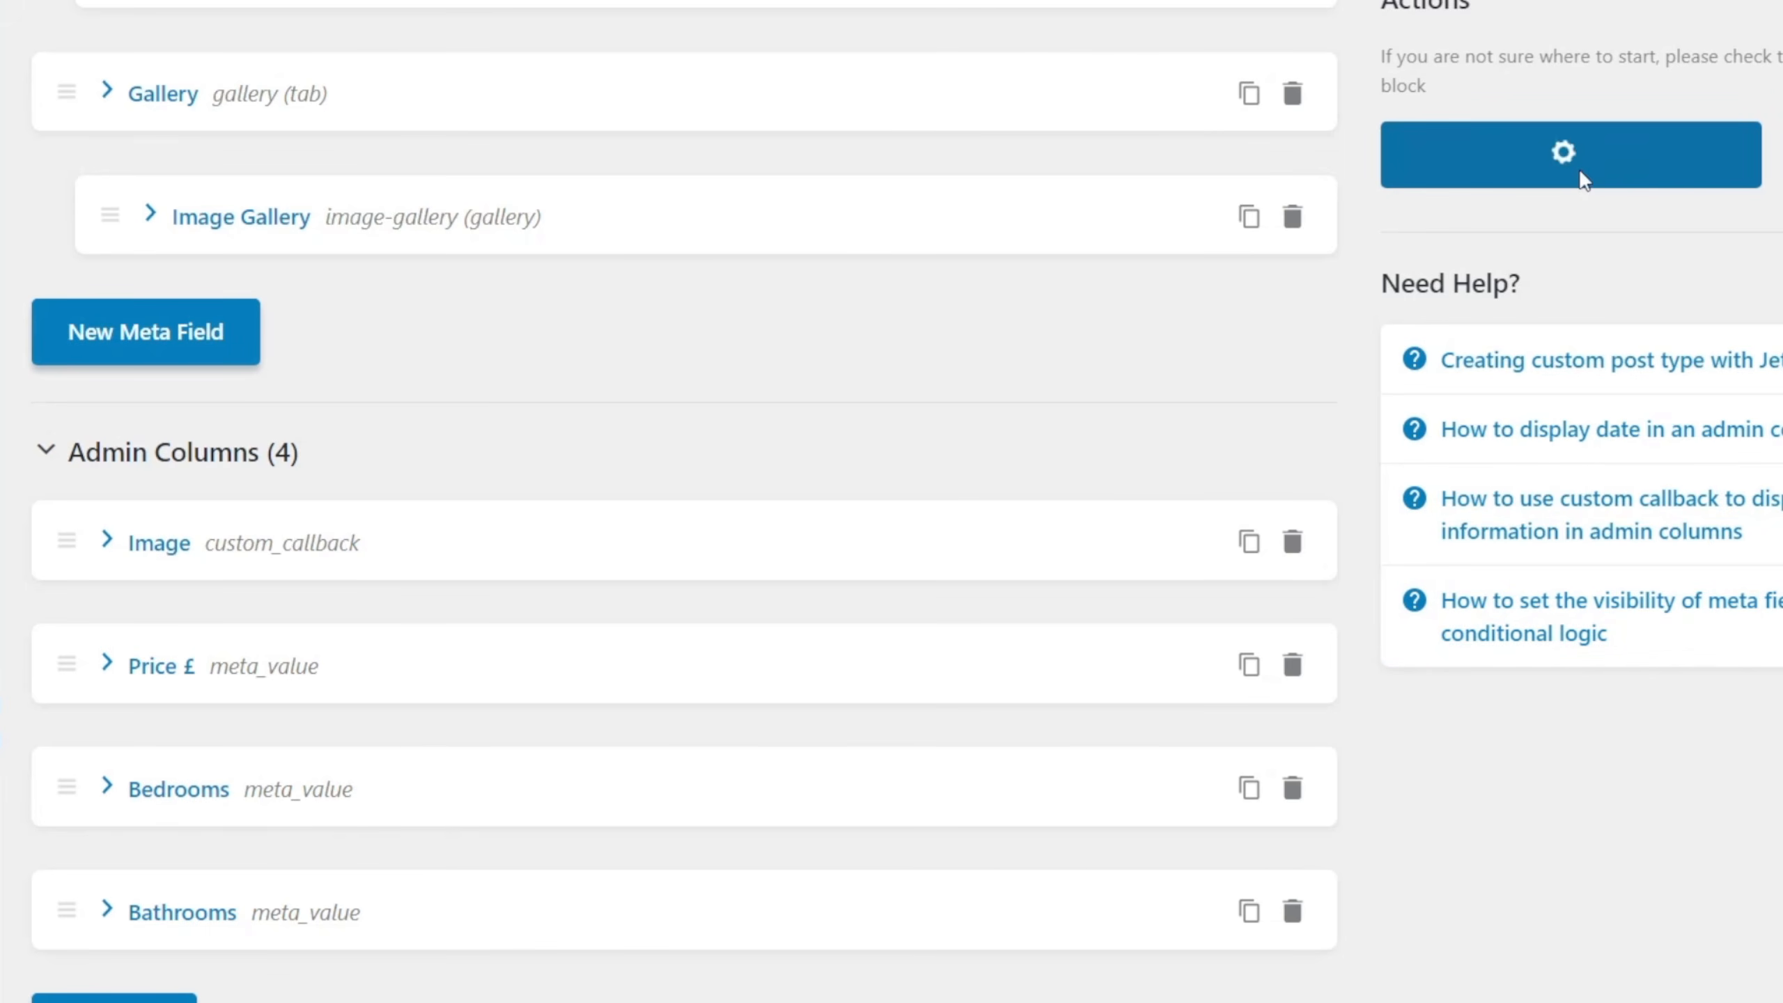
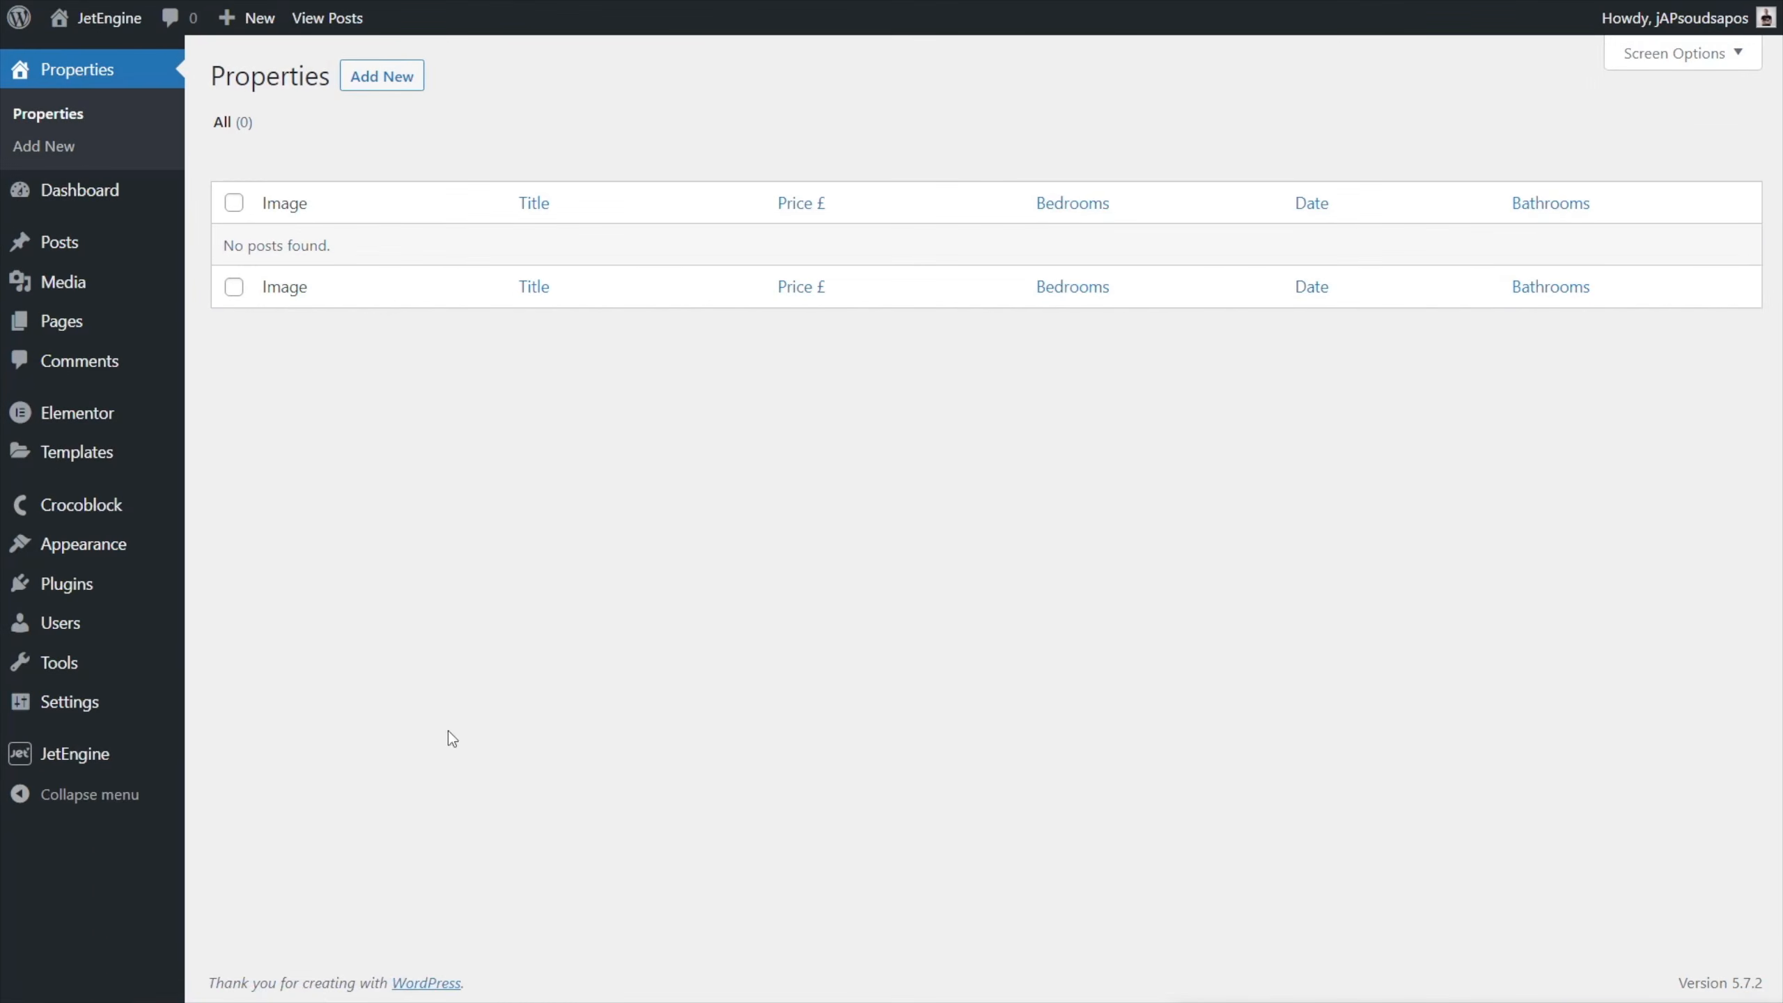
# Open the Properties custom post type for editing in JetEngine and bring up its admin columns.
pyautogui.moveTo(89, 766)
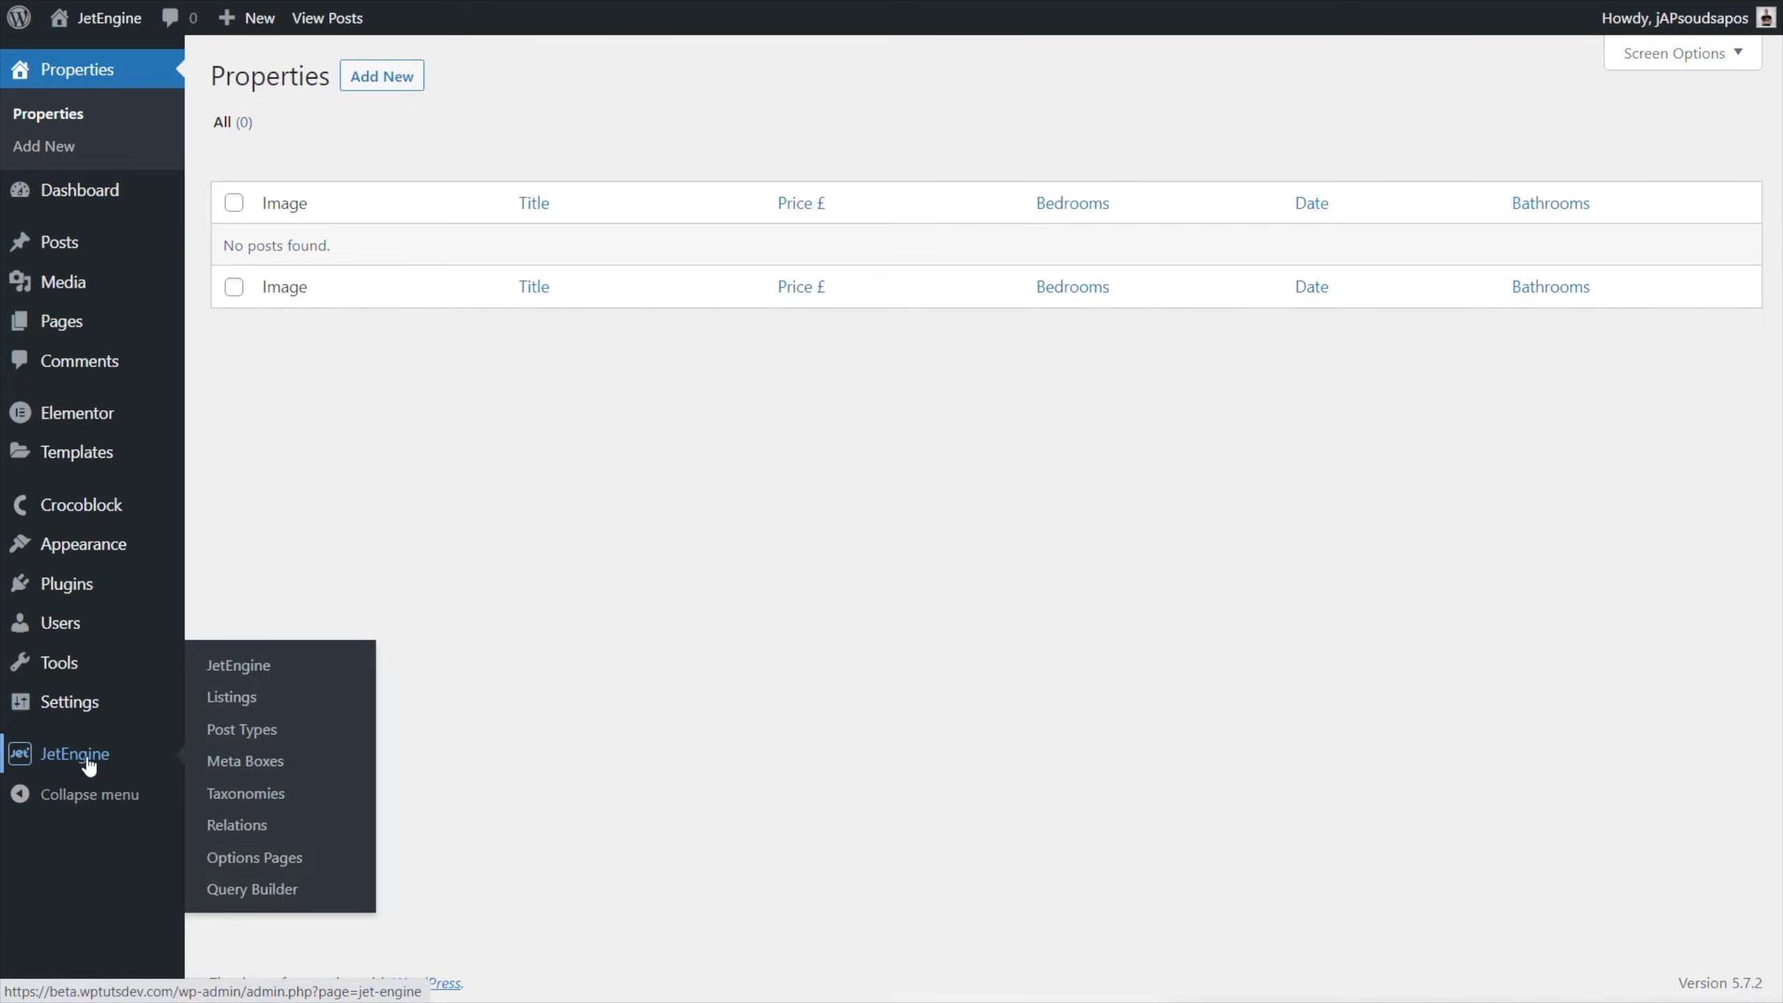
pyautogui.click(254, 736)
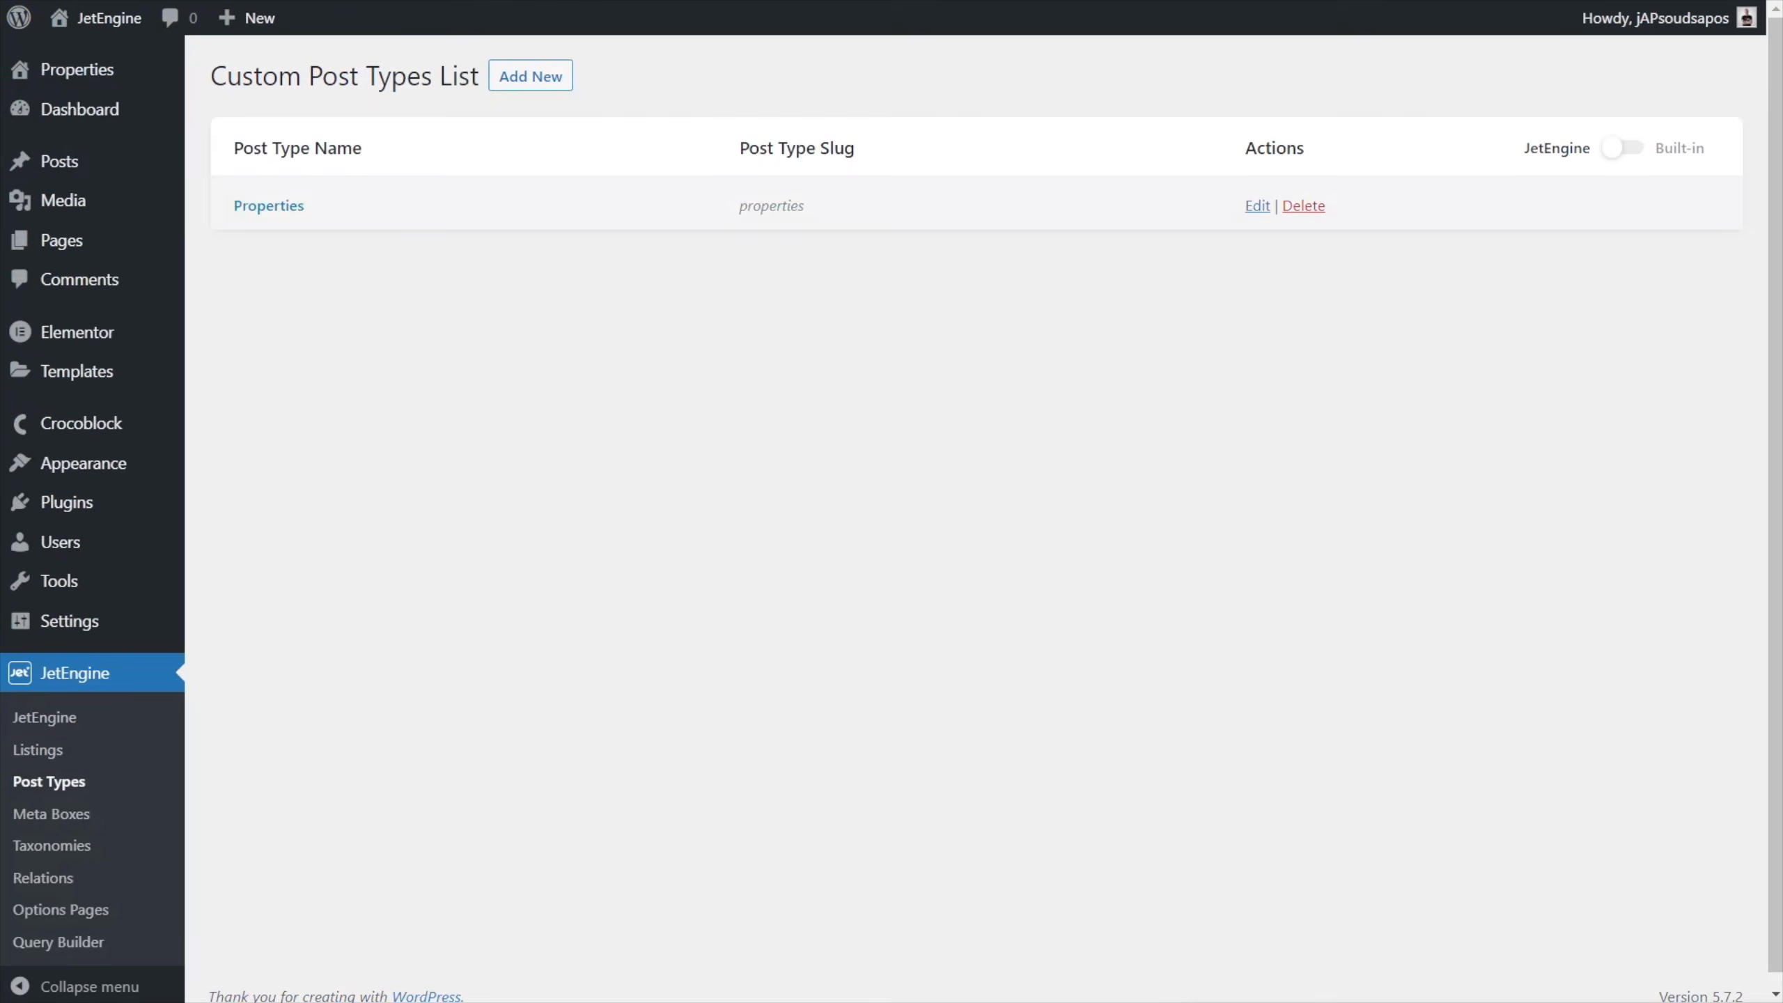
pyautogui.click(275, 219)
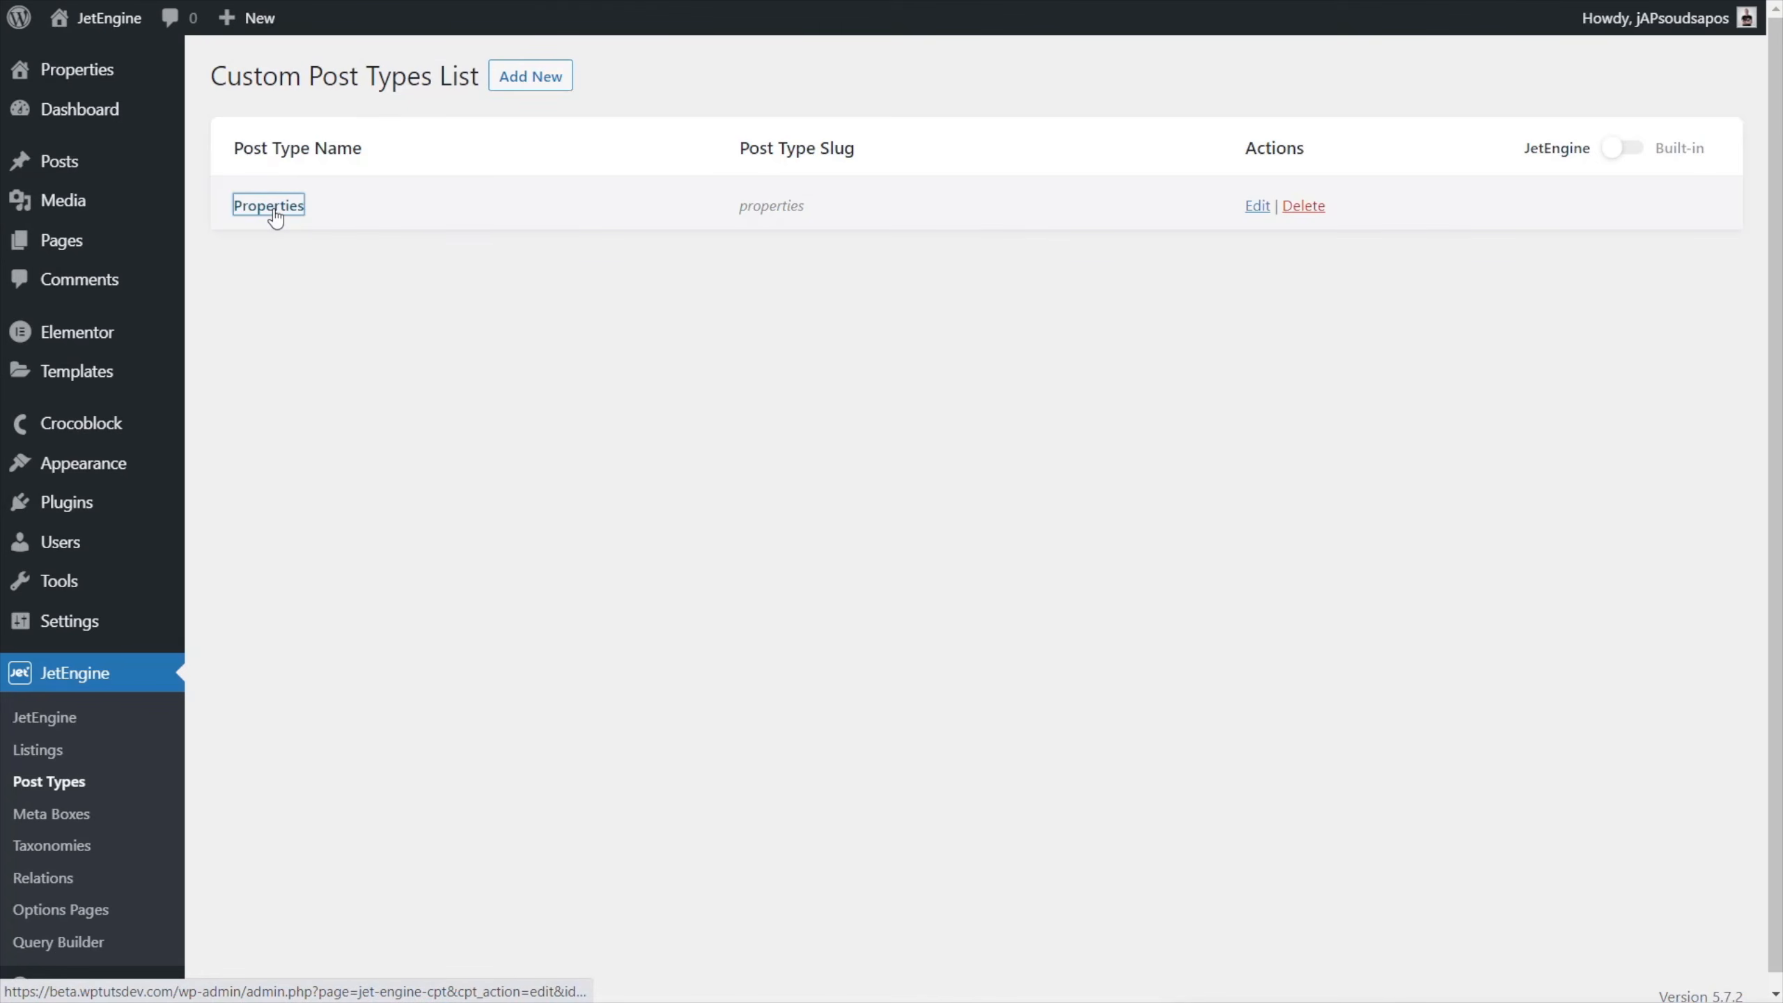
pyautogui.scroll(-15, 481, 718)
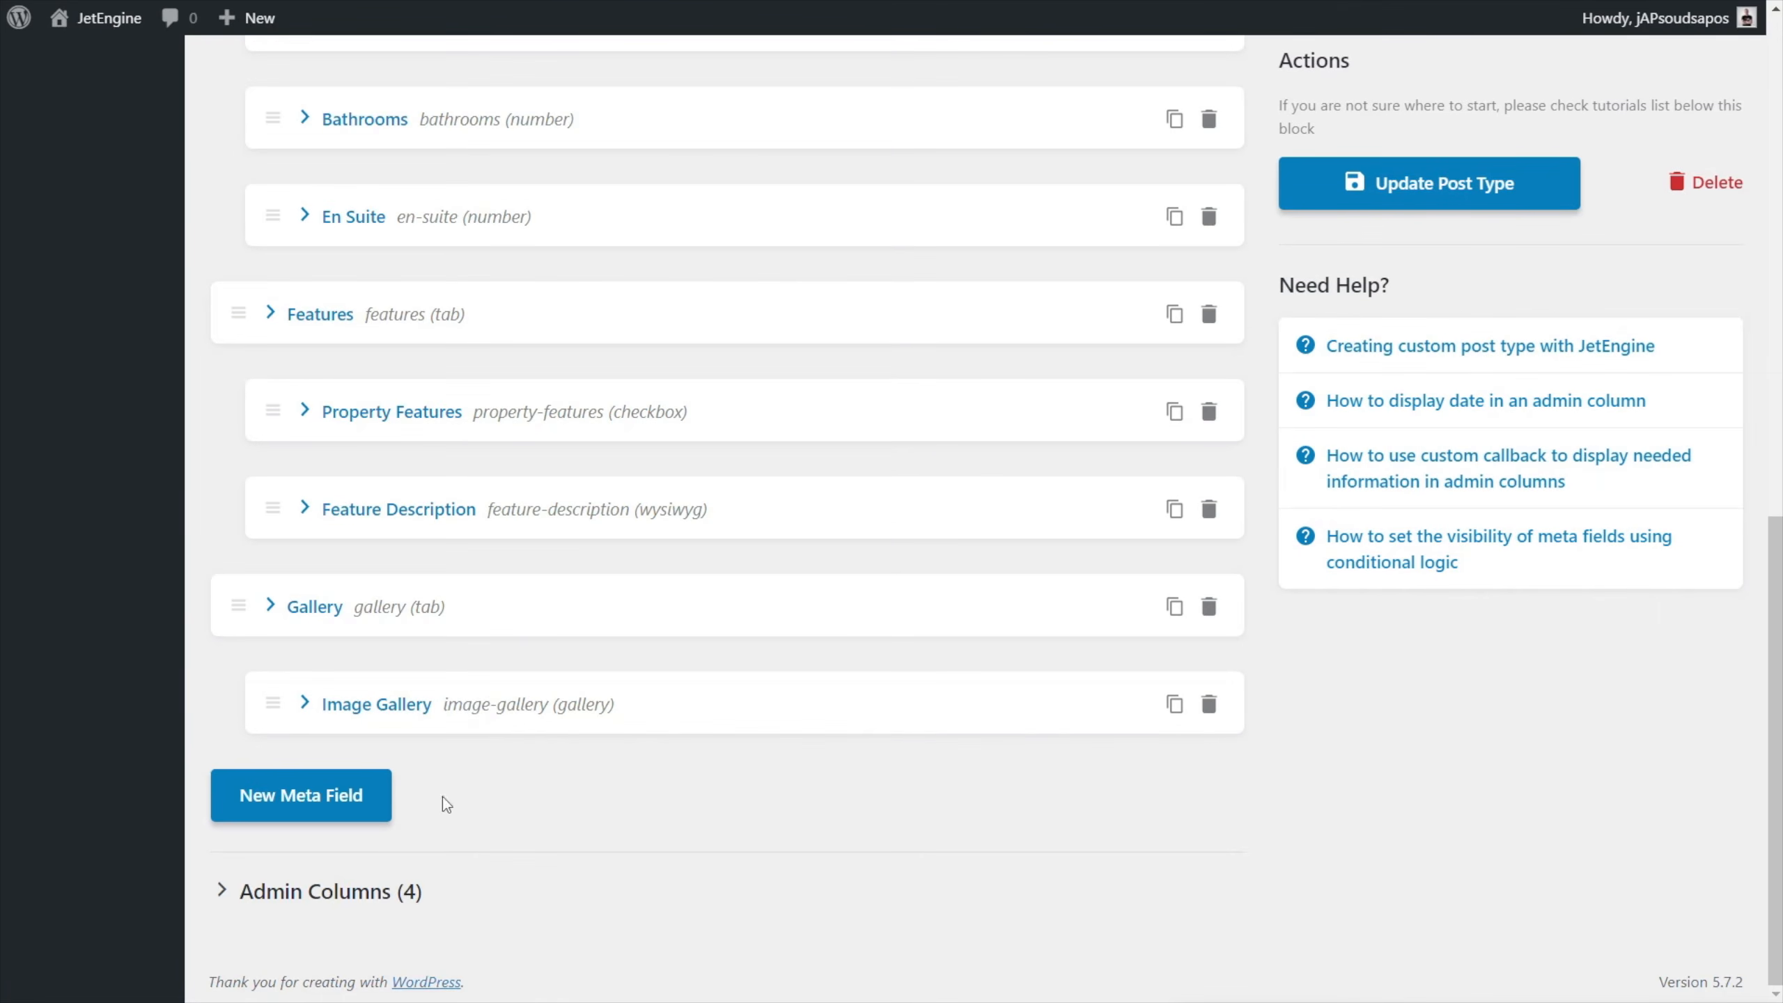
pyautogui.click(316, 897)
pyautogui.scroll(-5, 776, 822)
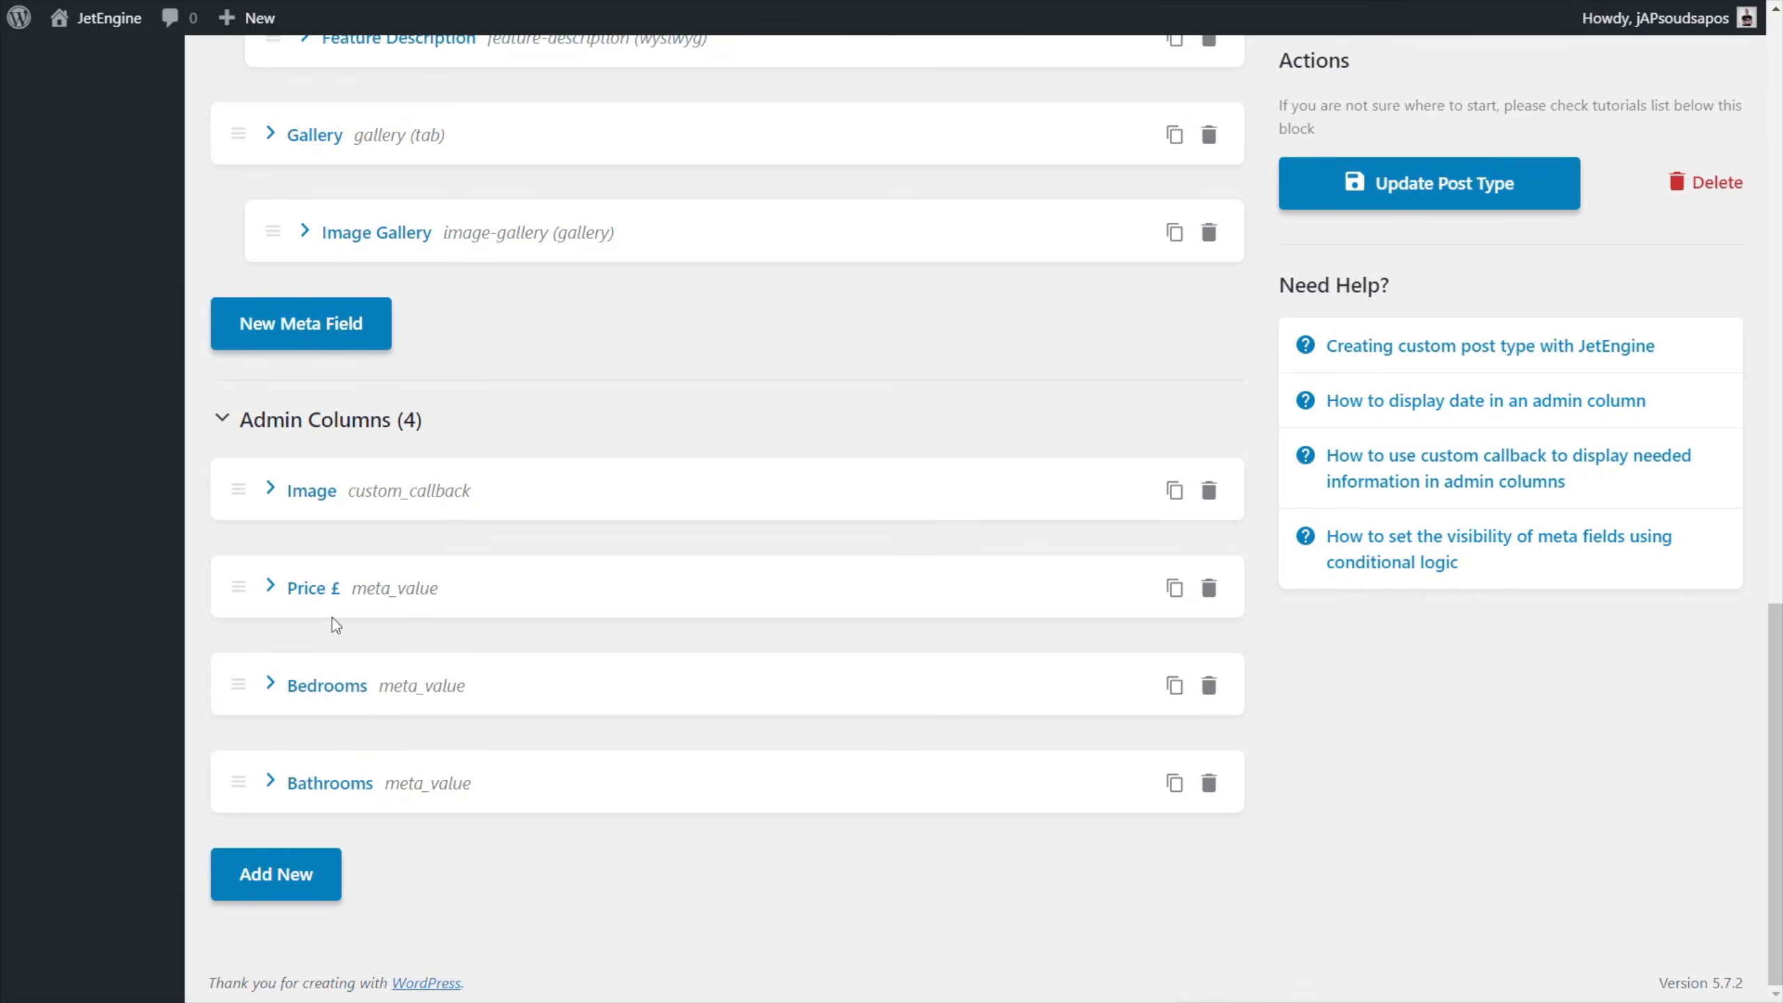
# Set the Bathrooms admin column's order to 5 and update the post type.
pyautogui.click(345, 790)
pyautogui.scroll(-5, 636, 803)
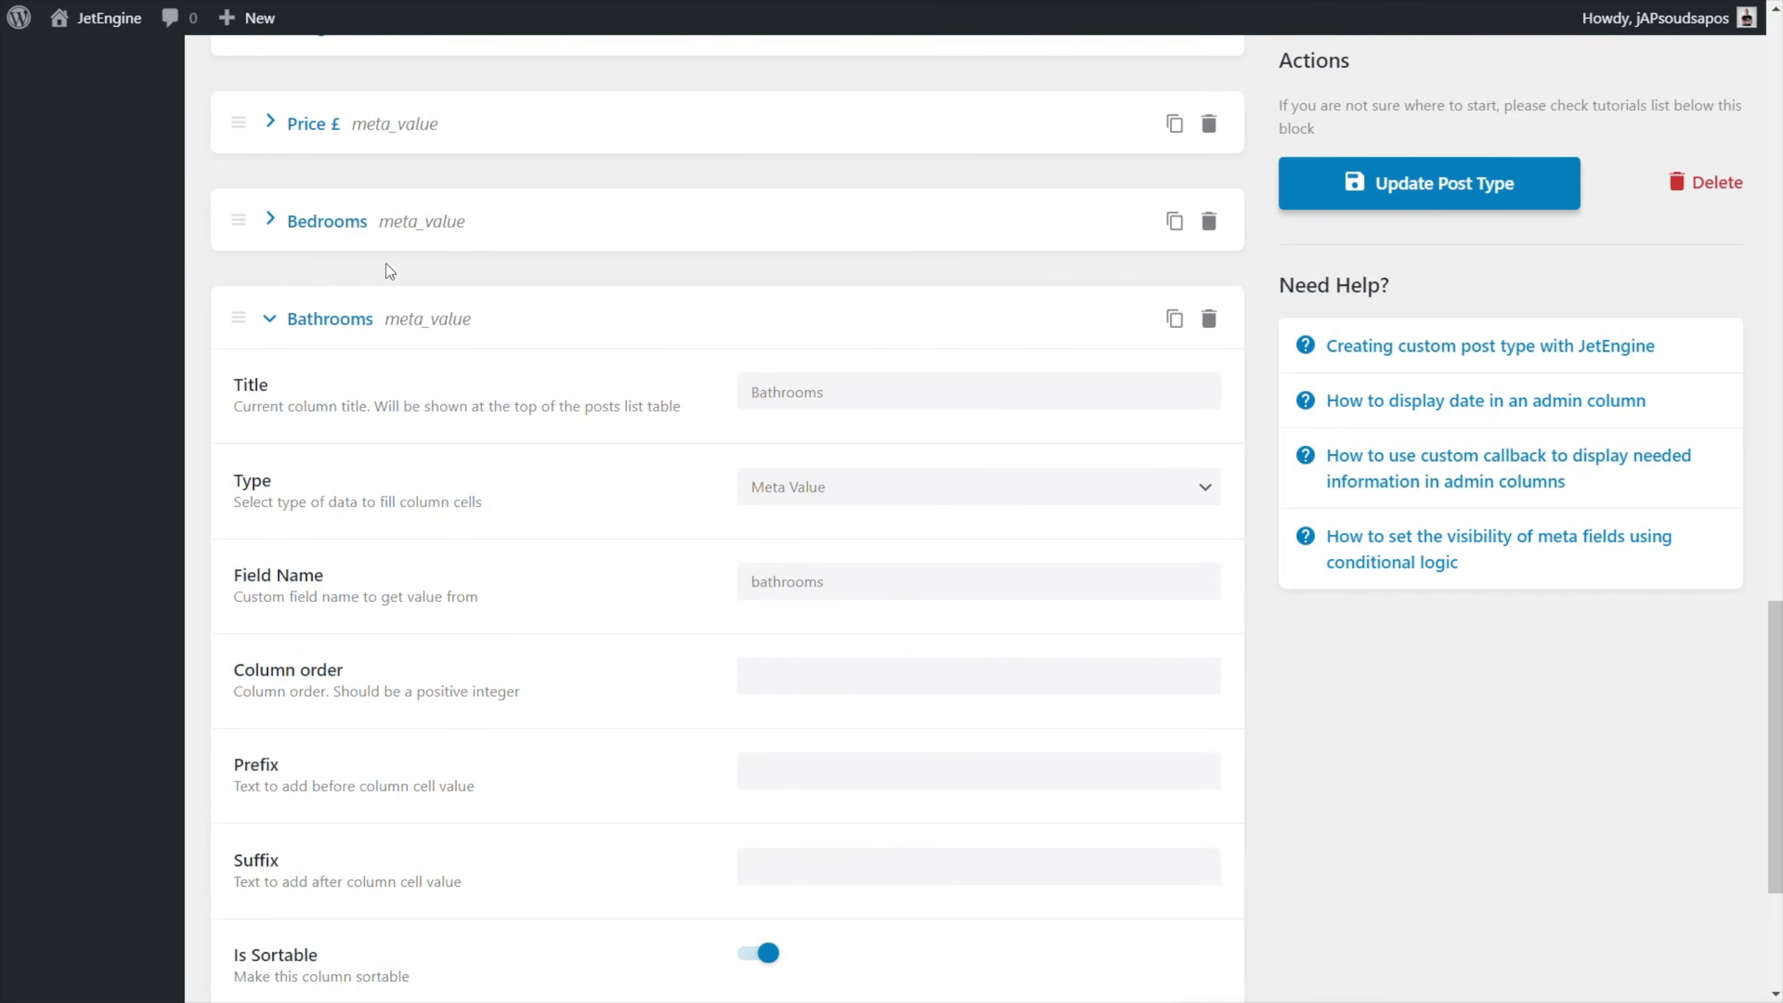
pyautogui.click(351, 224)
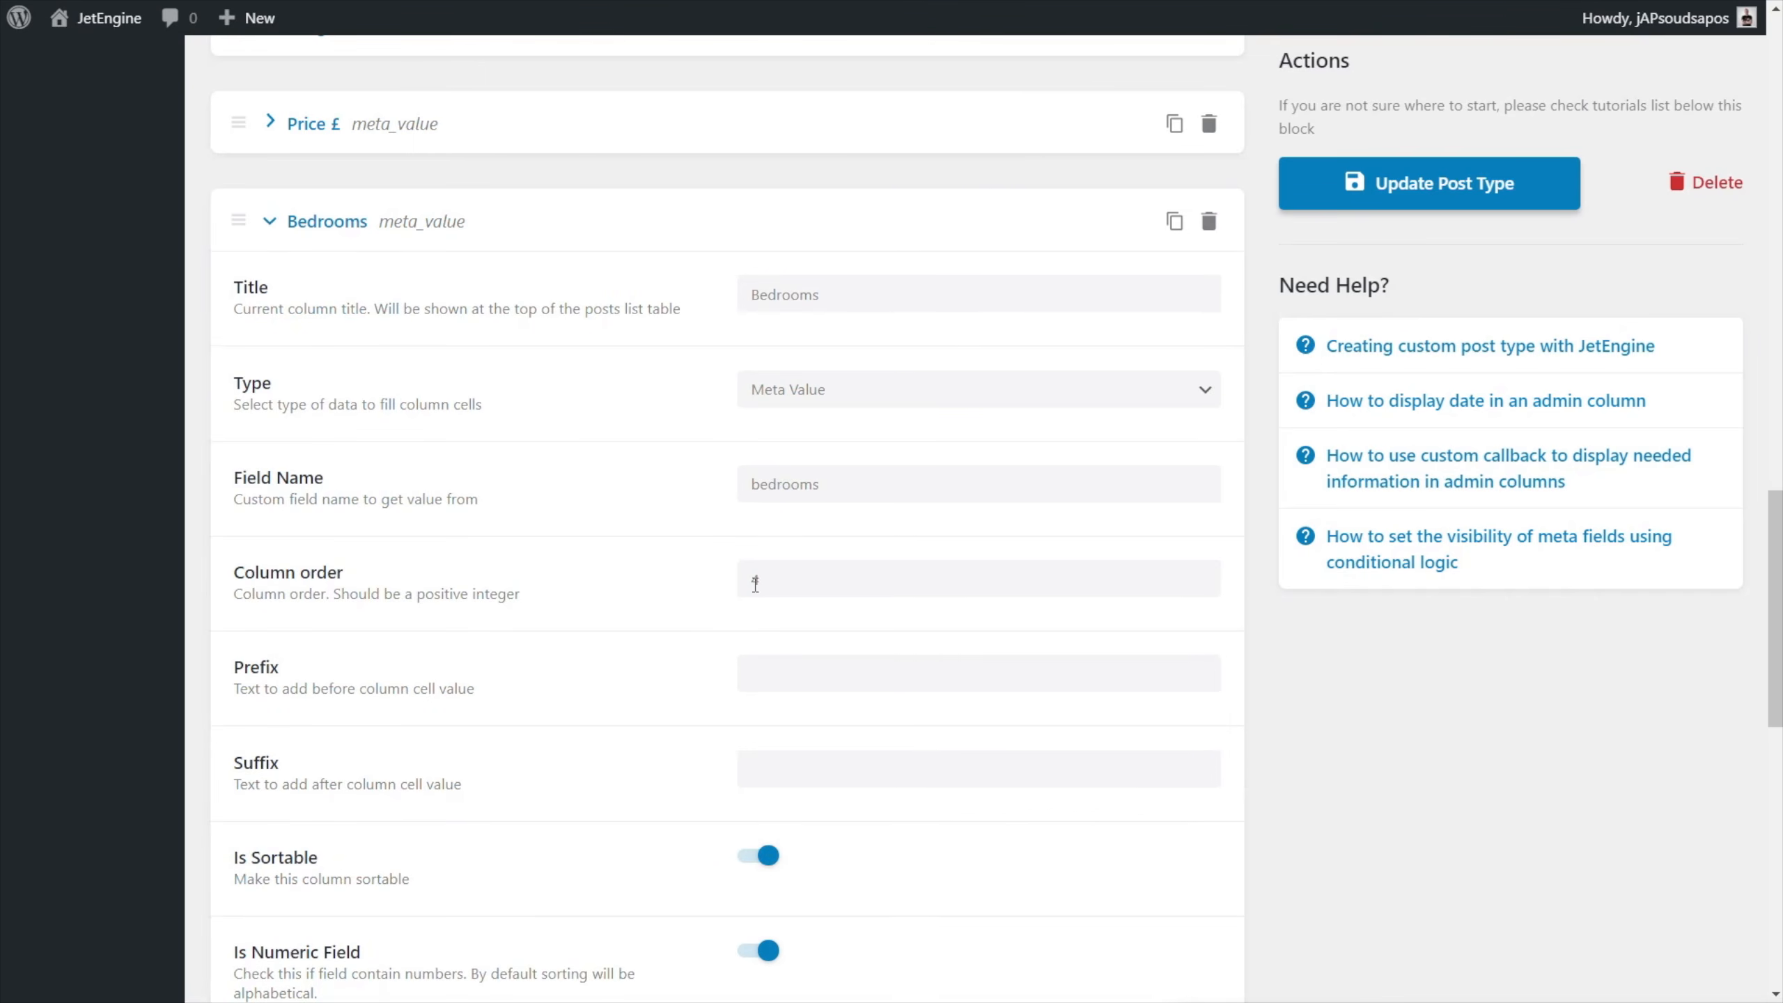
pyautogui.scroll(2, 330, 152)
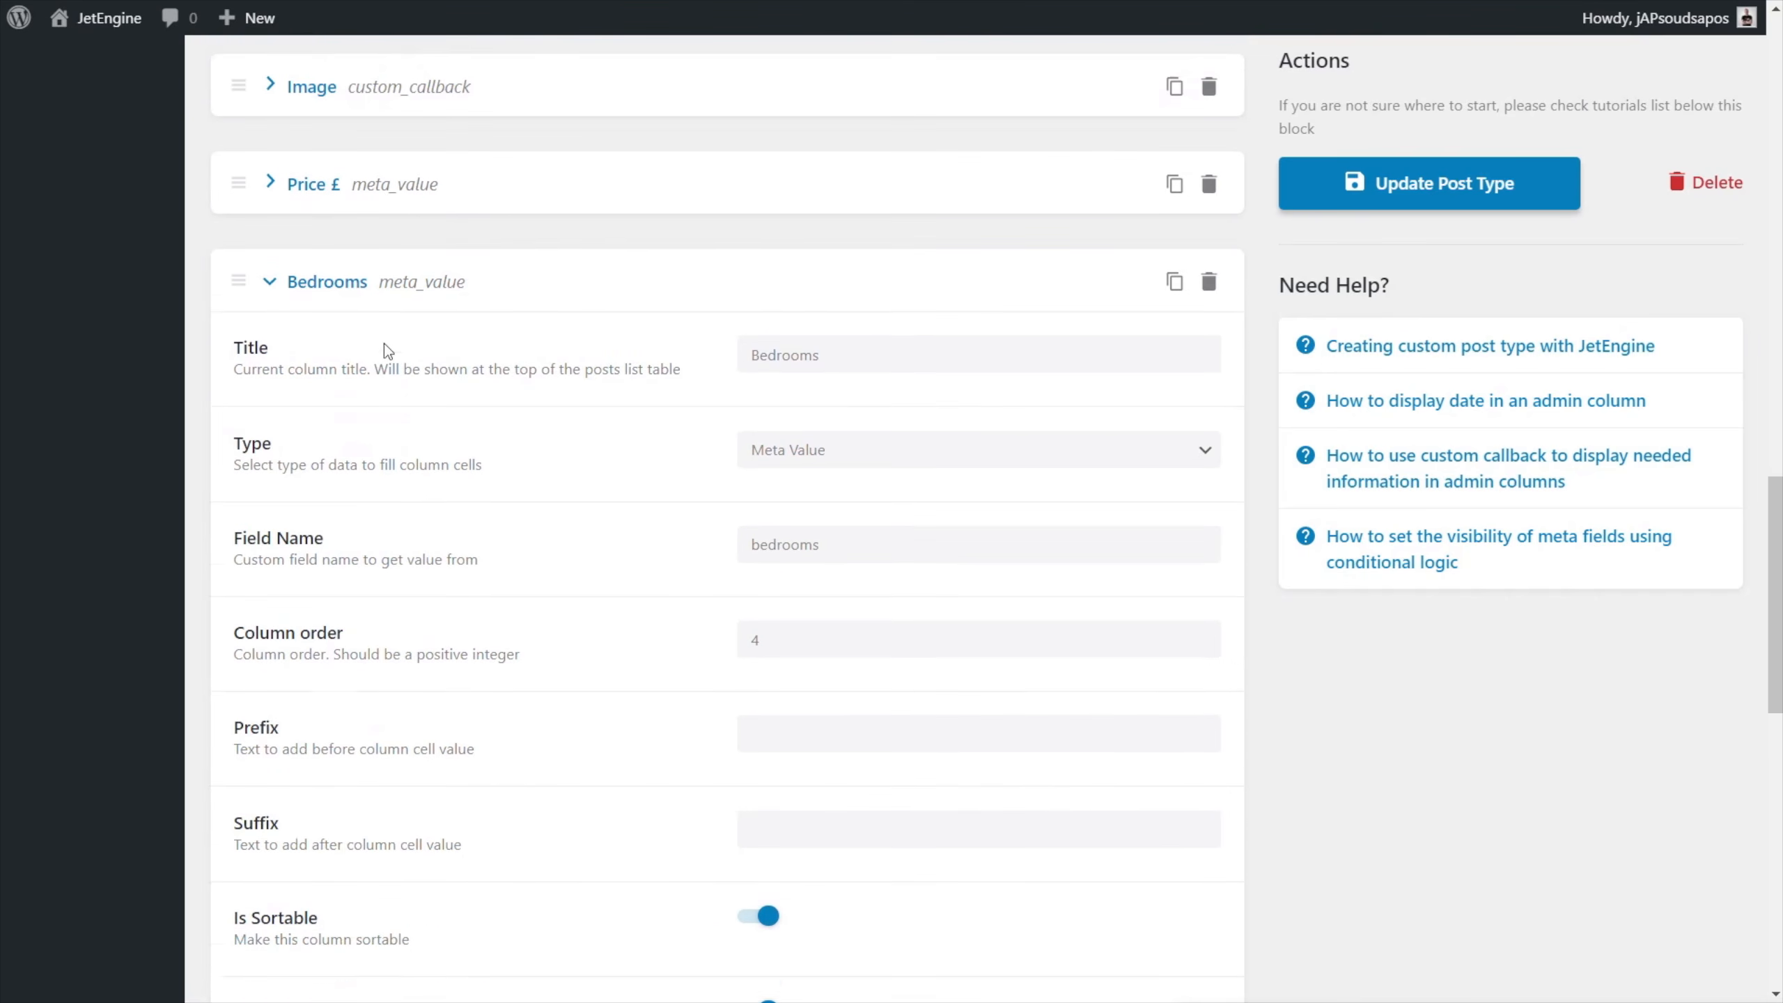
pyautogui.scroll(-10, 310, 249)
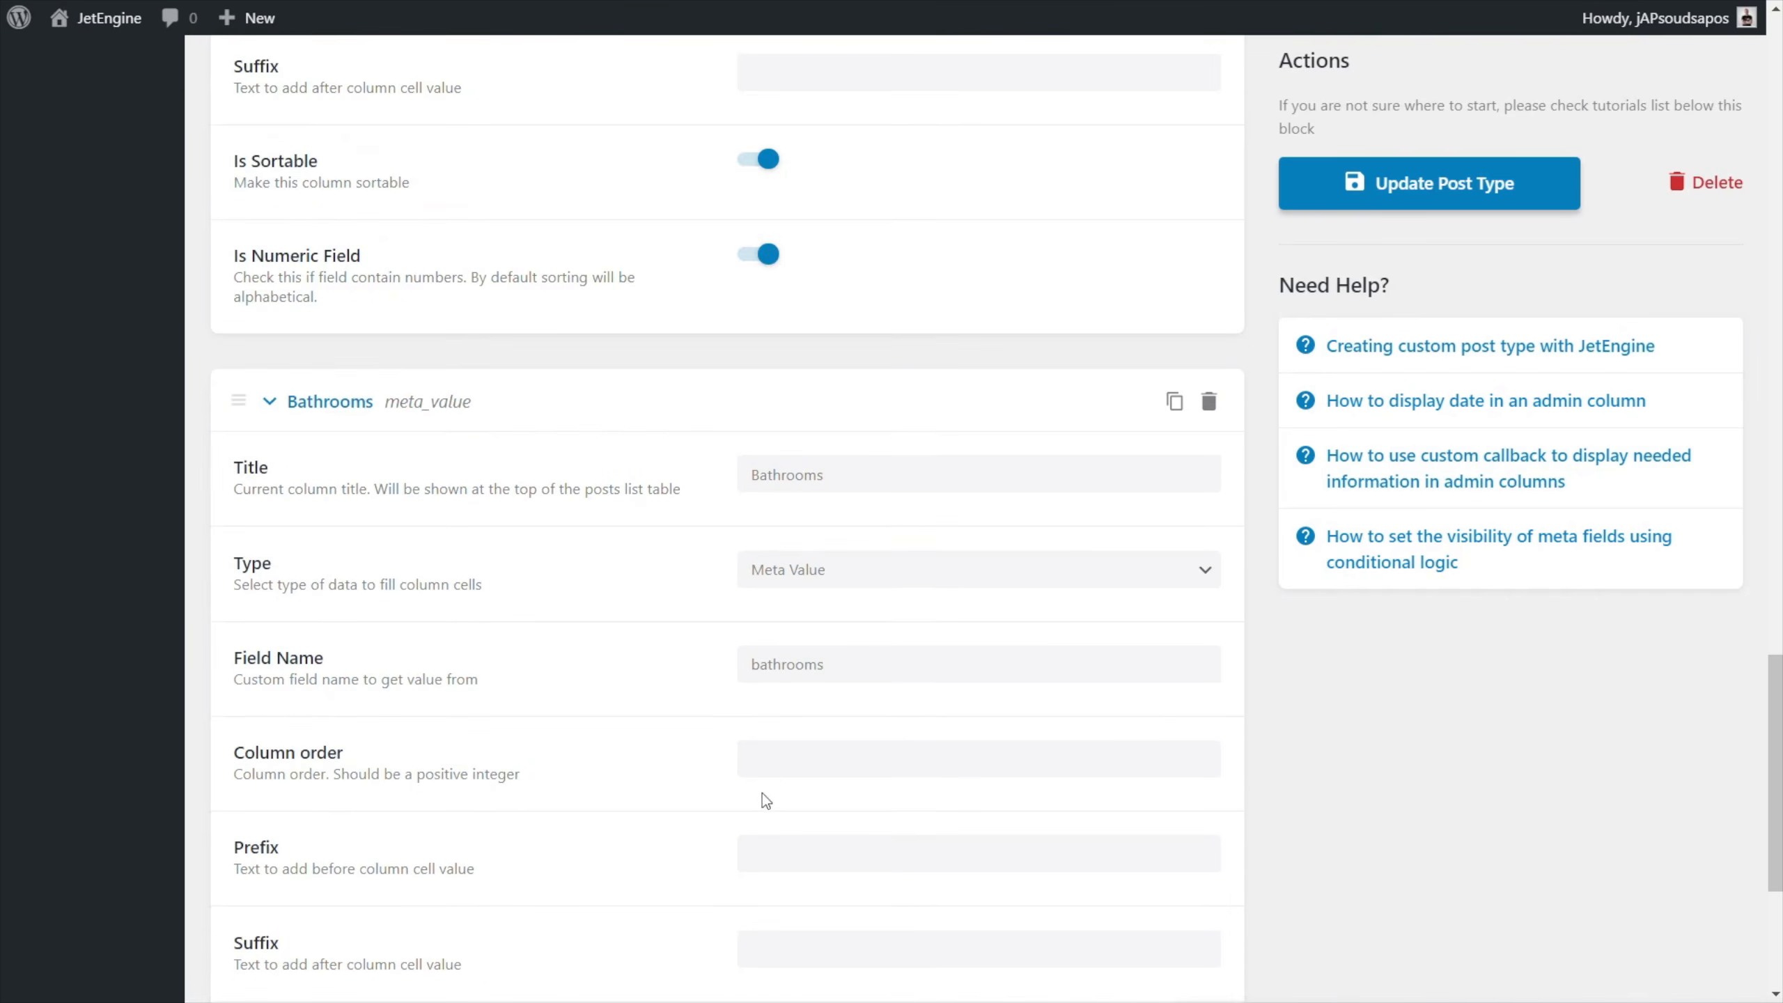
pyautogui.click(774, 762)
pyautogui.write('5')
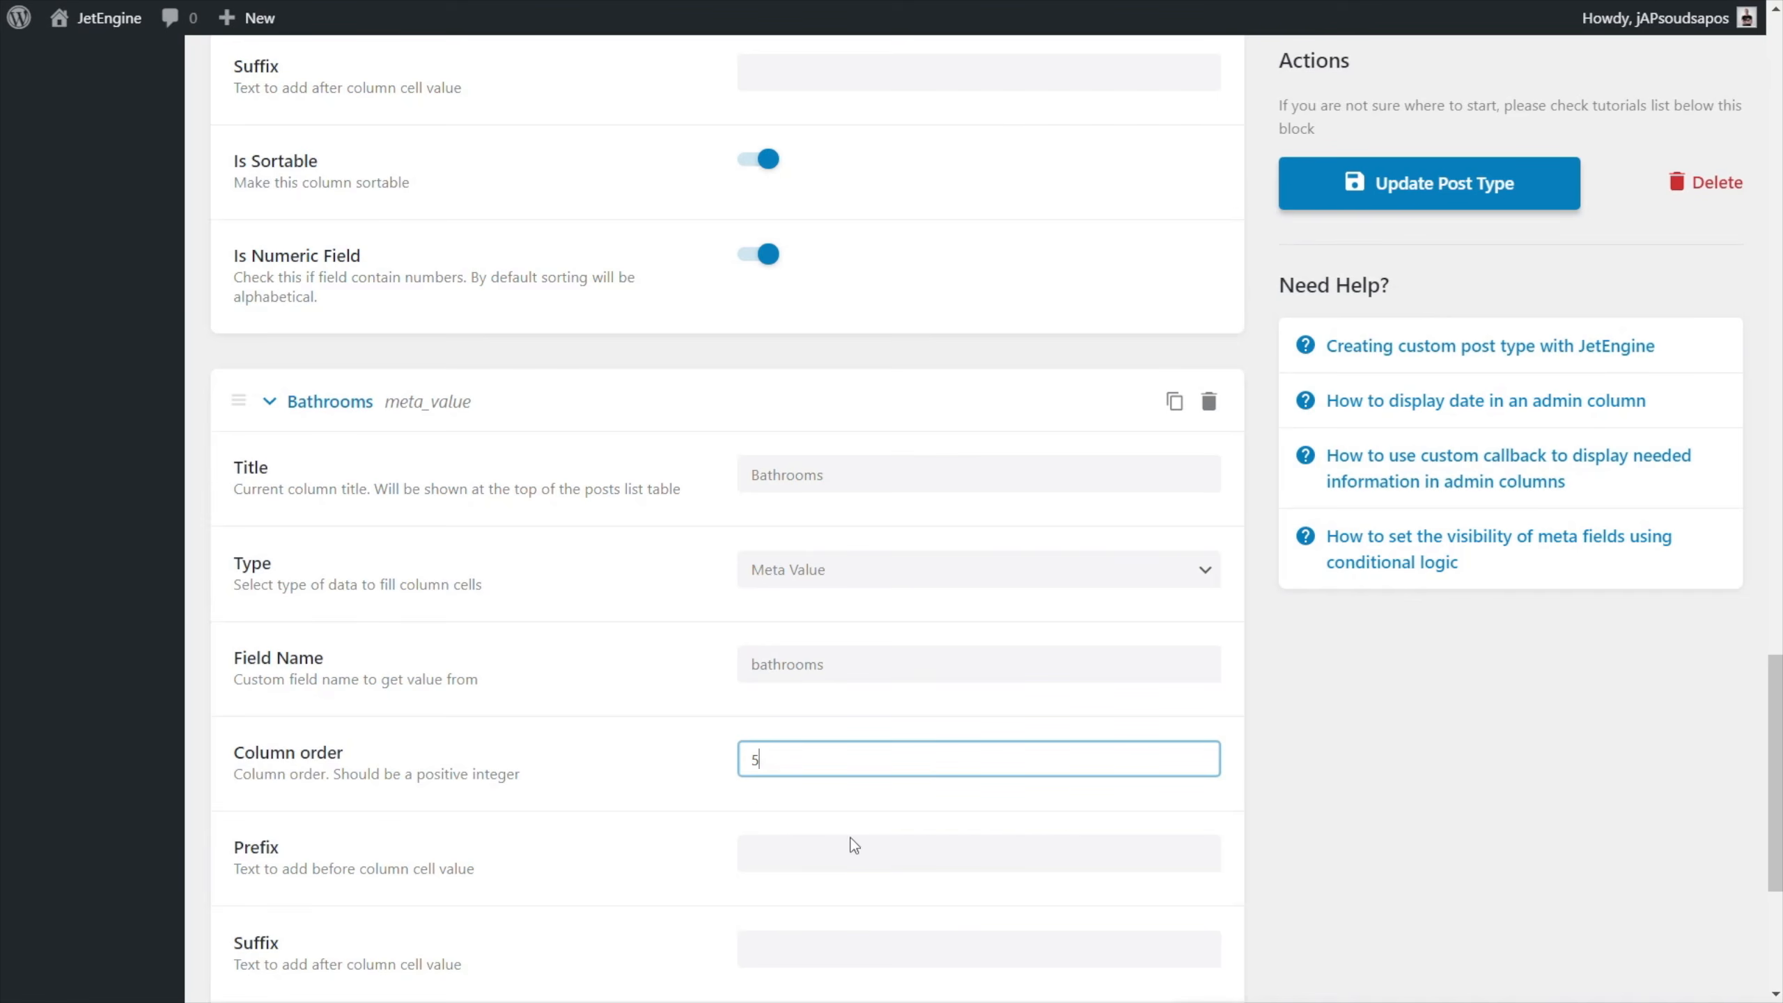
pyautogui.click(1445, 184)
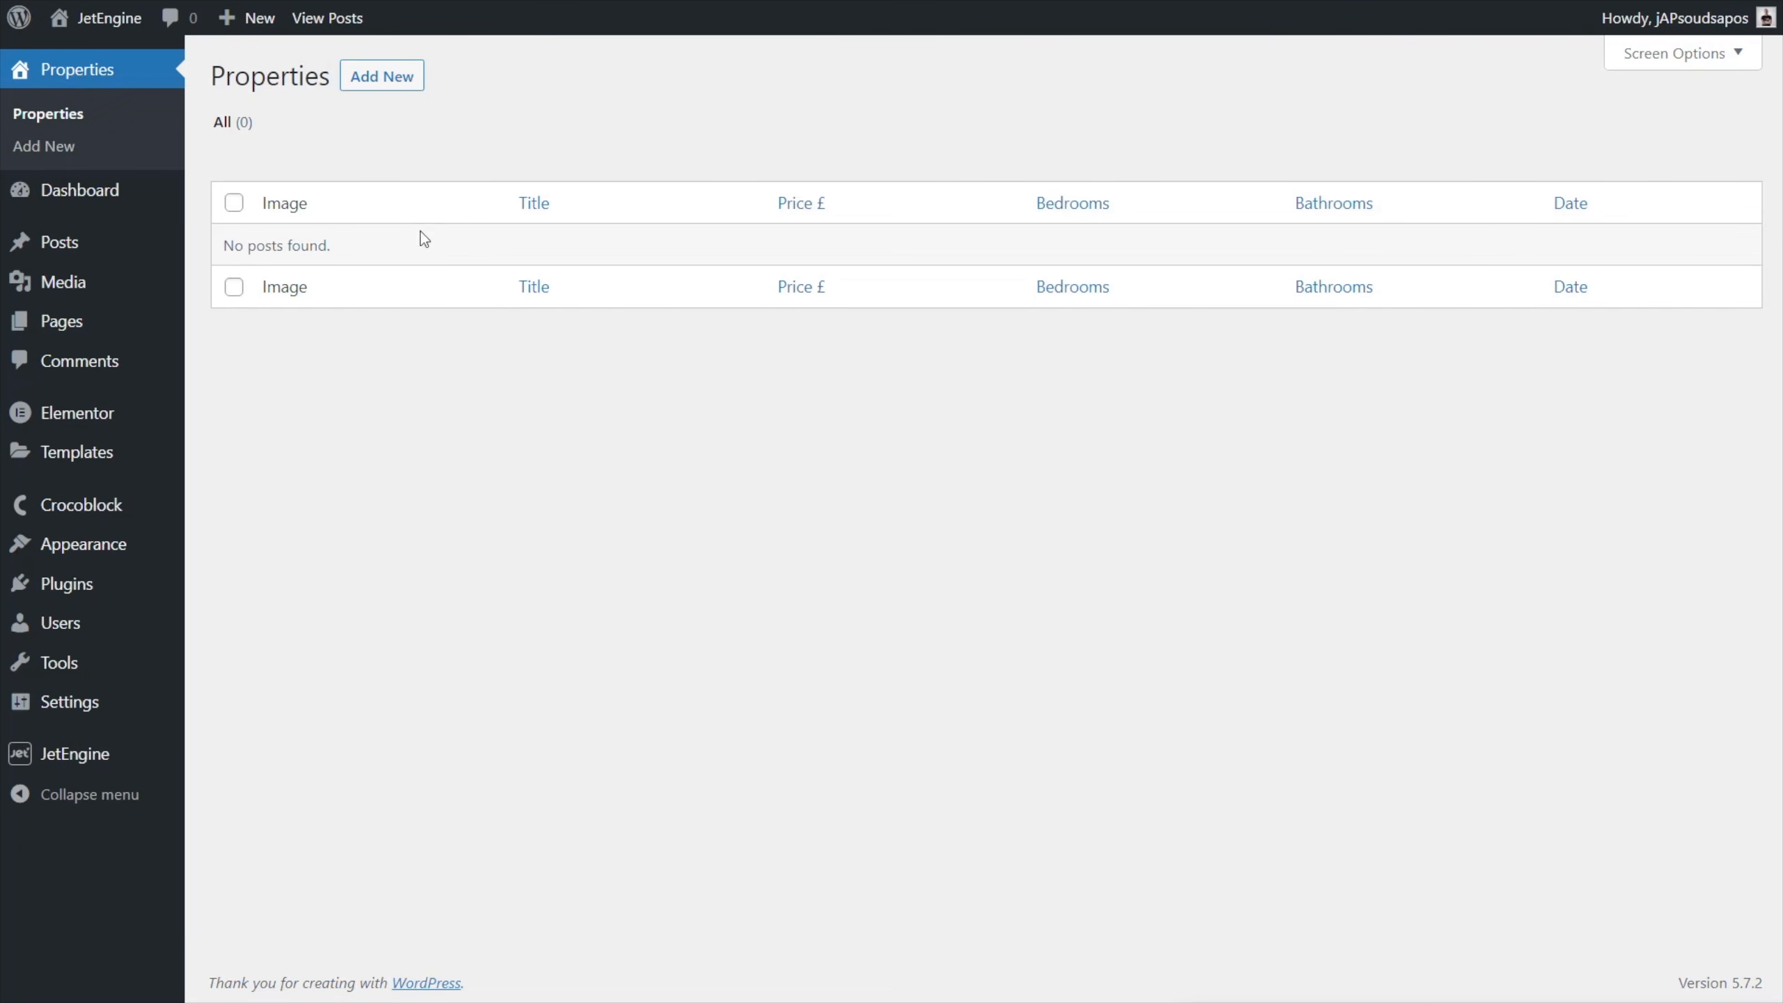
# Start a new property and examine its Featured image, Excerpt, Features and Gallery sections.
pyautogui.click(390, 79)
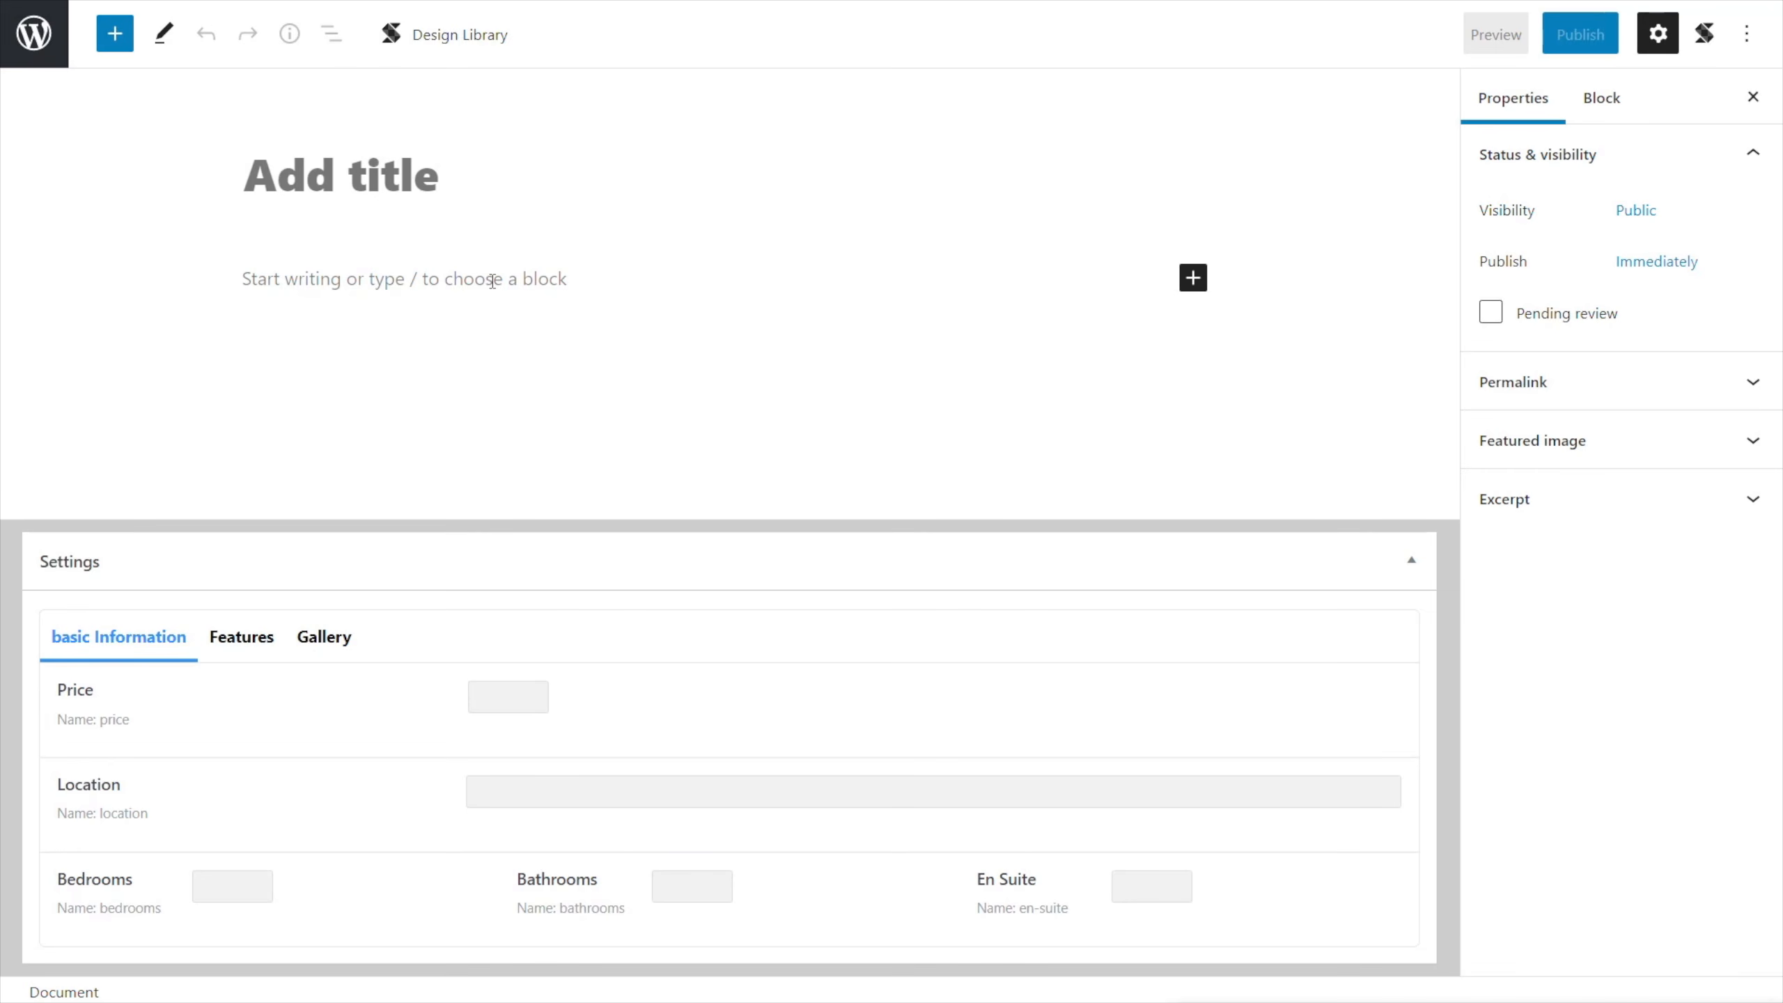
pyautogui.click(1595, 464)
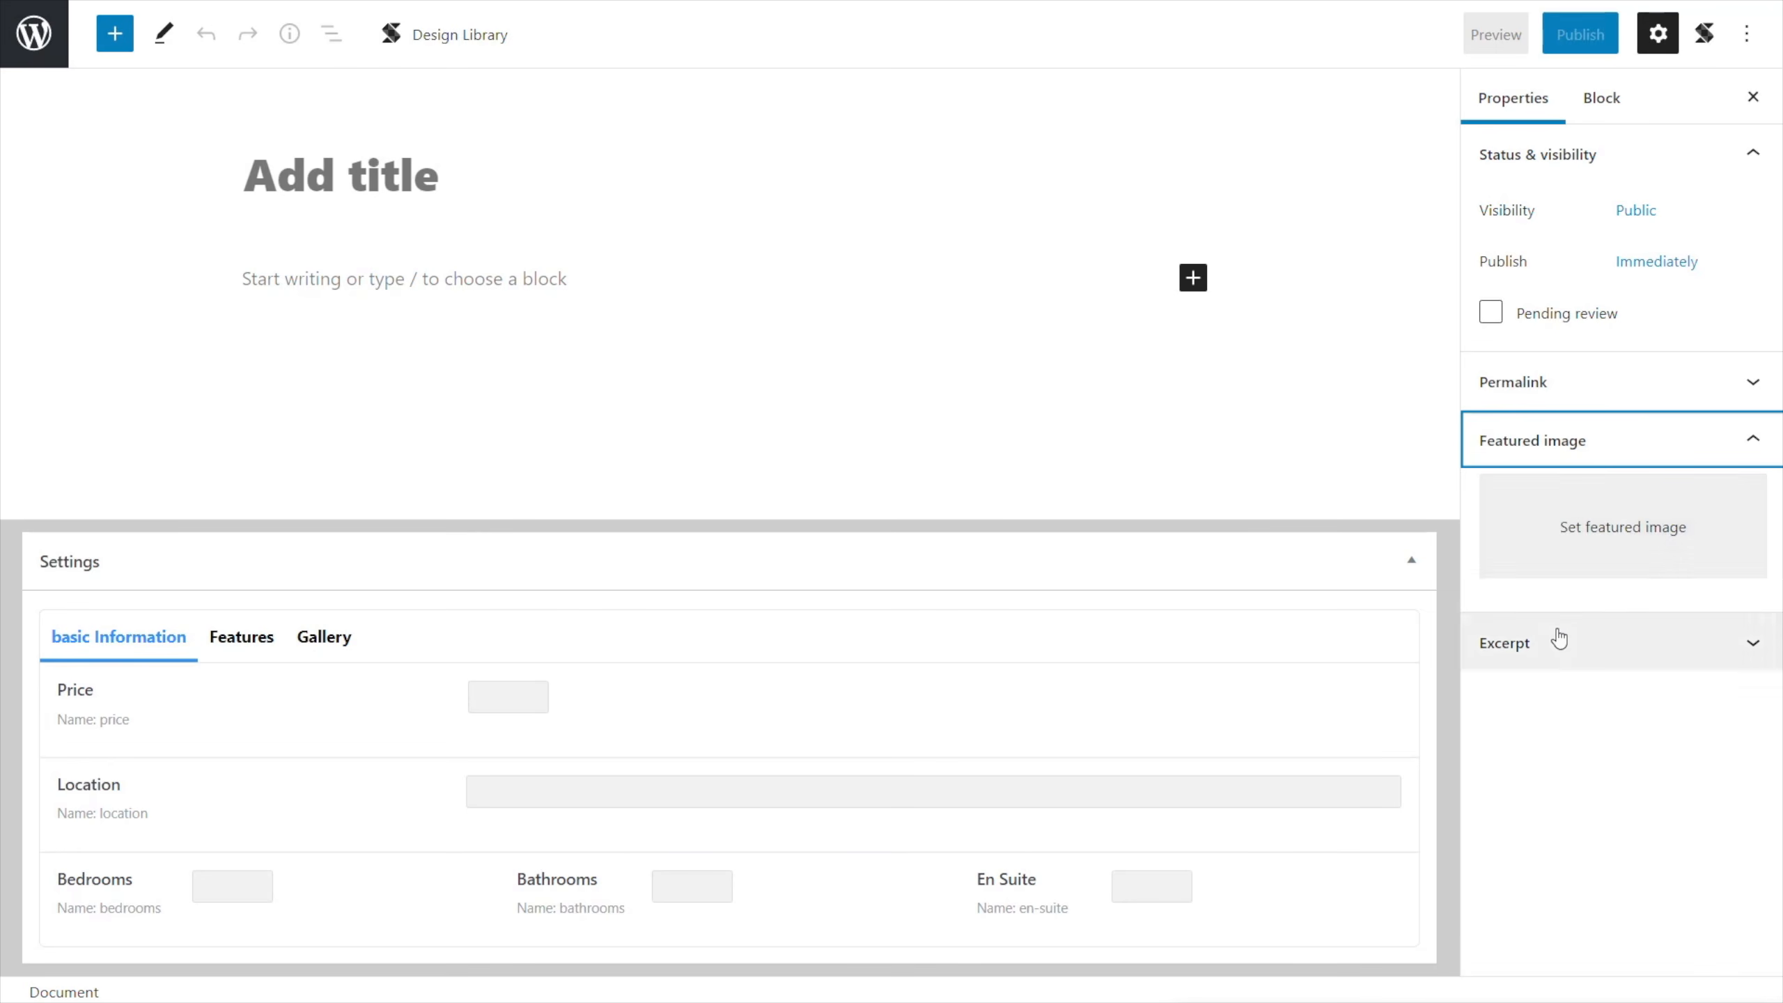
pyautogui.click(1558, 641)
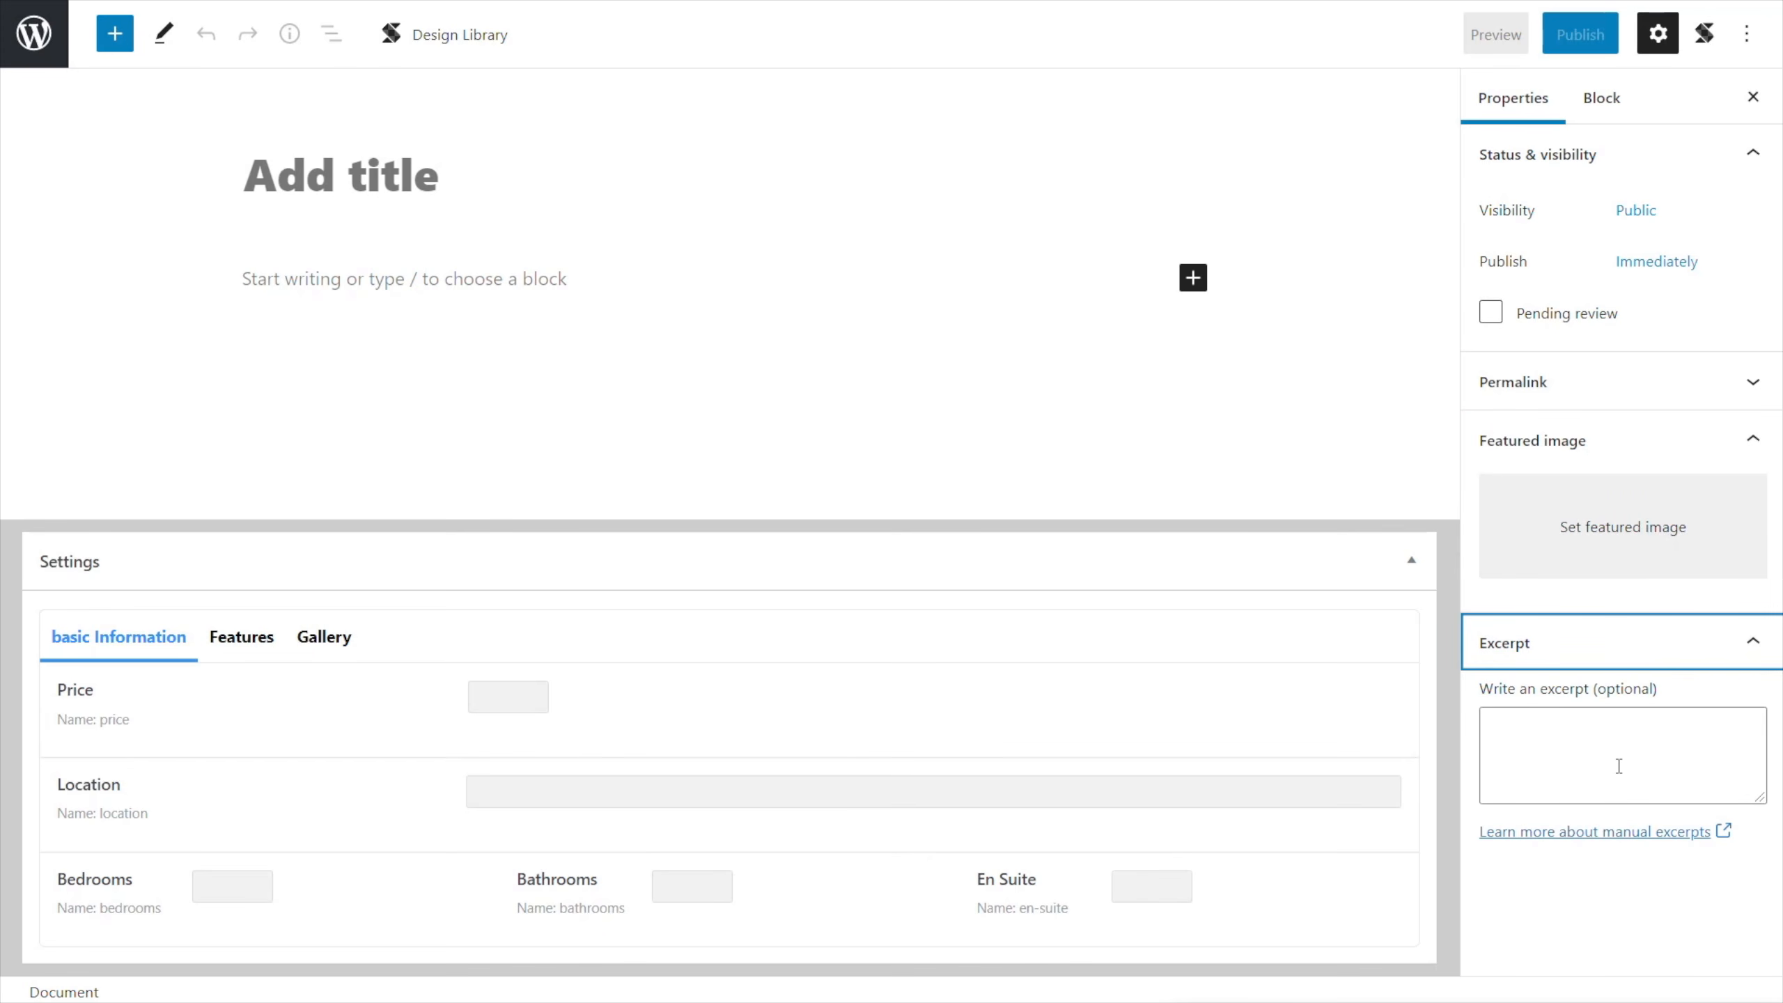
pyautogui.click(333, 733)
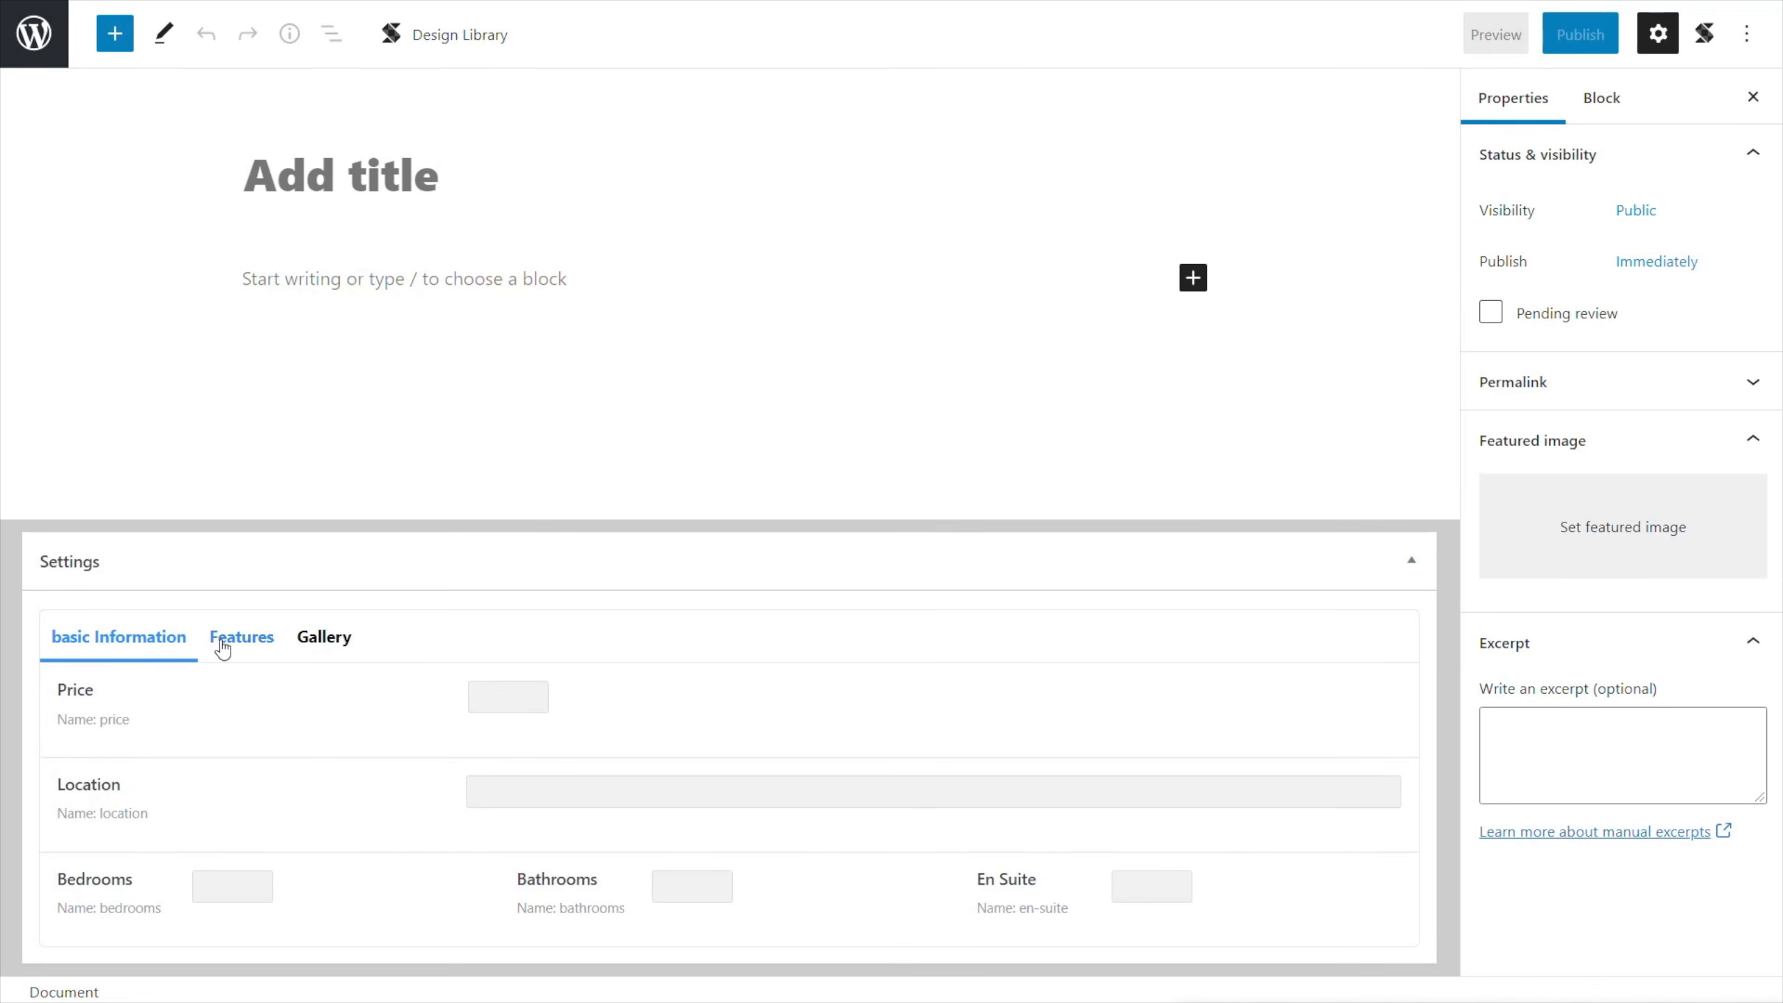
pyautogui.click(243, 659)
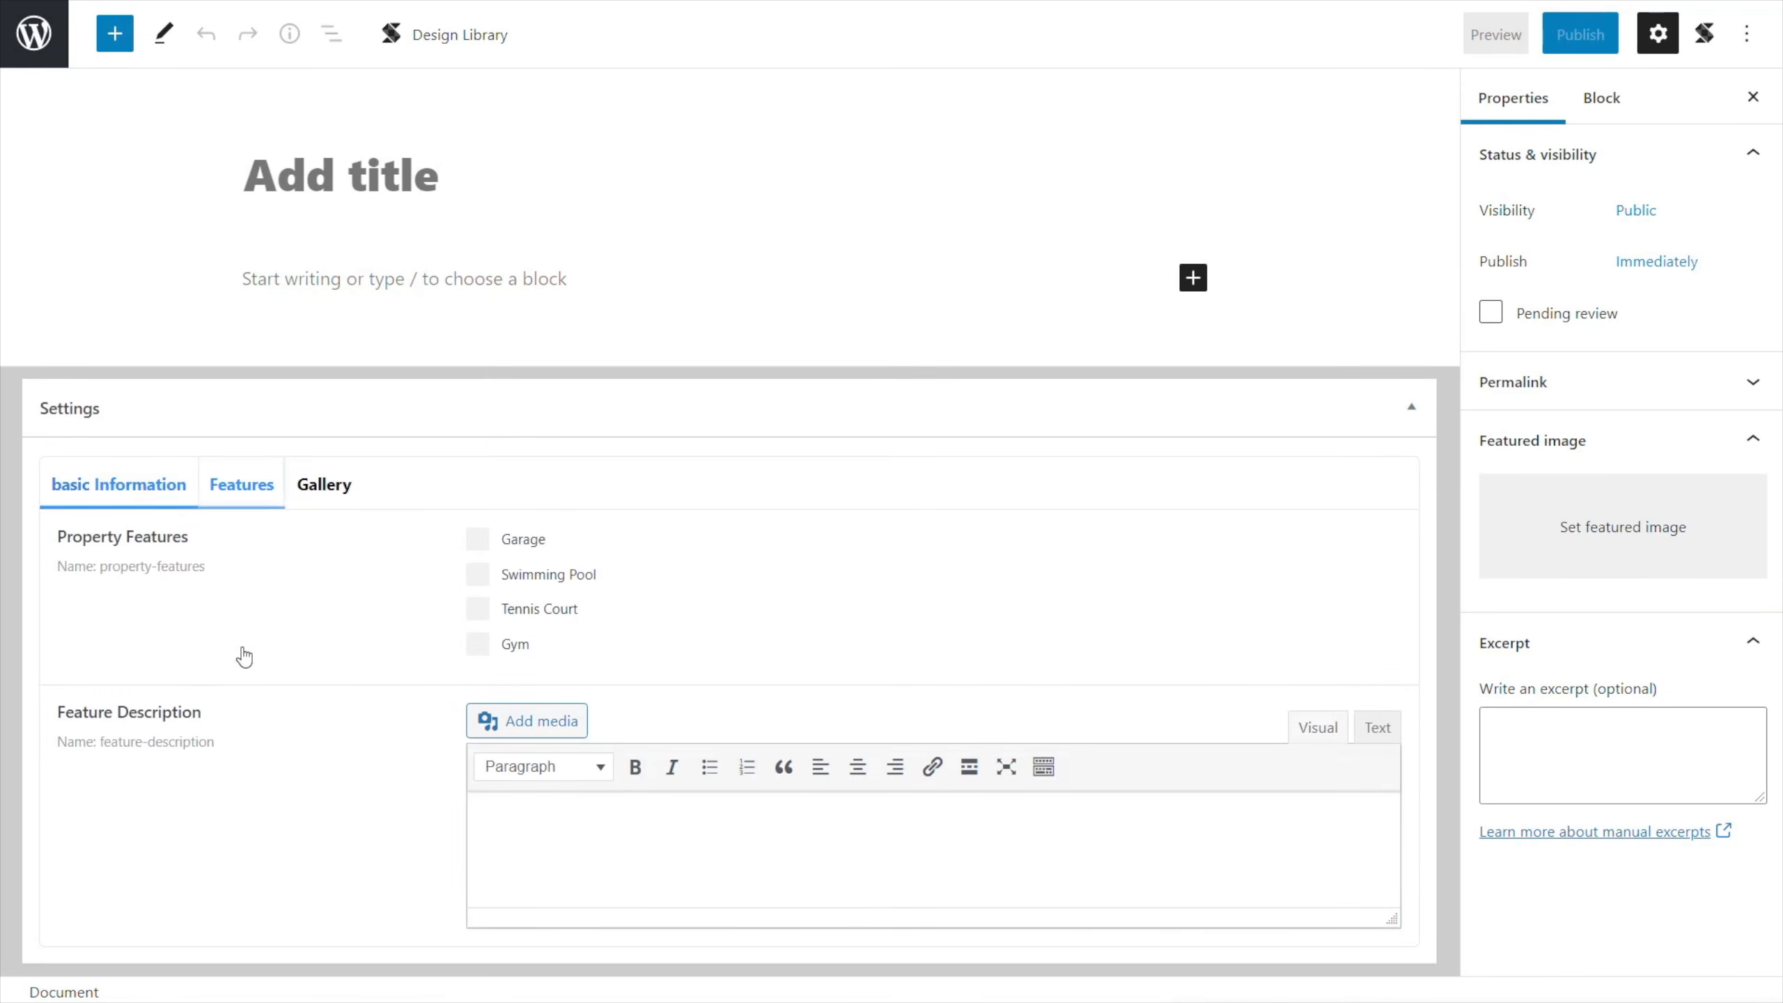
pyautogui.click(322, 499)
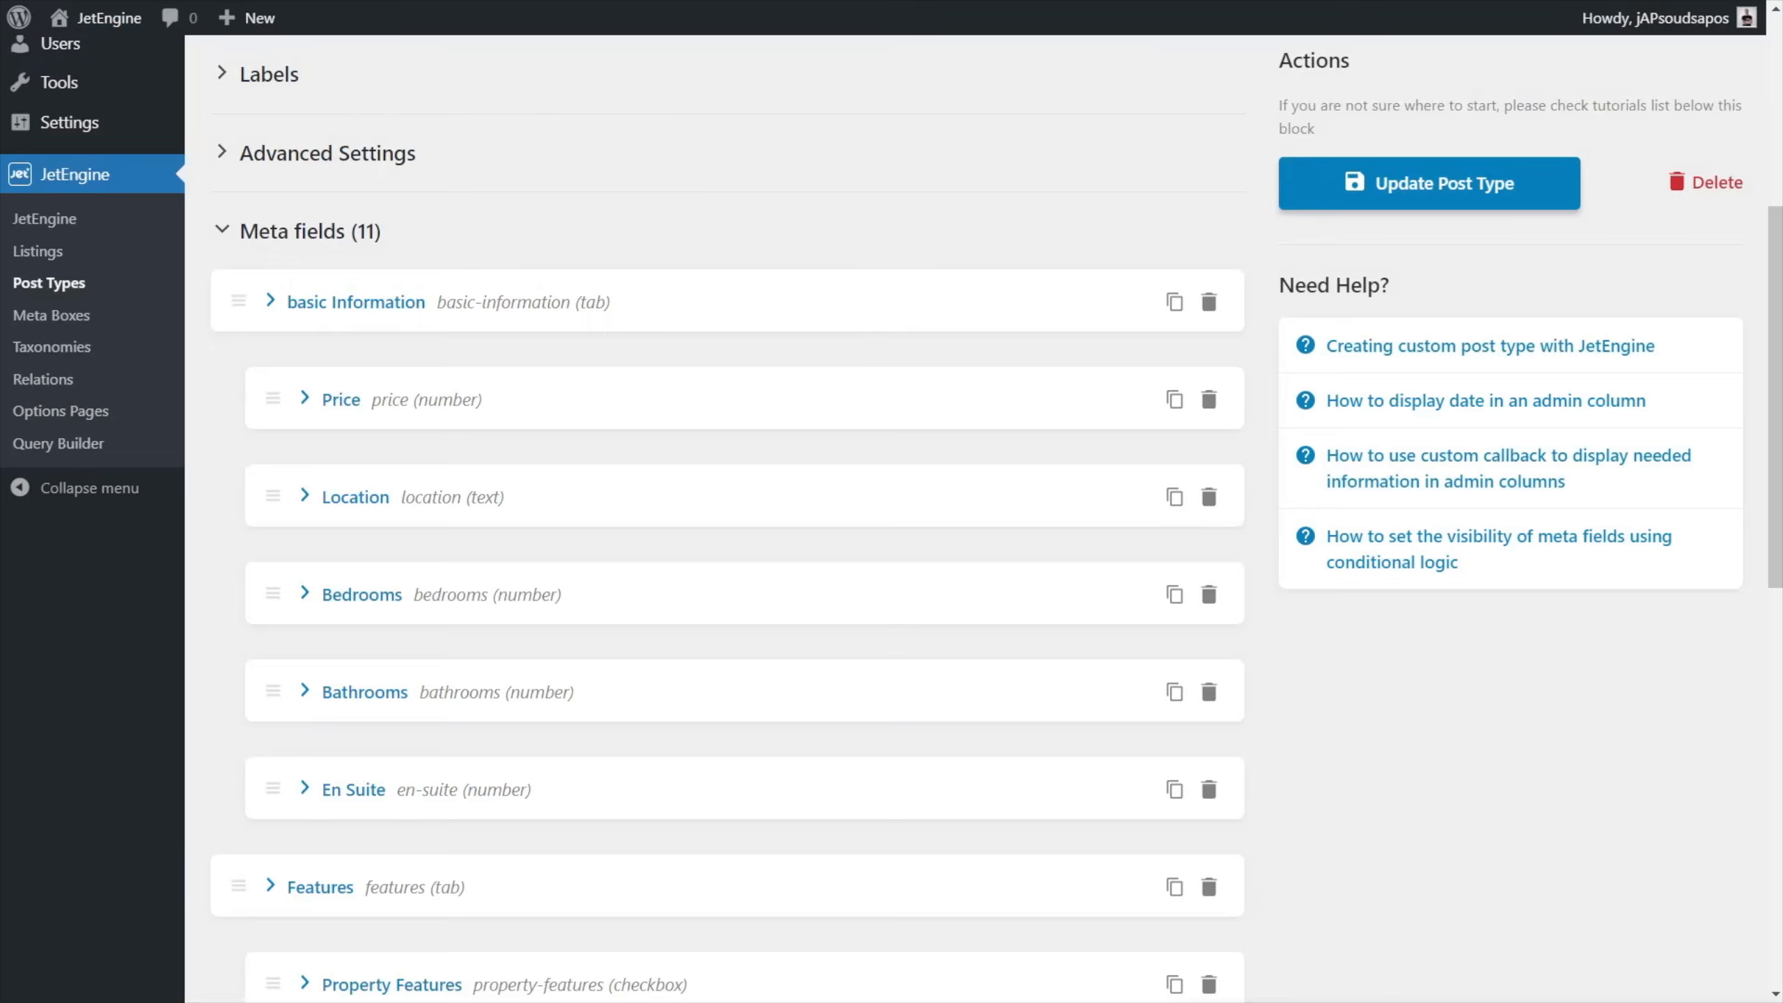
# Capitalise the first meta tab's label as Basic Information and update the Properties post type.
pyautogui.click(387, 312)
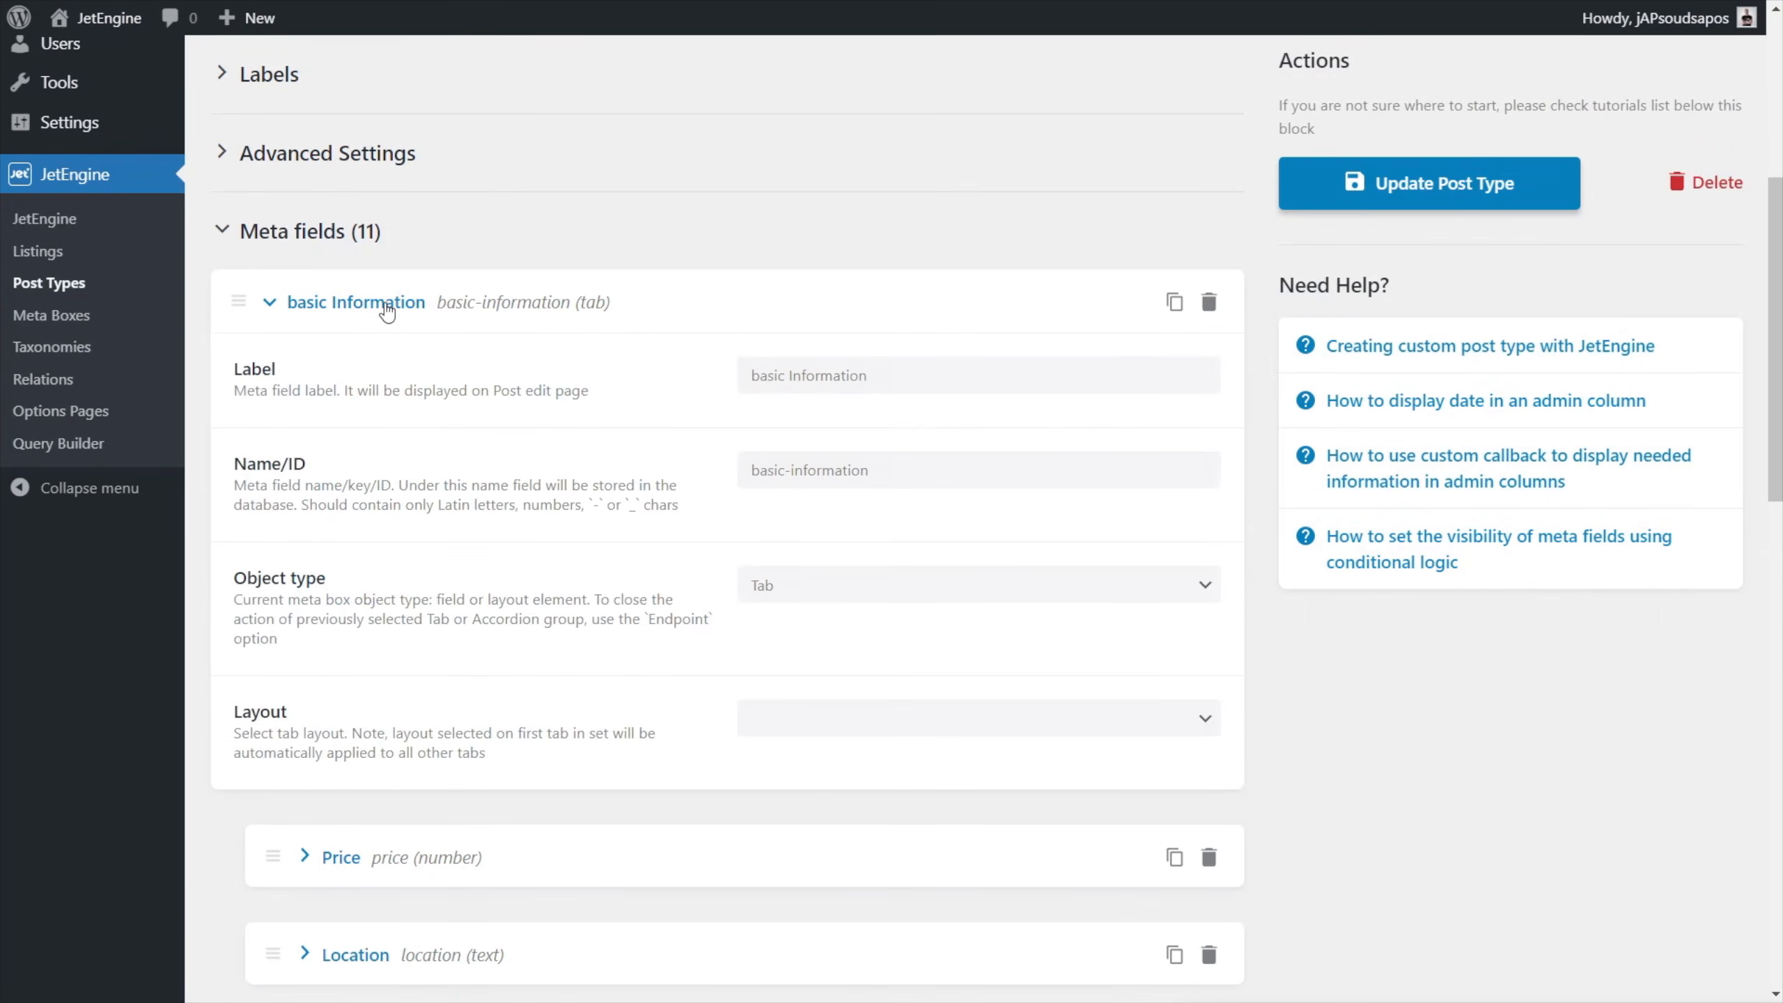
pyautogui.click(757, 379)
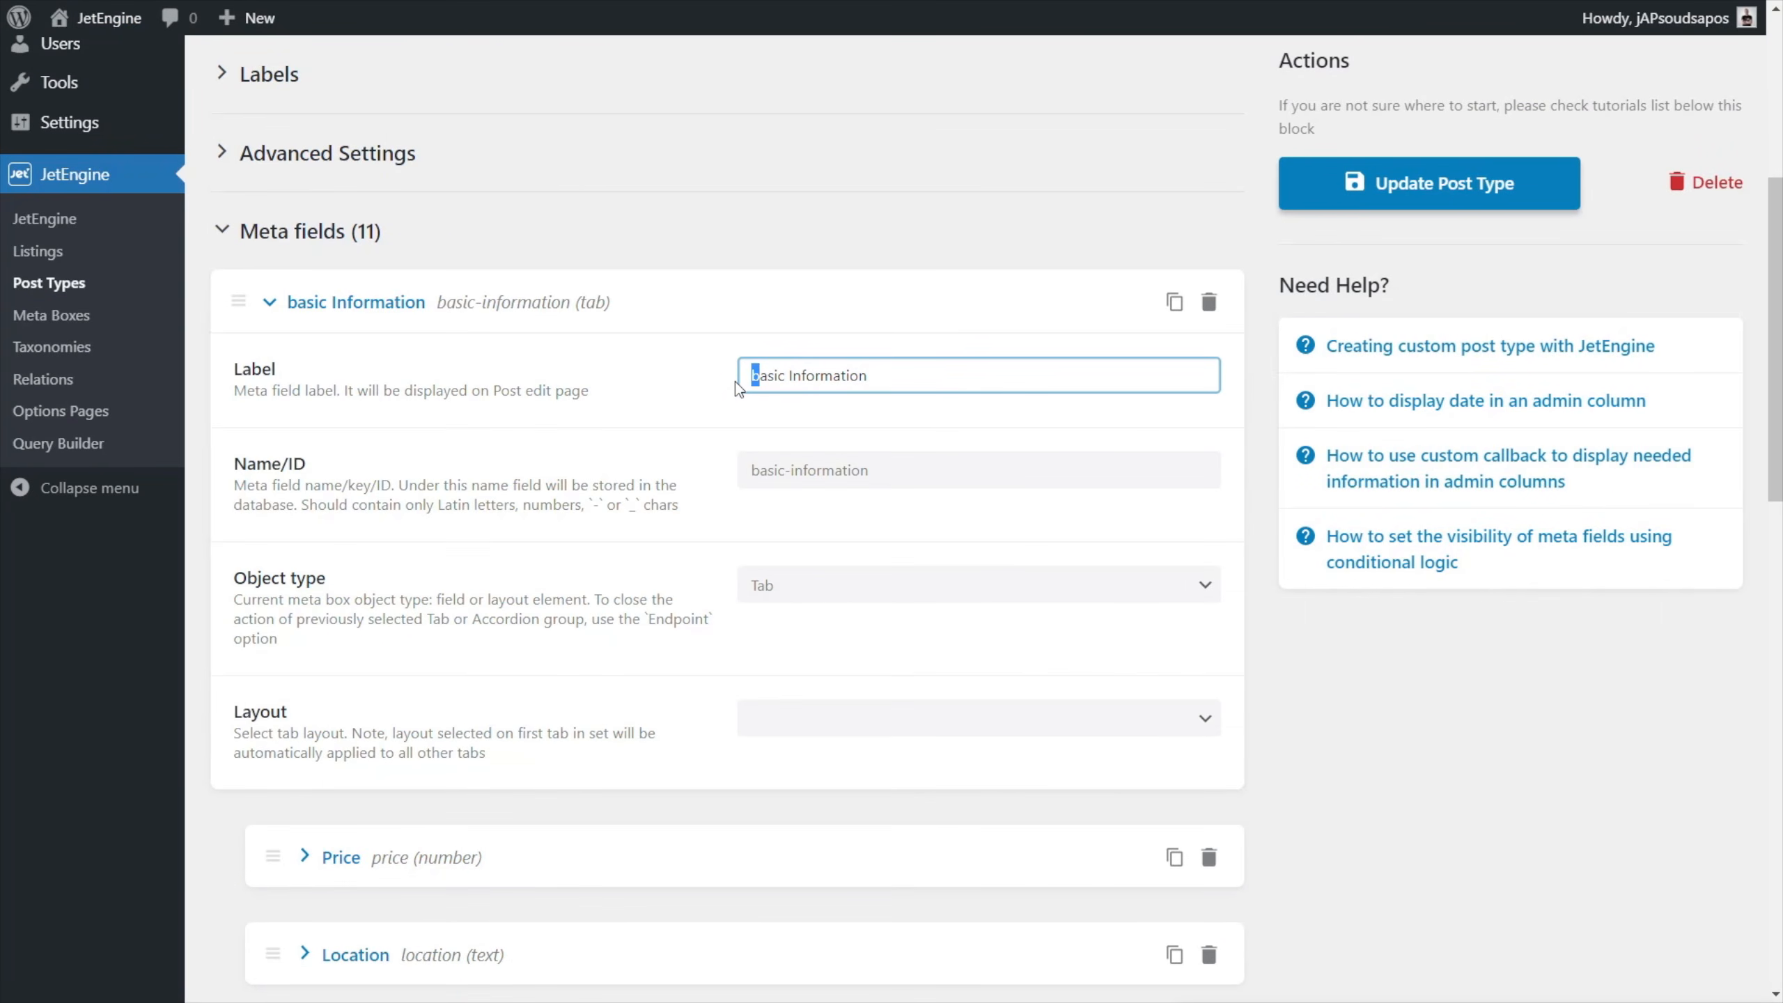
pyautogui.write('B')
pyautogui.click(1402, 187)
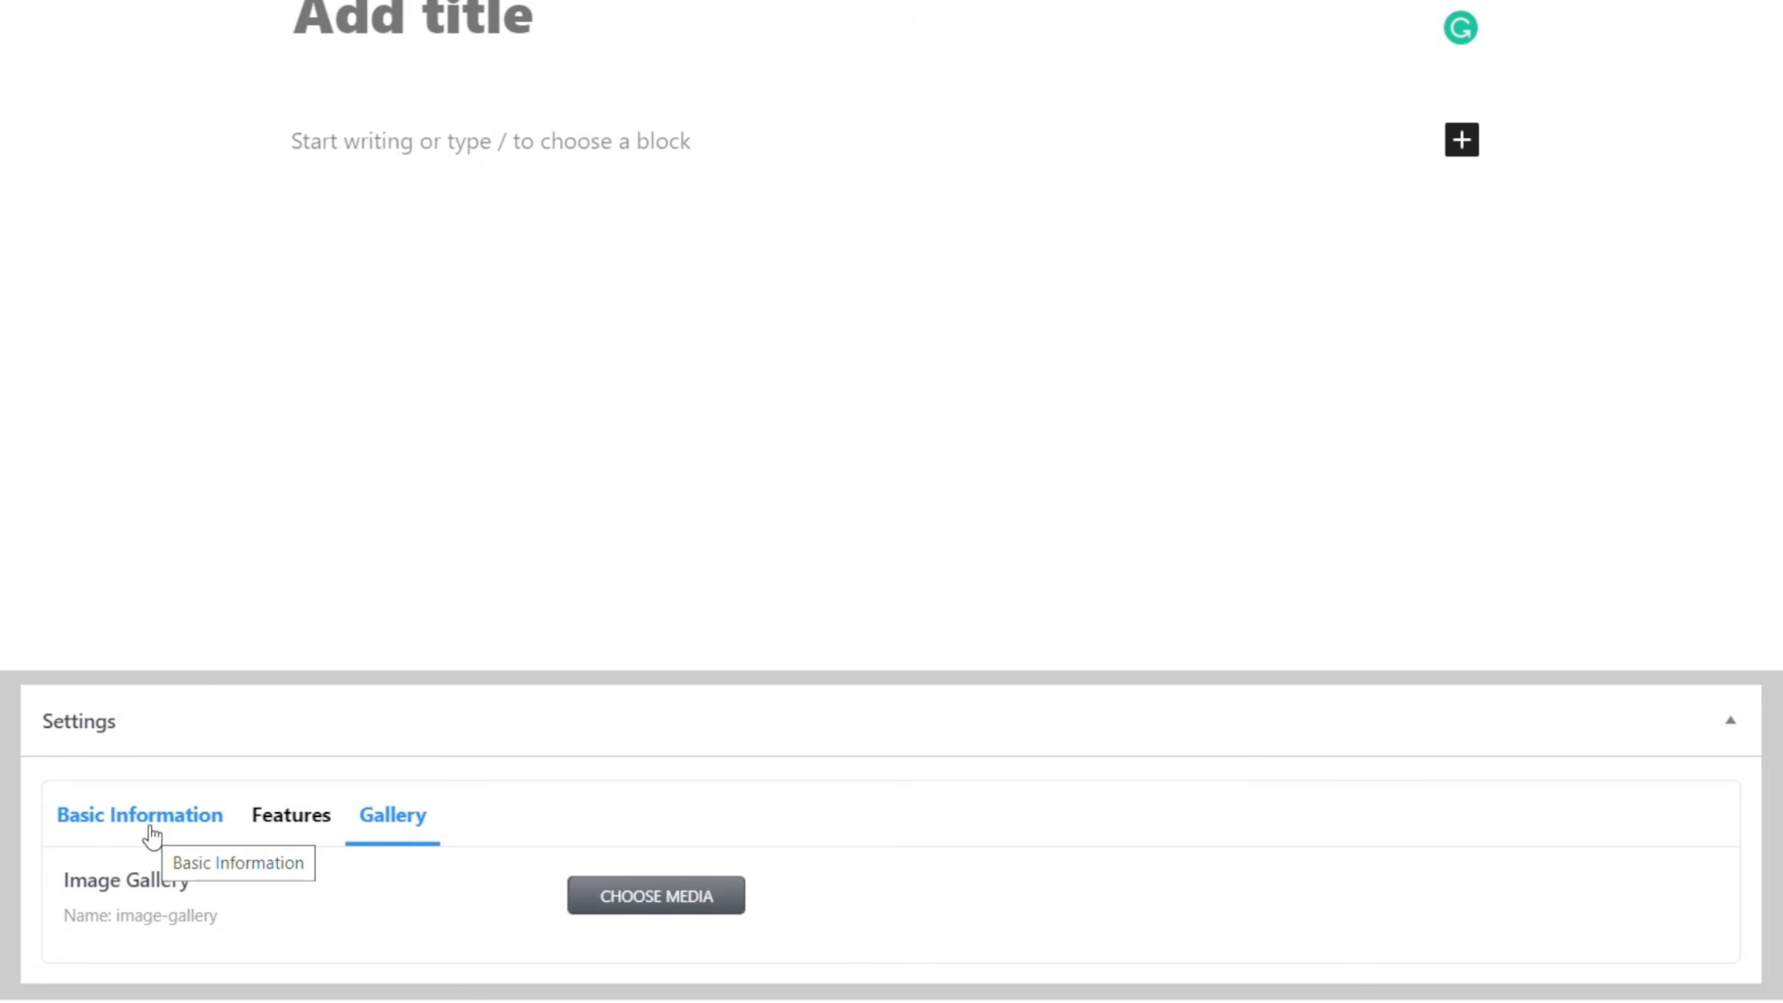
# Title the new property City View and paste the lorem ipsum description into its body.
pyautogui.click(151, 834)
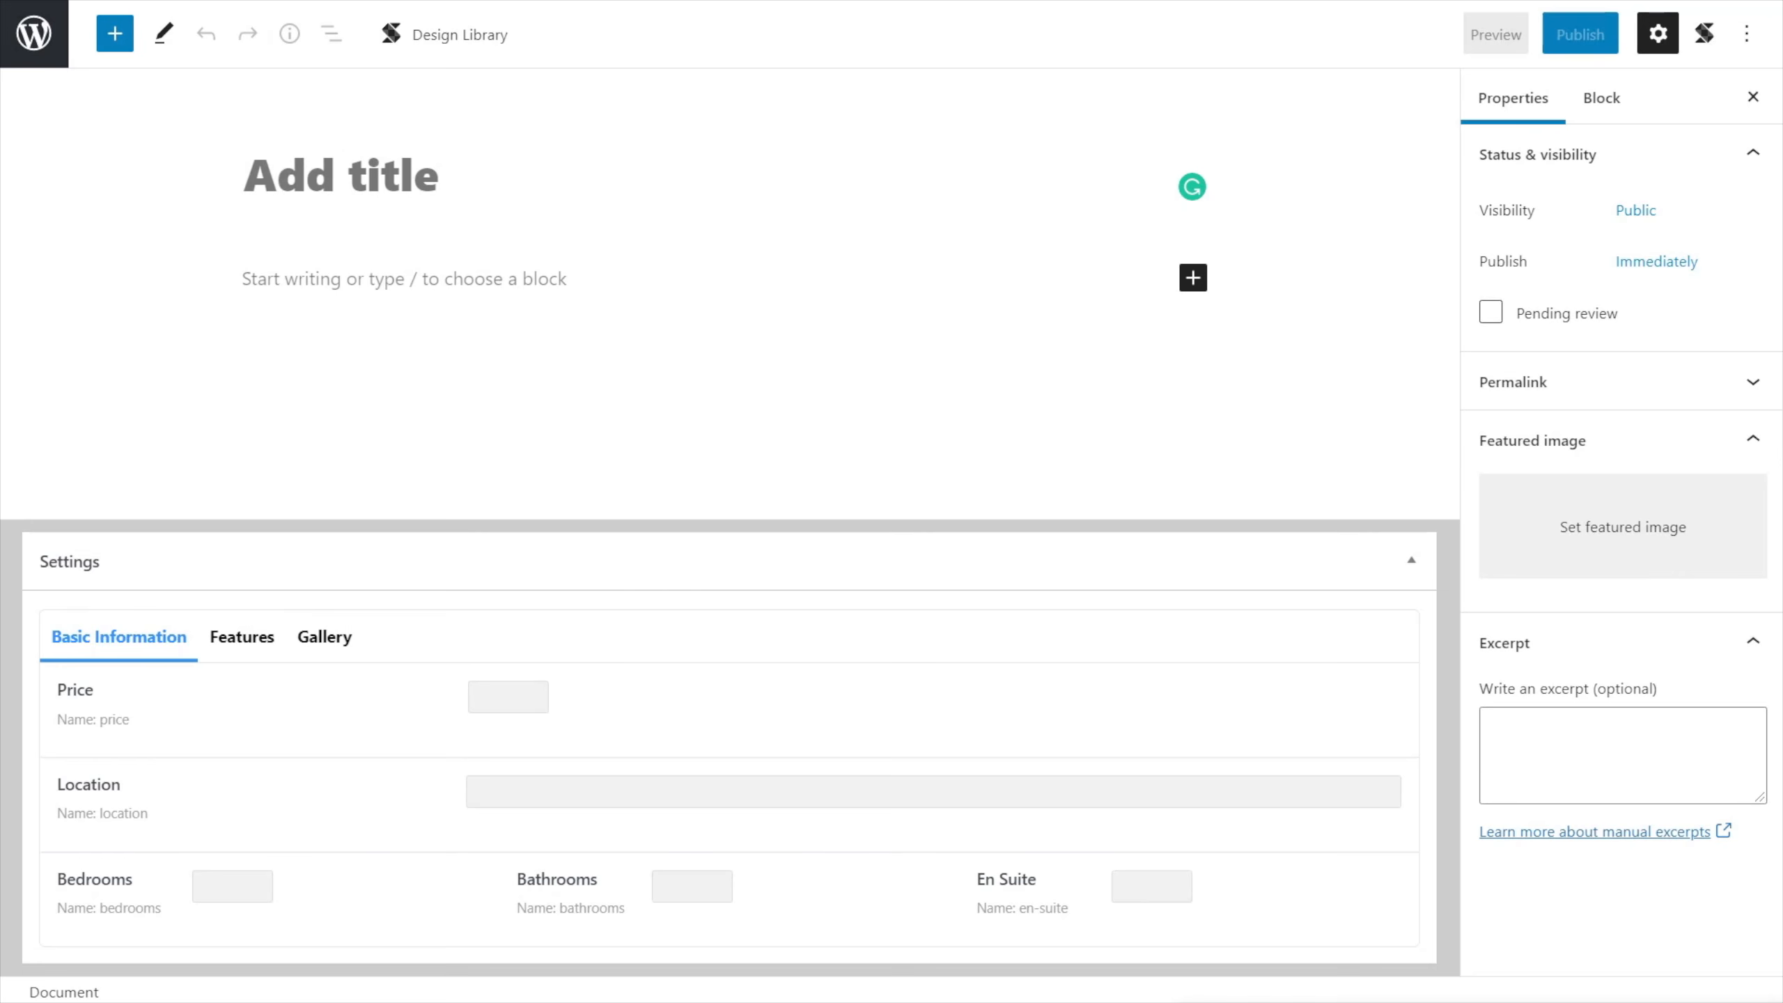
pyautogui.click(254, 175)
pyautogui.write('City View')
pyautogui.press('Return')
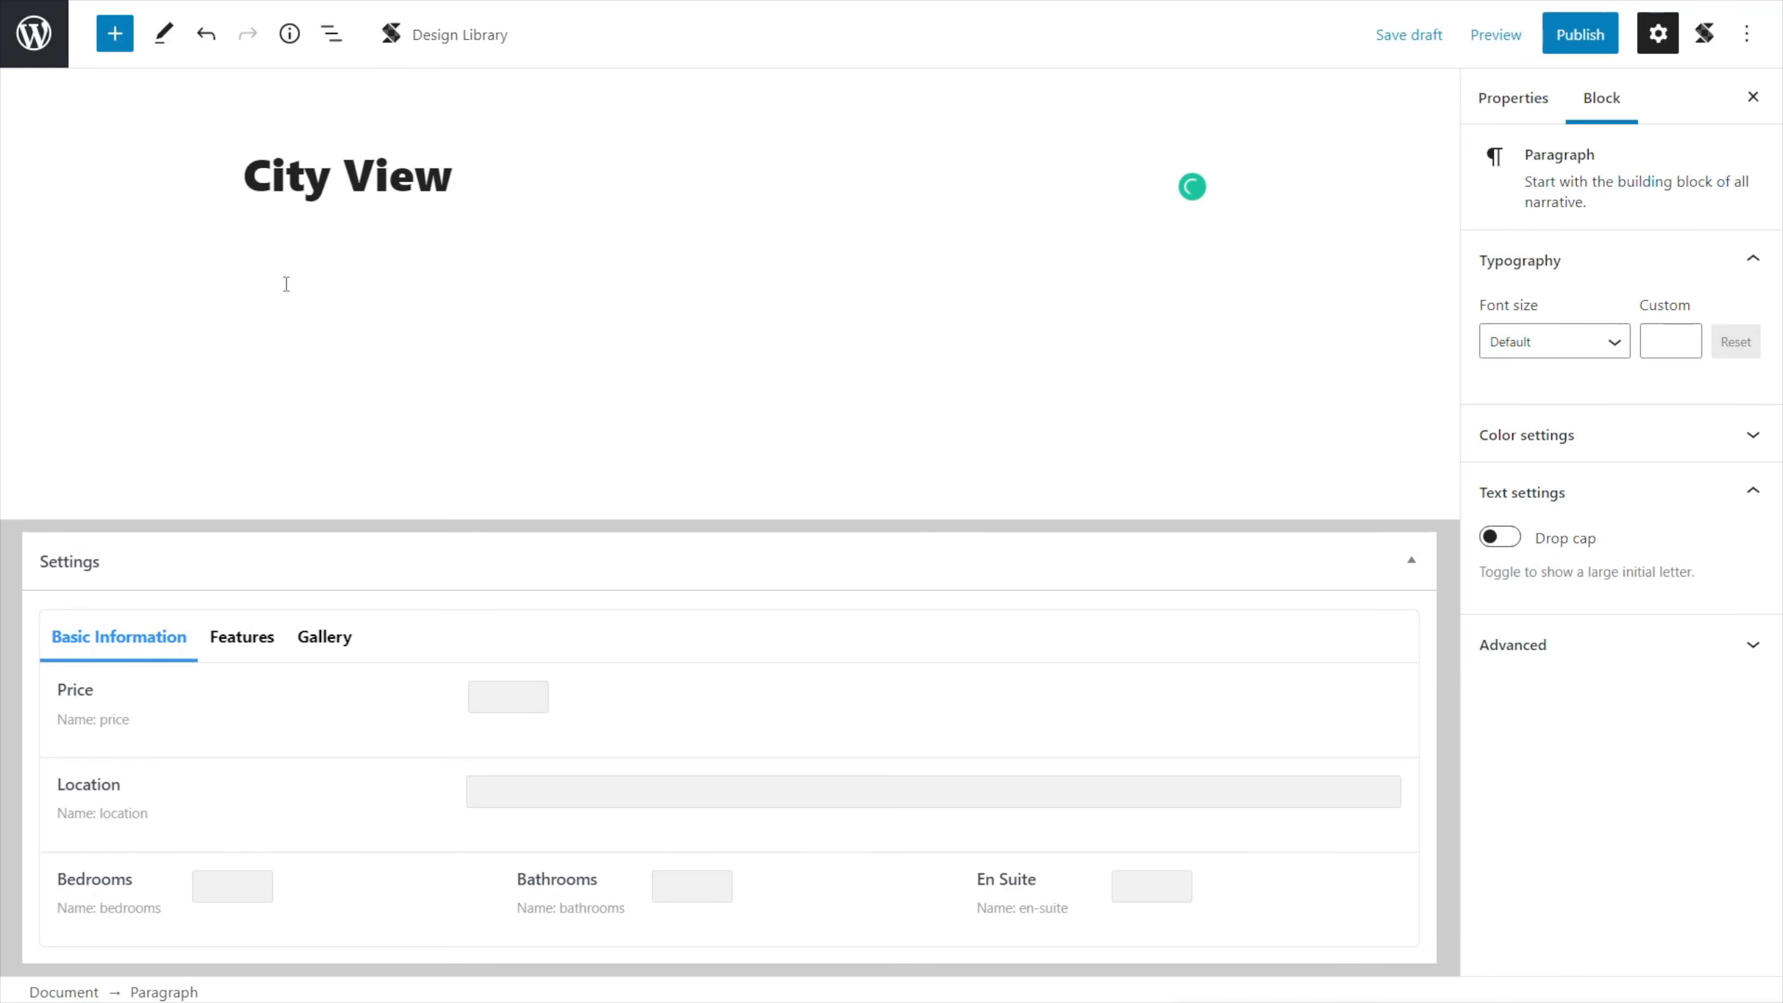
pyautogui.hotkey('ctrl', 'v')
# Set the rooftop terrace skyline photo 5.jpg from the media library as the property's featured image.
pyautogui.click(1514, 98)
pyautogui.click(1622, 583)
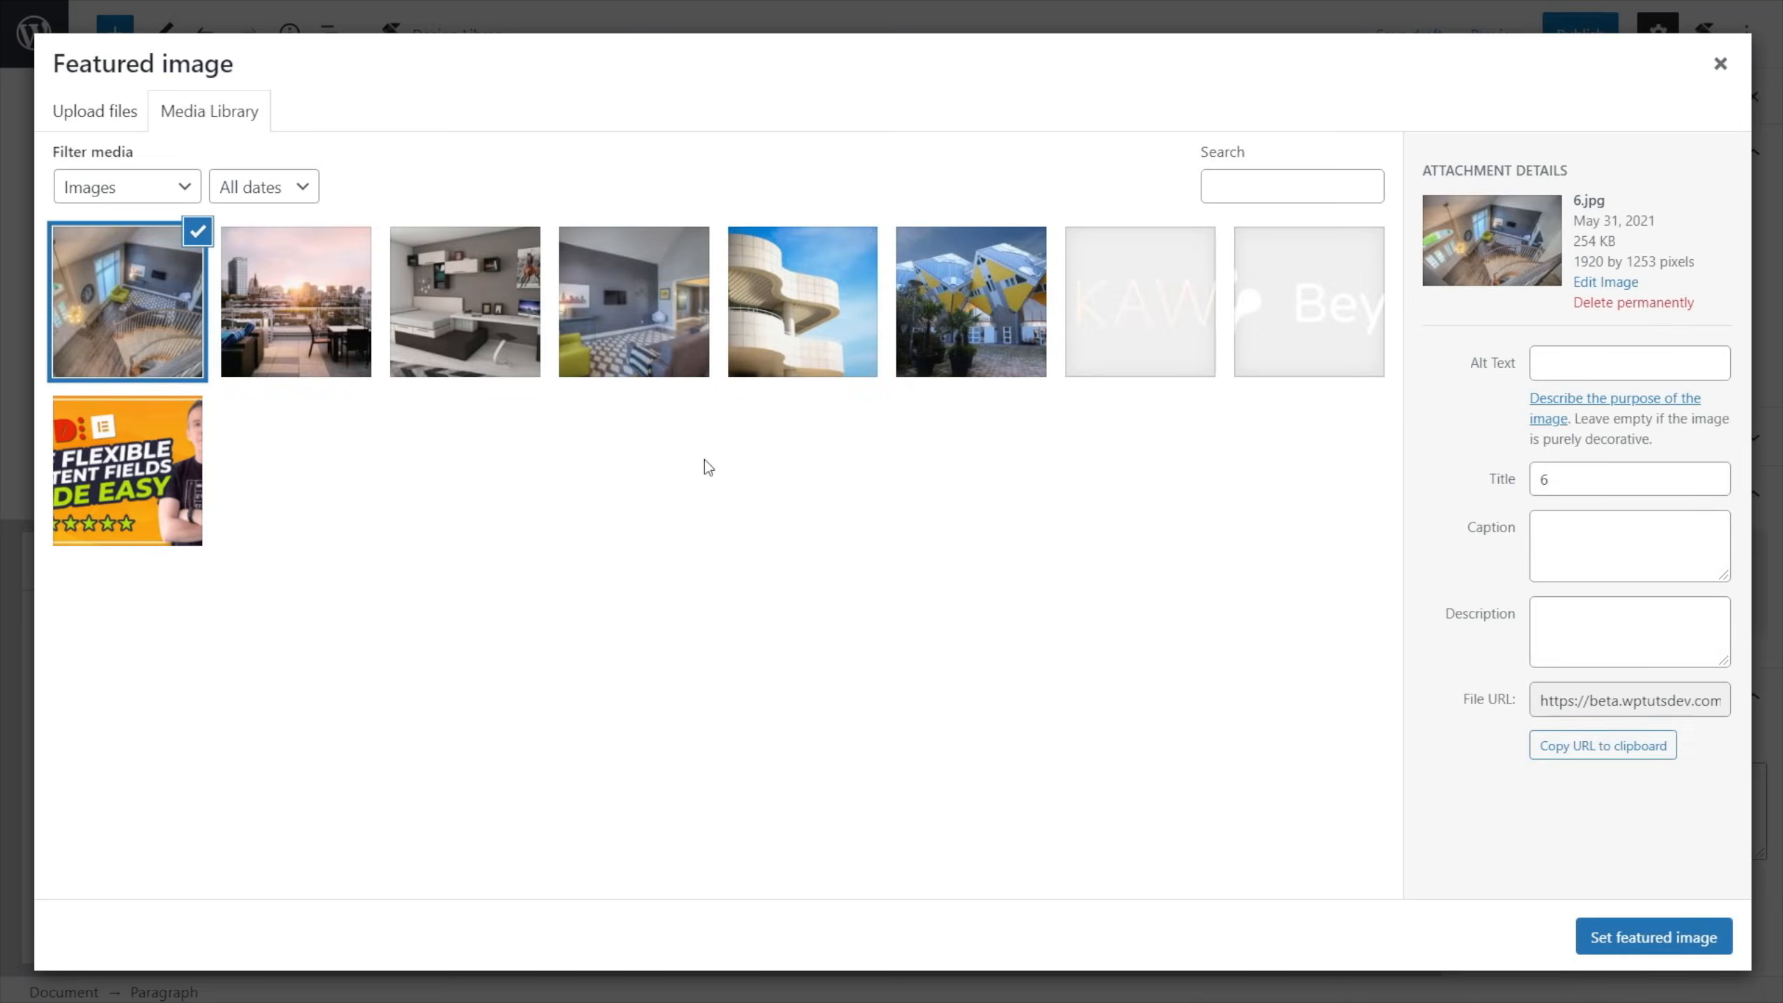
pyautogui.click(294, 298)
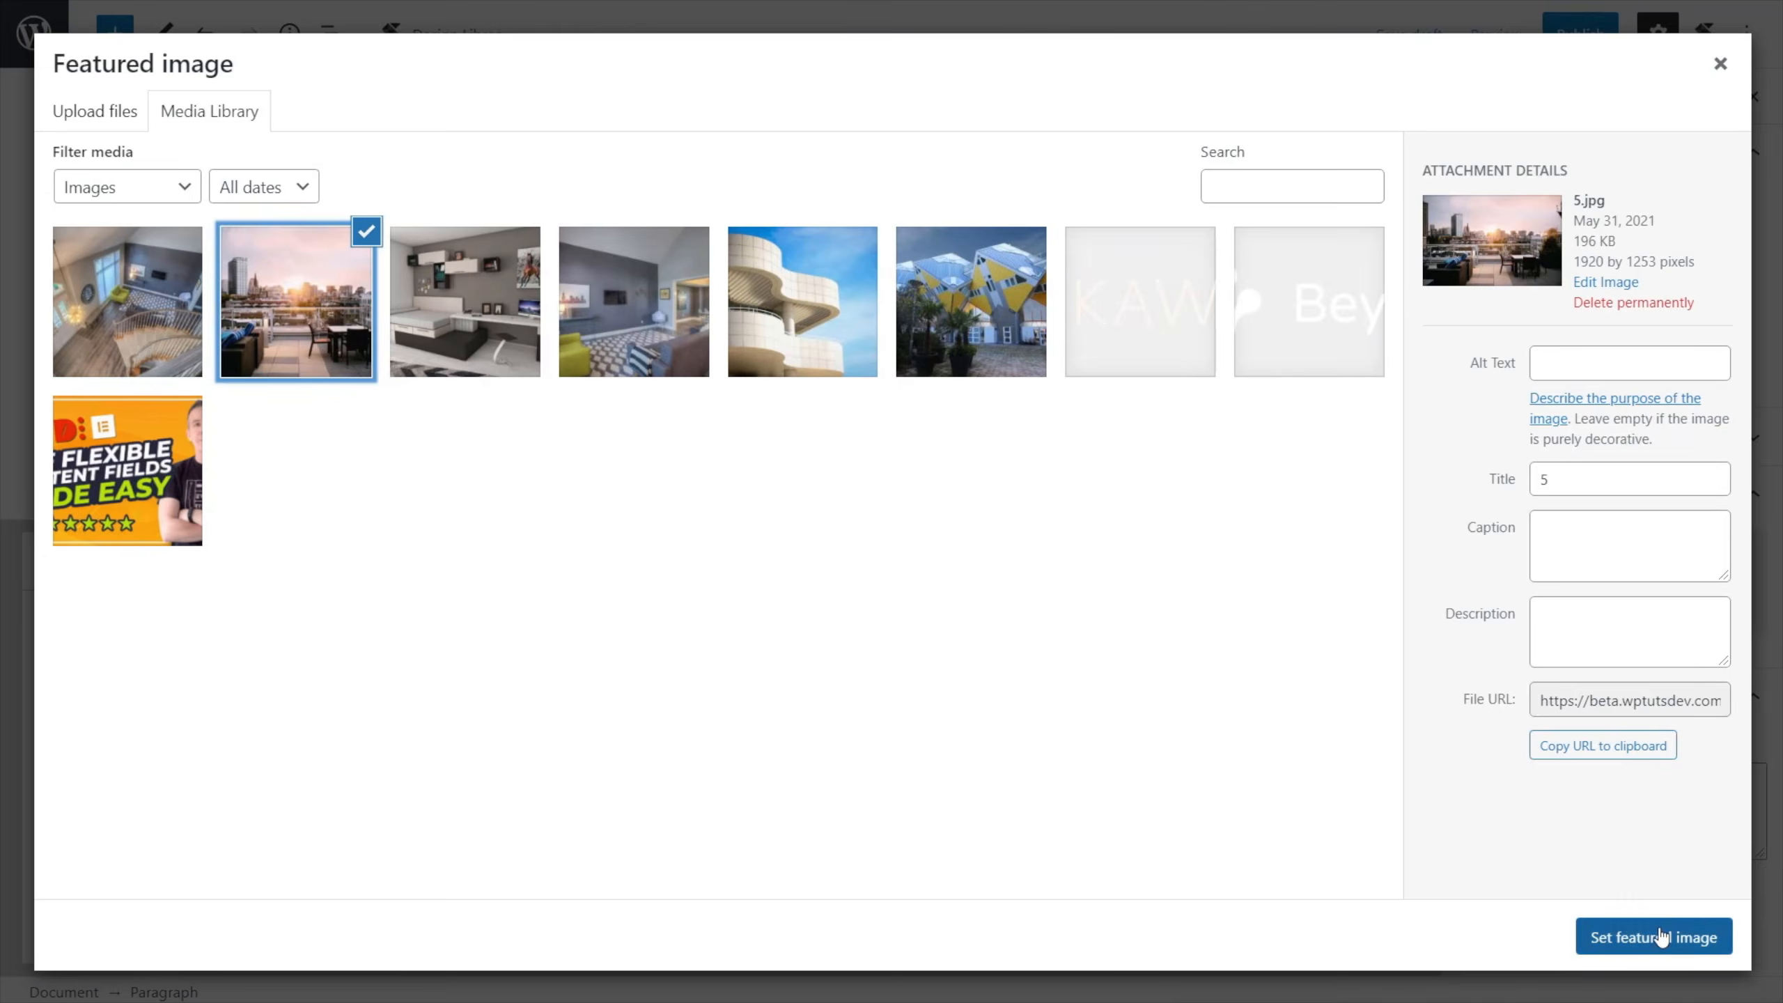
pyautogui.click(1655, 937)
# Fill in the basic information with price 500000, location London, 3 bedrooms, 3 bathrooms and 2 en suites.
pyautogui.click(513, 697)
pyautogui.write('500000')
pyautogui.click(518, 785)
pyautogui.write('London')
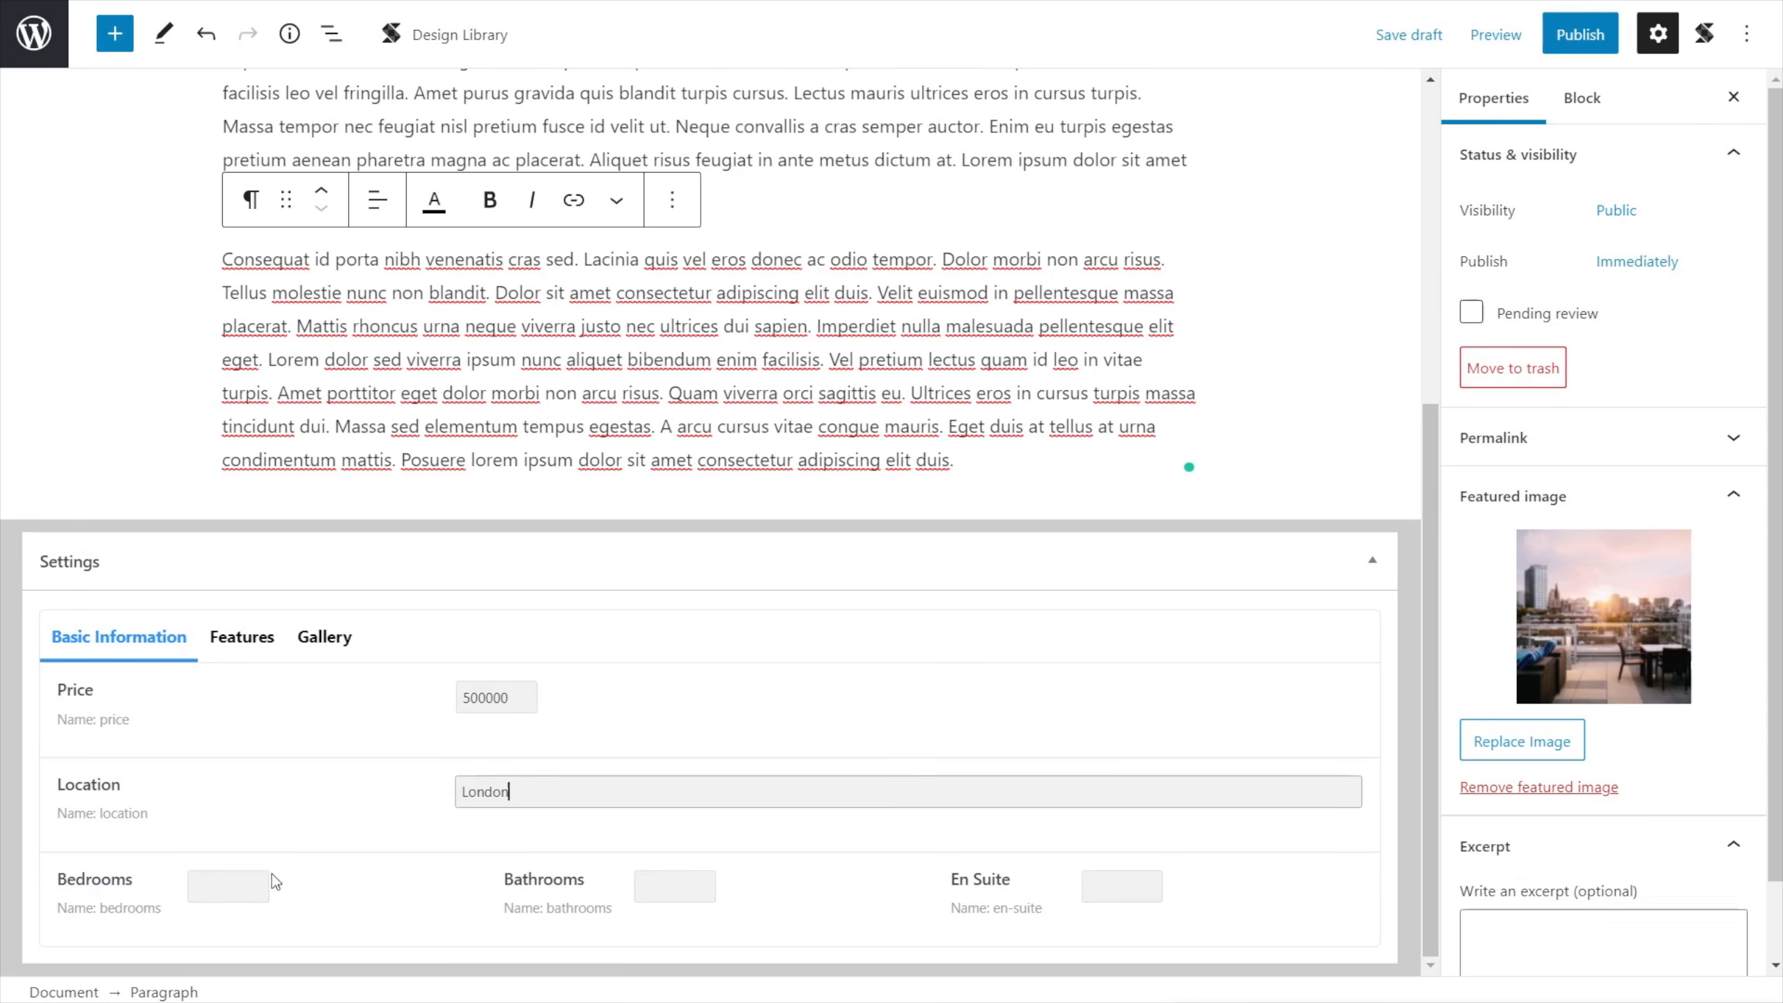
pyautogui.click(239, 887)
pyautogui.write('4')
pyautogui.click(663, 888)
pyautogui.write('3')
pyautogui.click(1103, 889)
pyautogui.write('2')
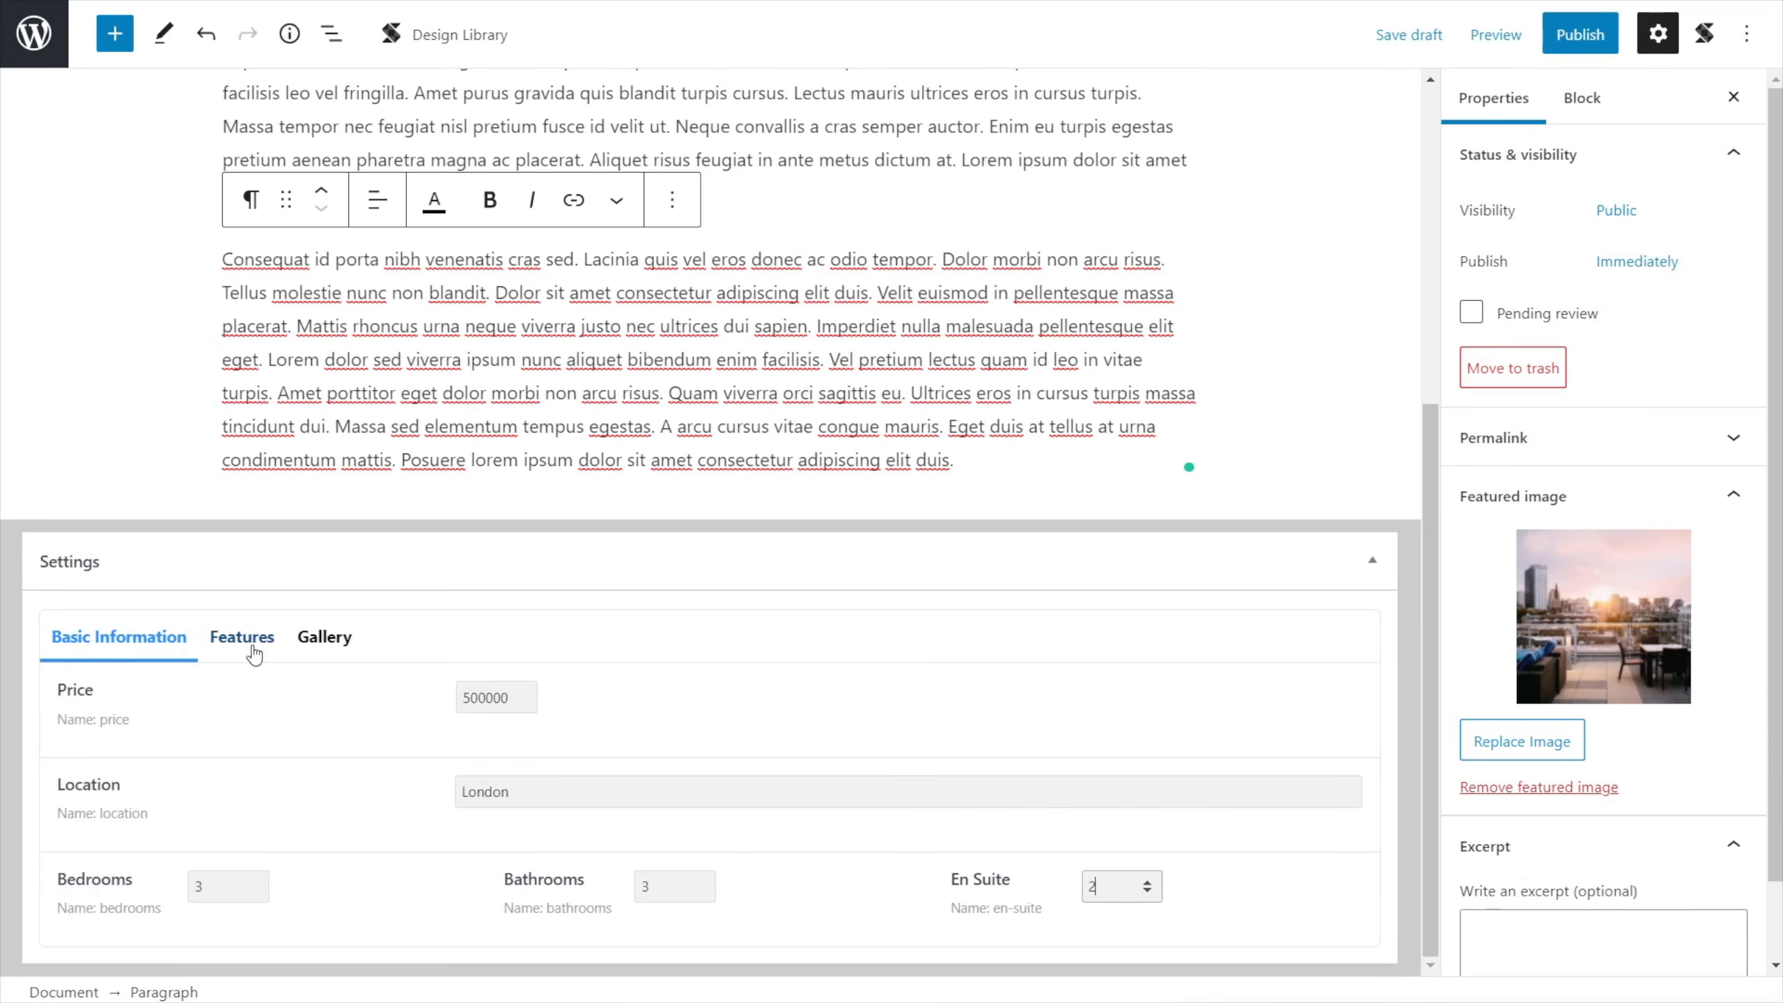
# Enable the Tennis Court and Gym features and copy the body's ending from "Quam viverra orci sagittis eu" into the feature description.
pyautogui.click(254, 648)
pyautogui.scroll(-2, 421, 632)
pyautogui.click(468, 612)
pyautogui.click(467, 644)
pyautogui.click(570, 809)
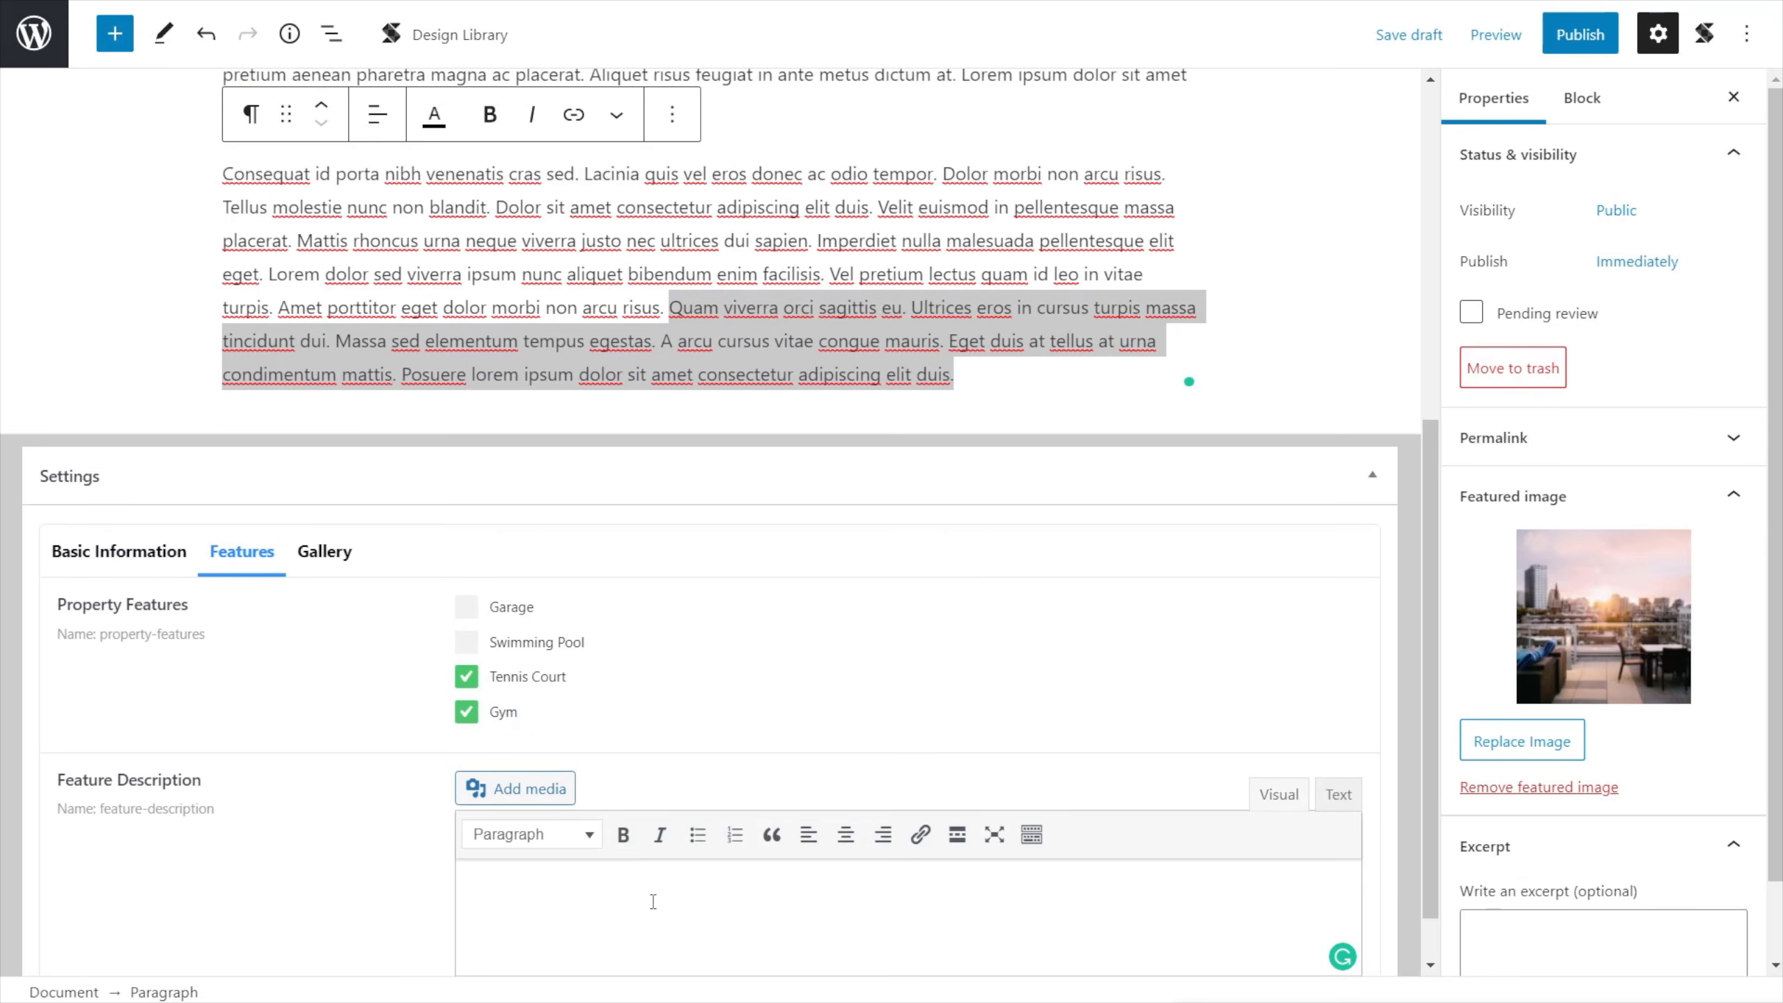
pyautogui.write('Quam viverra orci sagittis eu. Ultrices eros in cursus turpis massa tincidunt dui. Massa sed elementum tempus egestas. A arcu cursus vitae congue mauris. Eget duis at tellus at urna condimentum mattis. Posuere lorem ipsum dolor sit amet consectetur adipiscing elit duis.')
# Format "Ultrices eros in cursus turpis" in the feature description as bold and italic.
pyautogui.moveTo(714, 827); pyautogui.dragTo(947, 827)
pyautogui.click(623, 768)
pyautogui.click(660, 768)
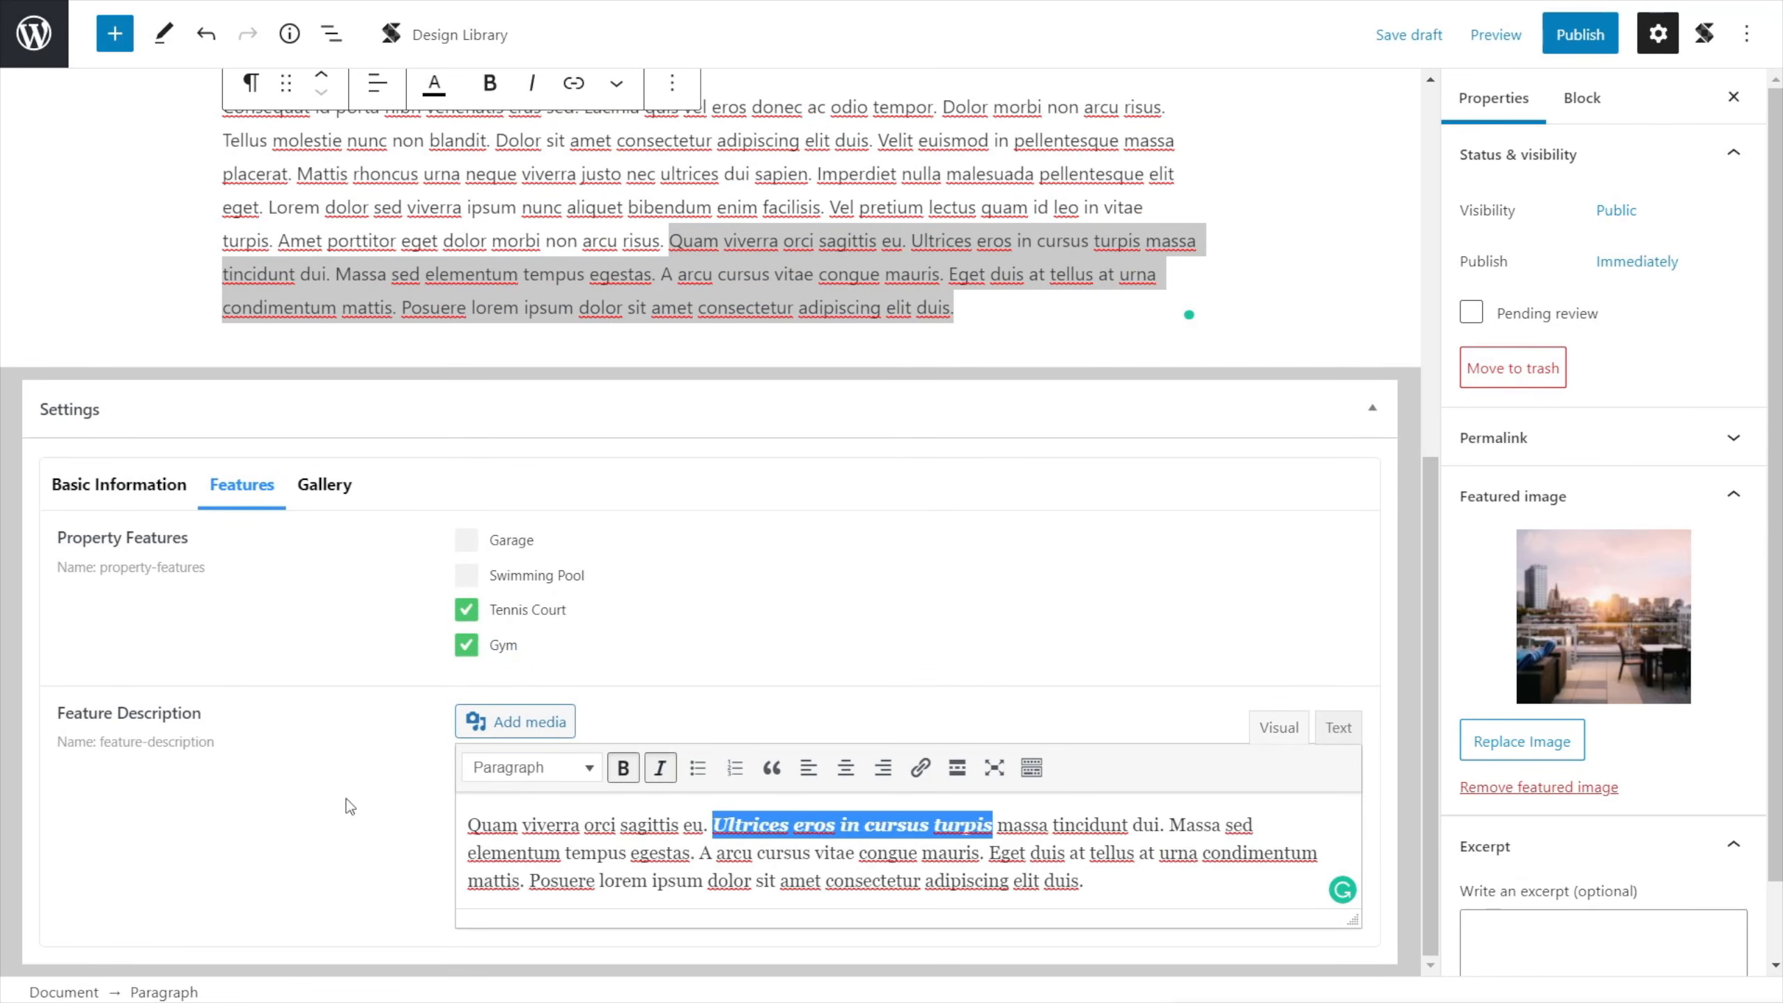
pyautogui.click(382, 806)
# Add the three interior photos and the curved white building photo 2.jpg to the property's image gallery.
pyautogui.click(325, 485)
pyautogui.click(527, 893)
pyautogui.click(125, 316)
pyautogui.click(466, 298)
pyautogui.click(635, 299)
pyautogui.click(800, 299)
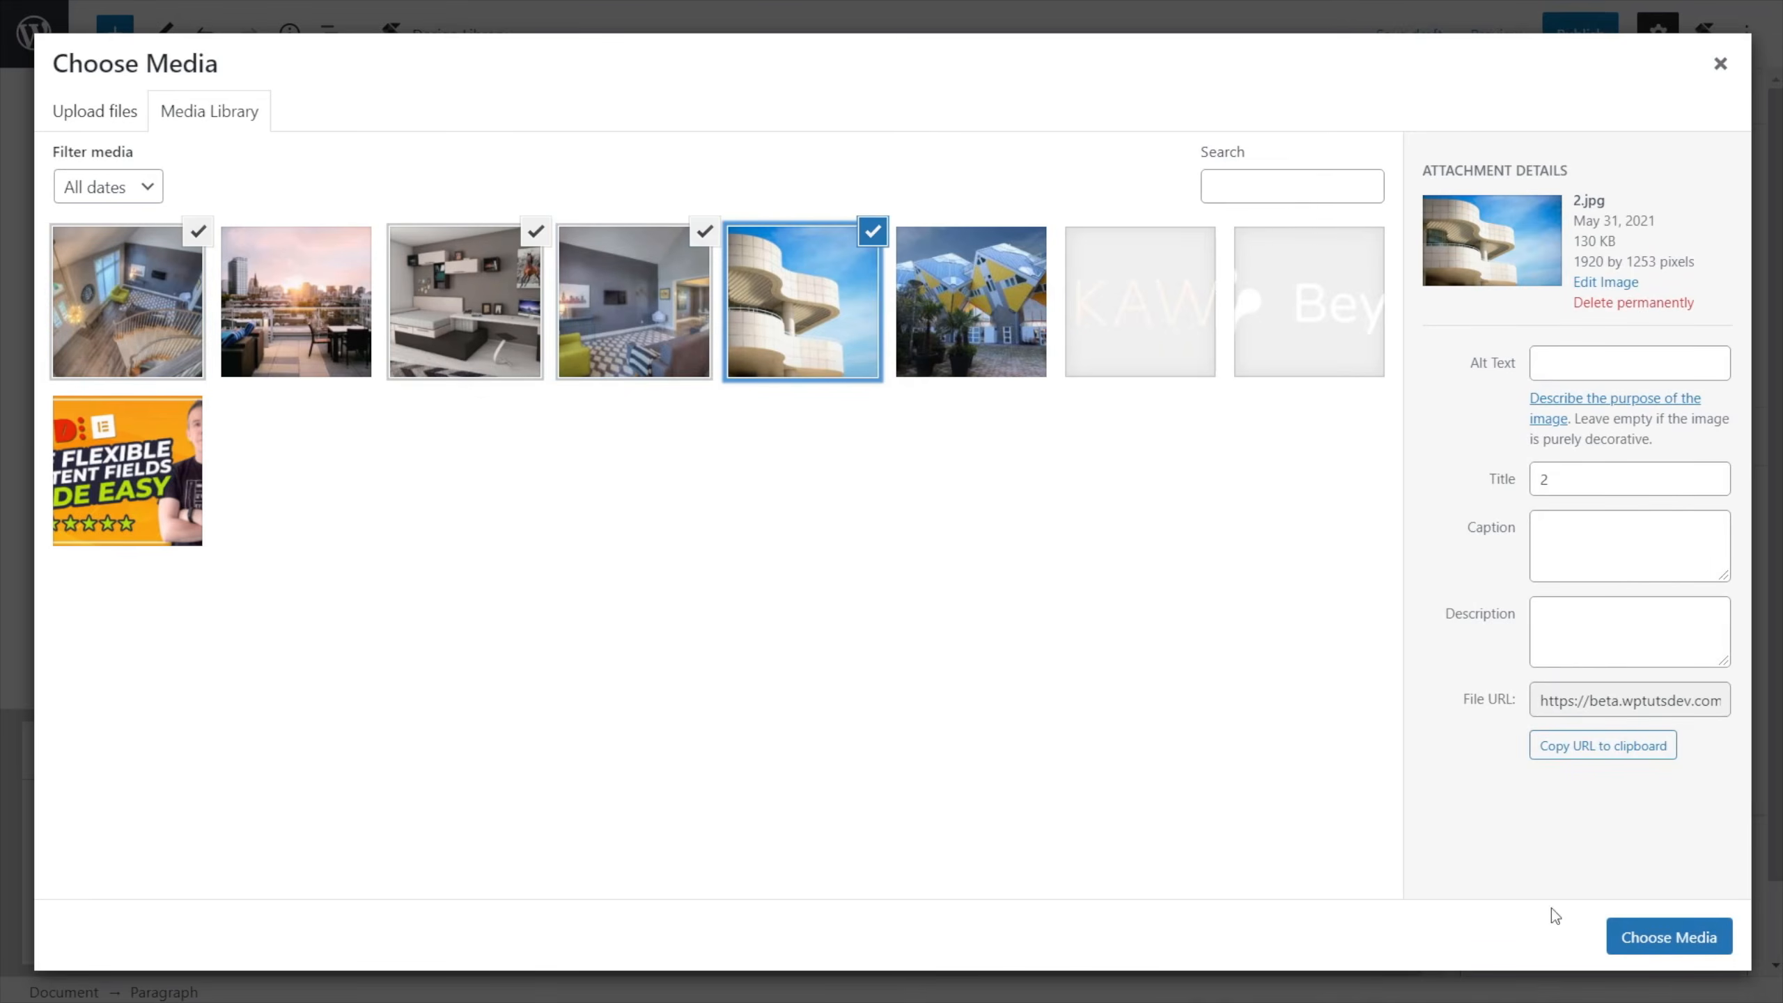
pyautogui.click(1664, 935)
# Copy the body's closing sentences from "A arcu cursus vitae congue mauris" into the property's excerpt.
pyautogui.scroll(-2, 1302, 780)
pyautogui.moveTo(955, 521); pyautogui.dragTo(662, 488)
pyautogui.hotkey('ctrl', 'c')
pyautogui.click(1477, 849)
pyautogui.hotkey('ctrl', 'v')
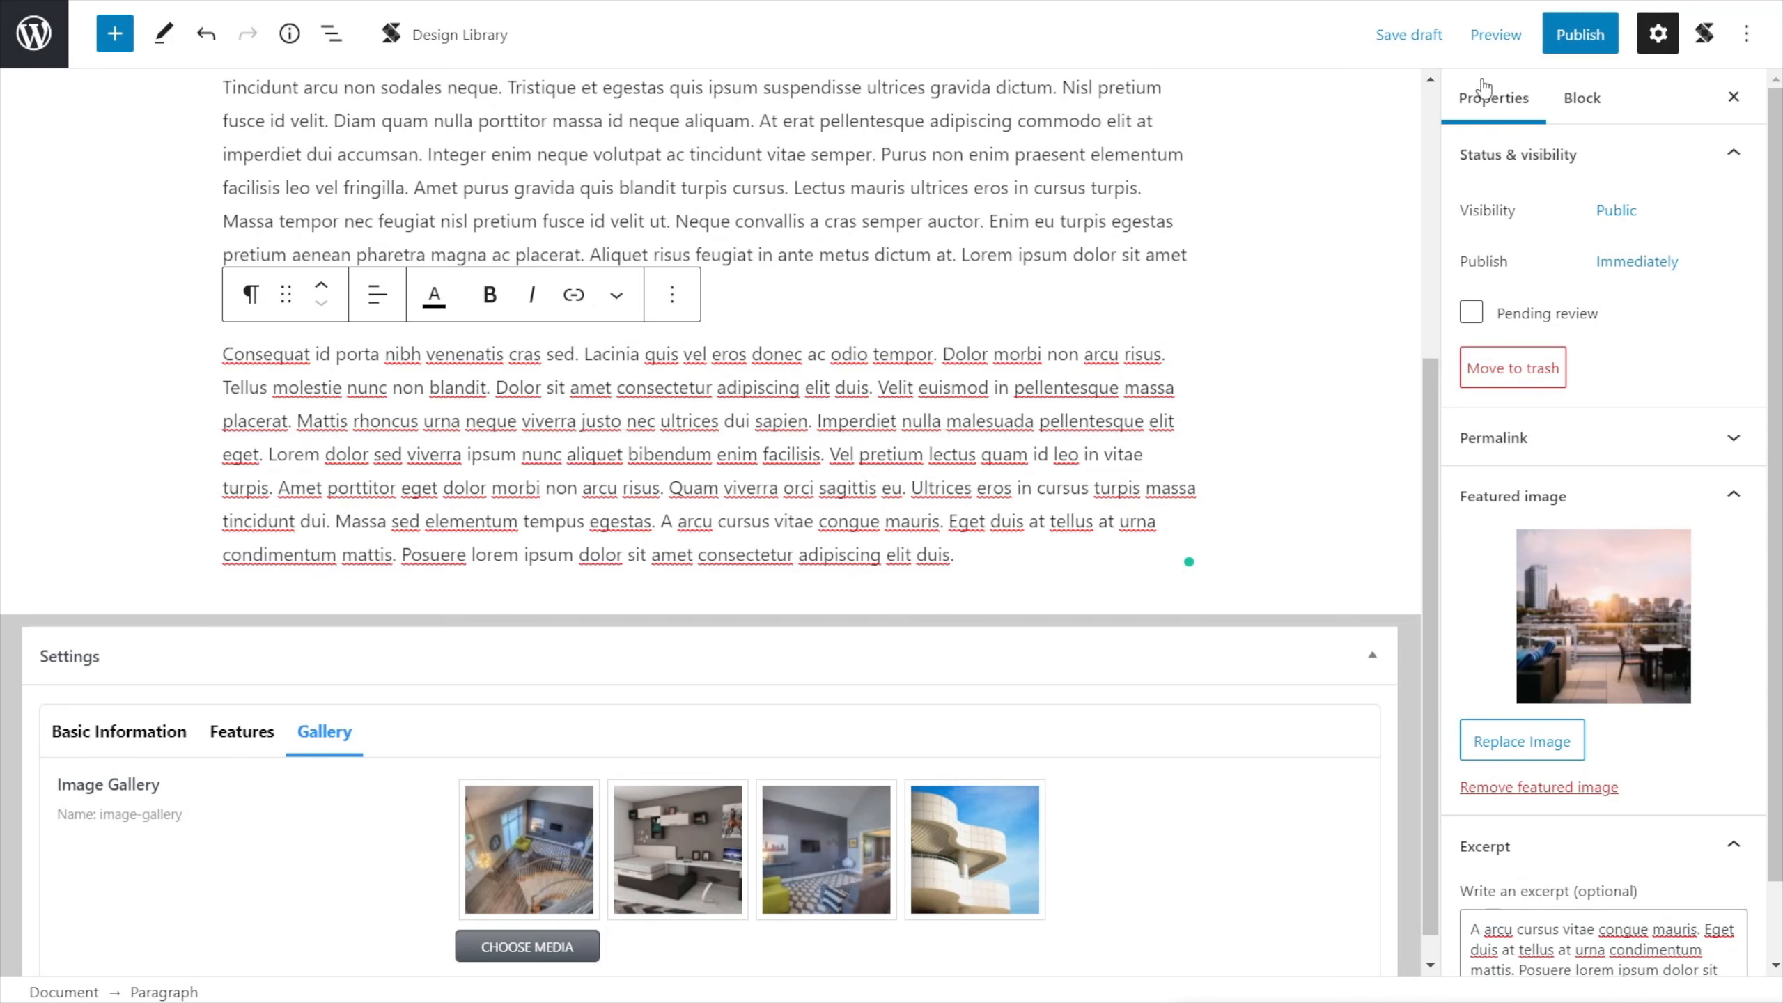
# Publish the City View property with pre-publish checks turned off for future posts, and return to the Properties list.
pyautogui.click(1583, 36)
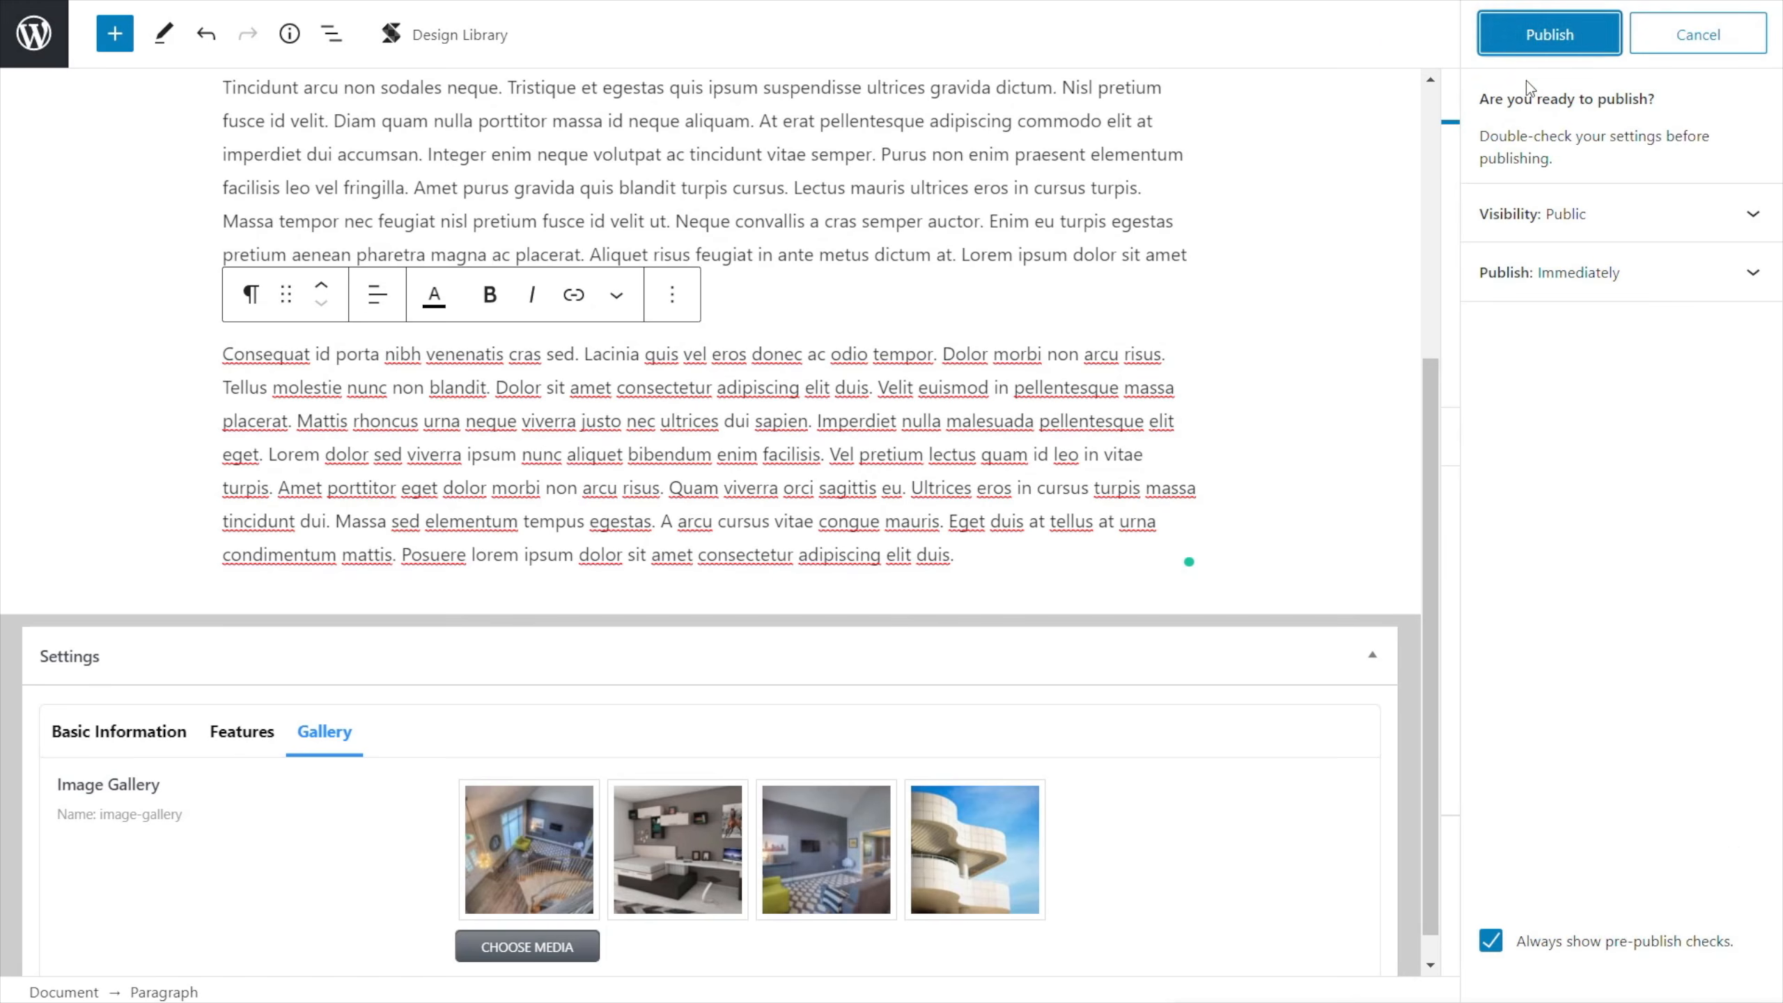
pyautogui.click(1491, 940)
pyautogui.click(1550, 35)
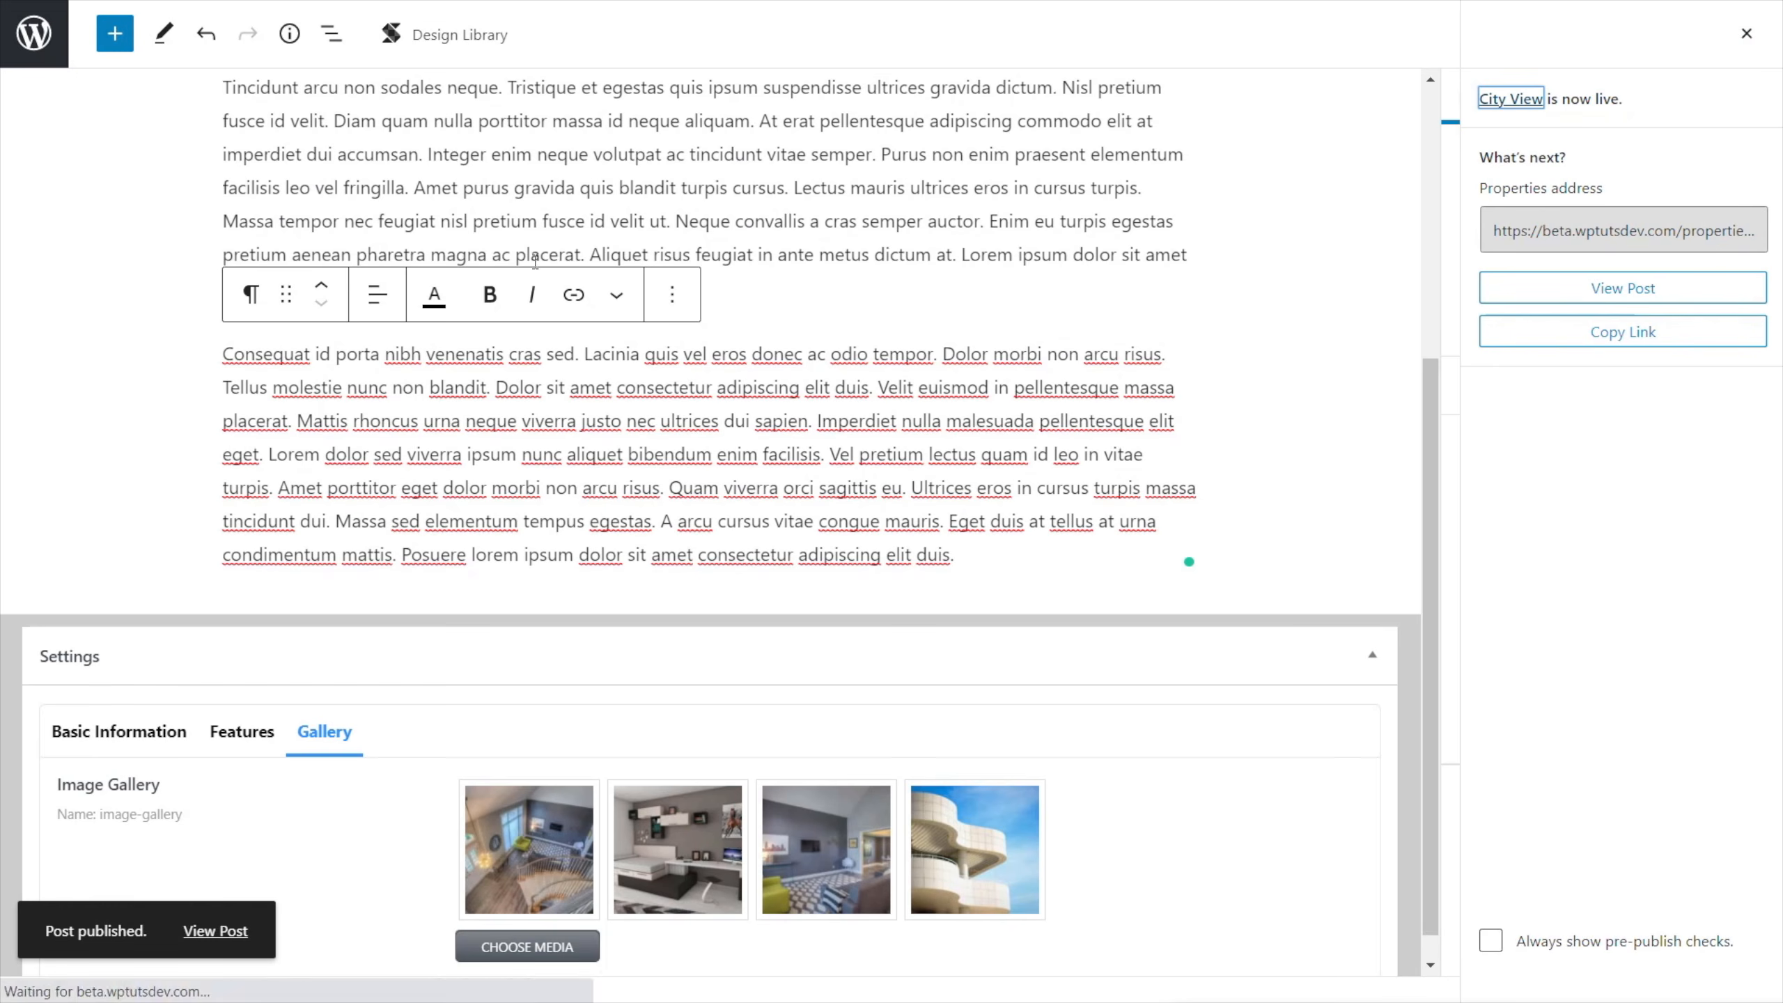
pyautogui.click(35, 35)
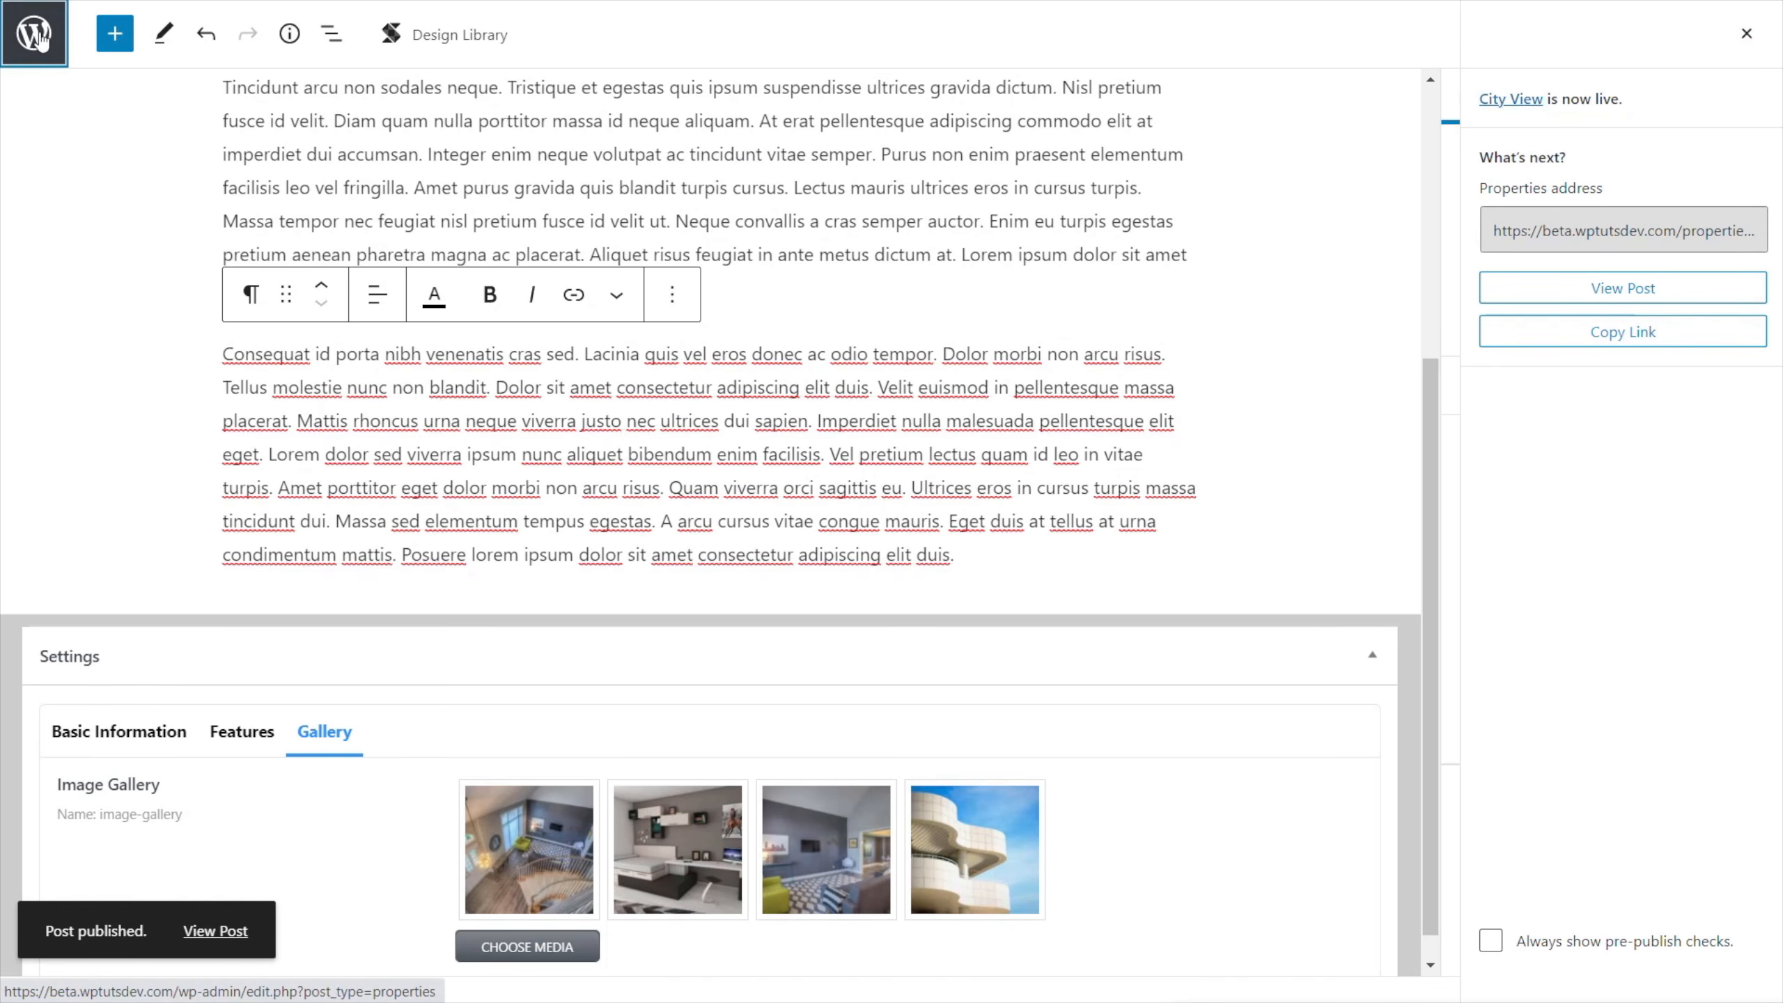
pyautogui.moveTo(390, 330)
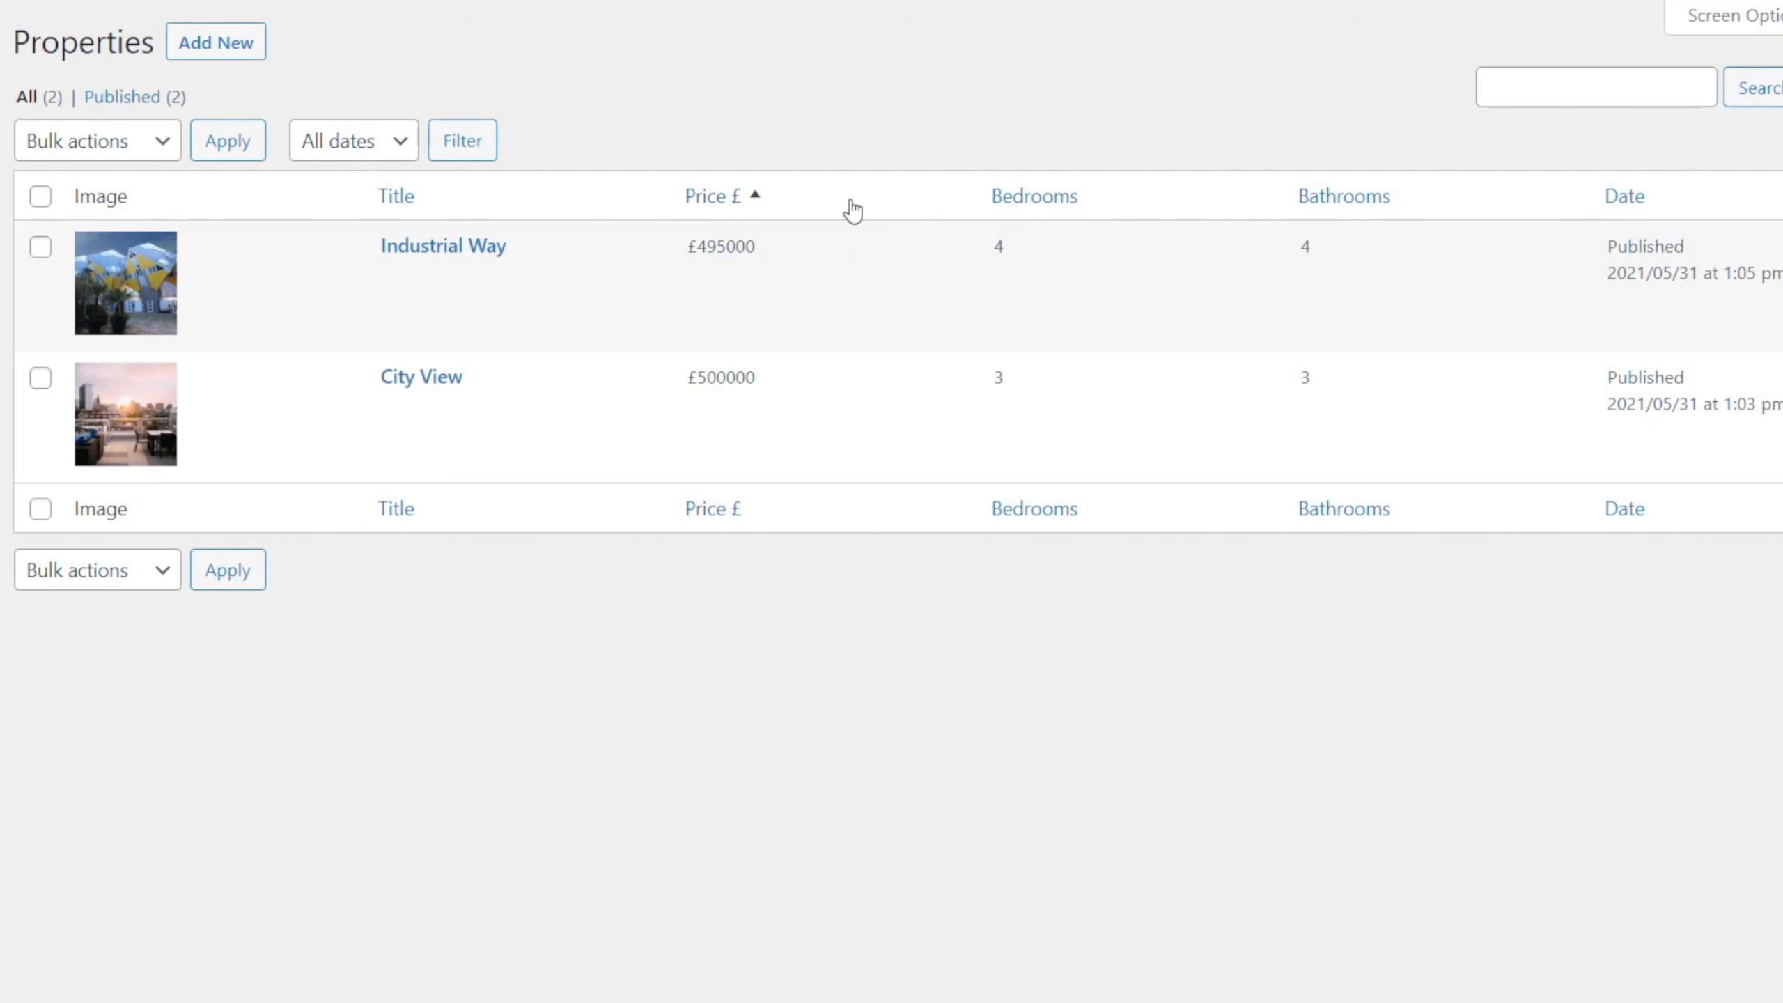
# Test the list's sorting by price descending, by bedrooms in both directions, and by bathrooms ascending.
pyautogui.click(759, 203)
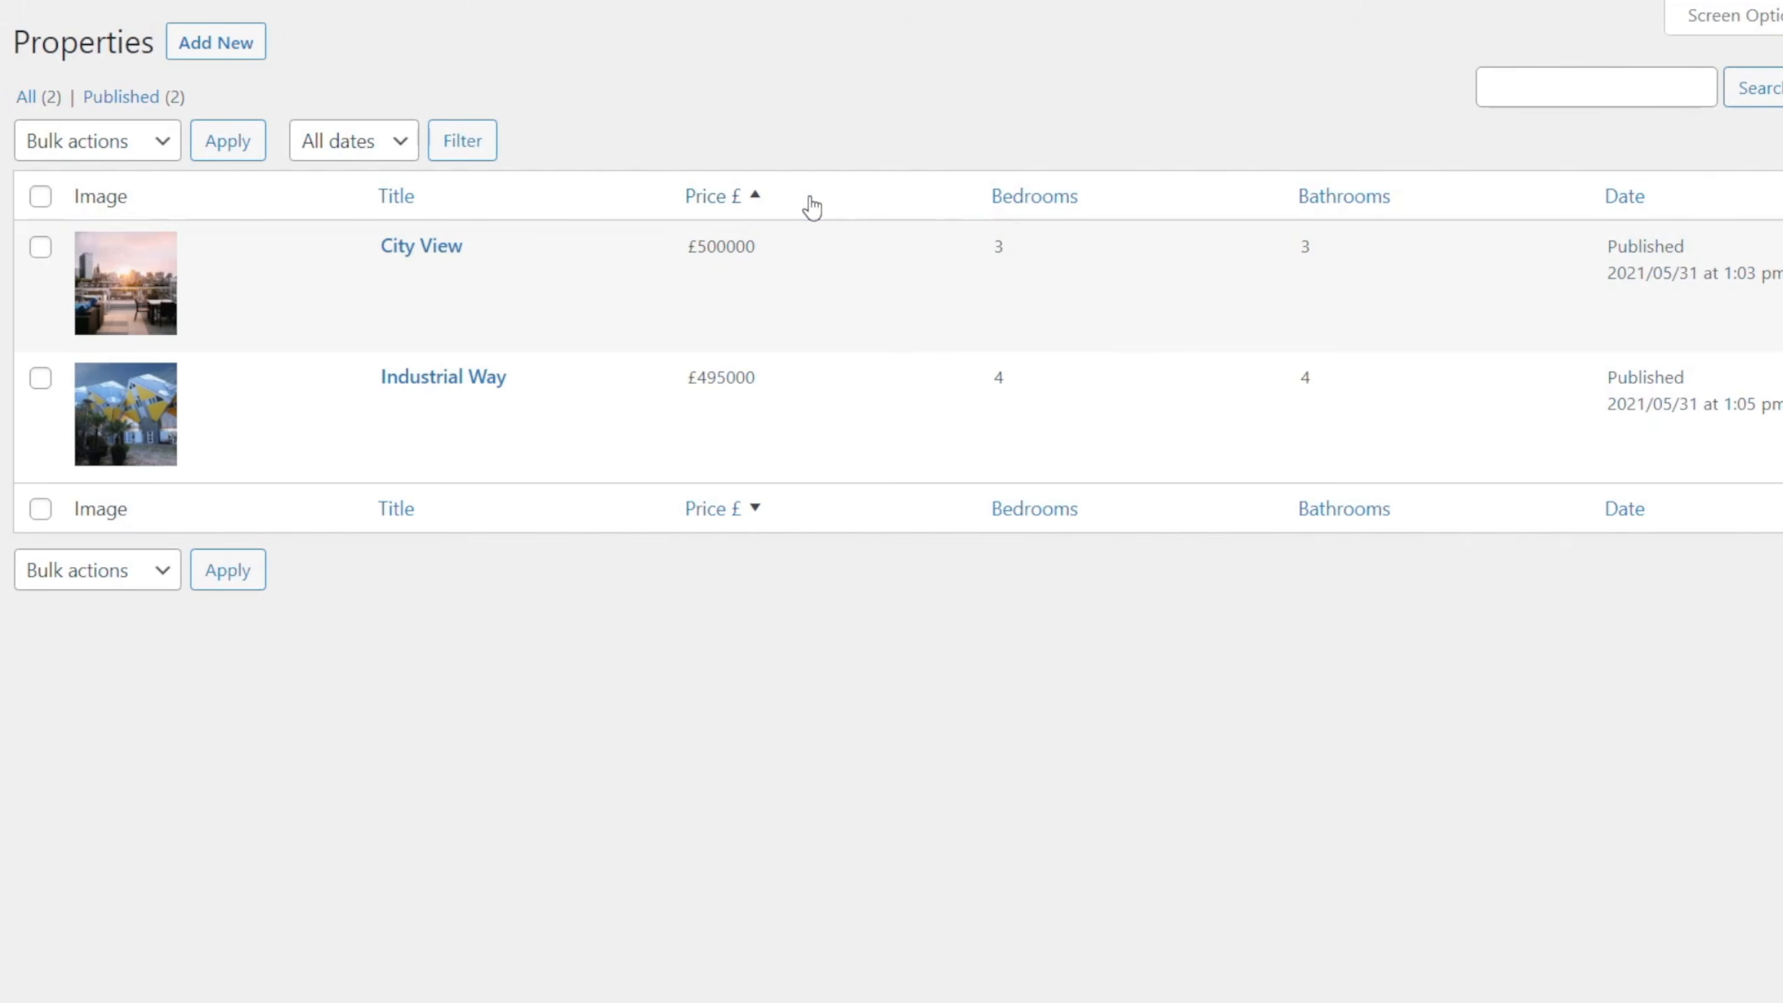
pyautogui.click(1038, 204)
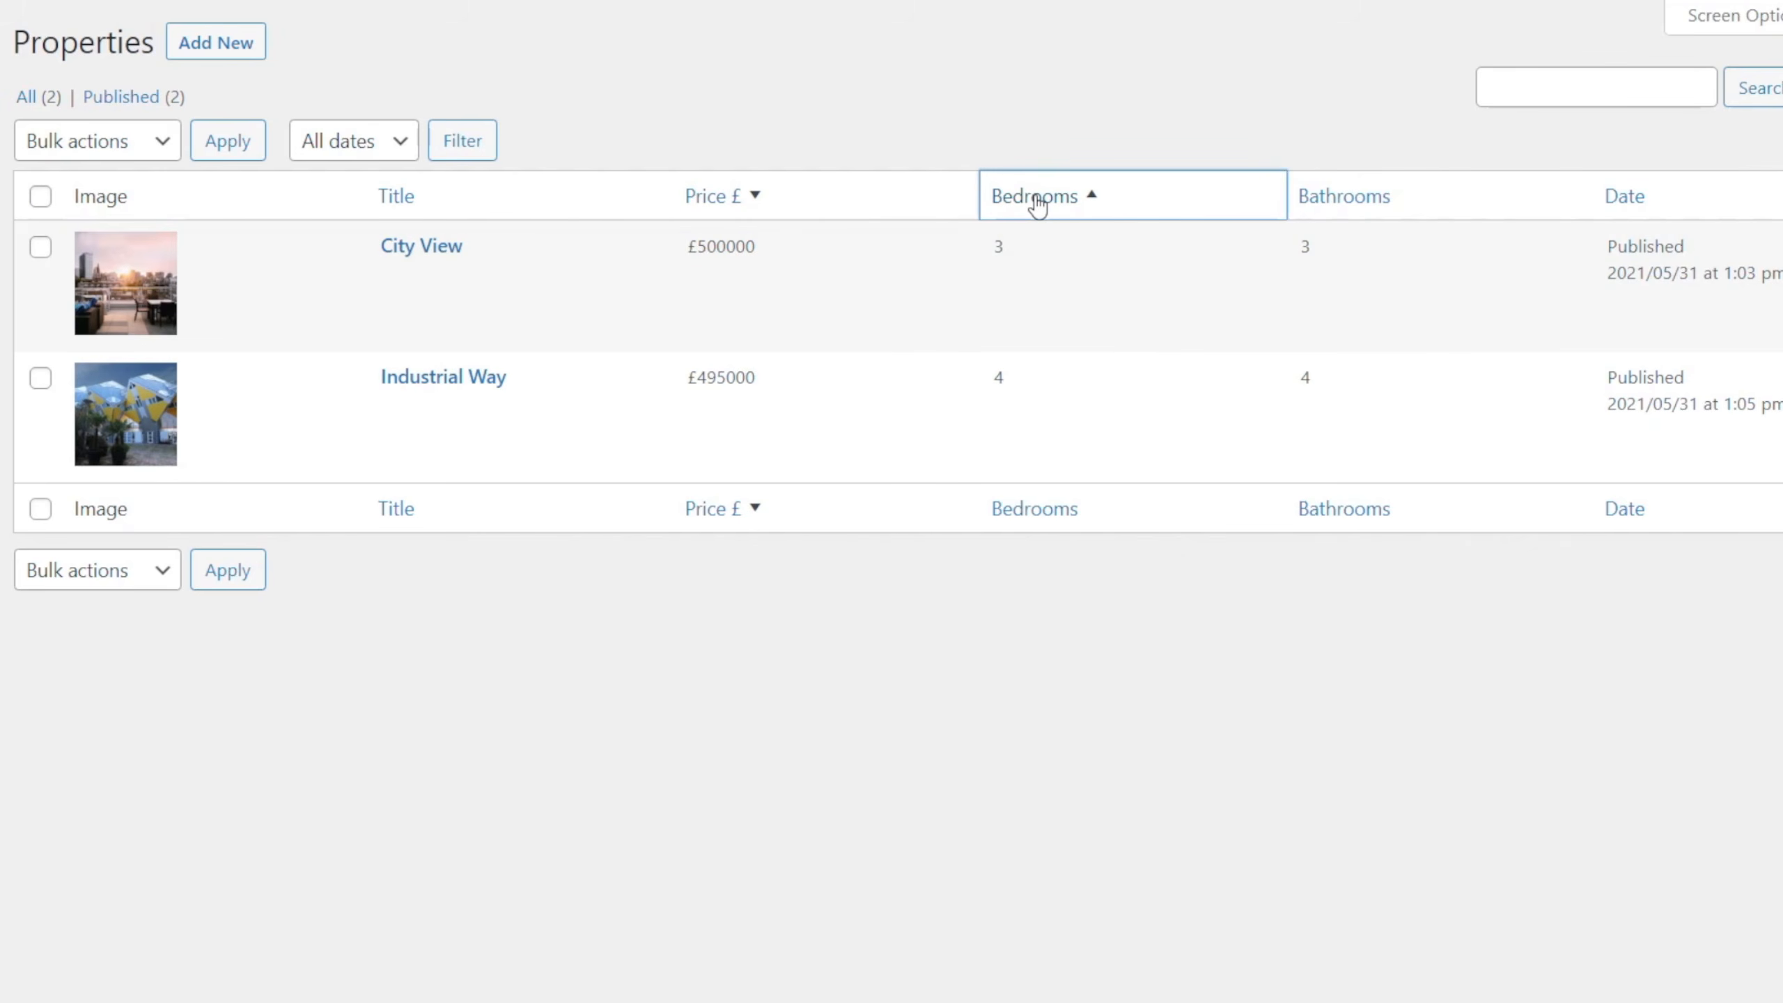
pyautogui.click(1037, 202)
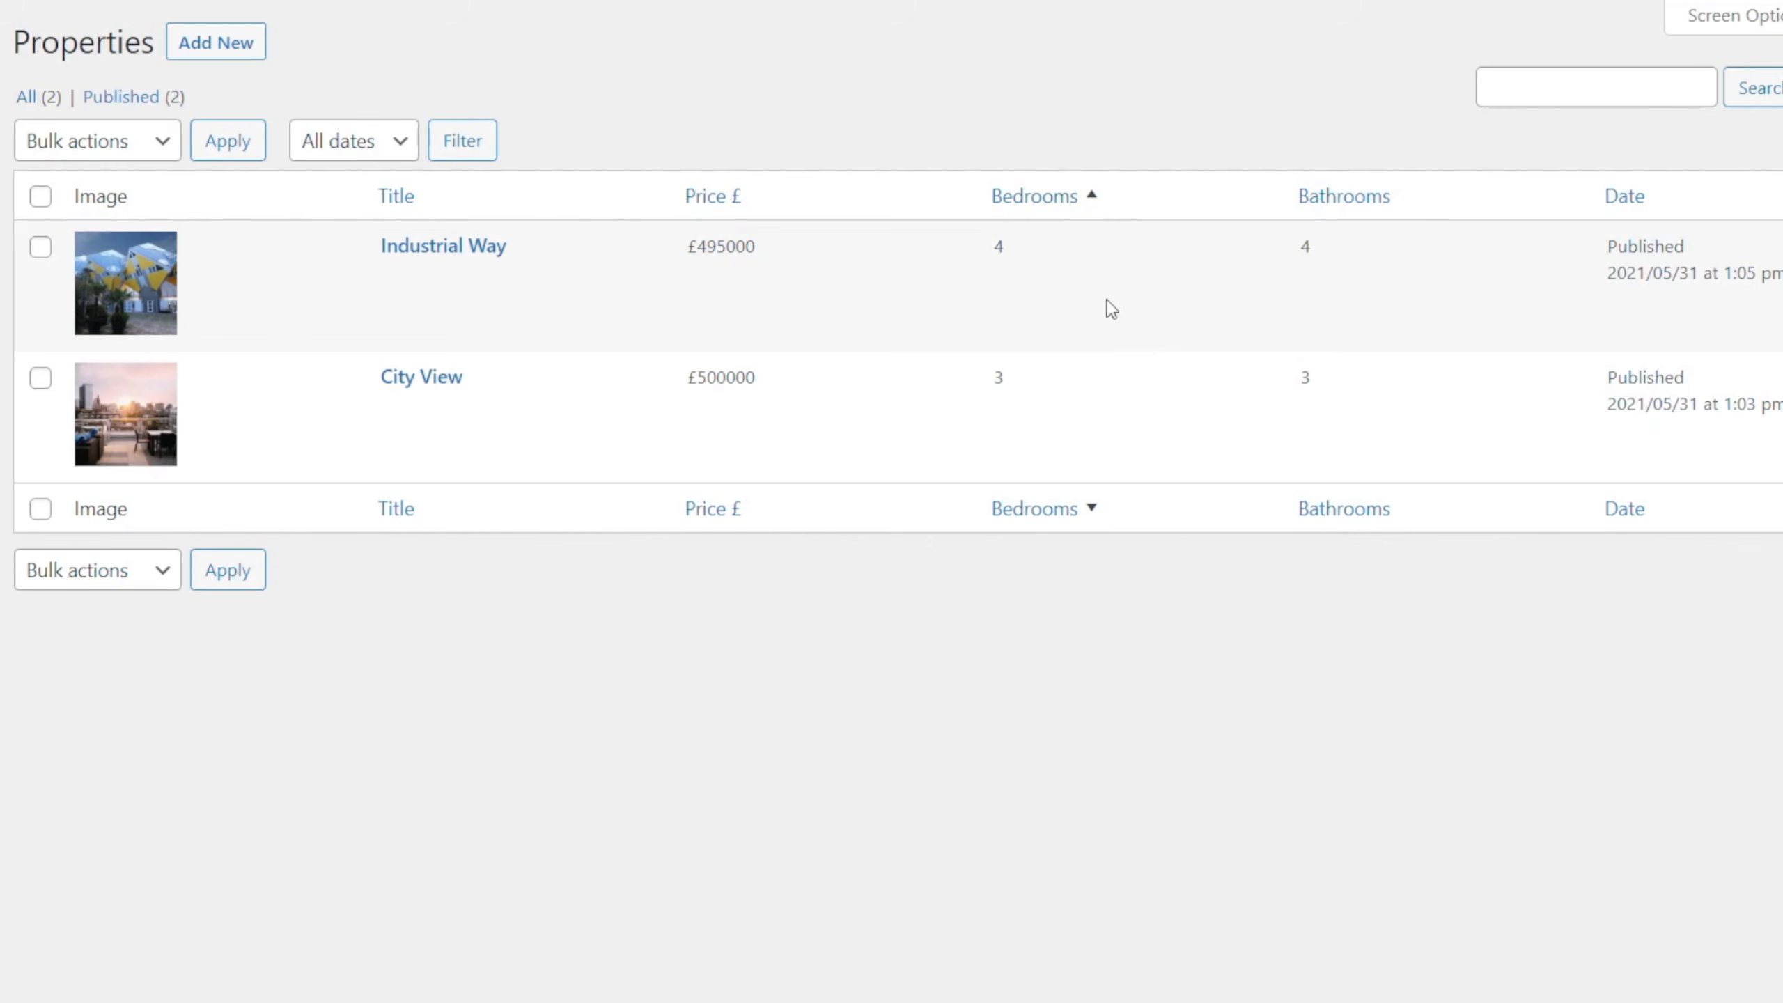
pyautogui.click(1327, 200)
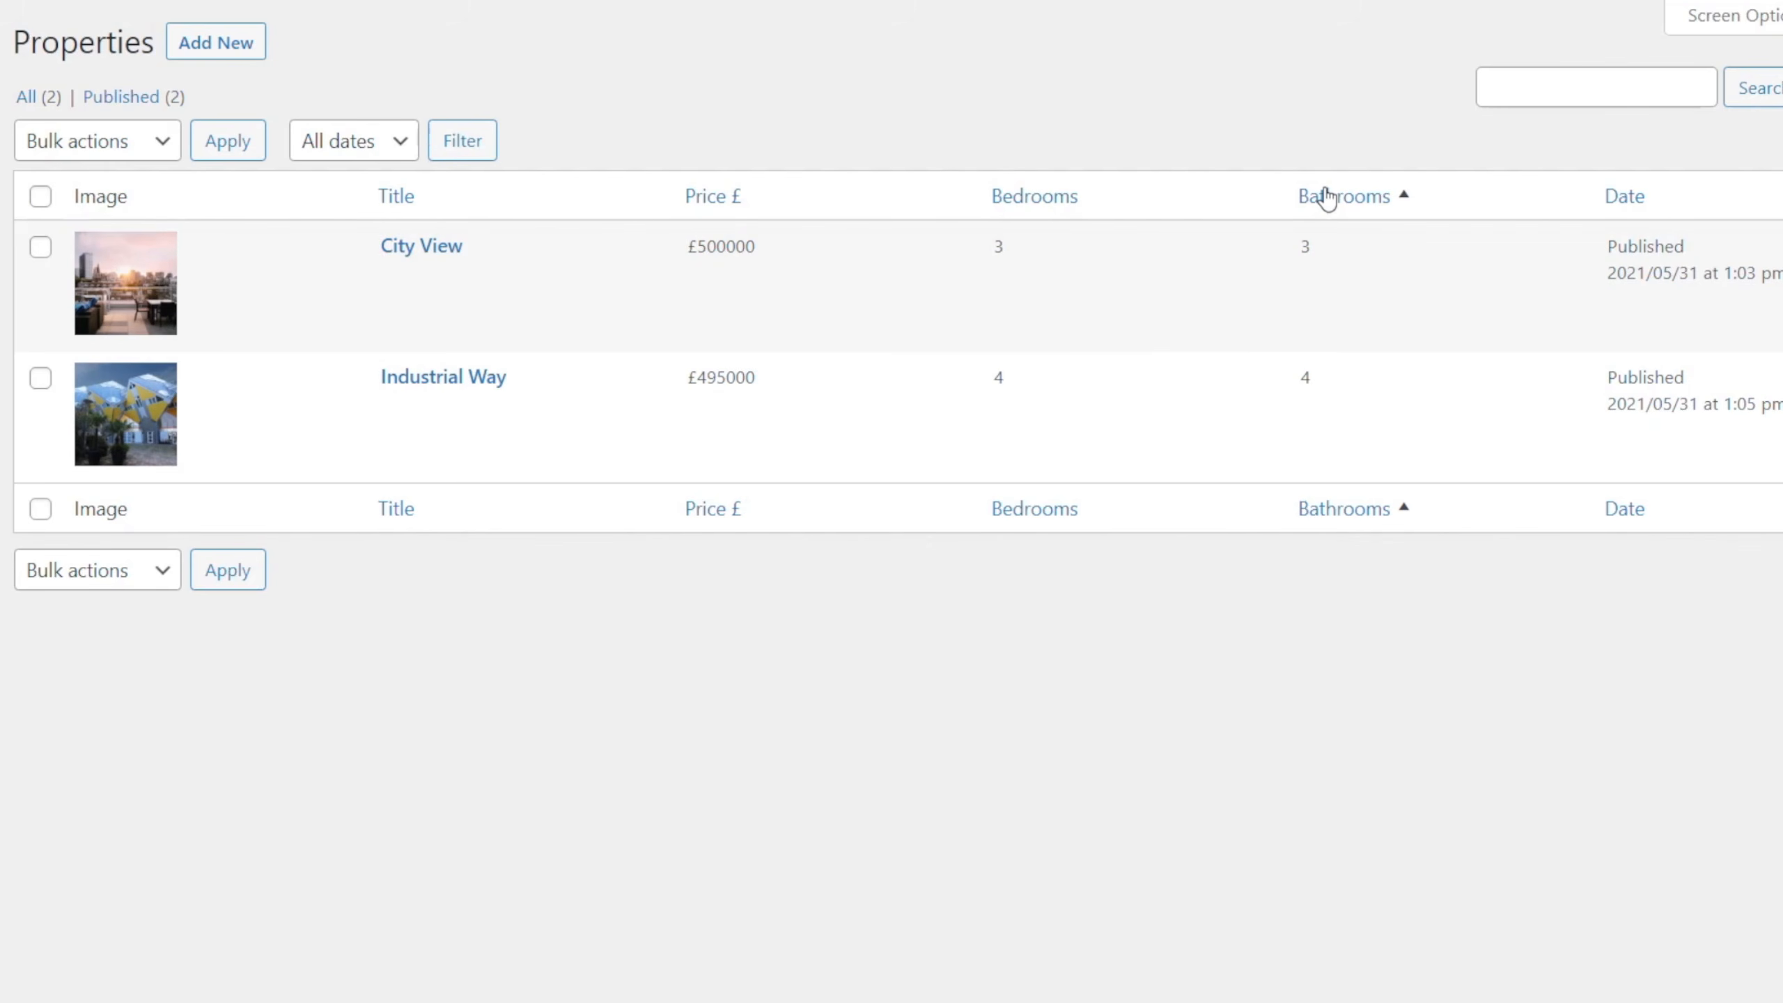